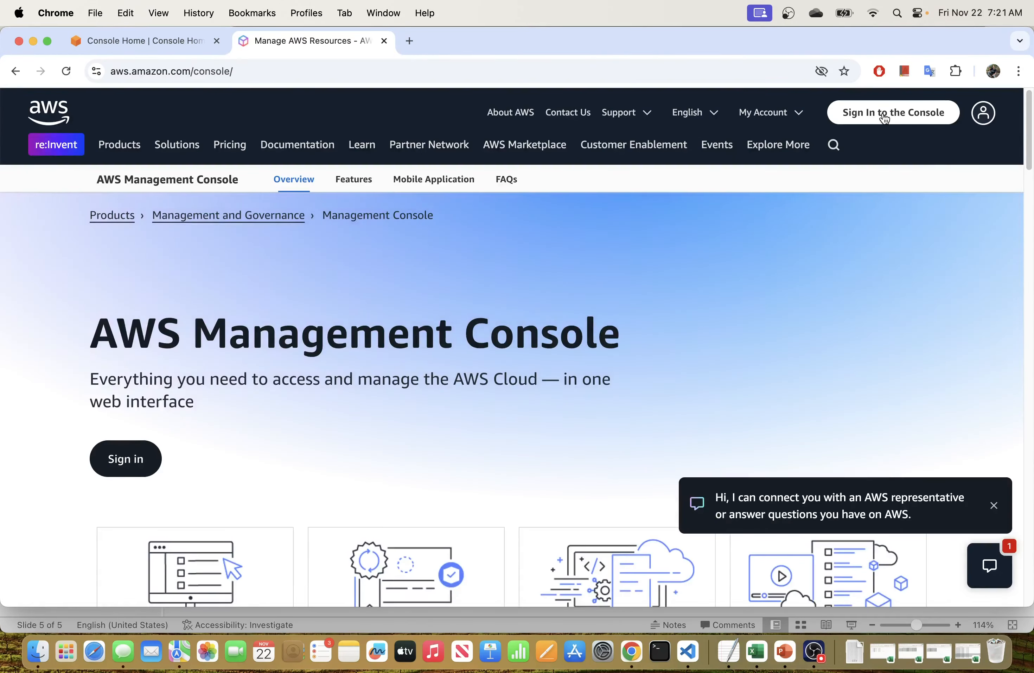
- Sign in to the AWS Management Console and search the services for s3
{"action": "left_click", "coordinate": [885, 114]}
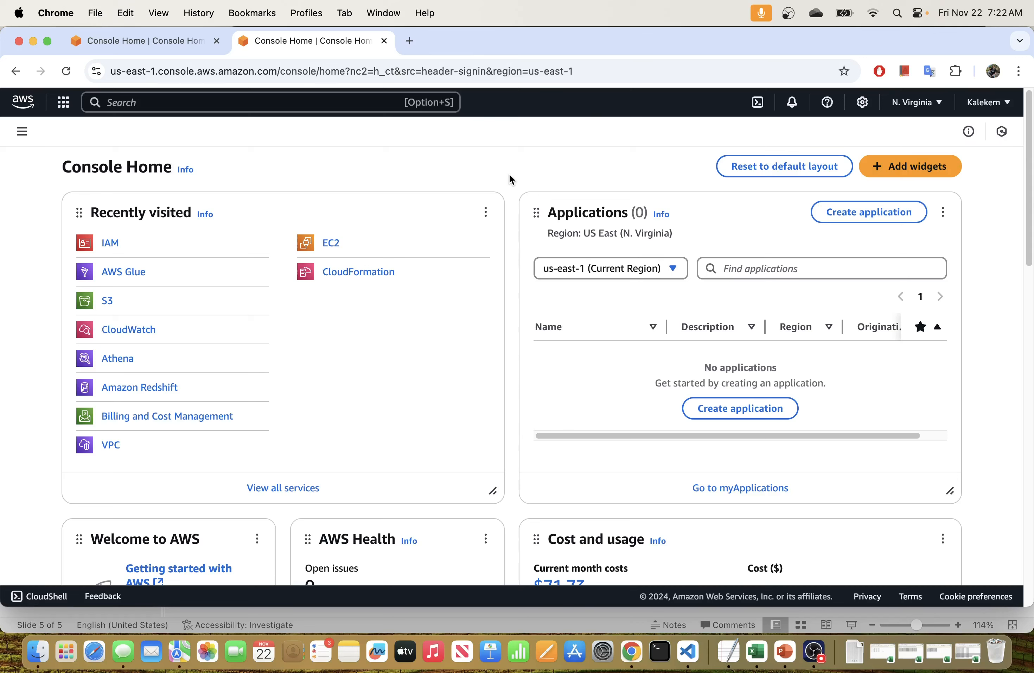
{"action": "right_click", "coordinate": [109, 306]}
{"action": "left_click", "coordinate": [117, 142]}
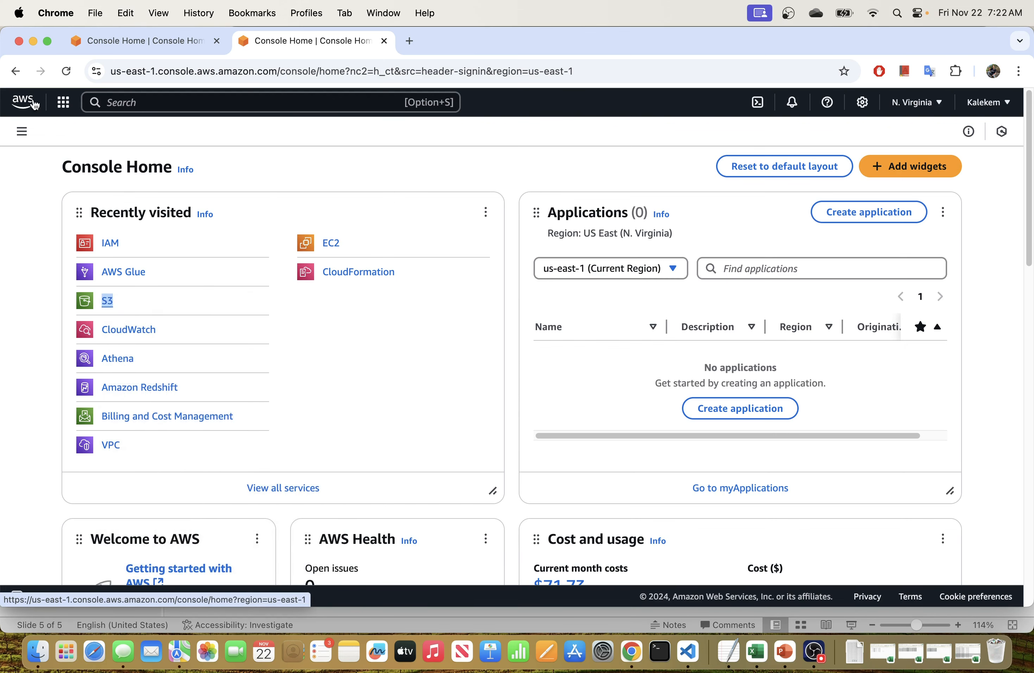
{"action": "left_click", "coordinate": [148, 102]}
{"action": "type", "text": "s3"}
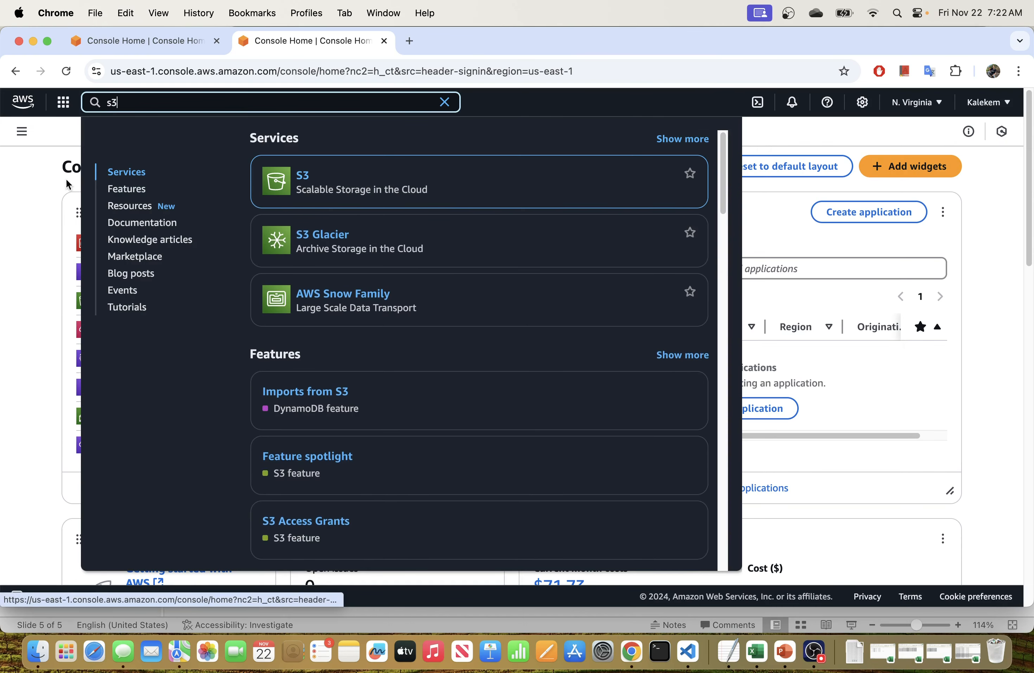
{"action": "left_click", "coordinate": [2, 190]}
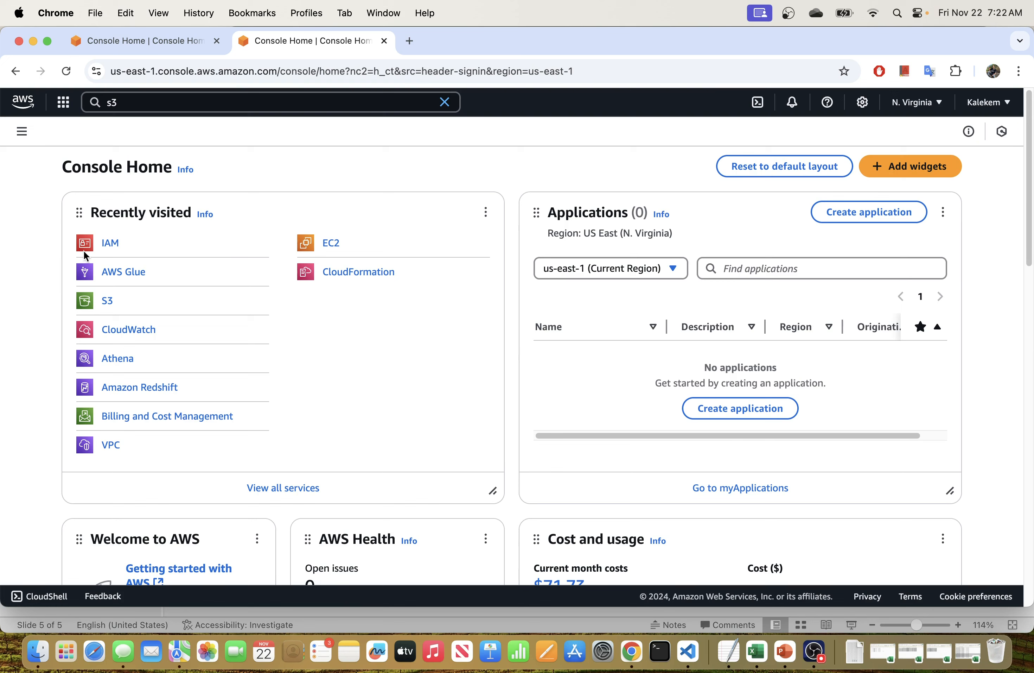
- Open S3 from the recently visited services in a new browser tab and switch to it
{"action": "right_click", "coordinate": [111, 303]}
{"action": "left_click", "coordinate": [127, 308]}
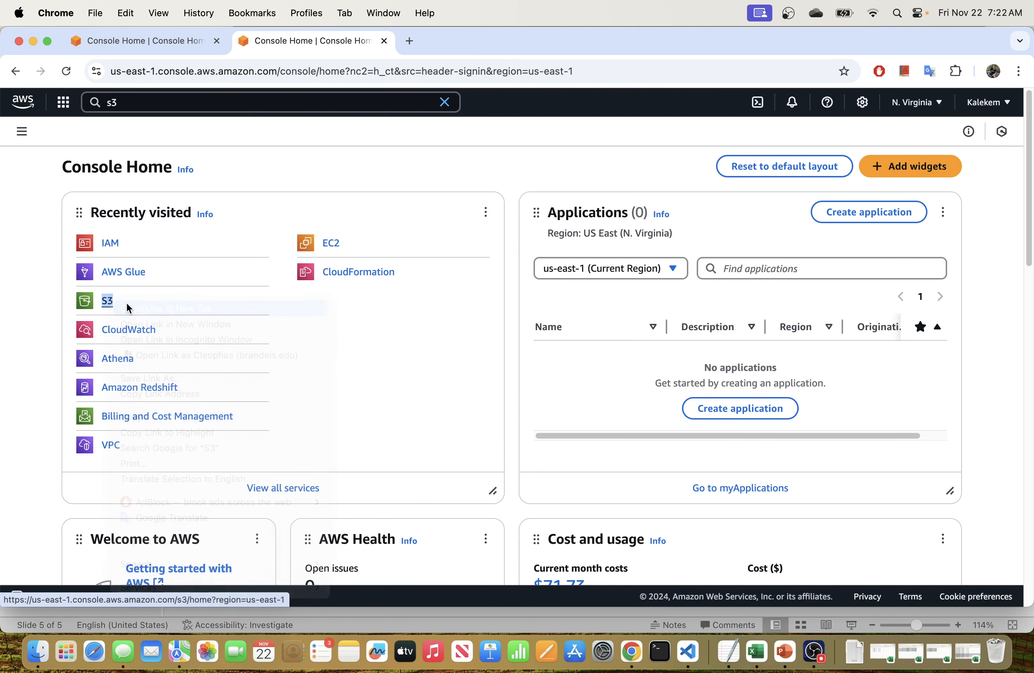
{"action": "left_click", "coordinate": [425, 53]}
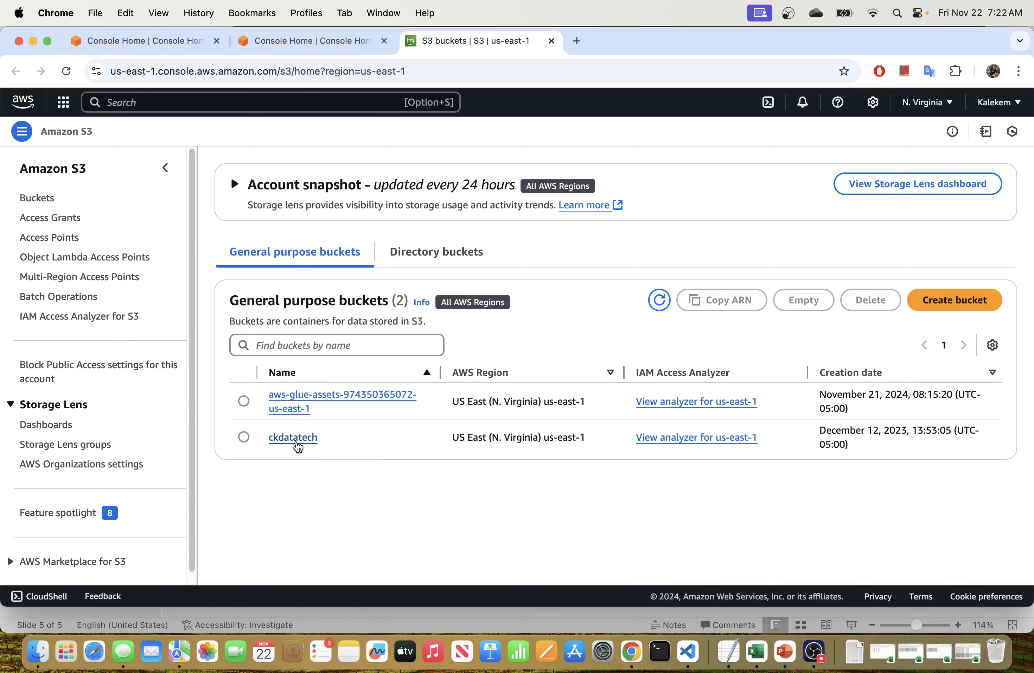
- Look inside the ckdatatech bucket and its orders folder, ending back at the list of buckets
{"action": "left_click", "coordinate": [293, 437]}
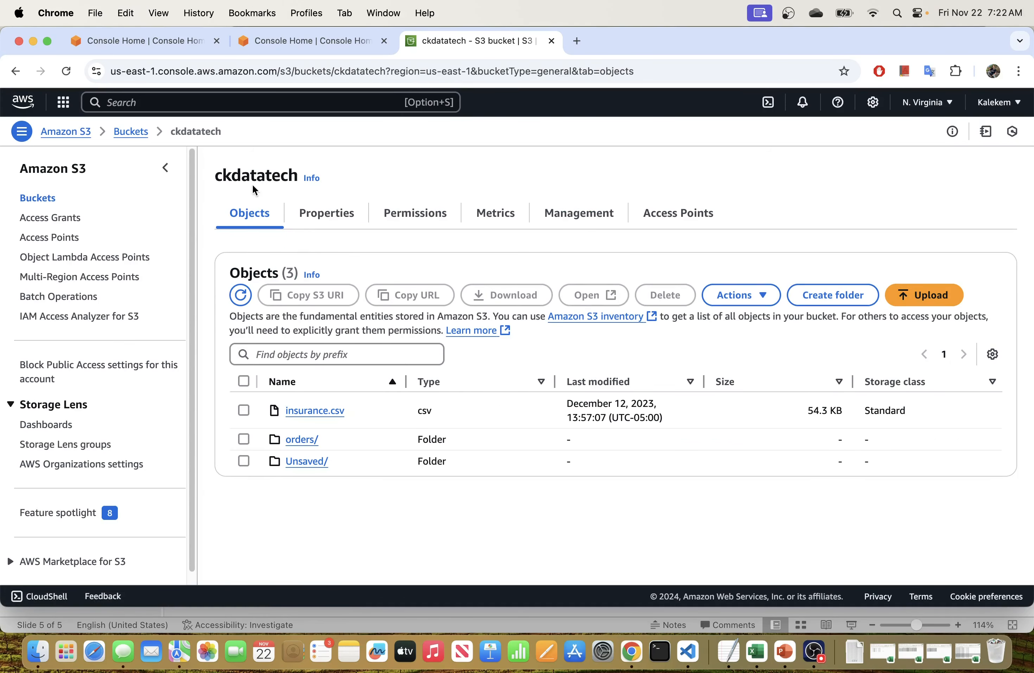
{"action": "left_click_drag", "start_coordinate": [211, 177], "coordinate": [310, 181]}
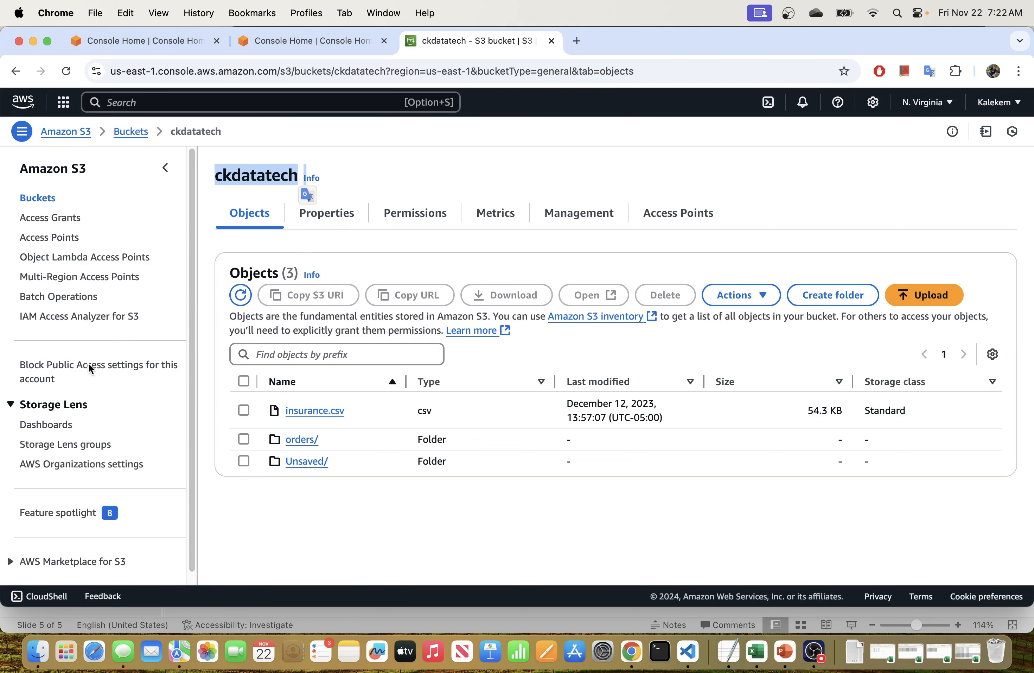
{"action": "left_click", "coordinate": [300, 441]}
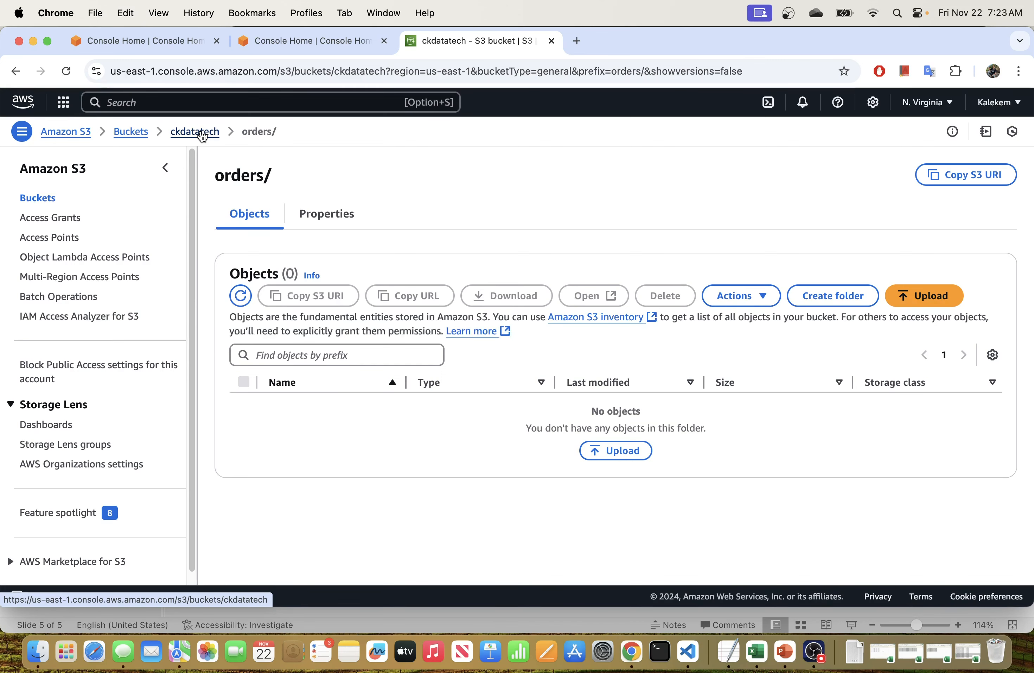
{"action": "left_click", "coordinate": [133, 132]}
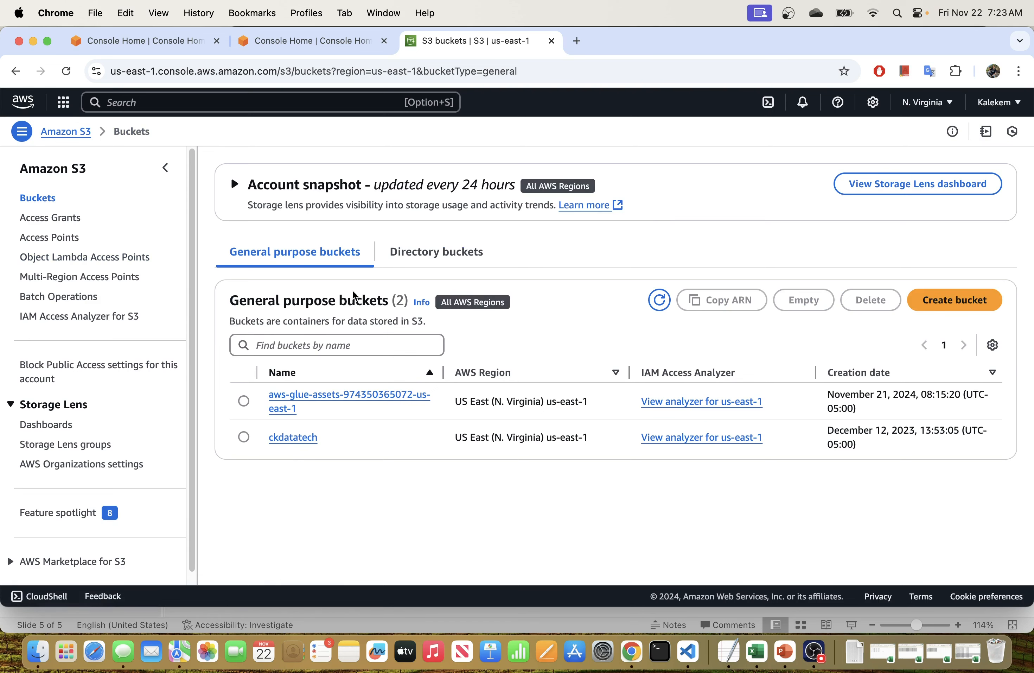
{"action": "left_click", "coordinate": [953, 301]}
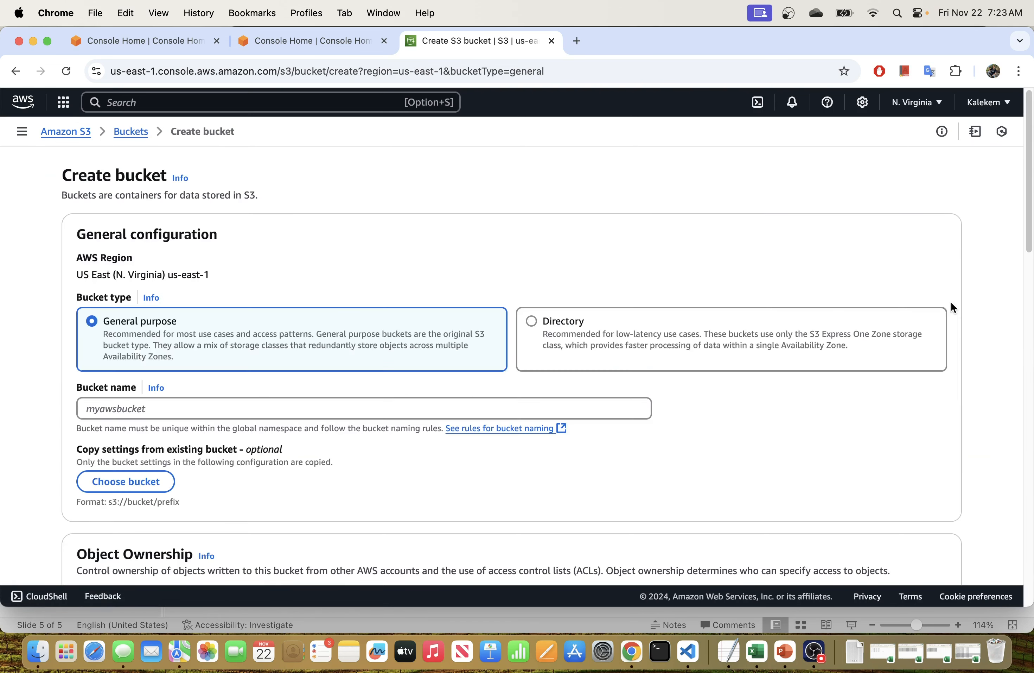
{"action": "left_click", "coordinate": [156, 413]}
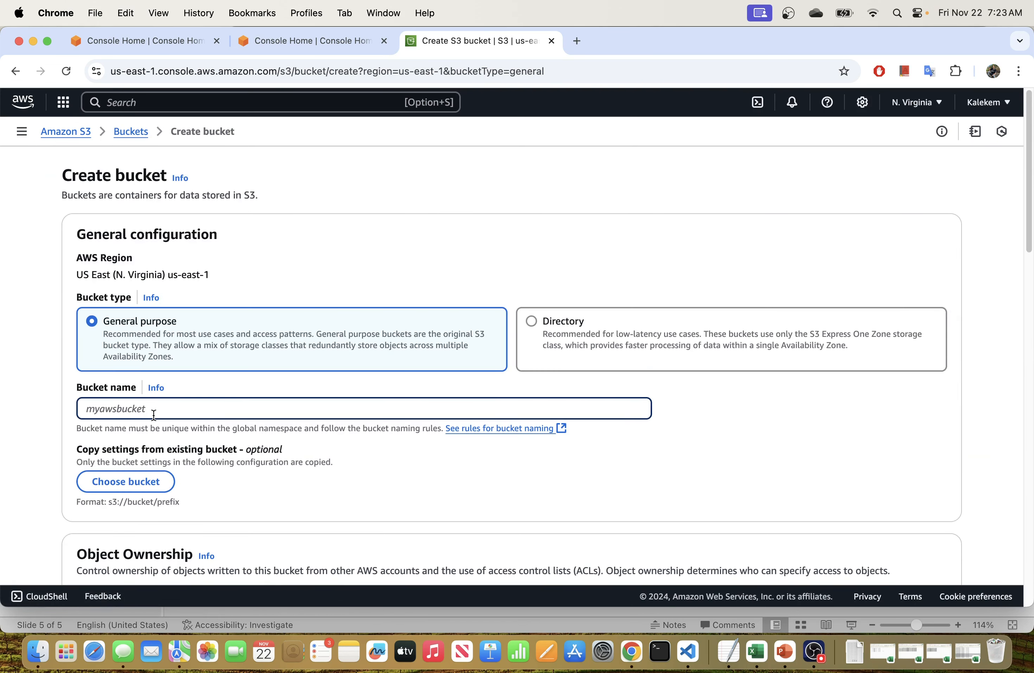
{"action": "type", "text": "sjkgdakhdgahgd"}
{"action": "key", "text": "BackSpace"}
{"action": "key", "text": "BackSpace"}
{"action": "key", "text": "BackSpace"}
{"action": "key", "text": "BackSpace"}
{"action": "key", "text": "BackSpace"}
{"action": "key", "text": "BackSpace"}
{"action": "key", "text": "BackSpace"}
{"action": "type", "text": "sdgdasd"}
{"action": "scroll", "coordinate": [212, 401], "scroll_direction": "down", "scroll_amount": 10}
{"action": "scroll", "coordinate": [217, 404], "scroll_direction": "down", "scroll_amount": 10}
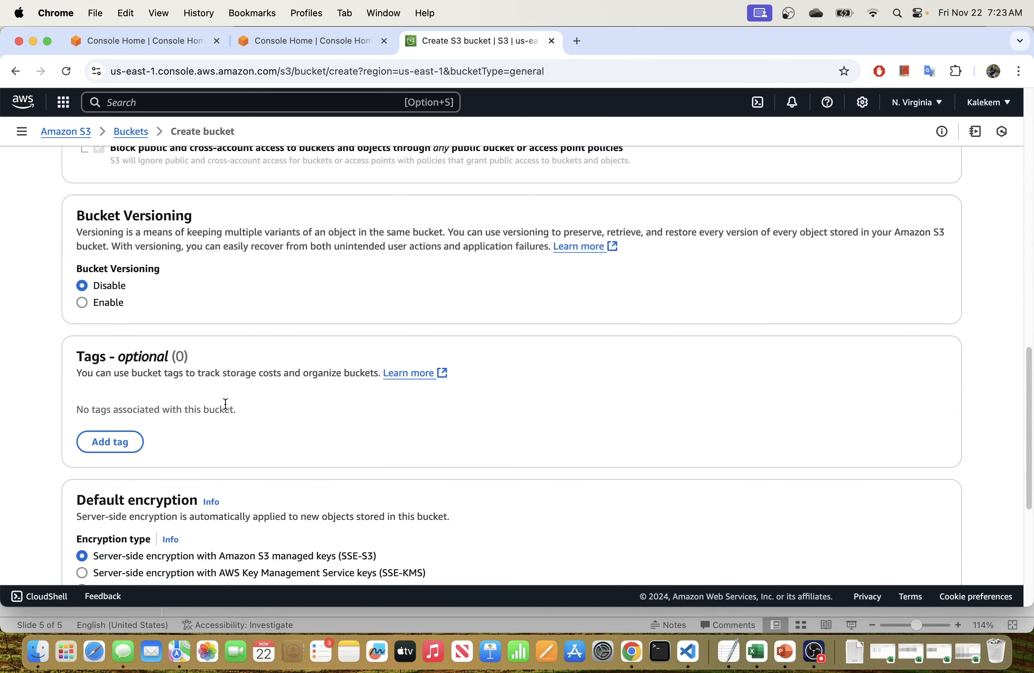
{"action": "scroll", "coordinate": [455, 290], "scroll_direction": "up", "scroll_amount": 15}
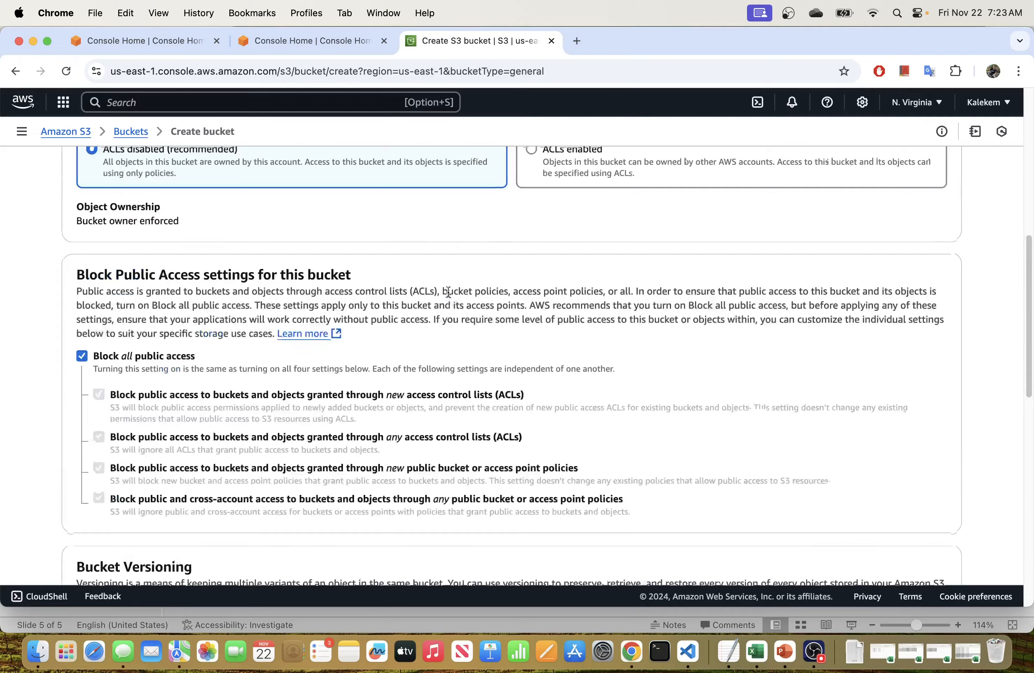
{"action": "scroll", "coordinate": [435, 307], "scroll_direction": "down", "scroll_amount": 15}
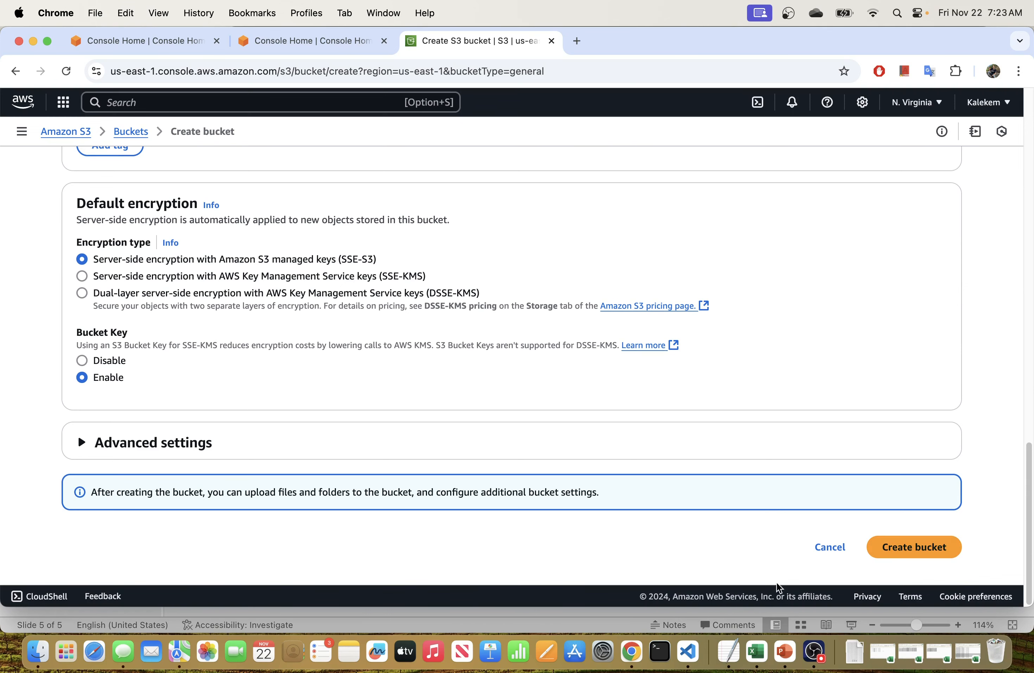
{"action": "left_click", "coordinate": [854, 552]}
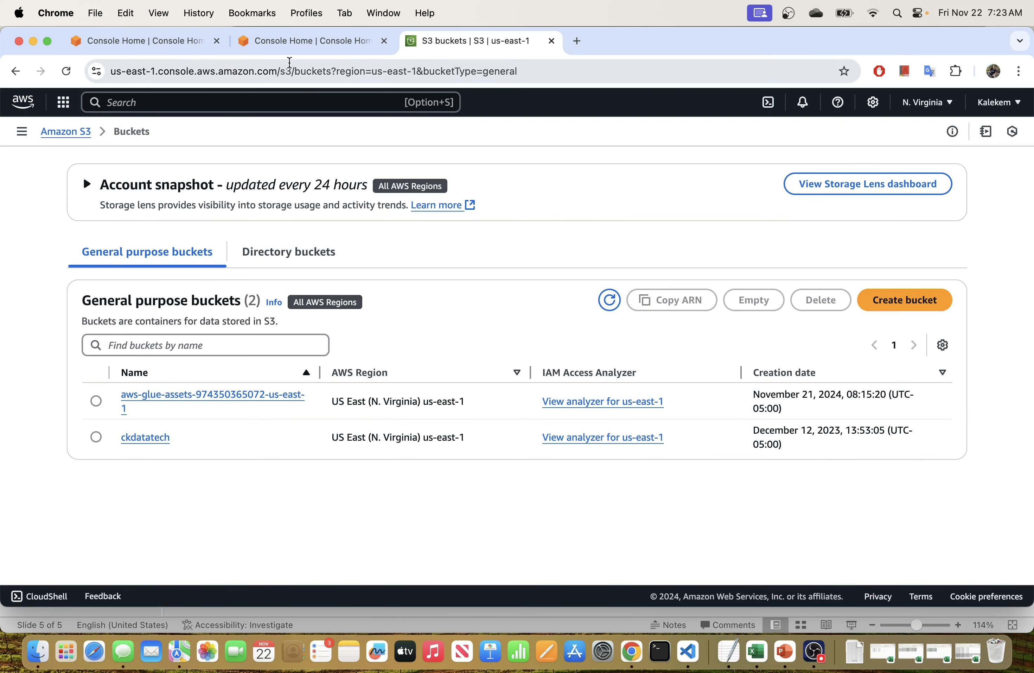
- Return to the Console Home and open Amazon Redshift from the recently visited services in a new browser tab
{"action": "left_click", "coordinate": [294, 41]}
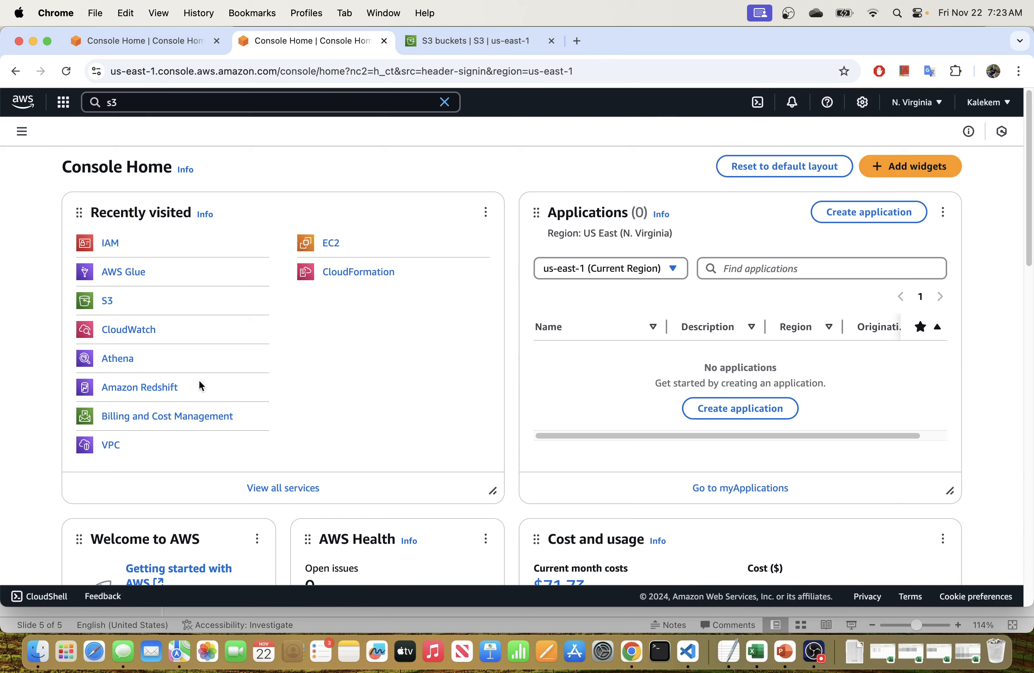
{"action": "right_click", "coordinate": [152, 390]}
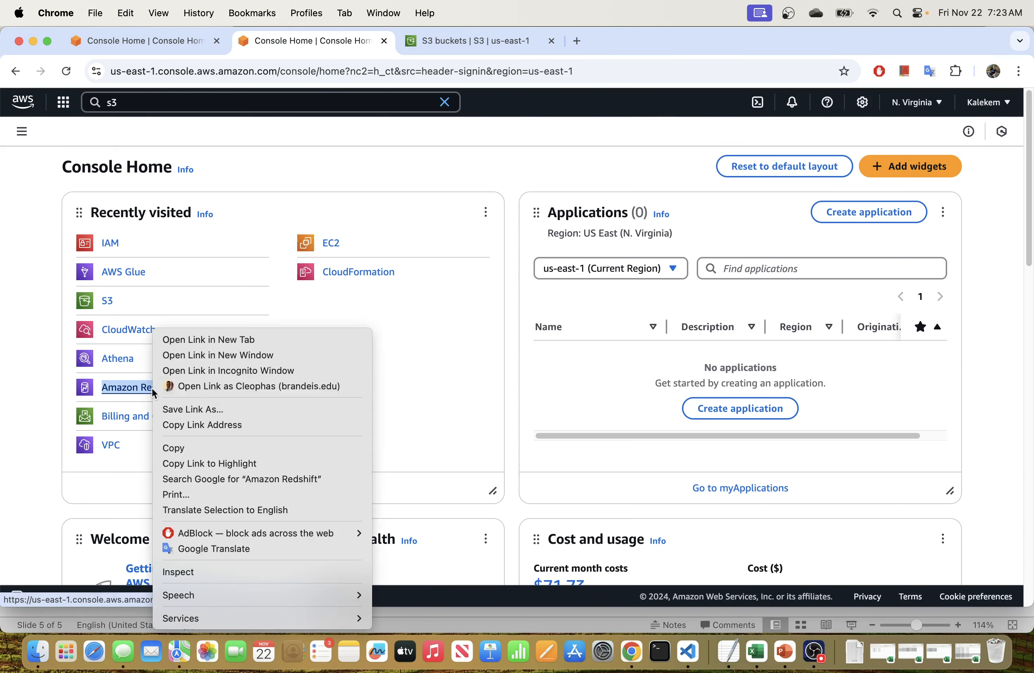
{"action": "left_click", "coordinate": [206, 340]}
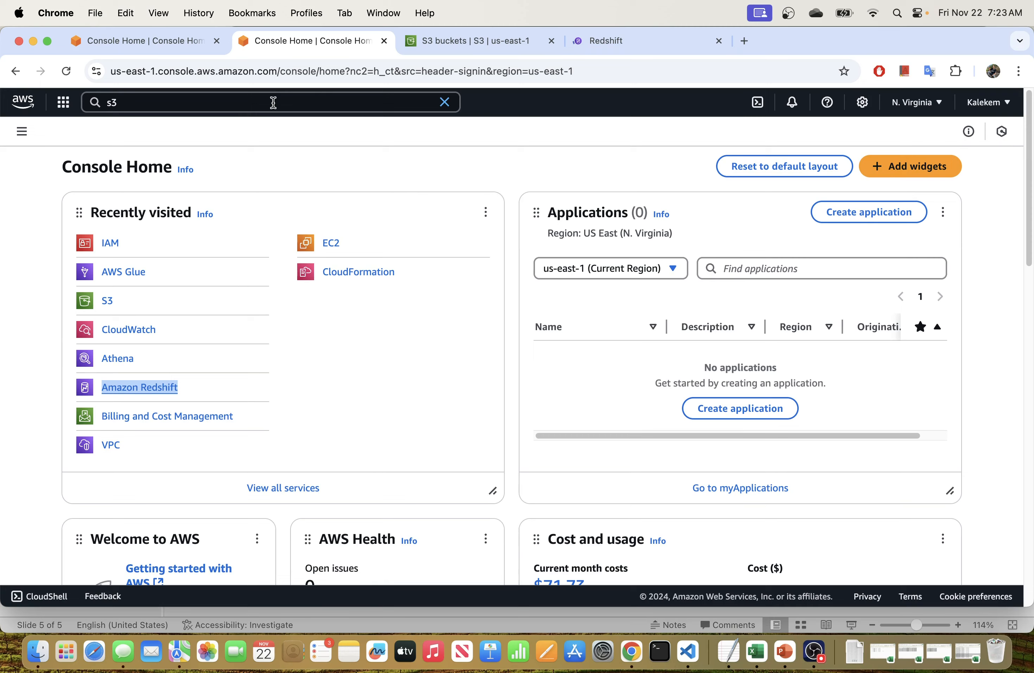
- Search the console's services for redshift, open Amazon Redshift in another new tab and switch to it
{"action": "left_click", "coordinate": [273, 100]}
{"action": "key", "text": "BackSpace"}
{"action": "key", "text": "BackSpace"}
{"action": "type", "text": "red"}
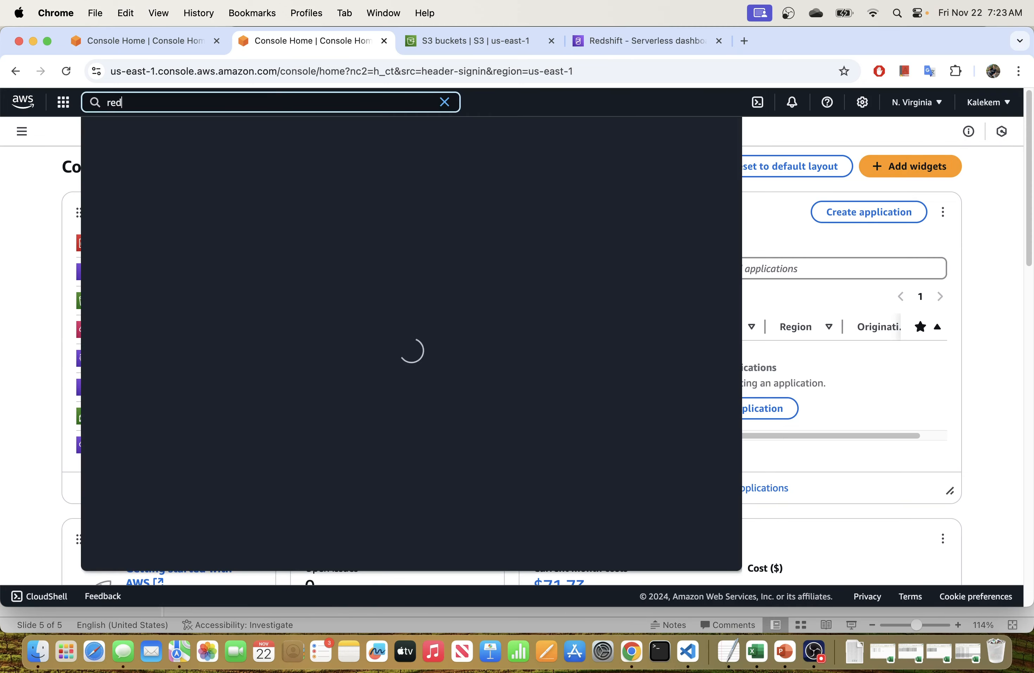
{"action": "type", "text": "shift"}
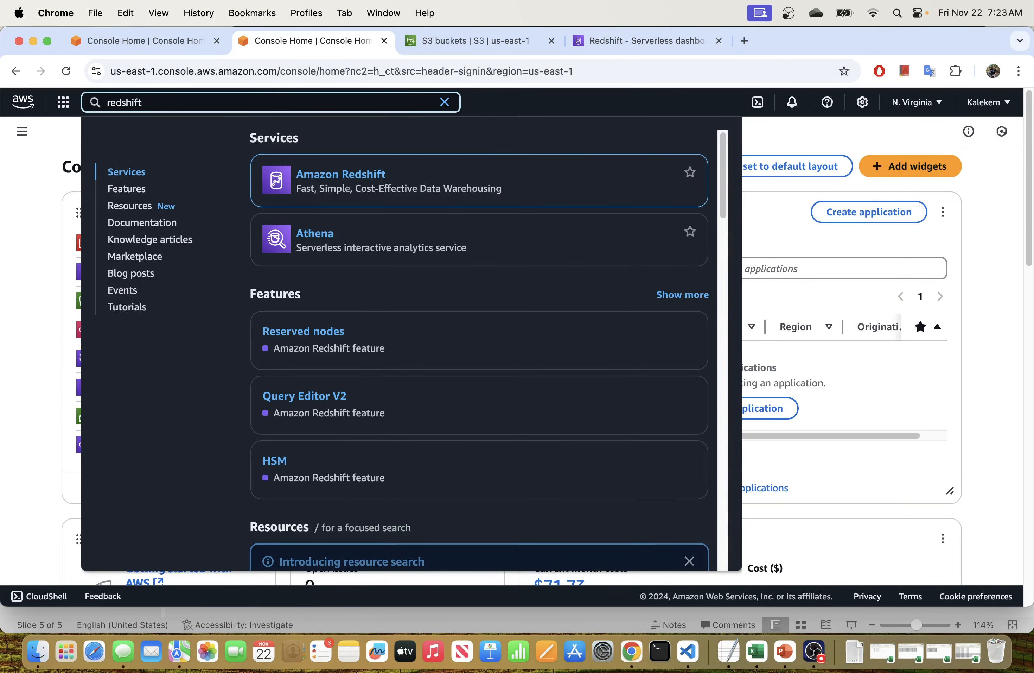
{"action": "left_click", "coordinate": [327, 184], "text": "super"}
{"action": "left_click", "coordinate": [786, 41]}
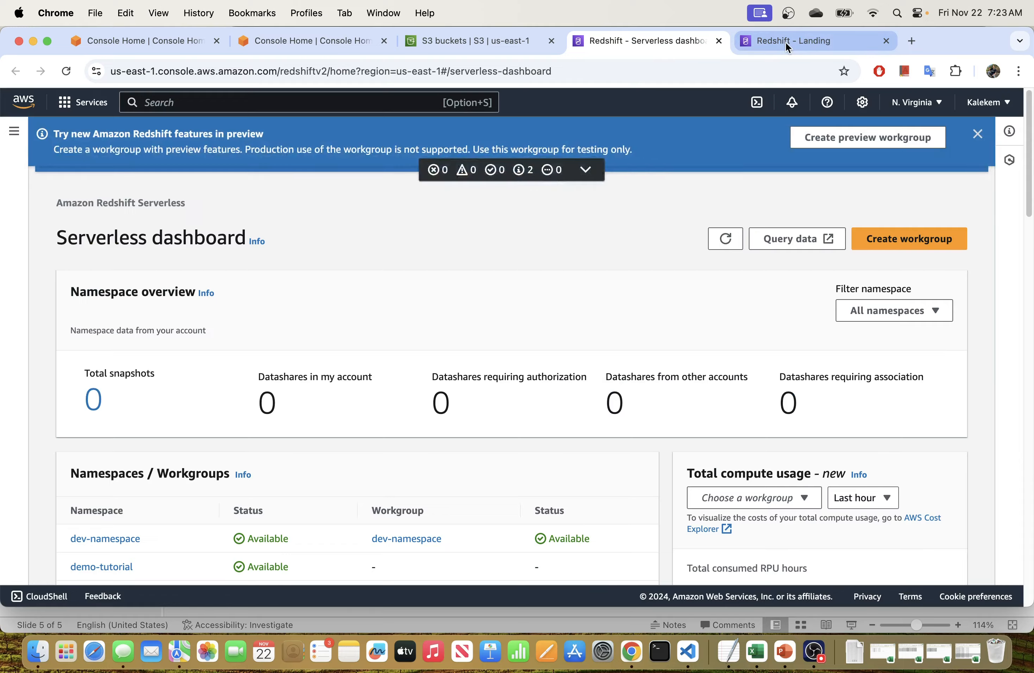
- Dismiss the announcement banners and look over the namespaces and workgroups on the Serverless dashboard
{"action": "left_click", "coordinate": [978, 134]}
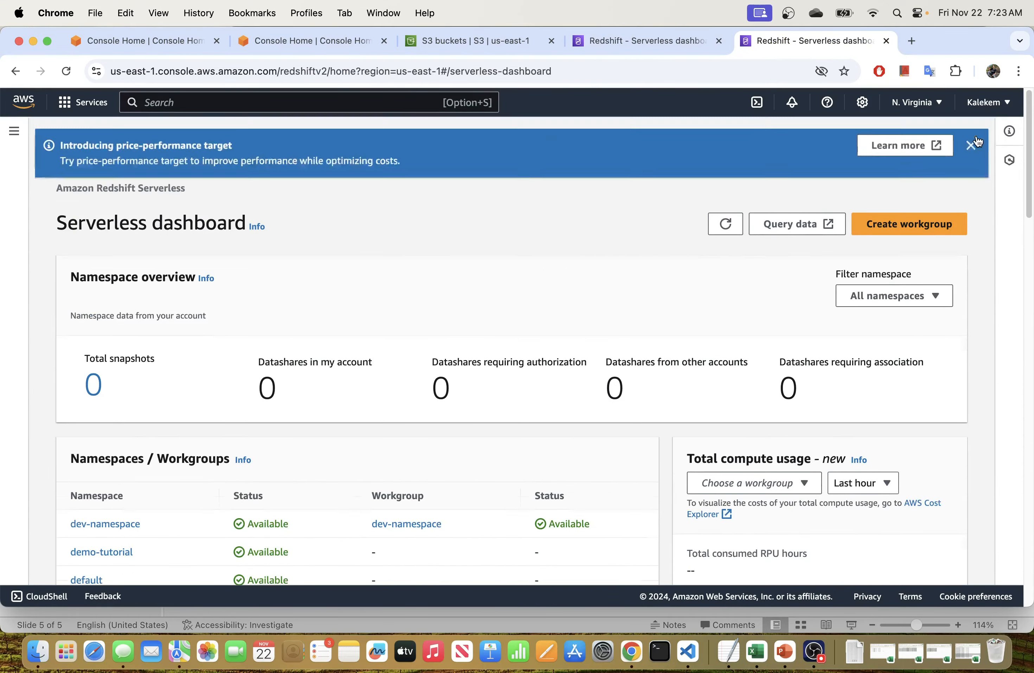
{"action": "scroll", "coordinate": [377, 348], "scroll_direction": "down", "scroll_amount": 3}
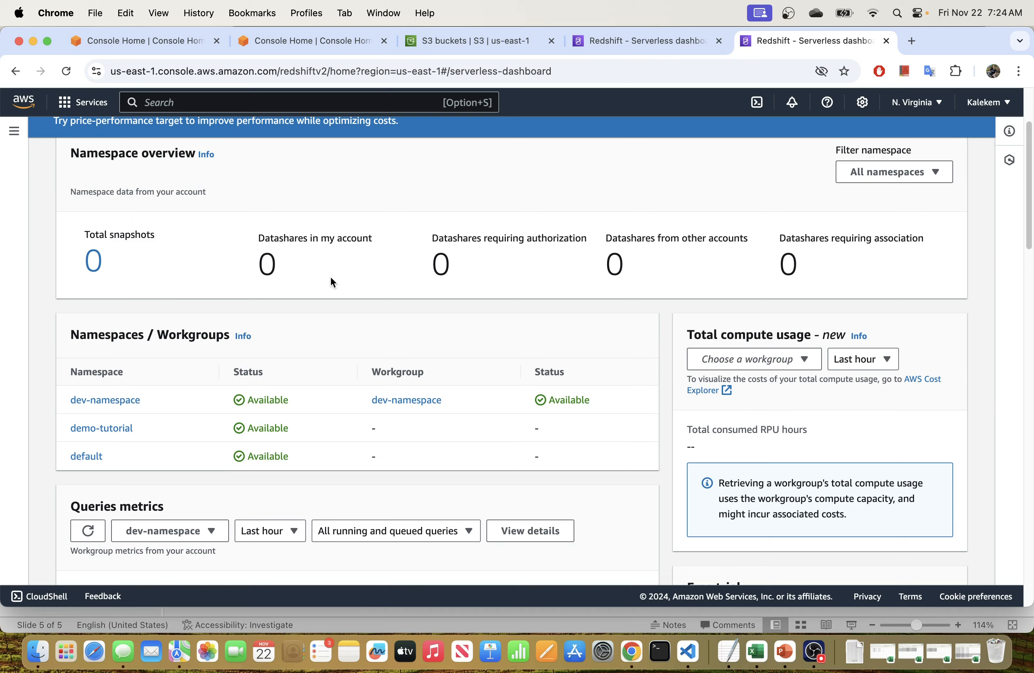
{"action": "scroll", "coordinate": [331, 277], "scroll_direction": "up", "scroll_amount": 3}
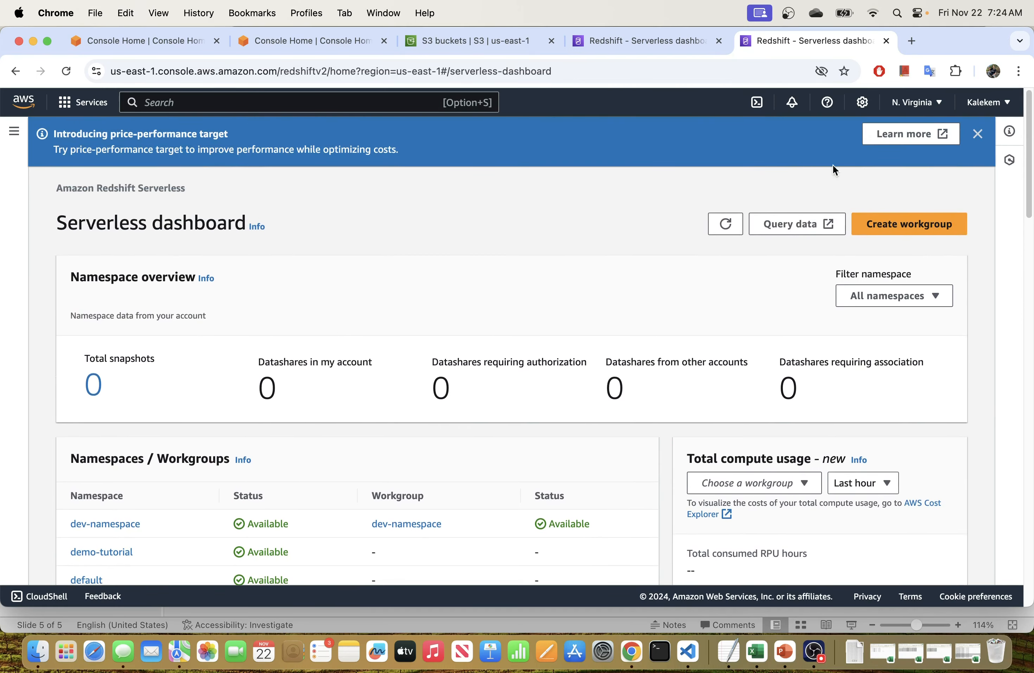
{"action": "left_click", "coordinate": [976, 135]}
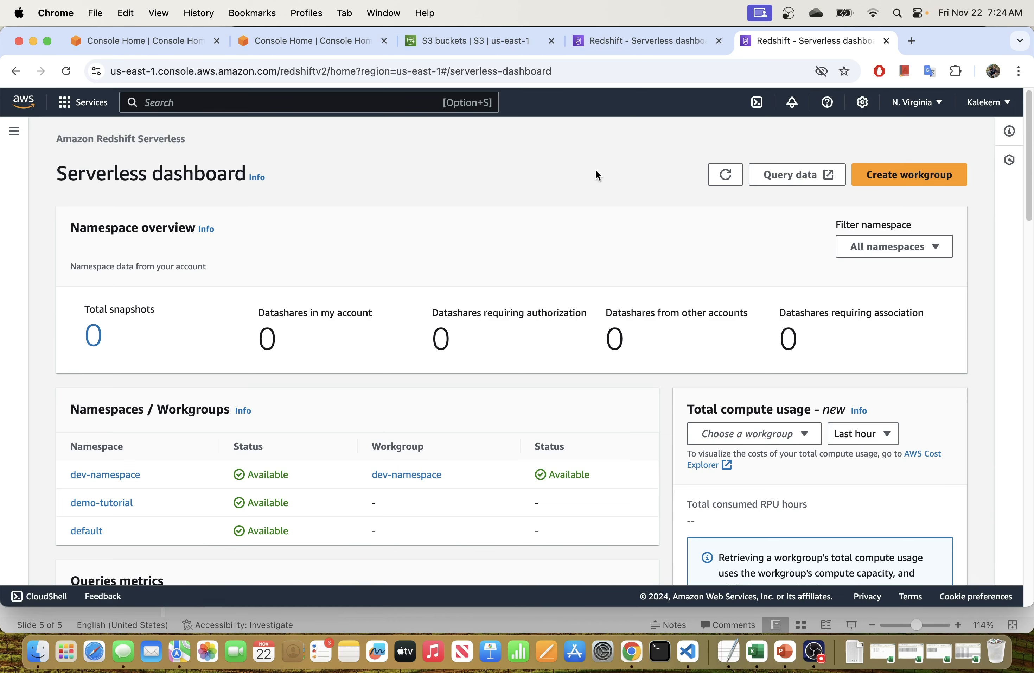
- View the Redshift Serverless namespace configuration and workgroup configuration pages, dismissing the preview banner
{"action": "left_click", "coordinate": [9, 134]}
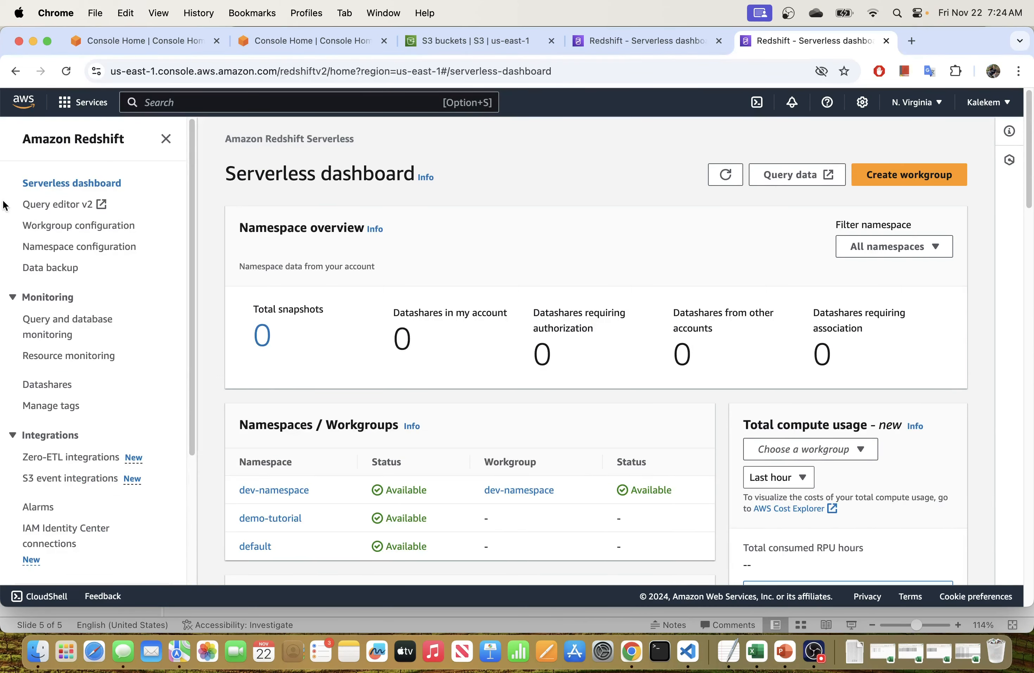
{"action": "left_click", "coordinate": [75, 247]}
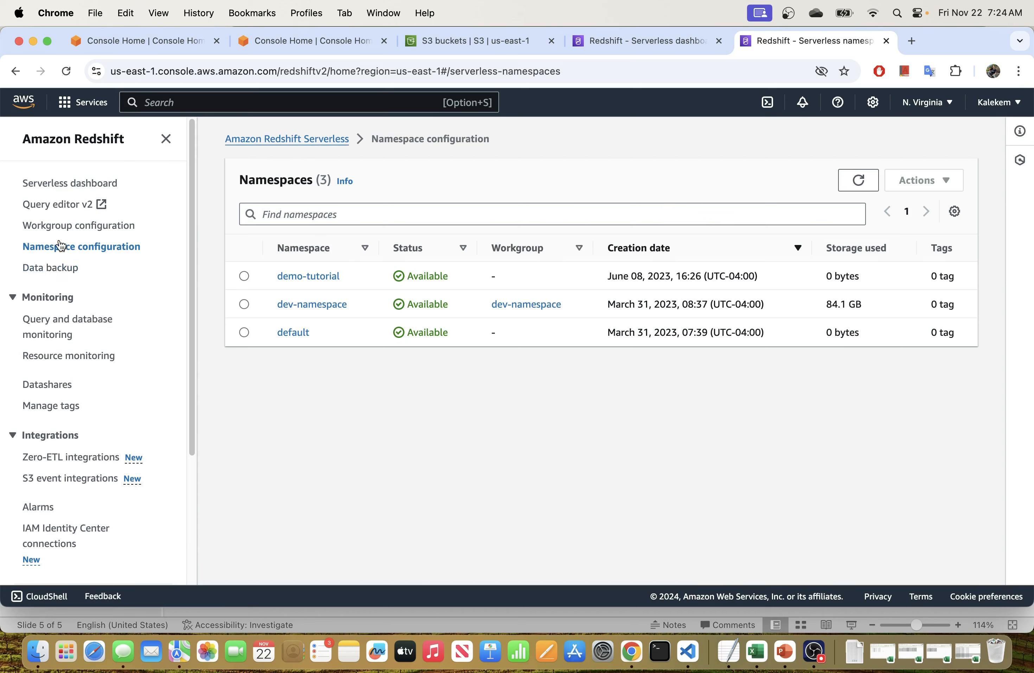
{"action": "left_click", "coordinate": [67, 231]}
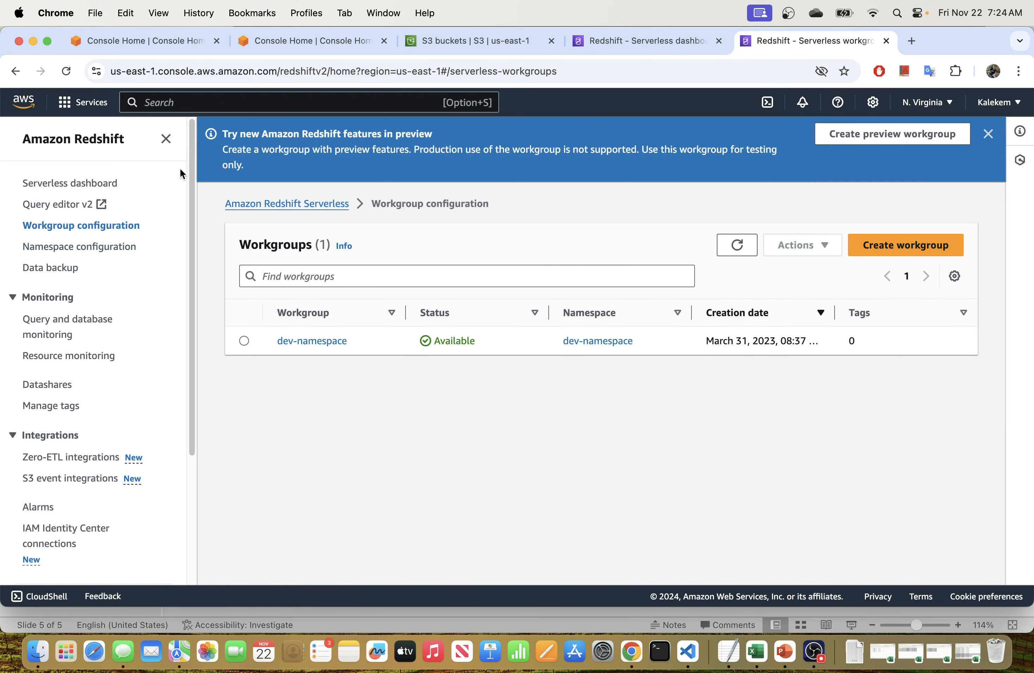
{"action": "left_click", "coordinate": [989, 136]}
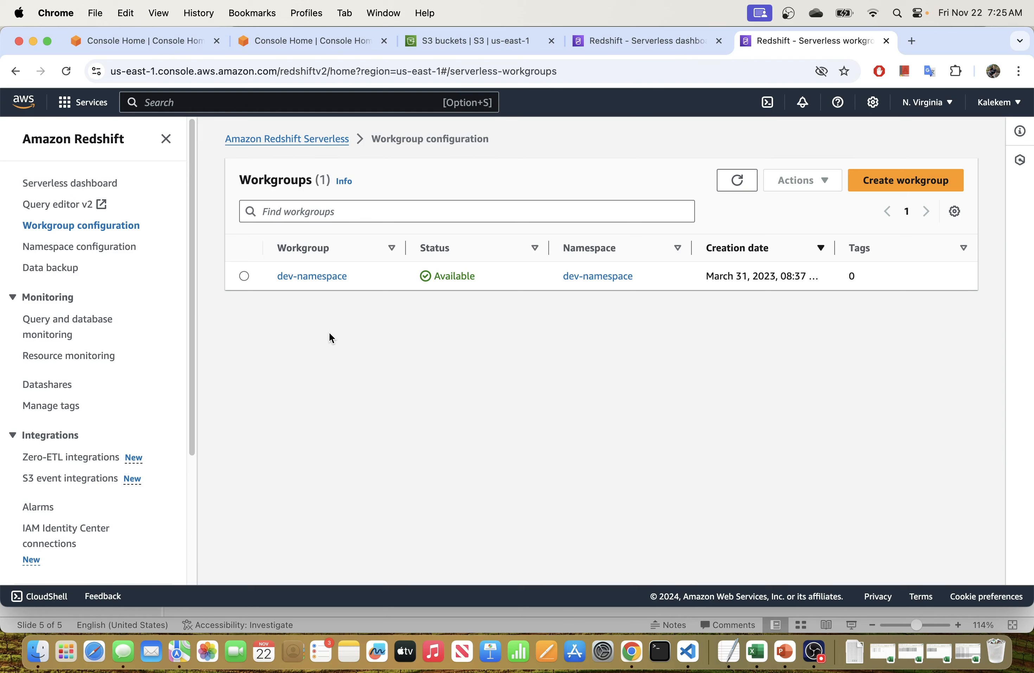
- Switch to YouTube in a new browser tab and open the signed-in account's own channel page
{"action": "left_click", "coordinate": [912, 41]}
{"action": "left_click", "coordinate": [297, 385]}
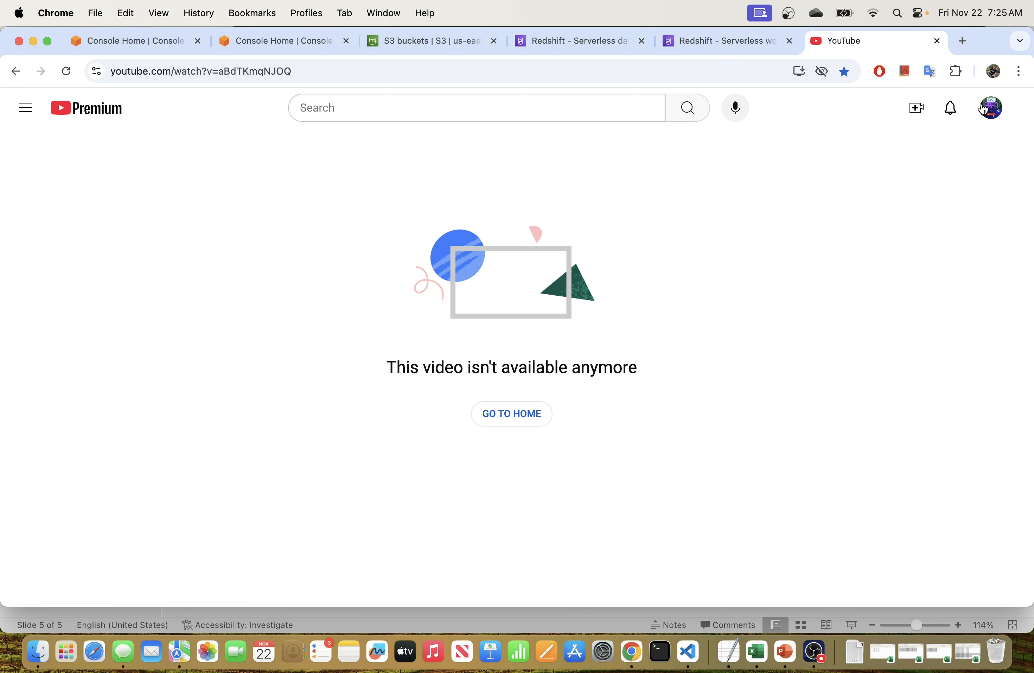
{"action": "left_click", "coordinate": [984, 110]}
{"action": "left_click", "coordinate": [826, 151]}
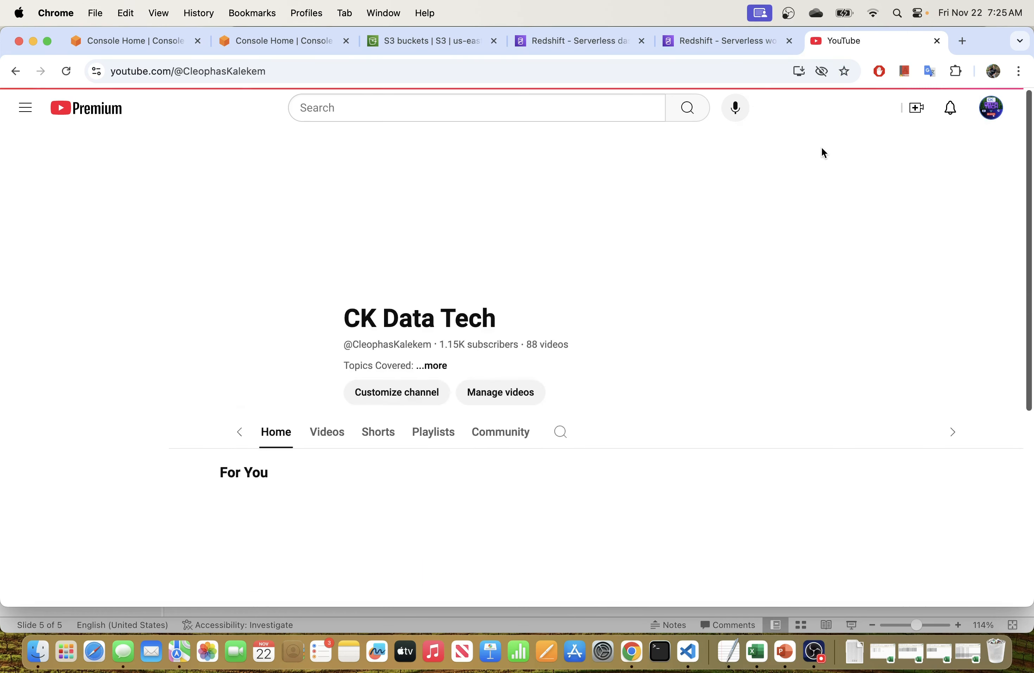
- Sort the channel's videos by popularity and look for the AWS Redshift Serverless setup guide
{"action": "left_click", "coordinate": [300, 399]}
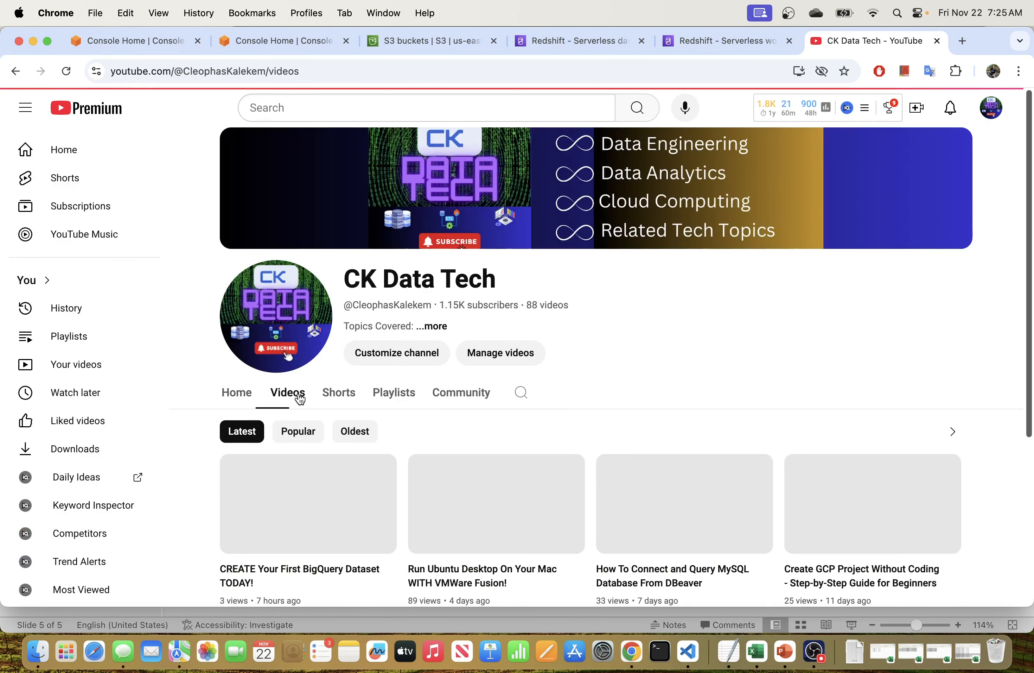
{"action": "left_click", "coordinate": [300, 437]}
{"action": "scroll", "coordinate": [306, 437], "scroll_direction": "down", "scroll_amount": 10}
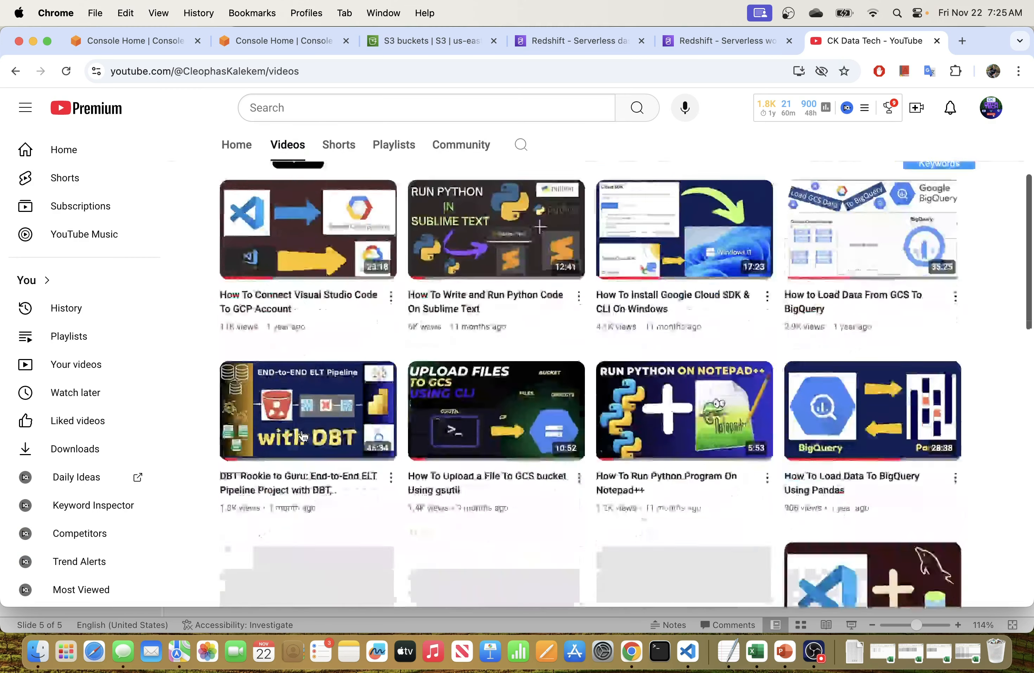
{"action": "scroll", "coordinate": [307, 434], "scroll_direction": "down", "scroll_amount": 3}
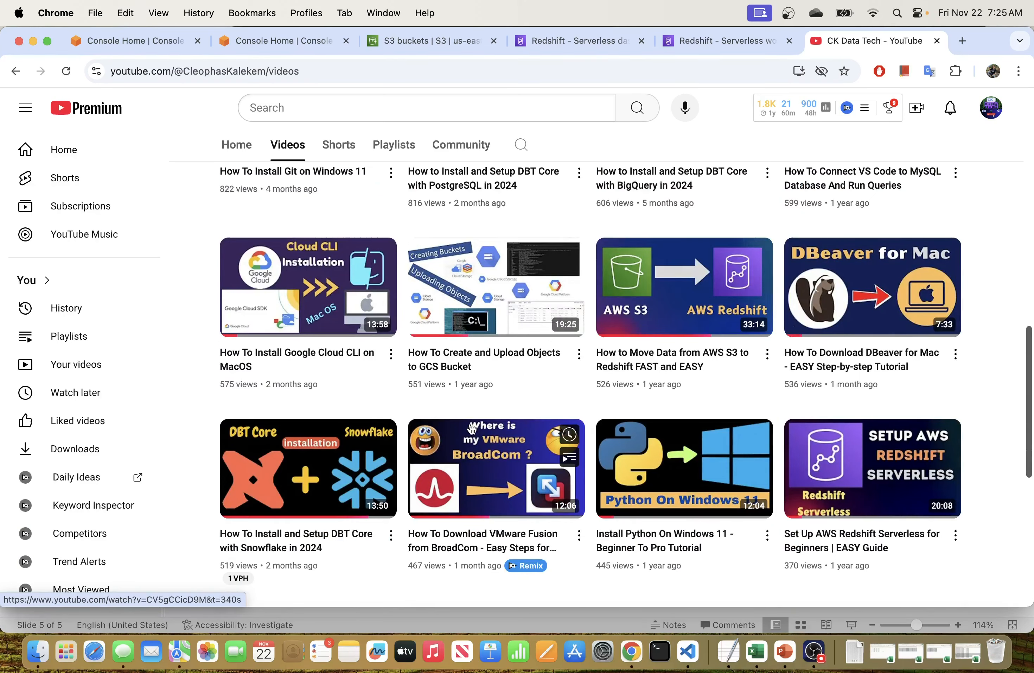
- Switch back to the Redshift console and open query editor v2, expanding the dev-namespace serverless connection to list its databases
{"action": "scroll", "coordinate": [470, 427], "scroll_direction": "down", "scroll_amount": 4}
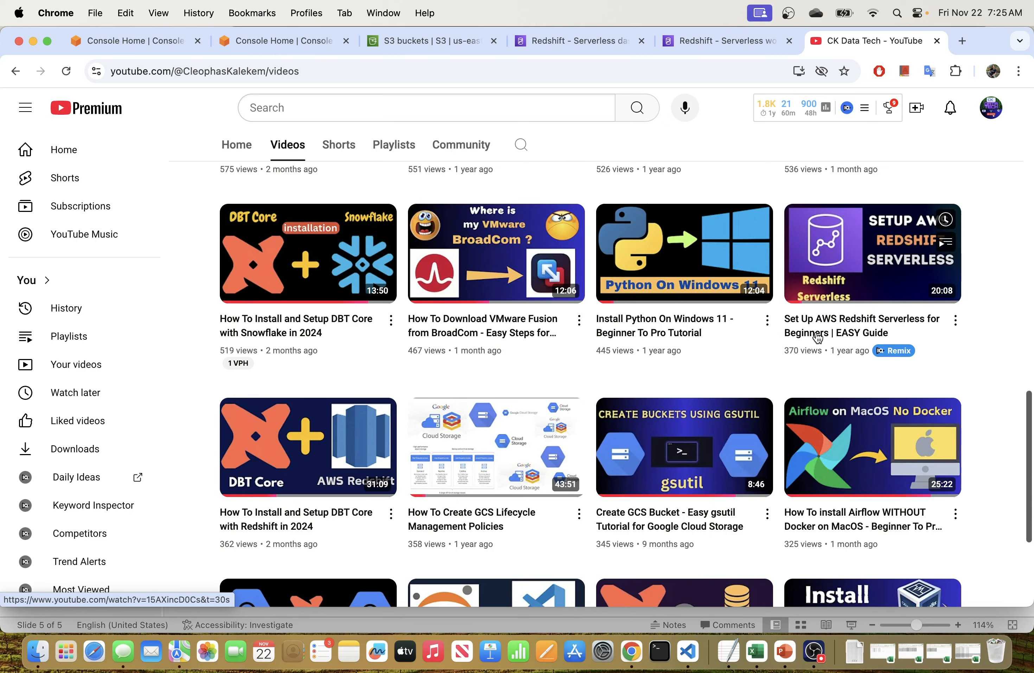
{"action": "left_click", "coordinate": [704, 41]}
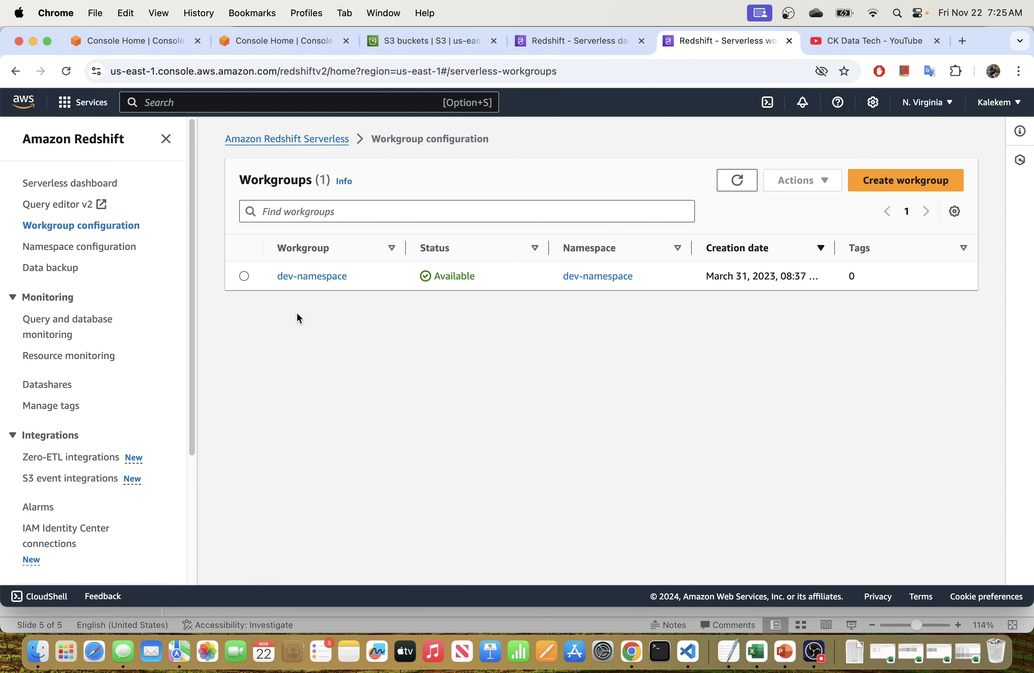
{"action": "left_click", "coordinate": [314, 276]}
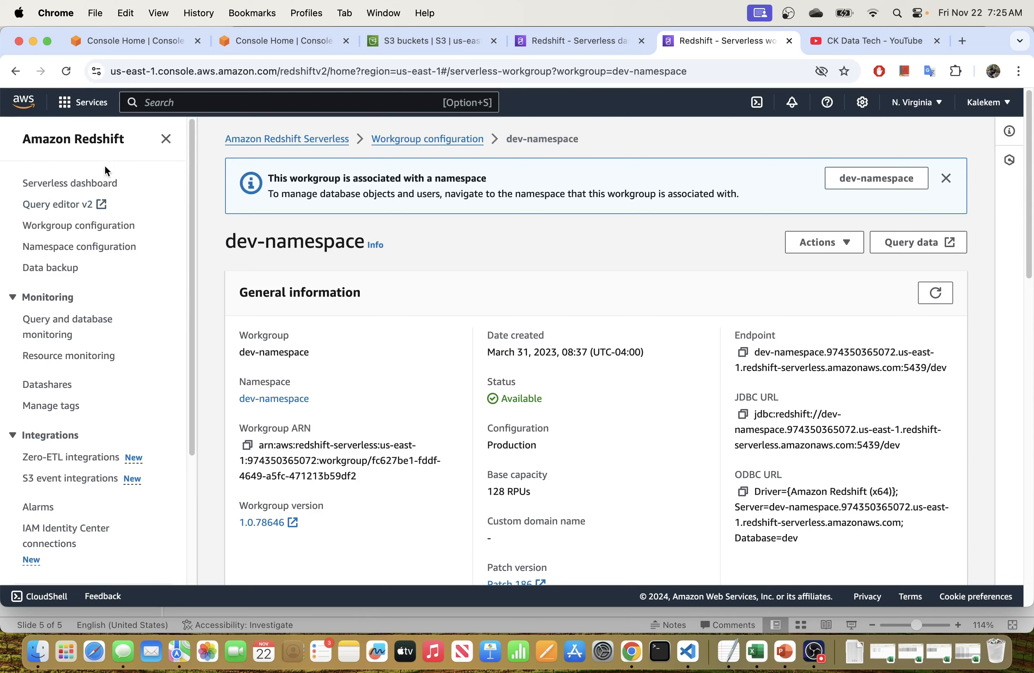
{"action": "left_click", "coordinate": [51, 206]}
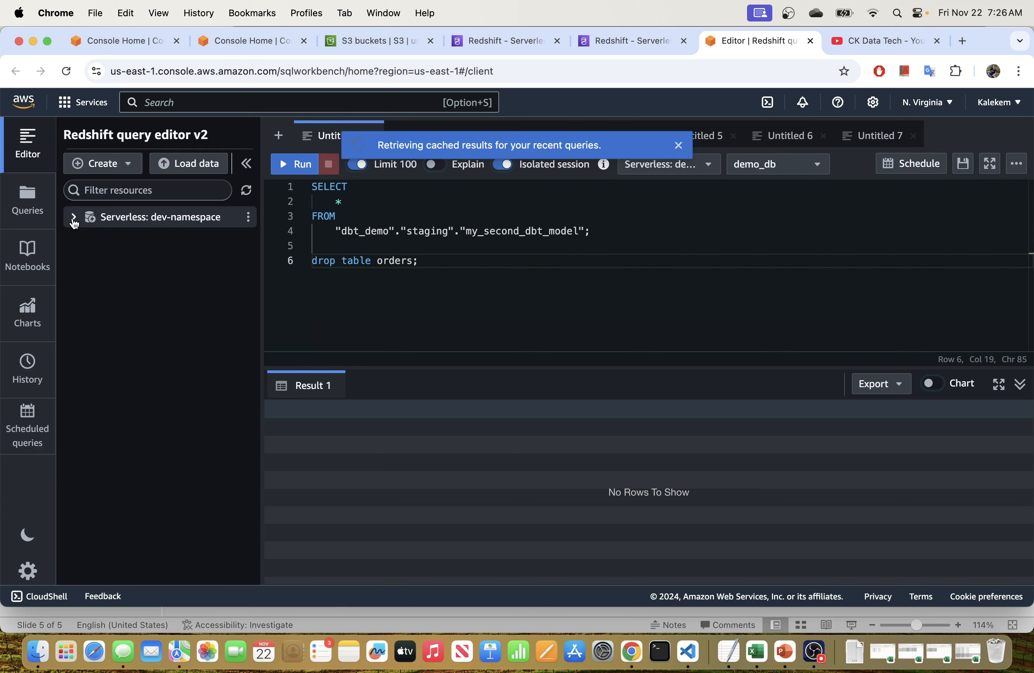
{"action": "left_click", "coordinate": [74, 218]}
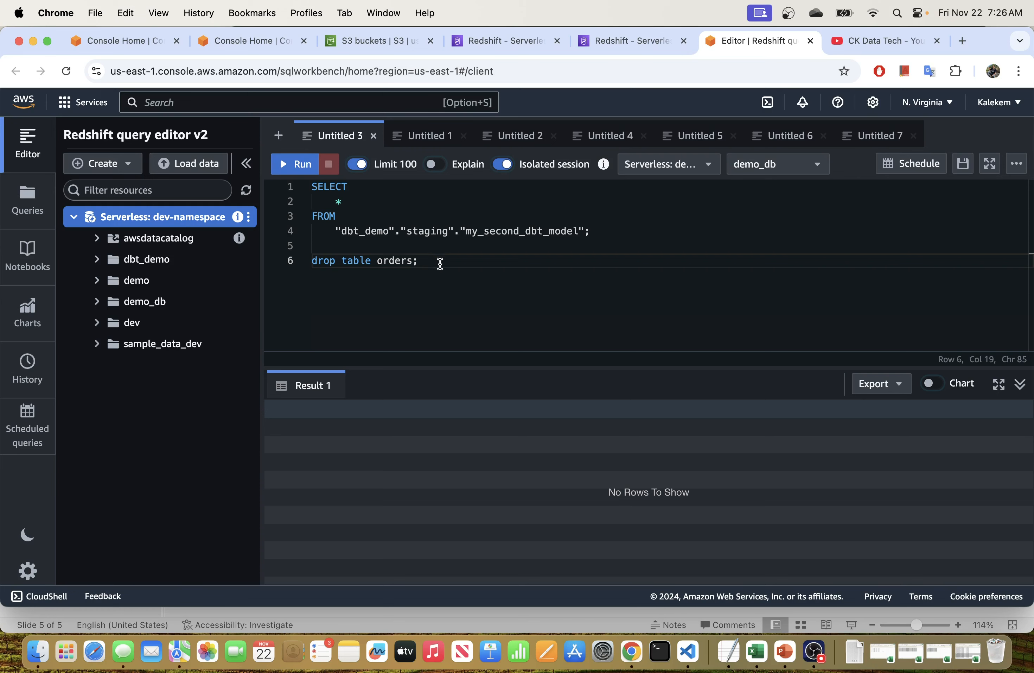
- Add the statement "drop database demo;" below the existing queries and run only that statement
{"action": "key", "text": "Return"}
{"action": "key", "text": "Return"}
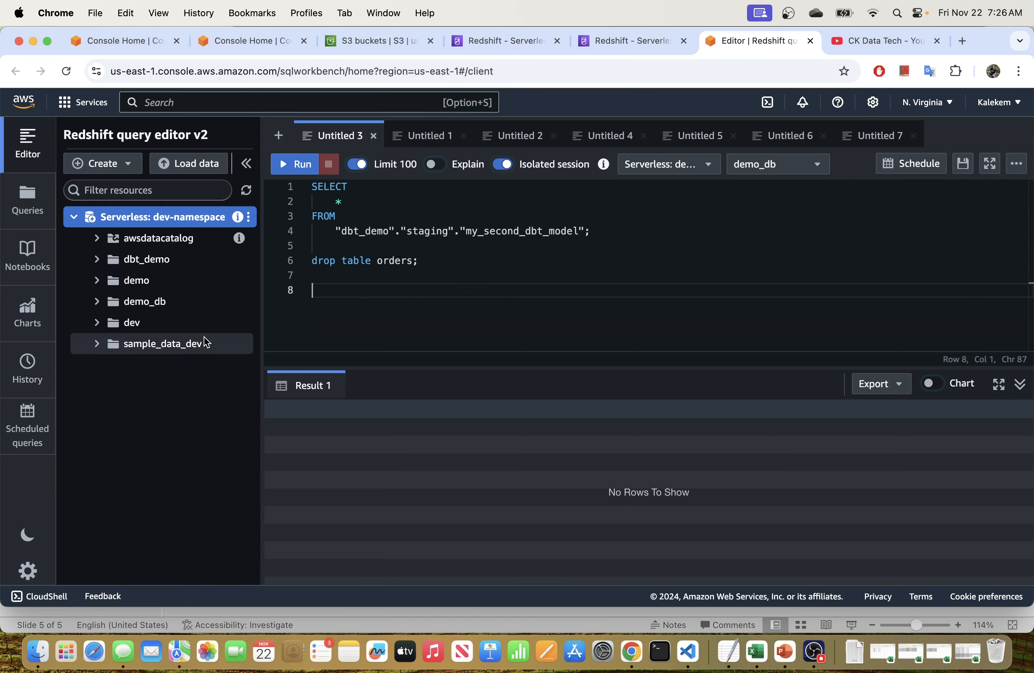
{"action": "type", "text": "drop "}
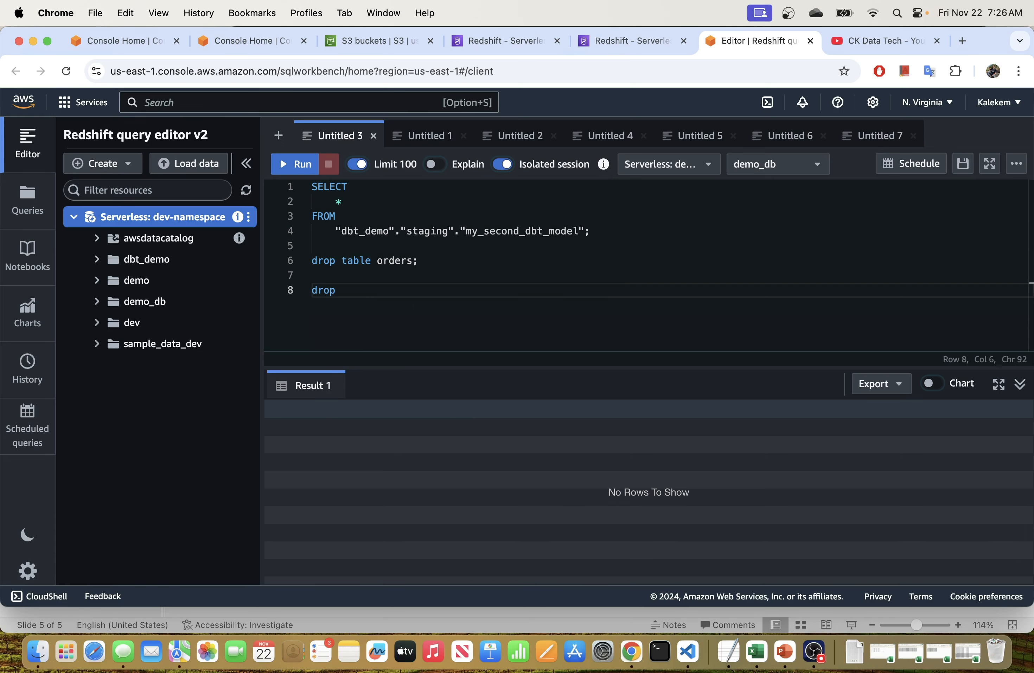
{"action": "type", "text": "database "}
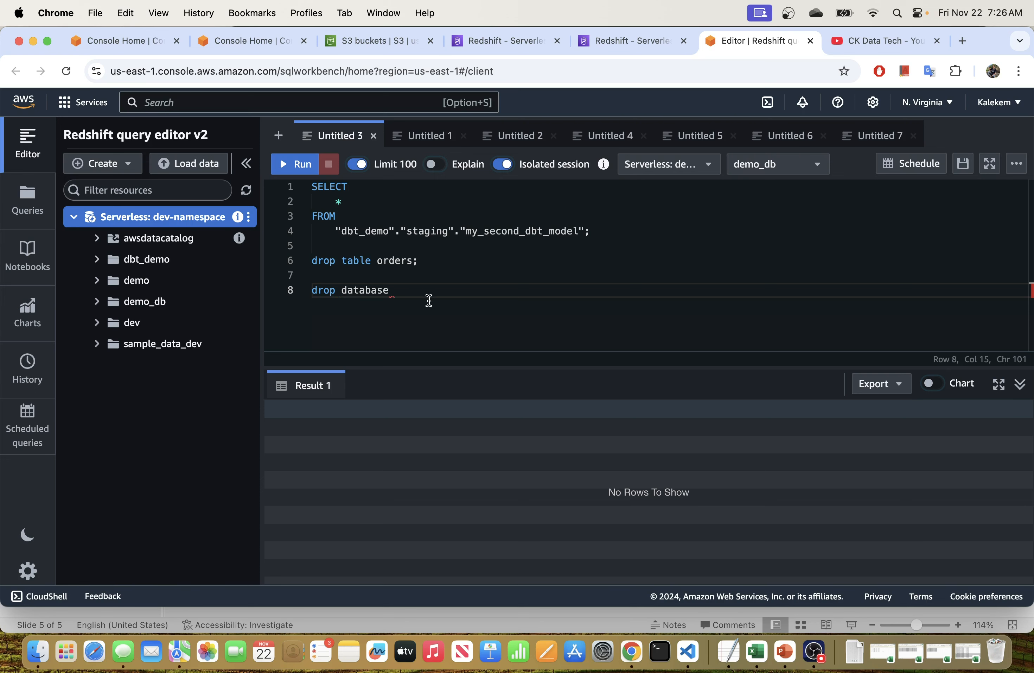
{"action": "type", "text": "demo;"}
{"action": "left_click_drag", "start_coordinate": [419, 291], "coordinate": [286, 291]}
{"action": "left_click", "coordinate": [311, 168]}
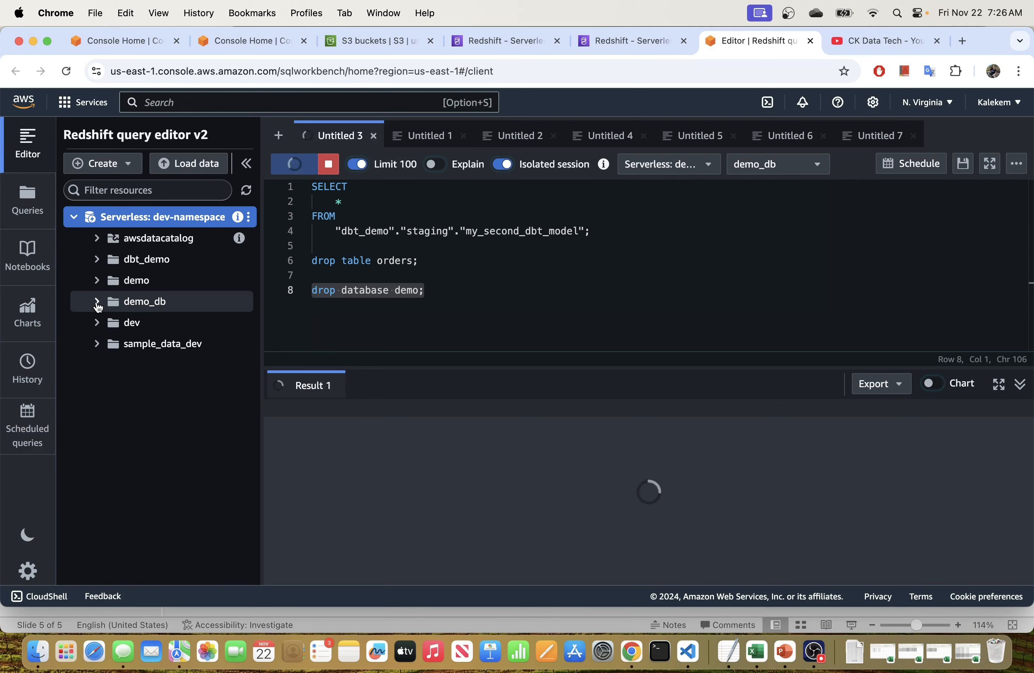
- Expand the demo_db database and start a "create database" statement below the drop statement
{"action": "left_click", "coordinate": [98, 305]}
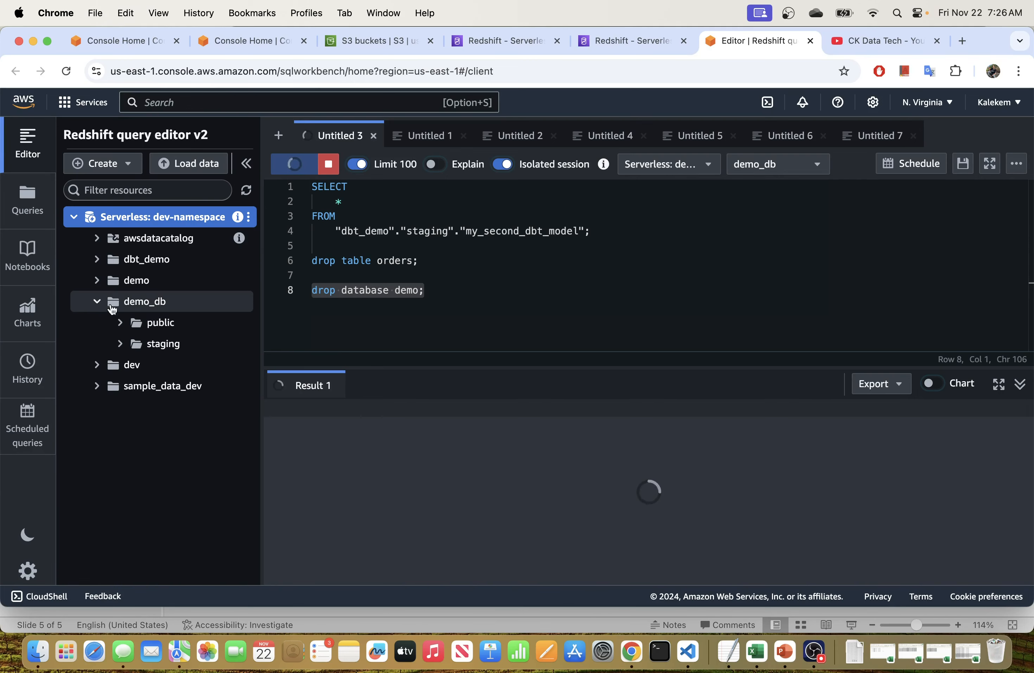
{"action": "left_click", "coordinate": [440, 292]}
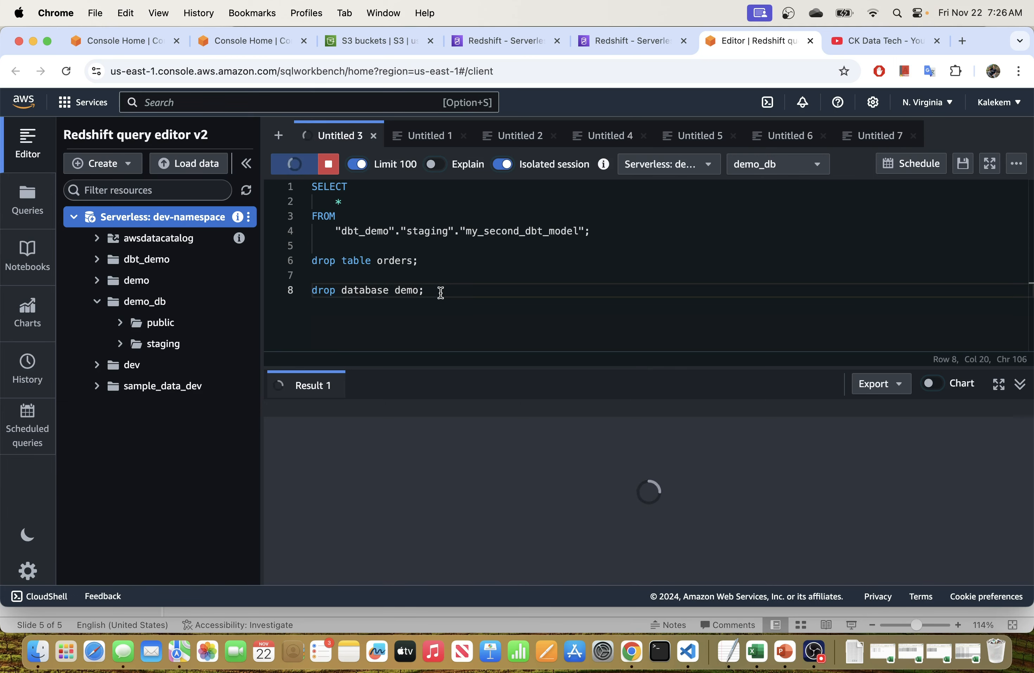
{"action": "key", "text": "Return"}
{"action": "key", "text": "Return"}
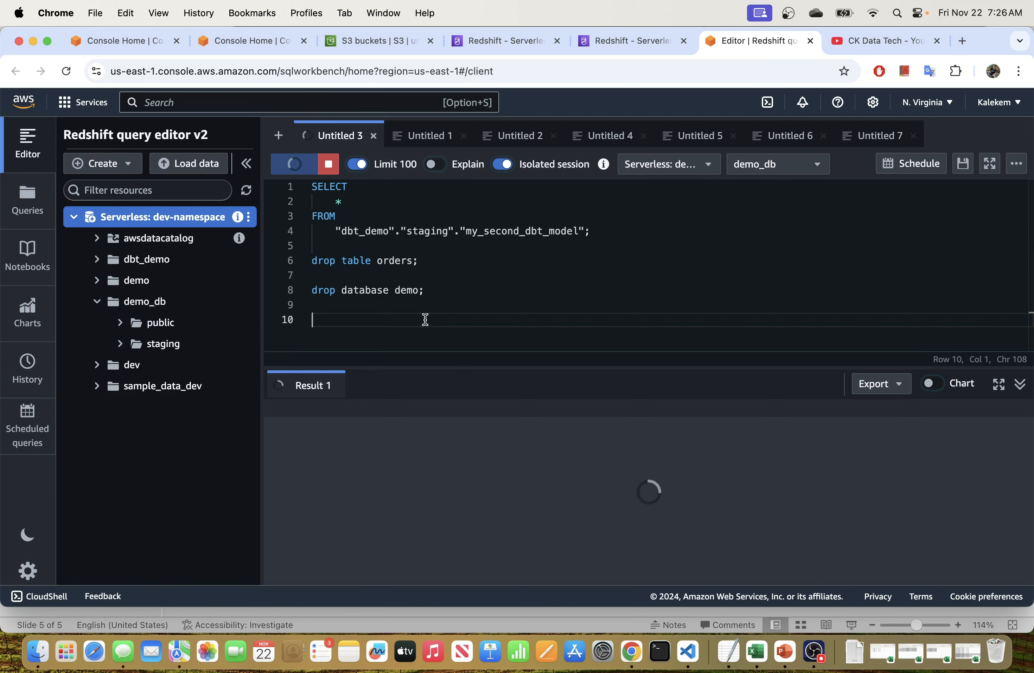
{"action": "type", "text": "crate"}
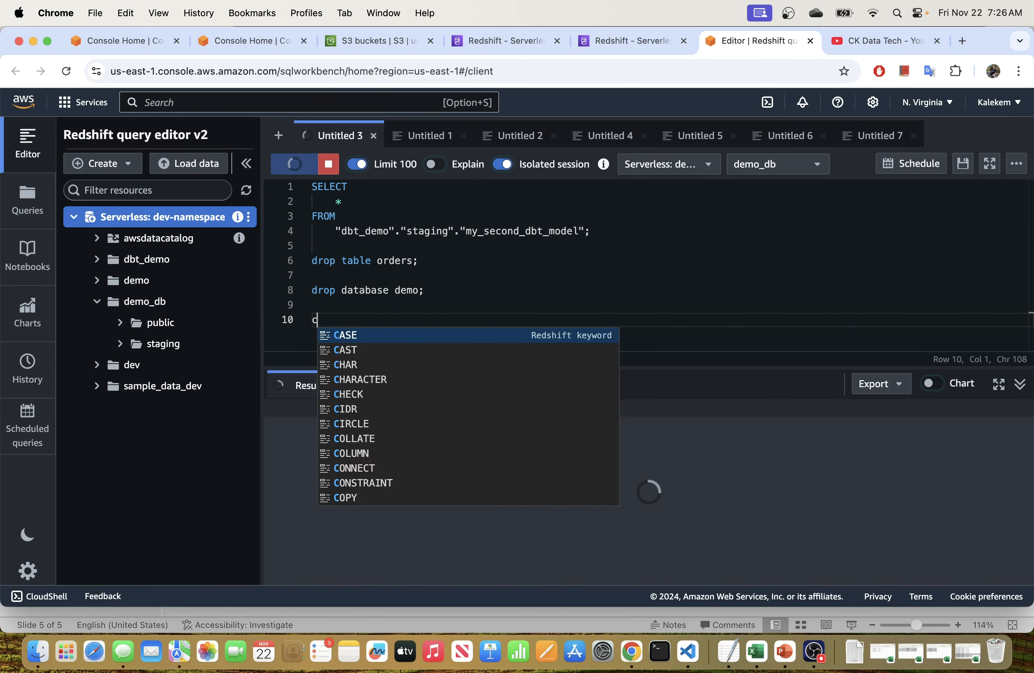
{"action": "key", "text": "BackSpace"}
{"action": "key", "text": "BackSpace"}
{"action": "key", "text": "BackSpace"}
{"action": "key", "text": "BackSpace"}
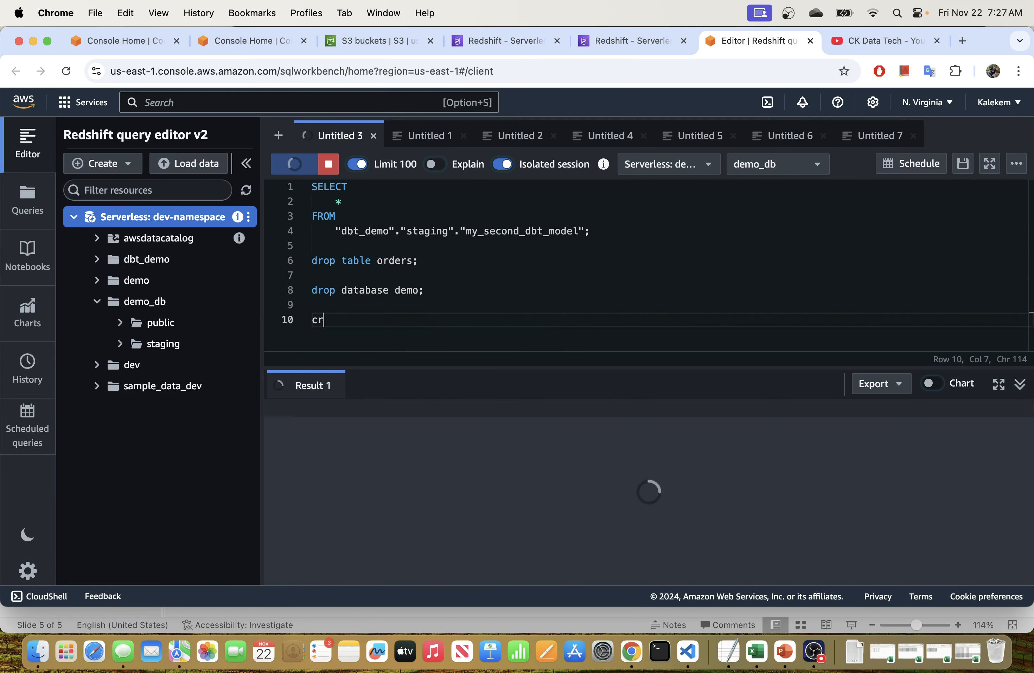
{"action": "type", "text": "eate"}
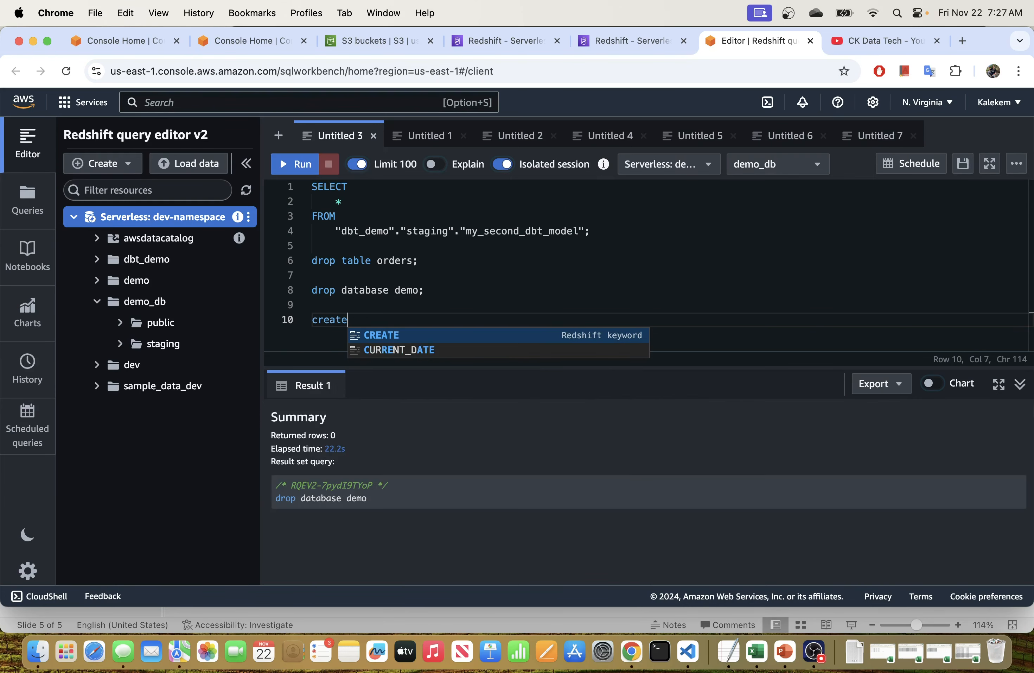
{"action": "type", "text": " database"}
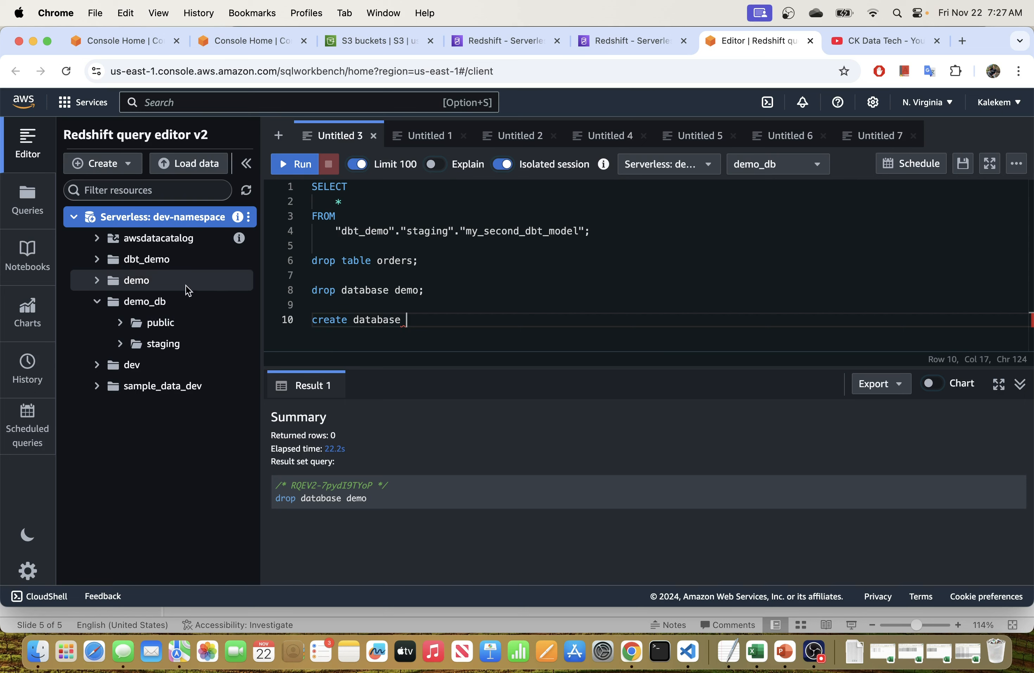
- Refresh the dev-namespace database list and try to run the drop statement edited to "drop database demo_db;"
{"action": "left_click", "coordinate": [242, 192]}
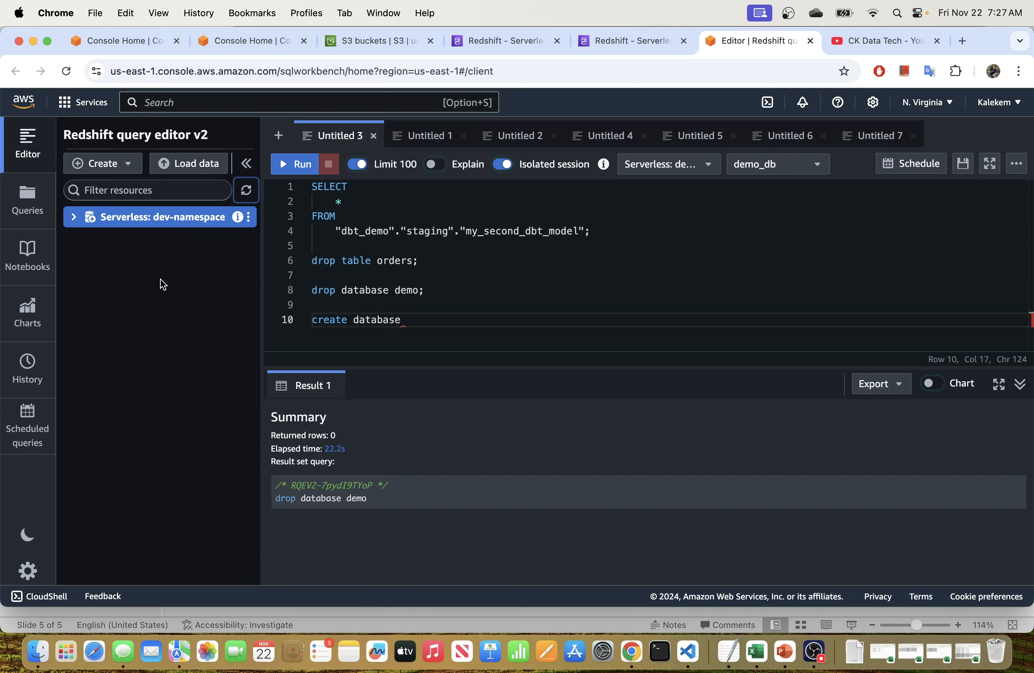
{"action": "left_click", "coordinate": [73, 217]}
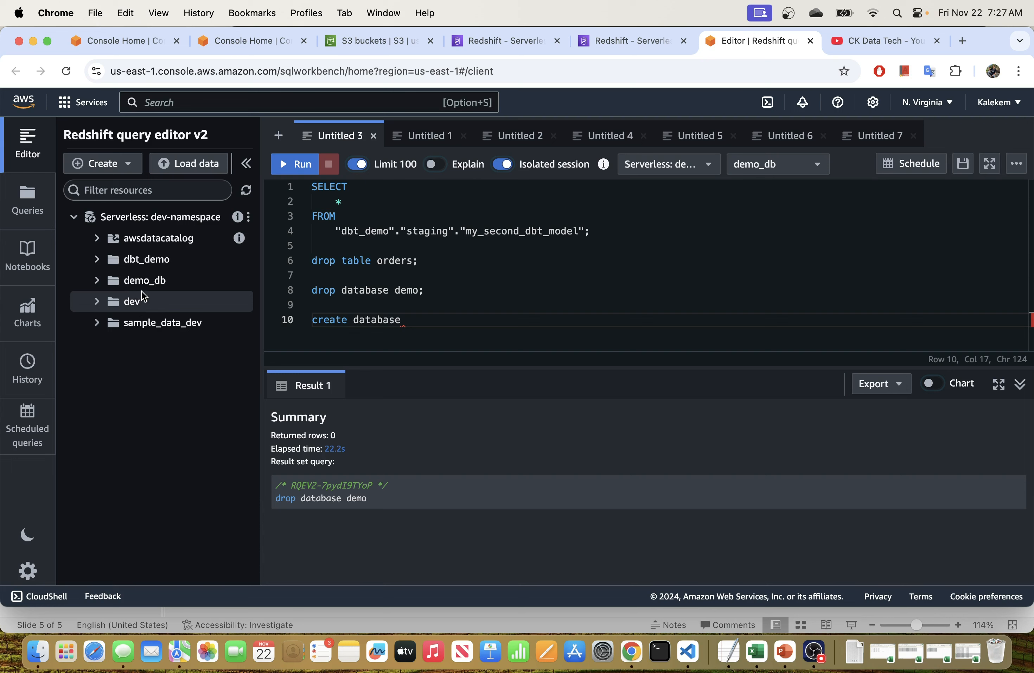
{"action": "double_click", "coordinate": [409, 290]}
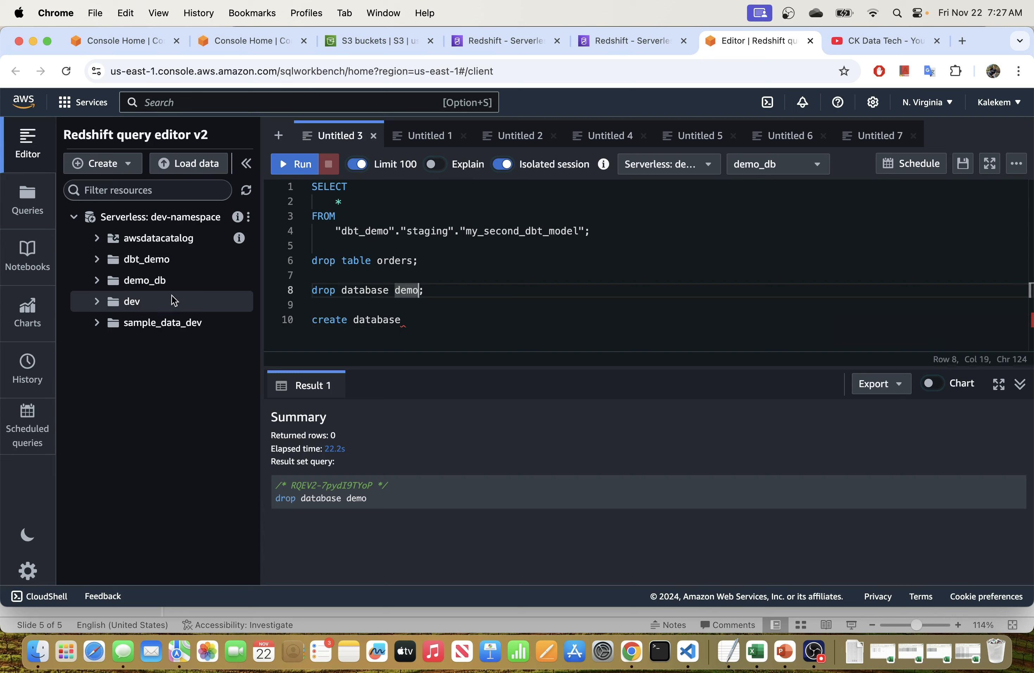
{"action": "type", "text": "_db"}
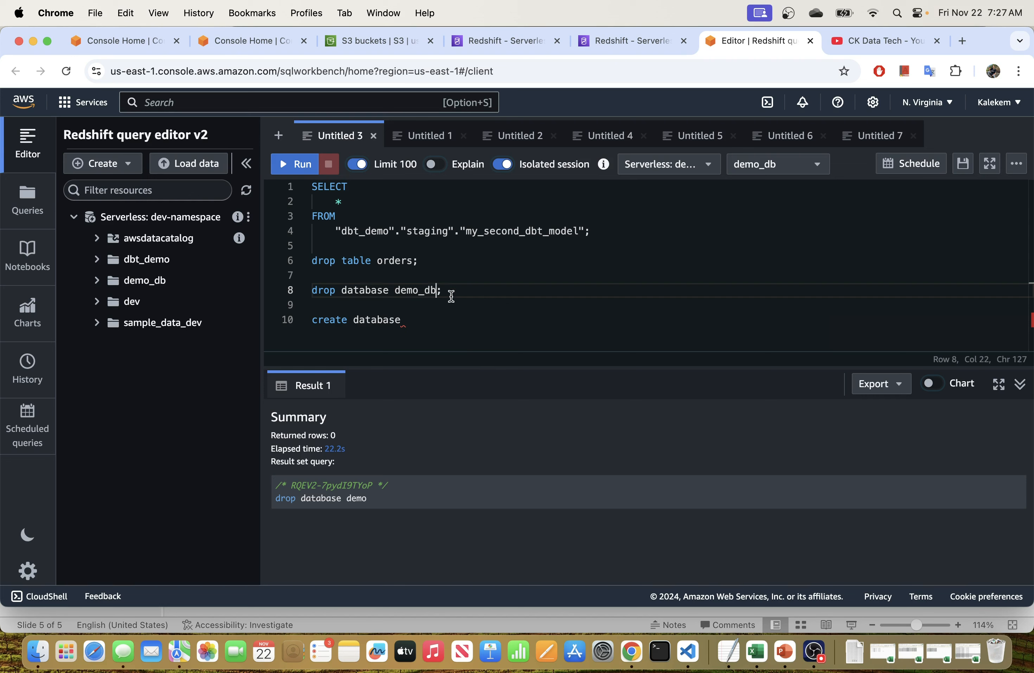
{"action": "left_click_drag", "start_coordinate": [450, 292], "coordinate": [284, 282]}
{"action": "left_click", "coordinate": [295, 165]}
{"action": "left_click", "coordinate": [409, 320]}
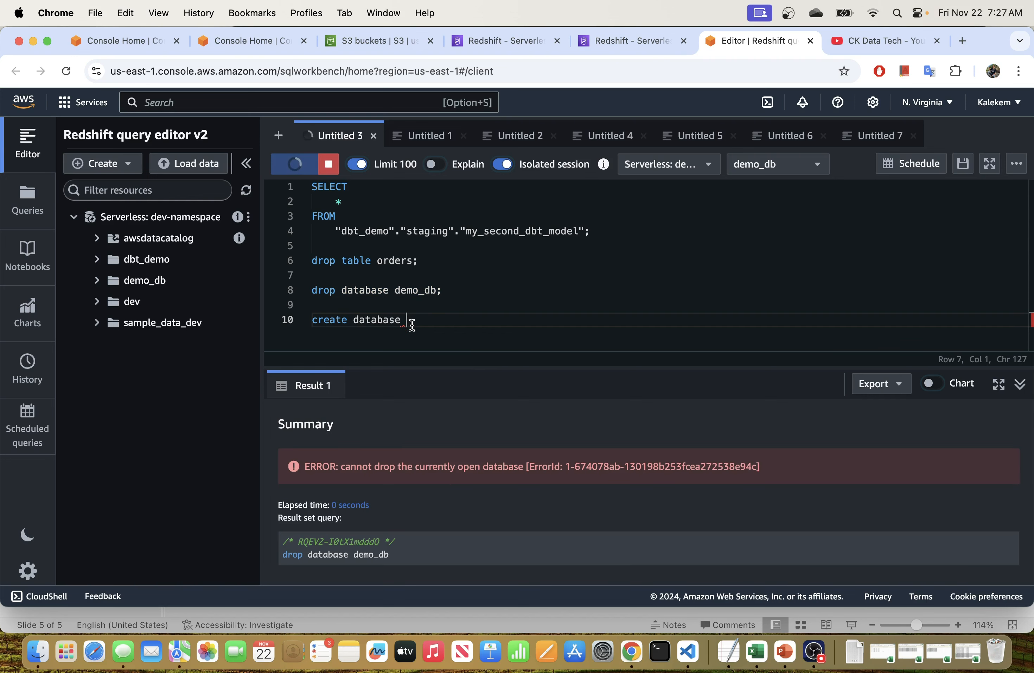
- Set the query's connected database to dev and try again to run "drop database demo_db;"
{"action": "left_click", "coordinate": [779, 168]}
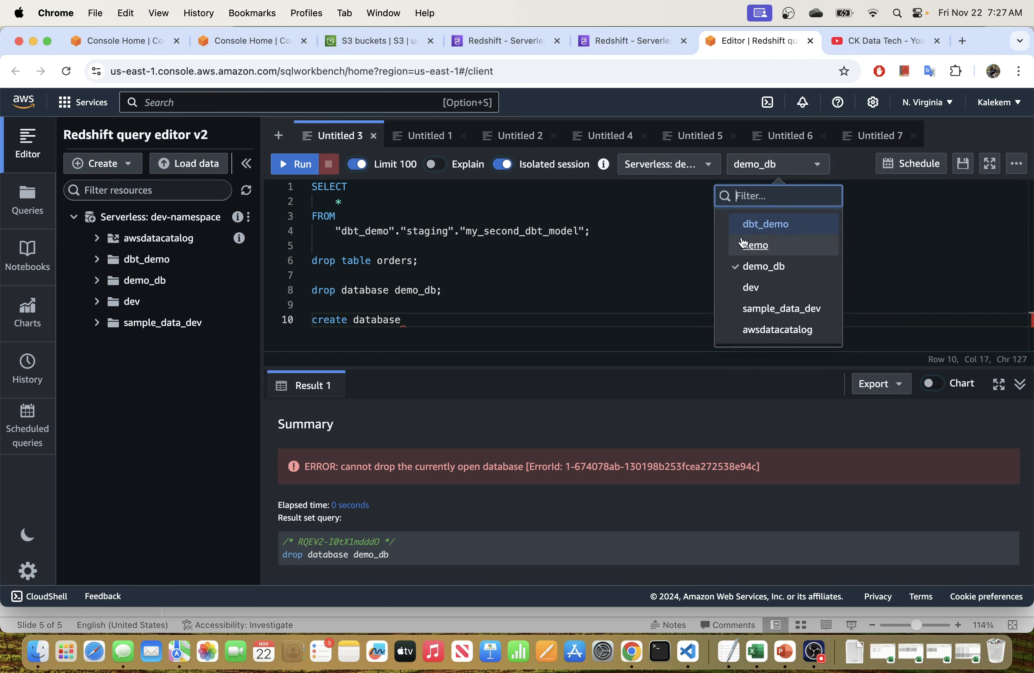
{"action": "left_click", "coordinate": [756, 246]}
{"action": "left_click", "coordinate": [765, 168]}
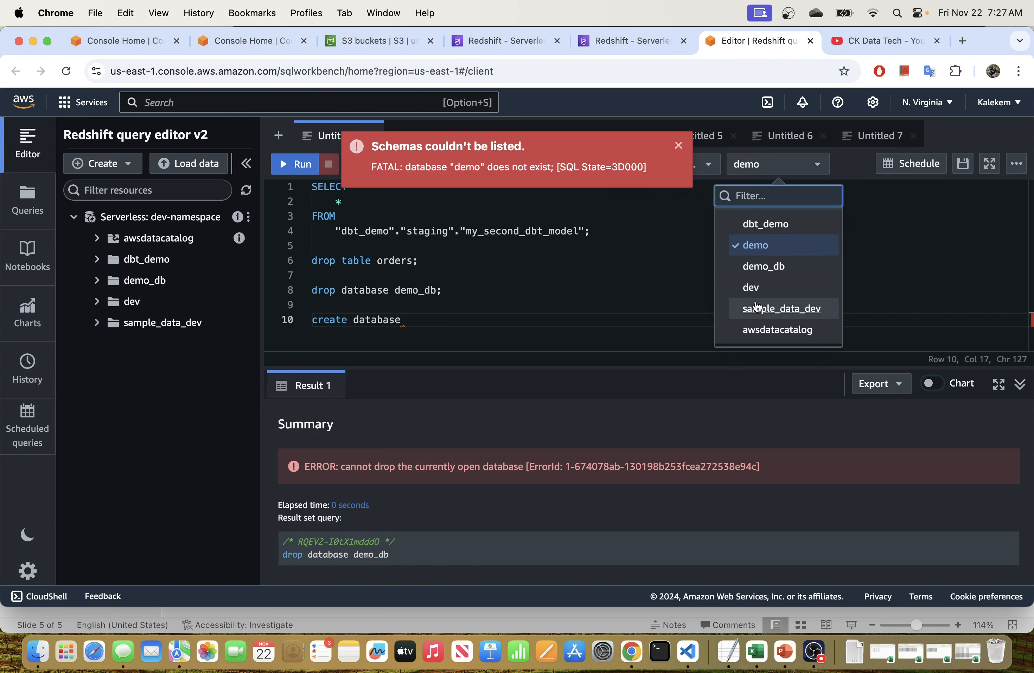
{"action": "left_click", "coordinate": [757, 288]}
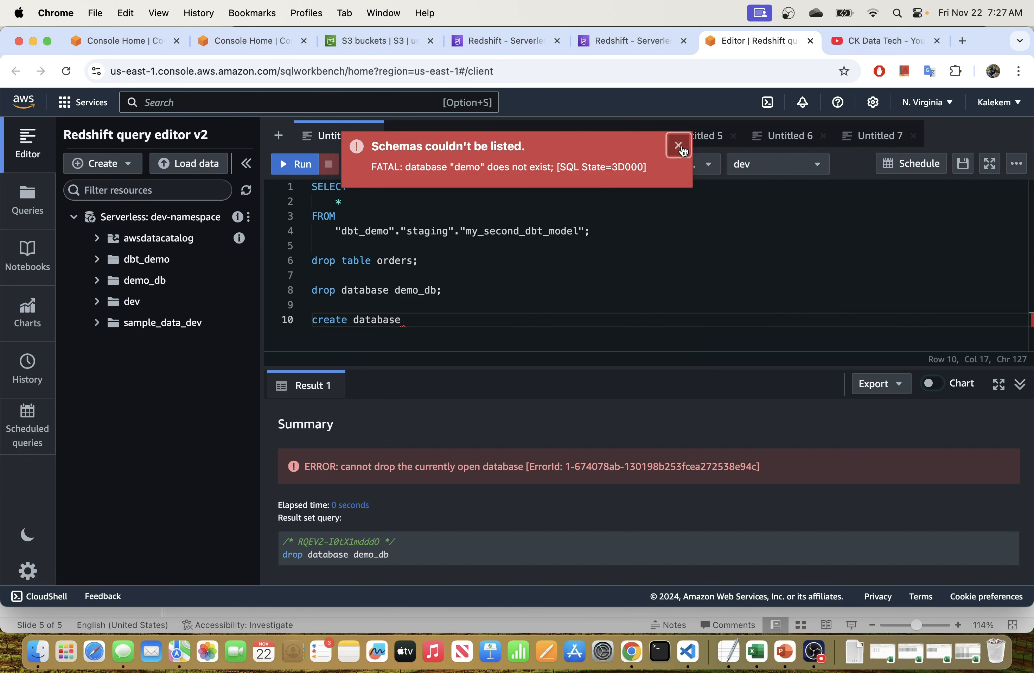
{"action": "left_click", "coordinate": [678, 145]}
{"action": "left_click_drag", "start_coordinate": [463, 289], "coordinate": [266, 288]}
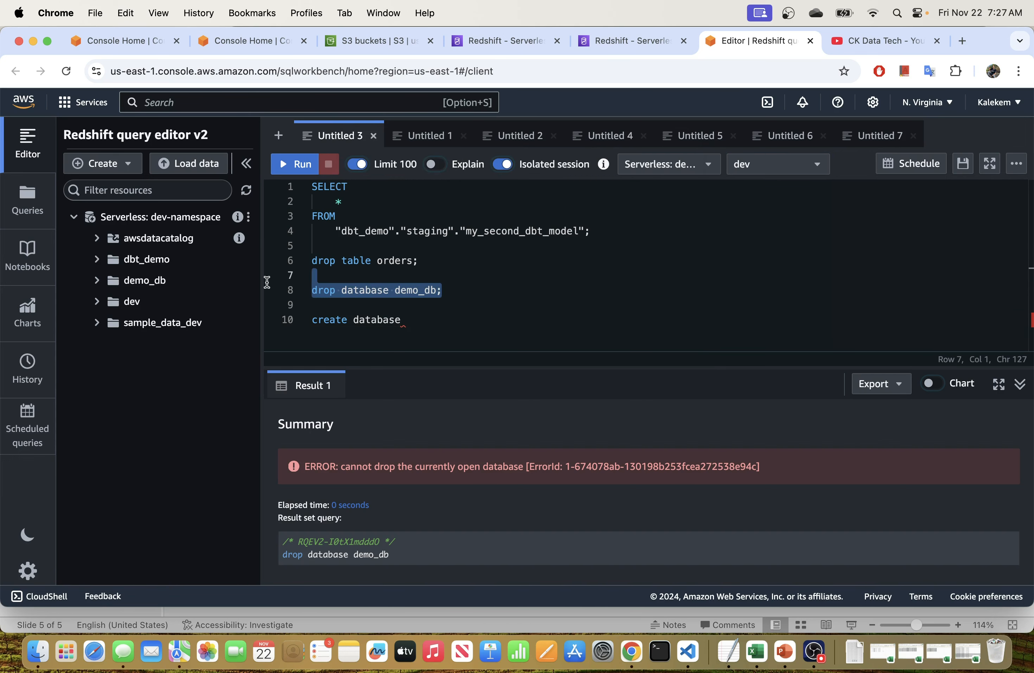
{"action": "left_click", "coordinate": [305, 164]}
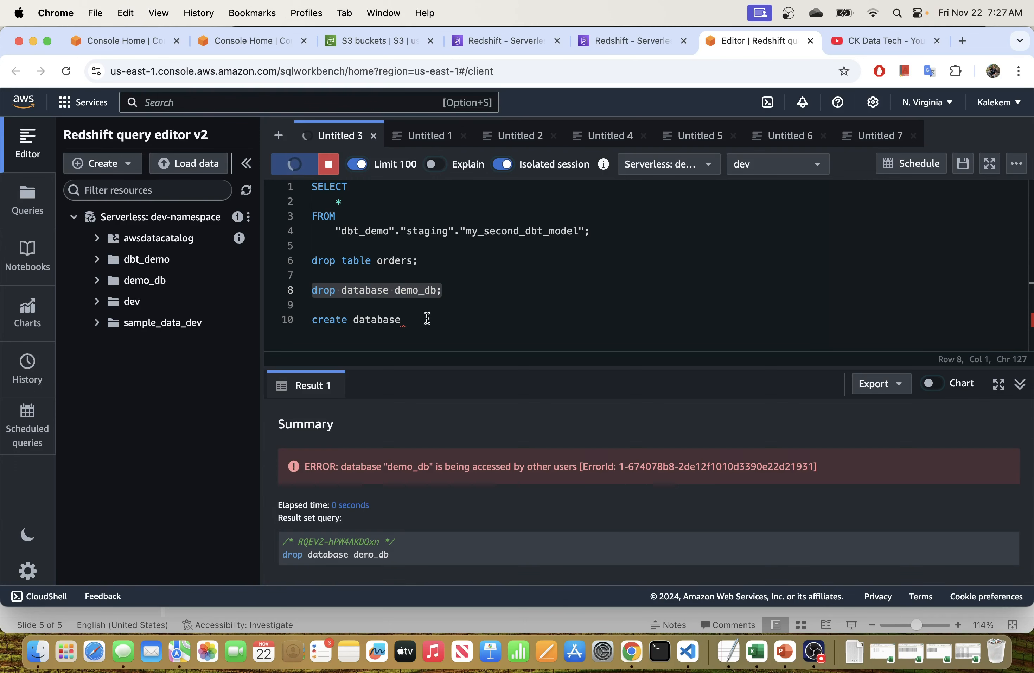
- Complete the unfinished create statement as "create database demo;" and select it
{"action": "left_click", "coordinate": [420, 320]}
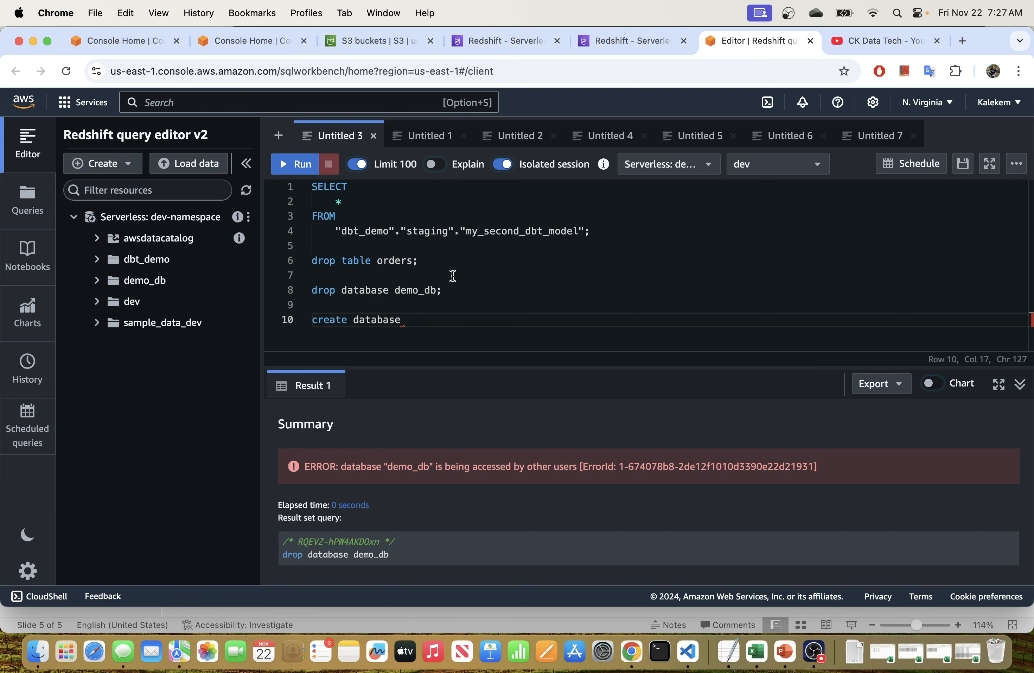
{"action": "left_click_drag", "start_coordinate": [463, 288], "coordinate": [286, 280]}
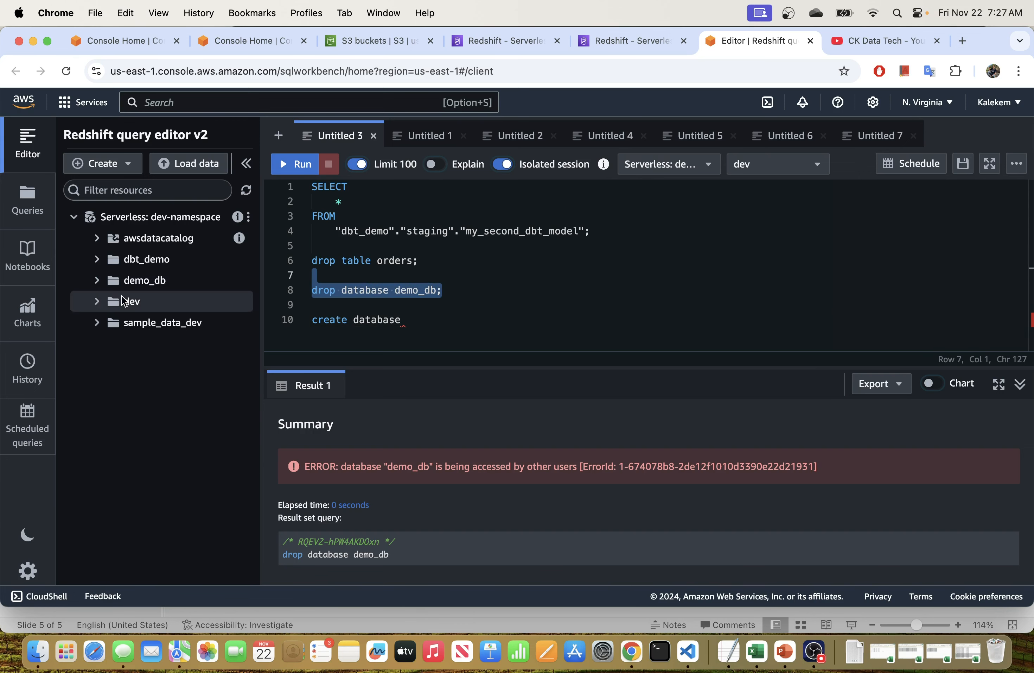
{"action": "left_click_drag", "start_coordinate": [415, 319], "coordinate": [284, 316]}
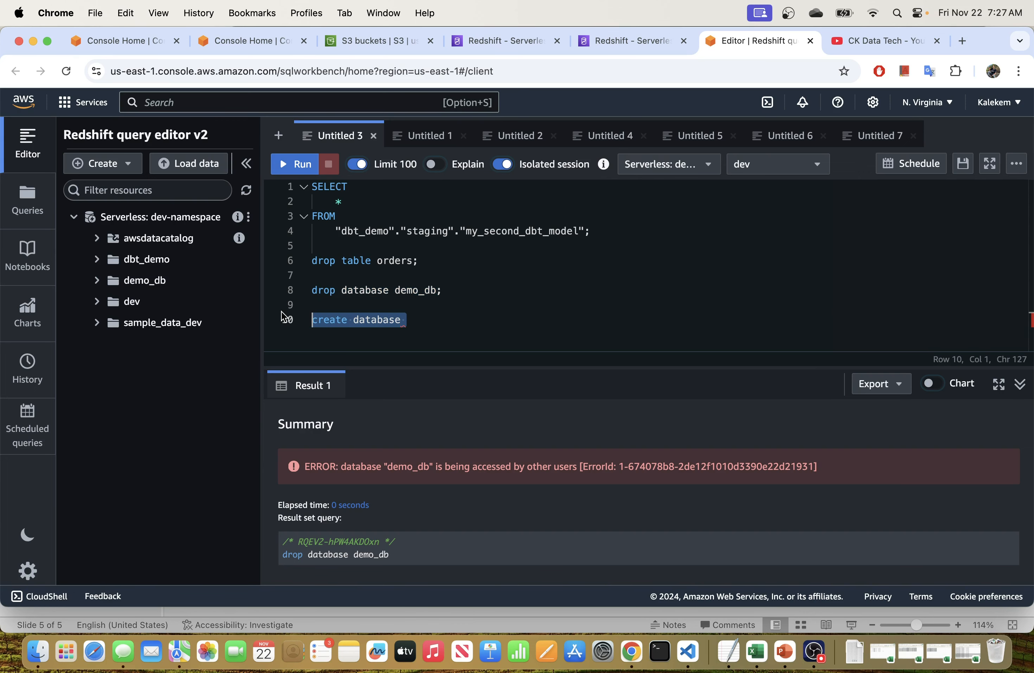
{"action": "left_click", "coordinate": [410, 319]}
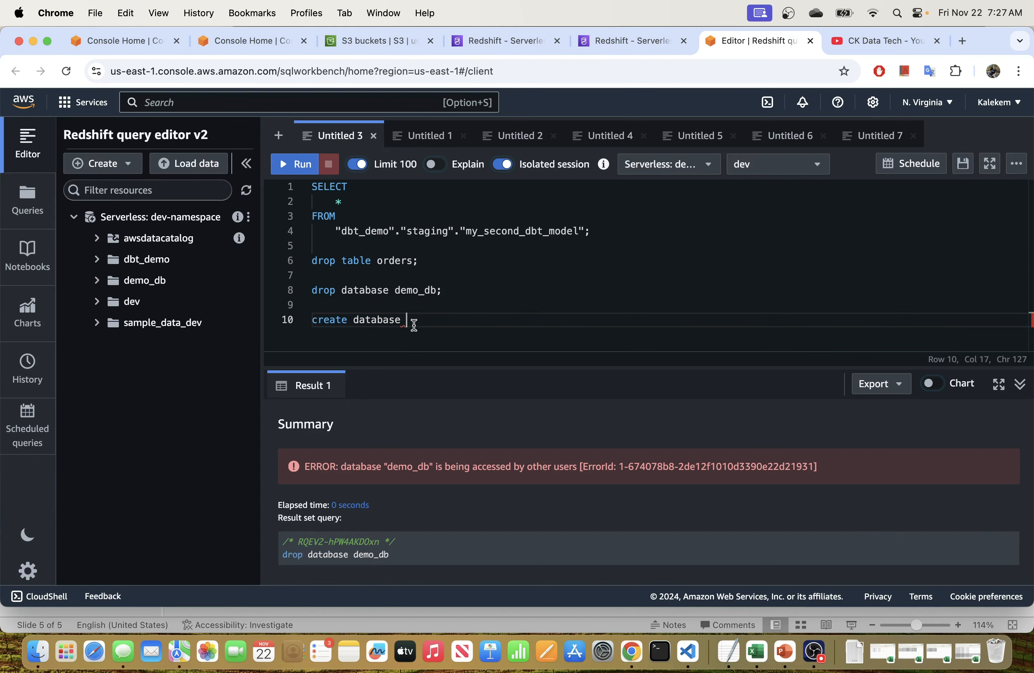
{"action": "type", "text": "de"}
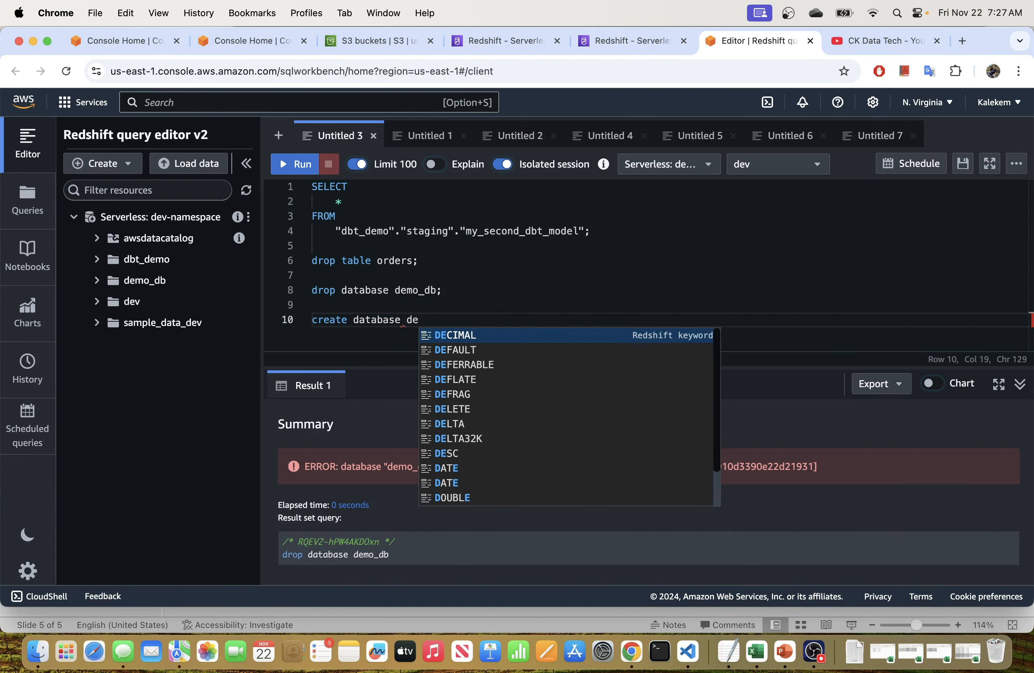
{"action": "type", "text": "mo;"}
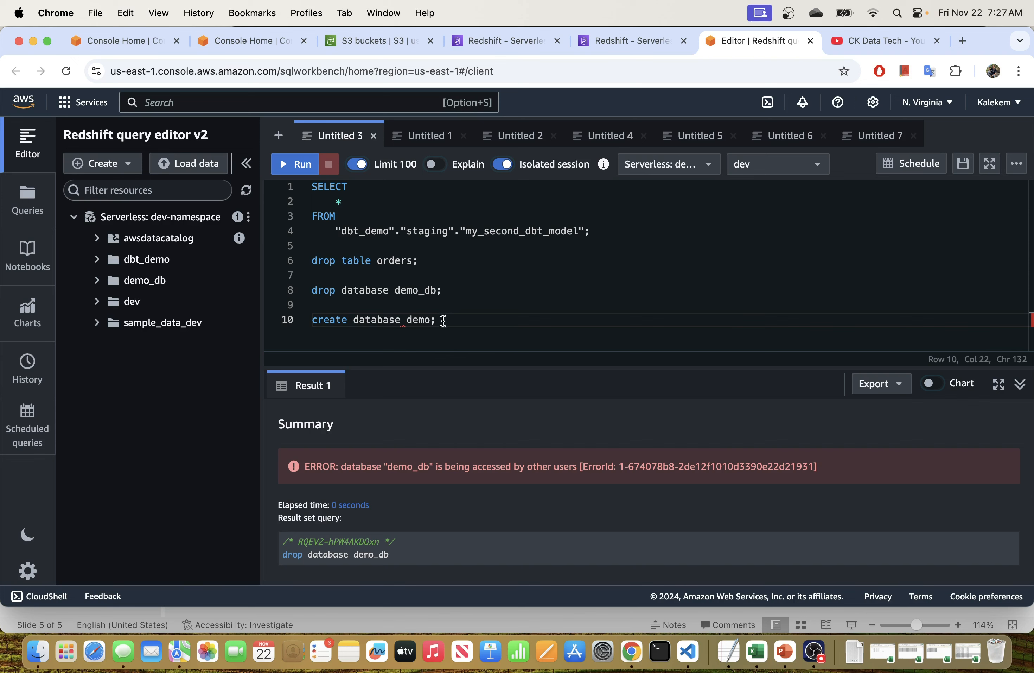
{"action": "left_click_drag", "start_coordinate": [442, 321], "coordinate": [273, 319]}
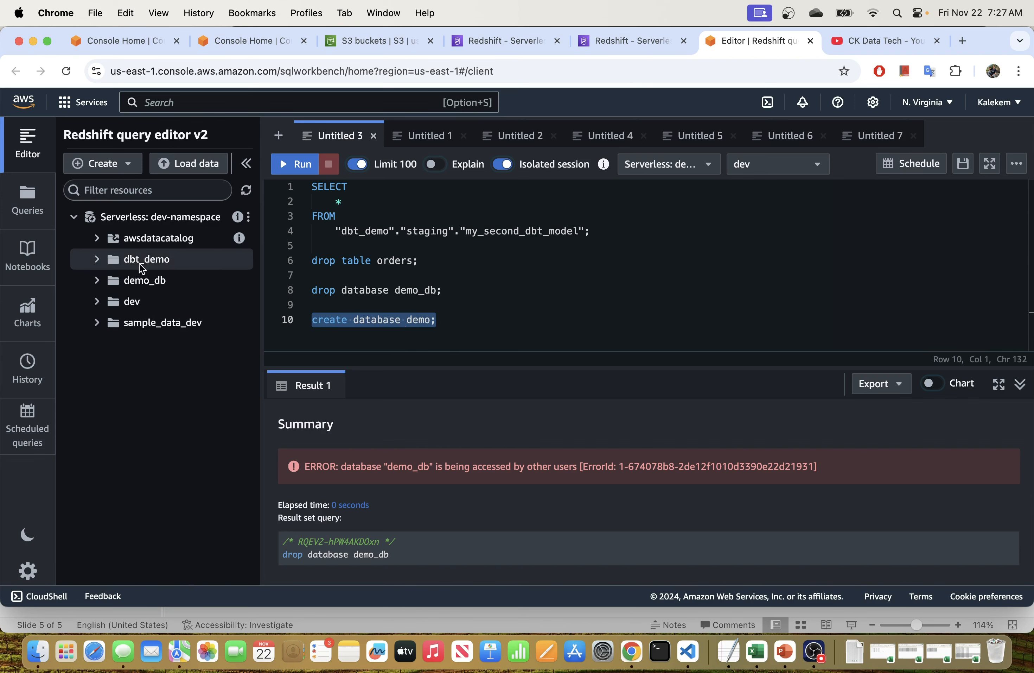
- Delete all the SQL statements from the Untitled 3 query, leaving the editor empty
{"action": "left_click_drag", "start_coordinate": [439, 321], "coordinate": [304, 268]}
{"action": "key", "text": "BackSpace"}
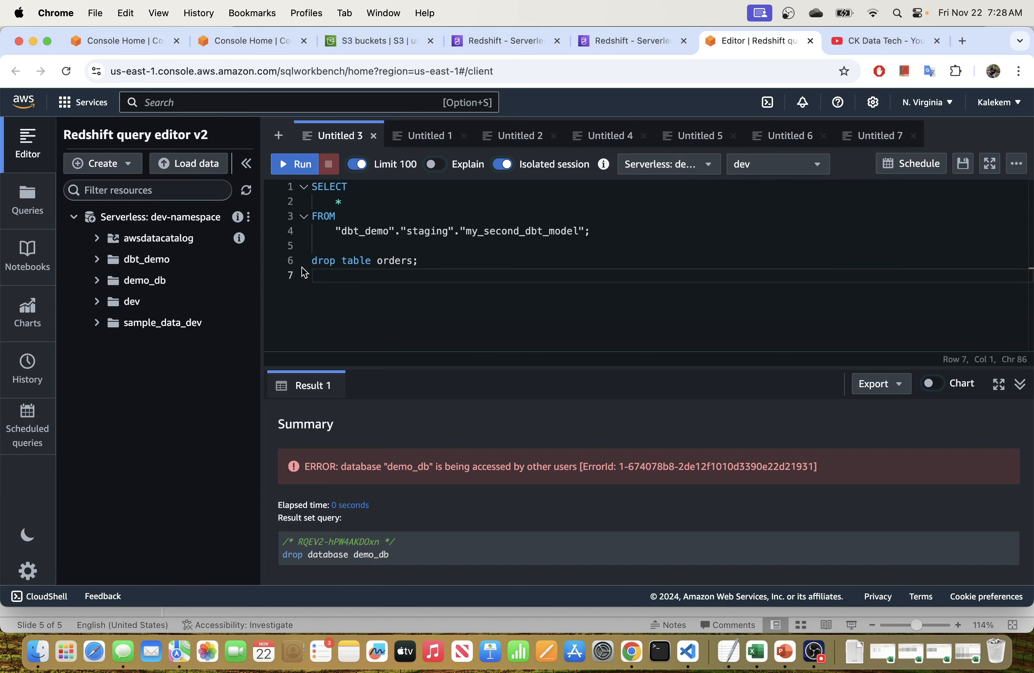
{"action": "key", "text": "super+a"}
{"action": "key", "text": "BackSpace"}
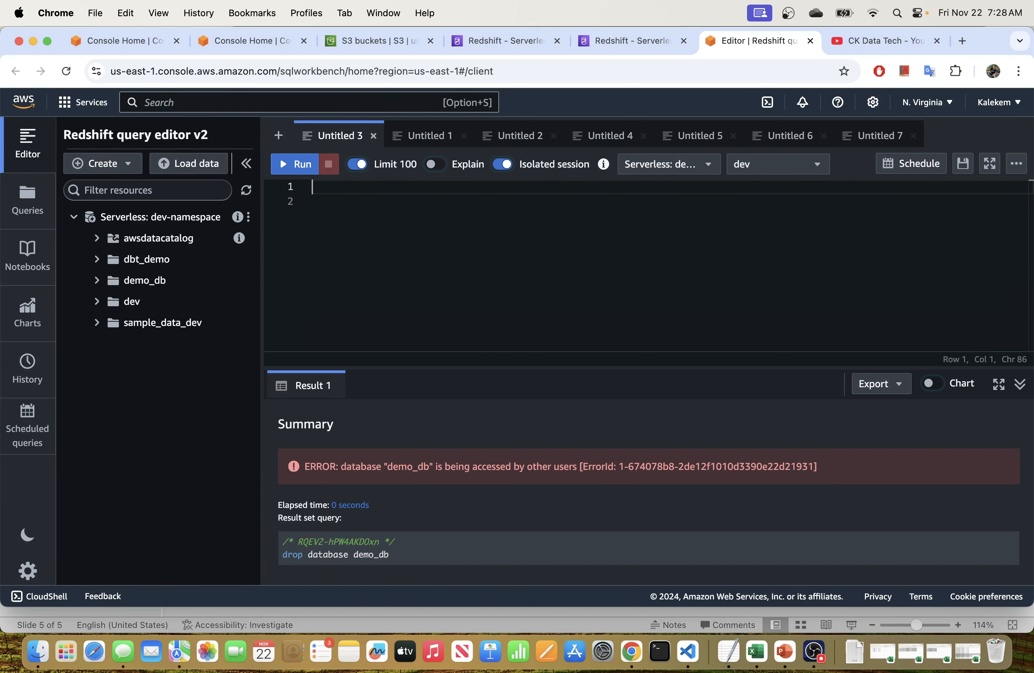
- Refresh the resource tree, expand demo_db down to the public schema's tables, and widen the tree for readability
{"action": "left_click", "coordinate": [245, 192]}
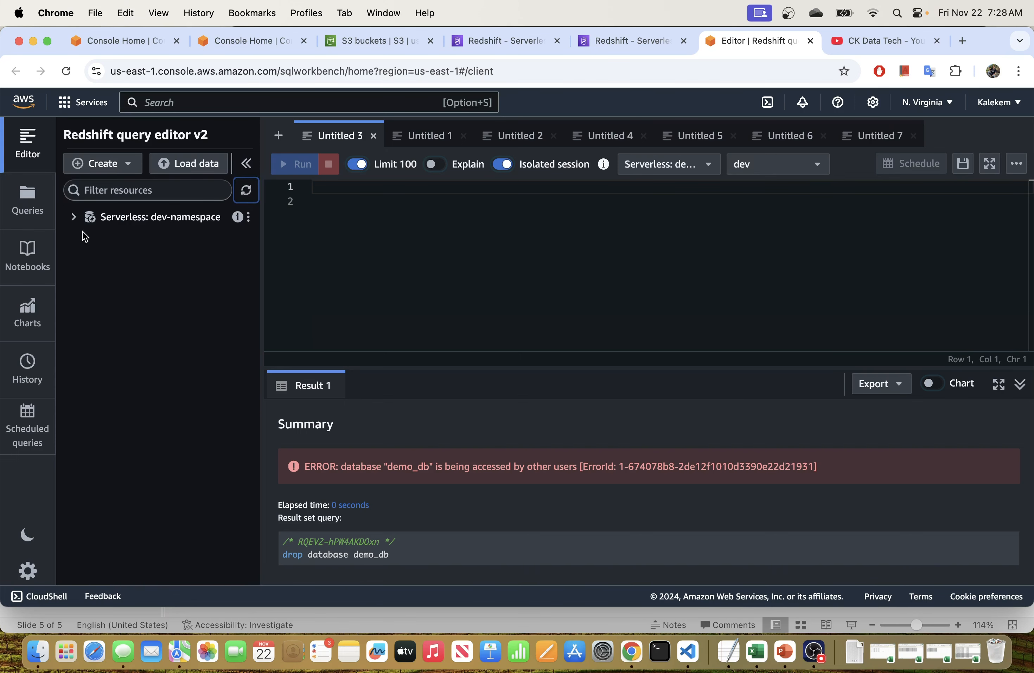
{"action": "left_click", "coordinate": [75, 216]}
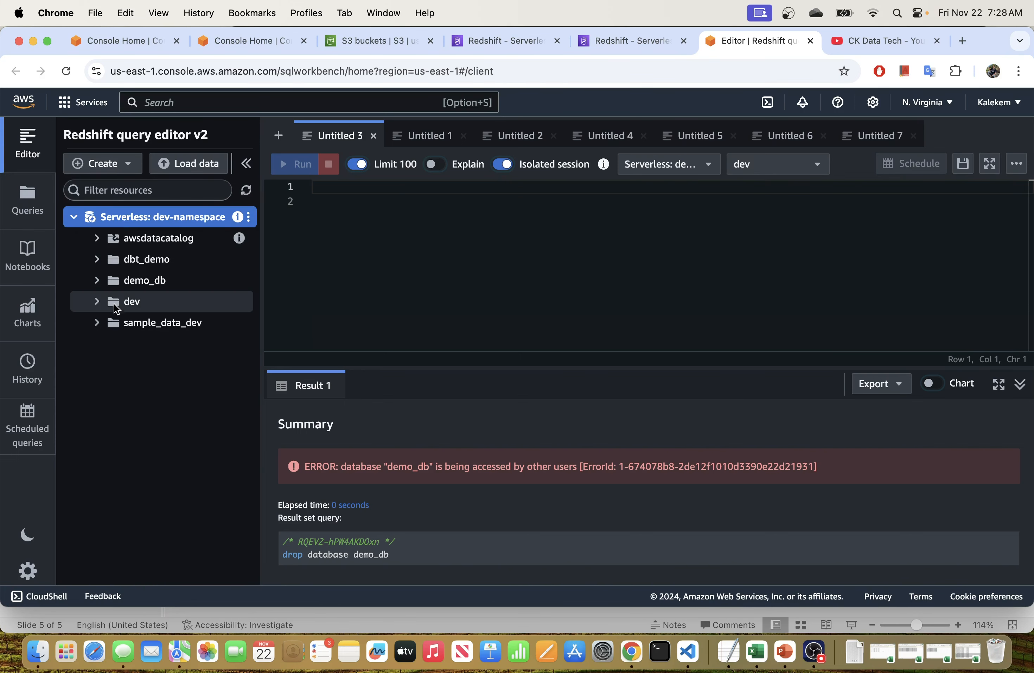
{"action": "left_click", "coordinate": [96, 280]}
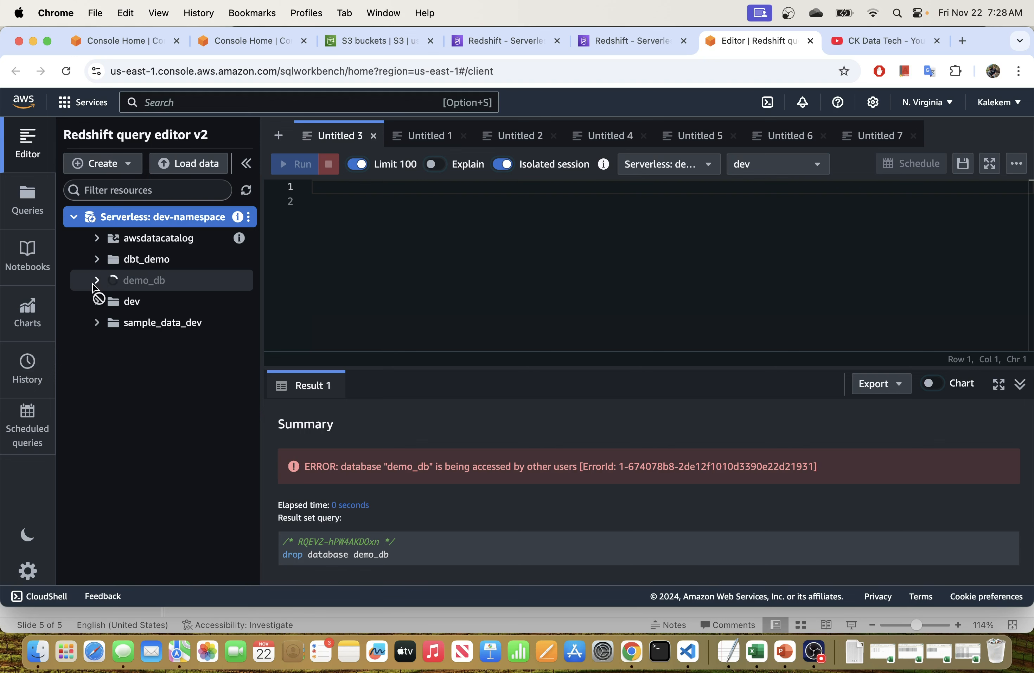
{"action": "left_click", "coordinate": [119, 302]}
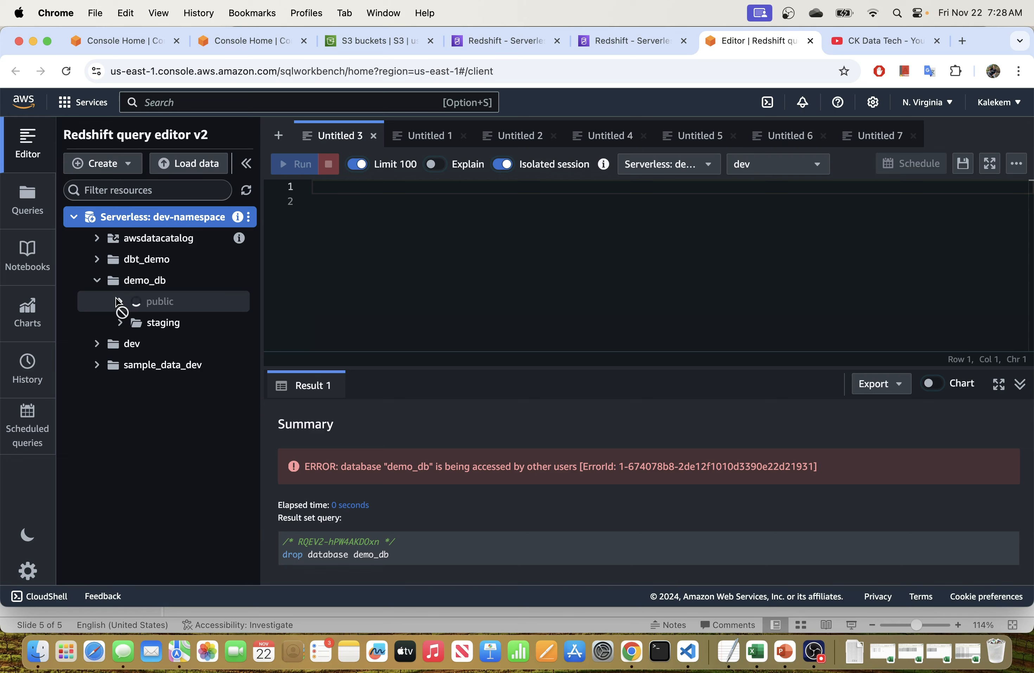
{"action": "left_click", "coordinate": [142, 323]}
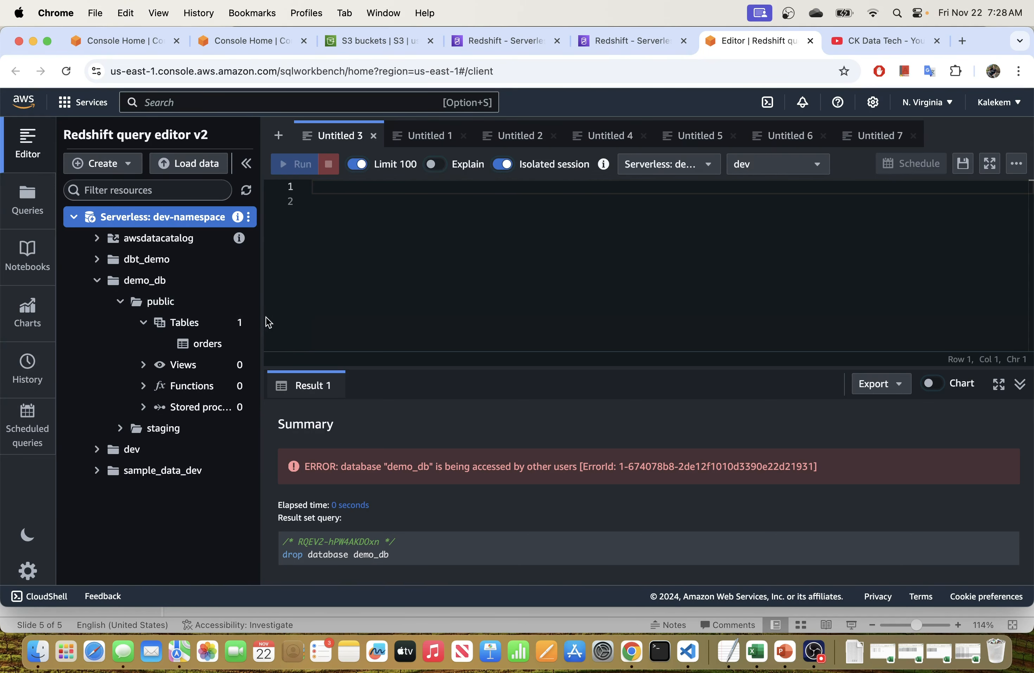
{"action": "left_click_drag", "start_coordinate": [262, 313], "coordinate": [283, 316]}
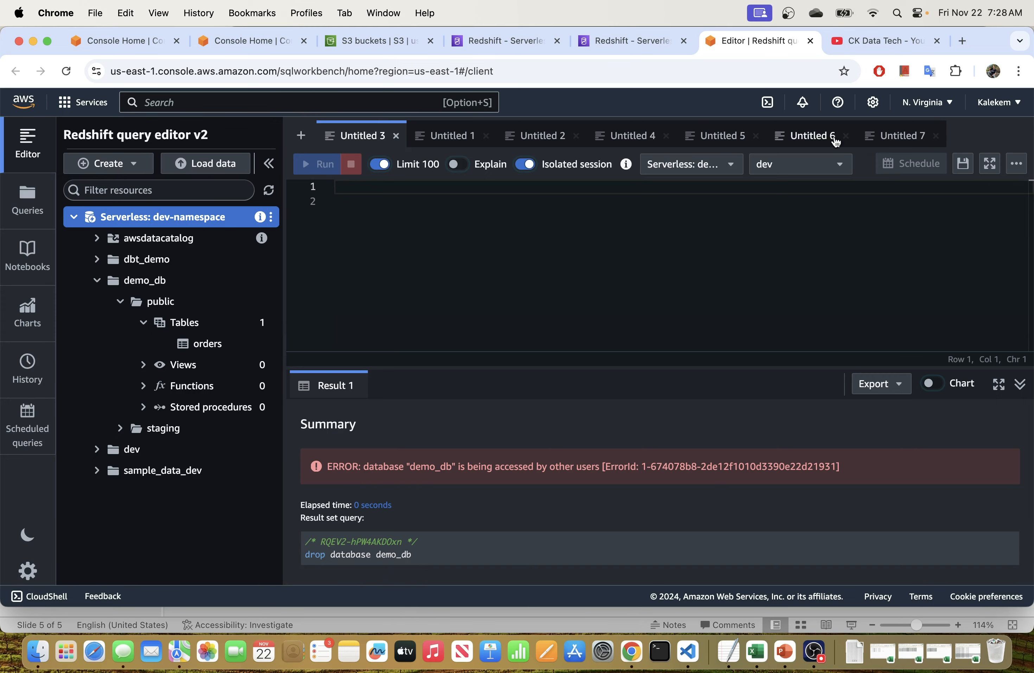
- Run only the "DROP TABLE orders;" statement of the Untitled 7 query on demo_db
{"action": "left_click", "coordinate": [886, 136]}
{"action": "left_click_drag", "start_coordinate": [464, 271], "coordinate": [310, 265]}
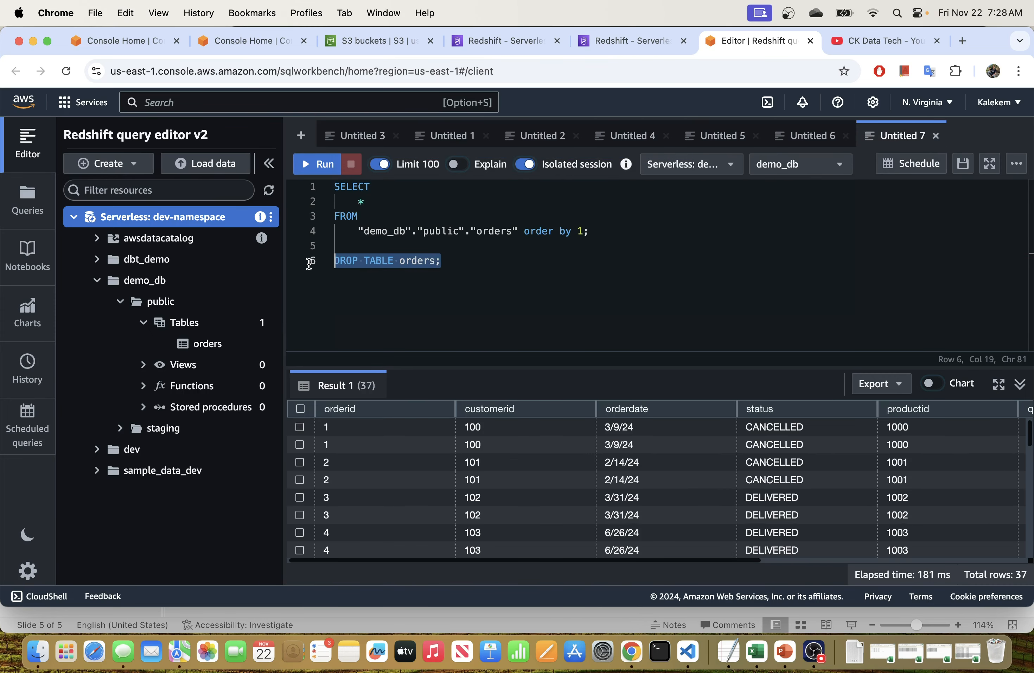
{"action": "left_click", "coordinate": [320, 164]}
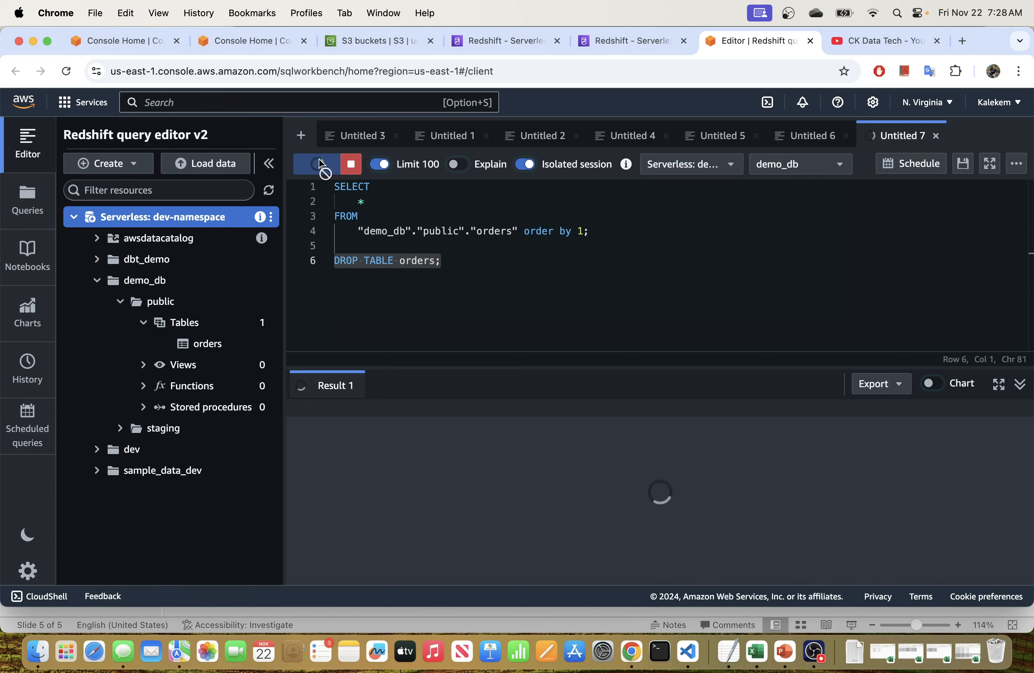
{"action": "left_click", "coordinate": [611, 256]}
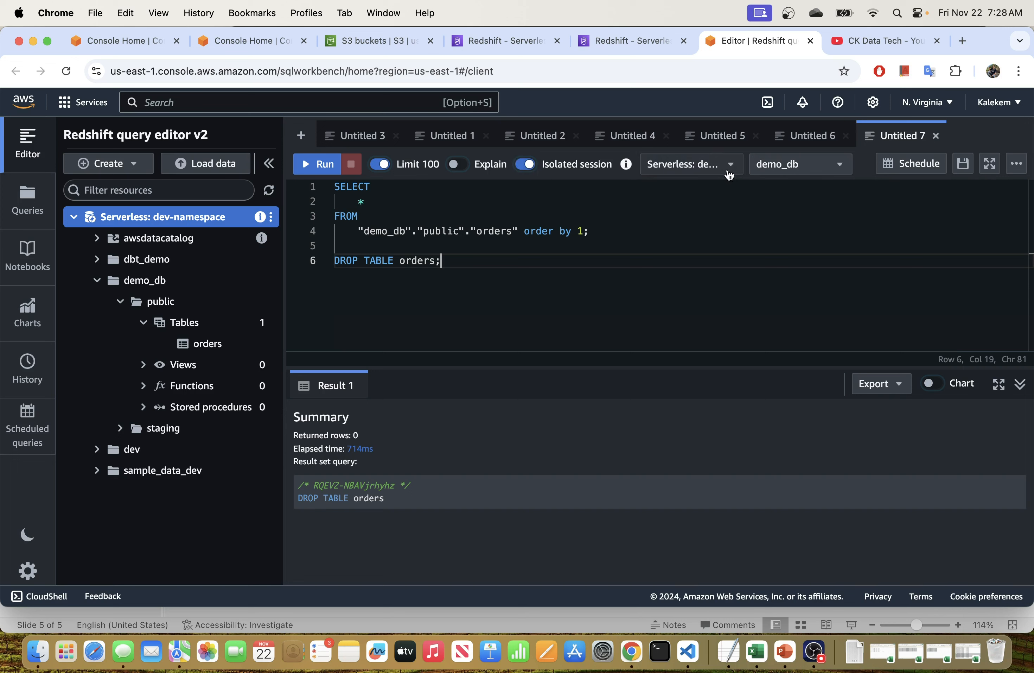
- Check the query's namespace and database selections, and try again to run "DROP TABLE orders;" on demo_db
{"action": "left_click", "coordinate": [700, 170]}
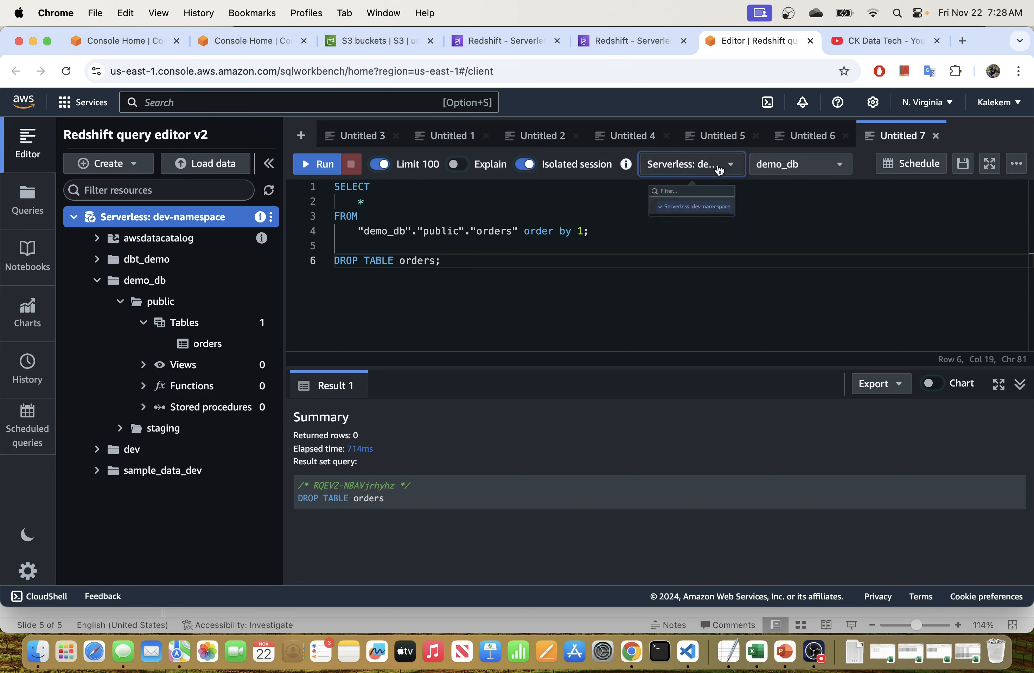
{"action": "left_click", "coordinate": [799, 187]}
{"action": "left_click", "coordinate": [808, 163]}
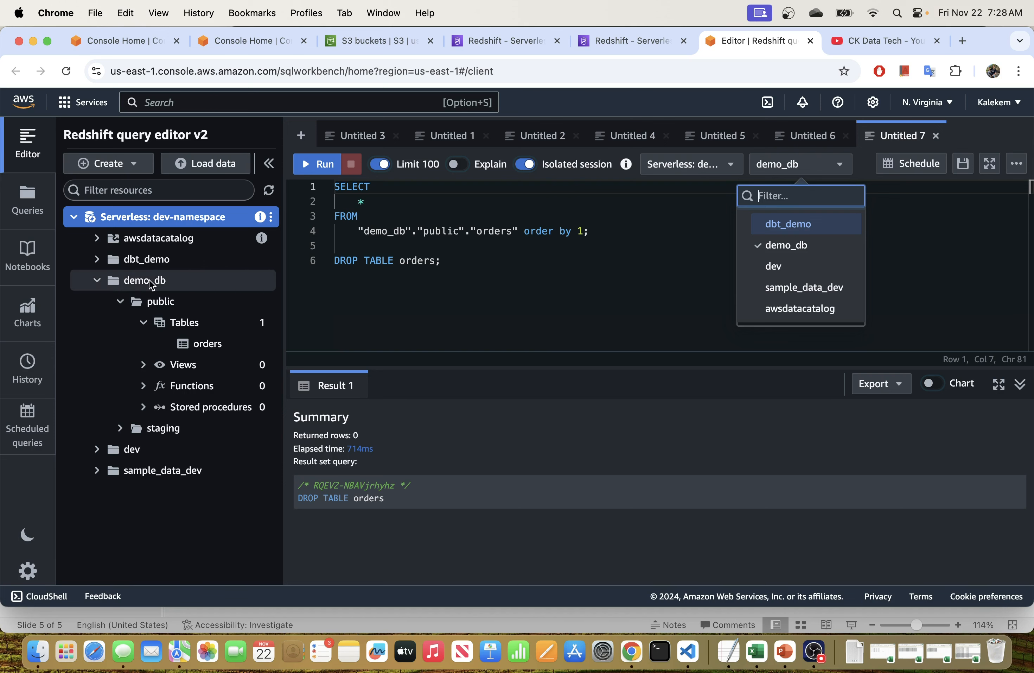
{"action": "left_click", "coordinate": [97, 283]}
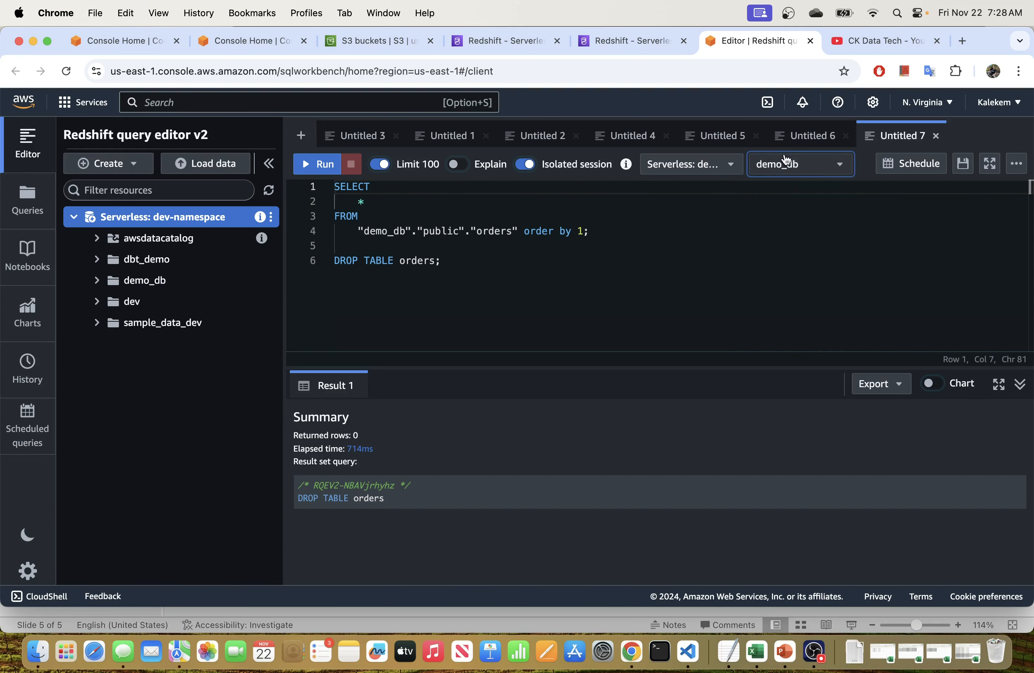
{"action": "left_click", "coordinate": [807, 165]}
{"action": "left_click", "coordinate": [632, 243]}
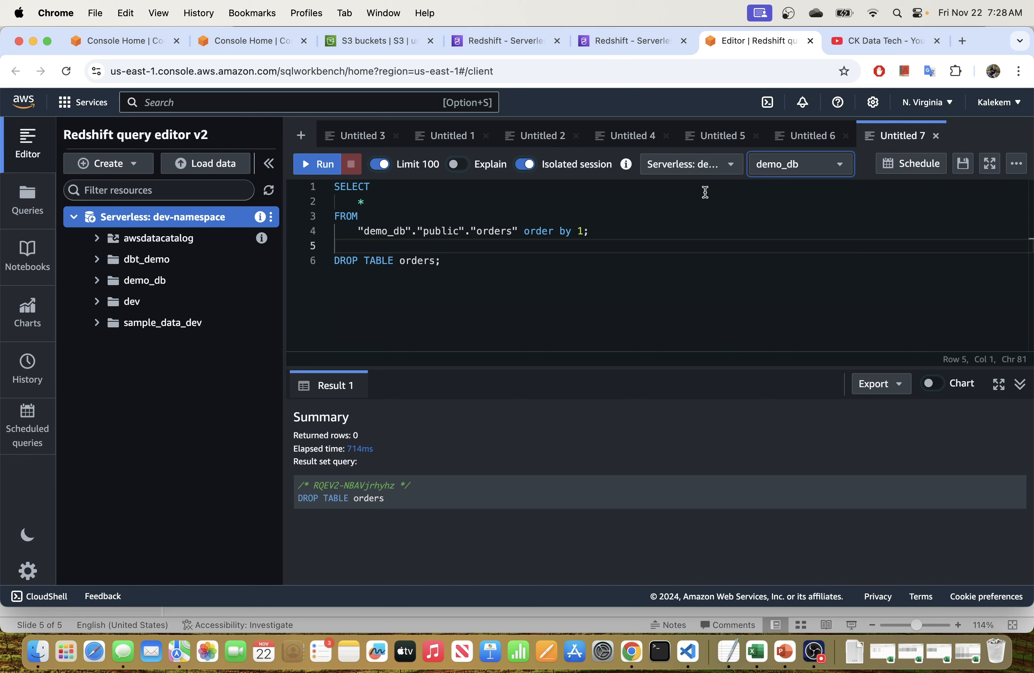
{"action": "left_click_drag", "start_coordinate": [452, 261], "coordinate": [335, 261]}
{"action": "key", "text": "super+Return"}
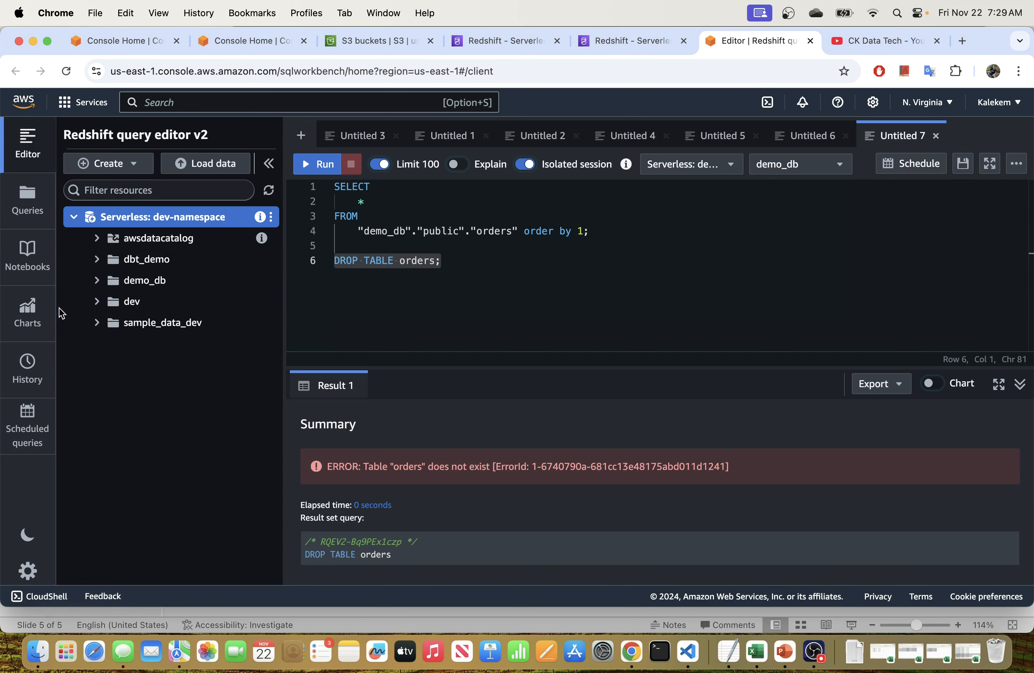
- Inspect the tables in demo_db's public schema, refresh the resource tree, and check that schema again
{"action": "left_click", "coordinate": [98, 280]}
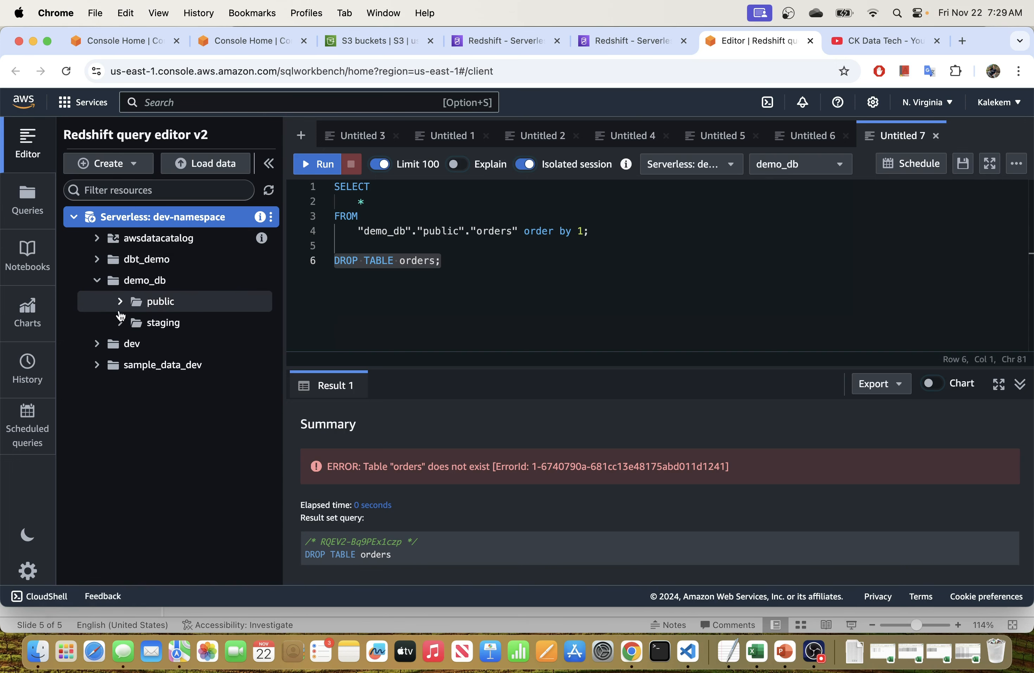
{"action": "left_click", "coordinate": [119, 308]}
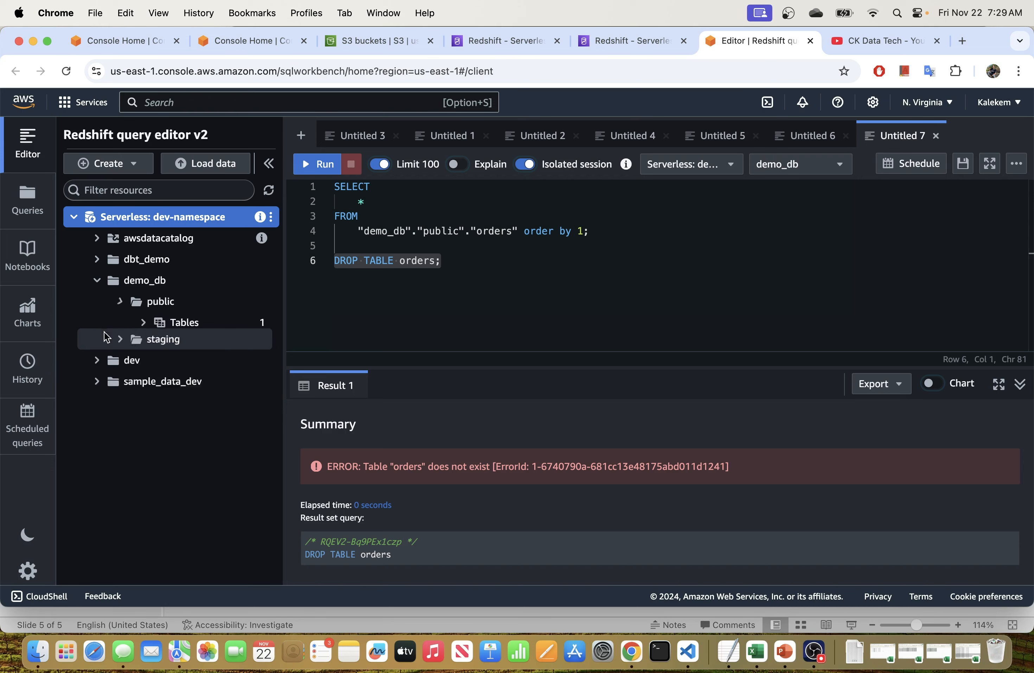
{"action": "left_click", "coordinate": [144, 323]}
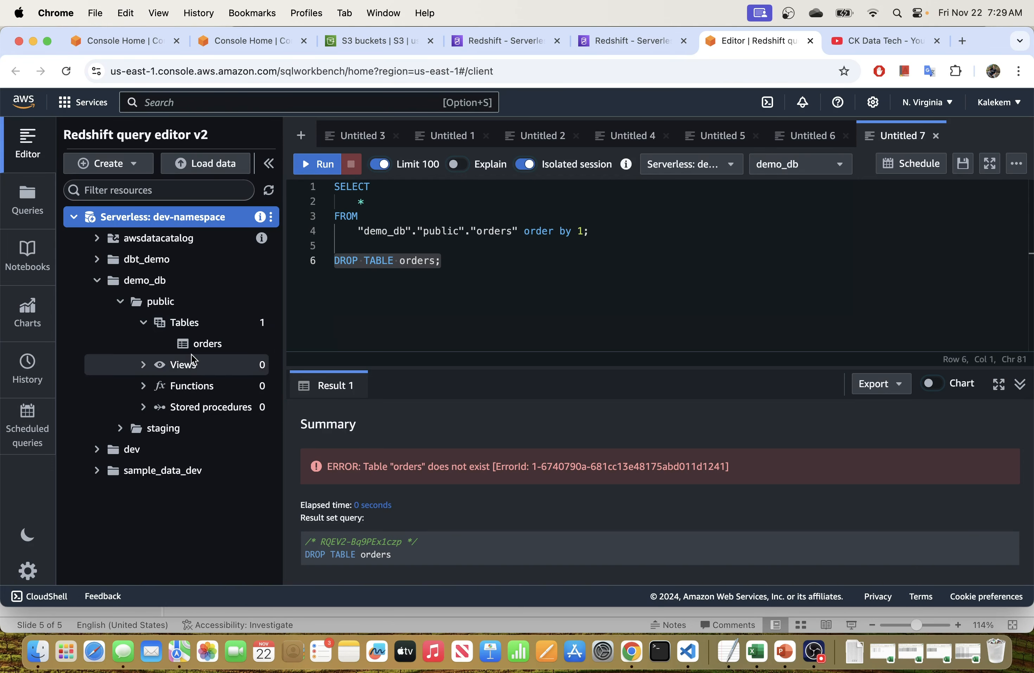
{"action": "left_click", "coordinate": [441, 260]}
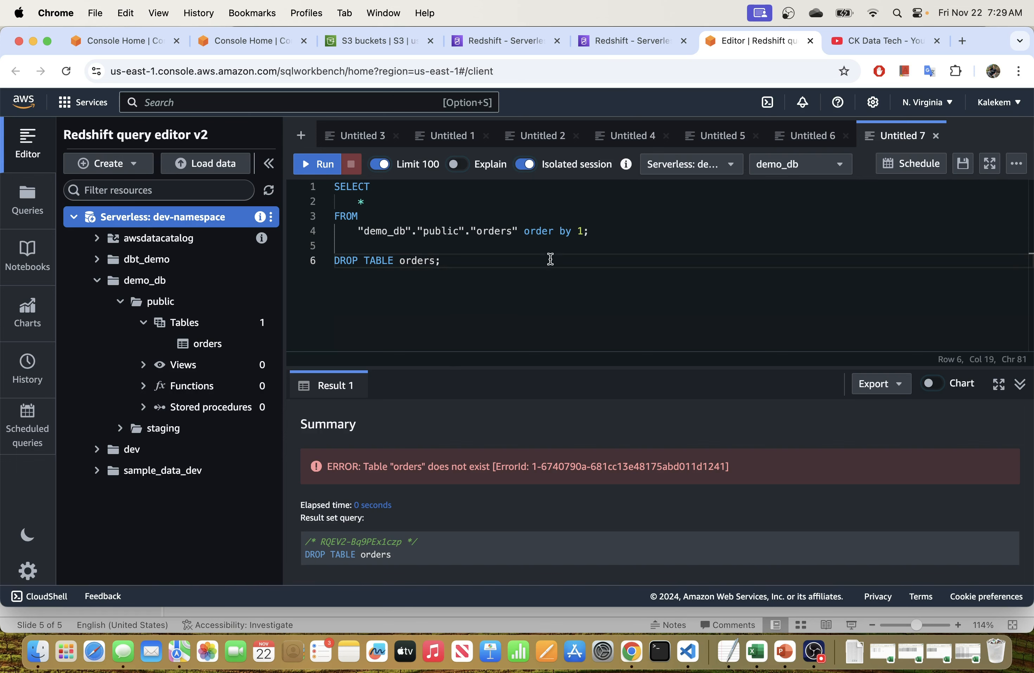
{"action": "left_click", "coordinate": [269, 192]}
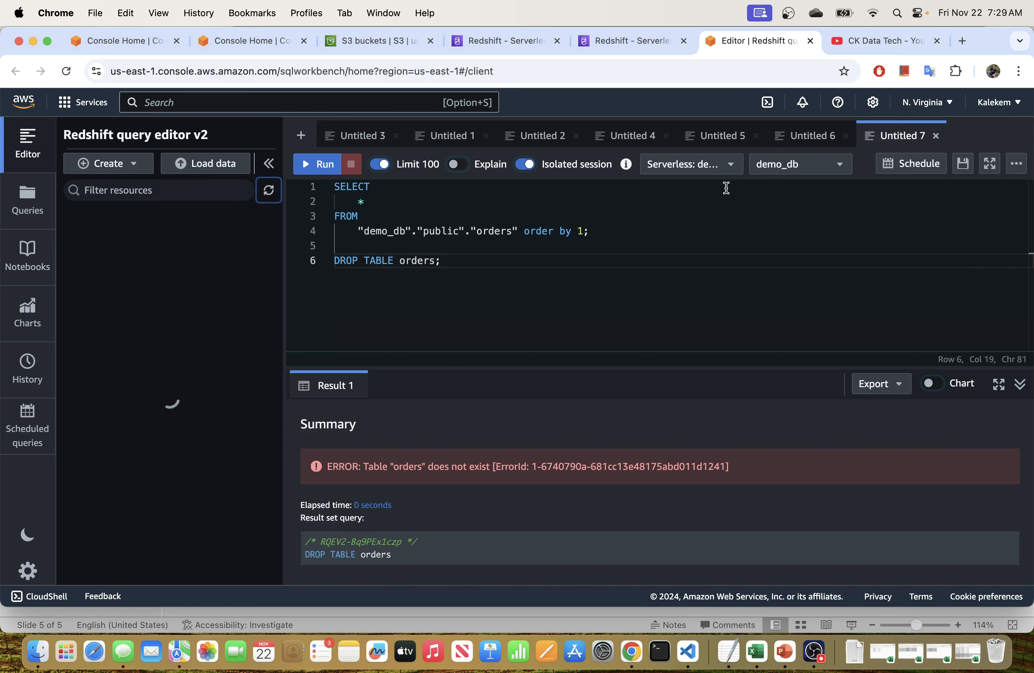
{"action": "left_click", "coordinate": [75, 218]}
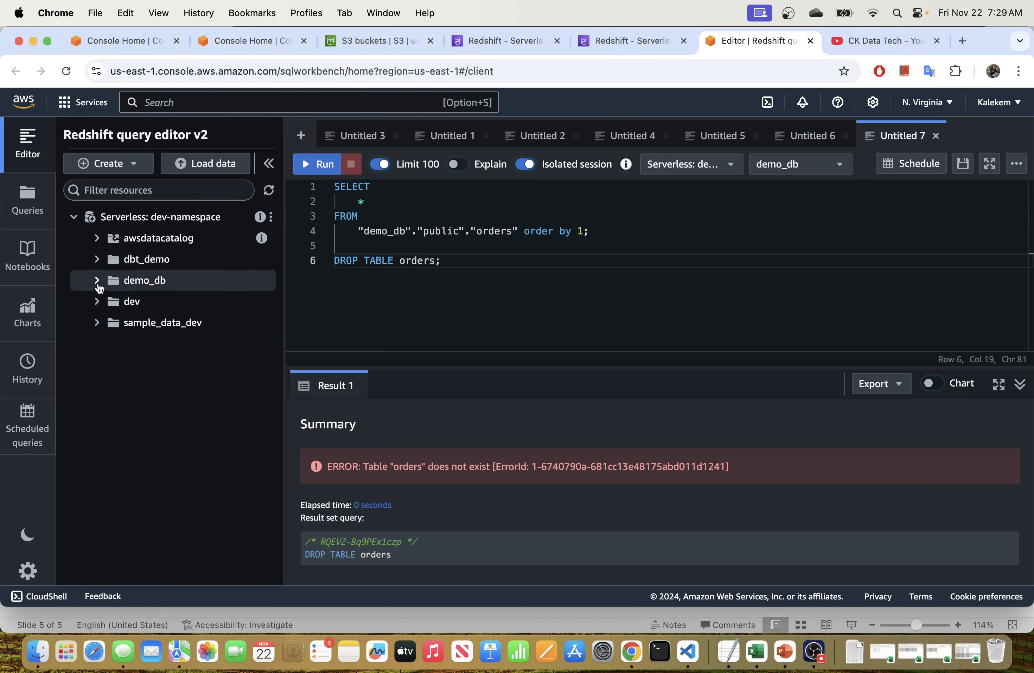
{"action": "left_click", "coordinate": [98, 280]}
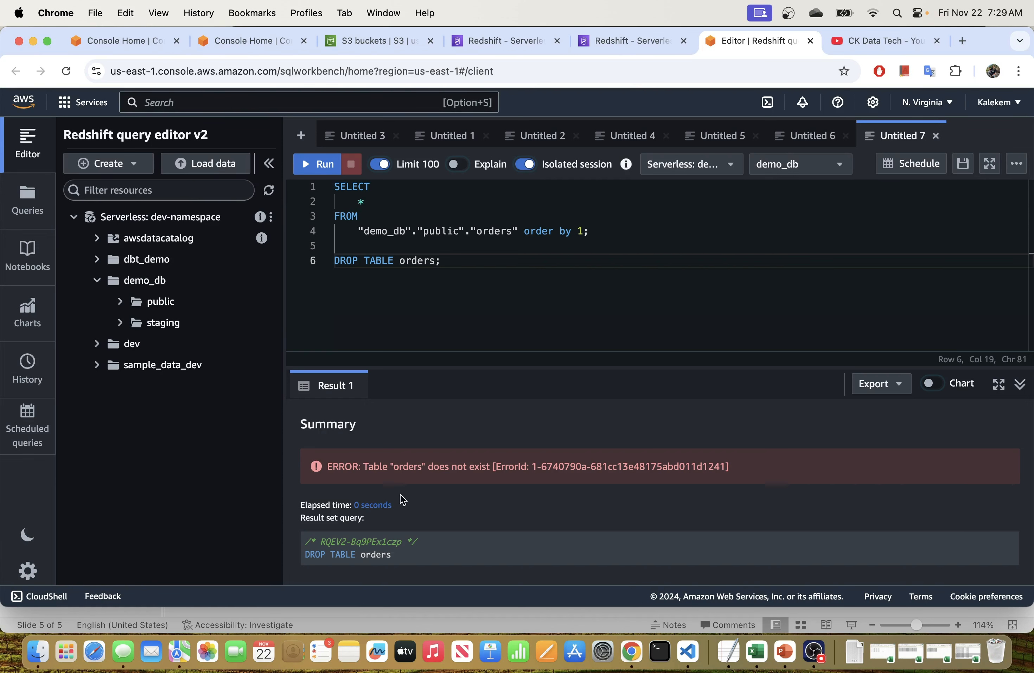
{"action": "left_click", "coordinate": [120, 301]}
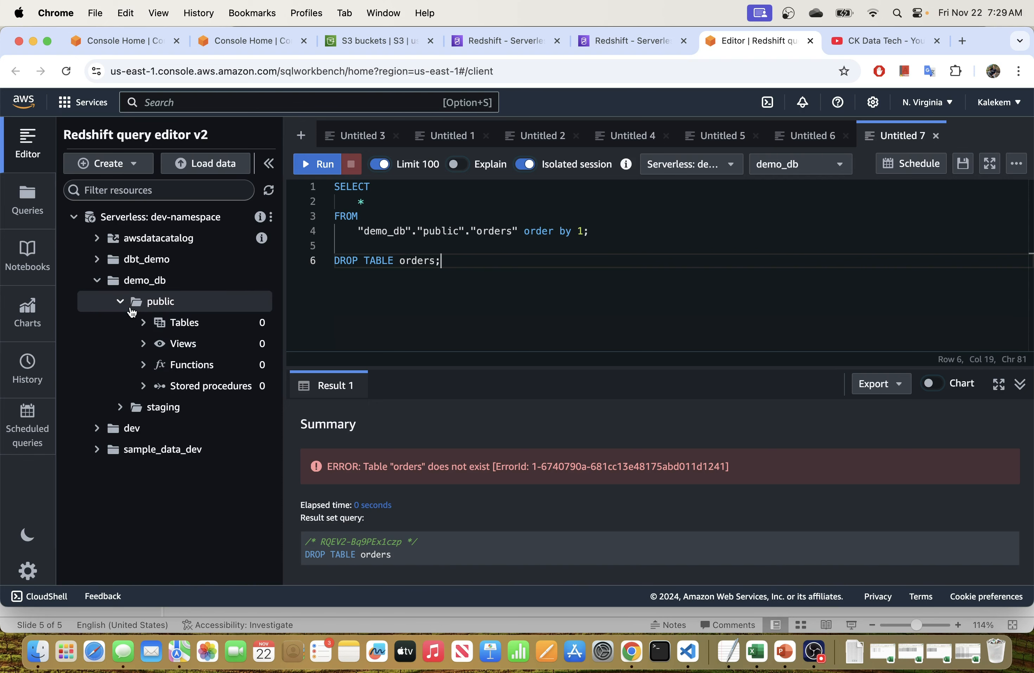
{"action": "left_click", "coordinate": [121, 302]}
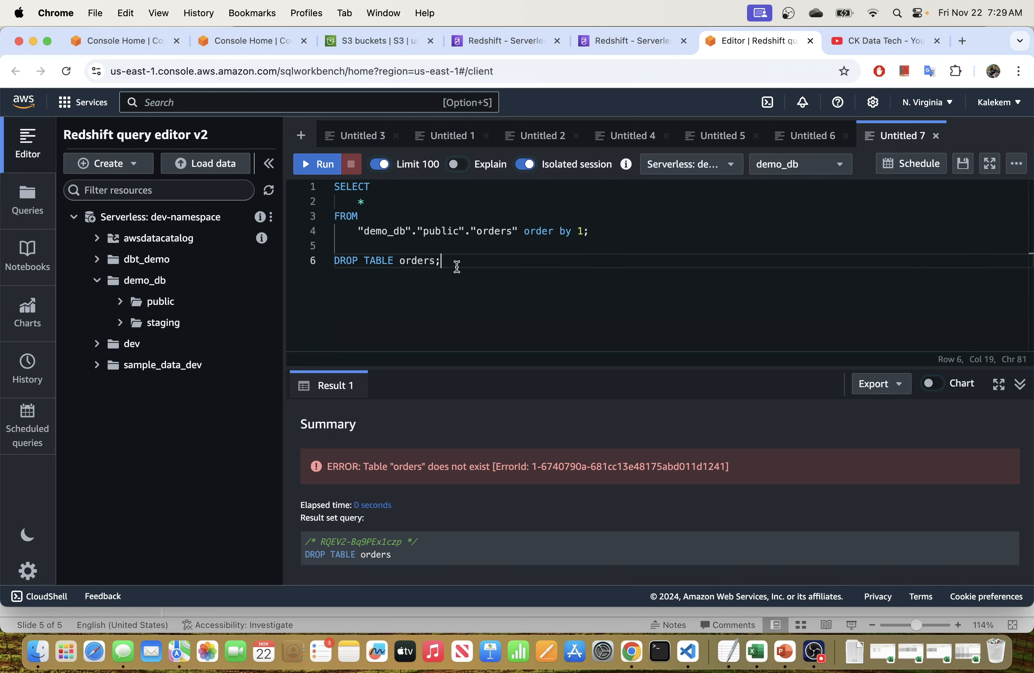
- Add the statement "drop schema staging;" below the drop table statement in Untitled 7 and run only that line
{"action": "key", "text": "Return"}
{"action": "key", "text": "Return"}
{"action": "type", "text": "drop c"}
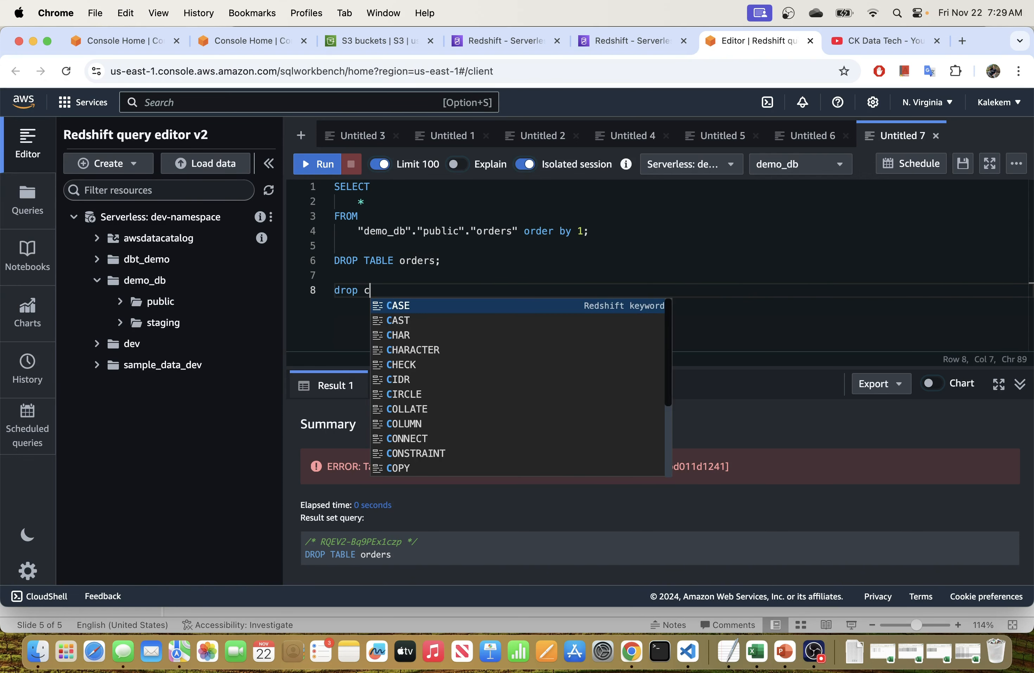
{"action": "key", "text": "BackSpace"}
{"action": "type", "text": "schema s"}
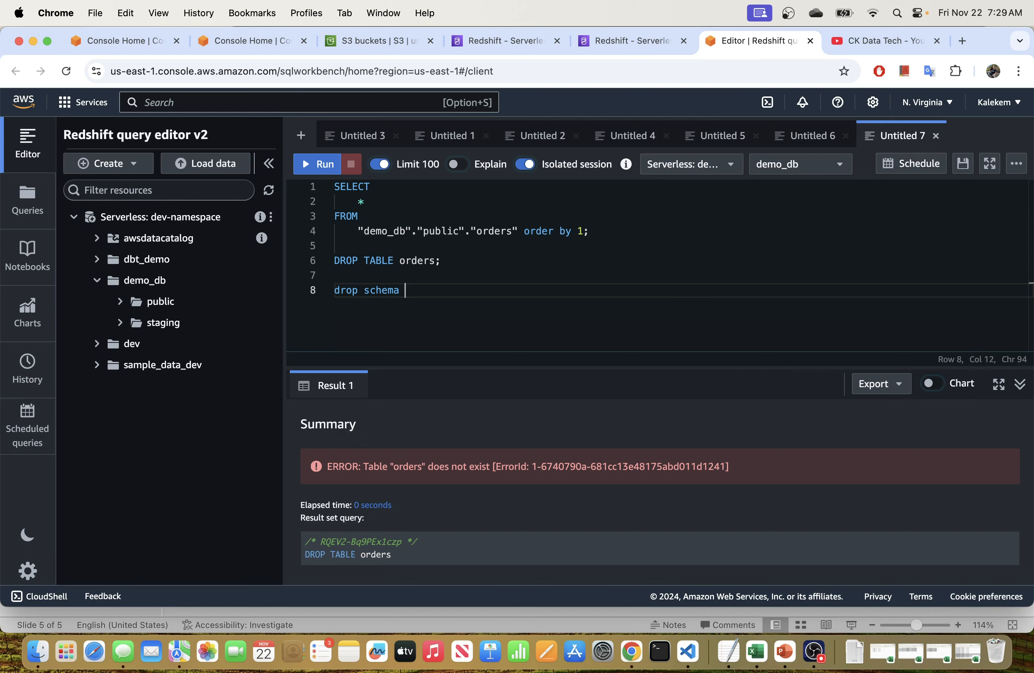
{"action": "type", "text": "taging;"}
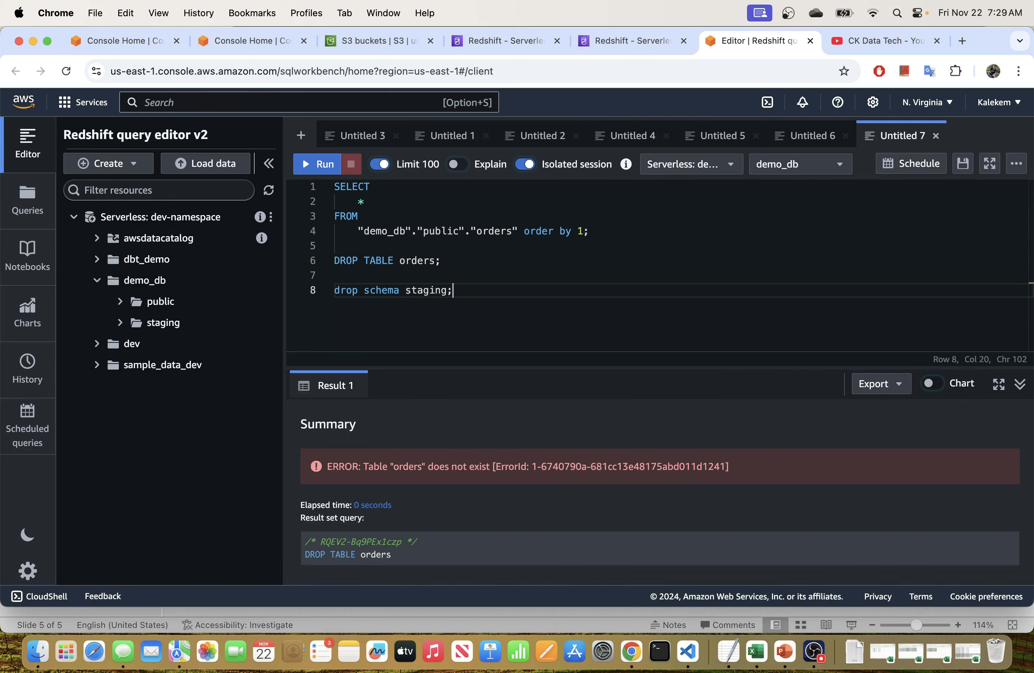
{"action": "left_click_drag", "start_coordinate": [459, 290], "coordinate": [313, 288]}
{"action": "left_click", "coordinate": [306, 162]}
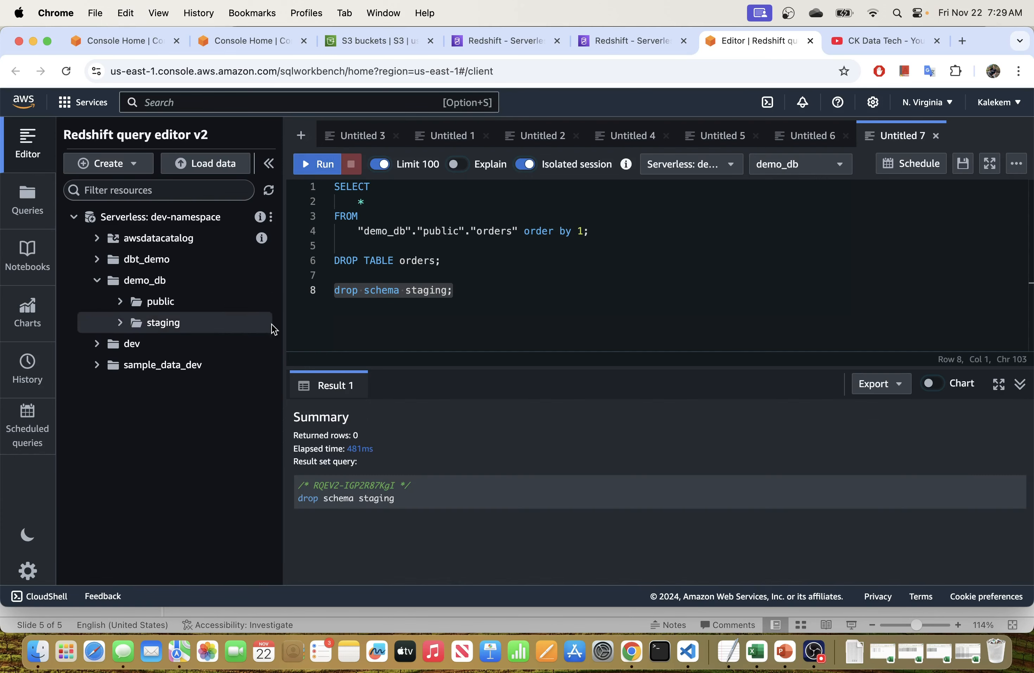
- Refresh the resource tree and check demo_db's remaining schemas and the contents of its public schema
{"action": "left_click", "coordinate": [268, 189]}
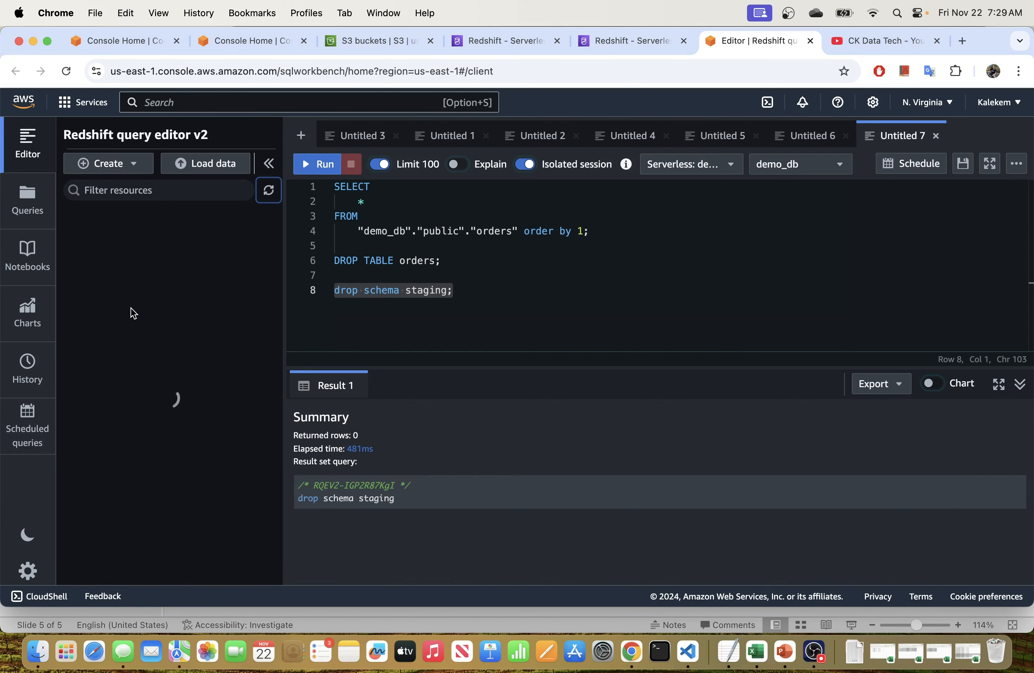
{"action": "left_click", "coordinate": [79, 227]}
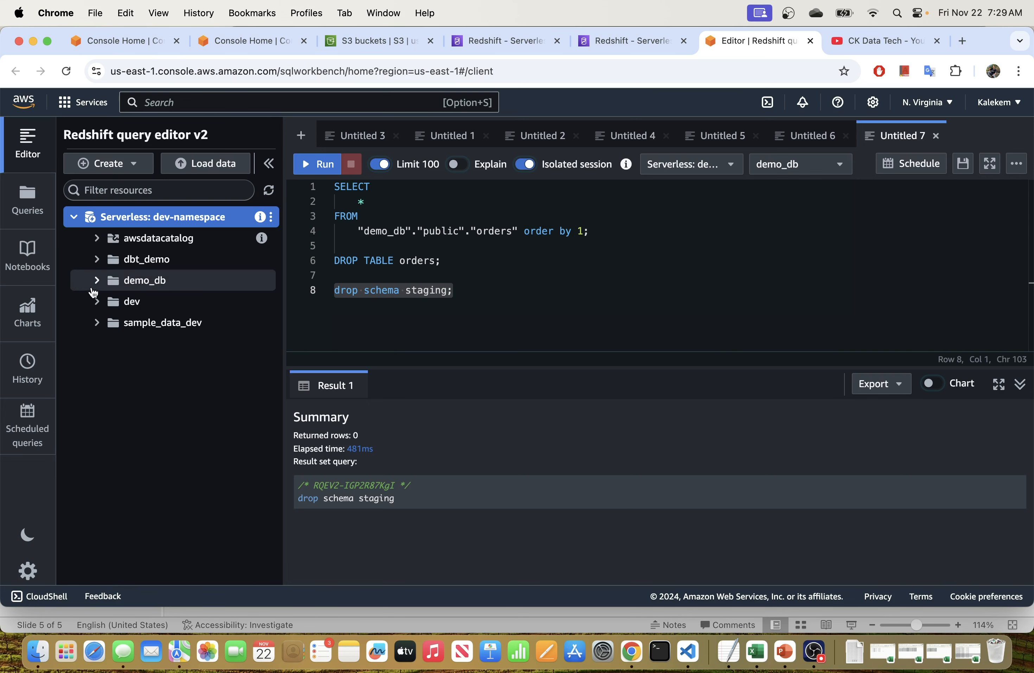
{"action": "left_click", "coordinate": [96, 280]}
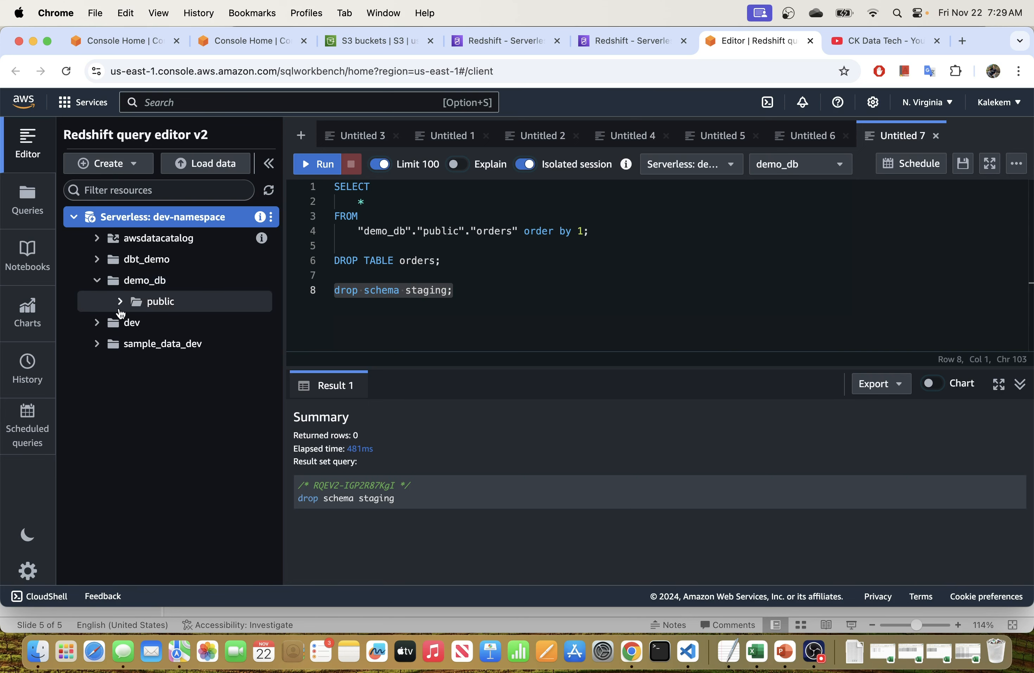
{"action": "left_click", "coordinate": [120, 302]}
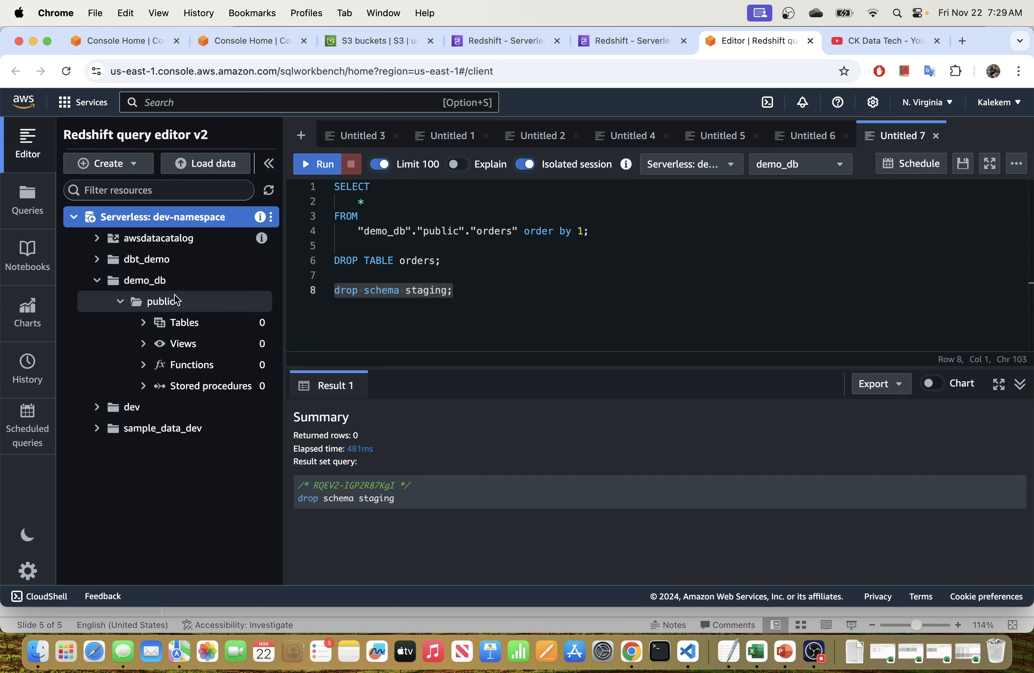
{"action": "left_click", "coordinate": [398, 291]}
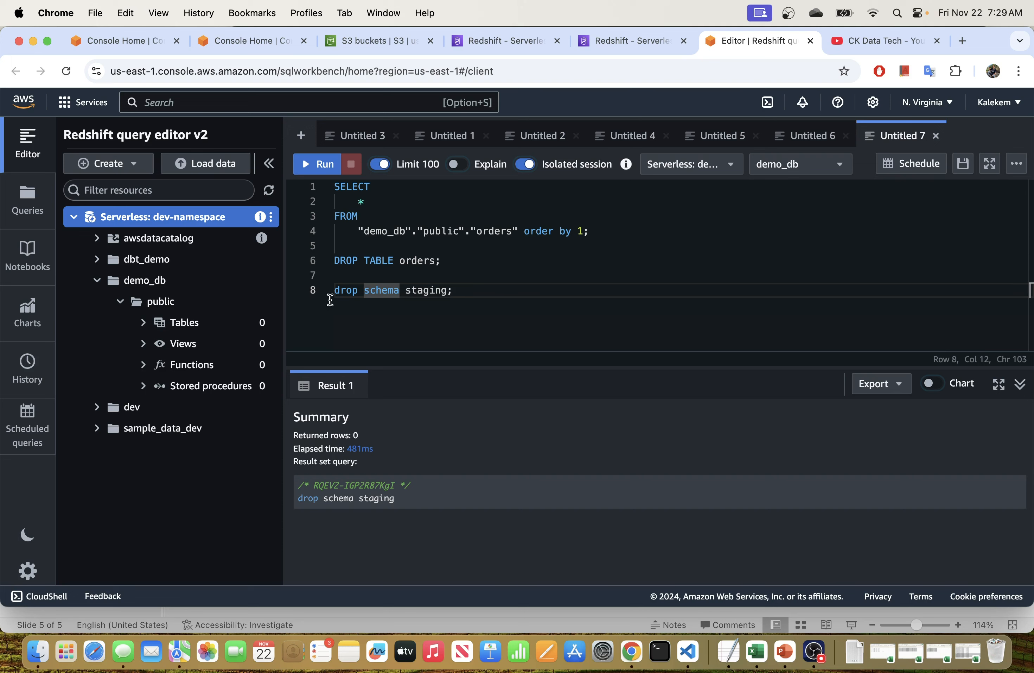
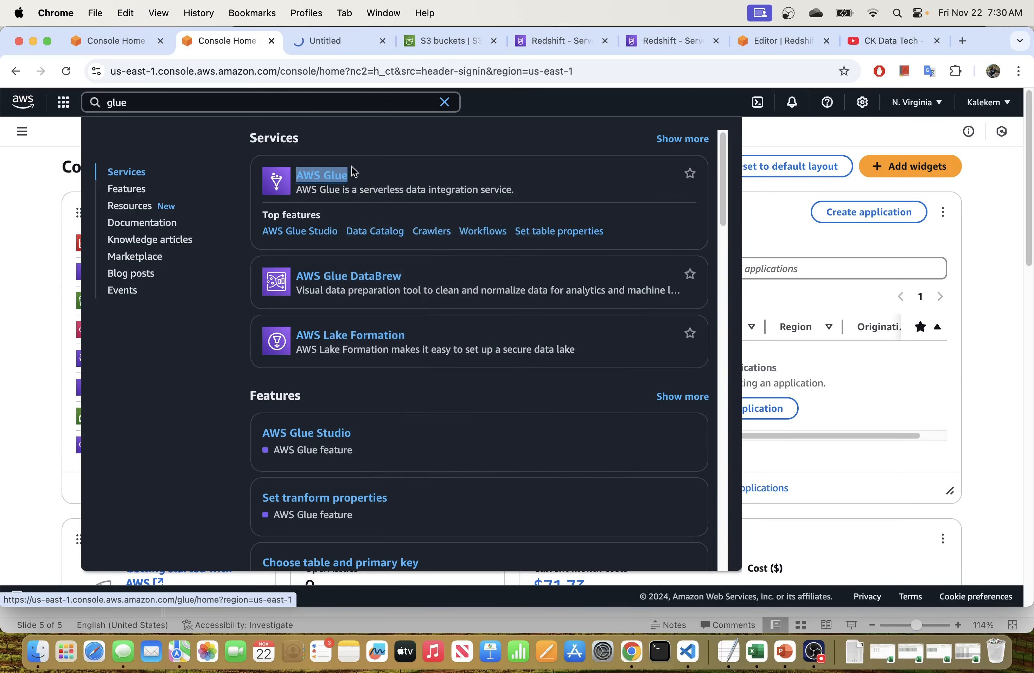
- Switch to the AWS Glue console and look over its Getting started page
{"action": "left_click", "coordinate": [328, 44]}
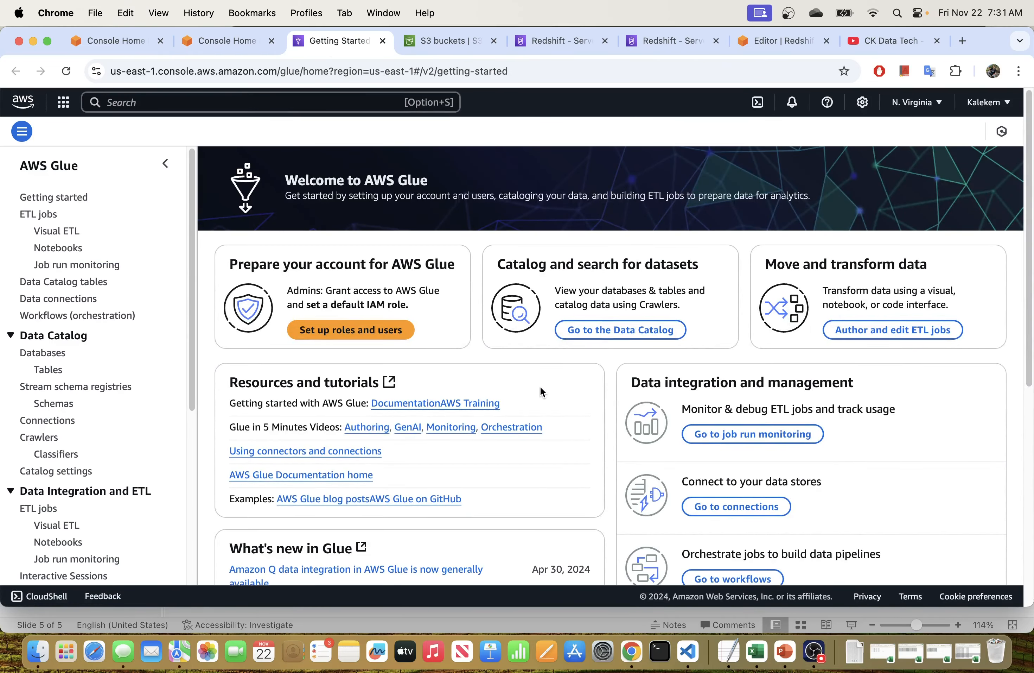
{"action": "scroll", "coordinate": [542, 391], "scroll_direction": "down", "scroll_amount": 3}
{"action": "scroll", "coordinate": [542, 392], "scroll_direction": "up", "scroll_amount": 3}
{"action": "scroll", "coordinate": [542, 391], "scroll_direction": "down", "scroll_amount": 10}
{"action": "scroll", "coordinate": [542, 392], "scroll_direction": "up", "scroll_amount": 8}
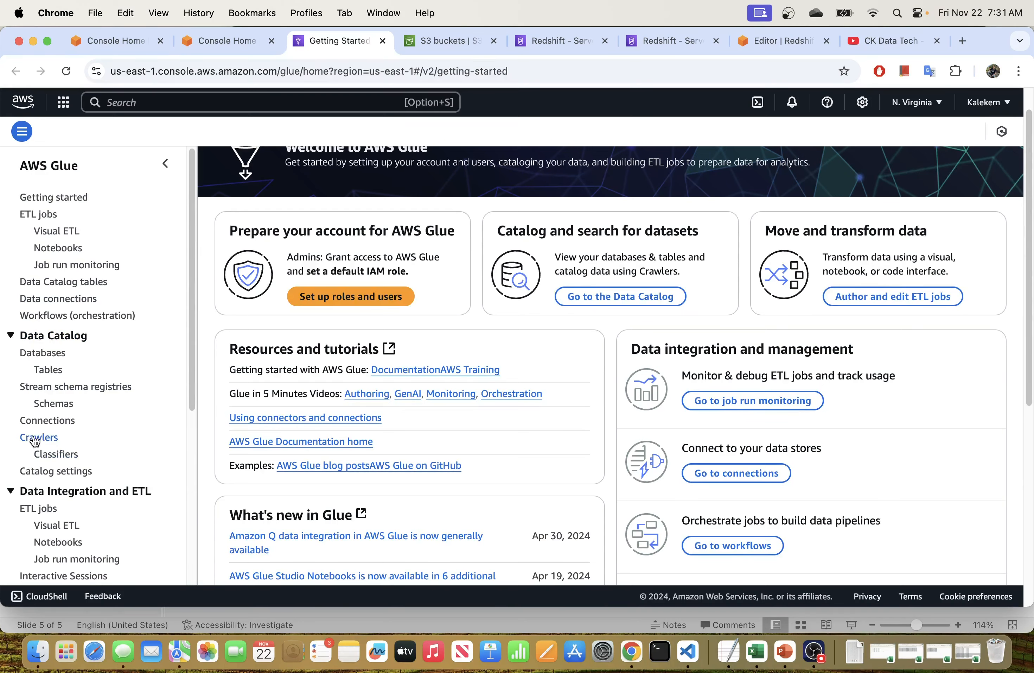
- Delete the s3-crawler crawler from AWS Glue and refresh the list of crawlers
{"action": "left_click", "coordinate": [39, 438]}
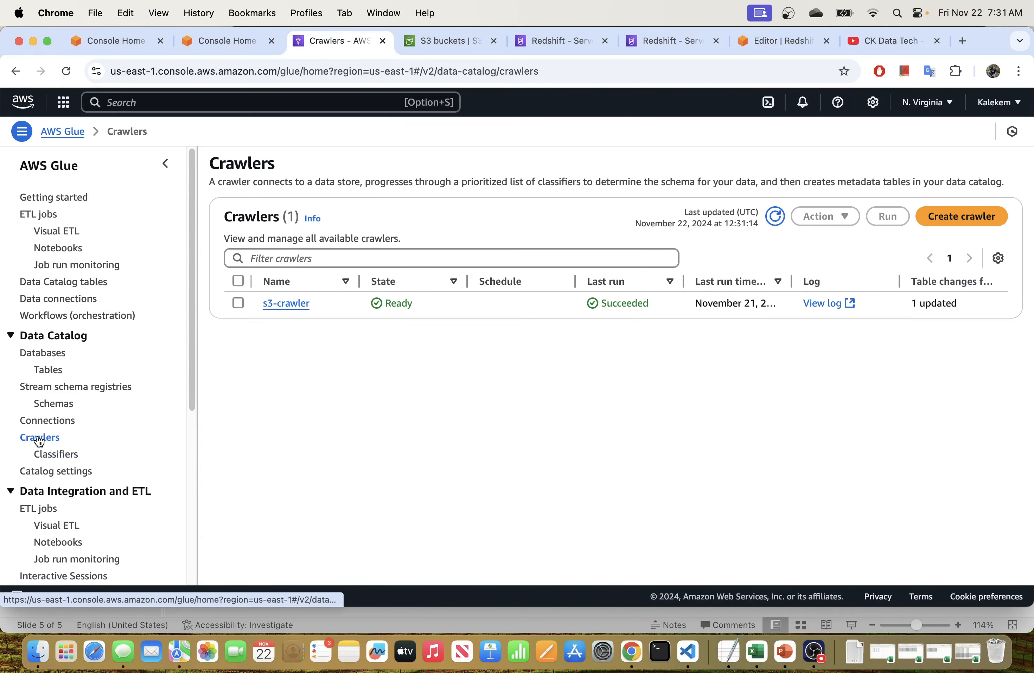
{"action": "left_click", "coordinate": [238, 303]}
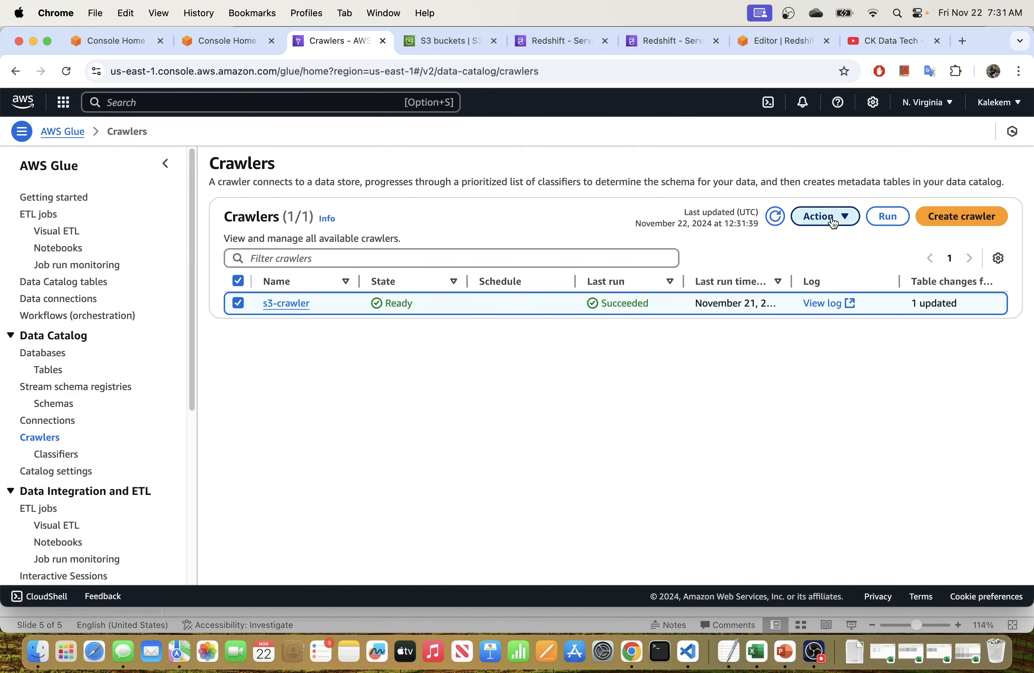
{"action": "left_click", "coordinate": [833, 221]}
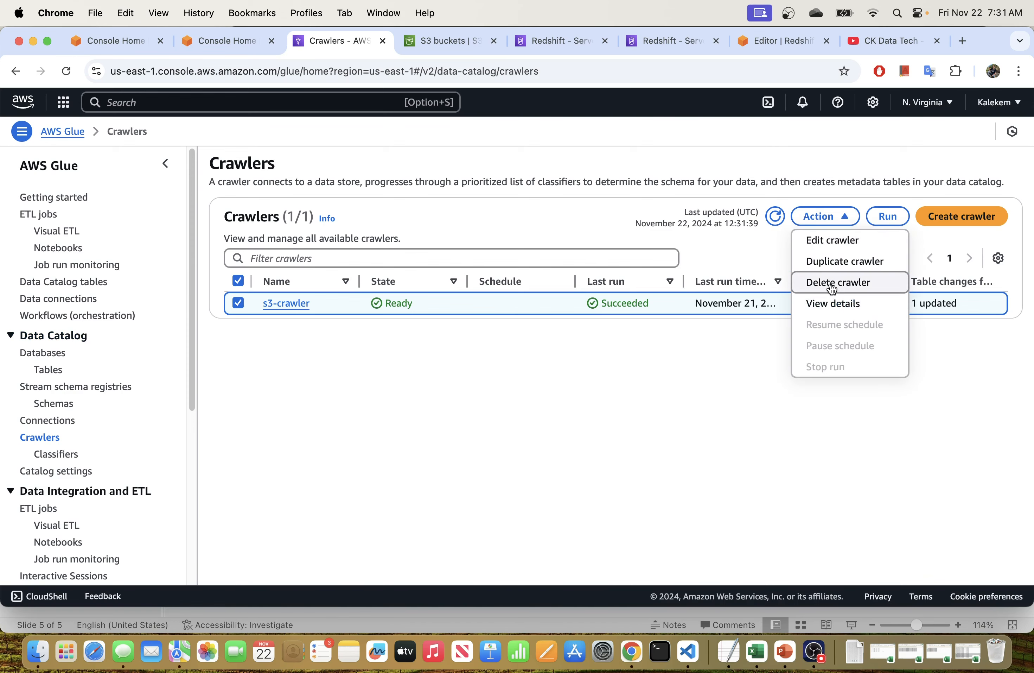
{"action": "left_click", "coordinate": [832, 284]}
{"action": "left_click", "coordinate": [688, 392]}
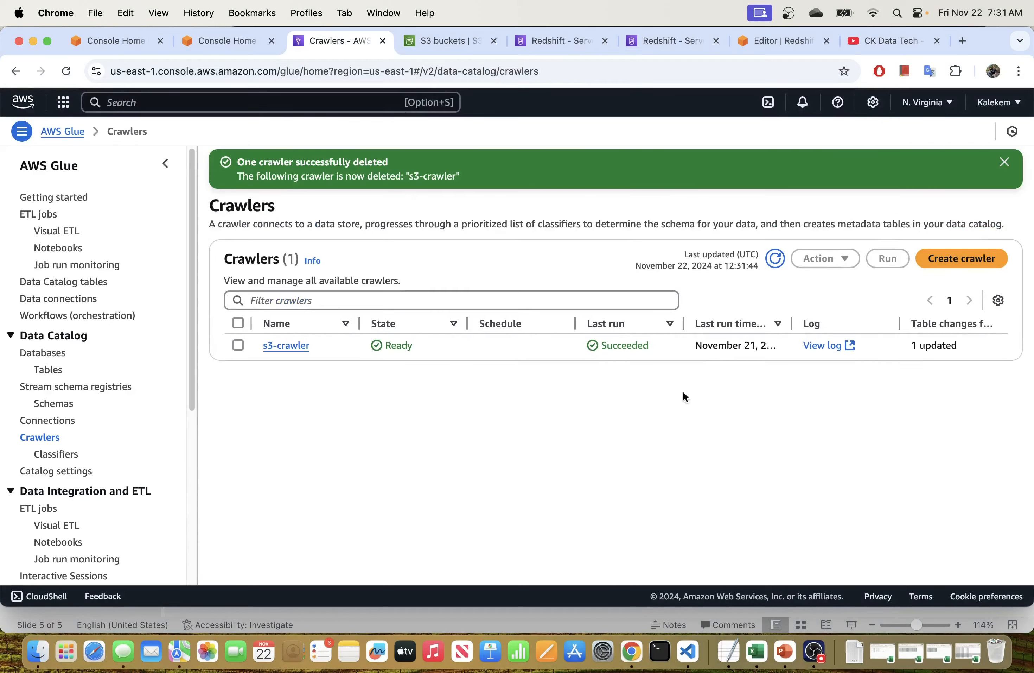
{"action": "left_click", "coordinate": [1005, 163]}
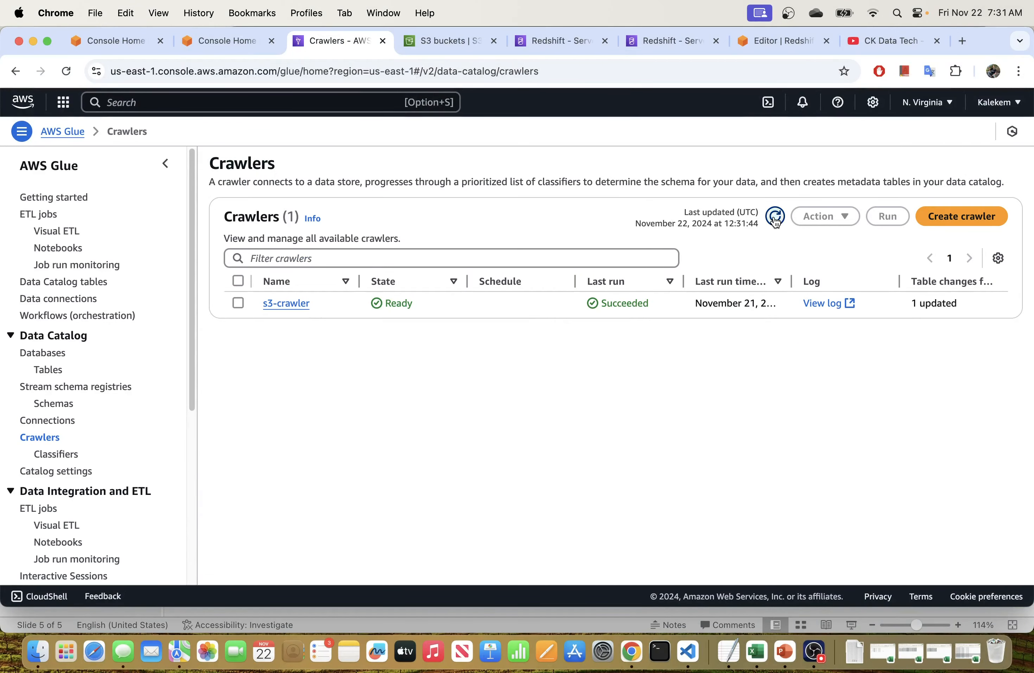
{"action": "left_click", "coordinate": [776, 217]}
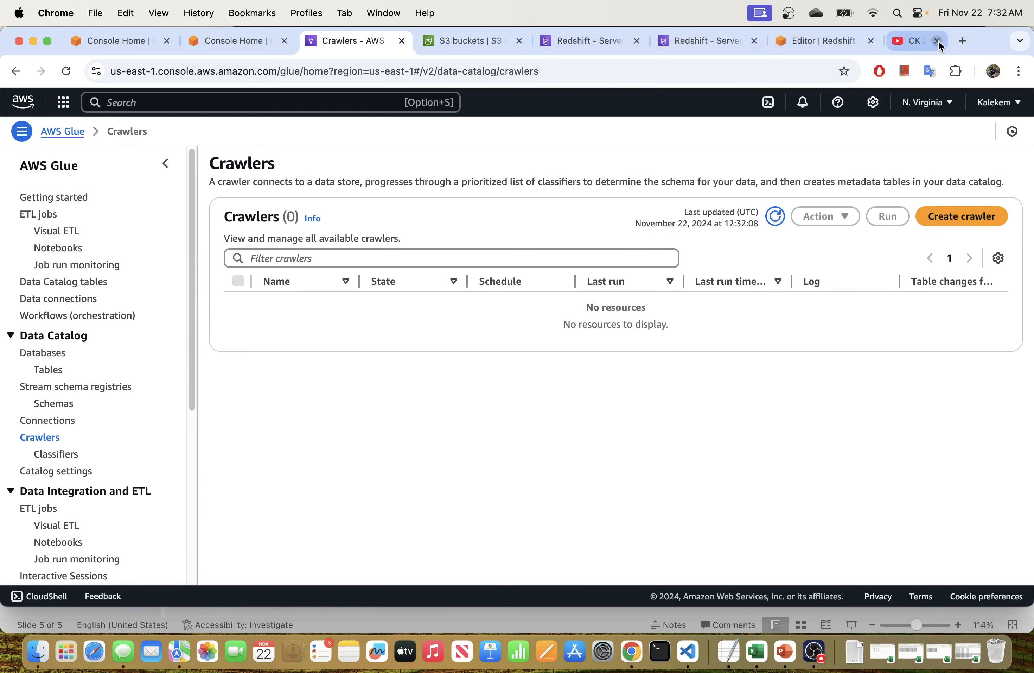
- Close the YouTube page, switch to the orders workbook in Excel, and examine its column headers and order rows
{"action": "left_click", "coordinate": [937, 41]}
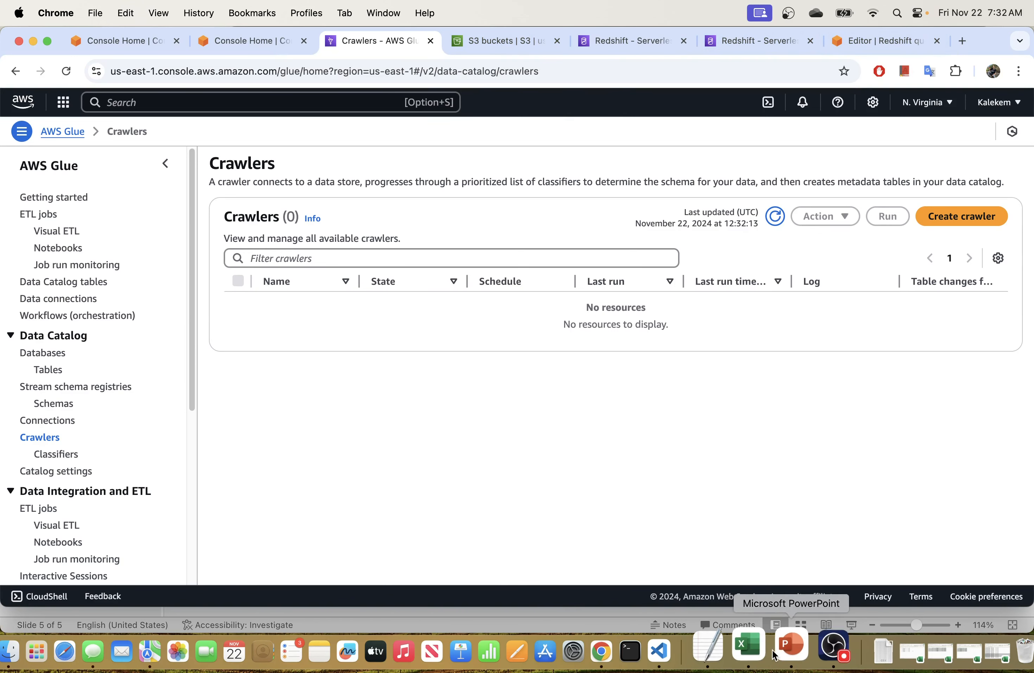
{"action": "right_click", "coordinate": [762, 654]}
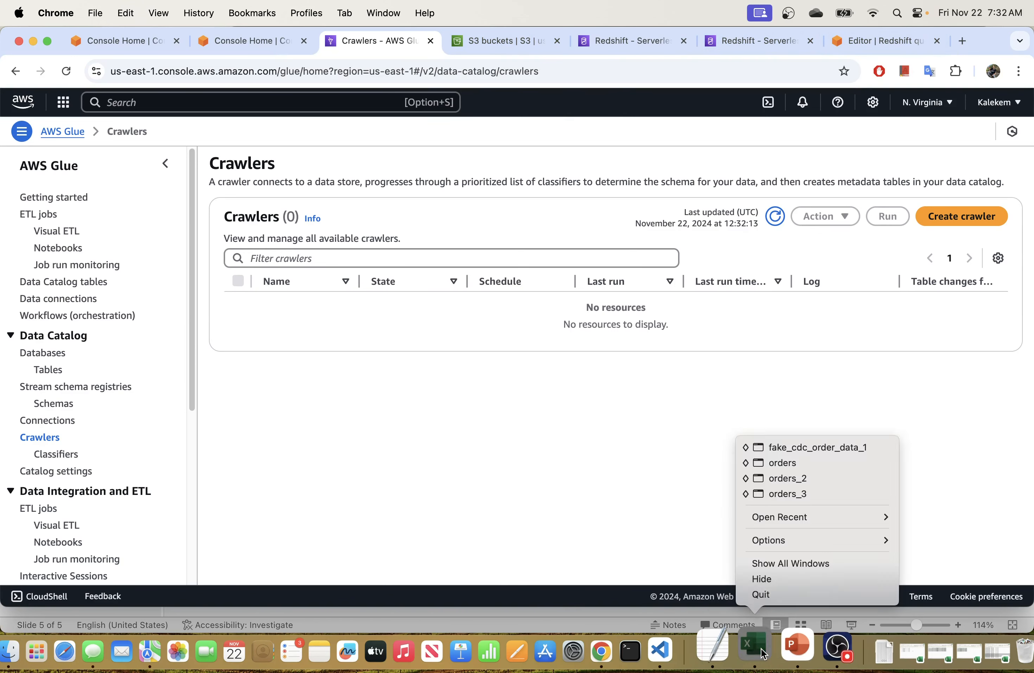
{"action": "left_click", "coordinate": [777, 464]}
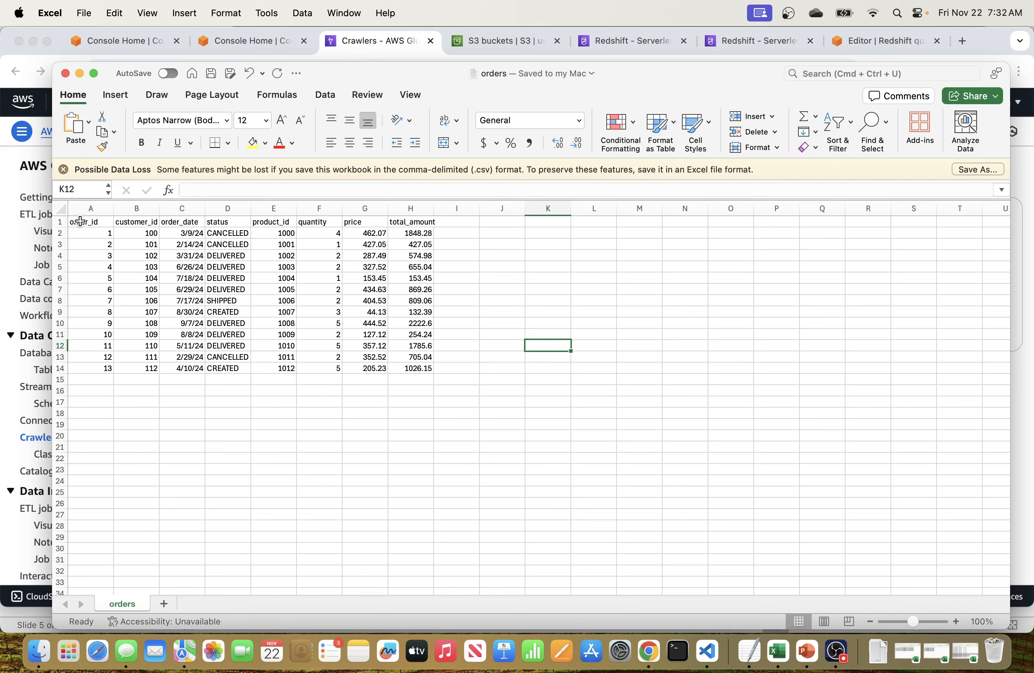
{"action": "left_click", "coordinate": [96, 222]}
{"action": "left_click", "coordinate": [125, 259]}
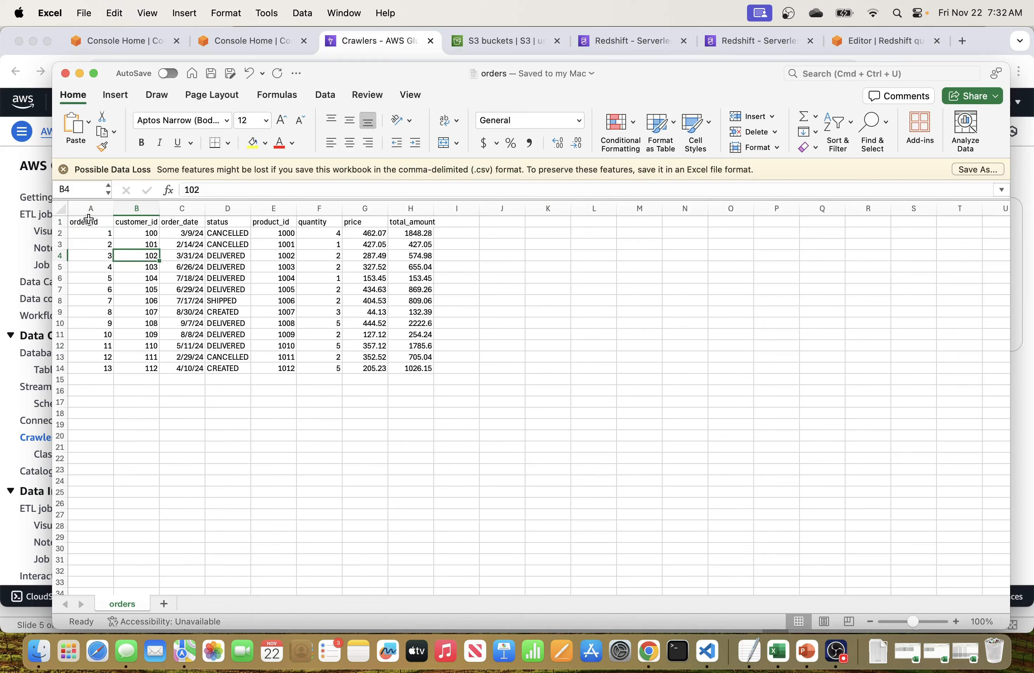
{"action": "left_click_drag", "start_coordinate": [89, 220], "coordinate": [429, 372]}
{"action": "left_click", "coordinate": [94, 233]}
{"action": "left_click", "coordinate": [127, 222]}
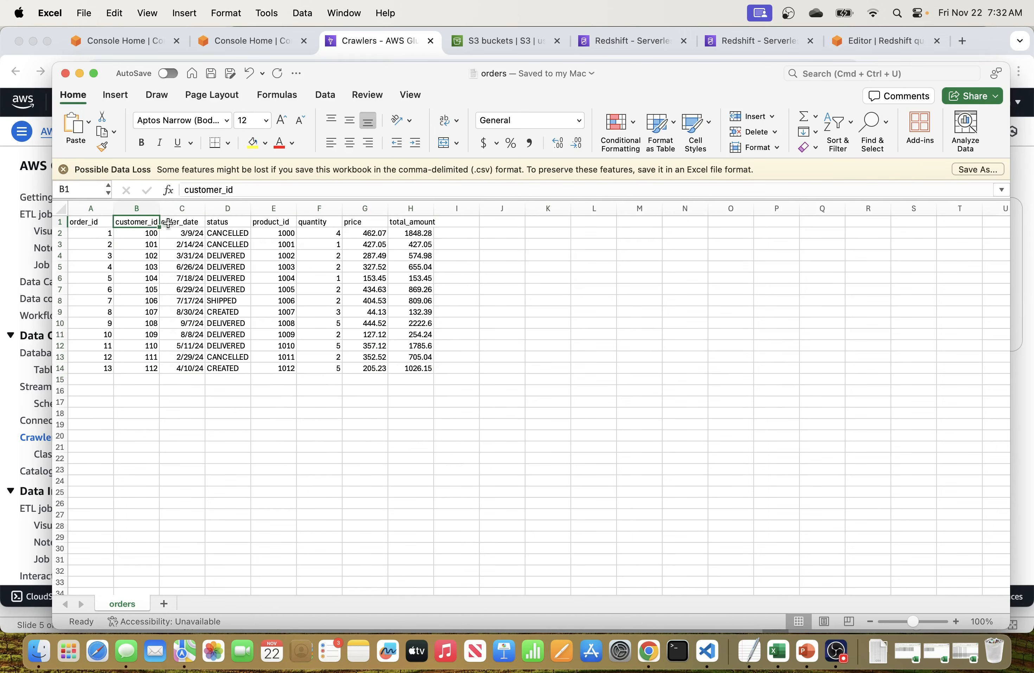
{"action": "left_click", "coordinate": [175, 222]}
{"action": "left_click", "coordinate": [220, 222]}
{"action": "left_click", "coordinate": [283, 223]}
{"action": "left_click", "coordinate": [322, 223]}
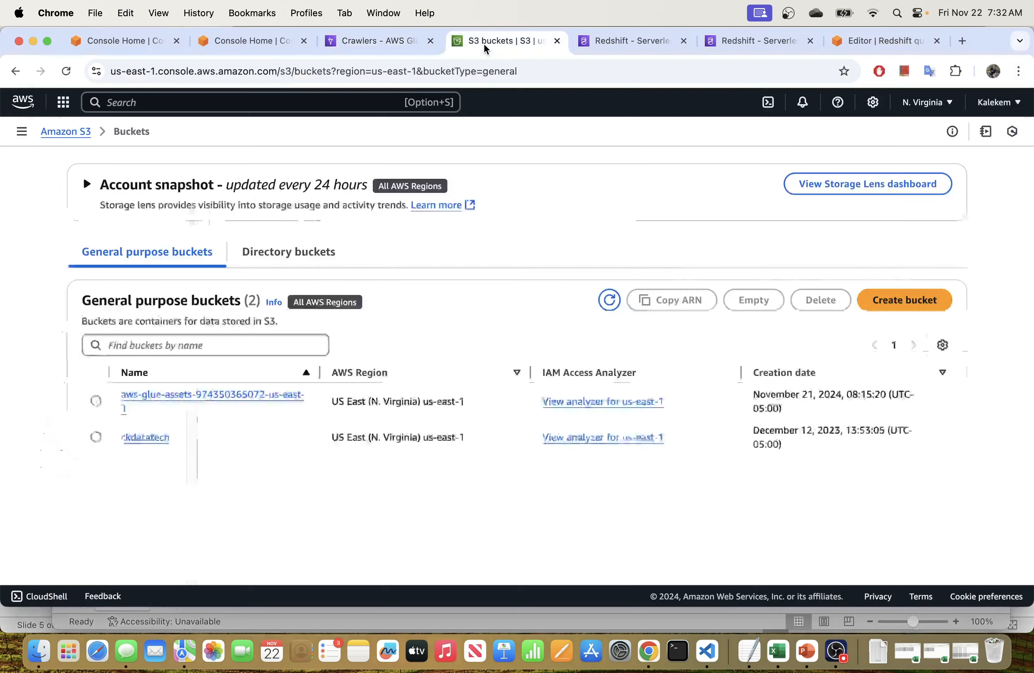
- Switch to the S3 console and upload orders.csv from the Desktop into the orders/ folder of the ckdatatech bucket
{"action": "left_click", "coordinate": [476, 42]}
{"action": "left_click", "coordinate": [145, 437]}
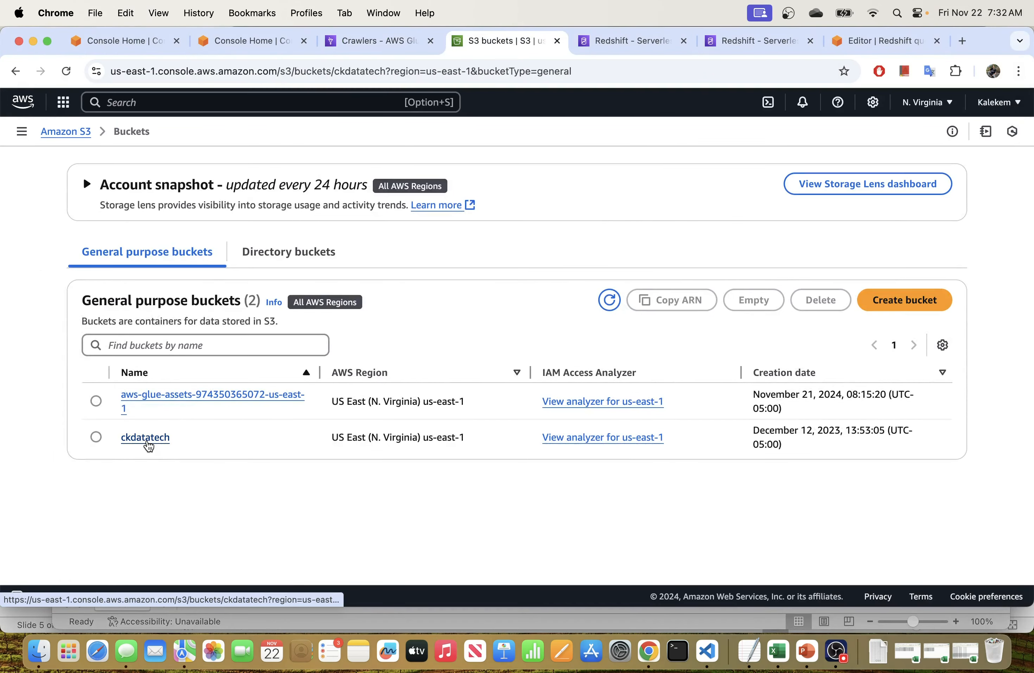
{"action": "left_click", "coordinate": [149, 414]}
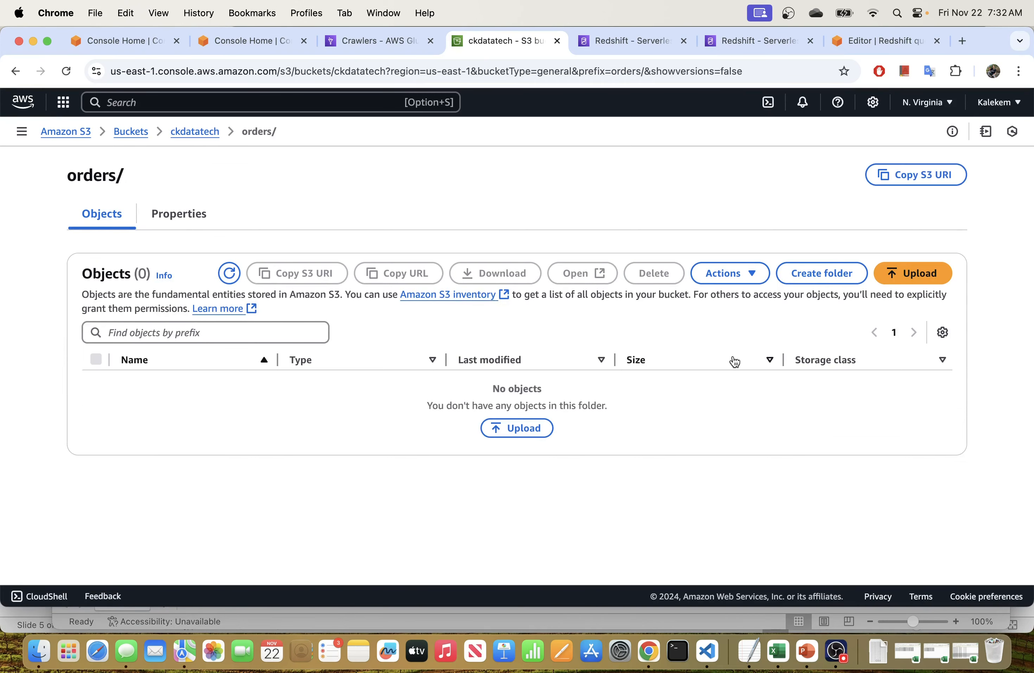
{"action": "left_click", "coordinate": [515, 427]}
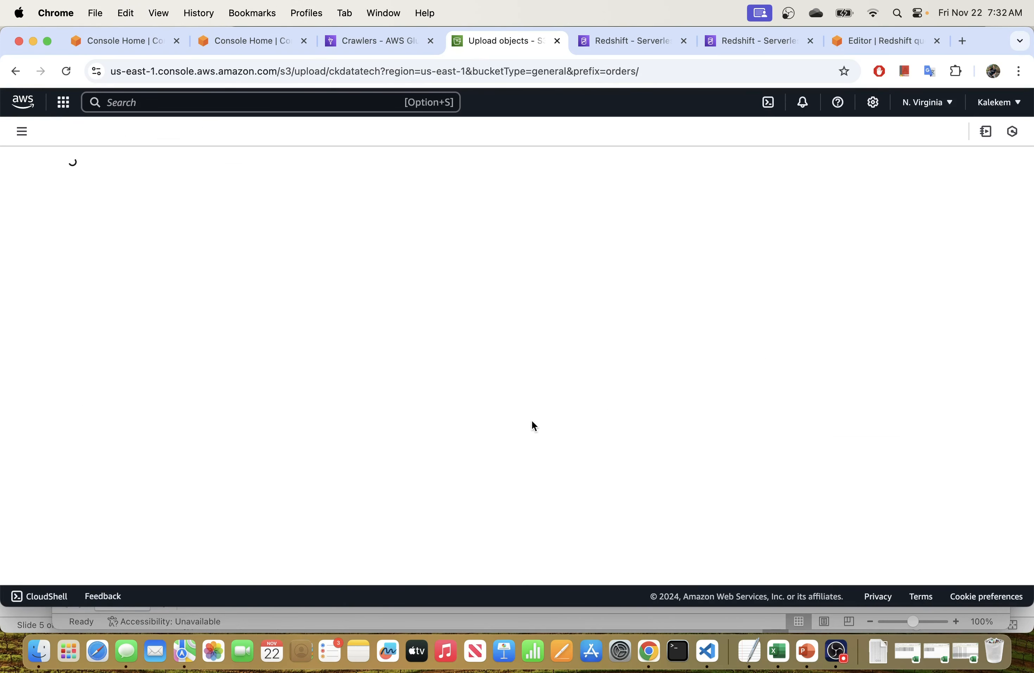
{"action": "left_click", "coordinate": [817, 301]}
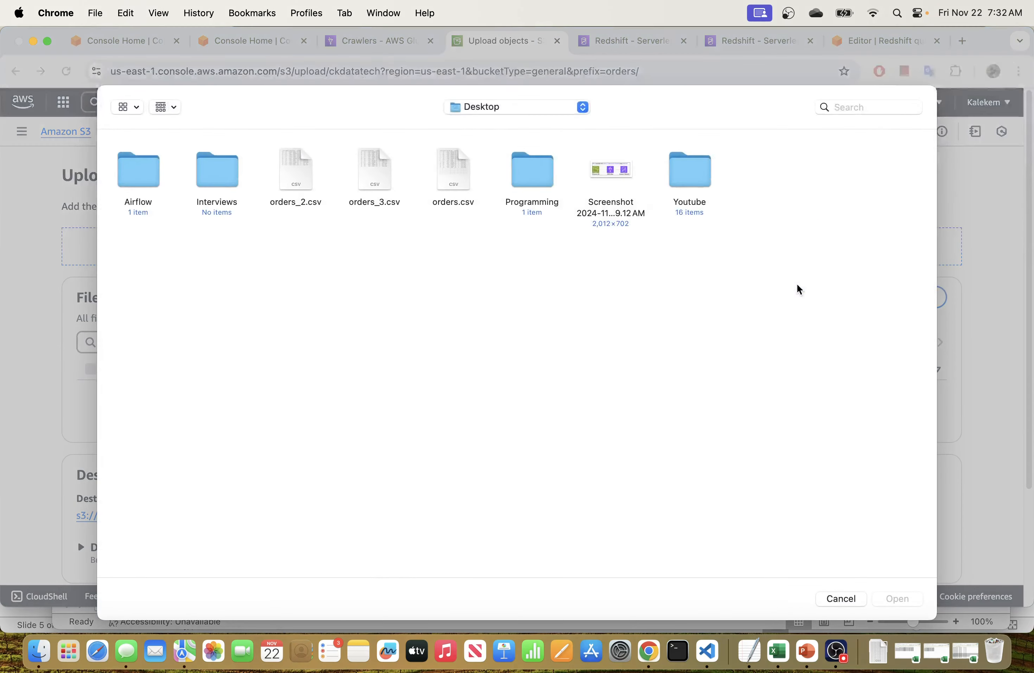
{"action": "left_click", "coordinate": [455, 195]}
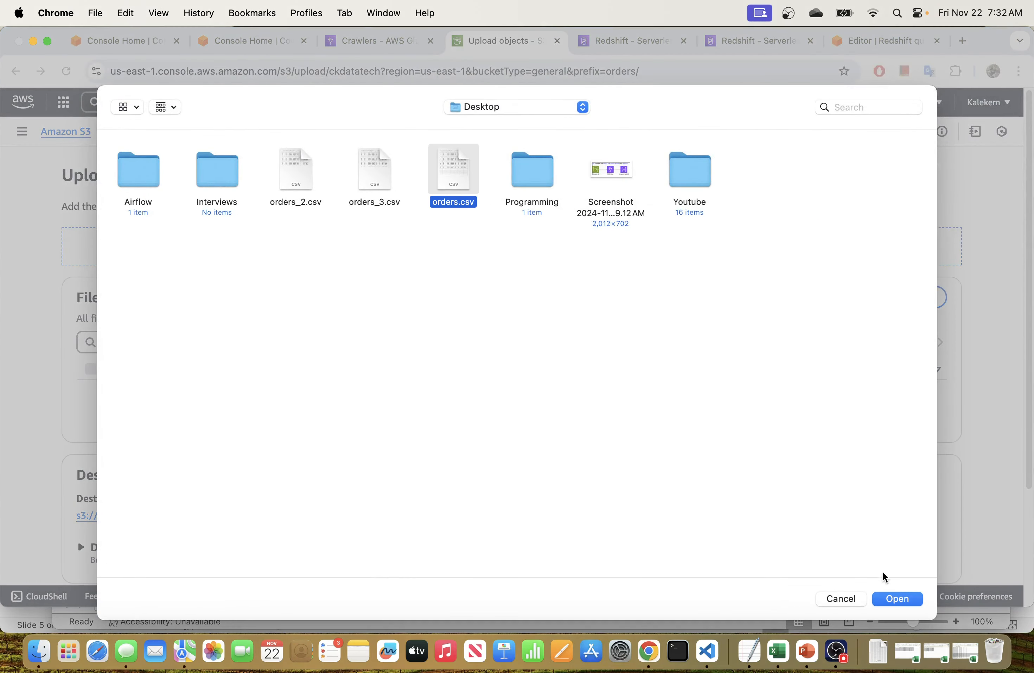
{"action": "left_click", "coordinate": [896, 598]}
{"action": "scroll", "coordinate": [490, 479], "scroll_direction": "down", "scroll_amount": 3}
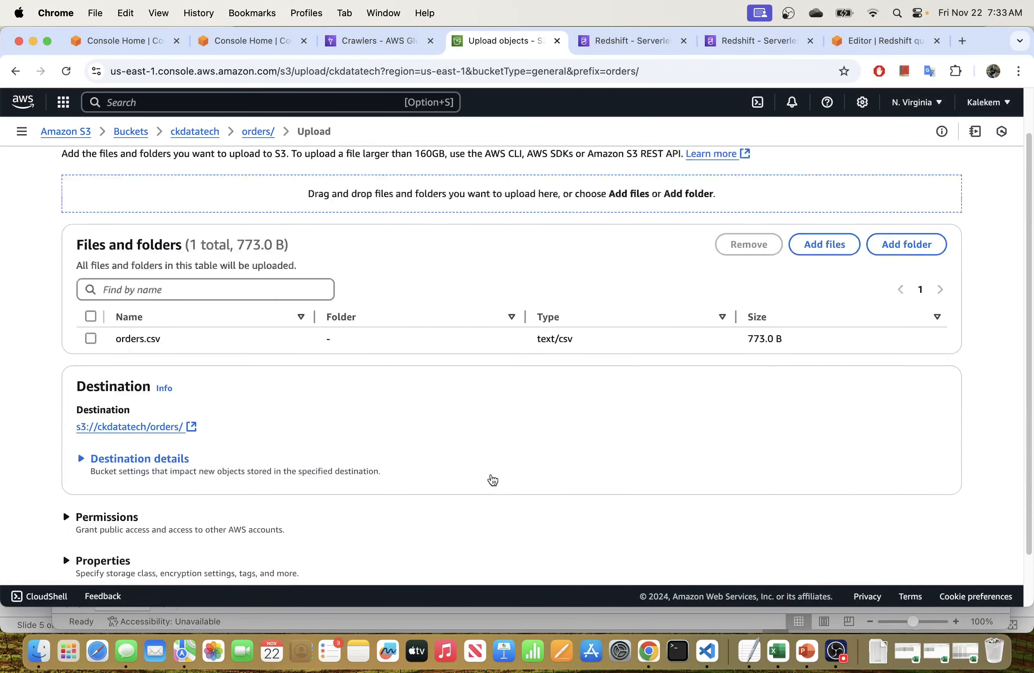
{"action": "left_click", "coordinate": [931, 546]}
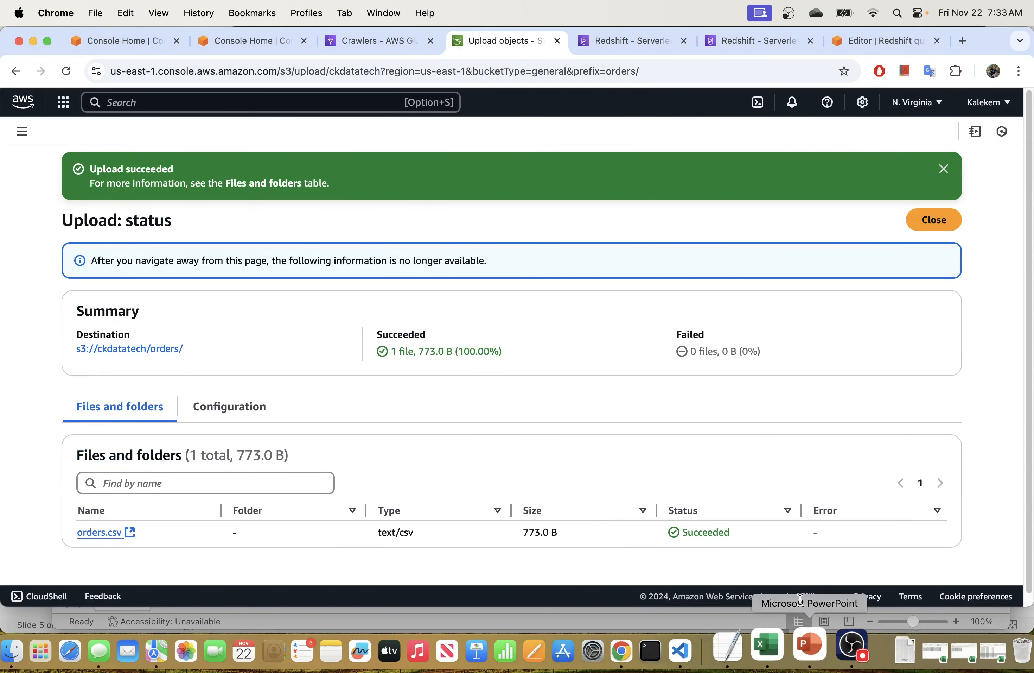
{"action": "left_click", "coordinate": [943, 170]}
{"action": "left_click", "coordinate": [940, 168]}
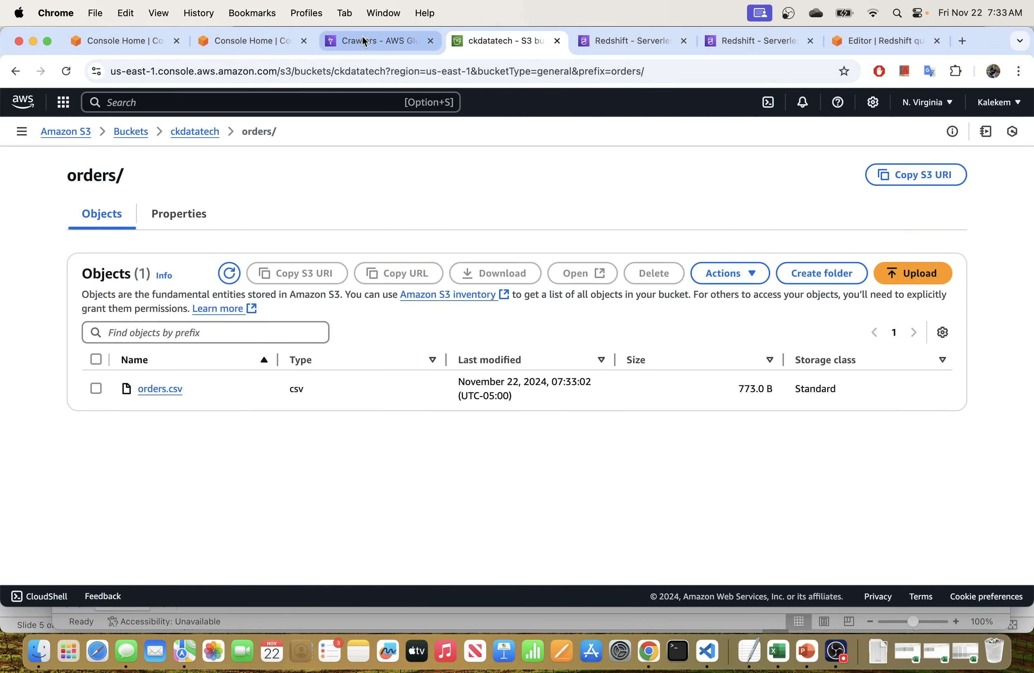
- Return to AWS Glue, start a new crawler named s3-crawler-orders, and proceed to its data sources
{"action": "left_click", "coordinate": [335, 40]}
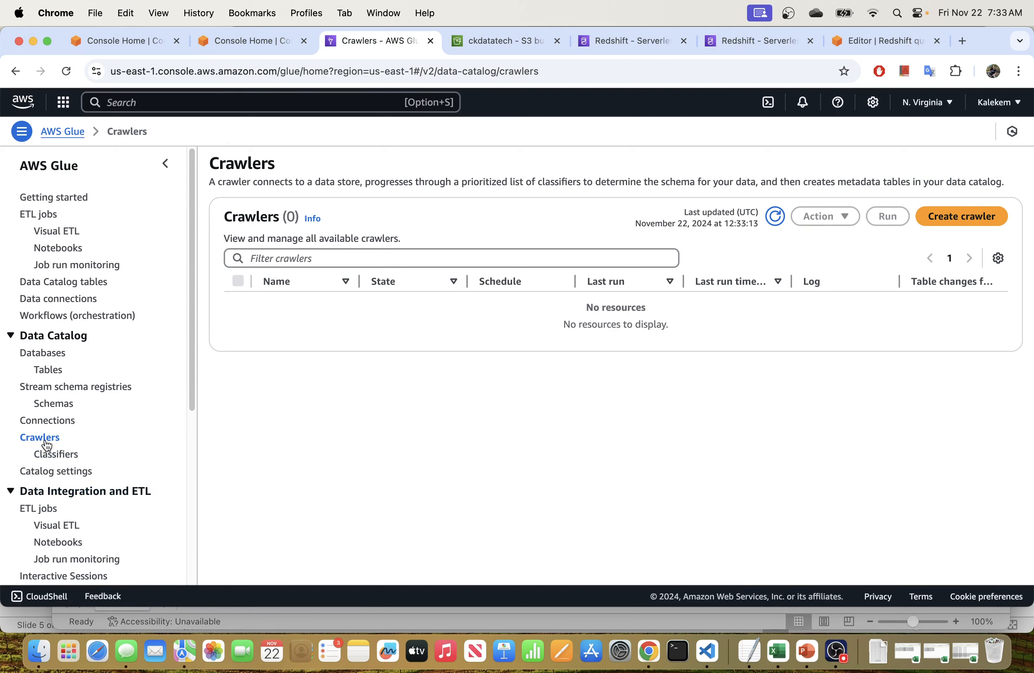
{"action": "left_click", "coordinate": [956, 219]}
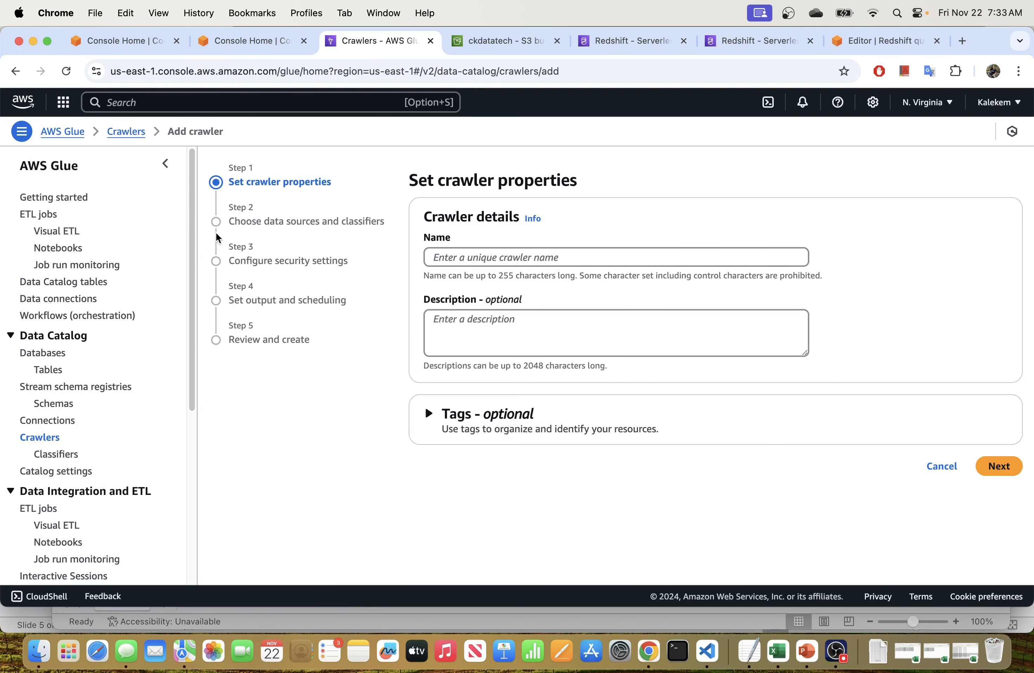
{"action": "left_click", "coordinate": [482, 250]}
{"action": "type", "text": "s3-crawler-orders"}
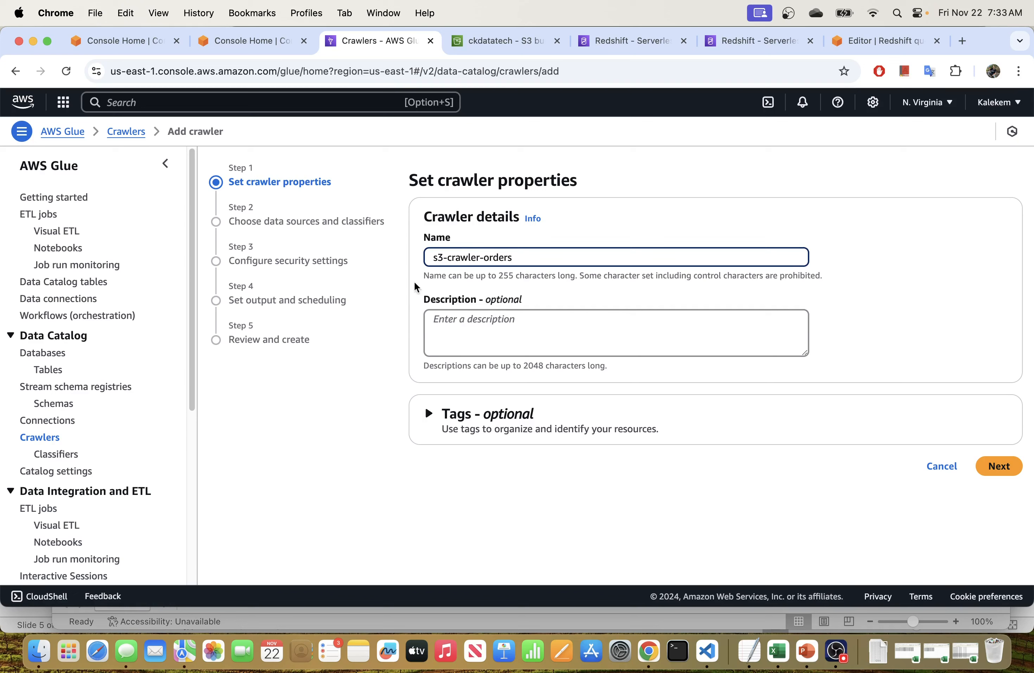
{"action": "left_click_drag", "start_coordinate": [540, 257], "coordinate": [425, 261]}
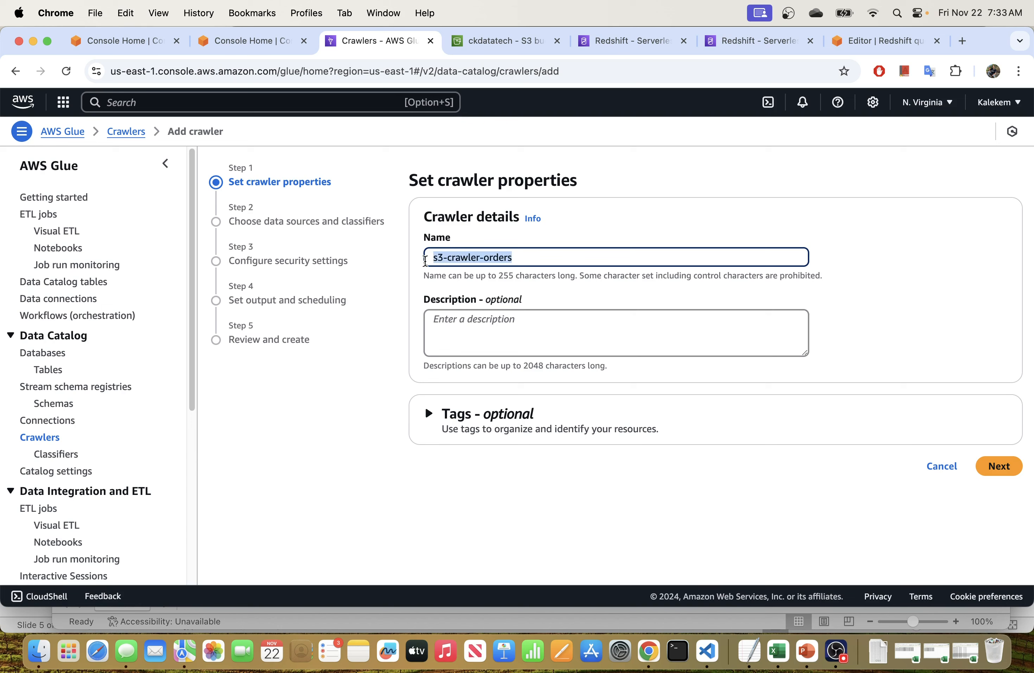
{"action": "left_click", "coordinate": [996, 466]}
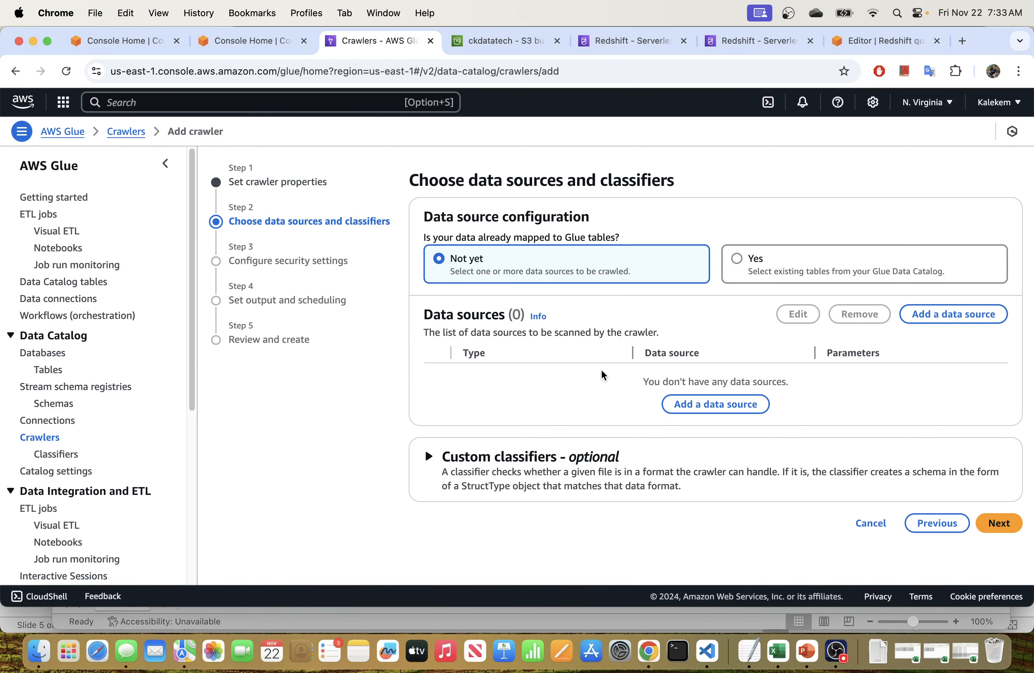
- Start adding a data source, review the source types, and keep S3 with the data located in this account
{"action": "left_click", "coordinate": [708, 402]}
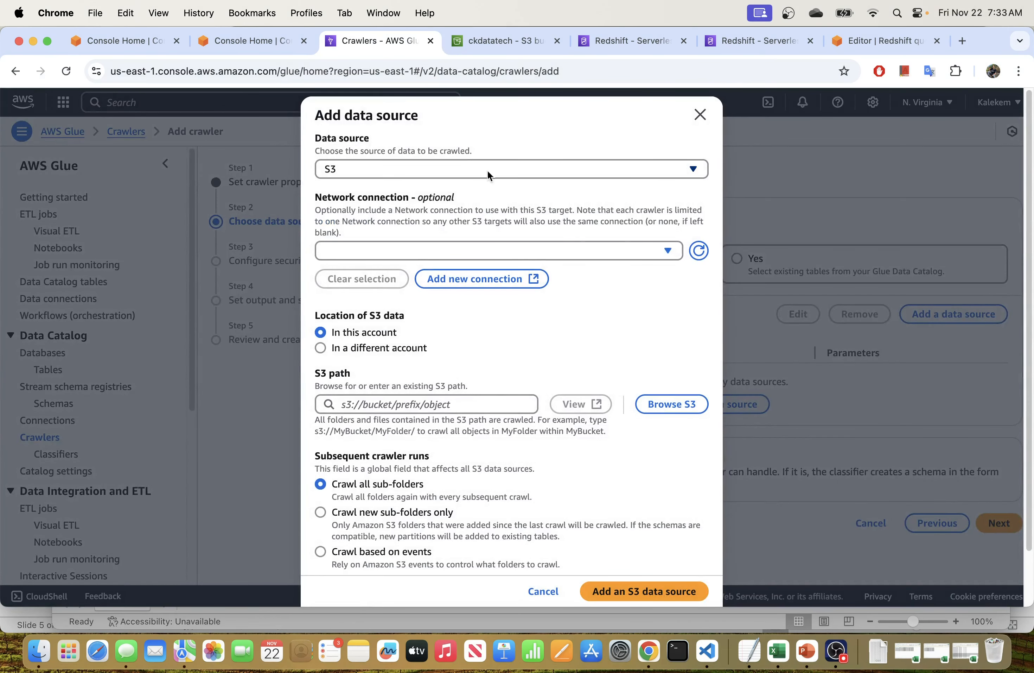
{"action": "left_click", "coordinate": [345, 170]}
{"action": "scroll", "coordinate": [407, 299], "scroll_direction": "down", "scroll_amount": 2}
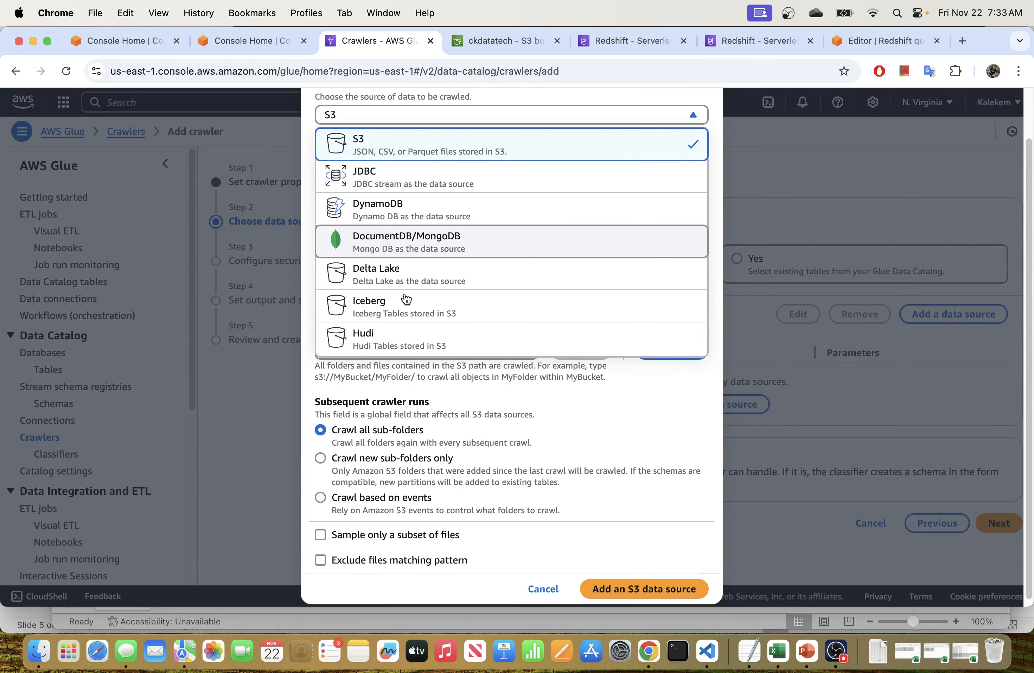
{"action": "scroll", "coordinate": [403, 297], "scroll_direction": "up", "scroll_amount": 2}
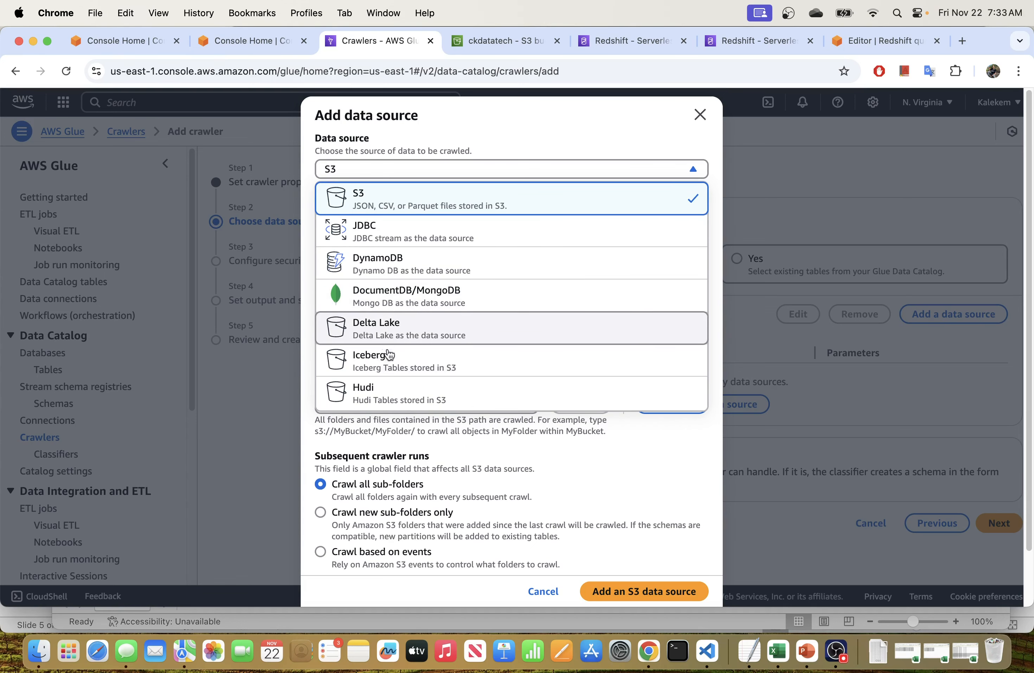
{"action": "scroll", "coordinate": [415, 362], "scroll_direction": "down", "scroll_amount": 1}
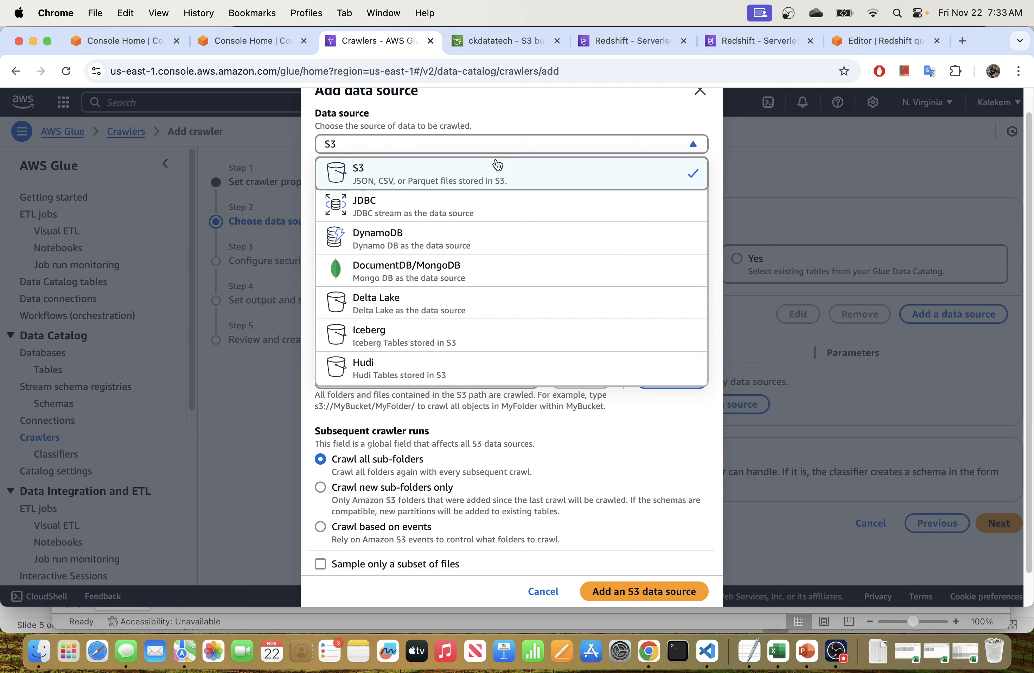
{"action": "left_click", "coordinate": [551, 435]}
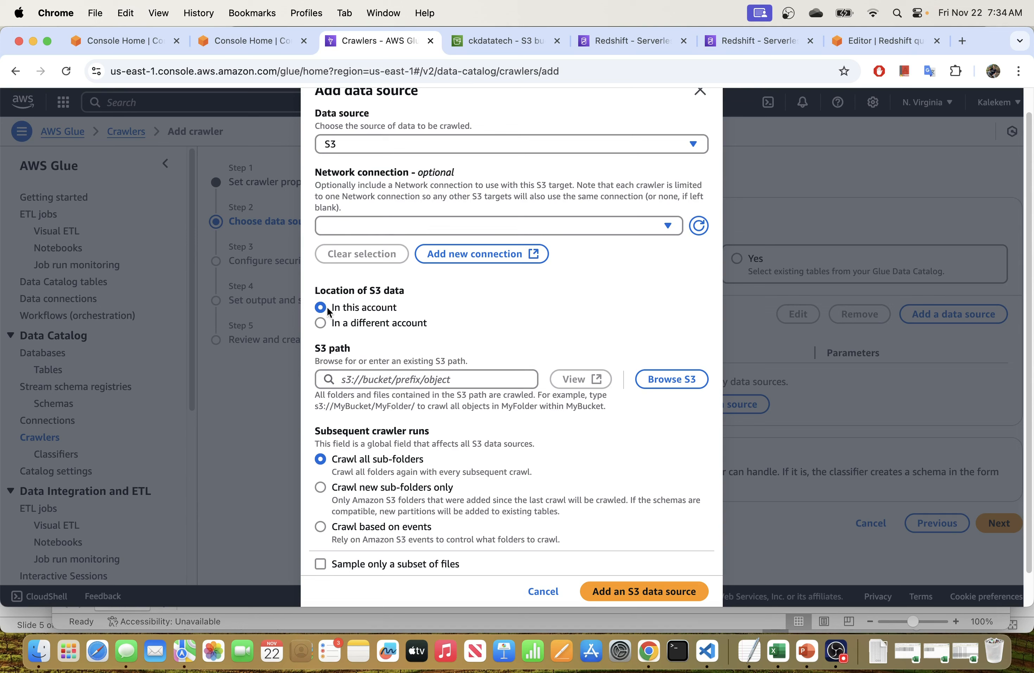
{"action": "left_click", "coordinate": [325, 324]}
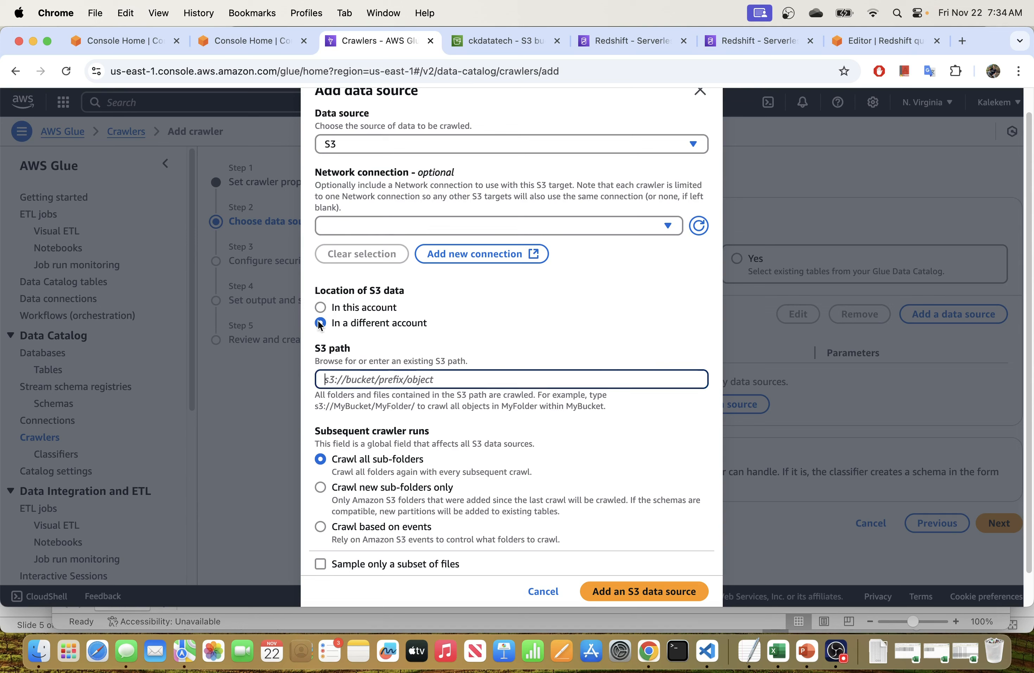
{"action": "left_click", "coordinate": [321, 308]}
- Add s3://ckdatatech/orders/ as the crawler's S3 data source, keeping the crawl of all sub-folders, and proceed to the security settings
{"action": "left_click", "coordinate": [671, 379]}
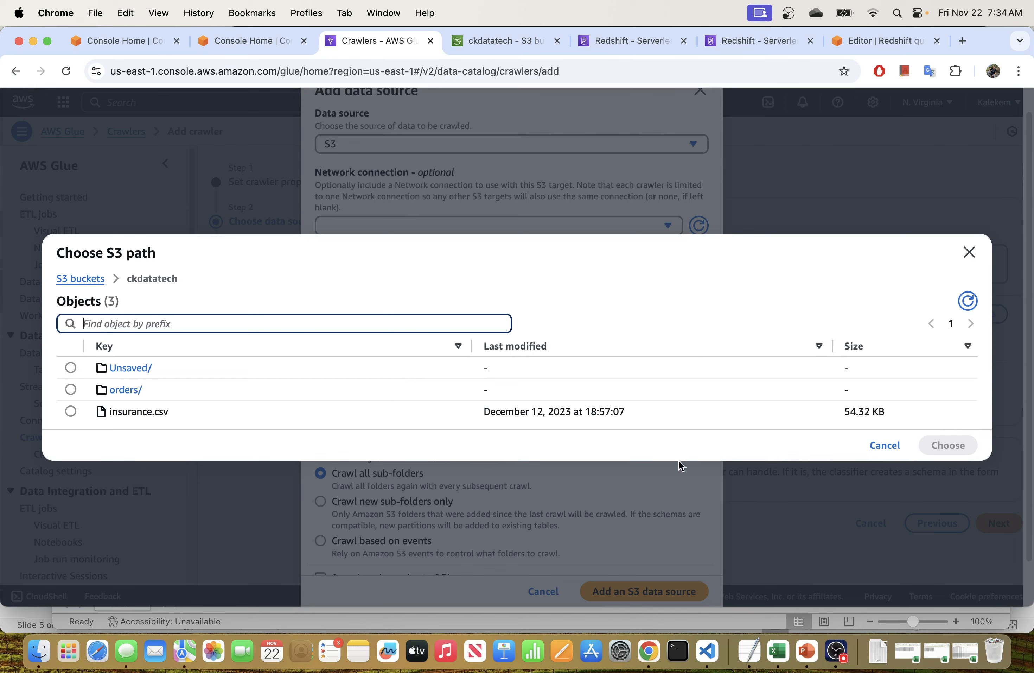
{"action": "left_click", "coordinate": [880, 444]}
{"action": "left_click", "coordinate": [673, 378]}
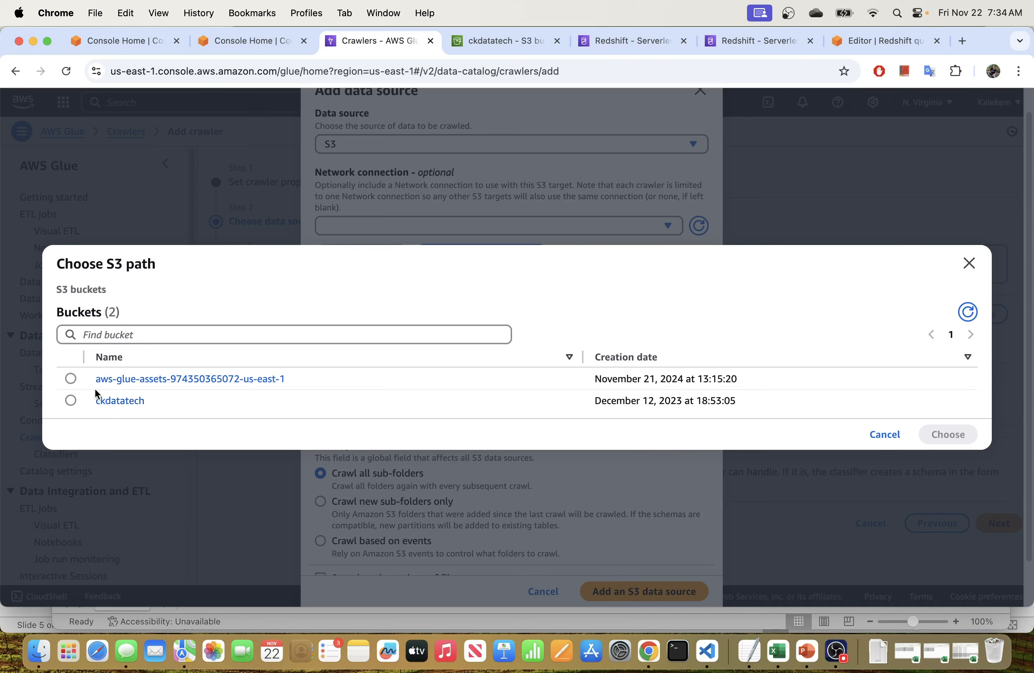
{"action": "left_click", "coordinate": [123, 401]}
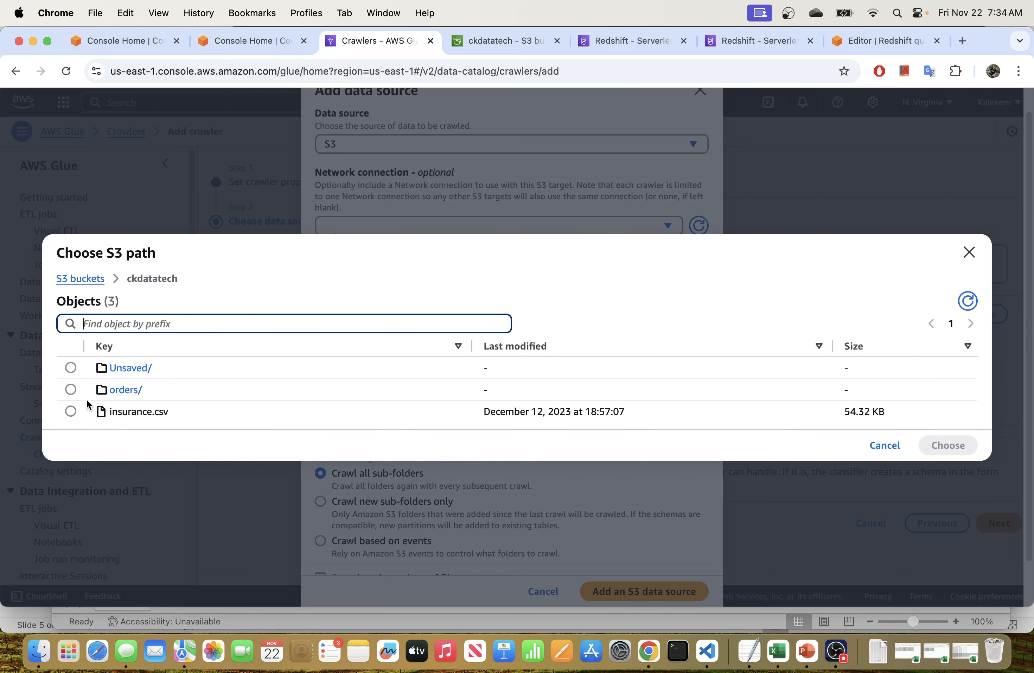
{"action": "left_click", "coordinate": [71, 390]}
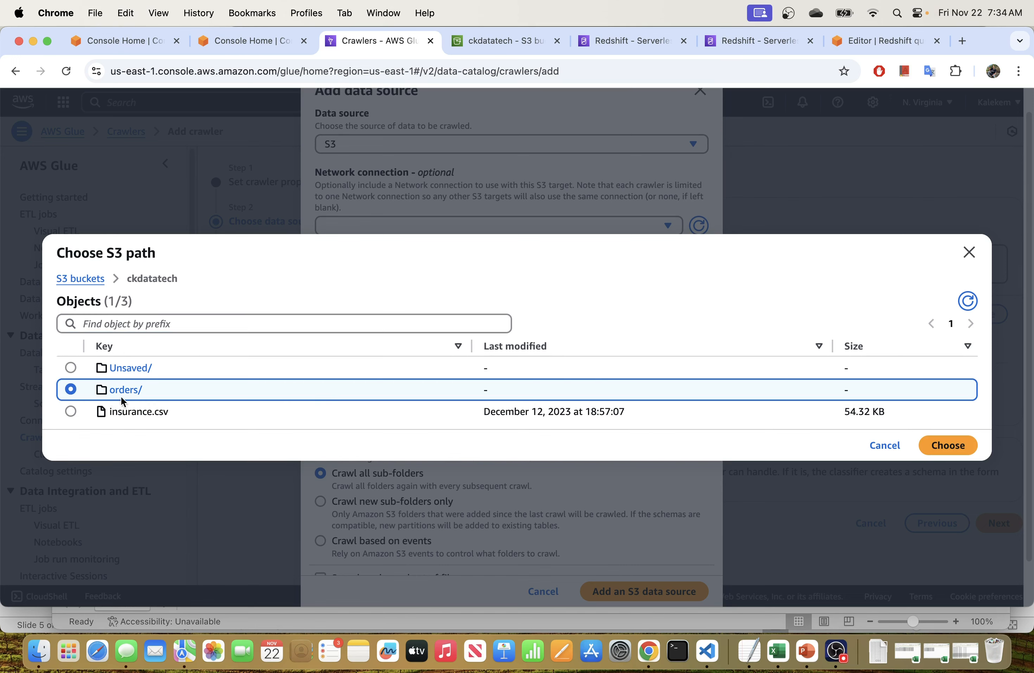
{"action": "left_click", "coordinate": [948, 445]}
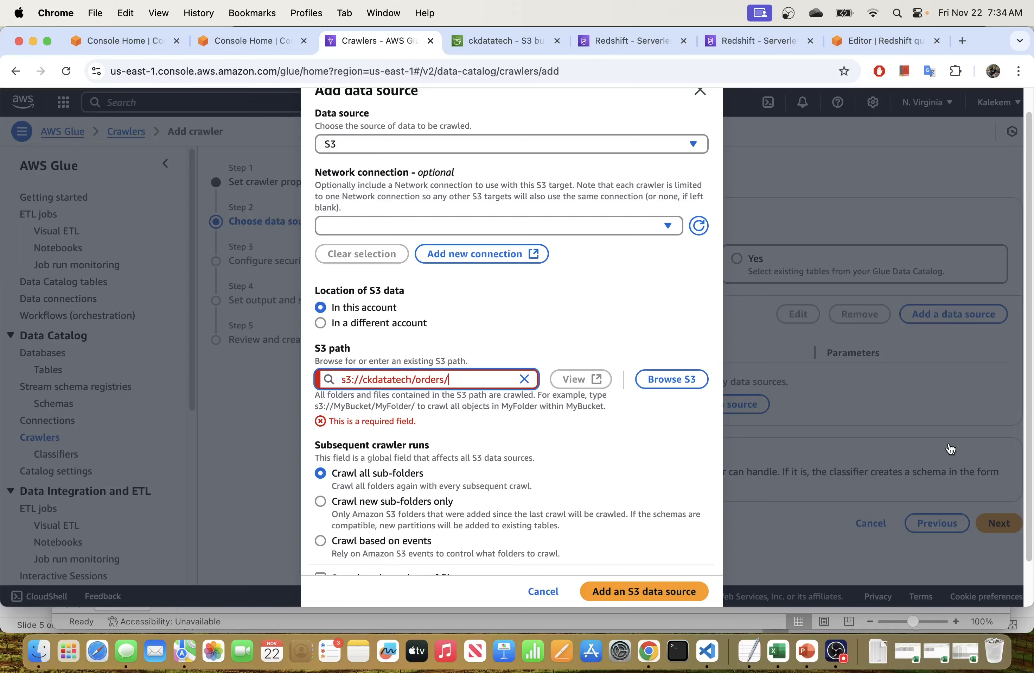
{"action": "left_click", "coordinate": [487, 432]}
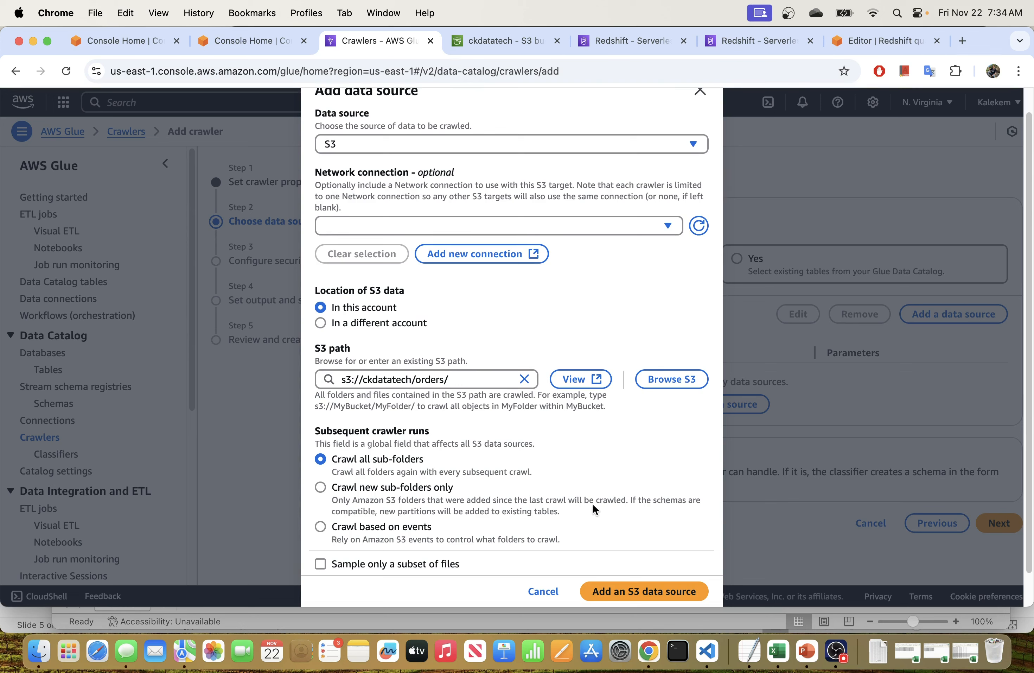
{"action": "left_click", "coordinate": [649, 595]}
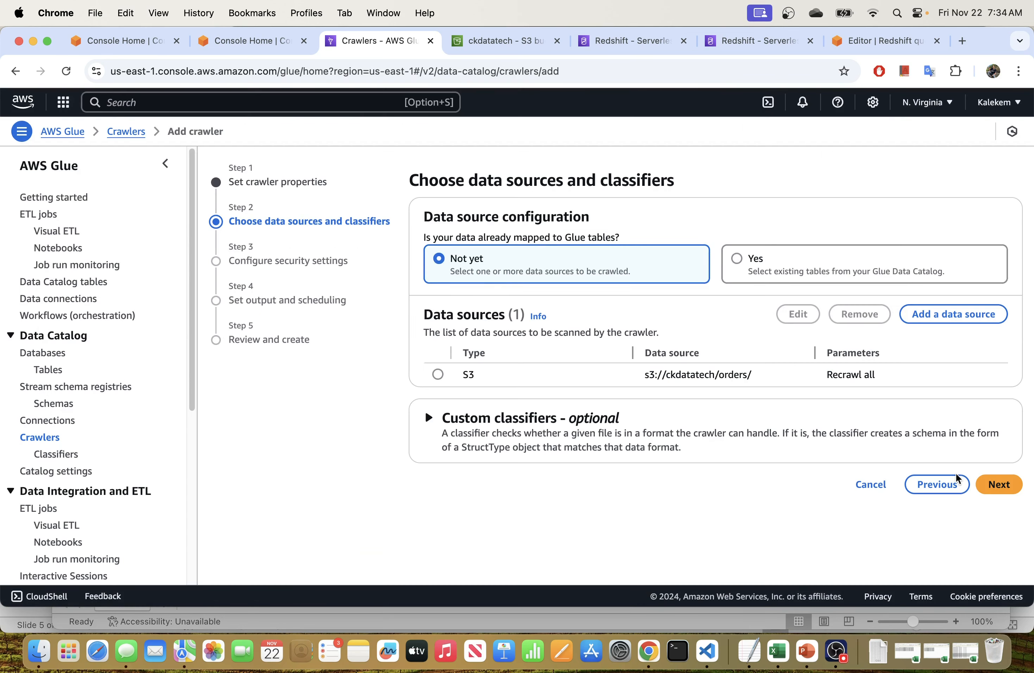
{"action": "left_click", "coordinate": [987, 486]}
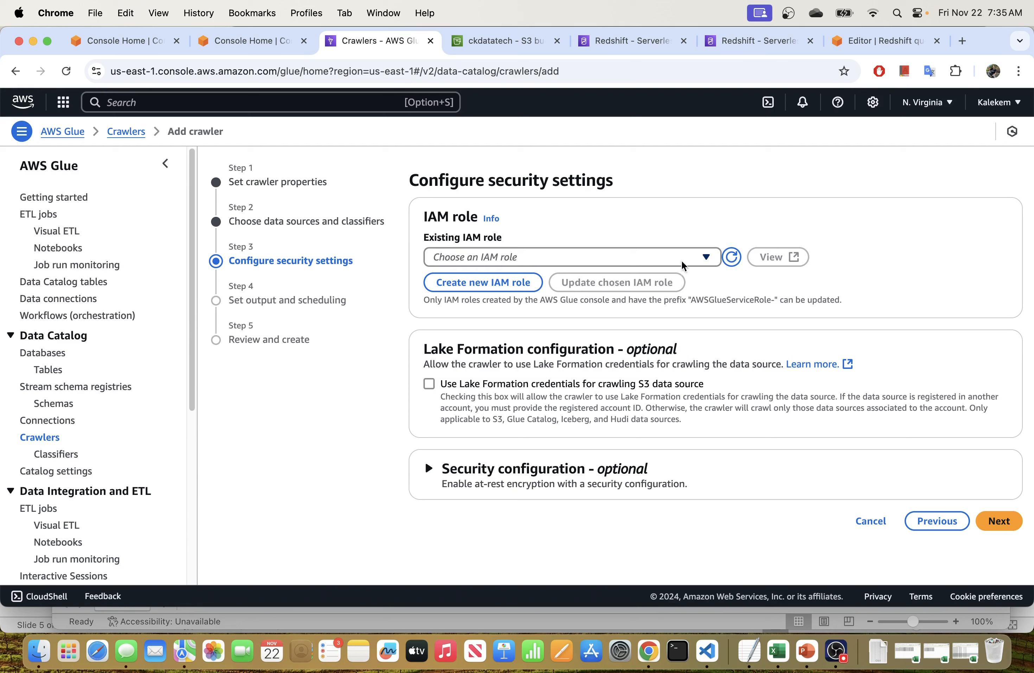
- Try to create a new IAM role named AWSGlueServiceRole-s3-redshift for the crawler
{"action": "left_click", "coordinate": [699, 258]}
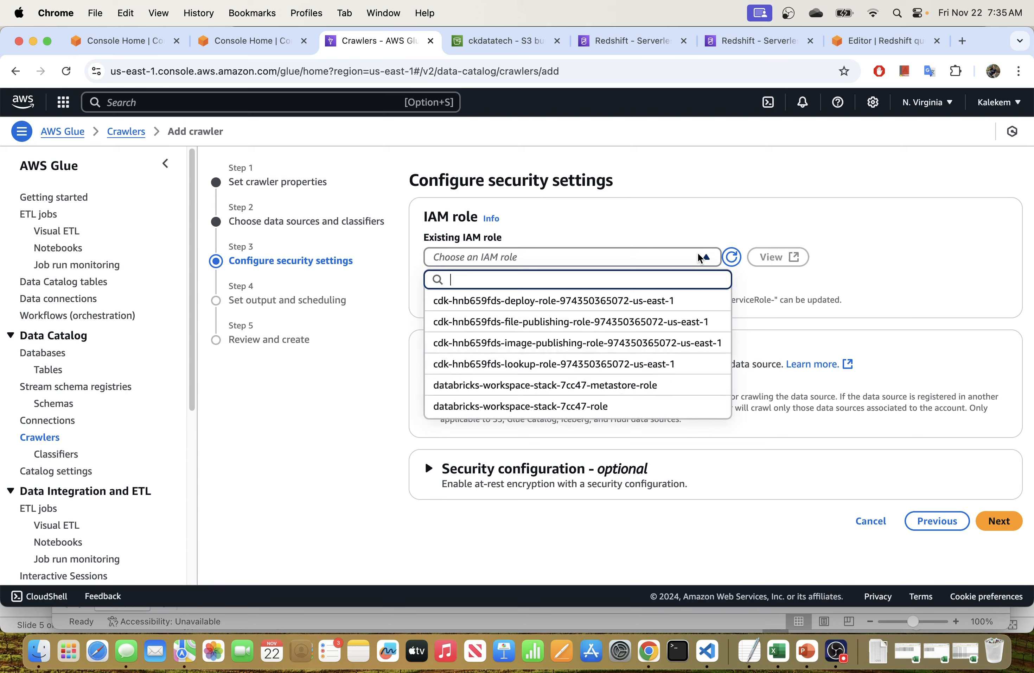
{"action": "left_click", "coordinate": [639, 231]}
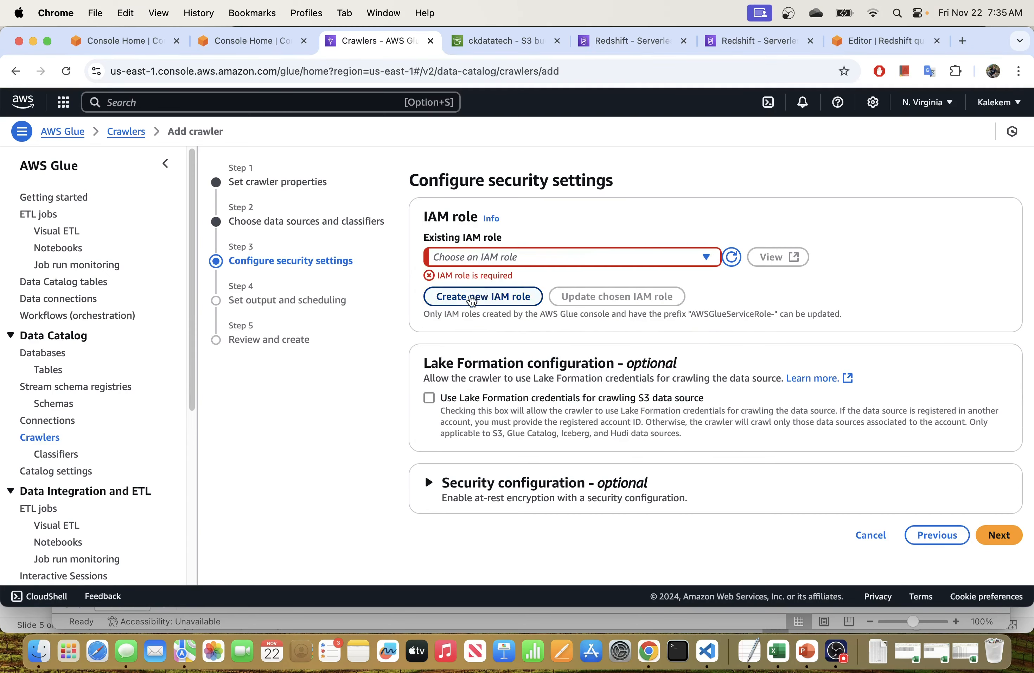
{"action": "left_click", "coordinate": [464, 304]}
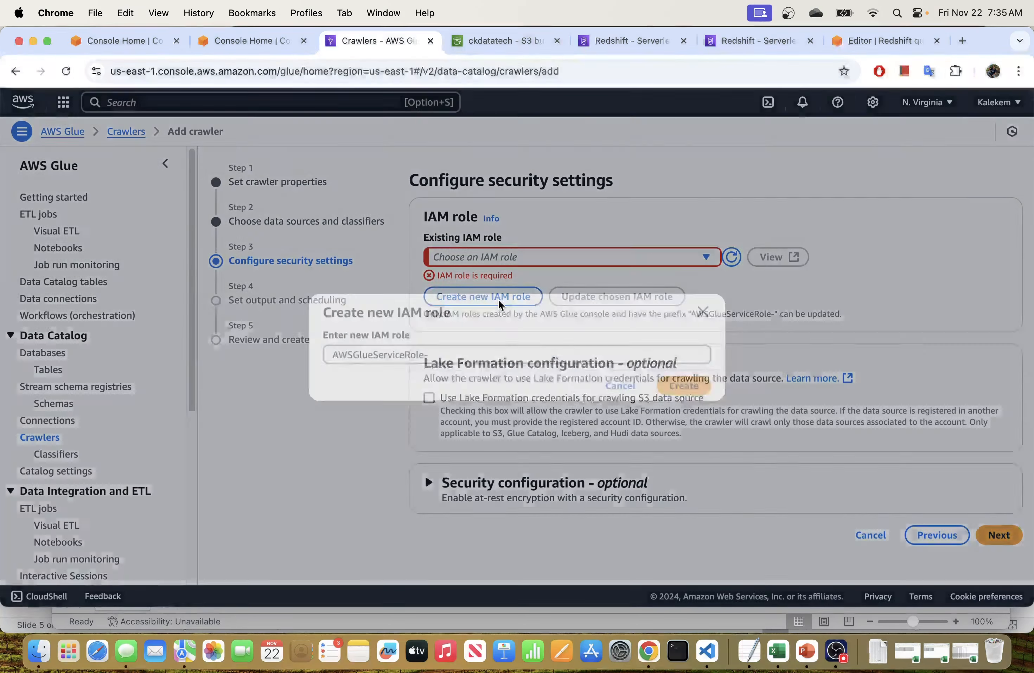
{"action": "left_click", "coordinate": [441, 358]}
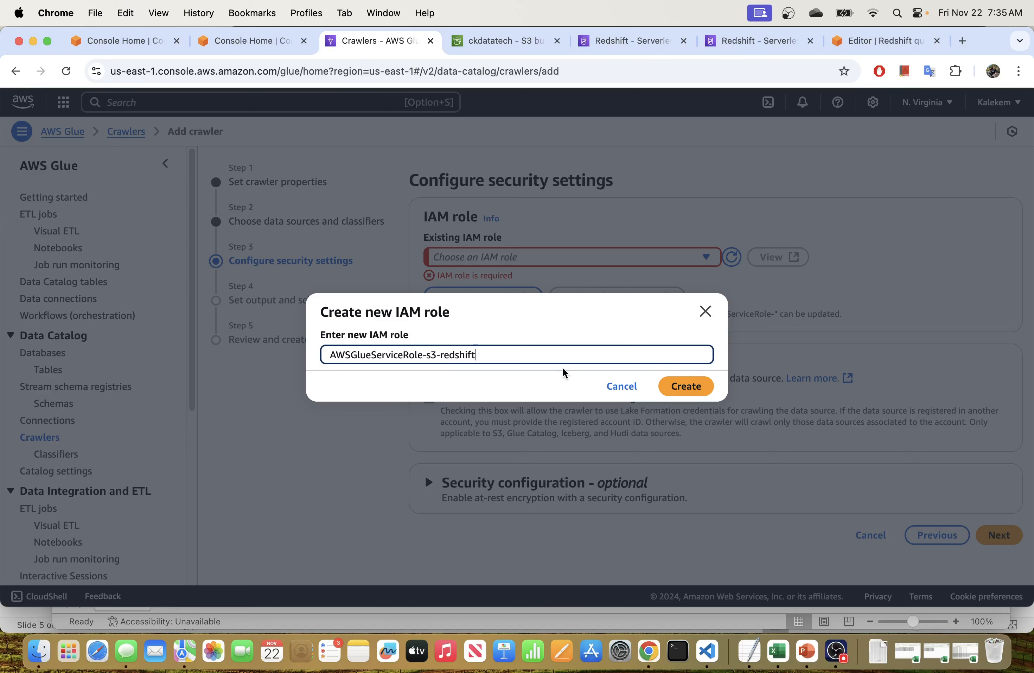
{"action": "left_click", "coordinate": [686, 386]}
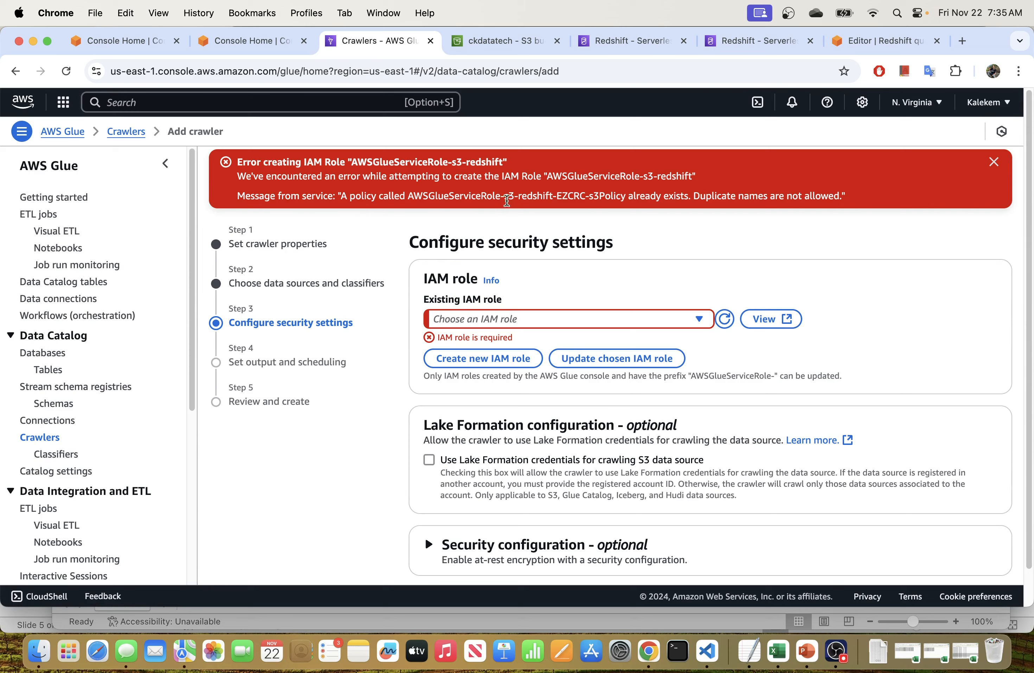
{"action": "left_click", "coordinate": [563, 324]}
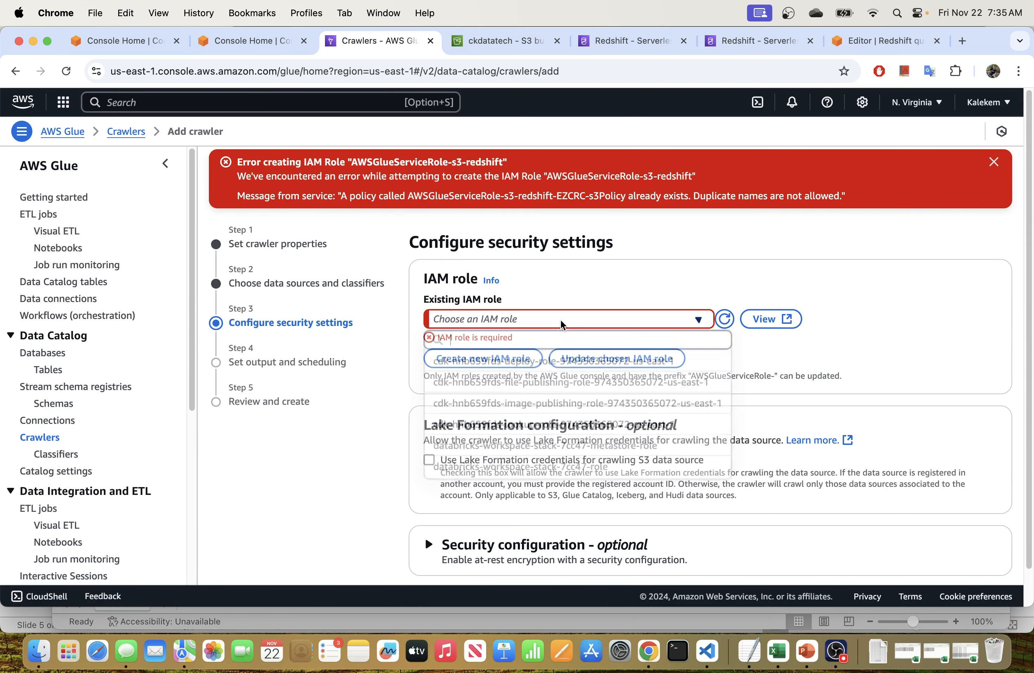
{"action": "left_click", "coordinate": [994, 161]}
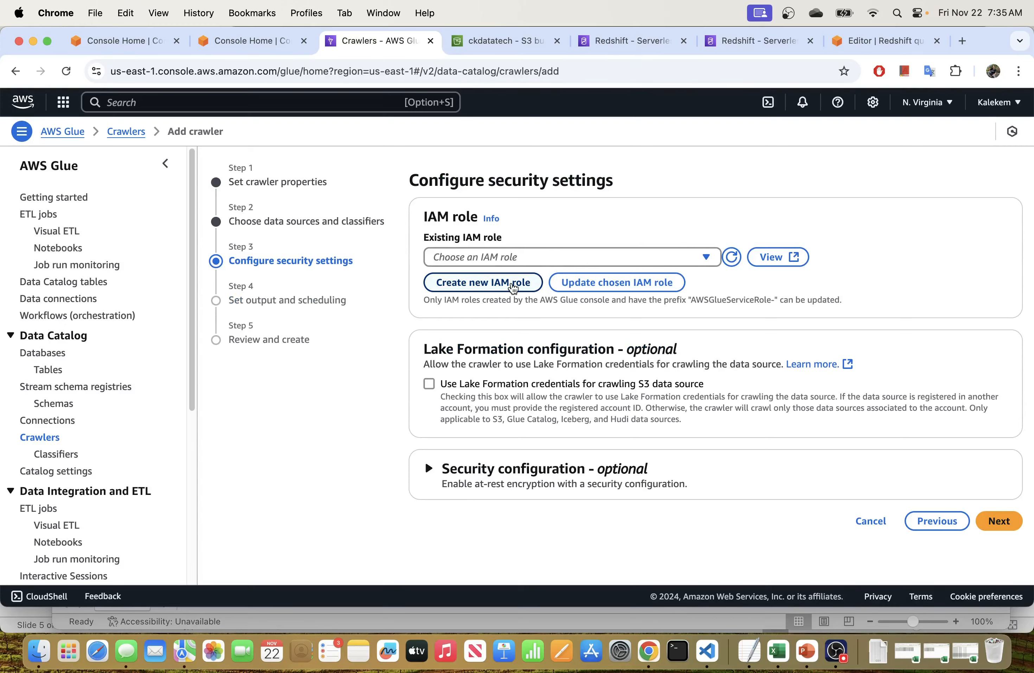
- Create a new IAM role named AWSGlueServiceRole-redshift-s3-role for the crawler and proceed to the output and scheduling settings
{"action": "left_click", "coordinate": [514, 283]}
{"action": "left_click", "coordinate": [463, 356]}
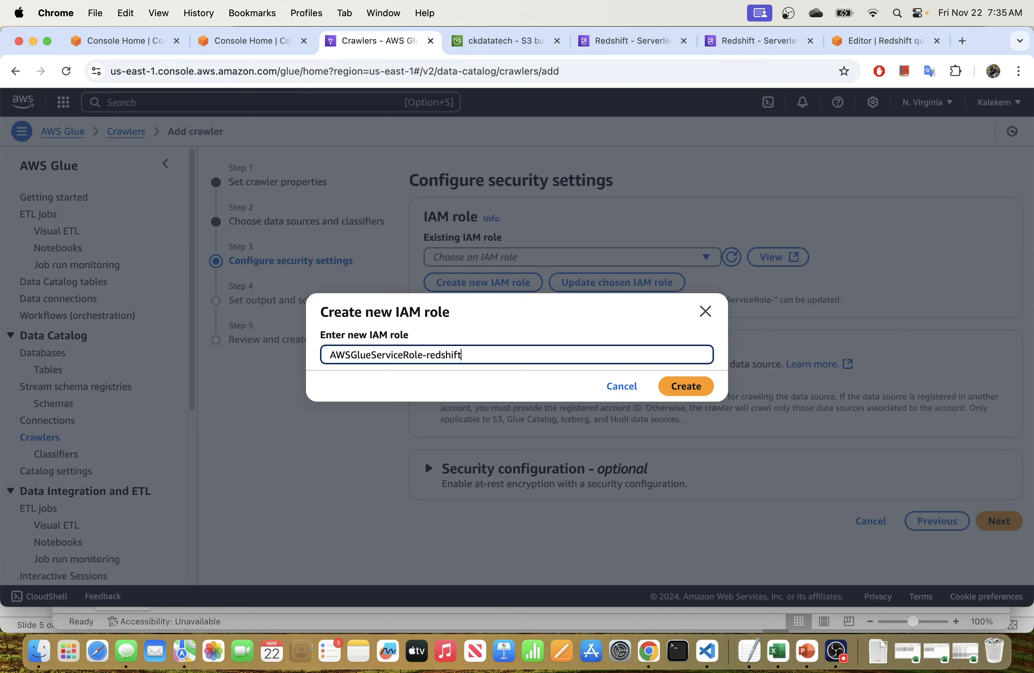
{"action": "type", "text": "redshift-s3-role"}
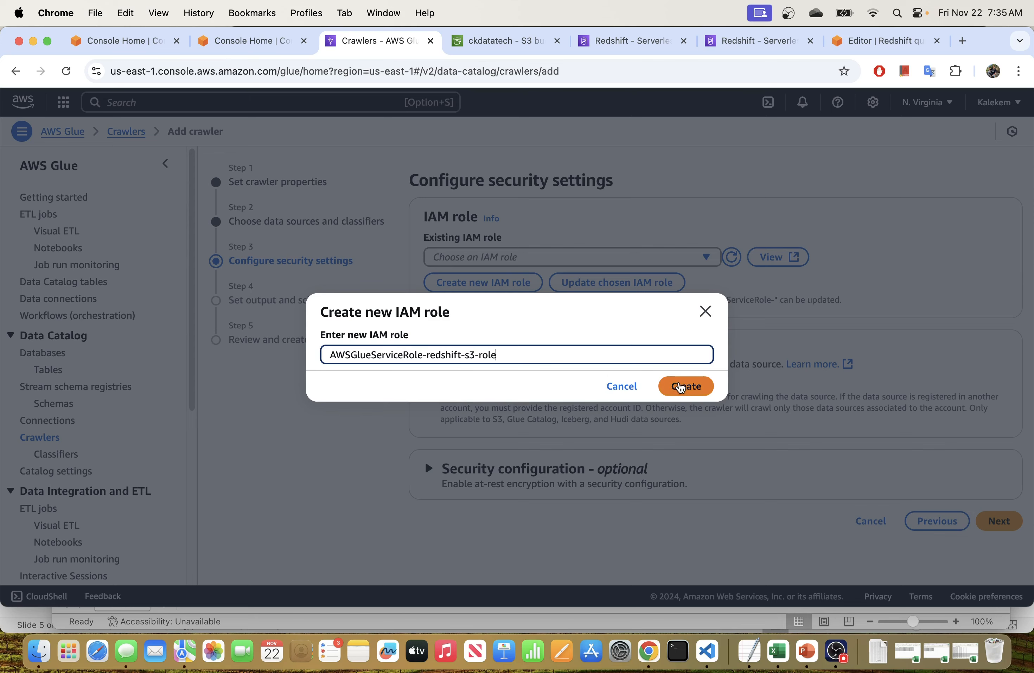
{"action": "left_click", "coordinate": [667, 384]}
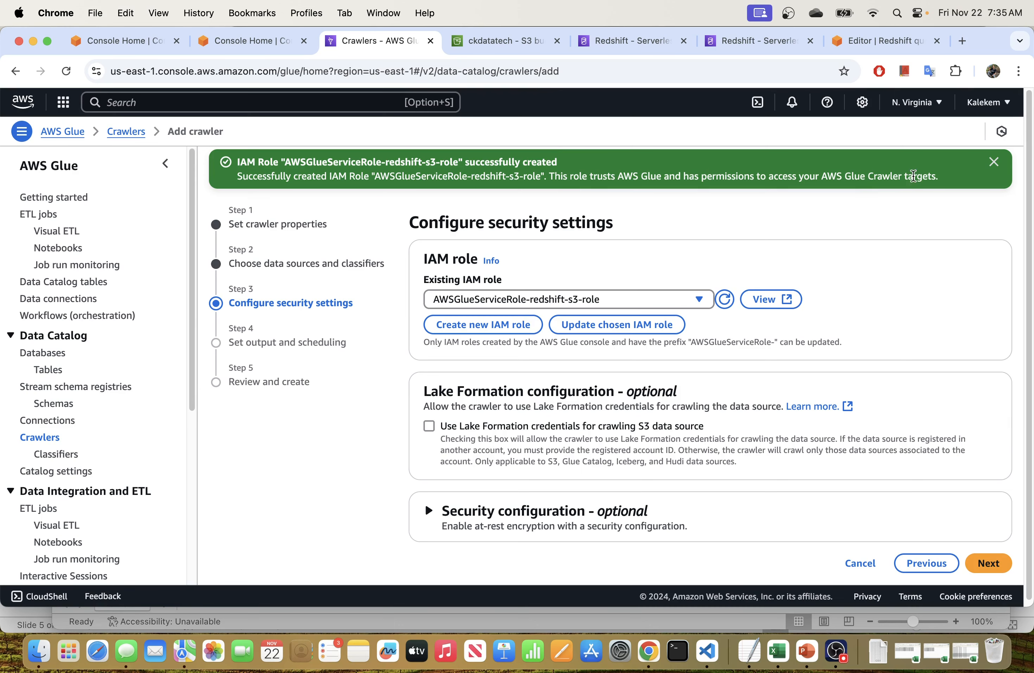
{"action": "left_click", "coordinate": [994, 164]}
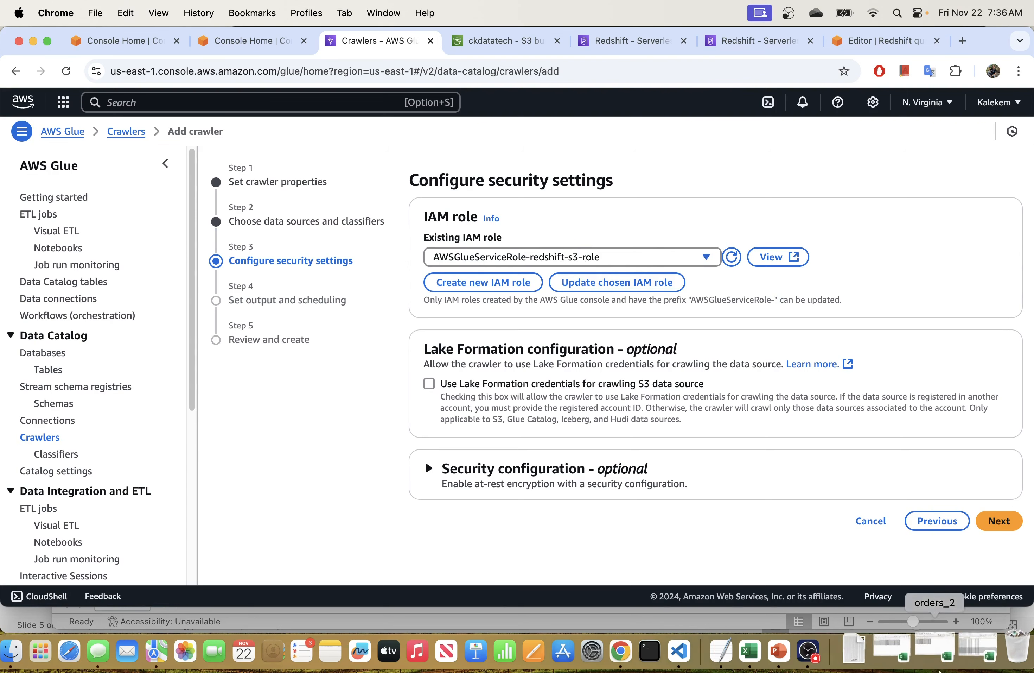
{"action": "left_click", "coordinate": [997, 523]}
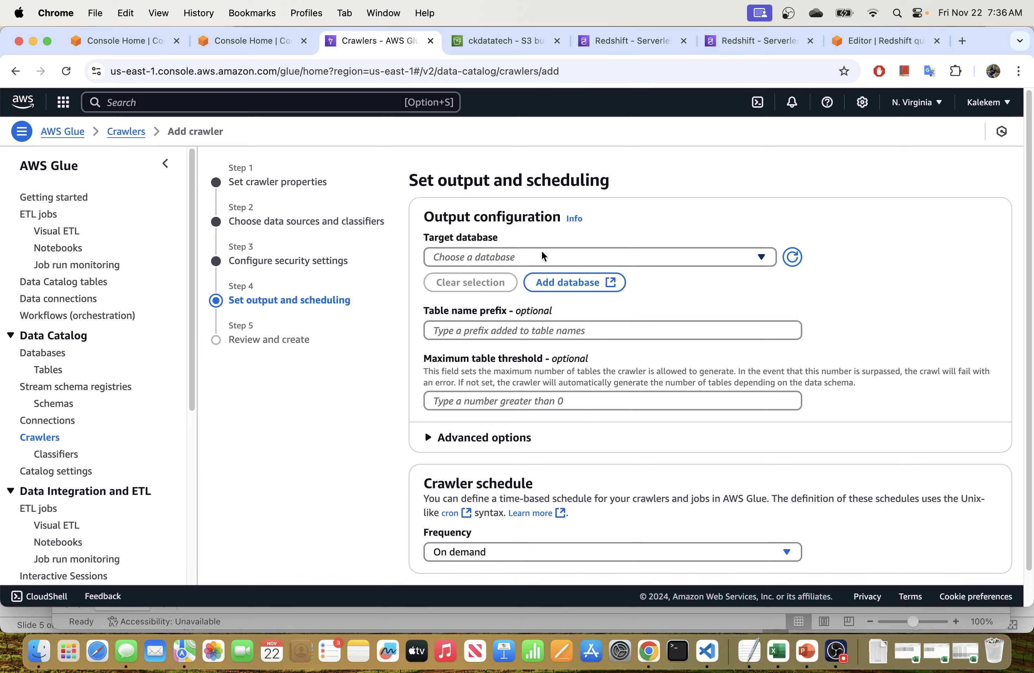
- Check the target database choices, open the Data Catalog databases in a separate browser tab, and create a database named orders_db
{"action": "left_click", "coordinate": [515, 257]}
{"action": "left_click", "coordinate": [701, 214]}
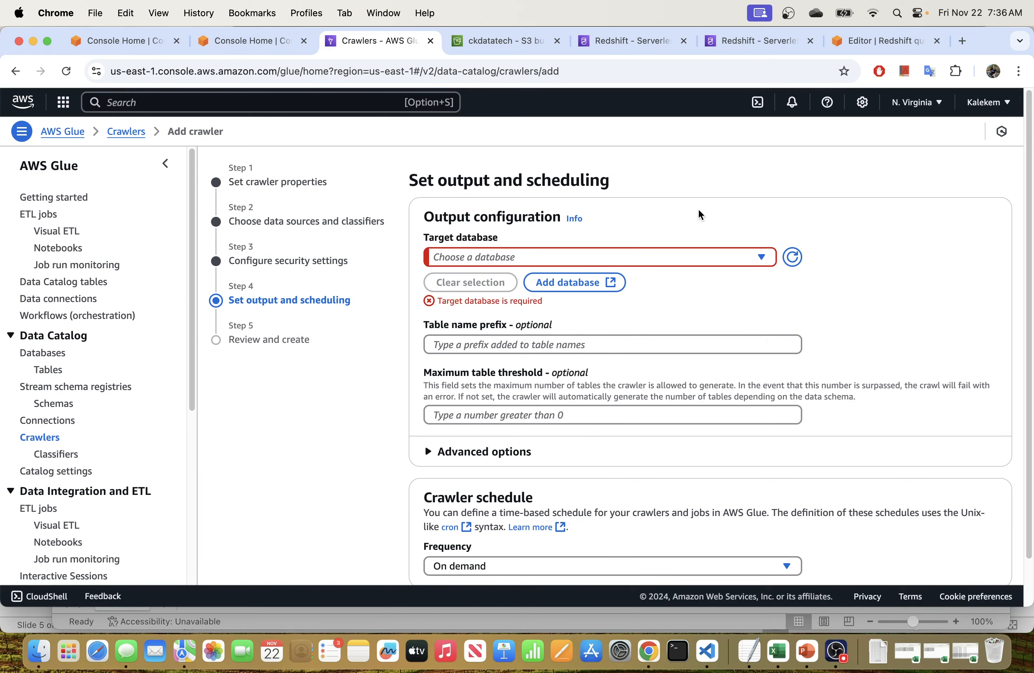
{"action": "left_click", "coordinate": [547, 261]}
{"action": "left_click", "coordinate": [551, 251]}
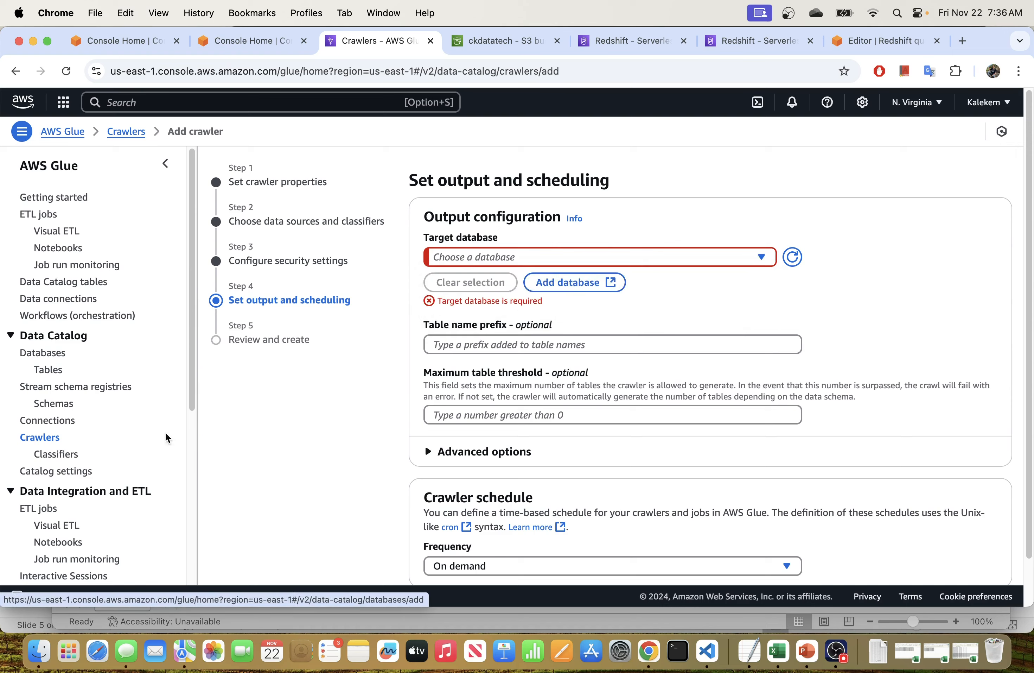
{"action": "right_click", "coordinate": [52, 358]}
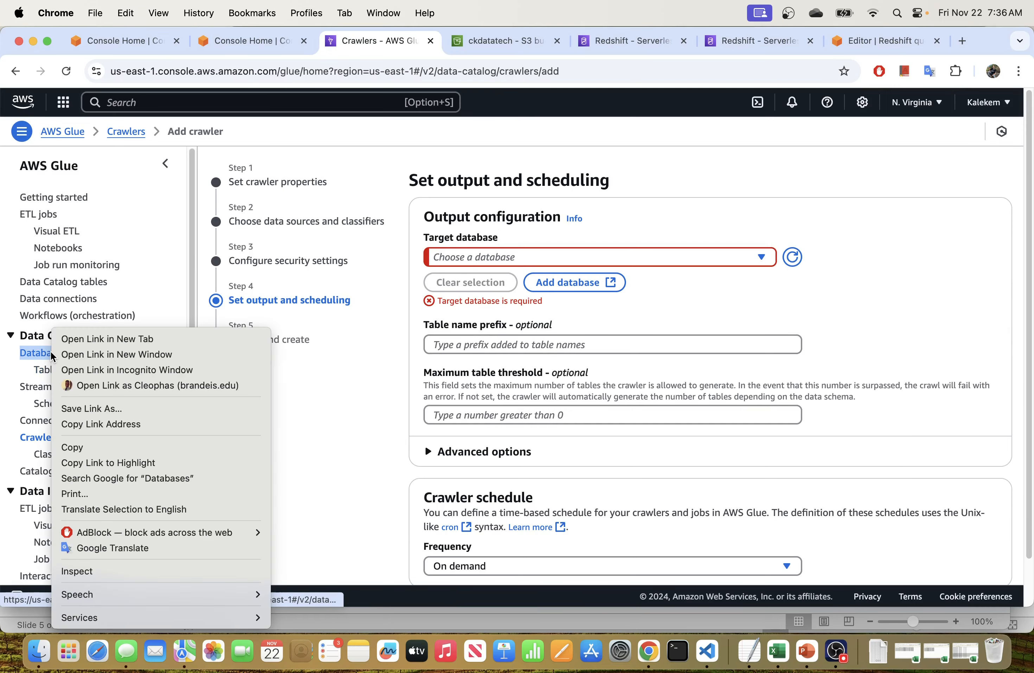
{"action": "left_click", "coordinate": [105, 340]}
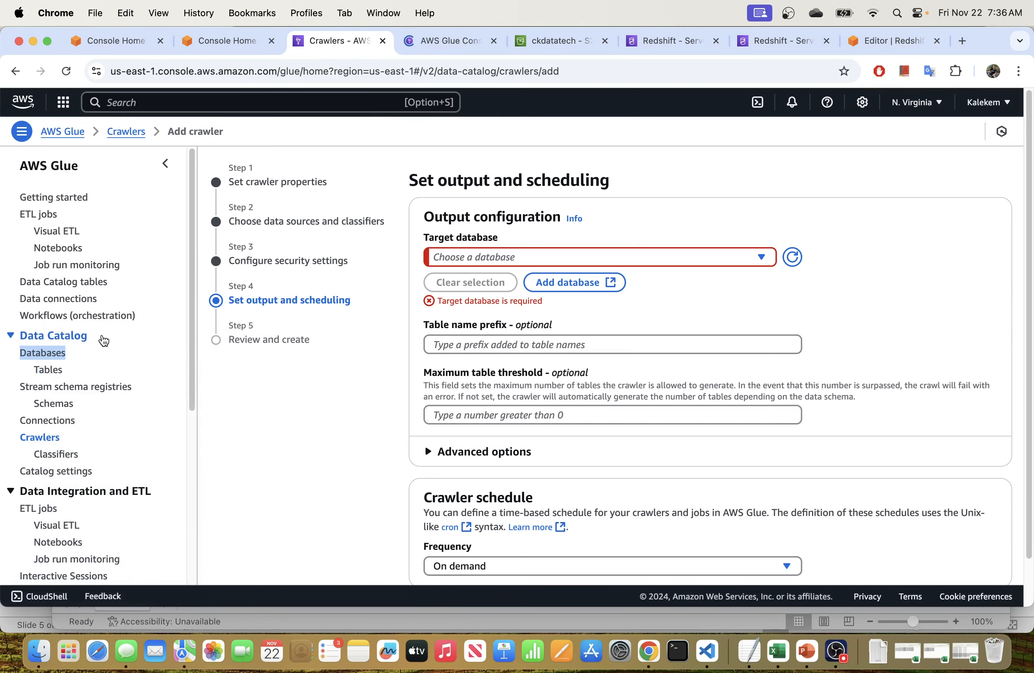
{"action": "left_click", "coordinate": [434, 38]}
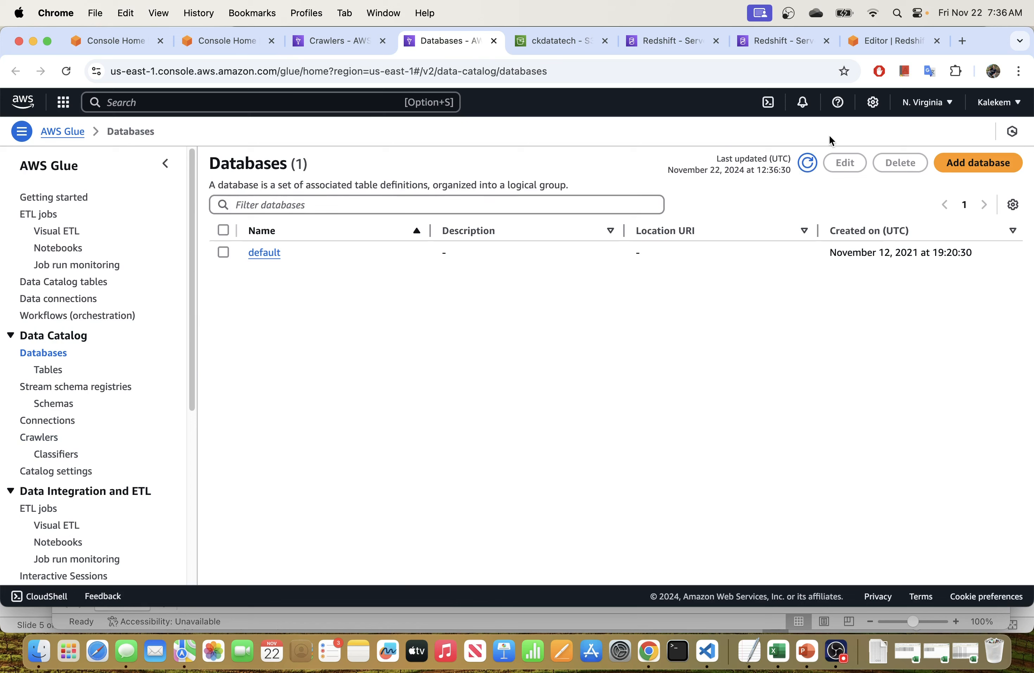
{"action": "left_click", "coordinate": [967, 162]}
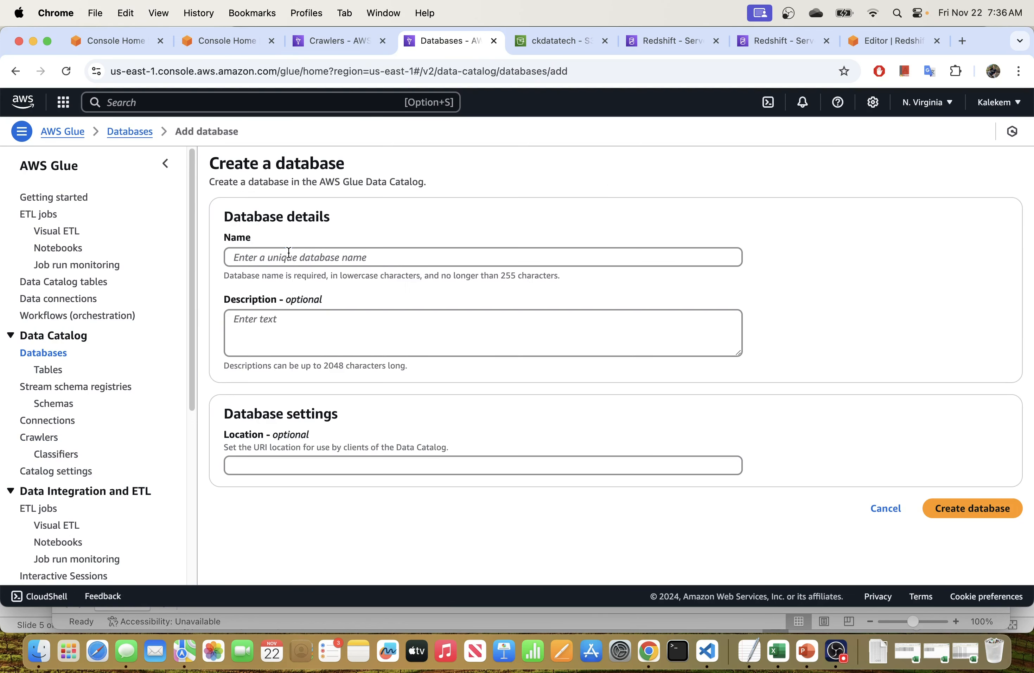
{"action": "left_click", "coordinate": [289, 253]}
{"action": "type", "text": "orde"}
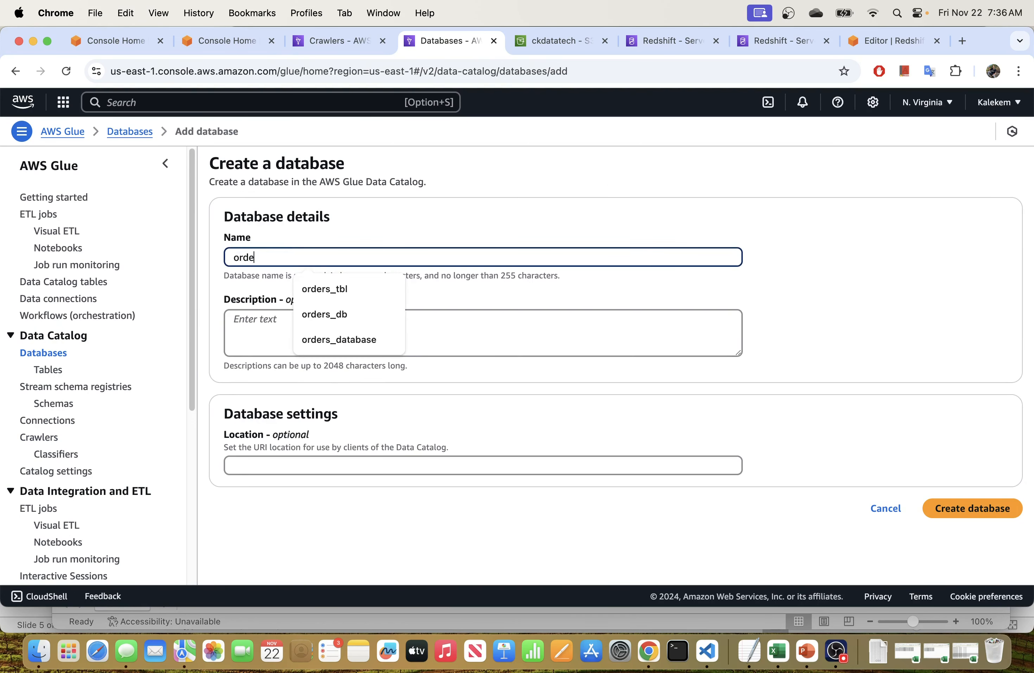
{"action": "type", "text": "rs_db"}
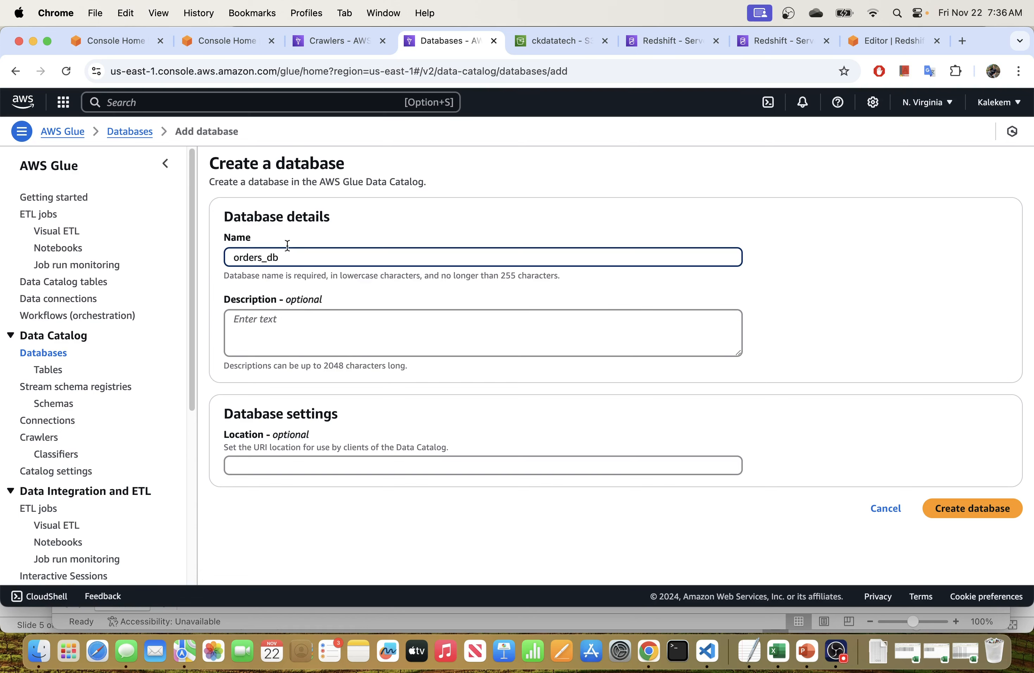
{"action": "left_click", "coordinate": [954, 514]}
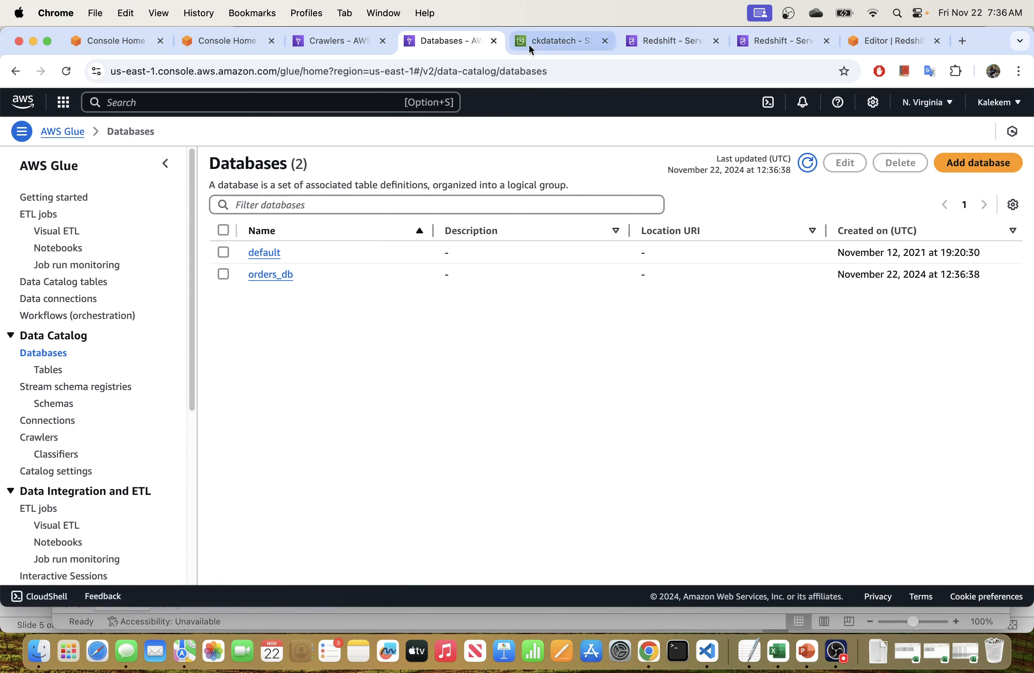
- Return to the crawler setup, refresh the database list, and set orders_db as the target database
{"action": "left_click", "coordinate": [331, 44]}
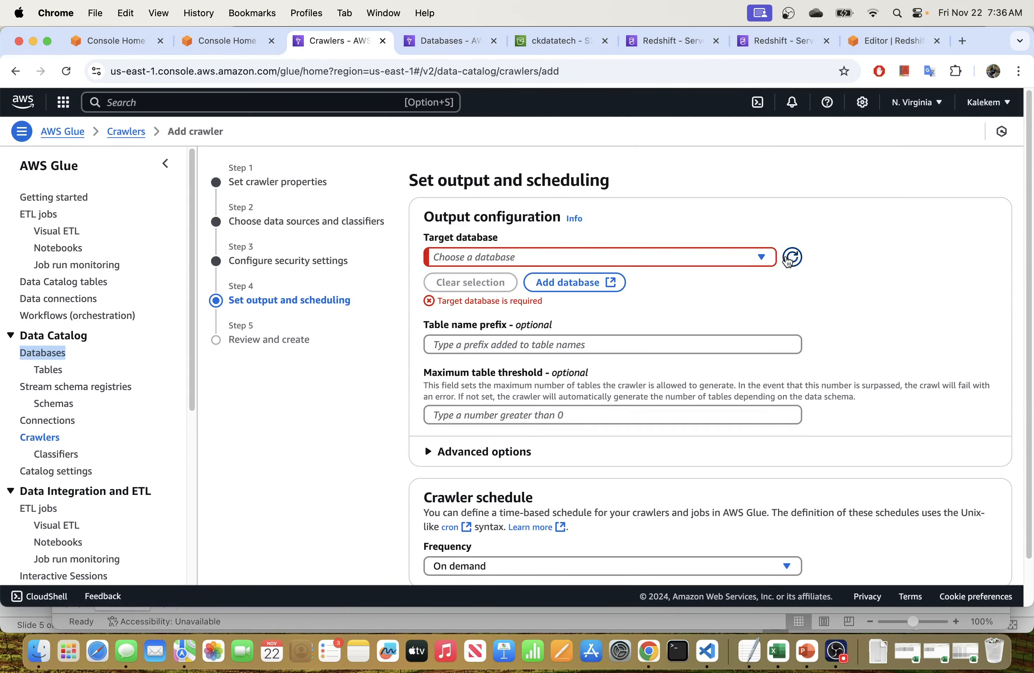
{"action": "left_click", "coordinate": [788, 259]}
{"action": "left_click", "coordinate": [555, 258]}
{"action": "left_click", "coordinate": [455, 318]}
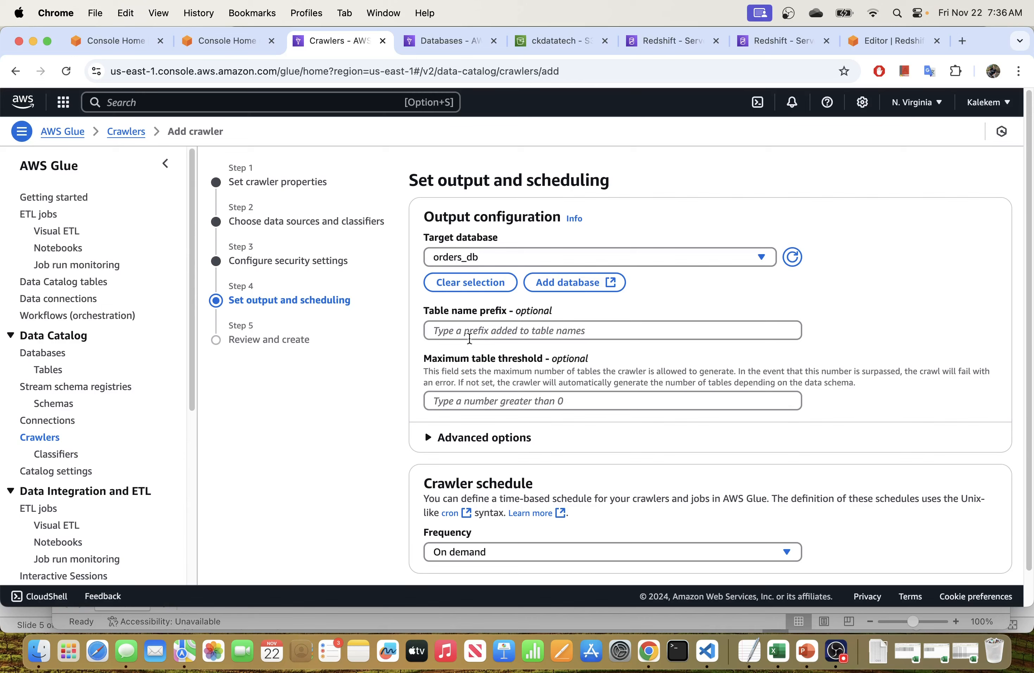
- Review the crawler's advanced output options, keep the schedule frequency On demand, and proceed to the final review
{"action": "scroll", "coordinate": [470, 338], "scroll_direction": "down", "scroll_amount": 2}
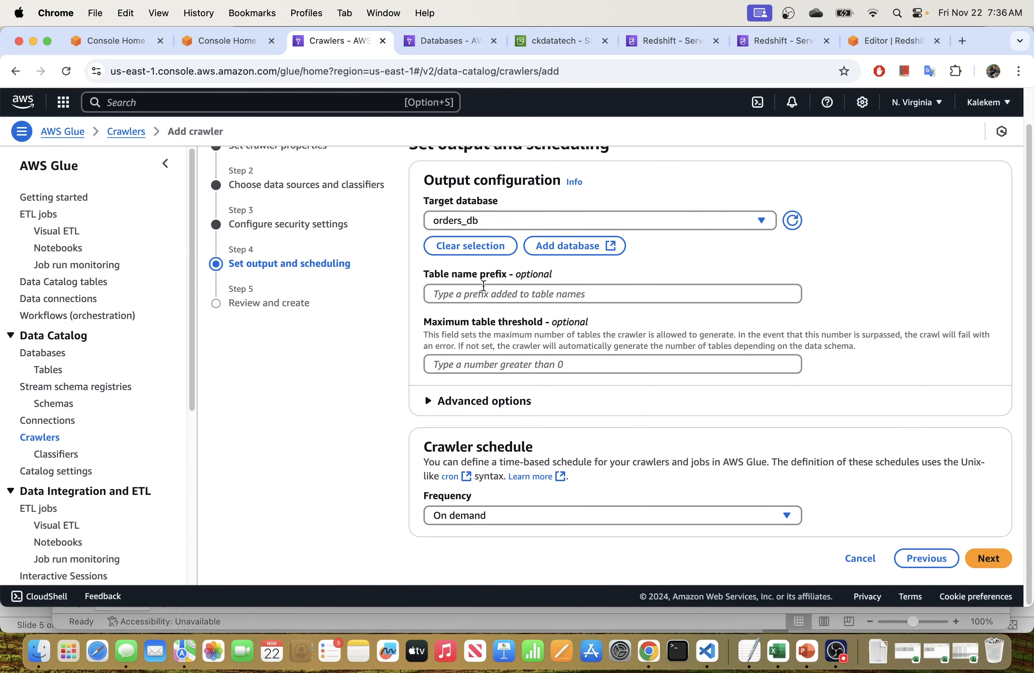
{"action": "left_click", "coordinate": [432, 403]}
{"action": "scroll", "coordinate": [434, 408], "scroll_direction": "down", "scroll_amount": 4}
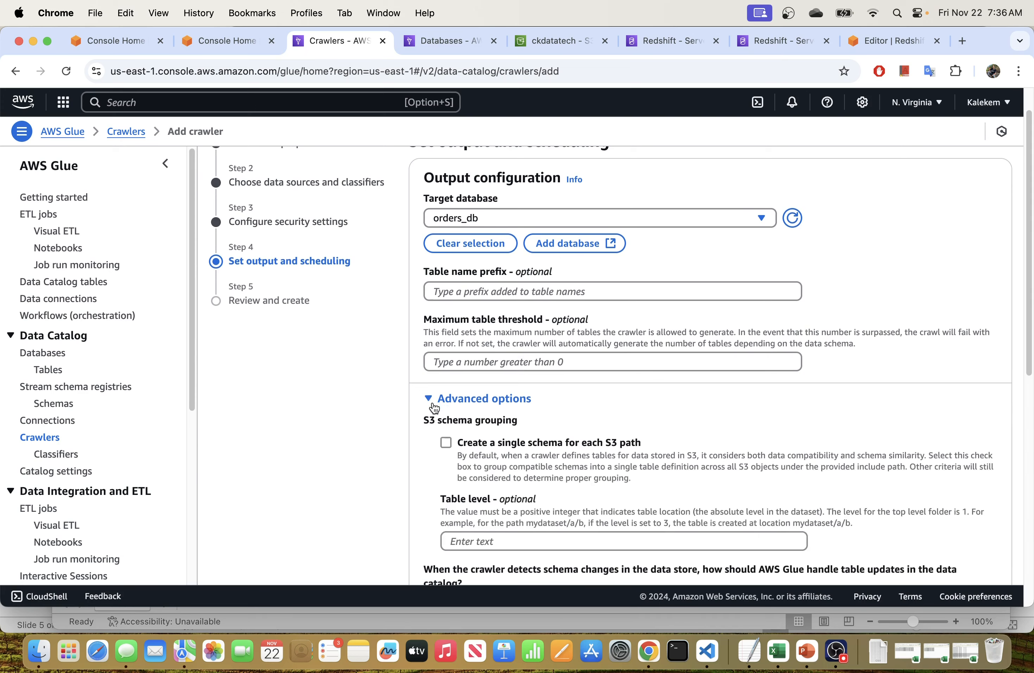
{"action": "scroll", "coordinate": [434, 407], "scroll_direction": "down", "scroll_amount": 8}
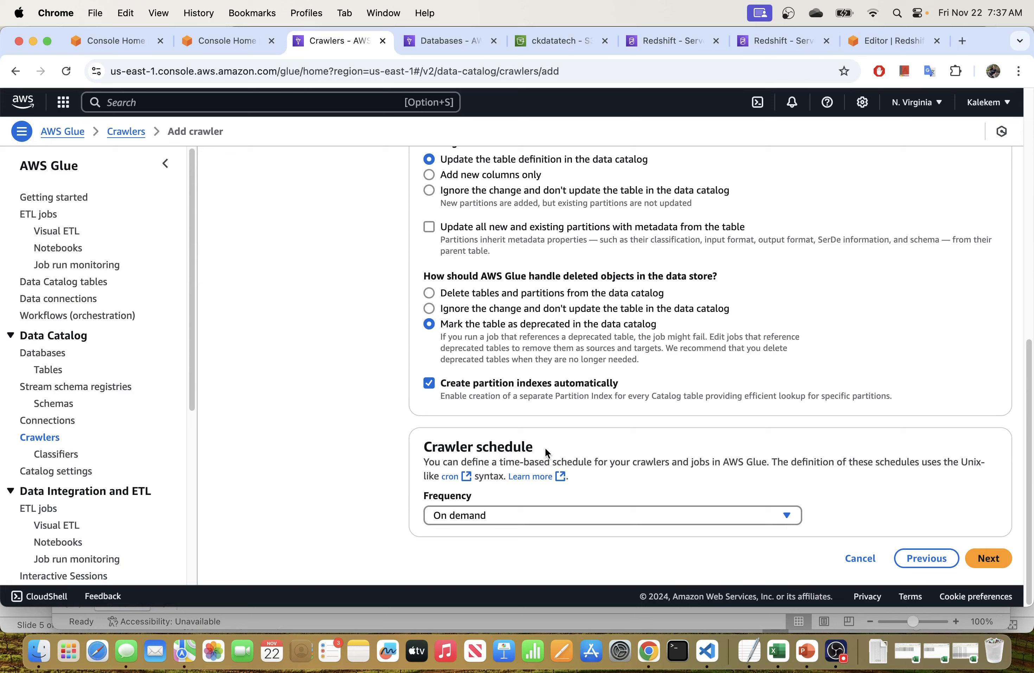
{"action": "left_click", "coordinate": [504, 520]}
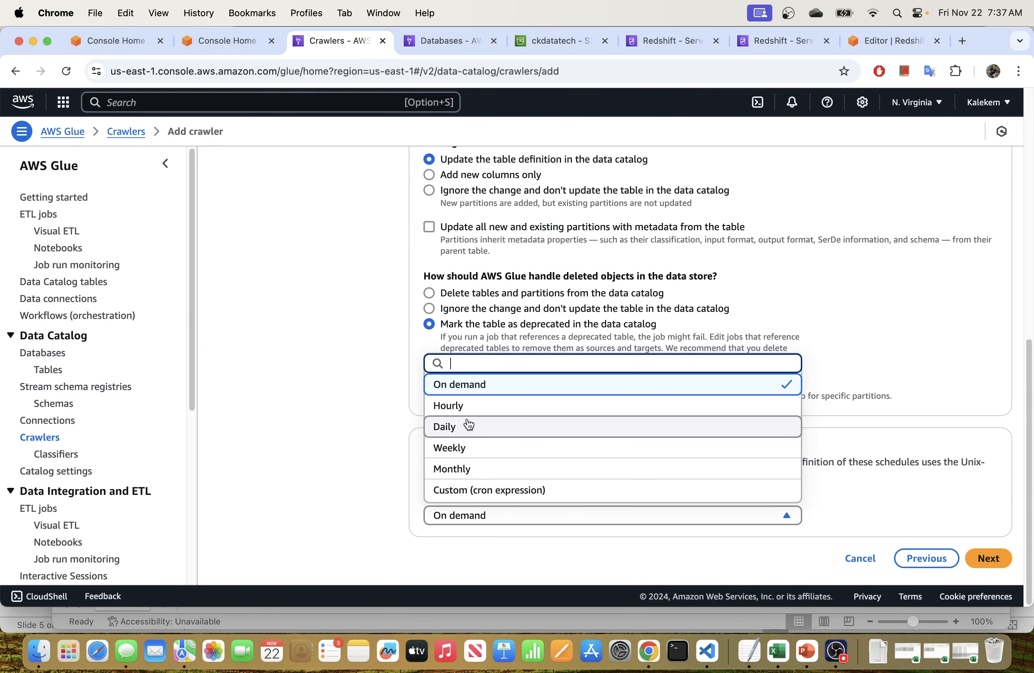
{"action": "left_click", "coordinate": [371, 477]}
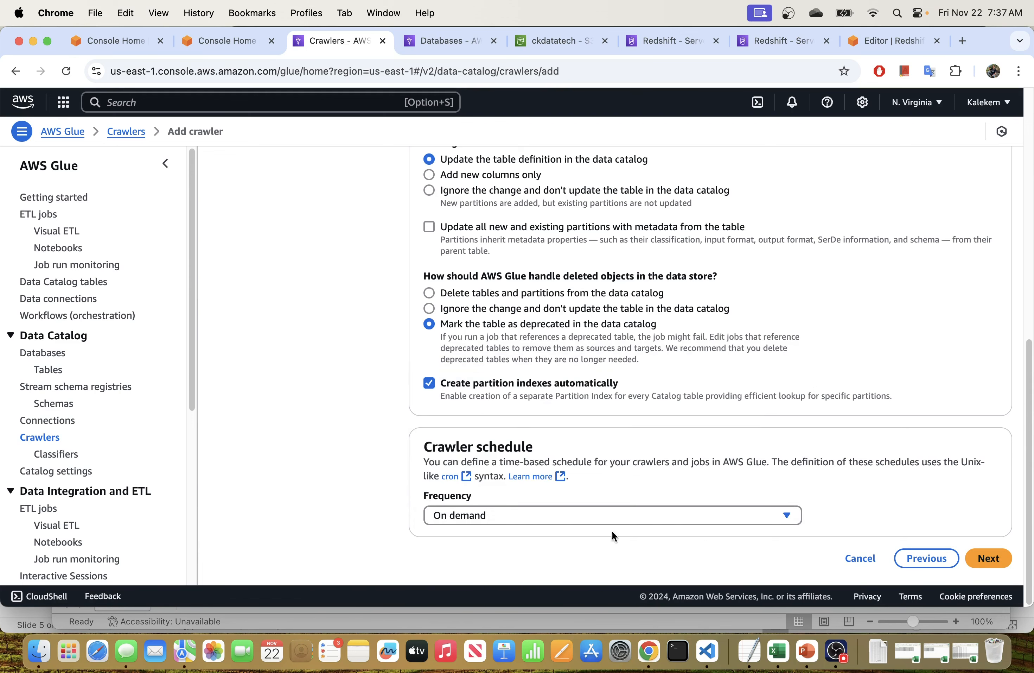
{"action": "left_click", "coordinate": [989, 558]}
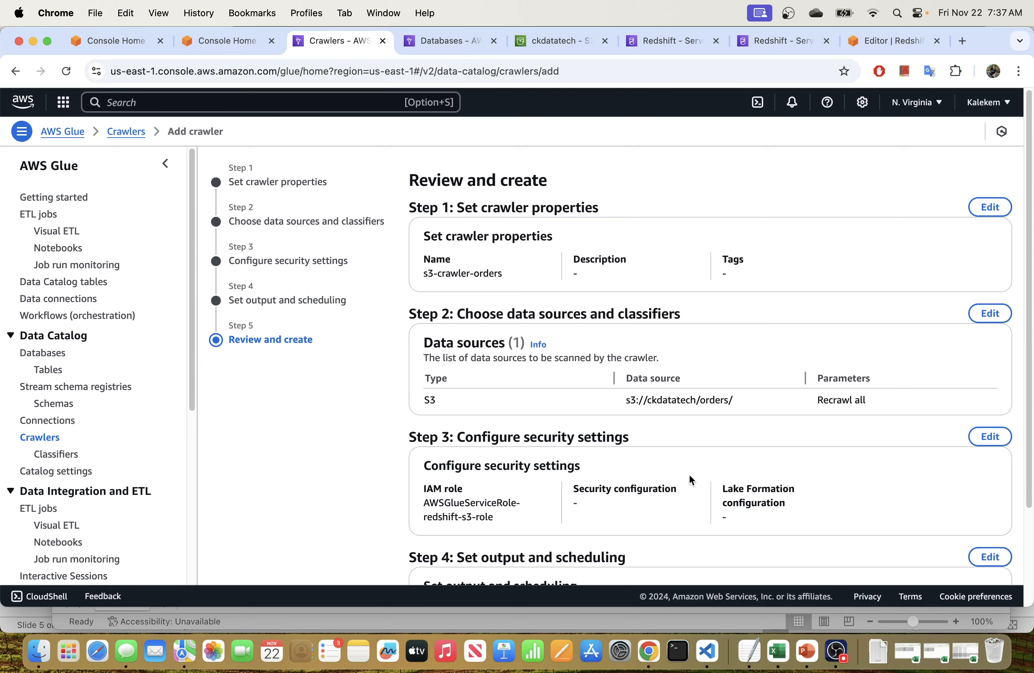
- Check the review summary and create the crawler s3-crawler-orders, dismissing the success notice
{"action": "scroll", "coordinate": [633, 463], "scroll_direction": "down", "scroll_amount": 3}
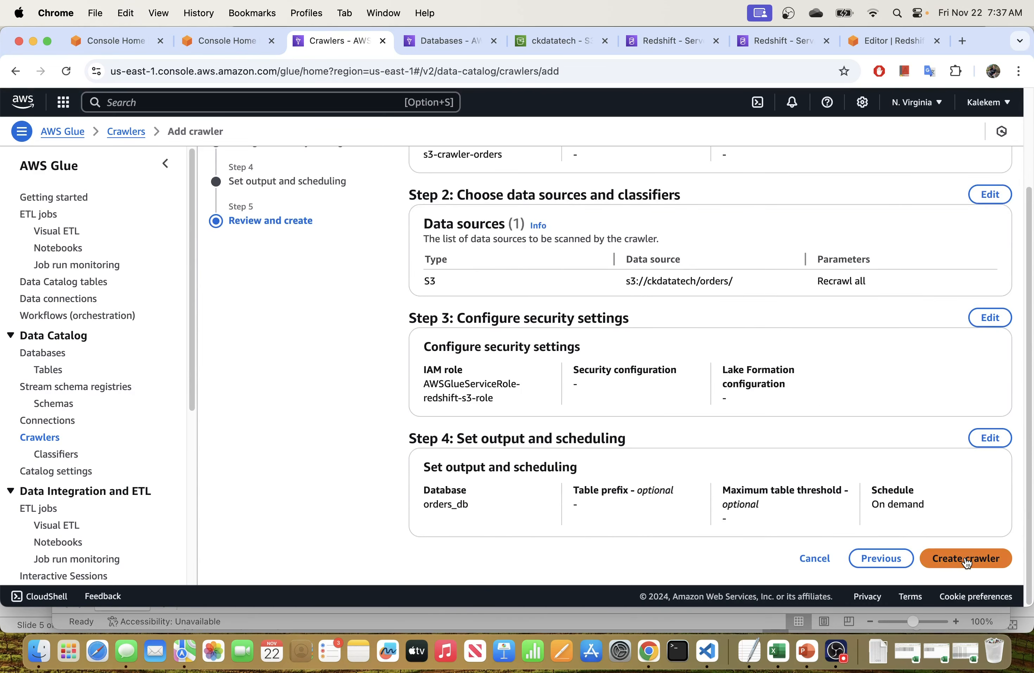
{"action": "left_click", "coordinate": [966, 559]}
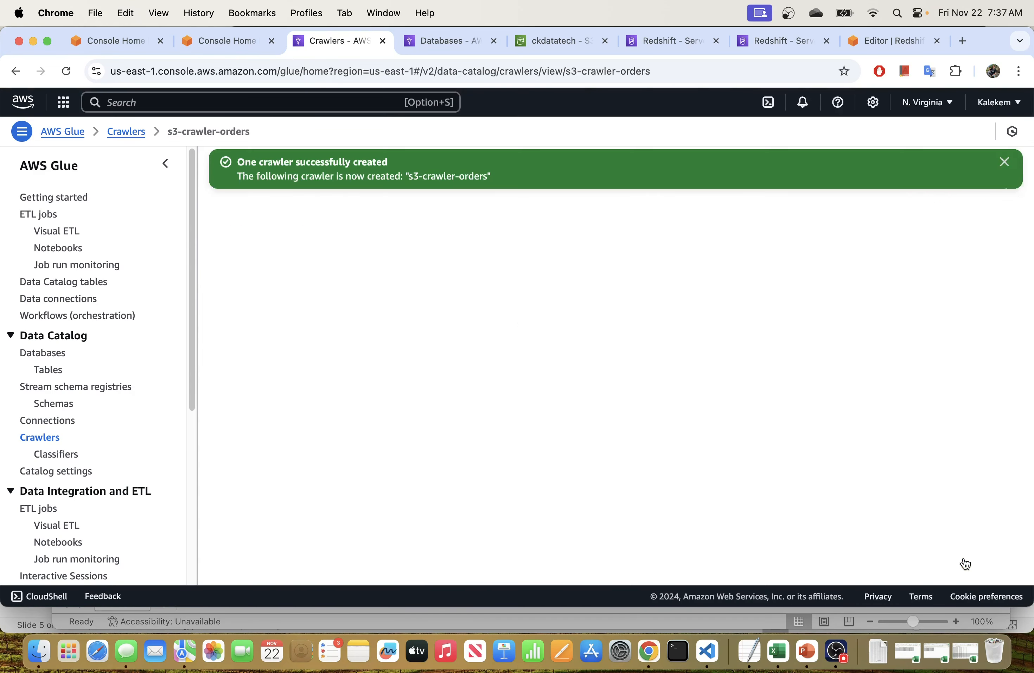
{"action": "left_click", "coordinate": [993, 170]}
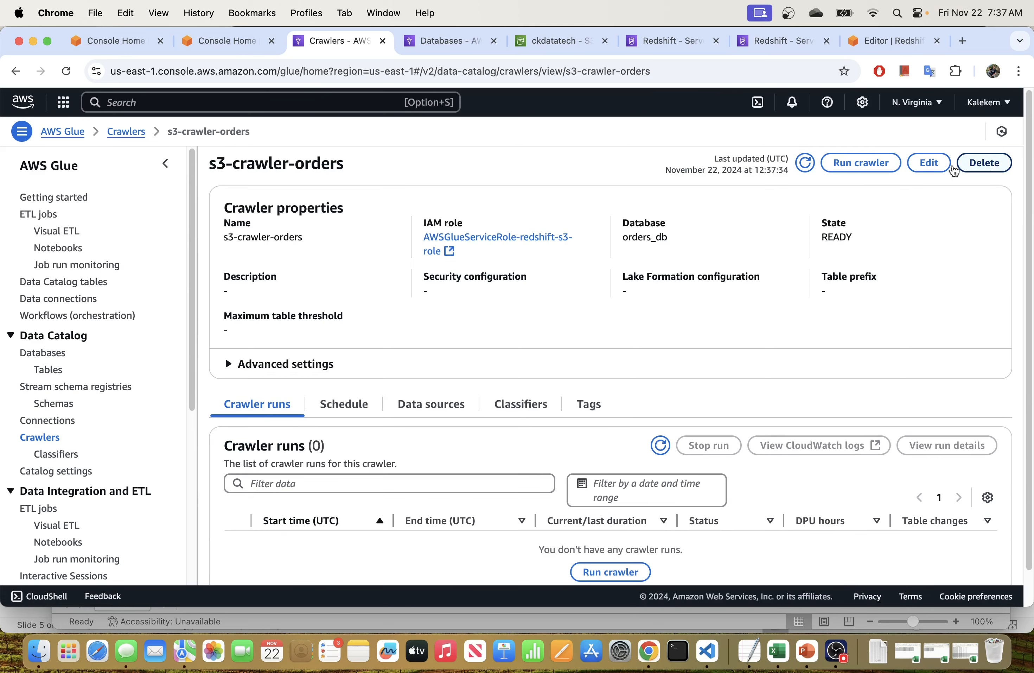
- Return to the crawlers list, refresh it, and run s3-crawler-orders
{"action": "left_click", "coordinate": [48, 440]}
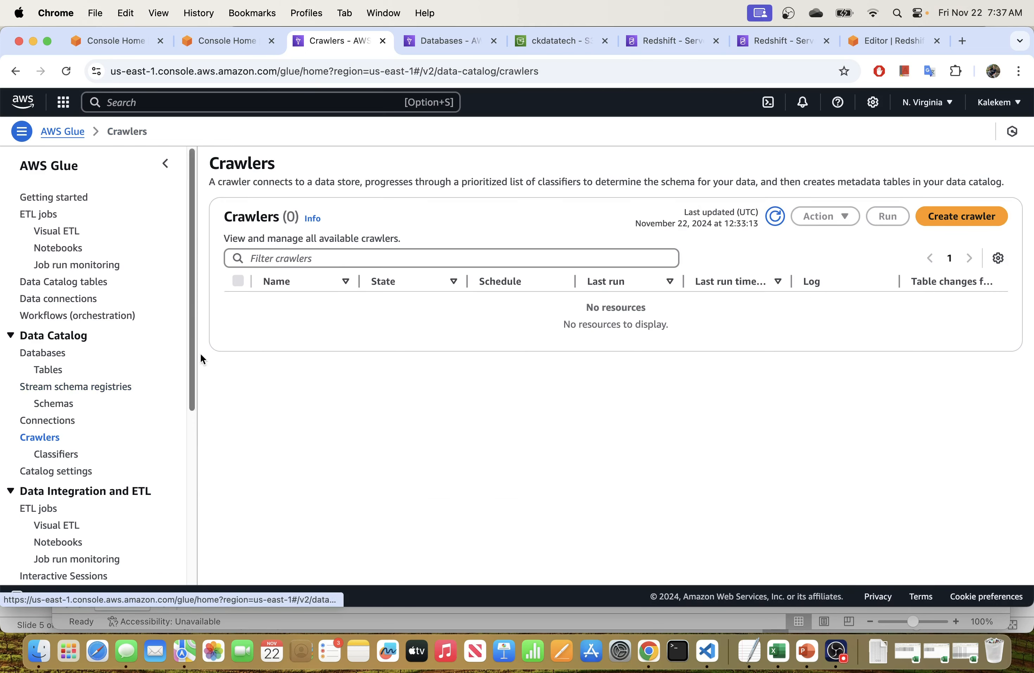
{"action": "left_click", "coordinate": [776, 216]}
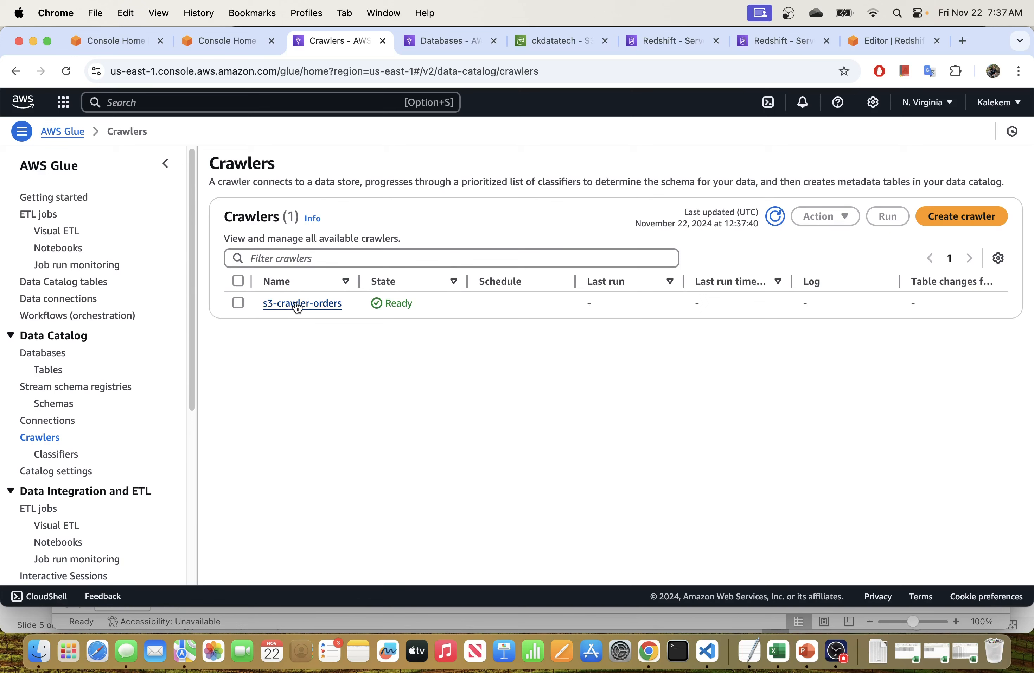
{"action": "left_click", "coordinate": [238, 302]}
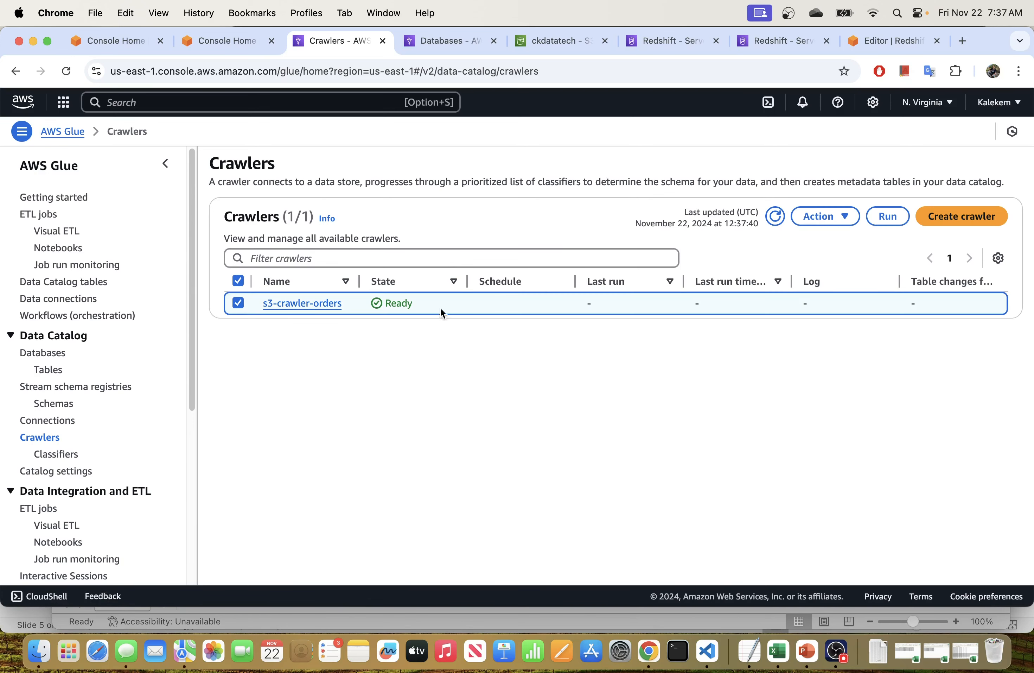
{"action": "left_click", "coordinate": [886, 223]}
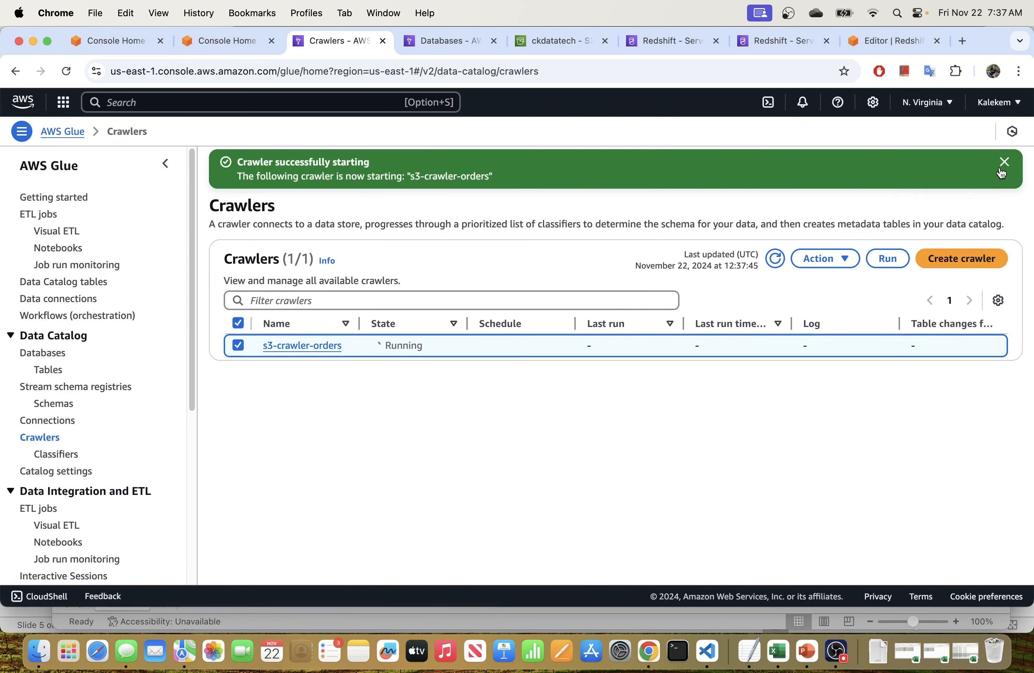
{"action": "left_click", "coordinate": [1005, 163]}
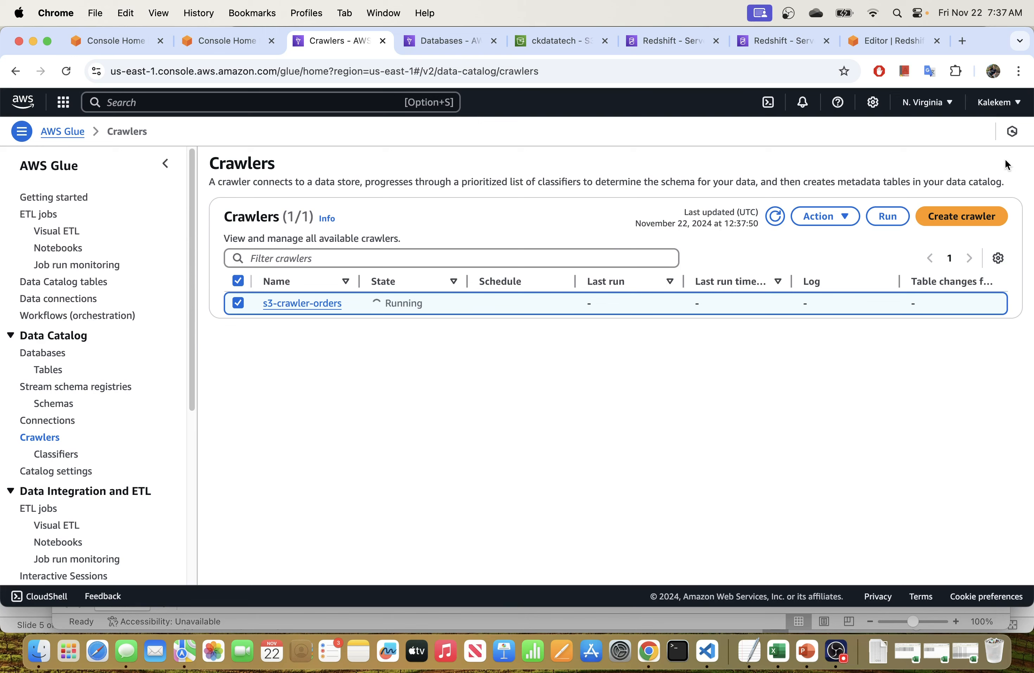
- Check the Data Catalog tables, then return to the crawlers list and dismiss the Apache Iceberg announcement
{"action": "left_click", "coordinate": [52, 372]}
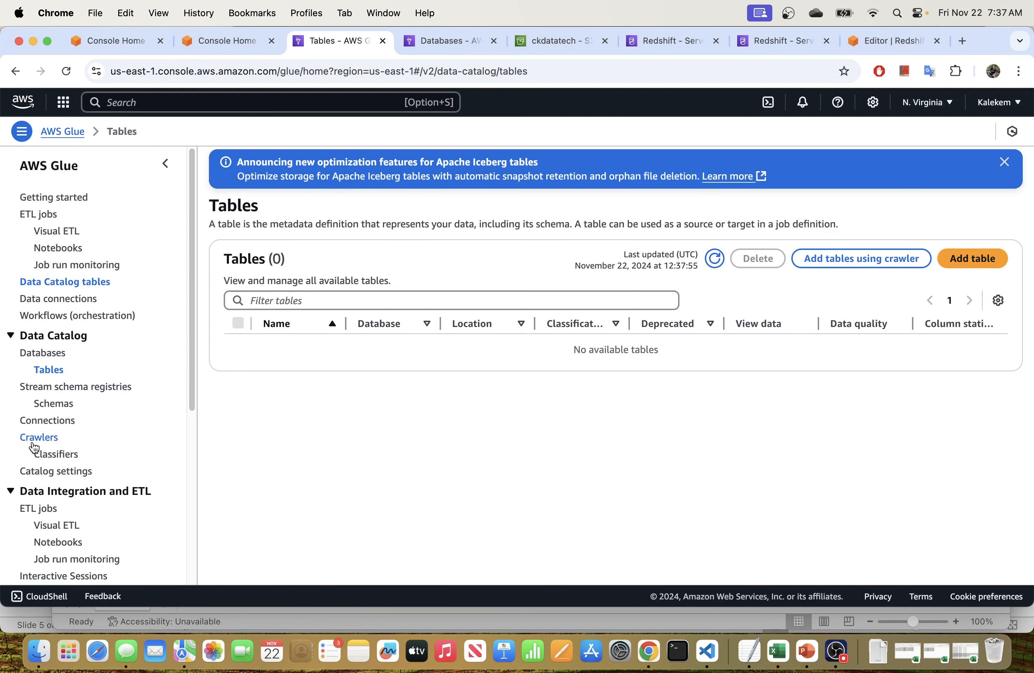
{"action": "left_click", "coordinate": [35, 438]}
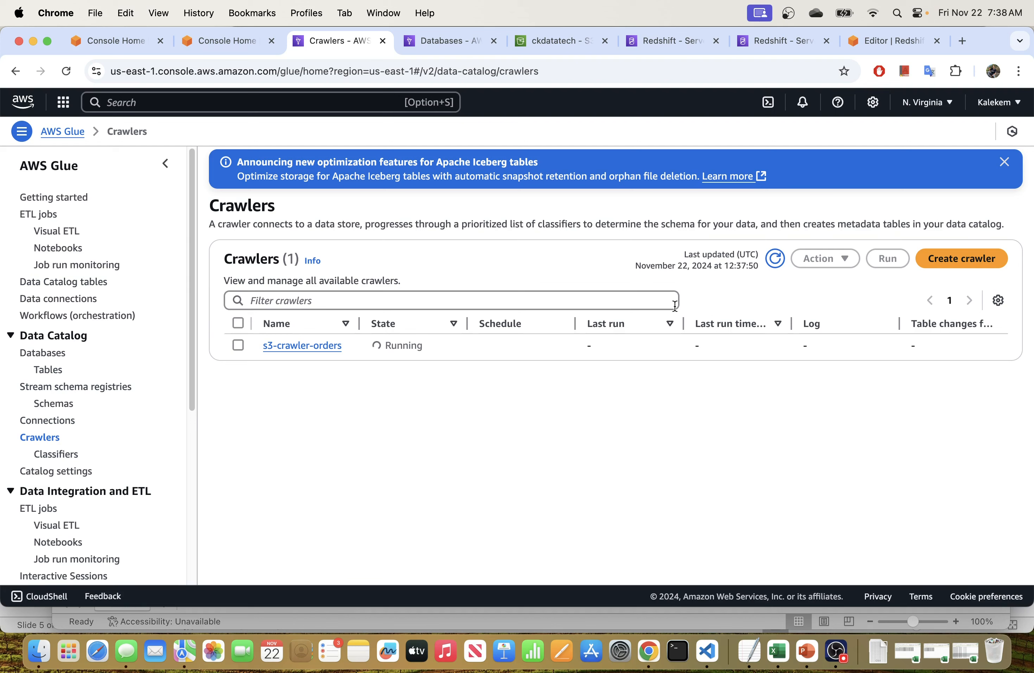
{"action": "left_click", "coordinate": [1004, 162]}
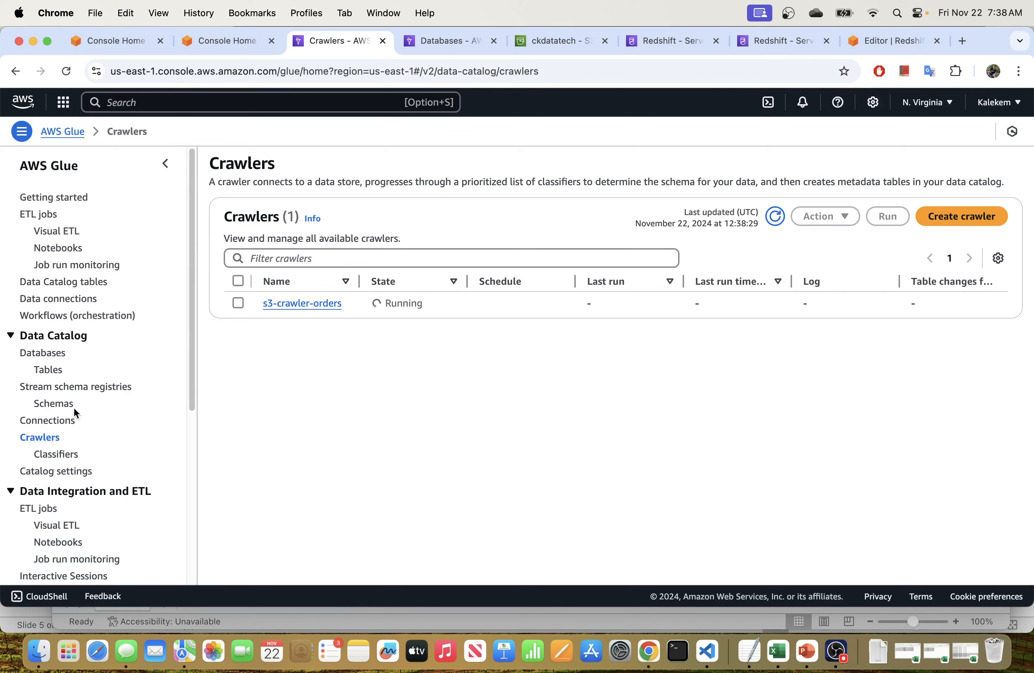
- Open the Glue connections page in a separate browser tab and start creating a new connection
{"action": "right_click", "coordinate": [60, 422]}
{"action": "left_click", "coordinate": [117, 338]}
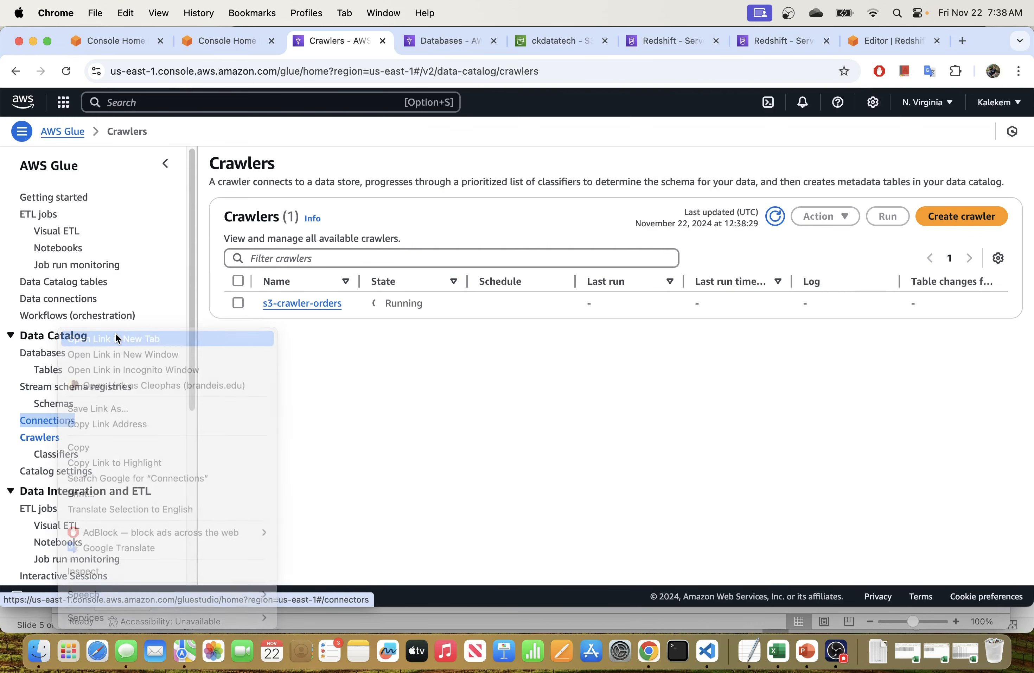
{"action": "left_click", "coordinate": [483, 40]}
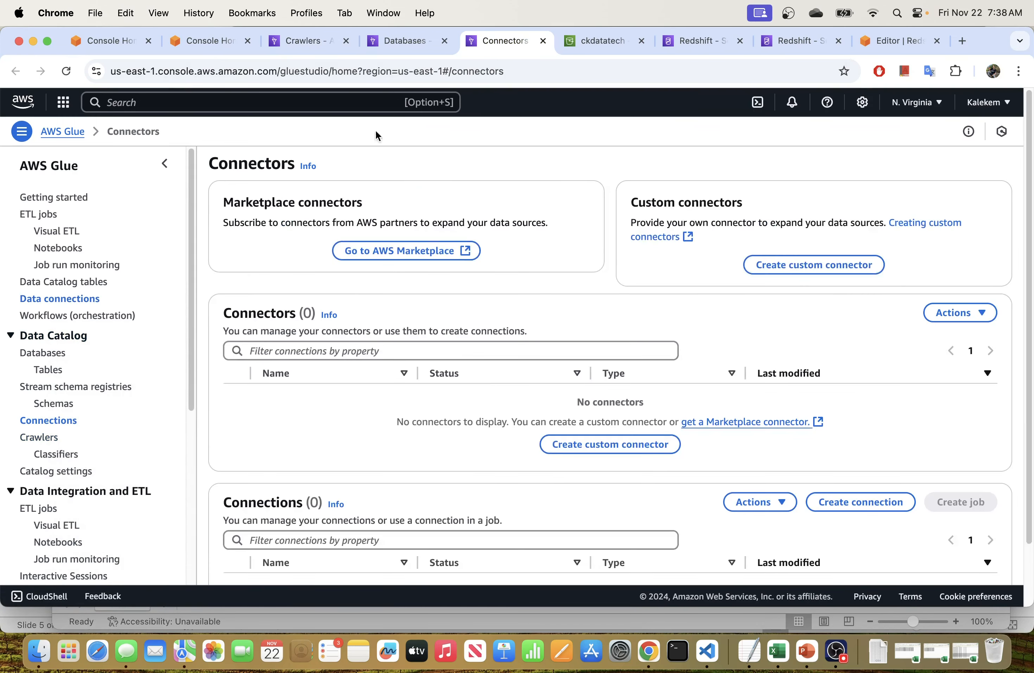
{"action": "scroll", "coordinate": [596, 282], "scroll_direction": "down", "scroll_amount": 3}
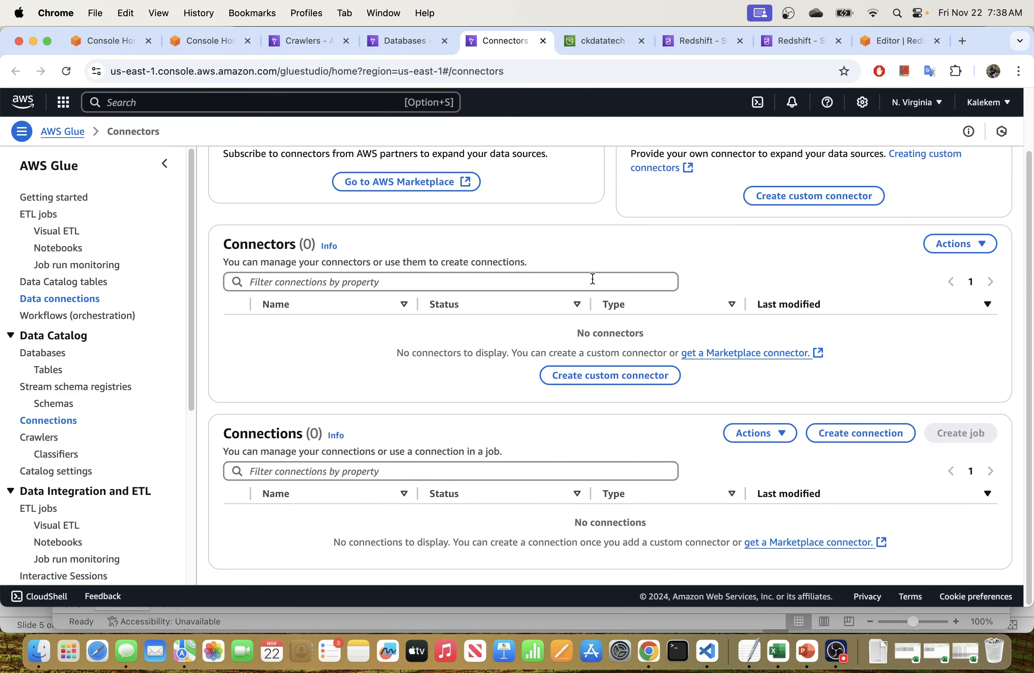
{"action": "left_click", "coordinate": [870, 434]}
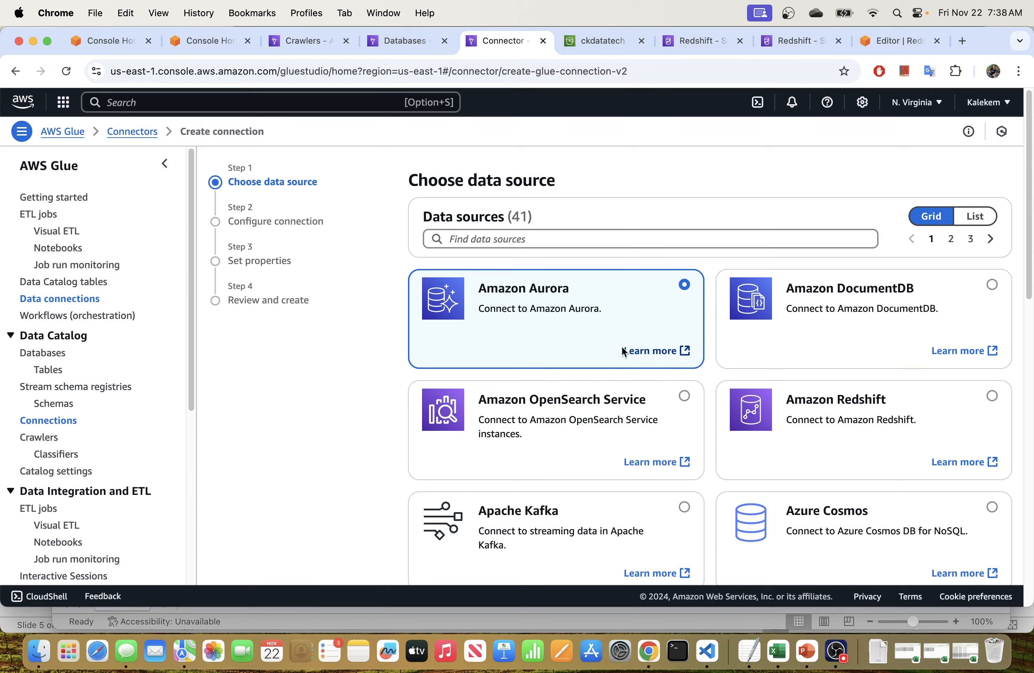
- Browse the available data sources, choose Amazon Redshift for the connection, and proceed to the connection details
{"action": "scroll", "coordinate": [568, 339], "scroll_direction": "down", "scroll_amount": 5}
{"action": "scroll", "coordinate": [568, 340], "scroll_direction": "down", "scroll_amount": 10}
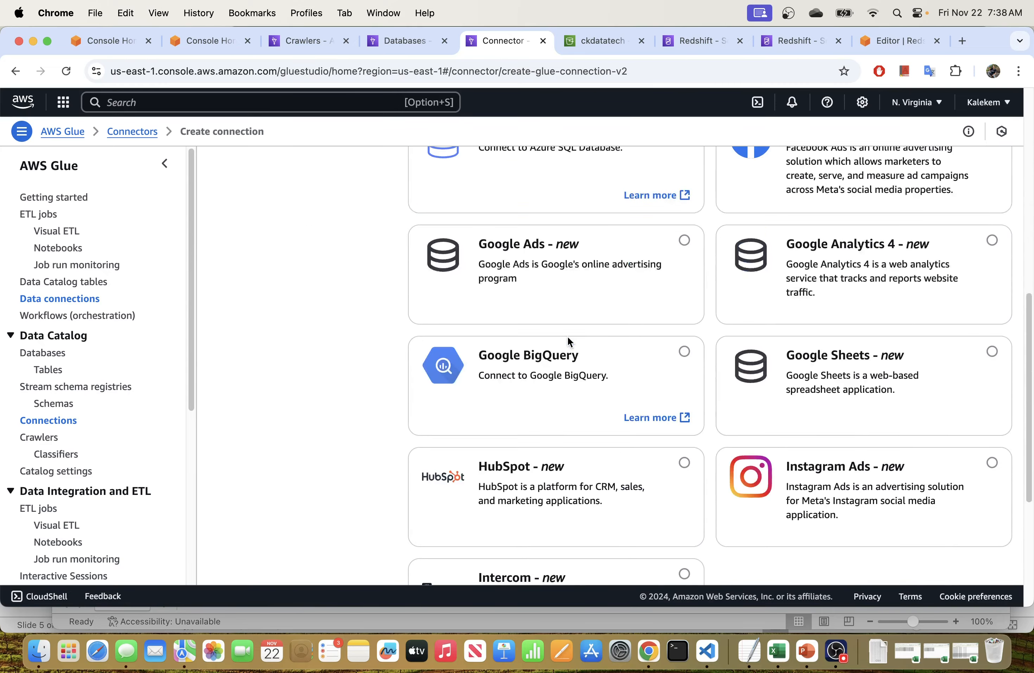
{"action": "scroll", "coordinate": [569, 342], "scroll_direction": "up", "scroll_amount": 8}
{"action": "scroll", "coordinate": [551, 442], "scroll_direction": "down", "scroll_amount": 4}
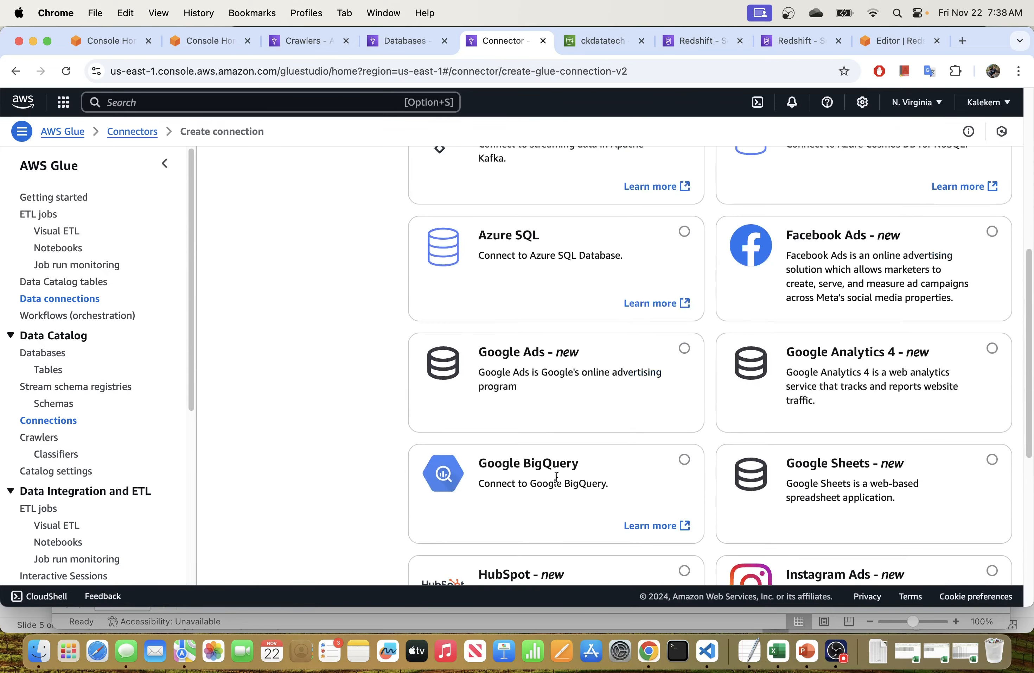
{"action": "scroll", "coordinate": [704, 396], "scroll_direction": "down", "scroll_amount": 2}
{"action": "scroll", "coordinate": [669, 398], "scroll_direction": "up", "scroll_amount": 9}
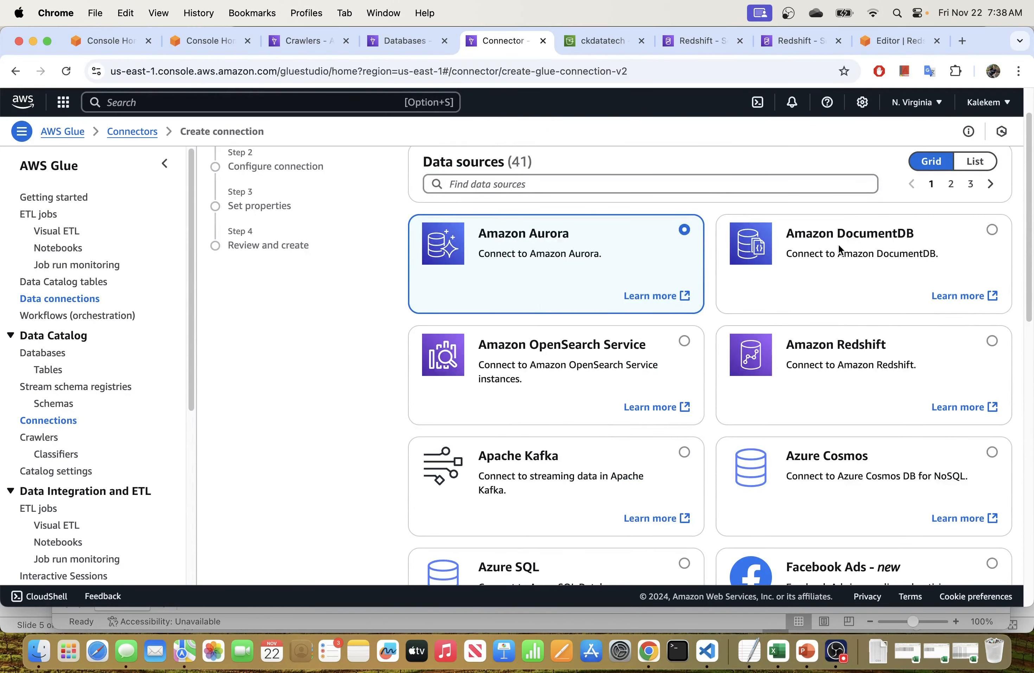
{"action": "scroll", "coordinate": [817, 356], "scroll_direction": "down", "scroll_amount": 15}
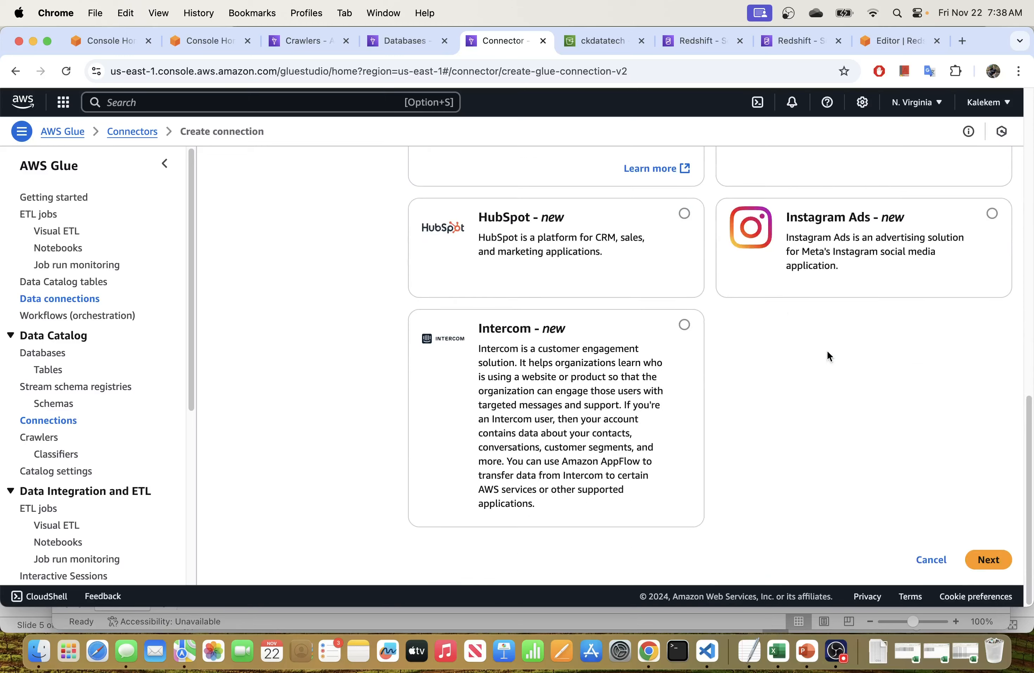
{"action": "left_click", "coordinate": [989, 560]}
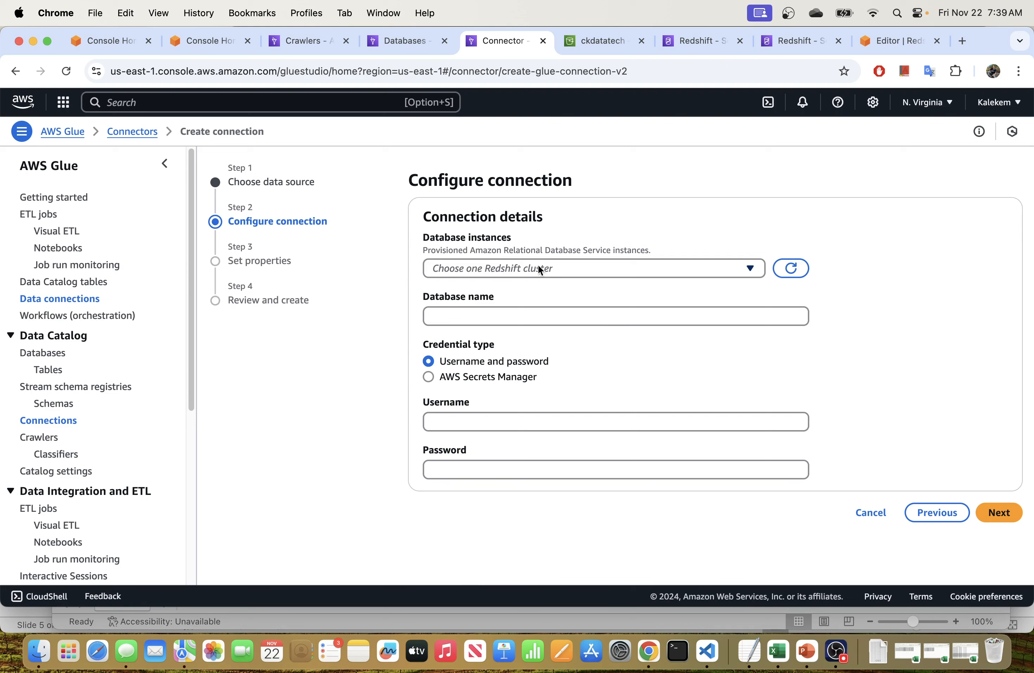
- Select the serverless dev-namespace as the connection's Redshift database instance and go to the database name
{"action": "left_click", "coordinate": [530, 267]}
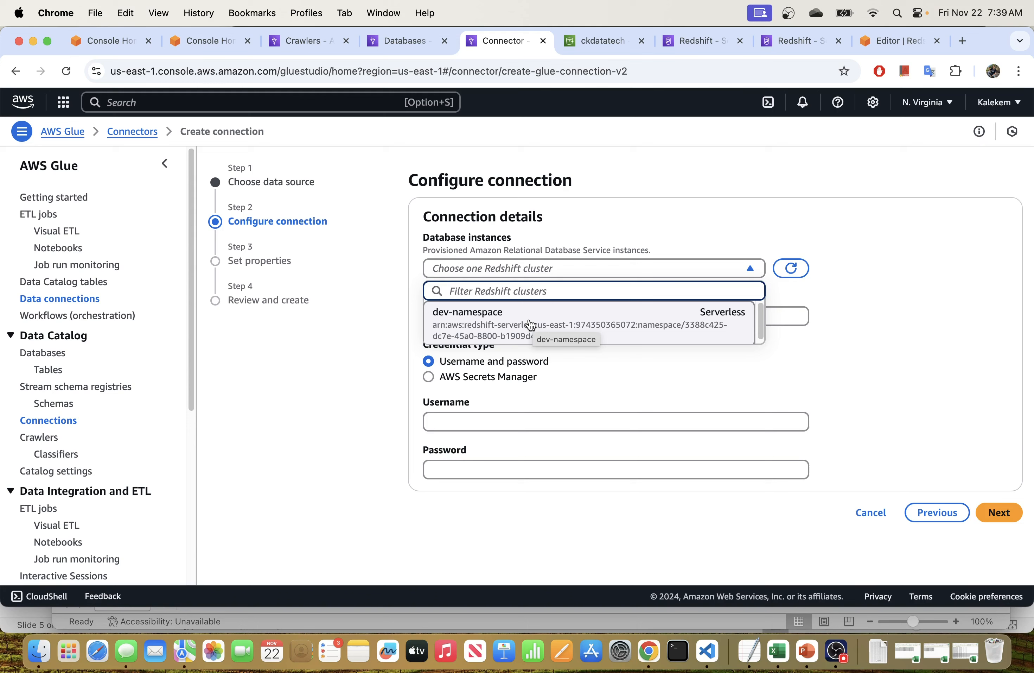
{"action": "left_click", "coordinate": [469, 322]}
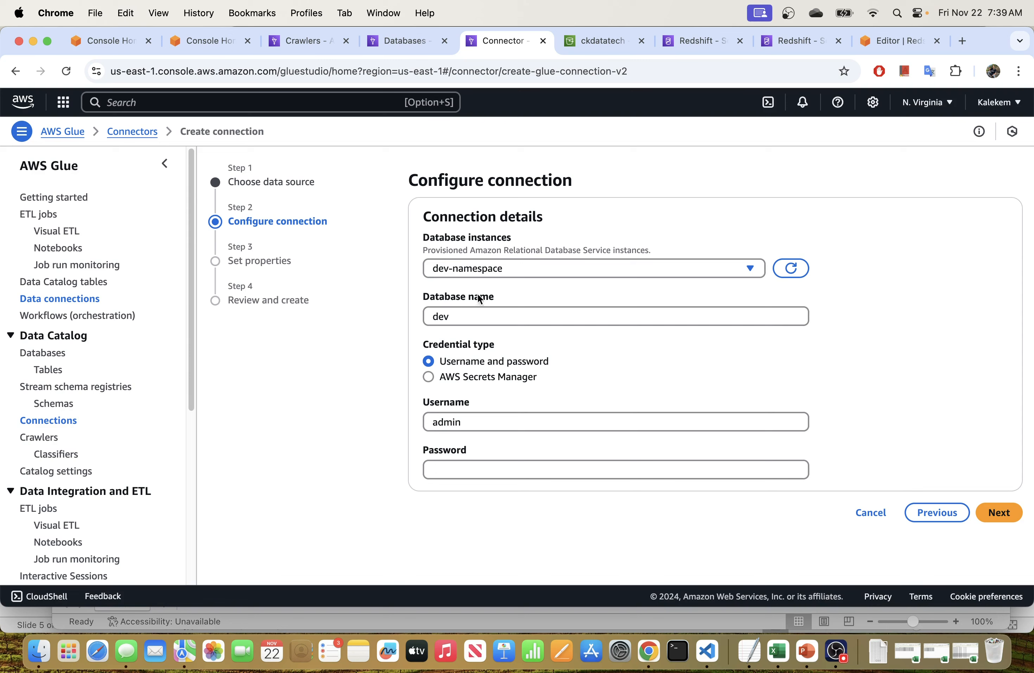
{"action": "left_click", "coordinate": [514, 267]}
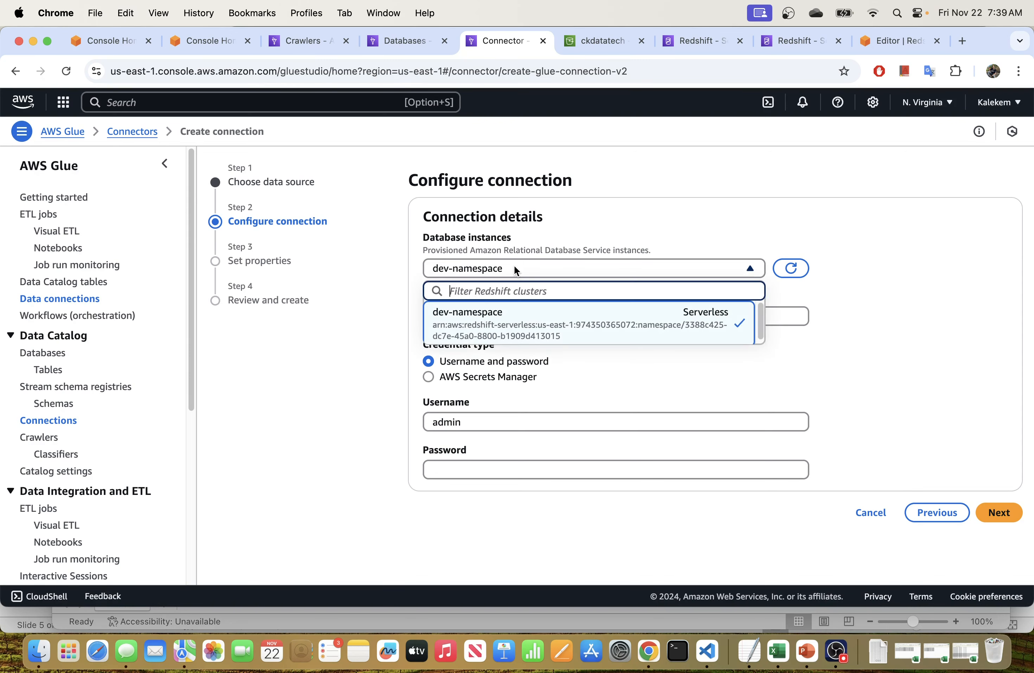
{"action": "left_click", "coordinate": [545, 246]}
{"action": "left_click", "coordinate": [474, 317]}
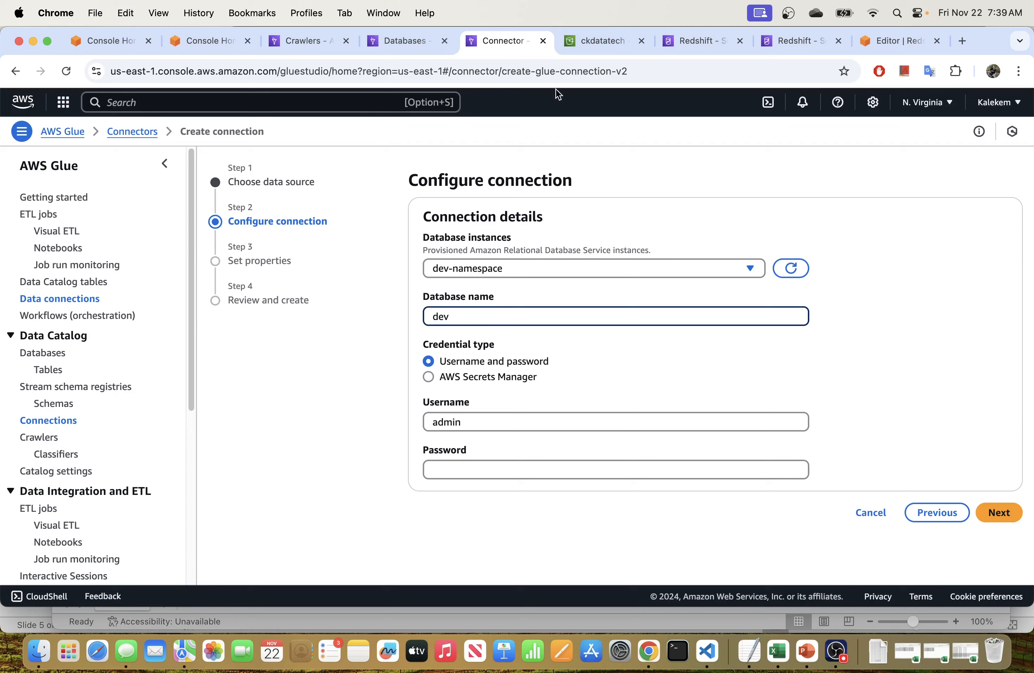
- Look up the database in the Redshift query editor, return to the connection form, and set the database name to demo_db
{"action": "left_click", "coordinate": [871, 41]}
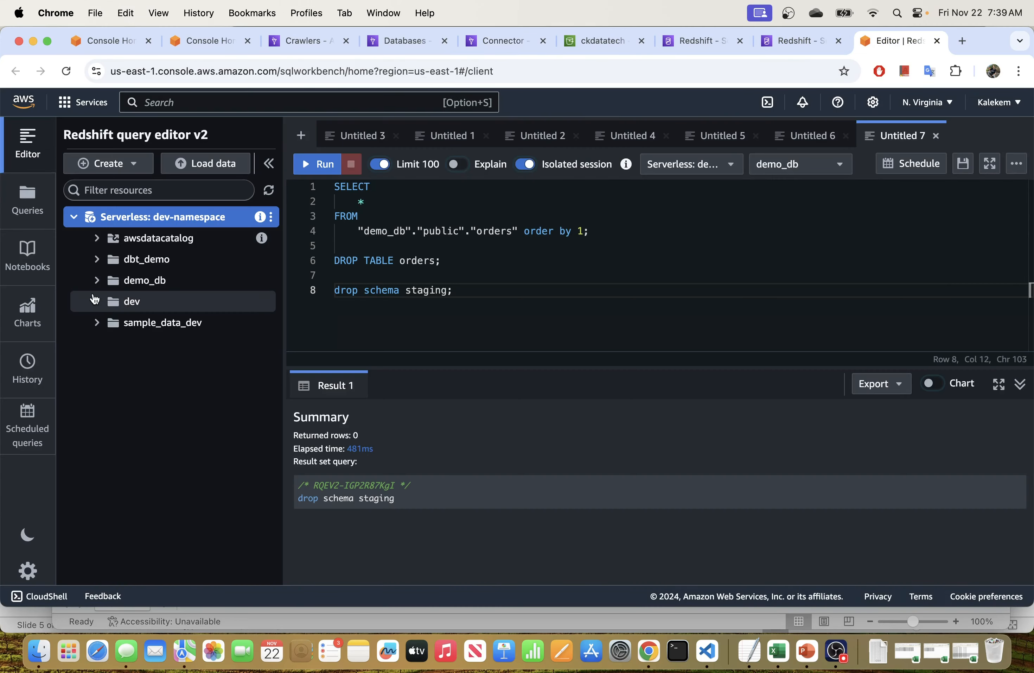
{"action": "left_click", "coordinate": [306, 43]}
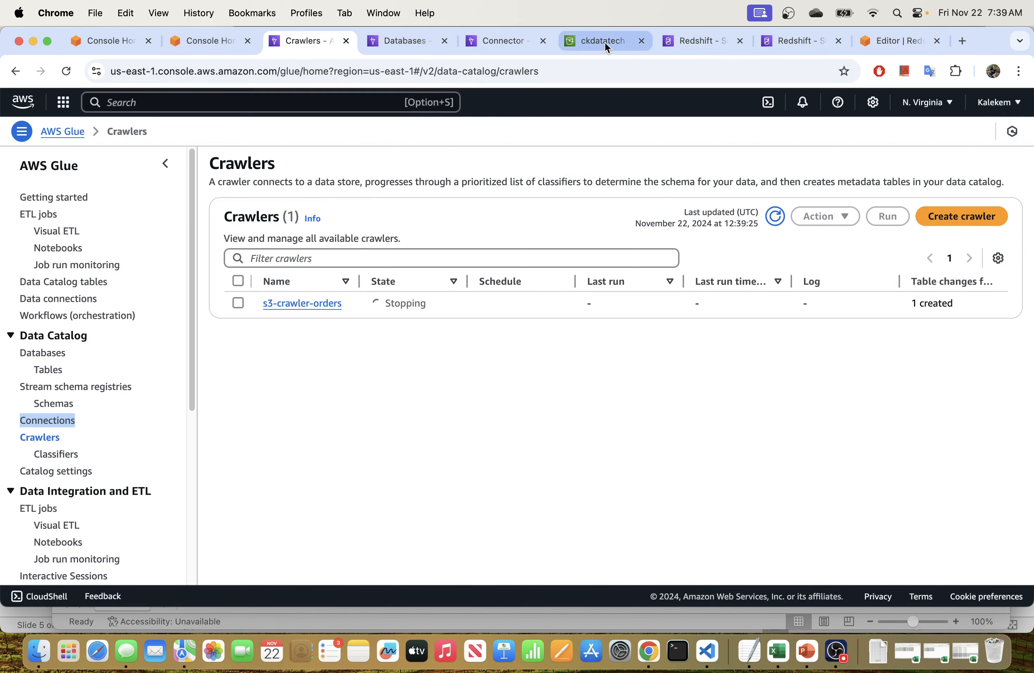
{"action": "left_click", "coordinate": [777, 43]}
{"action": "left_click", "coordinate": [703, 40]}
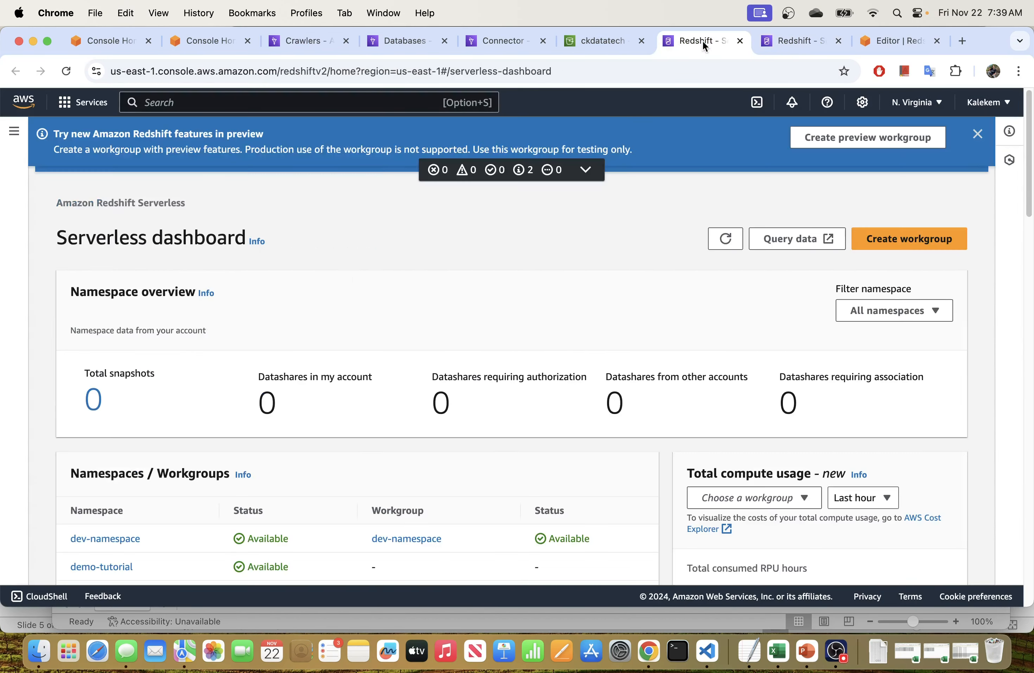
{"action": "left_click", "coordinate": [508, 38]}
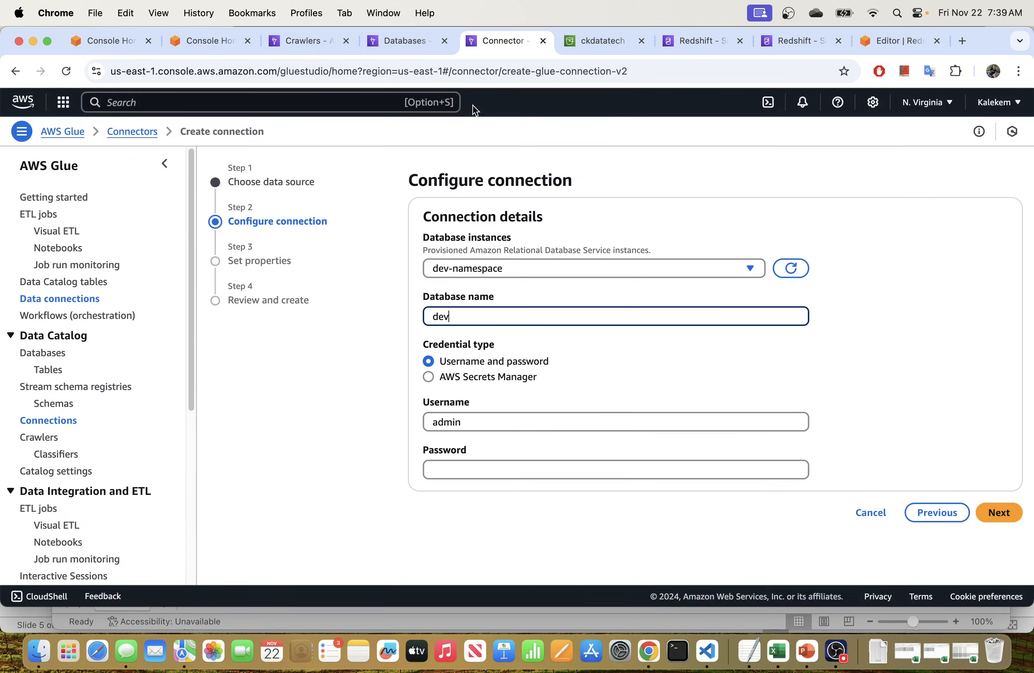
{"action": "key", "text": "BackSpace"}
{"action": "type", "text": "mo_db"}
{"action": "left_click", "coordinate": [472, 423]}
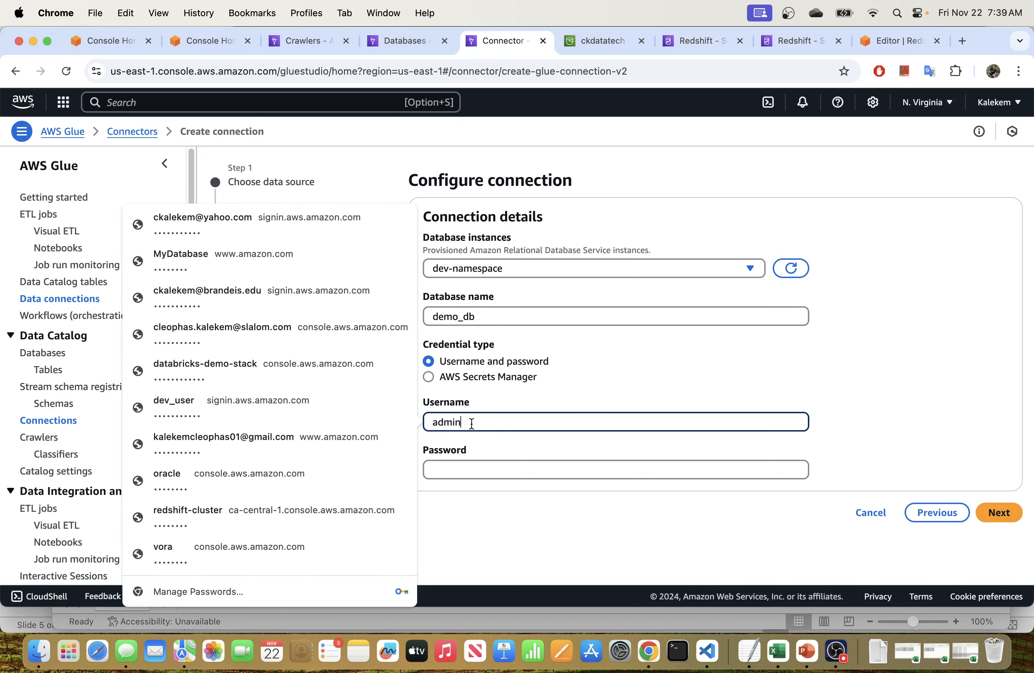
- Enter admin as the connection's username, fill in the database password, and continue to the connection properties
{"action": "left_click", "coordinate": [576, 402]}
{"action": "left_click", "coordinate": [468, 424]}
{"action": "left_click", "coordinate": [485, 474]}
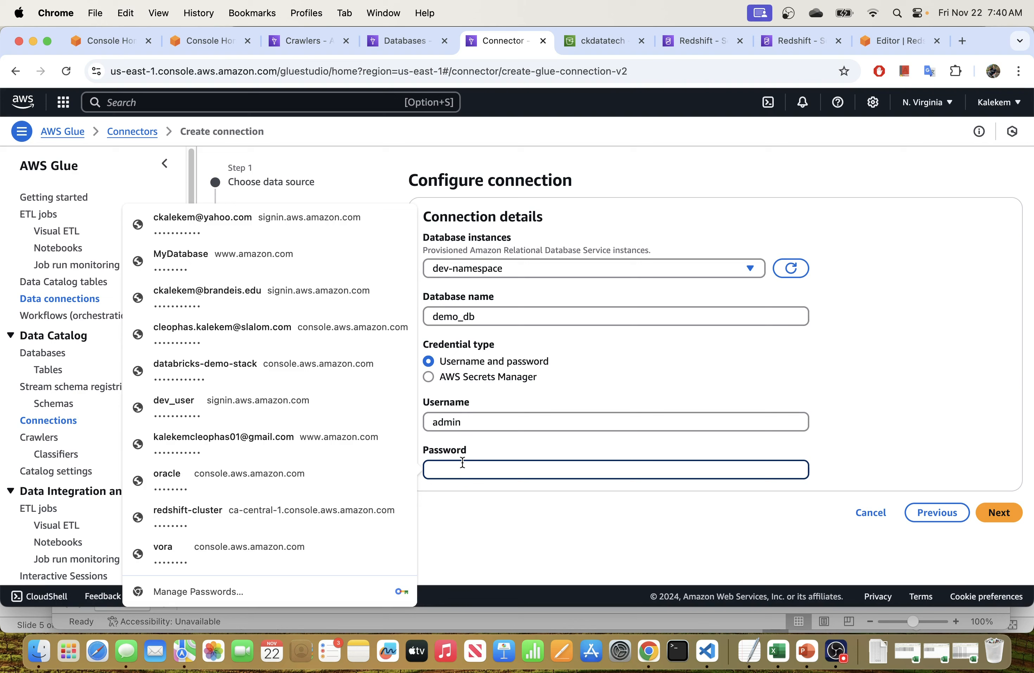
{"action": "left_click", "coordinate": [487, 426]}
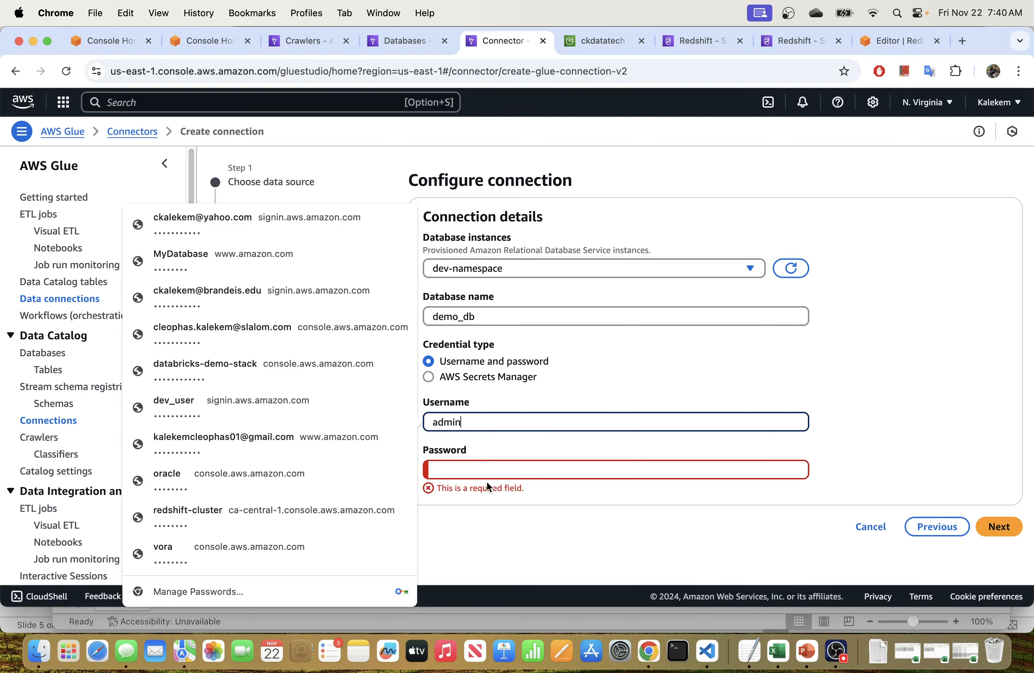
{"action": "left_click", "coordinate": [486, 477]}
{"action": "type", "text": "•••••••"}
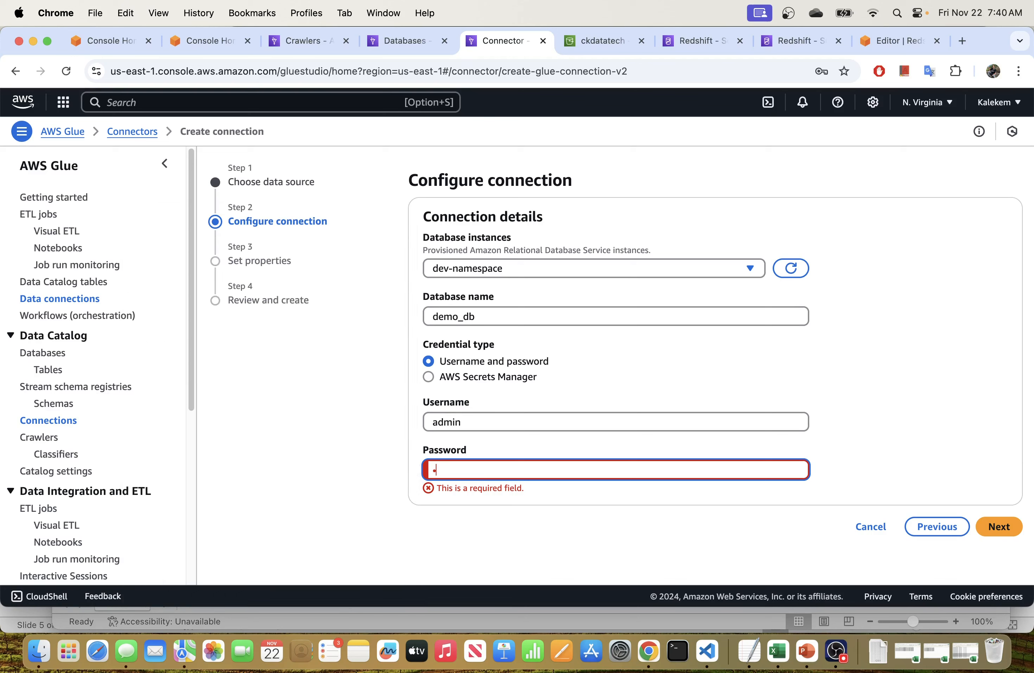
{"action": "type", "text": "••••"}
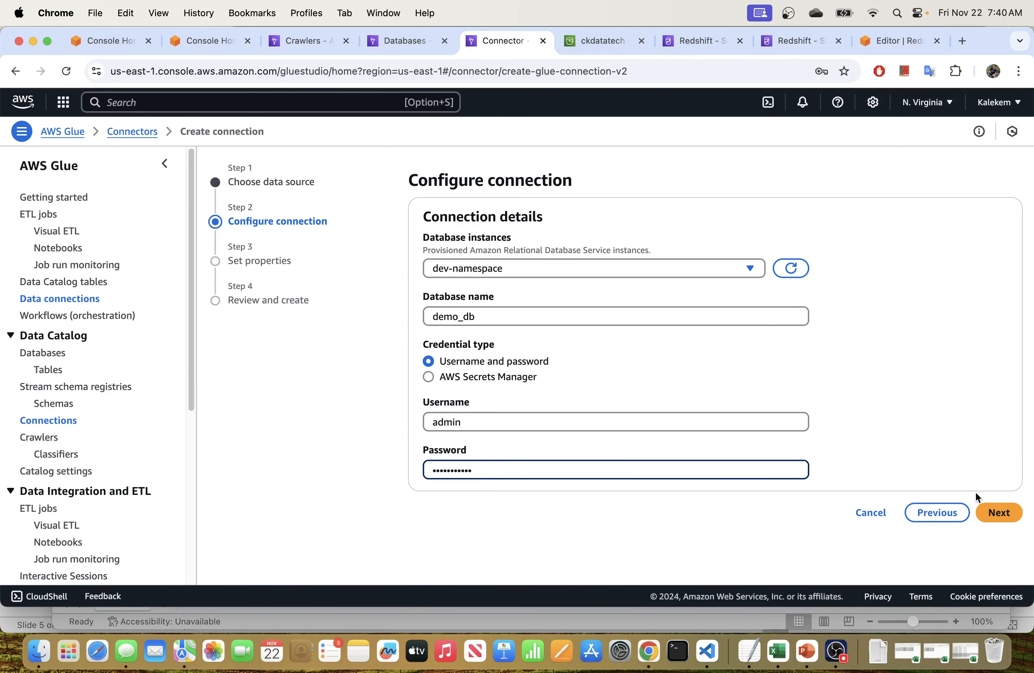
{"action": "left_click", "coordinate": [998, 523]}
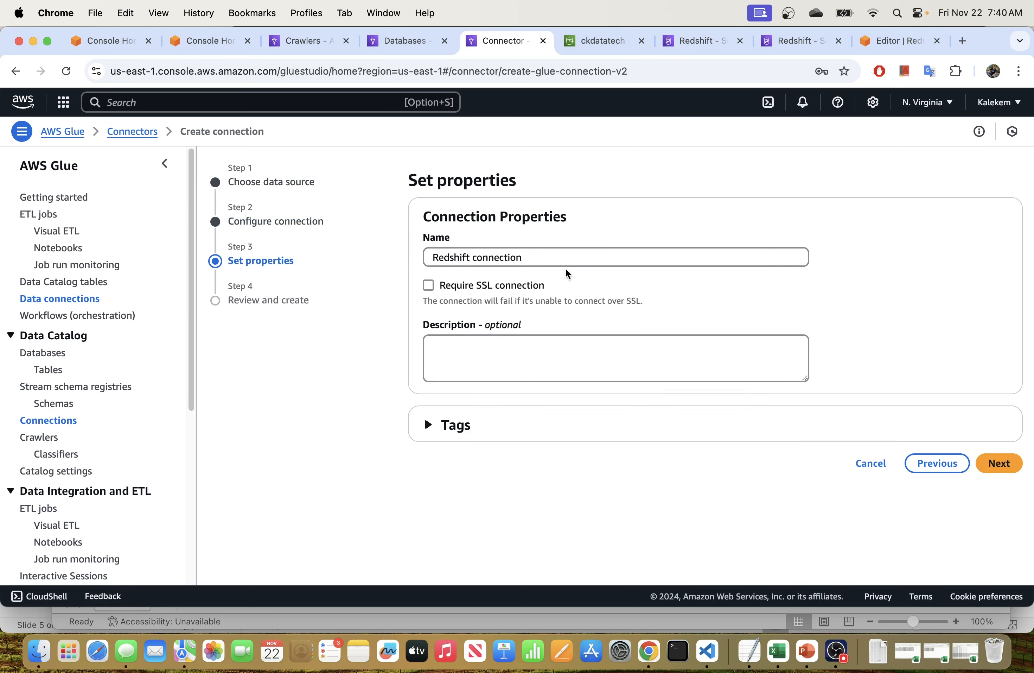
- Name the connection Redshift DW Connection, review its settings, and create it
{"action": "left_click", "coordinate": [474, 258]}
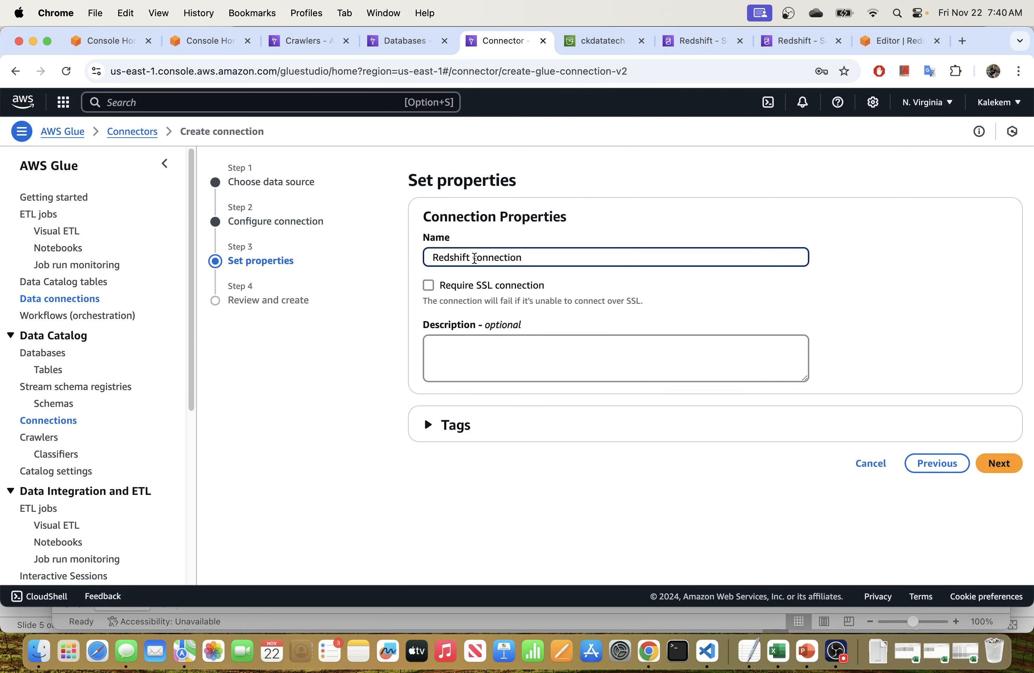
{"action": "type", "text": "DW"}
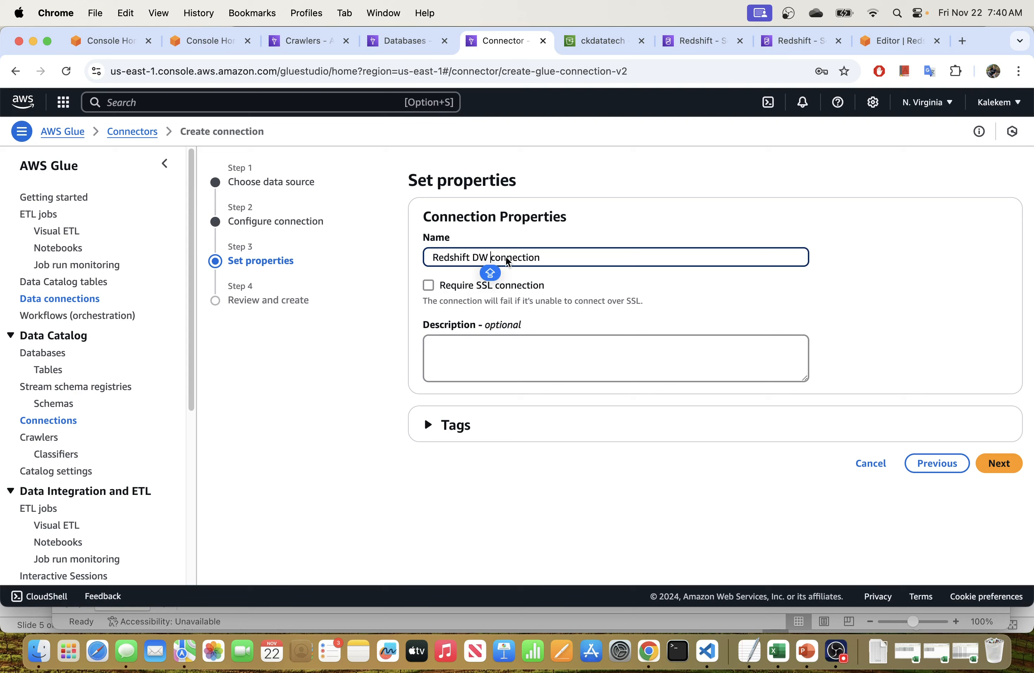
{"action": "key", "text": "Delete"}
{"action": "type", "text": "C"}
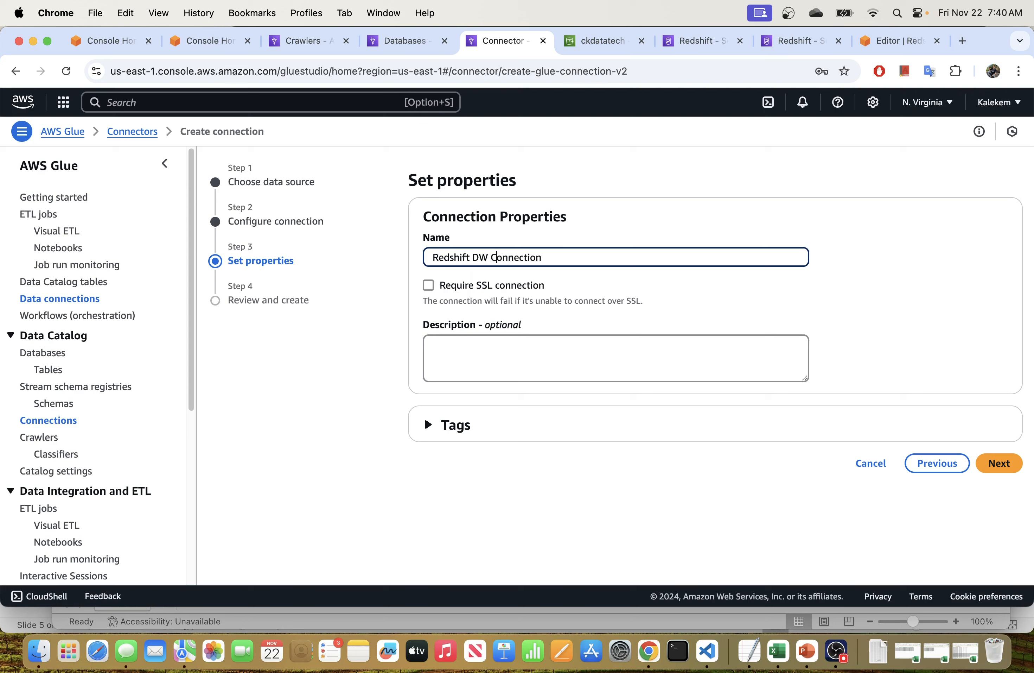
{"action": "left_click", "coordinate": [999, 463]}
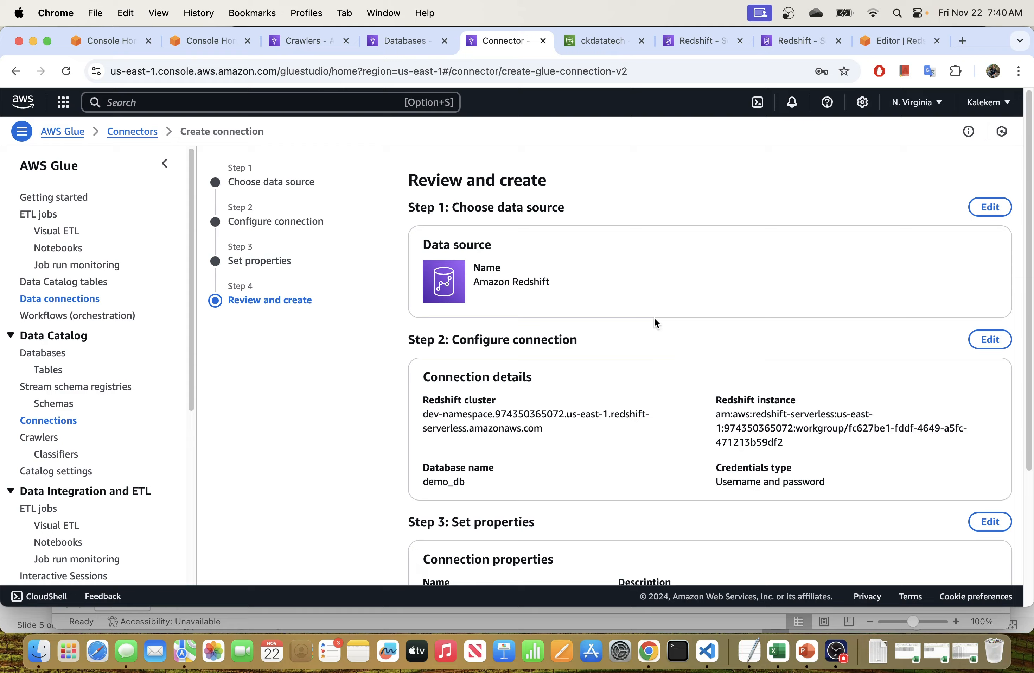
{"action": "scroll", "coordinate": [654, 317], "scroll_direction": "down", "scroll_amount": 8}
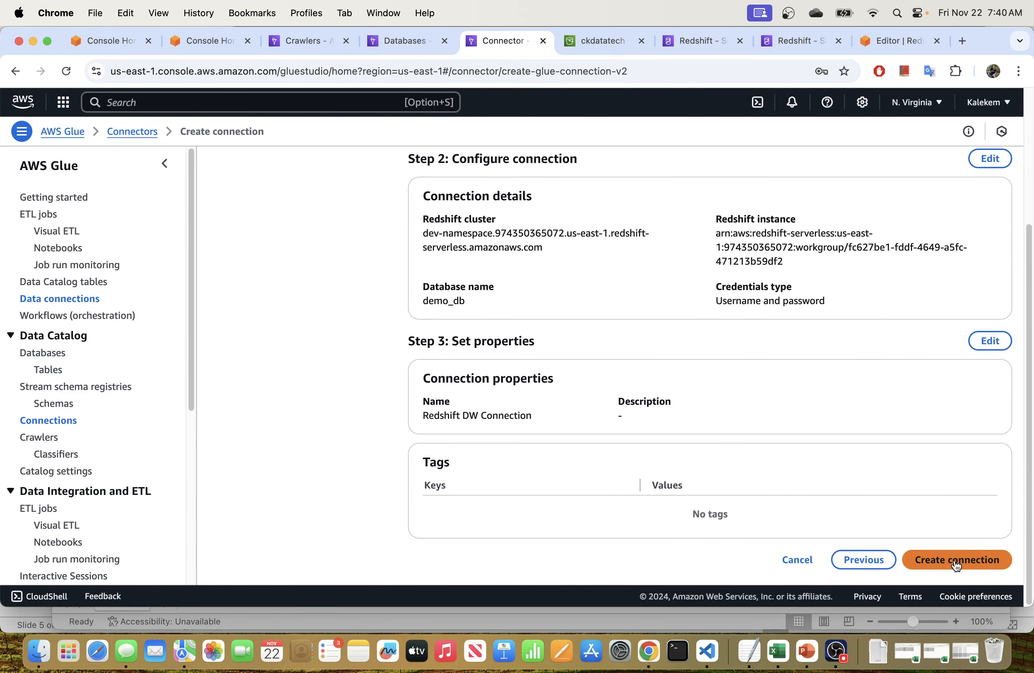
{"action": "left_click", "coordinate": [896, 560]}
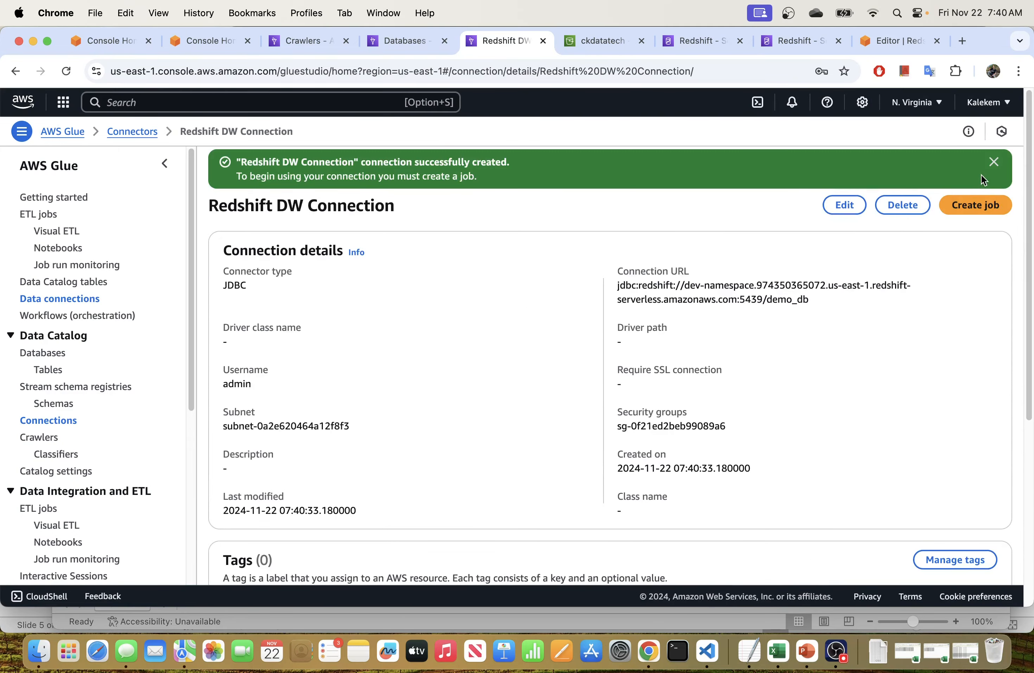
- Dismiss the creation notice, look over the new connection's details, and return to the list of Glue connections
{"action": "left_click", "coordinate": [994, 162]}
{"action": "scroll", "coordinate": [303, 363], "scroll_direction": "down", "scroll_amount": 6}
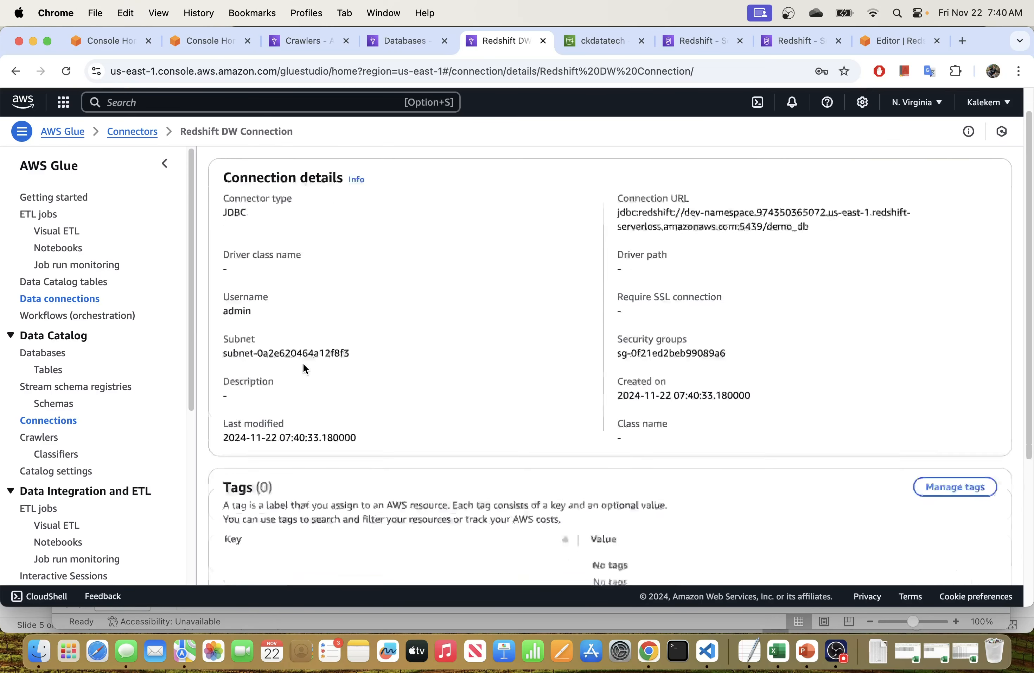
{"action": "left_click", "coordinate": [49, 420]}
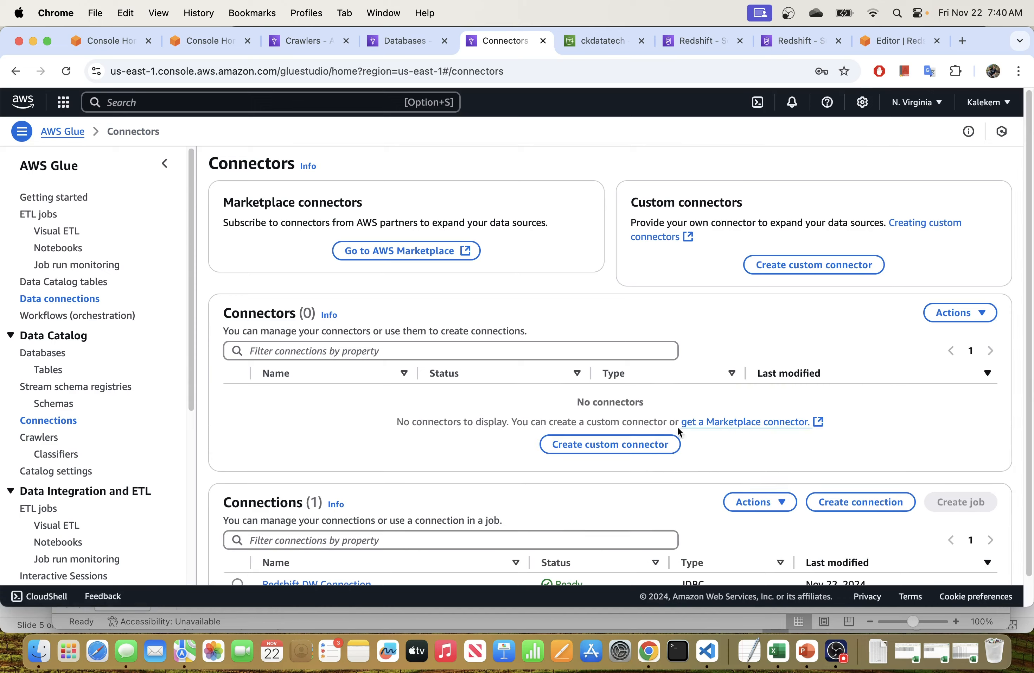
{"action": "scroll", "coordinate": [677, 426], "scroll_direction": "down", "scroll_amount": 1}
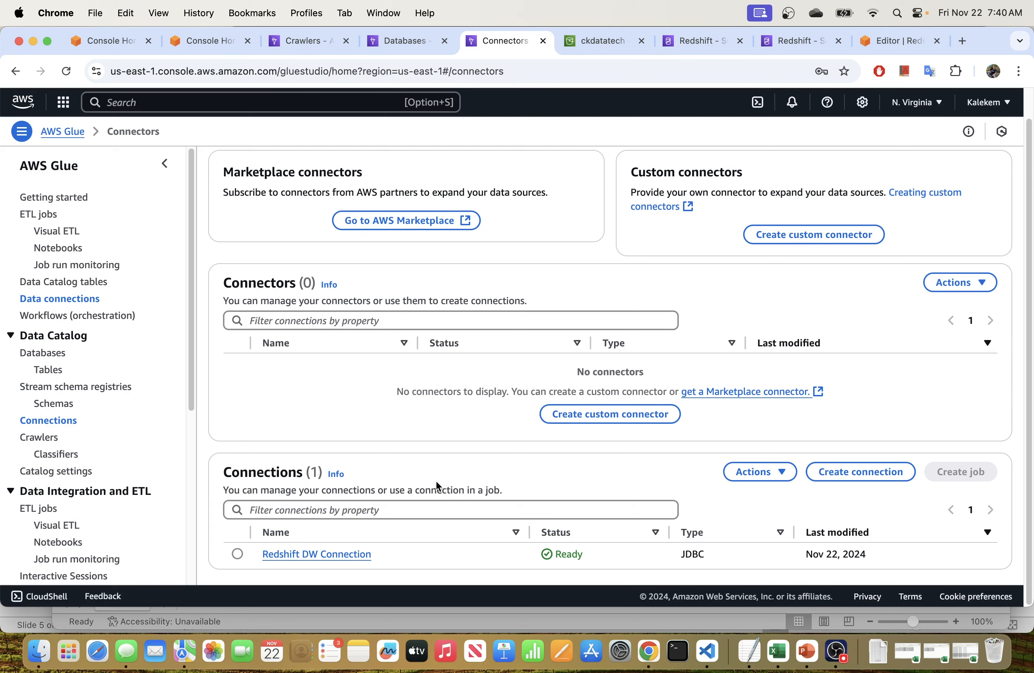
- Test the Redshift DW Connection using the IAM role AWSGlueServiceRole-redshift-s3-role
{"action": "left_click", "coordinate": [238, 553]}
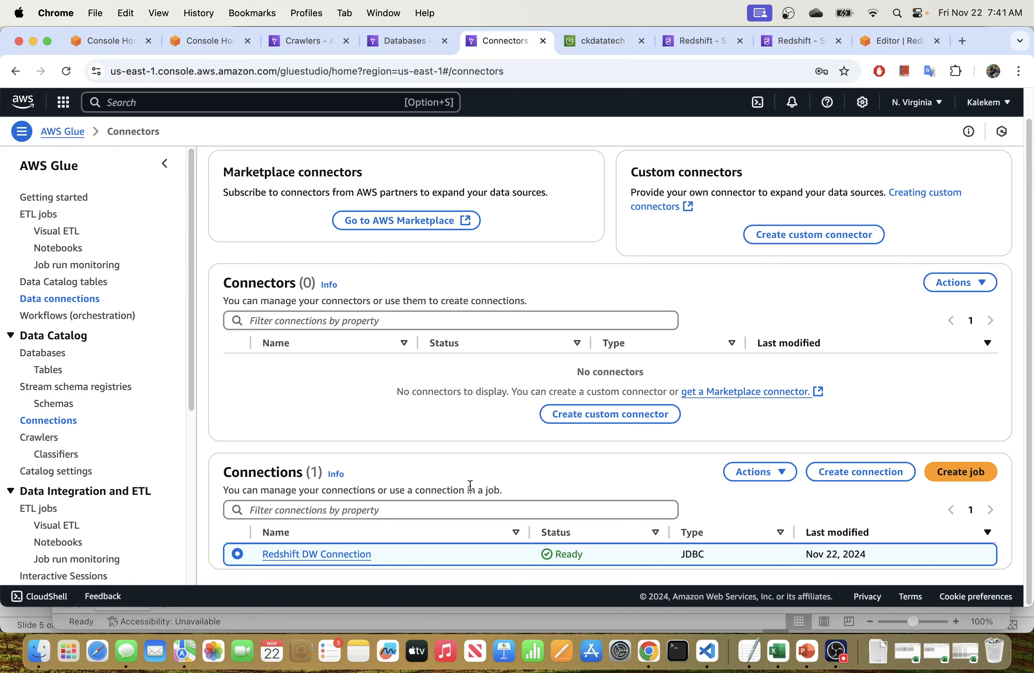
{"action": "left_click", "coordinate": [759, 472]}
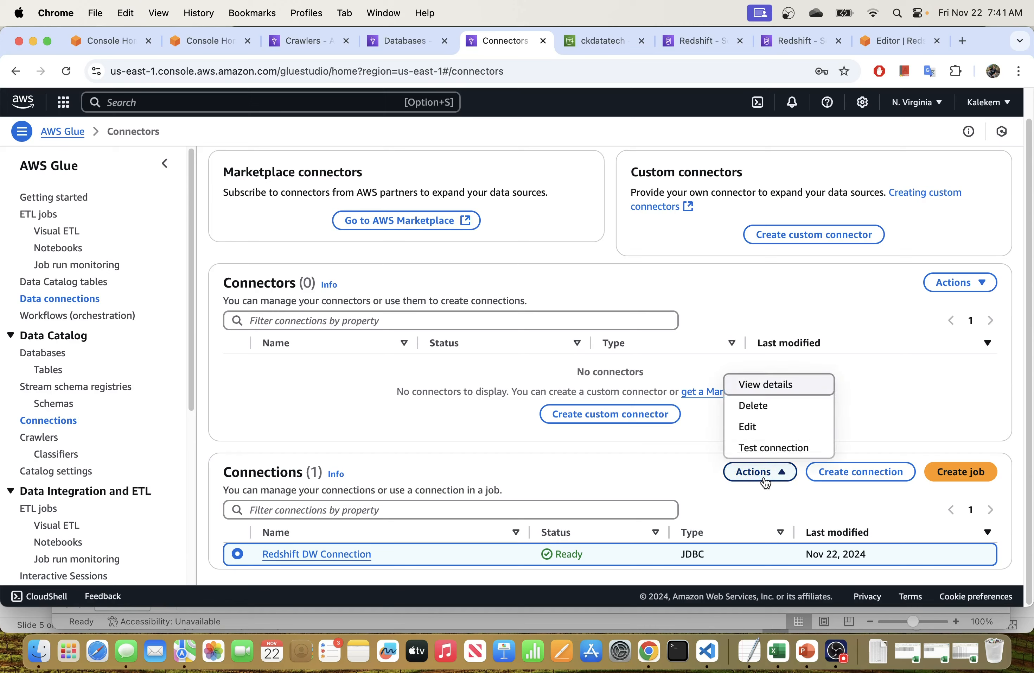
{"action": "left_click", "coordinate": [759, 447]}
{"action": "left_click", "coordinate": [371, 345]}
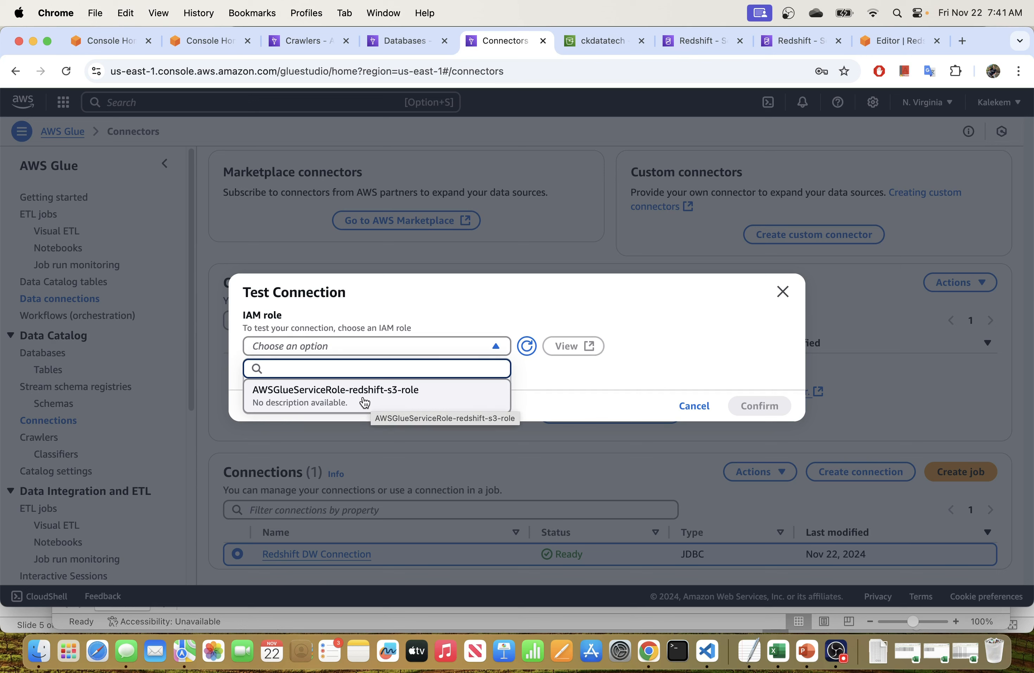
{"action": "left_click", "coordinate": [365, 401]}
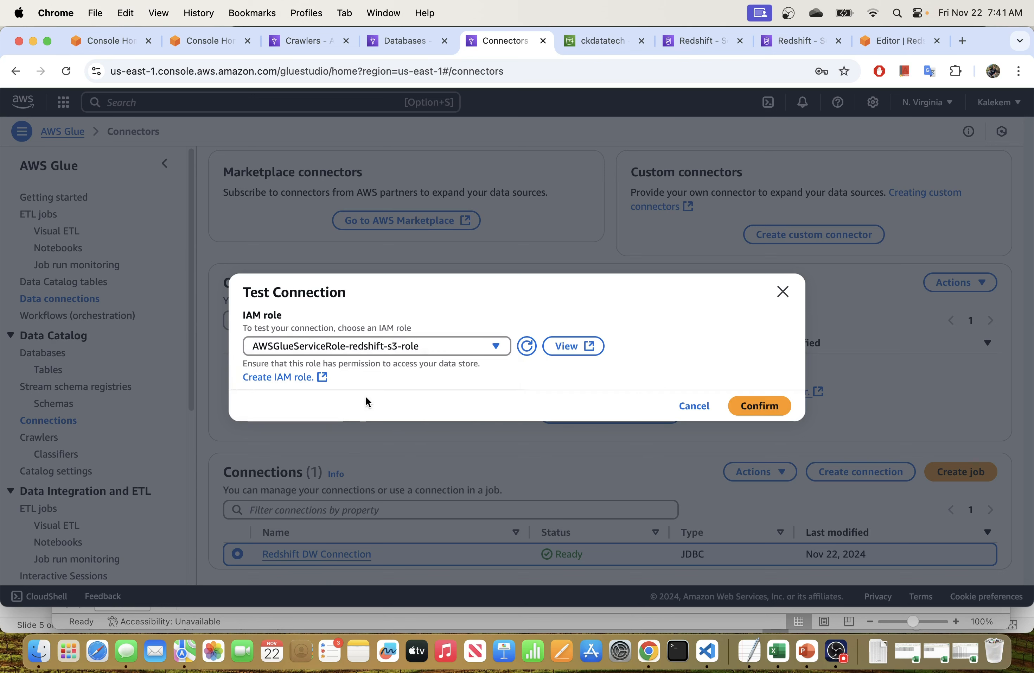
{"action": "left_click", "coordinate": [767, 404]}
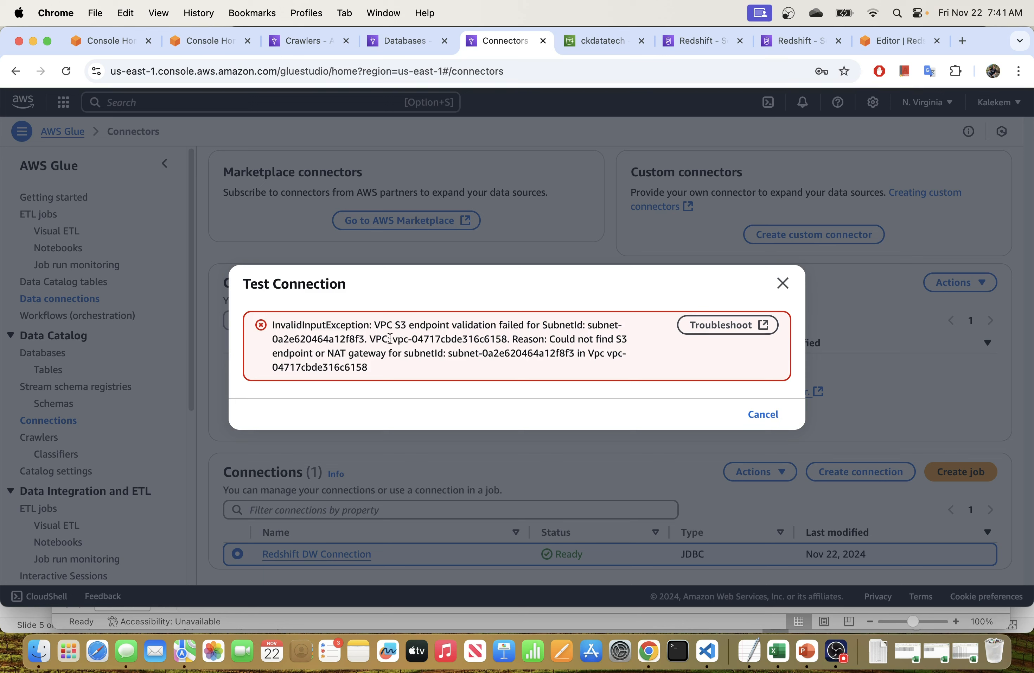
- Examine the VPC and subnet IDs given in the connection test's error message
{"action": "left_click_drag", "start_coordinate": [365, 339], "coordinate": [346, 337]}
{"action": "left_click_drag", "start_coordinate": [508, 341], "coordinate": [439, 340]}
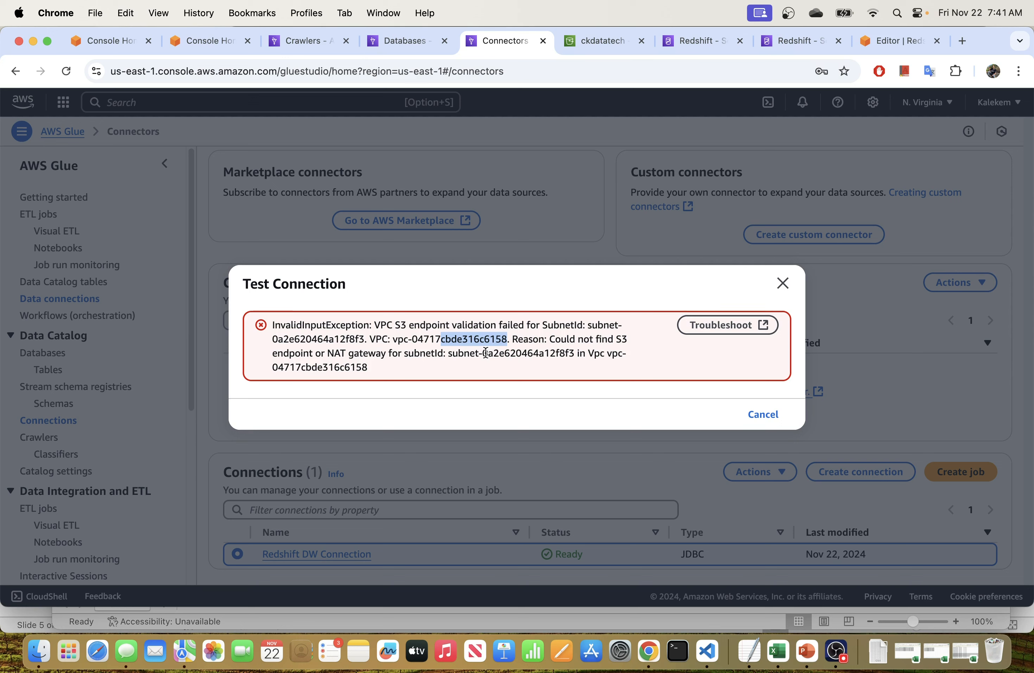
{"action": "left_click", "coordinate": [454, 350]}
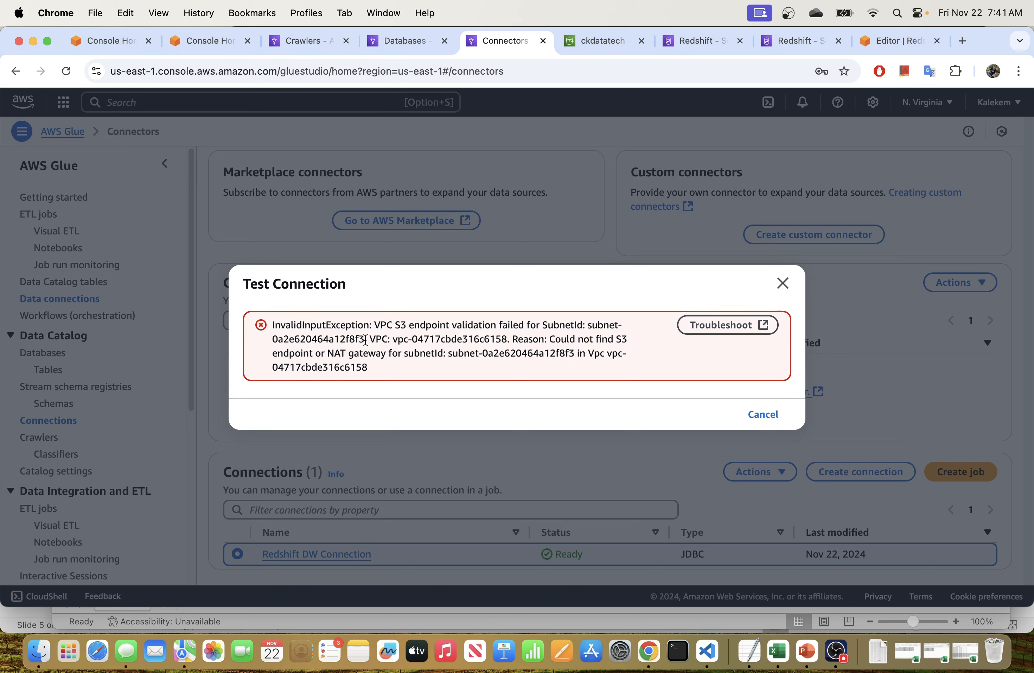
{"action": "left_click_drag", "start_coordinate": [365, 339], "coordinate": [311, 339]}
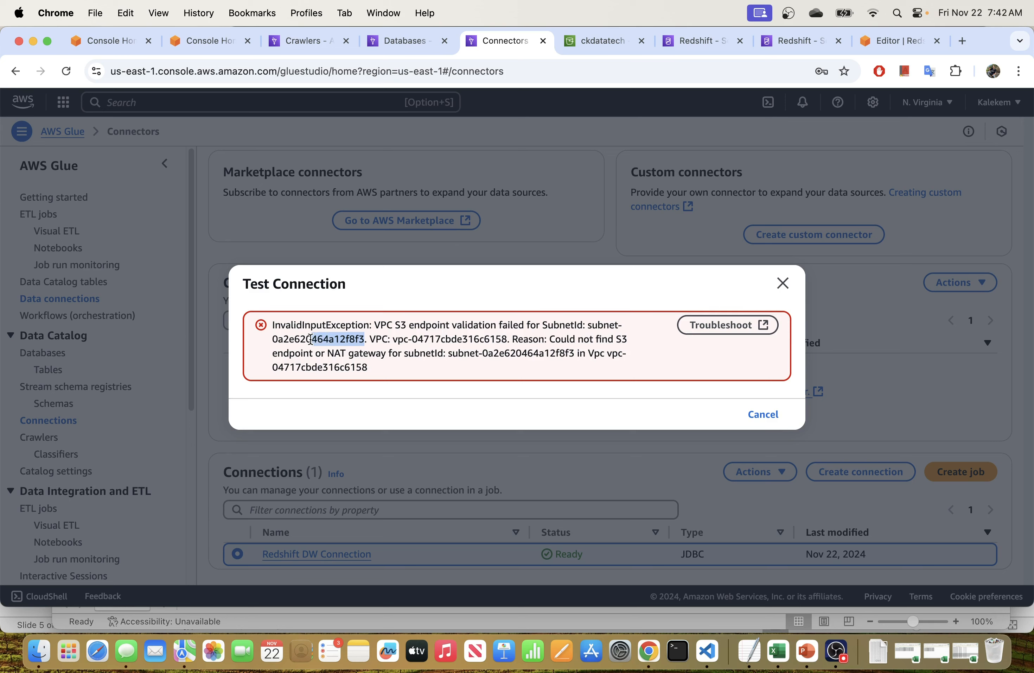
- From the AWS console home, search the services for vpc and open the VPC dashboard in a separate browser tab
{"action": "left_click", "coordinate": [199, 40]}
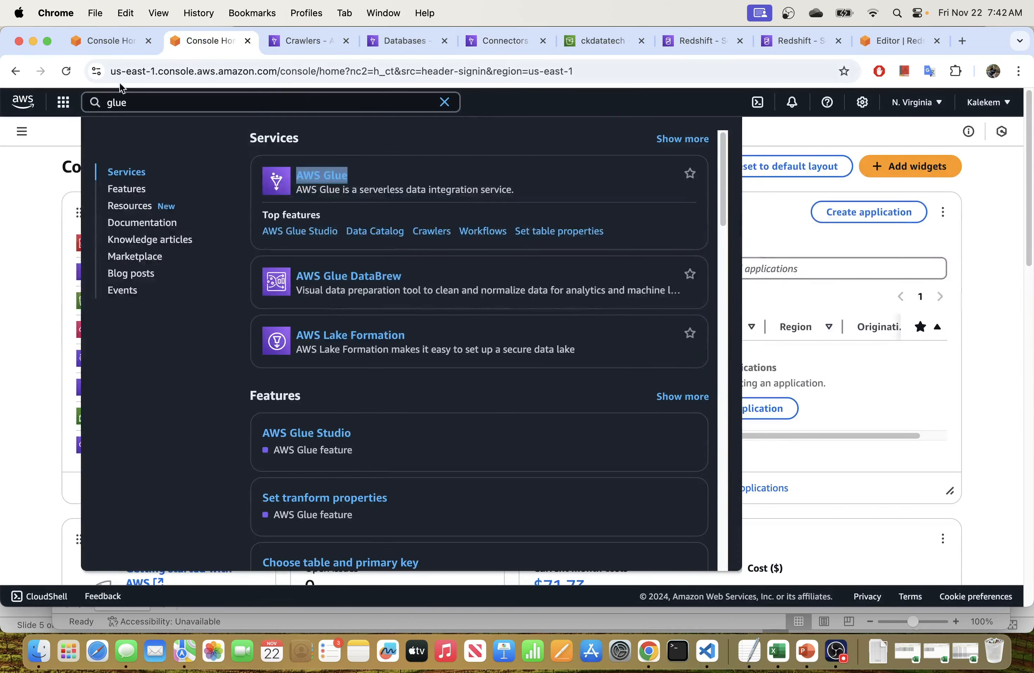
{"action": "left_click", "coordinate": [21, 186]}
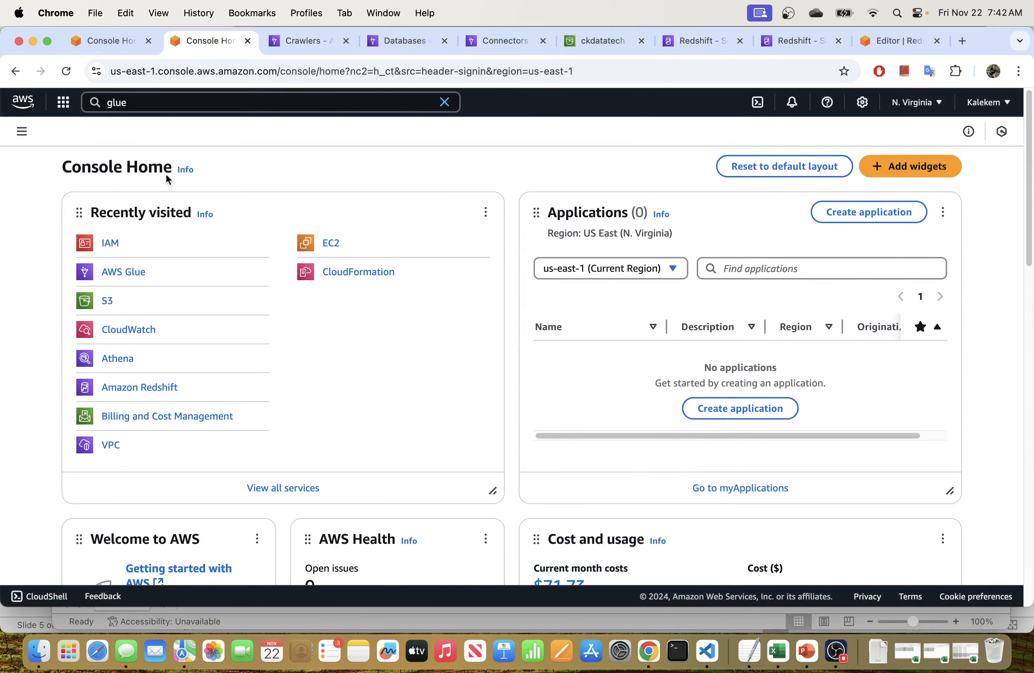
{"action": "left_click", "coordinate": [163, 103]}
{"action": "key", "text": "BackSpace"}
{"action": "key", "text": "BackSpace"}
{"action": "key", "text": "BackSpace"}
{"action": "key", "text": "BackSpace"}
{"action": "type", "text": "vpc"}
{"action": "right_click", "coordinate": [307, 175]}
{"action": "left_click", "coordinate": [341, 184]}
{"action": "left_click", "coordinate": [270, 44]}
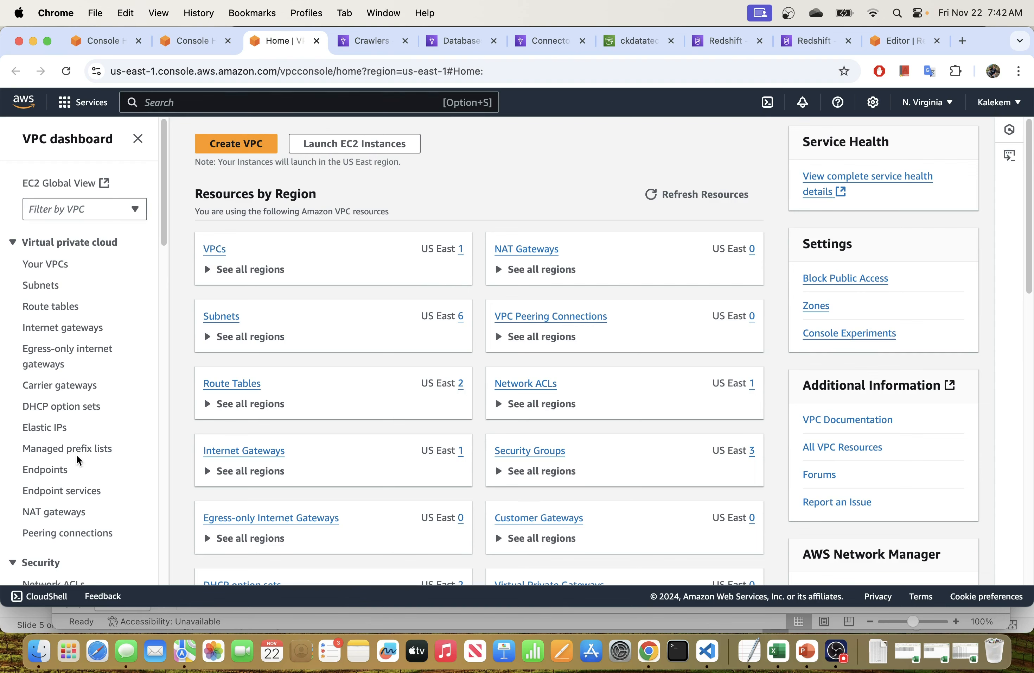
- Open the VPC endpoints list, examine the details and subnets of the existing public endpoint, and return to the list
{"action": "left_click", "coordinate": [48, 470]}
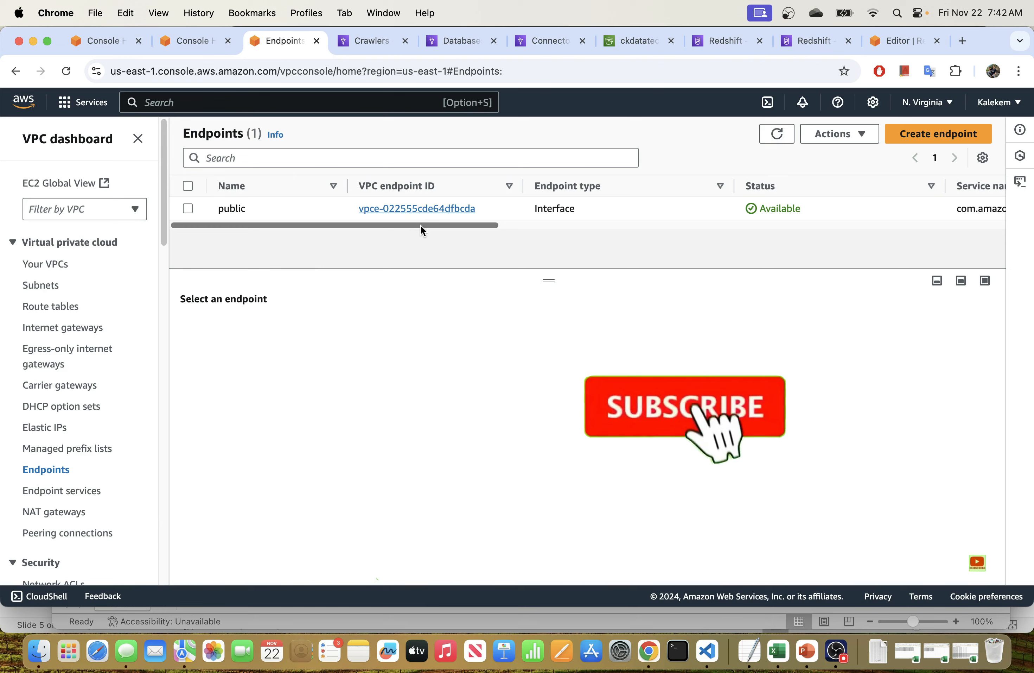
{"action": "left_click_drag", "start_coordinate": [423, 226], "coordinate": [386, 234]}
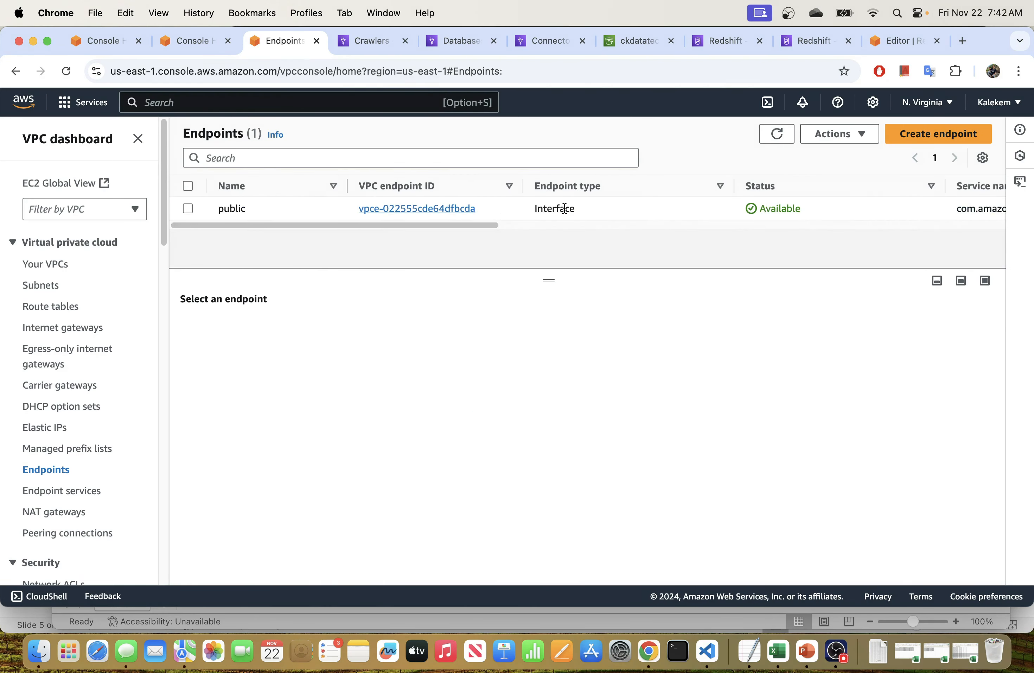
{"action": "left_click", "coordinate": [395, 208]}
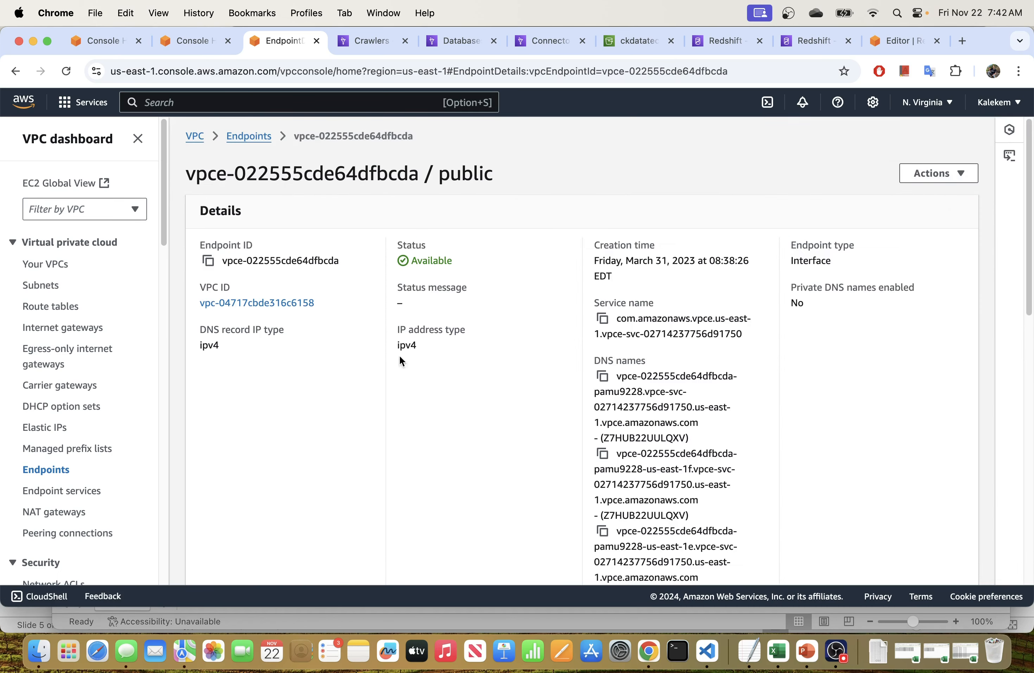
{"action": "scroll", "coordinate": [339, 363], "scroll_direction": "down", "scroll_amount": 10}
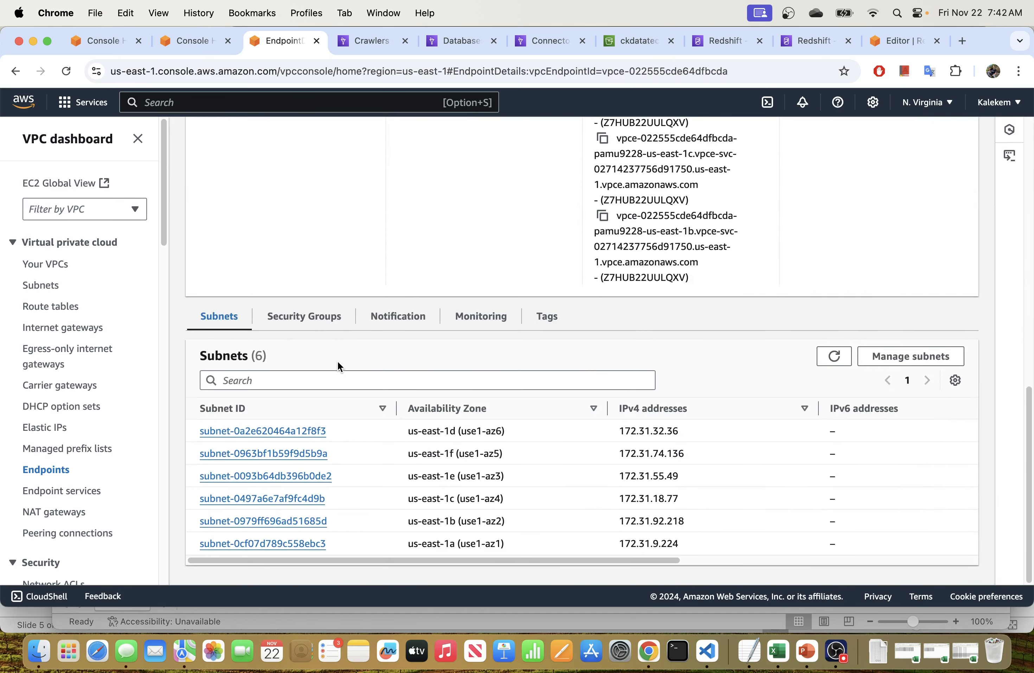
{"action": "scroll", "coordinate": [340, 365], "scroll_direction": "up", "scroll_amount": 10}
{"action": "left_click", "coordinate": [254, 139]}
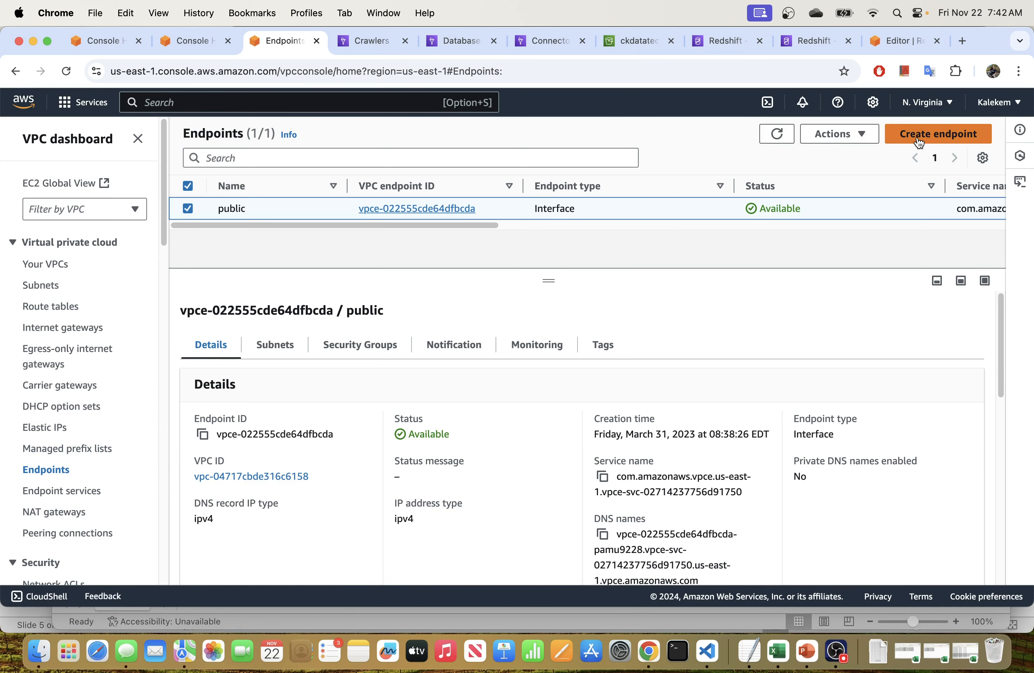
- Start creating a new VPC endpoint and set its name tag to s3-vpc-endpoint
{"action": "left_click", "coordinate": [919, 140]}
{"action": "left_click", "coordinate": [354, 295]}
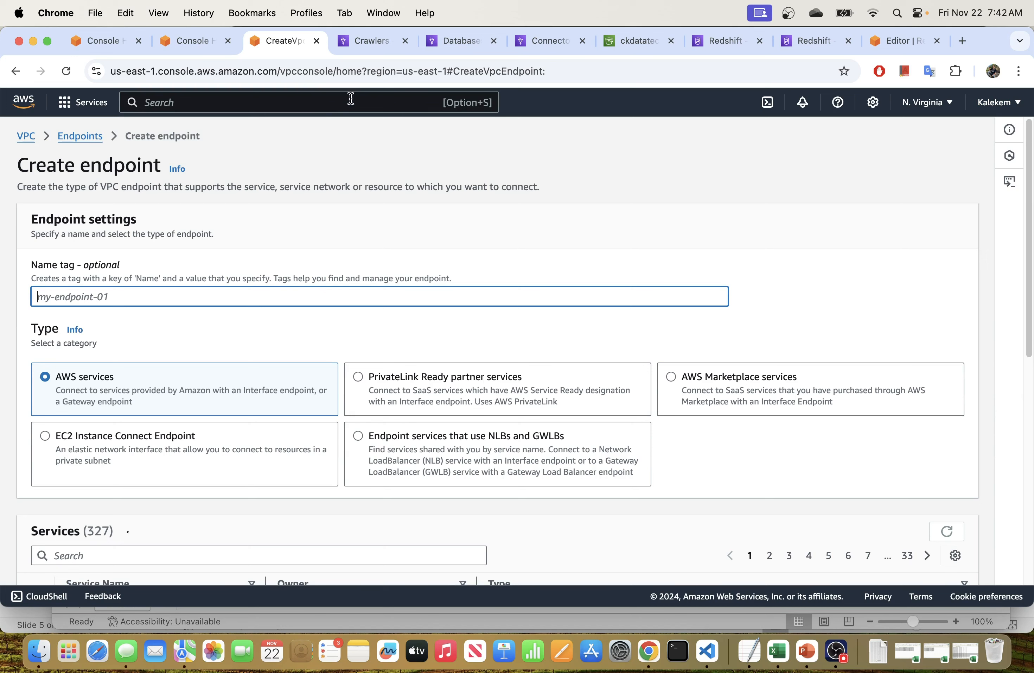
{"action": "type", "text": "s3-vpc-endpoint"}
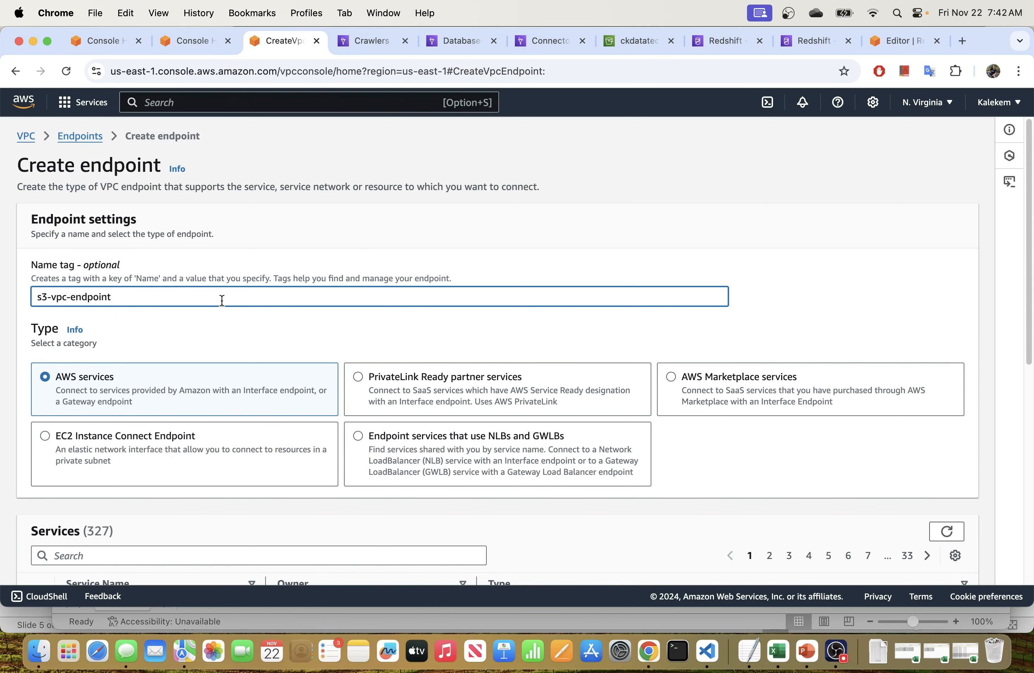
- Search the endpoint services for s3 and filter them to the service name com.amazonaws.us-east-1.s3
{"action": "scroll", "coordinate": [111, 370], "scroll_direction": "down", "scroll_amount": 6}
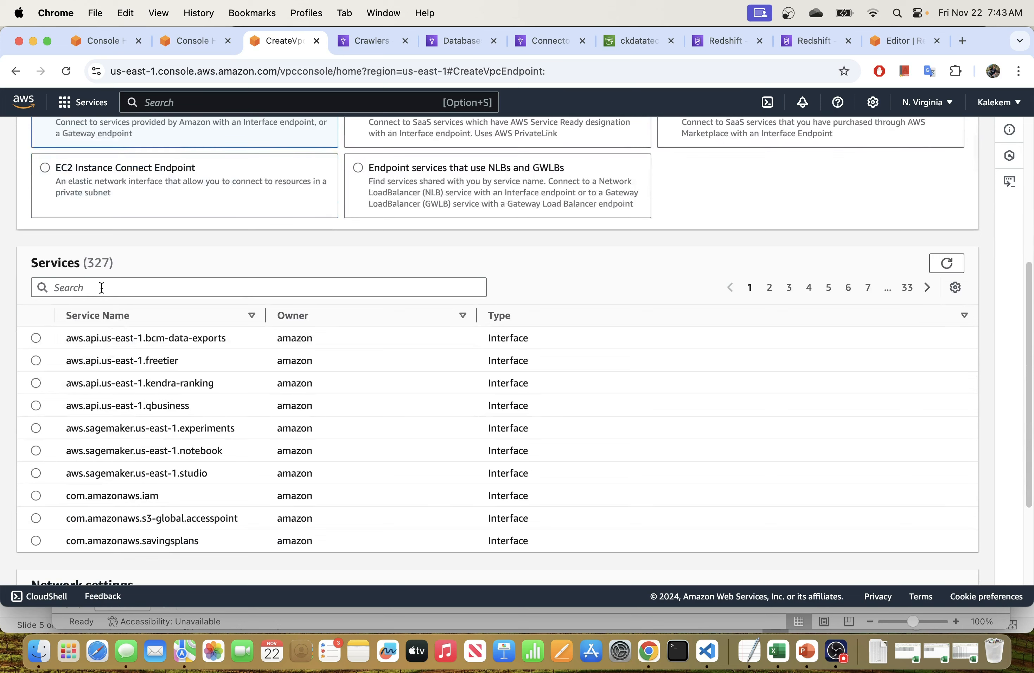
{"action": "left_click", "coordinate": [101, 288]}
{"action": "type", "text": "s3"}
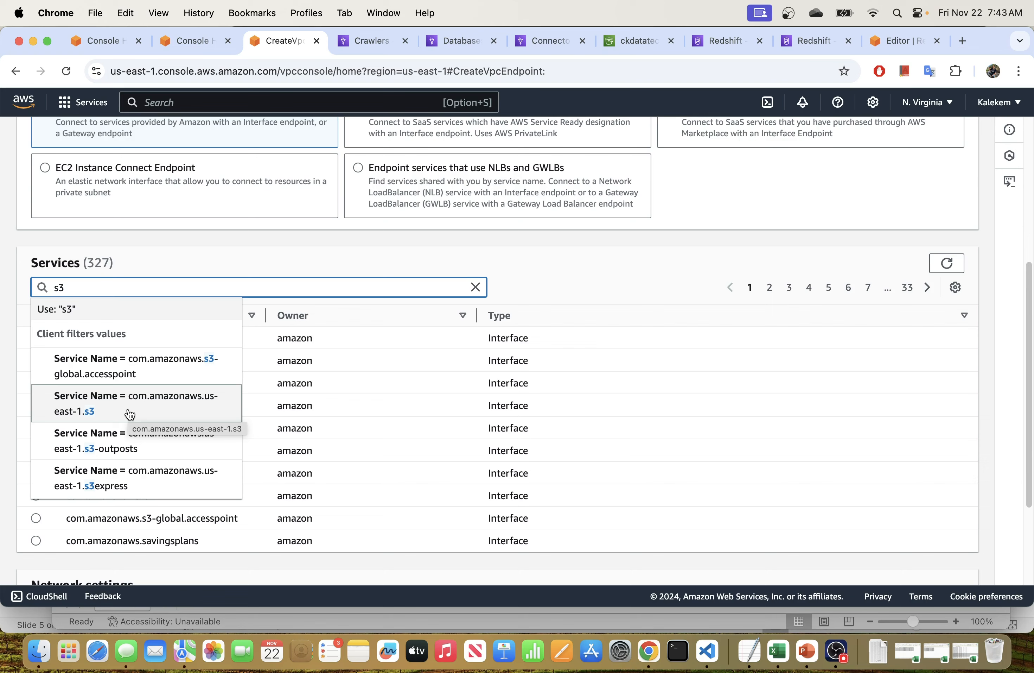
{"action": "left_click", "coordinate": [129, 410]}
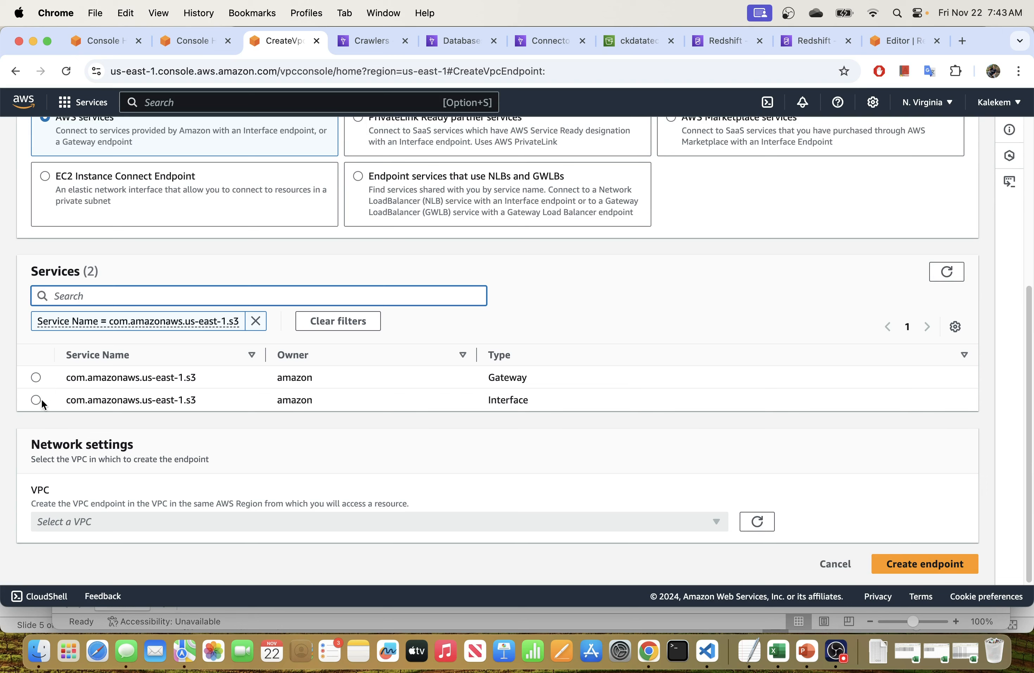
- Choose the Gateway type of the S3 service for the endpoint and set its VPC to vpc-04717cbde316c6158
{"action": "left_click", "coordinate": [36, 378]}
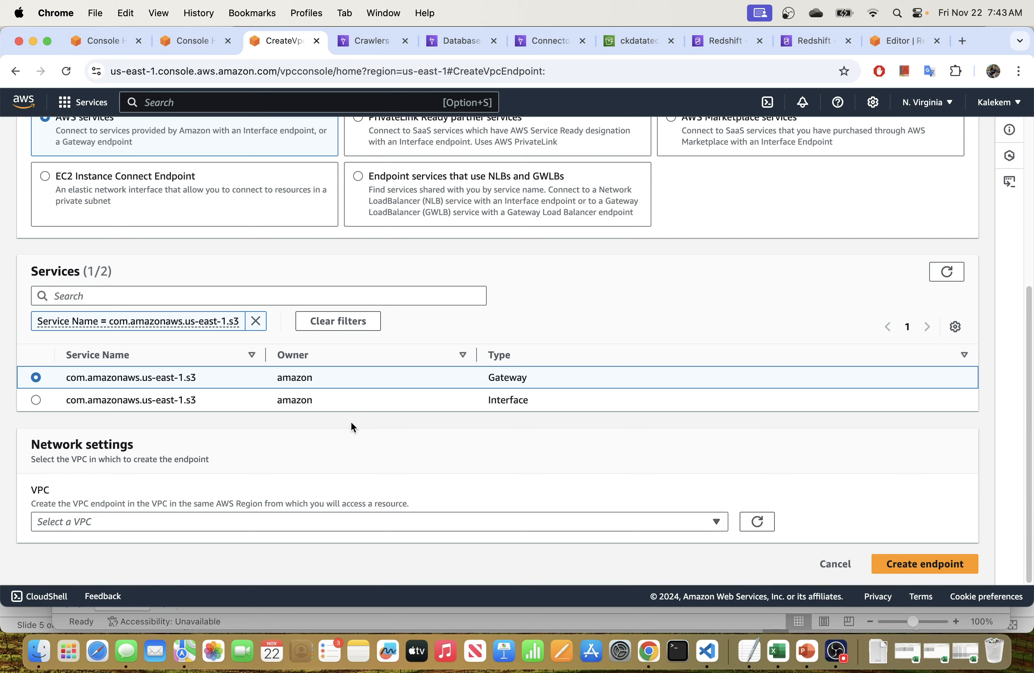
{"action": "left_click", "coordinate": [206, 523]}
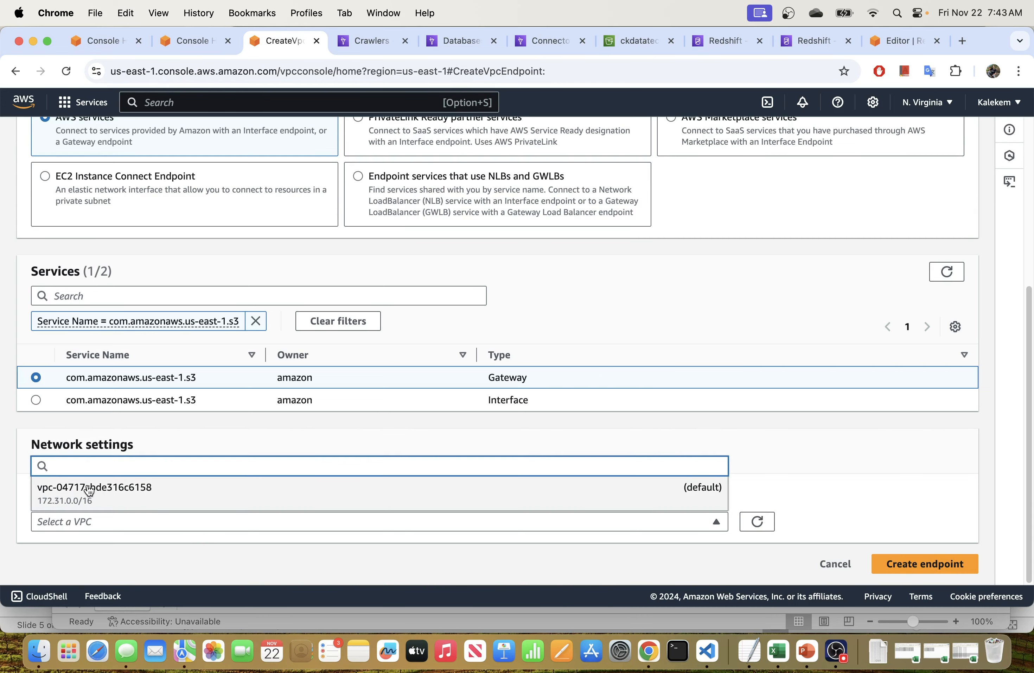
{"action": "left_click", "coordinate": [73, 494]}
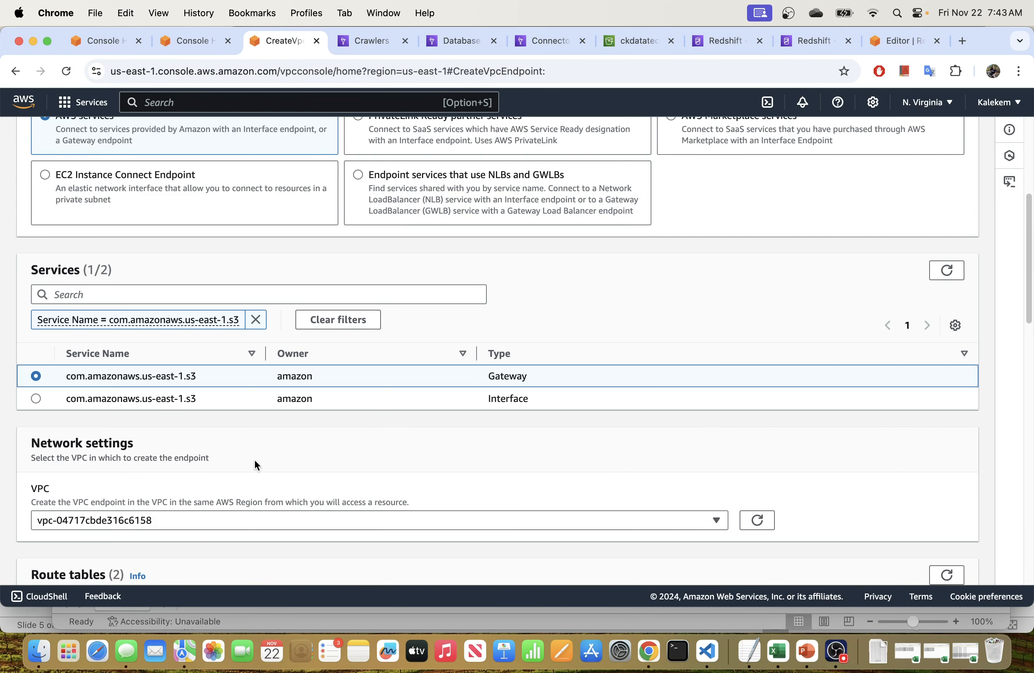
- Open the public route table in a separate browser tab and examine its explicit and implicit subnet associations
{"action": "scroll", "coordinate": [257, 464], "scroll_direction": "down", "scroll_amount": 3}
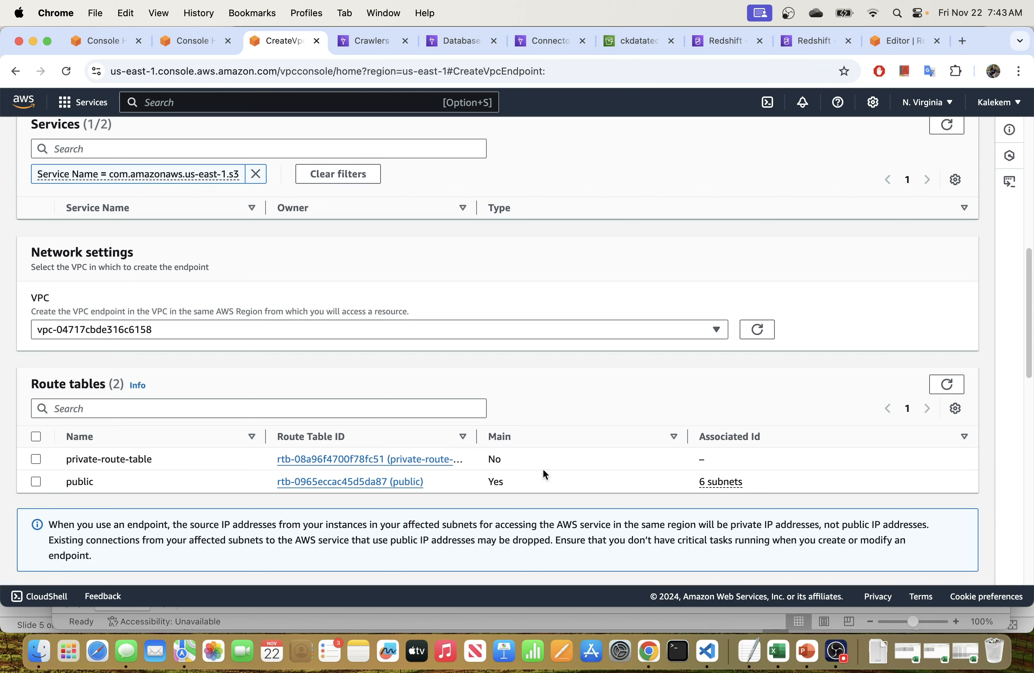
{"action": "right_click", "coordinate": [396, 482]}
{"action": "left_click", "coordinate": [410, 338]}
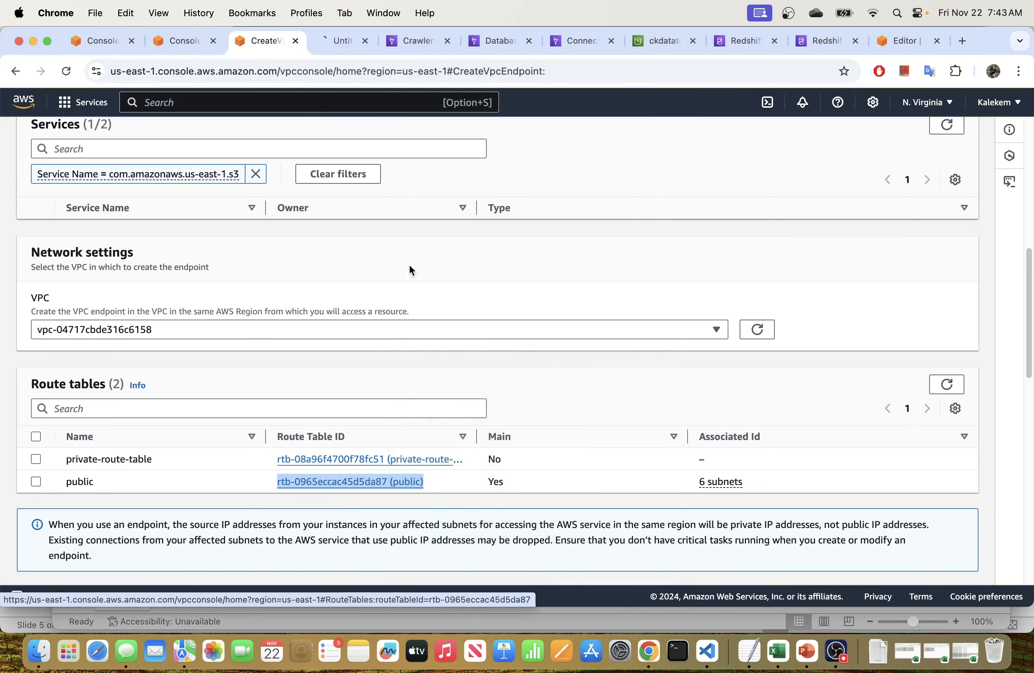
{"action": "left_click", "coordinate": [325, 42]}
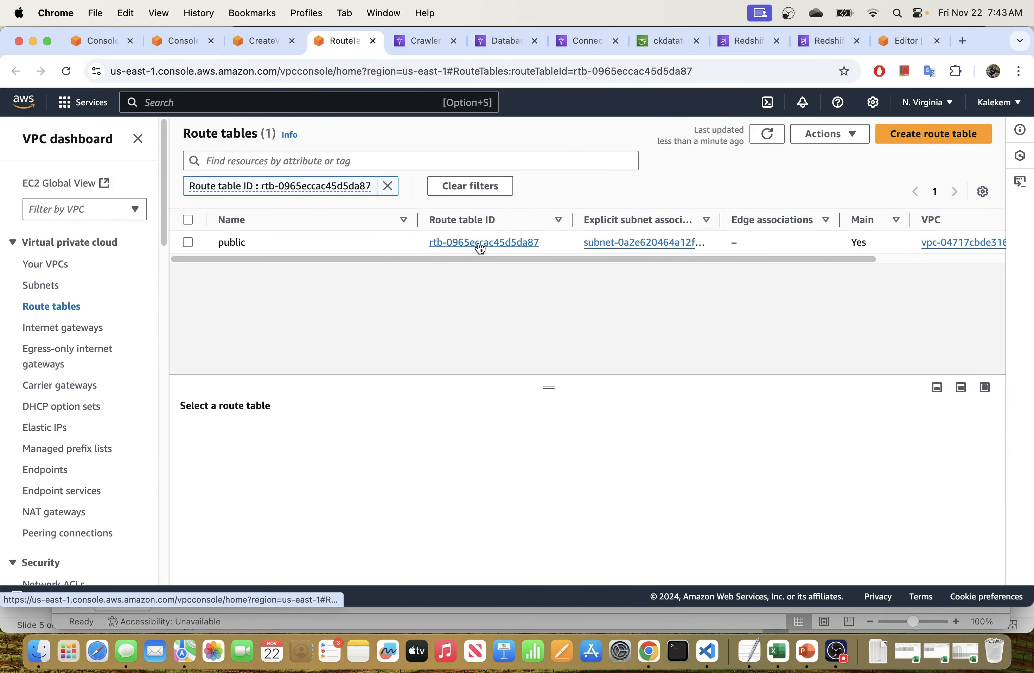
{"action": "left_click", "coordinate": [506, 244]}
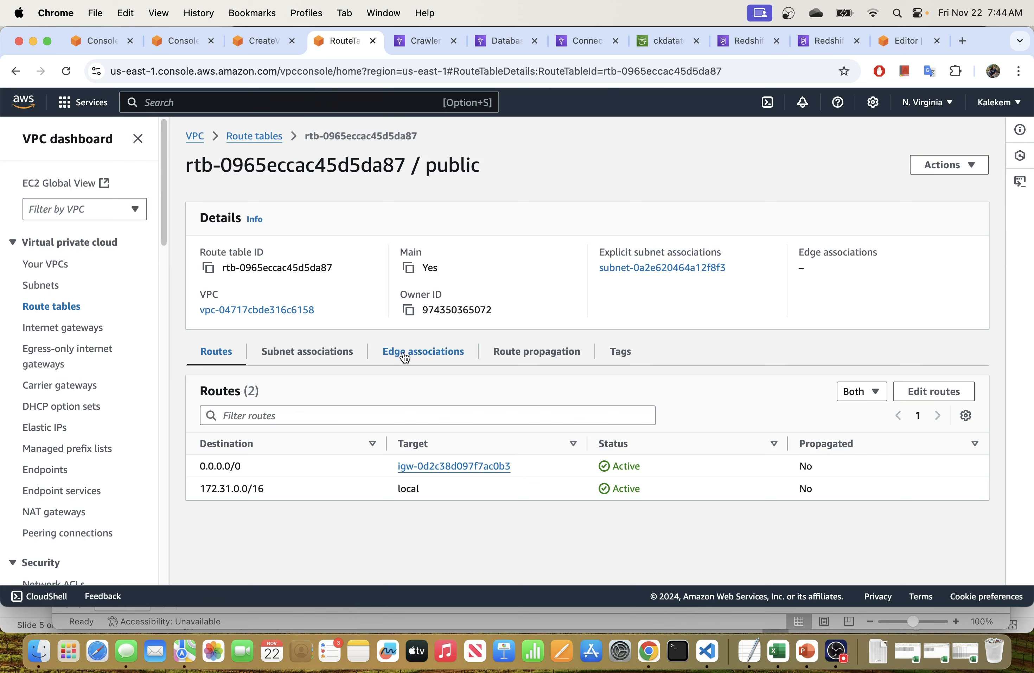
{"action": "left_click", "coordinate": [287, 356]}
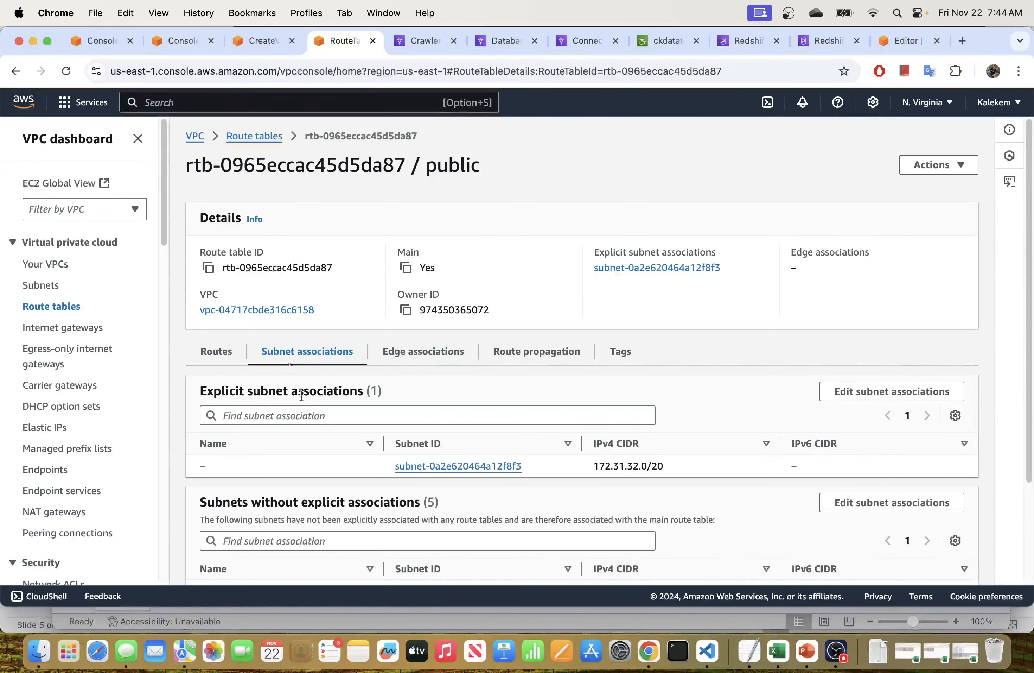
{"action": "scroll", "coordinate": [307, 395], "scroll_direction": "down", "scroll_amount": 3}
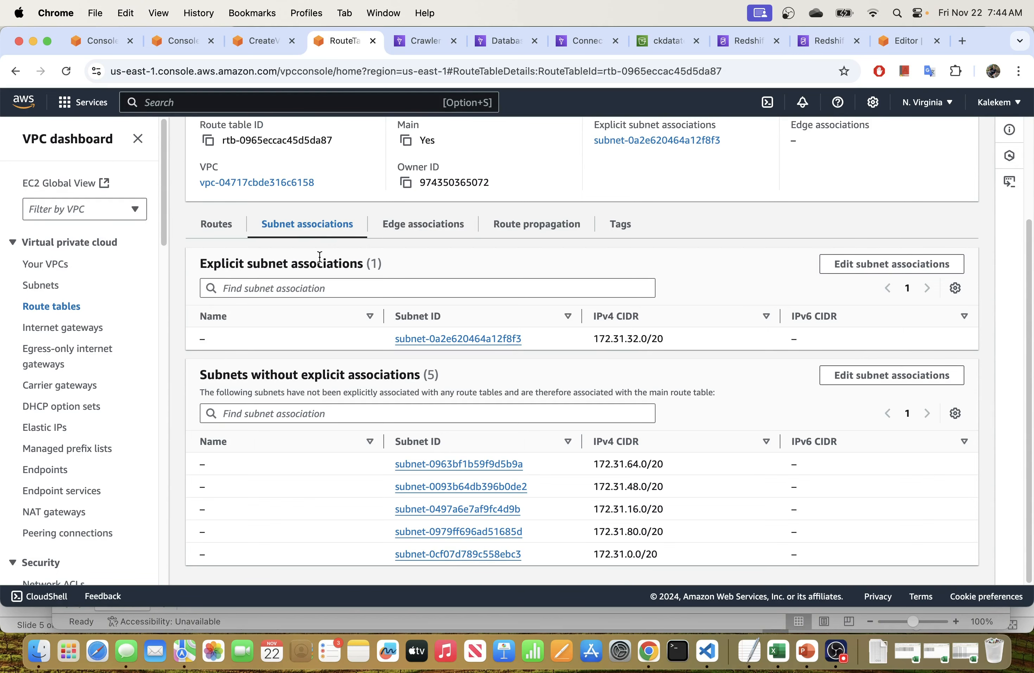
{"action": "scroll", "coordinate": [320, 257], "scroll_direction": "up", "scroll_amount": 3}
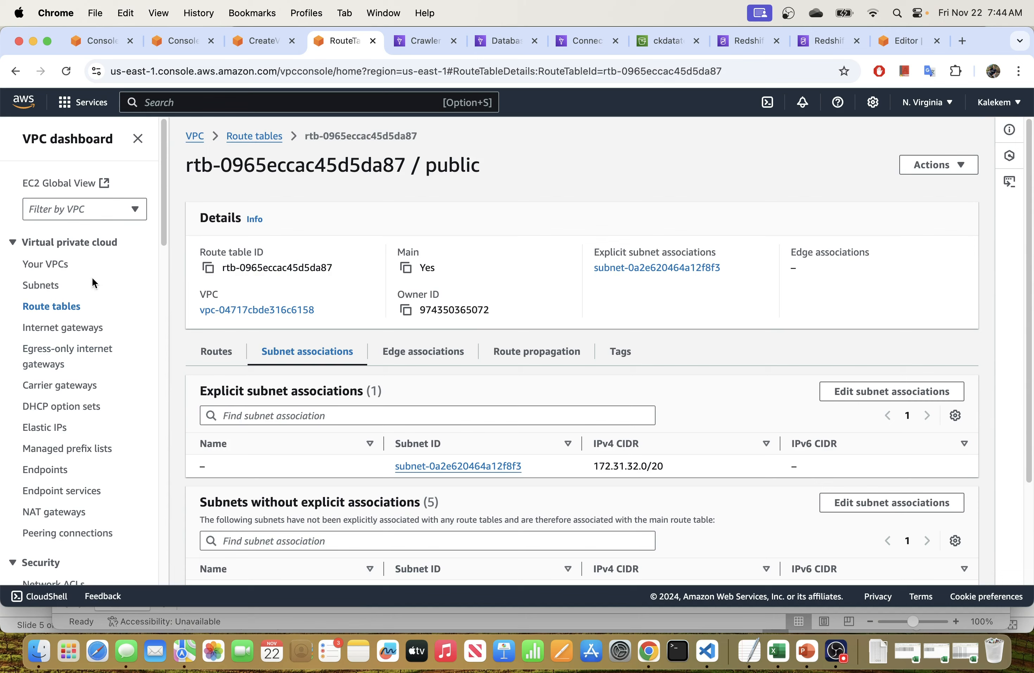
- Open the subnets list in a separate browser tab and view the details of subnet-0a2e620464a12f8f3
{"action": "right_click", "coordinate": [48, 284]}
{"action": "left_click", "coordinate": [94, 290]}
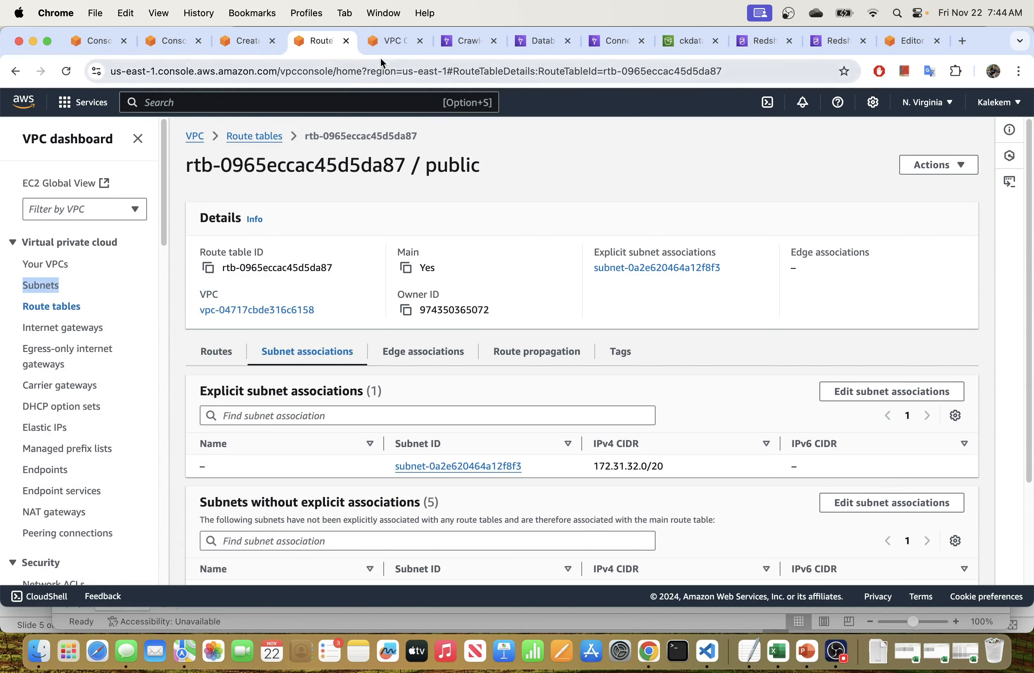
{"action": "left_click", "coordinate": [391, 40]}
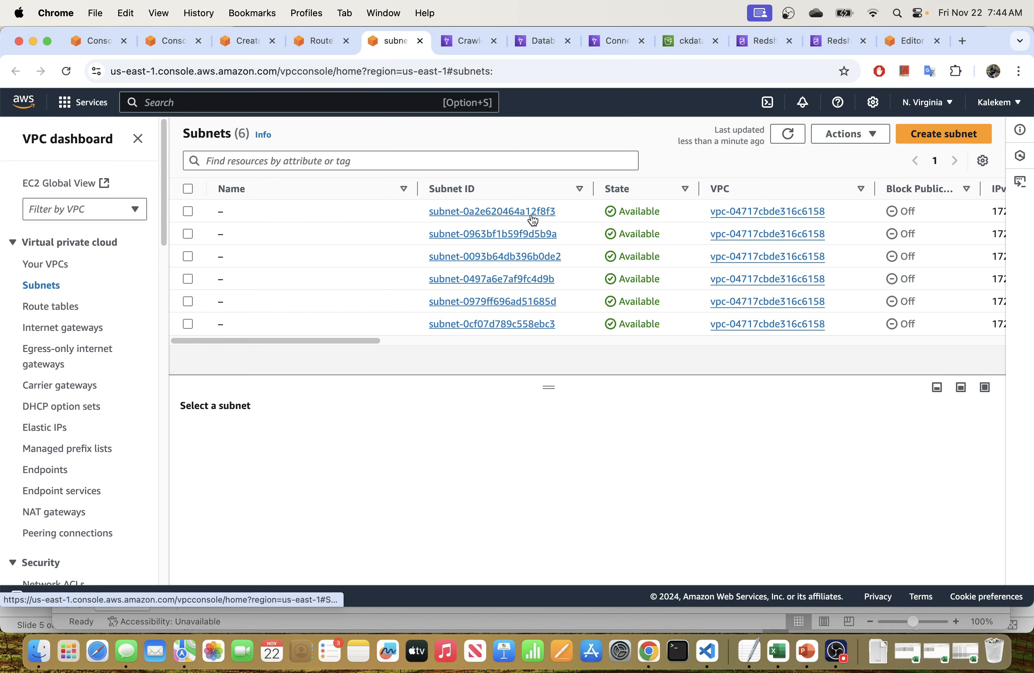
{"action": "left_click", "coordinate": [498, 212]}
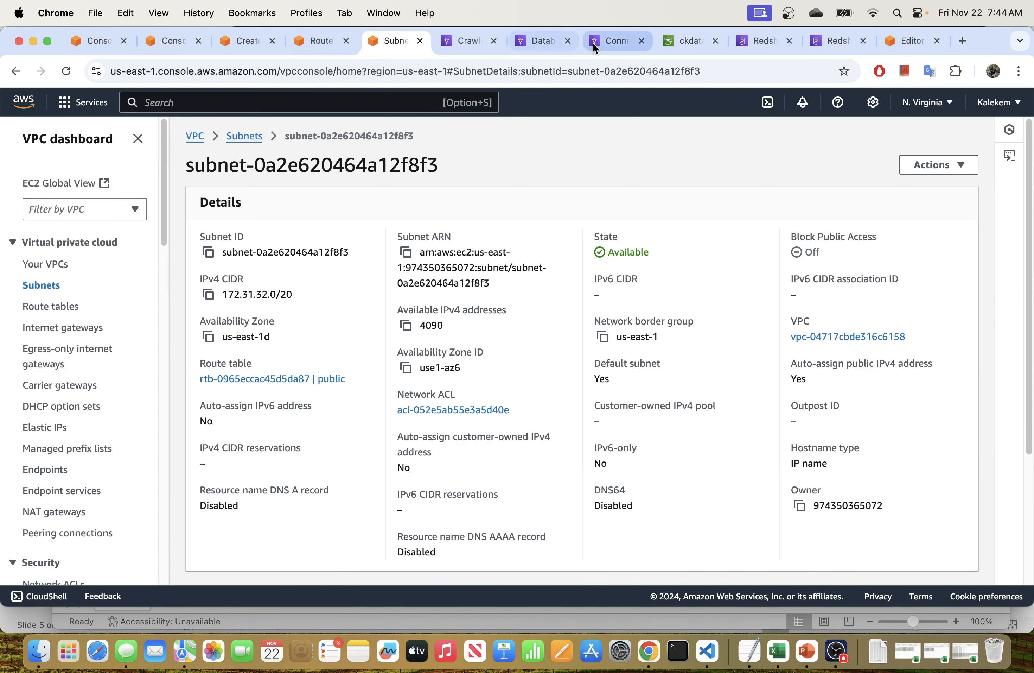
- Compare the subnet in the Glue connection test error with the VPC subnets list and the public route table's associated subnet
{"action": "left_click", "coordinate": [608, 42]}
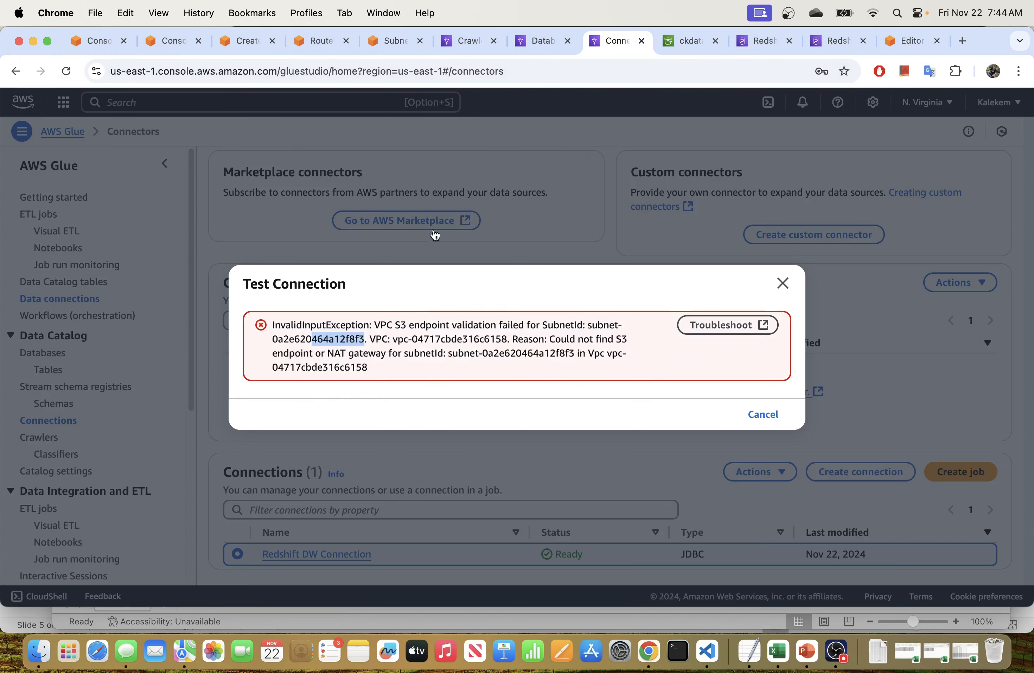
{"action": "left_click", "coordinate": [391, 43]}
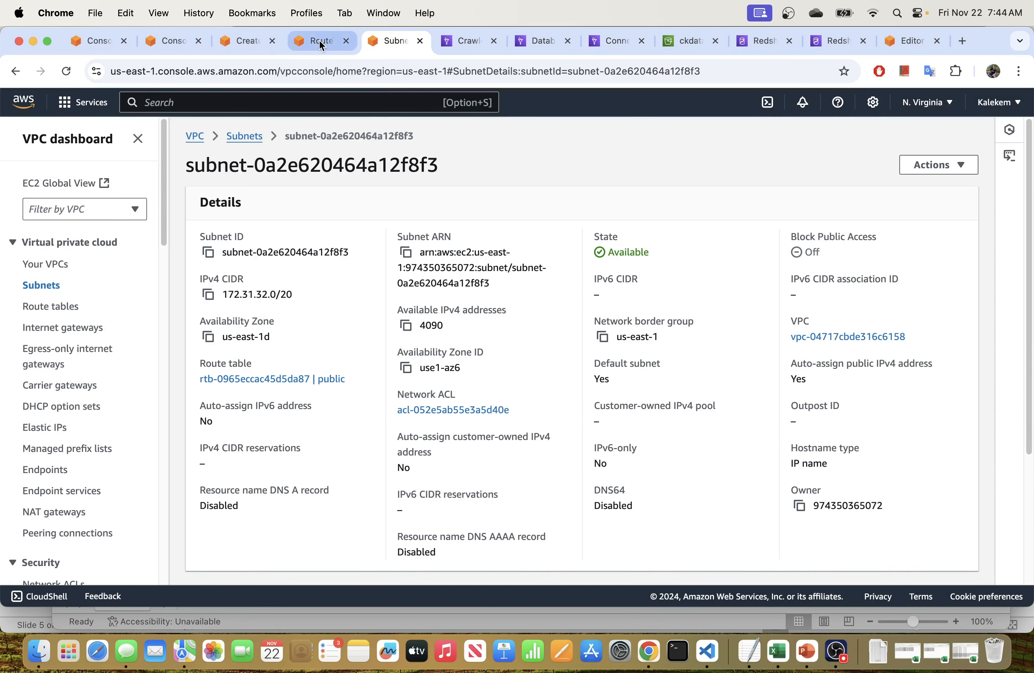
{"action": "left_click", "coordinate": [250, 135]}
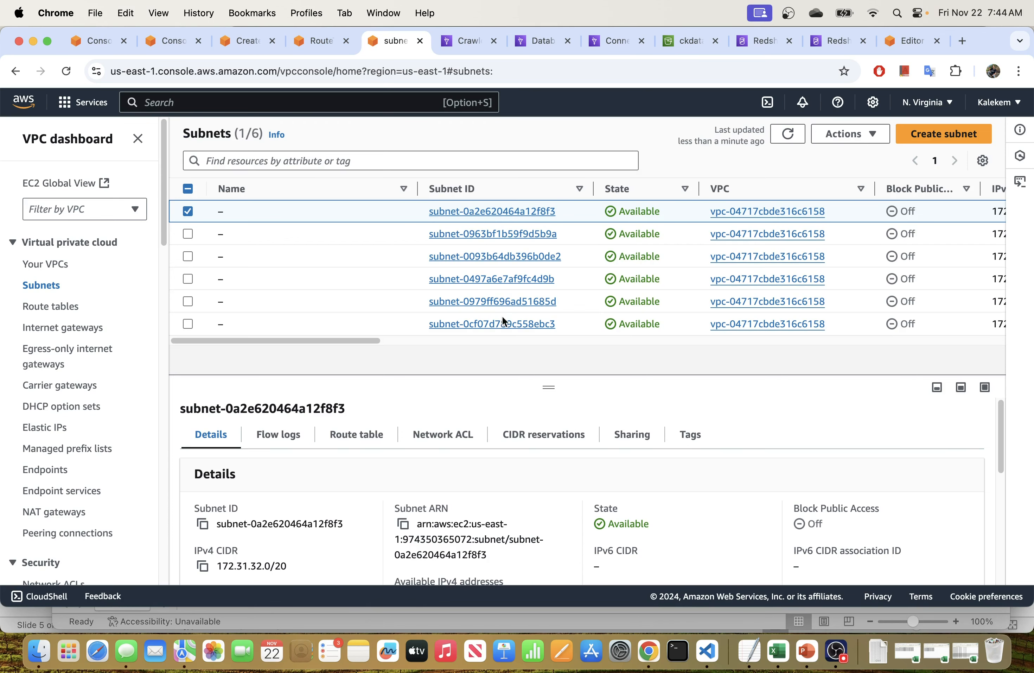
{"action": "left_click", "coordinate": [615, 41]}
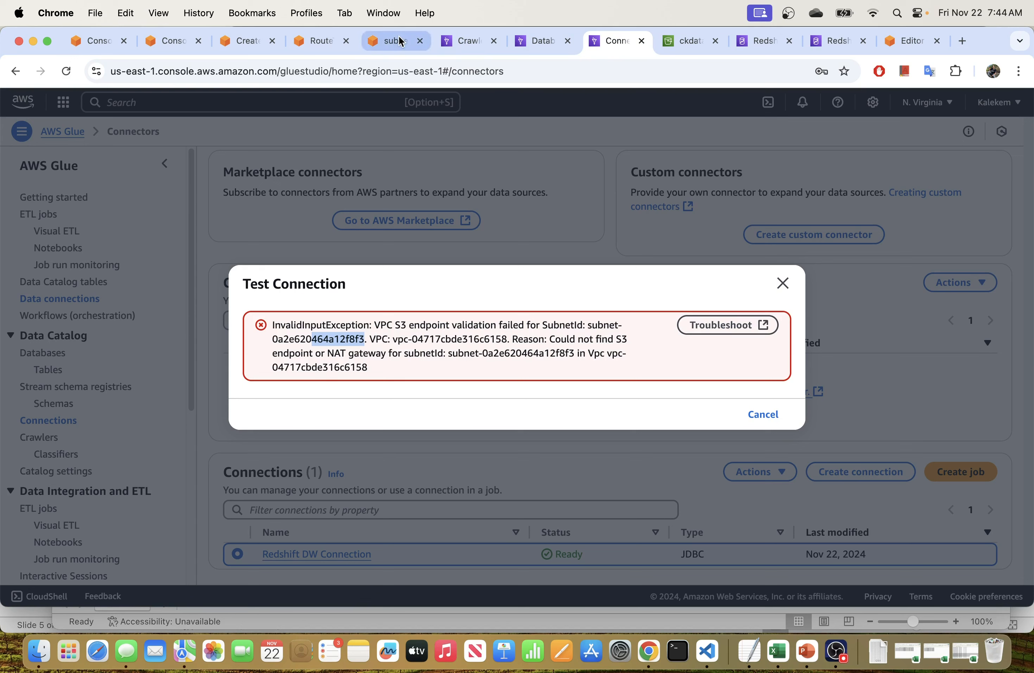
{"action": "left_click", "coordinate": [400, 41]}
{"action": "left_click", "coordinate": [308, 41]}
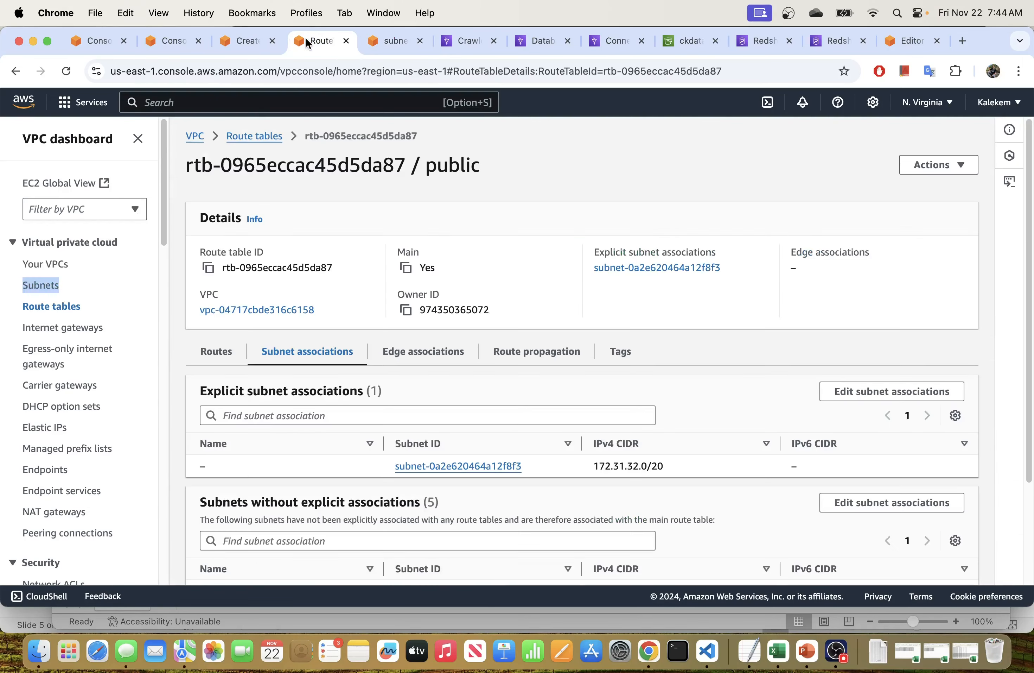
- Return to the endpoint creation form and select the public route table for the endpoint
{"action": "left_click", "coordinate": [246, 46]}
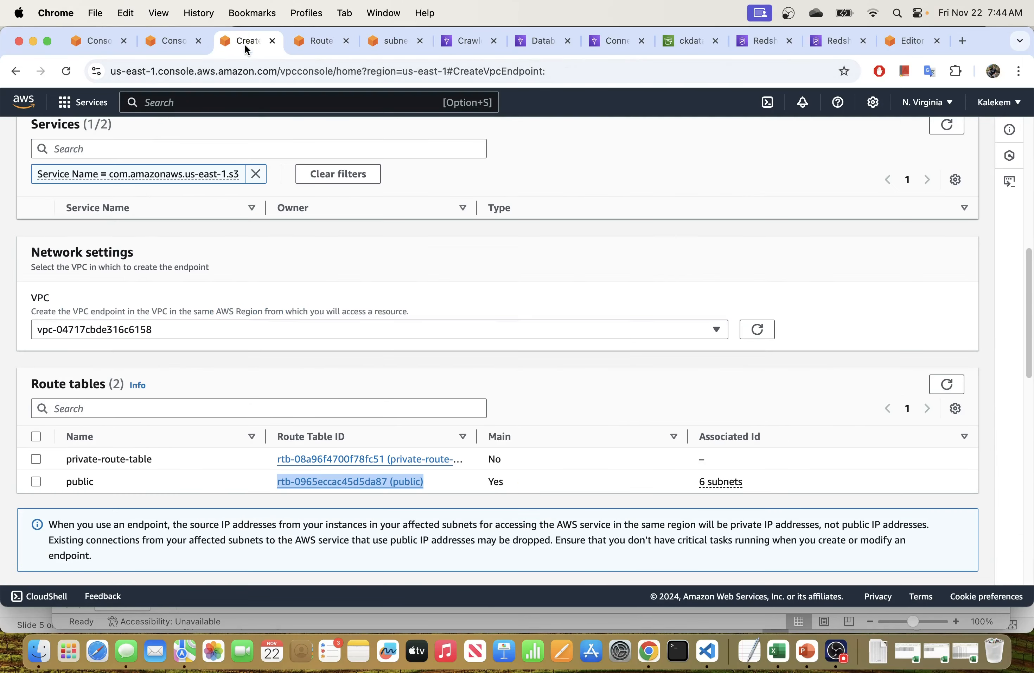
{"action": "left_click", "coordinate": [35, 482]}
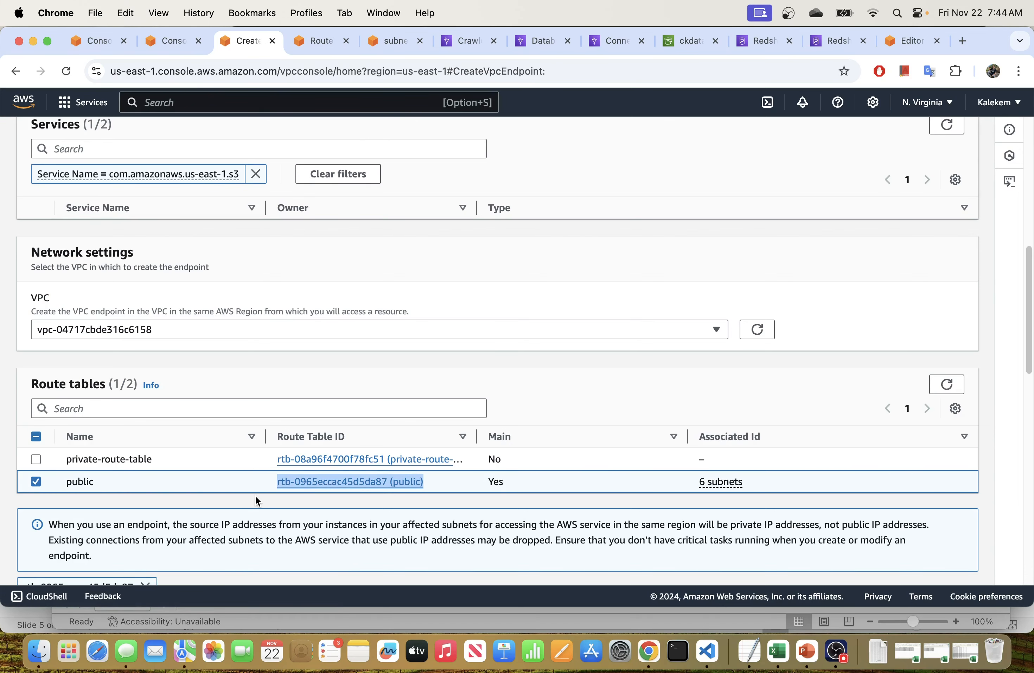
{"action": "scroll", "coordinate": [257, 501], "scroll_direction": "down", "scroll_amount": 2}
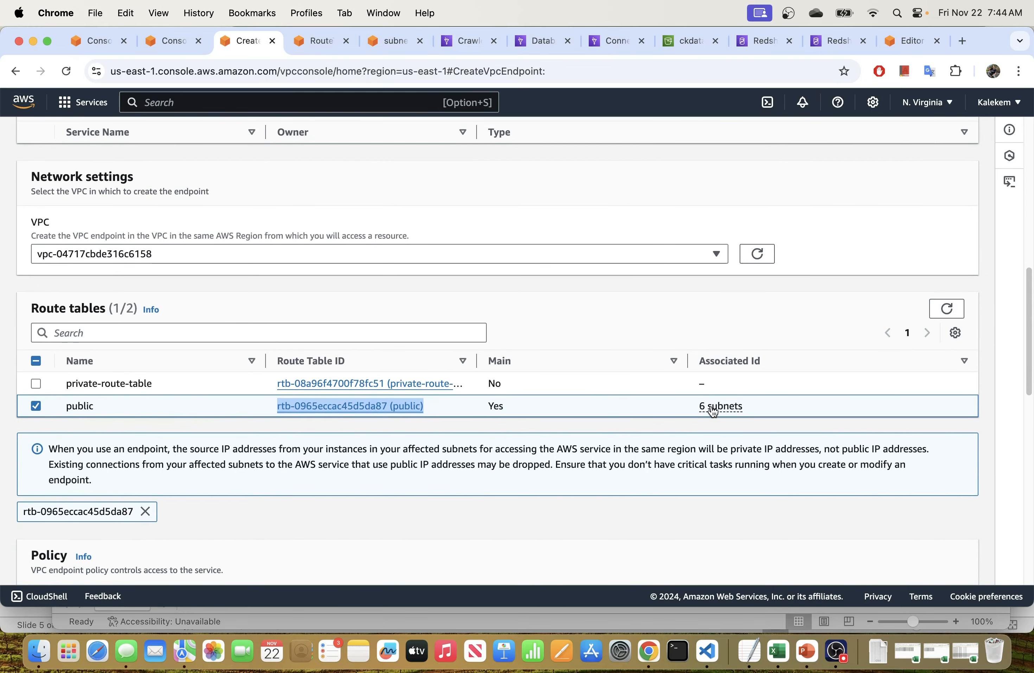
{"action": "right_click", "coordinate": [718, 410]}
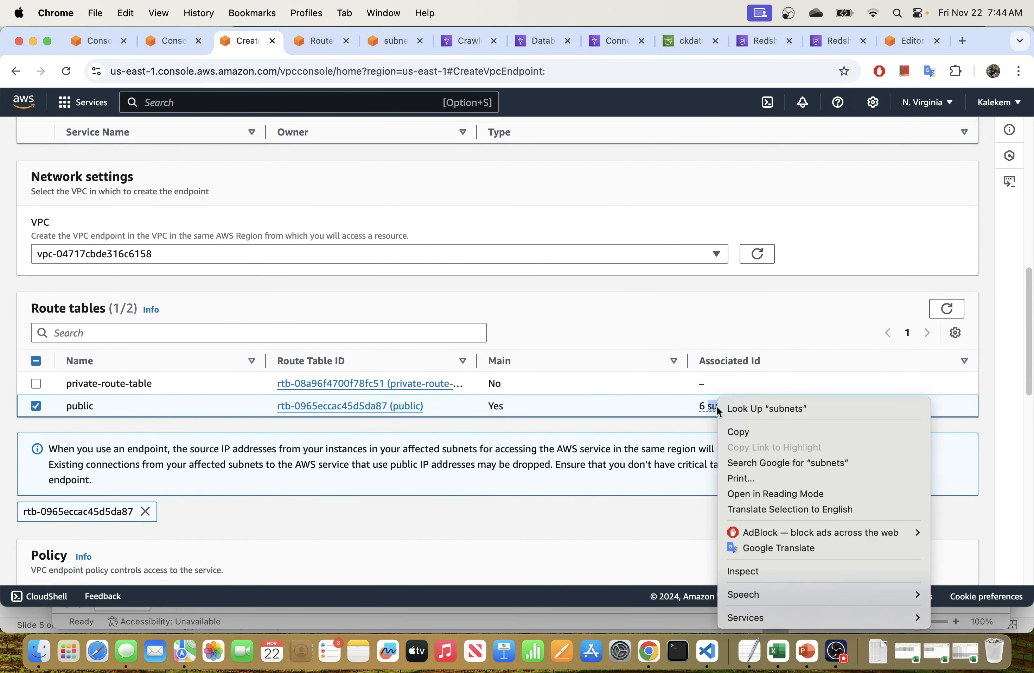
{"action": "left_click", "coordinate": [607, 415]}
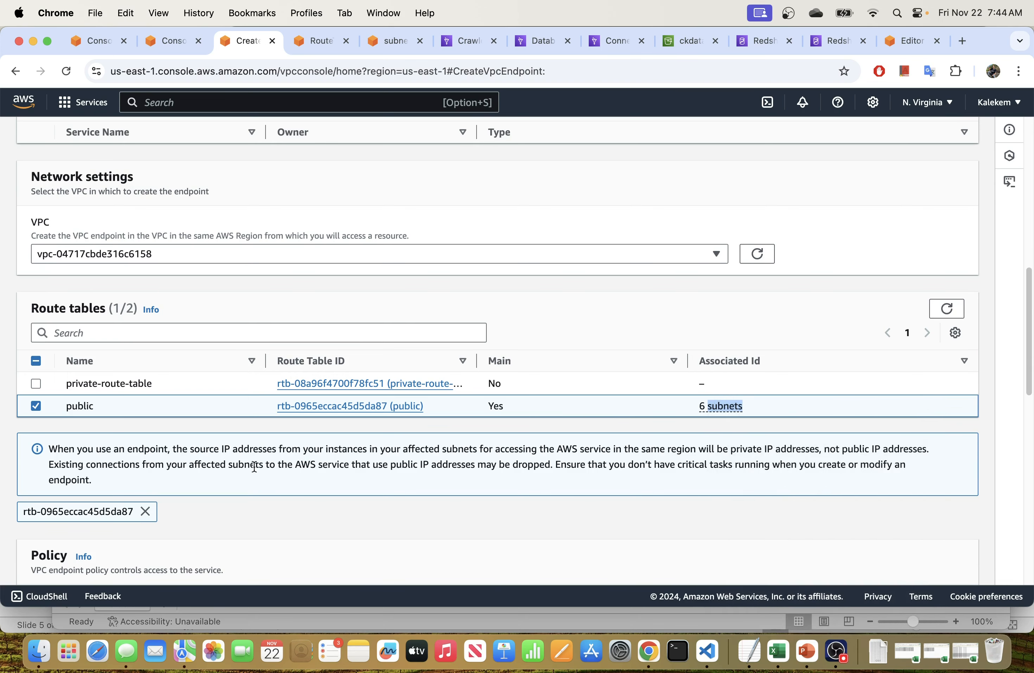
- Review the endpoint form's name tag, type, service, VPC, route table and access policy settings
{"action": "scroll", "coordinate": [294, 487], "scroll_direction": "down", "scroll_amount": 3}
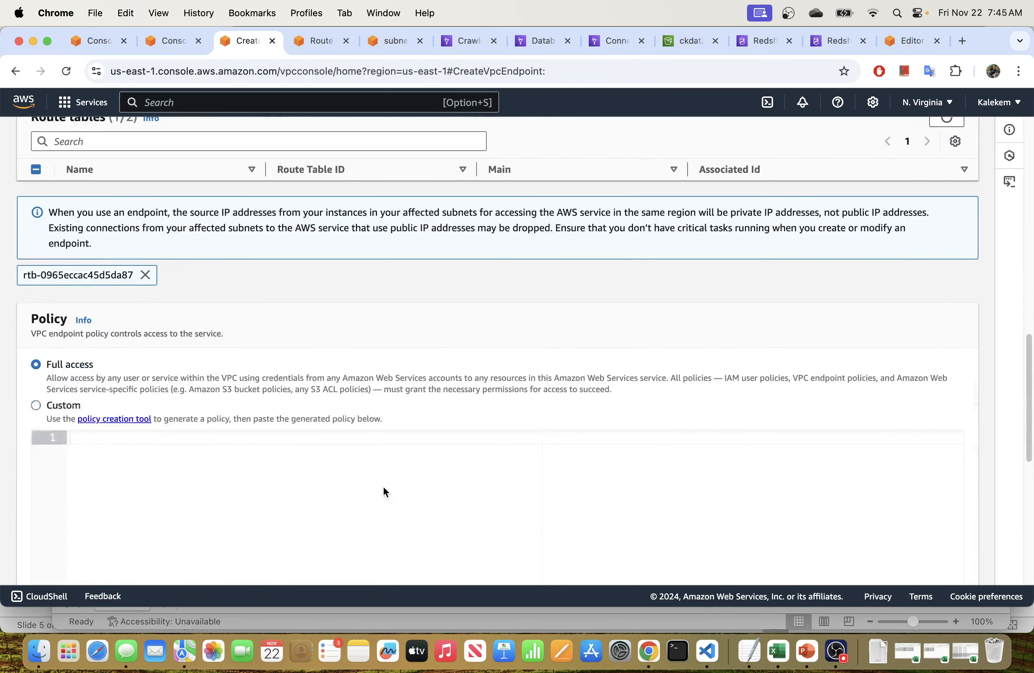
{"action": "scroll", "coordinate": [628, 469], "scroll_direction": "up", "scroll_amount": 3}
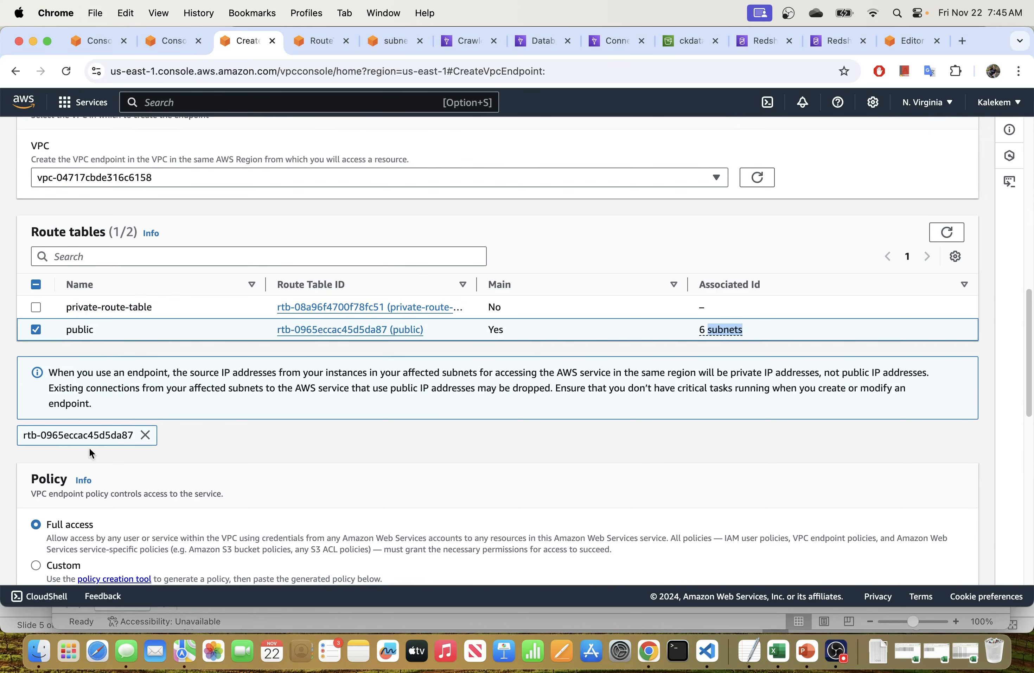
{"action": "scroll", "coordinate": [92, 452], "scroll_direction": "down", "scroll_amount": 4}
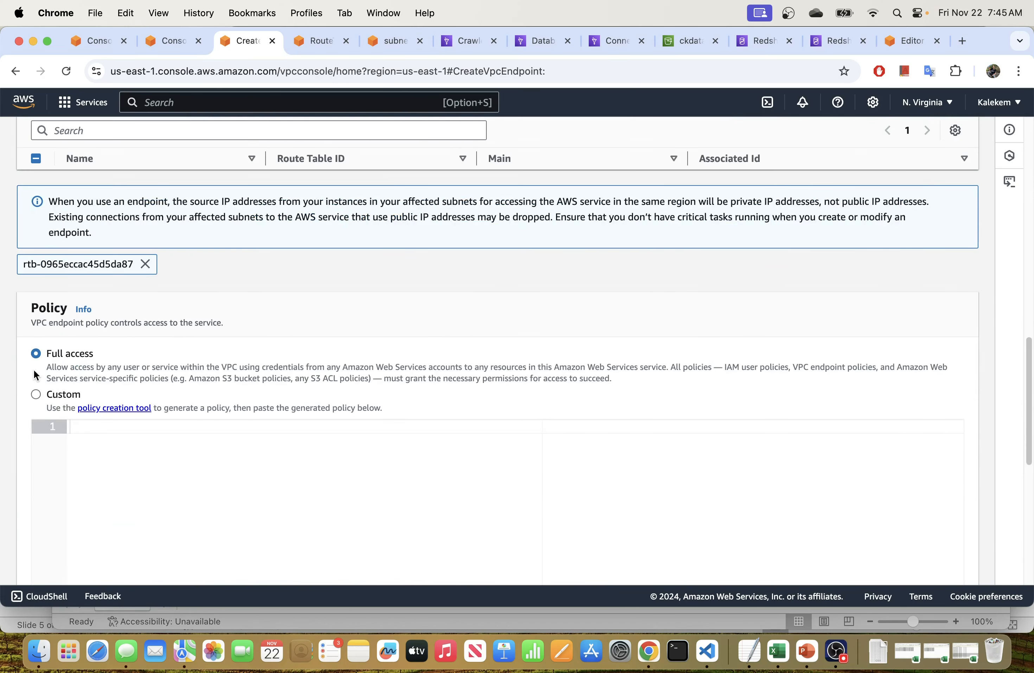
{"action": "scroll", "coordinate": [148, 367], "scroll_direction": "up", "scroll_amount": 8}
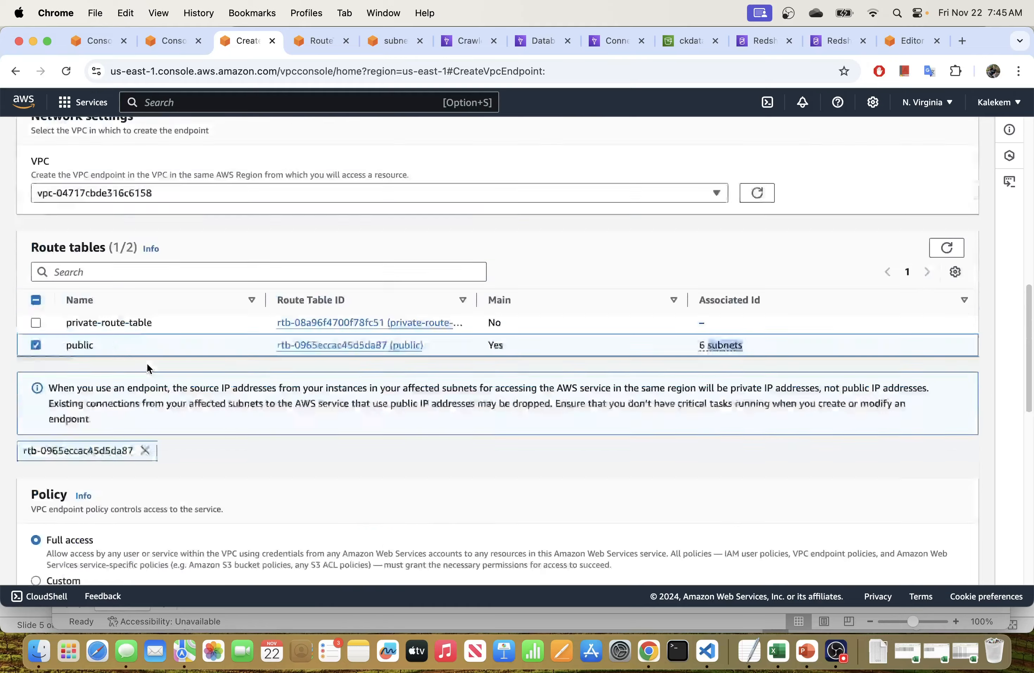
{"action": "scroll", "coordinate": [146, 369], "scroll_direction": "down", "scroll_amount": 1}
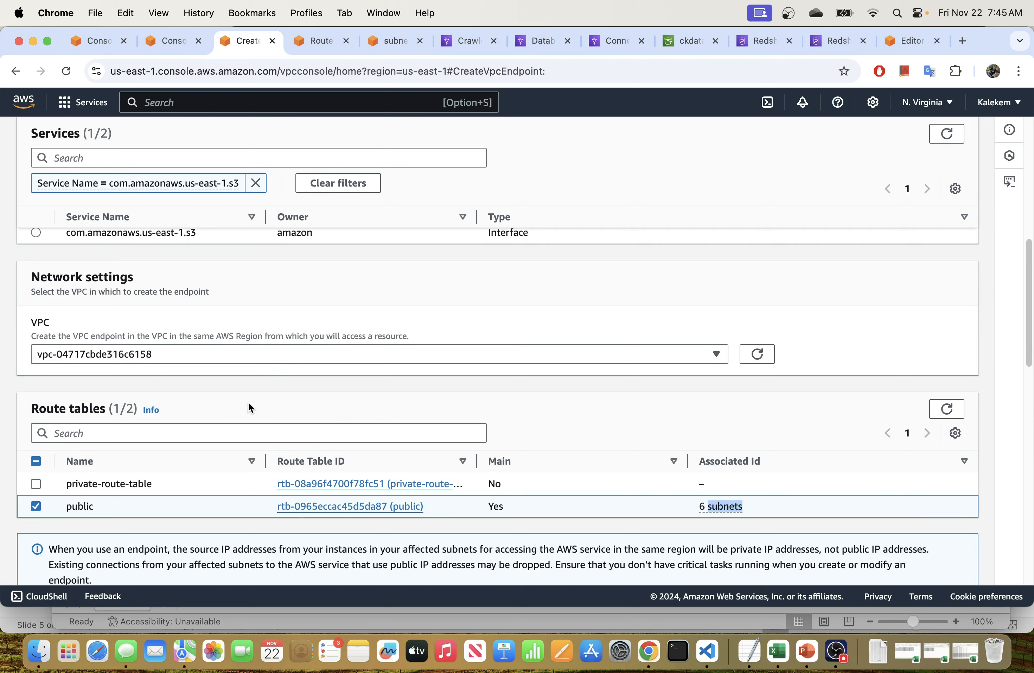
{"action": "scroll", "coordinate": [249, 398], "scroll_direction": "up", "scroll_amount": 10}
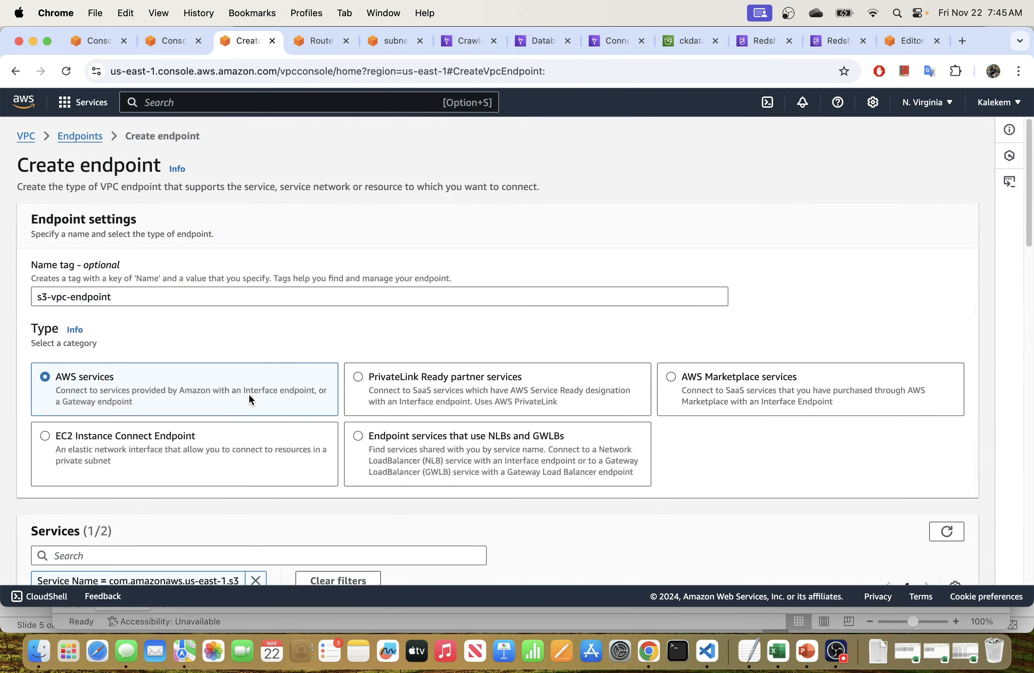
{"action": "scroll", "coordinate": [251, 399], "scroll_direction": "down", "scroll_amount": 20}
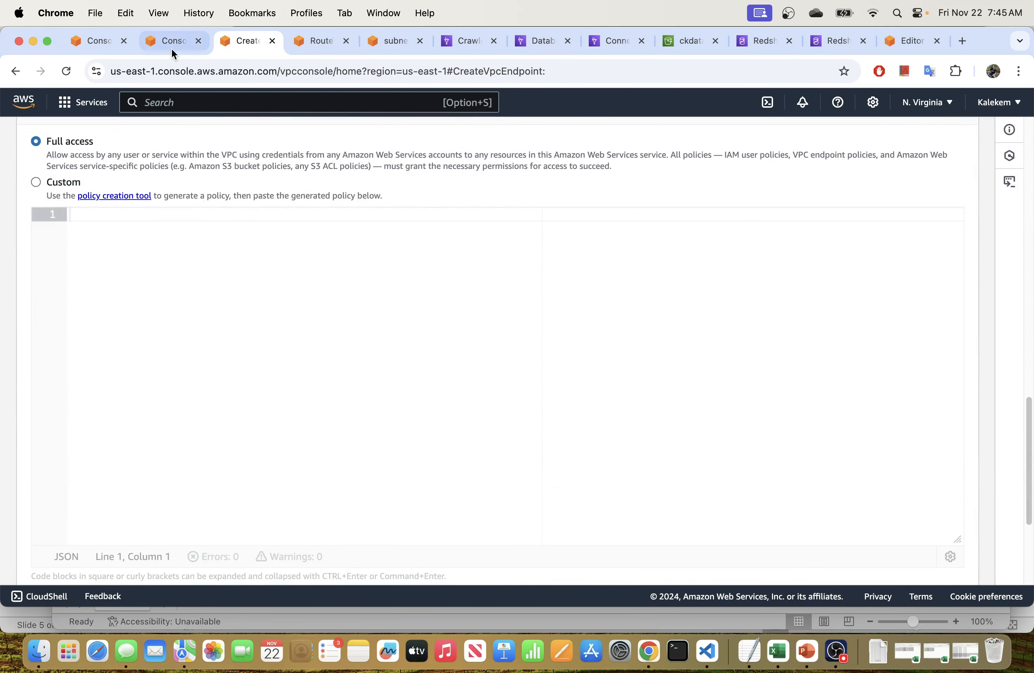
- Open the route tables list in a separate browser tab, bring up the route table creation form and check which VPCs it offers
{"action": "left_click", "coordinate": [307, 41]}
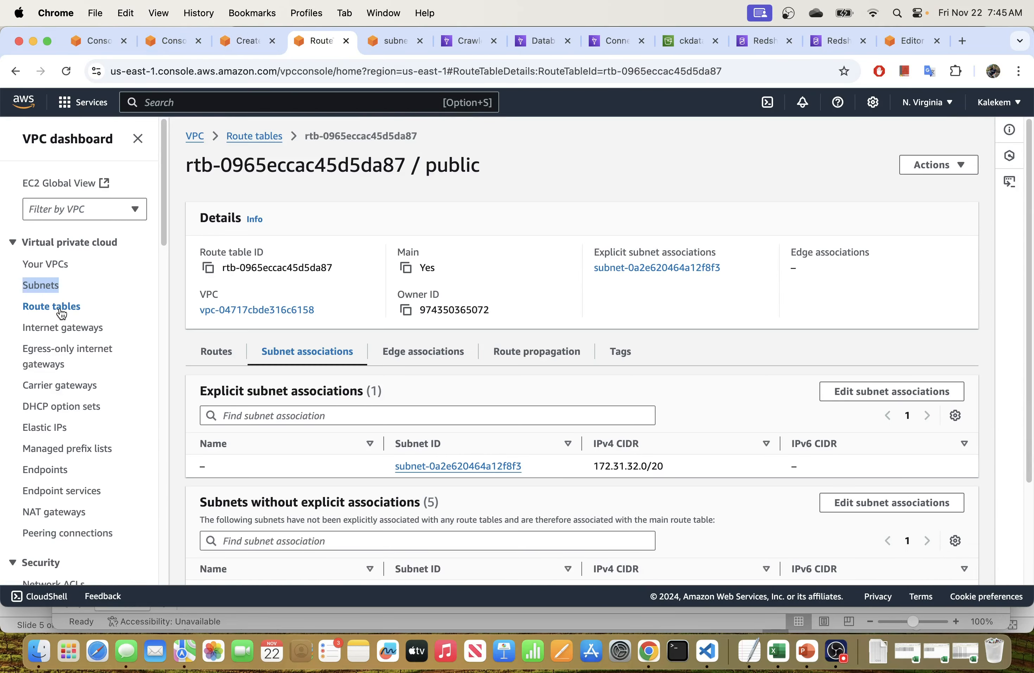
{"action": "right_click", "coordinate": [62, 313]}
{"action": "left_click", "coordinate": [94, 318]}
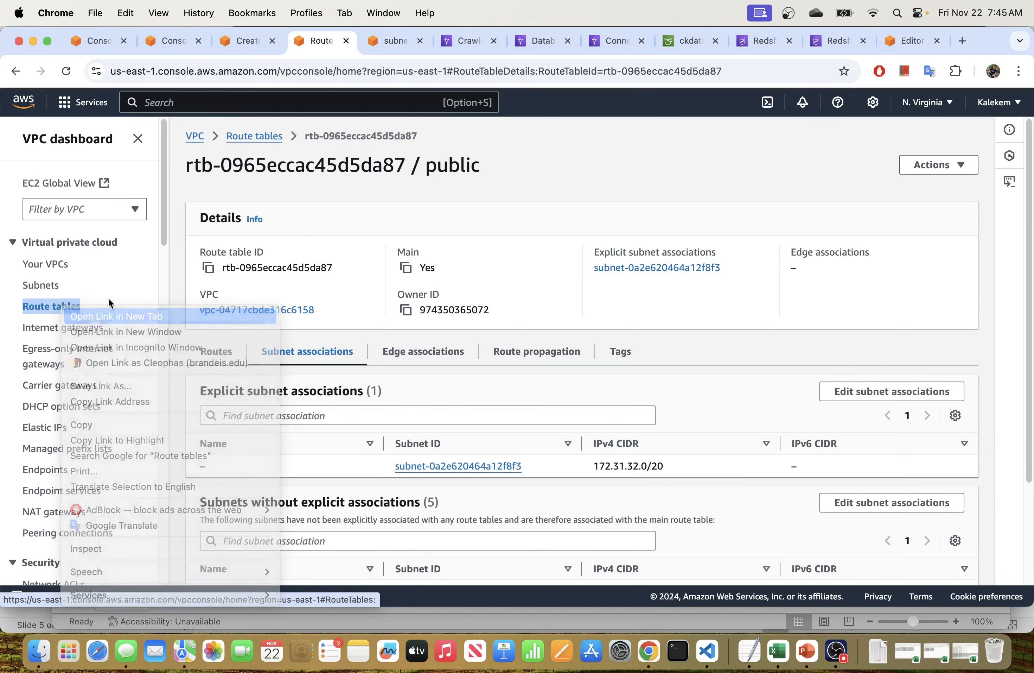
{"action": "left_click", "coordinate": [357, 51]}
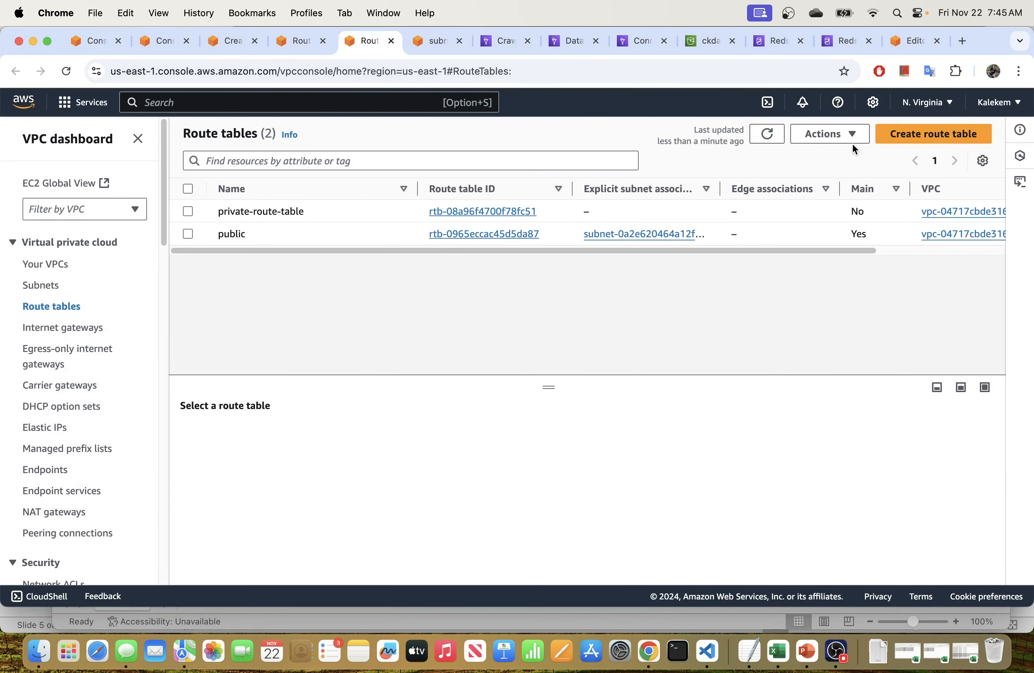
{"action": "left_click", "coordinate": [900, 136]}
{"action": "left_click", "coordinate": [84, 356]}
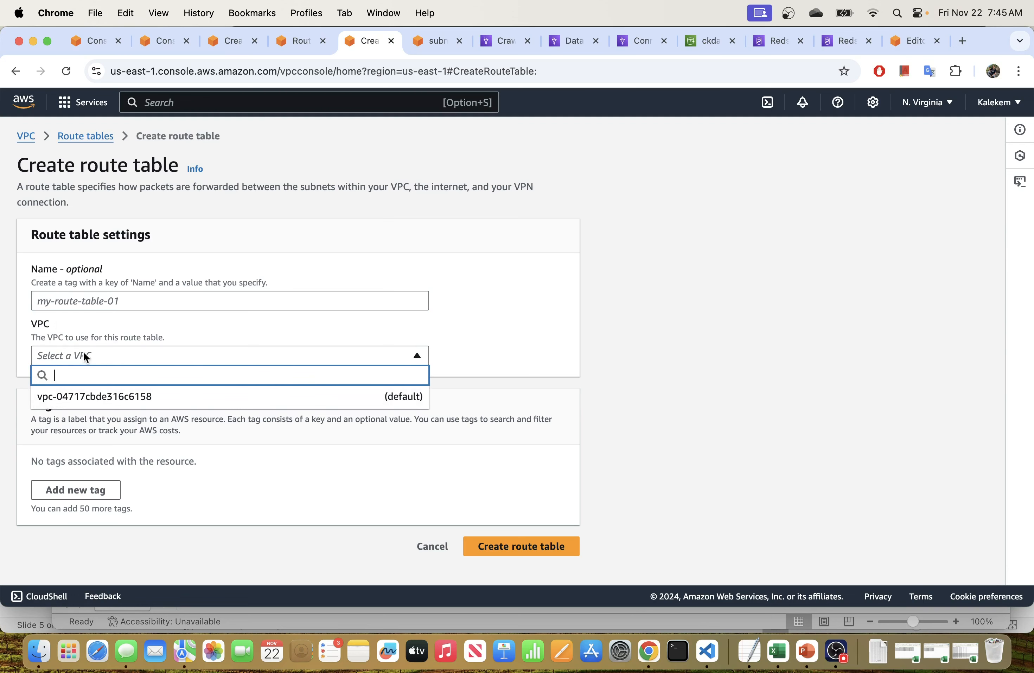
{"action": "left_click", "coordinate": [169, 494]}
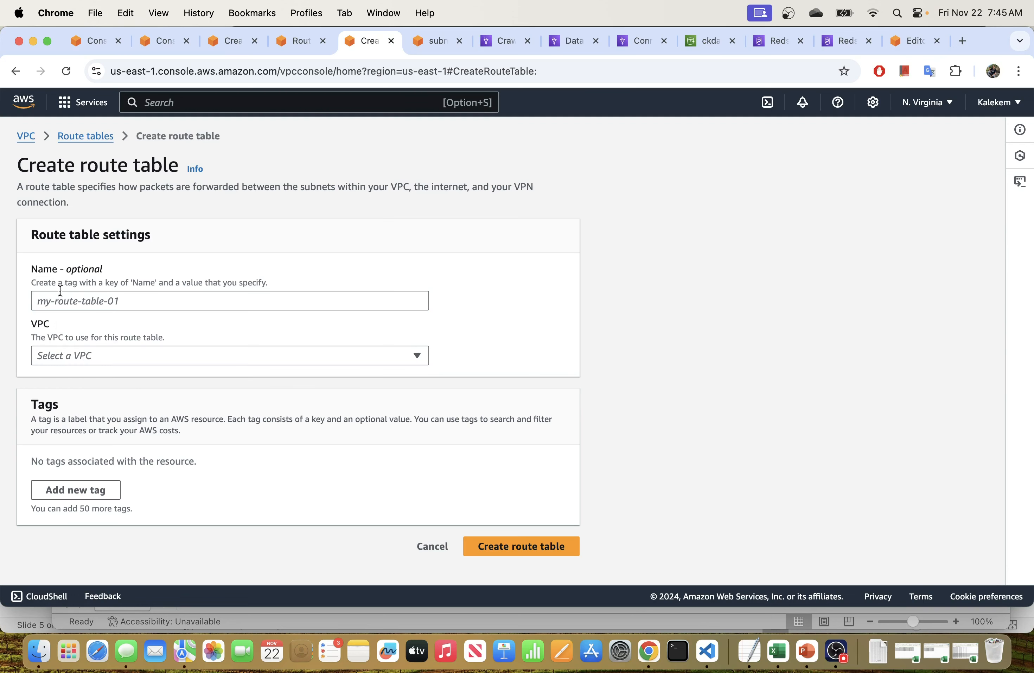
{"action": "left_click", "coordinate": [289, 43]}
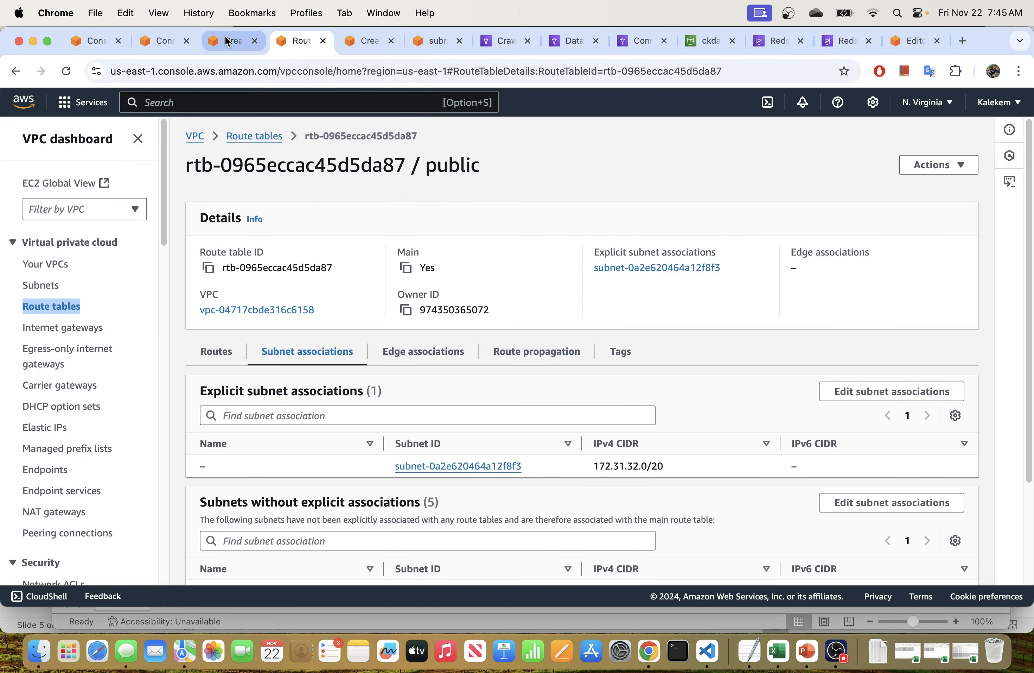
{"action": "left_click", "coordinate": [225, 40]}
{"action": "left_click", "coordinate": [286, 38]}
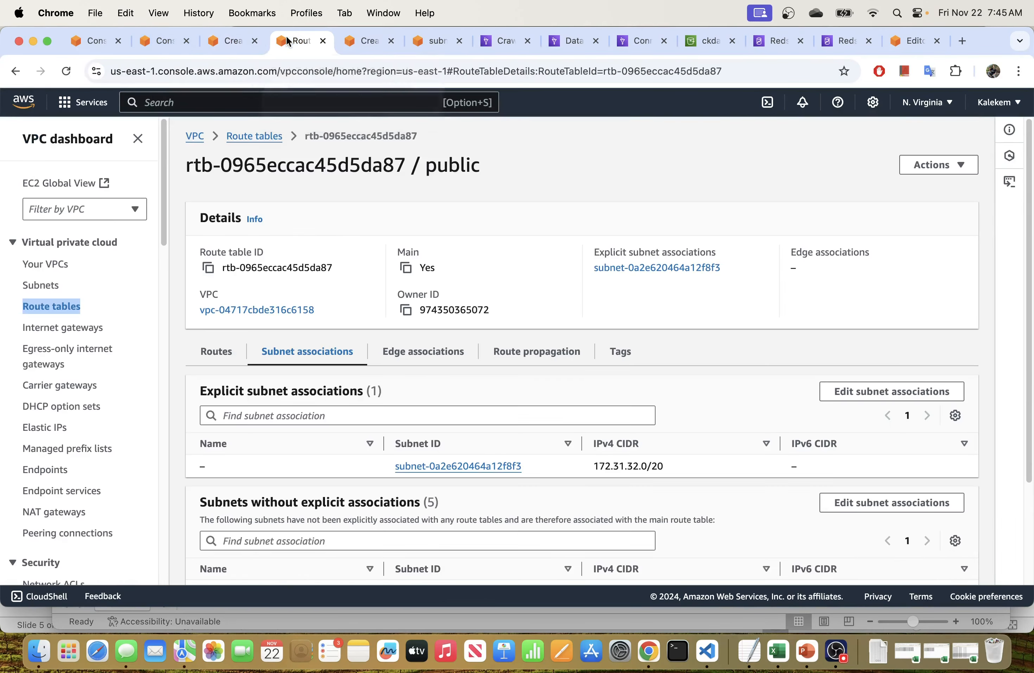
{"action": "left_click", "coordinate": [355, 40]}
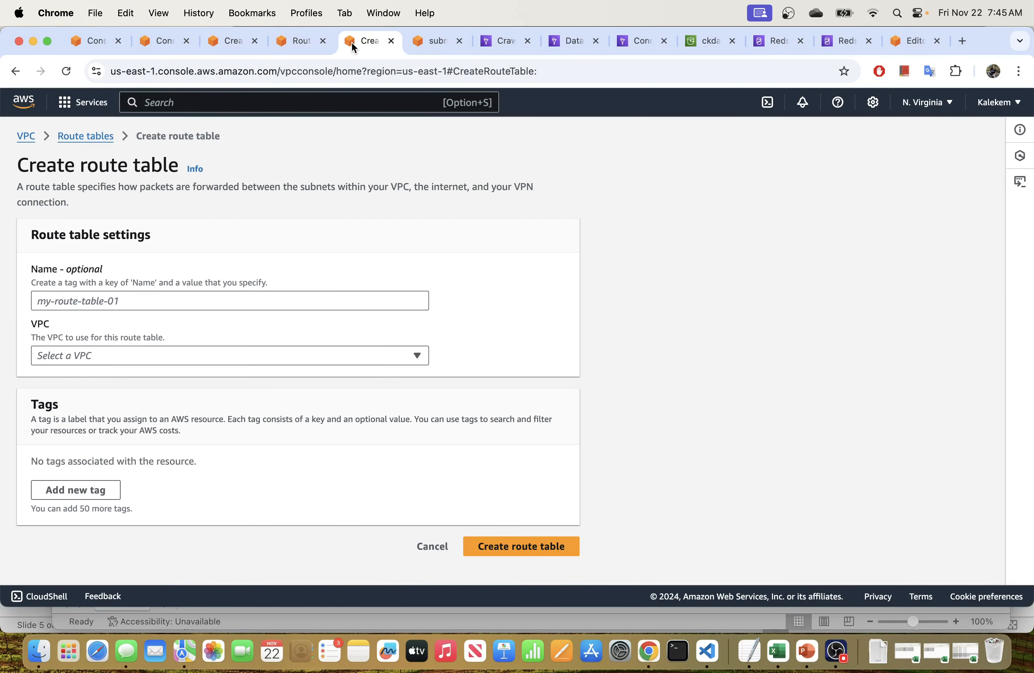
{"action": "left_click", "coordinate": [306, 38]}
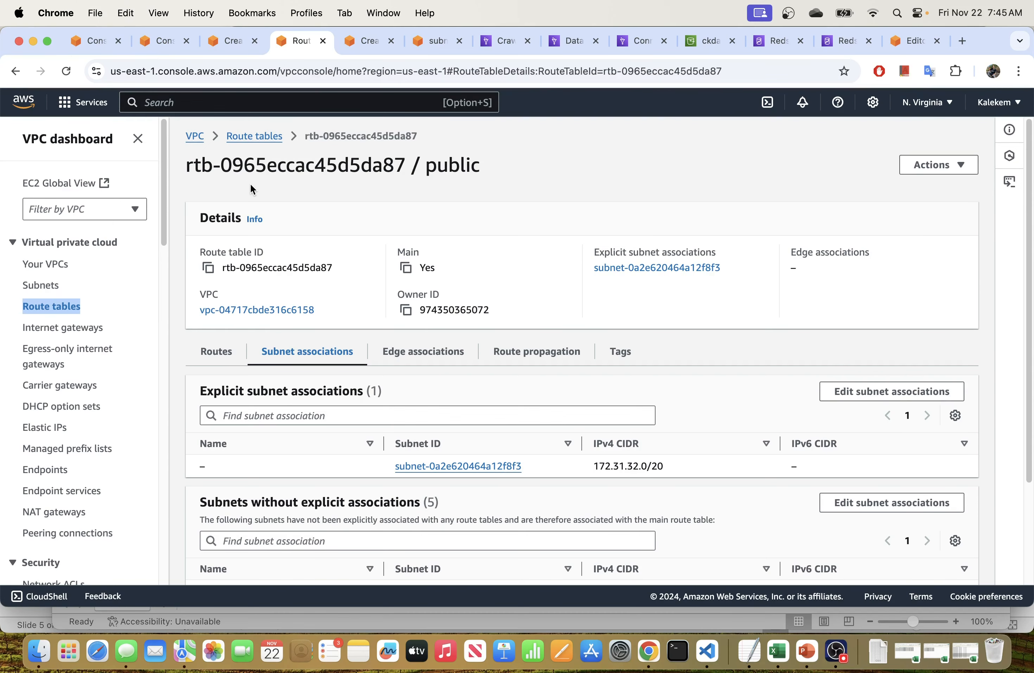
- Return to the endpoint form, create the s3-vpc-endpoint with full access and check its associated route table in the endpoints list
{"action": "left_click", "coordinate": [230, 40]}
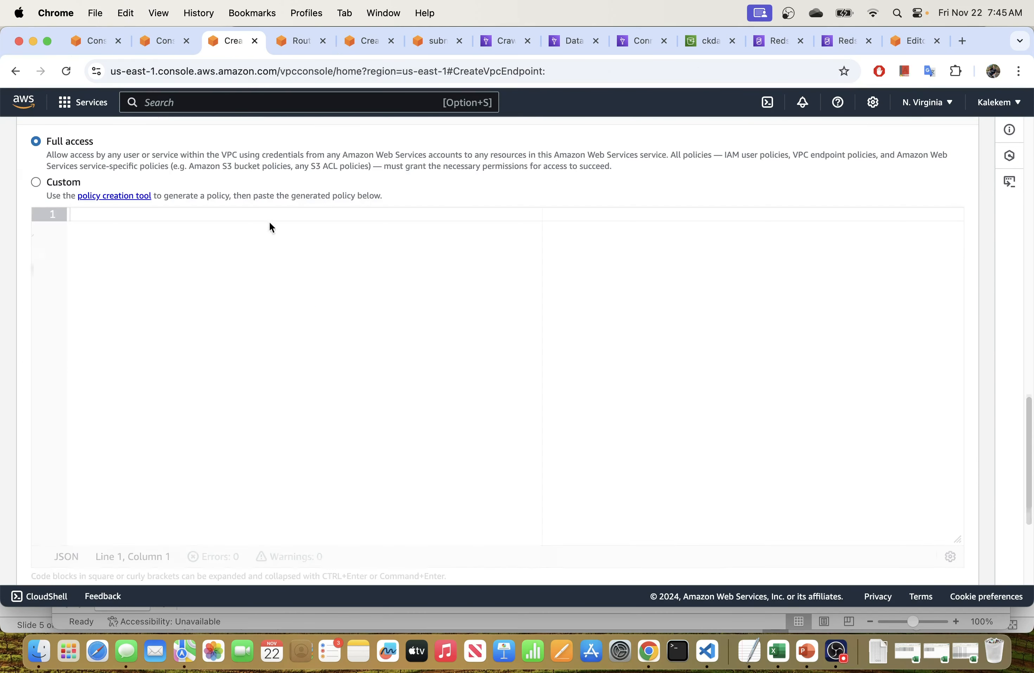
{"action": "scroll", "coordinate": [270, 226], "scroll_direction": "up", "scroll_amount": 15}
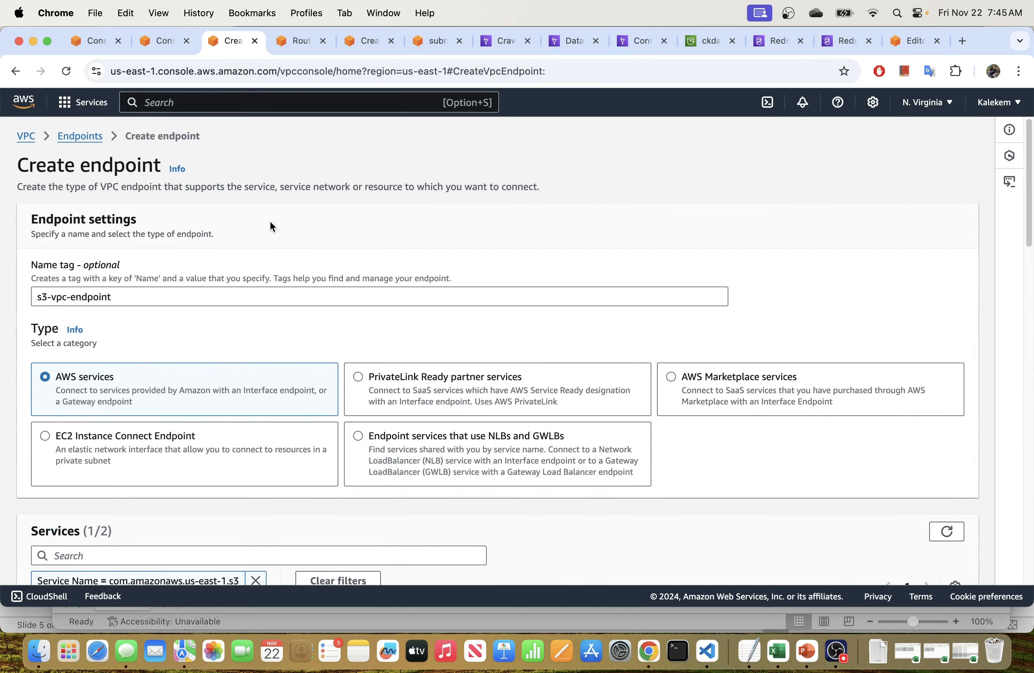
{"action": "scroll", "coordinate": [326, 271], "scroll_direction": "down", "scroll_amount": 15}
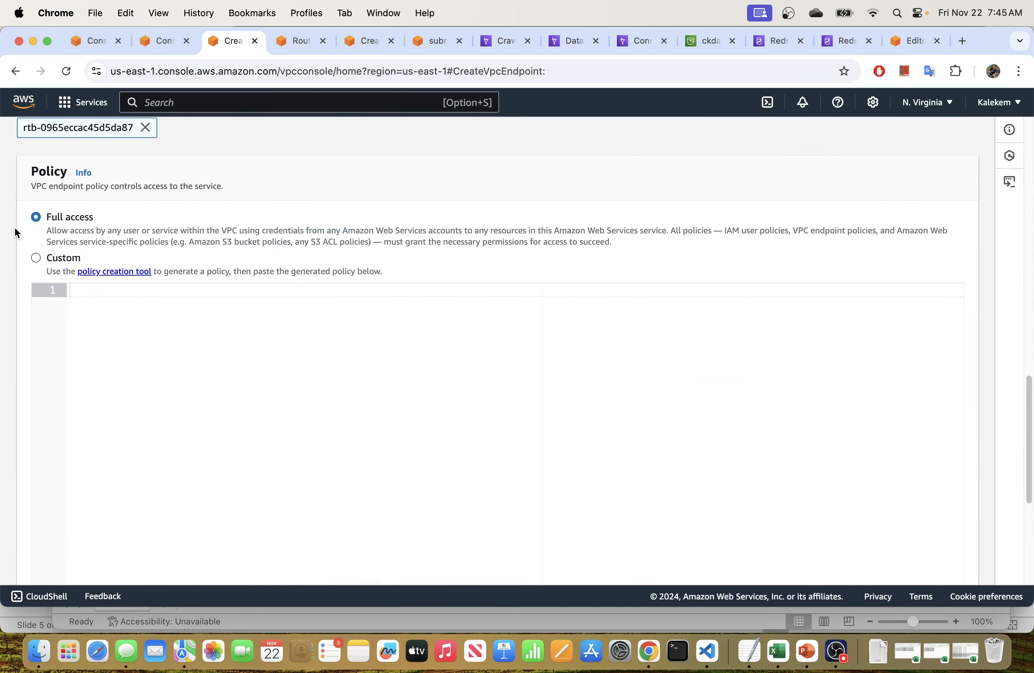
{"action": "scroll", "coordinate": [734, 448], "scroll_direction": "down", "scroll_amount": 10}
{"action": "left_click", "coordinate": [925, 569]}
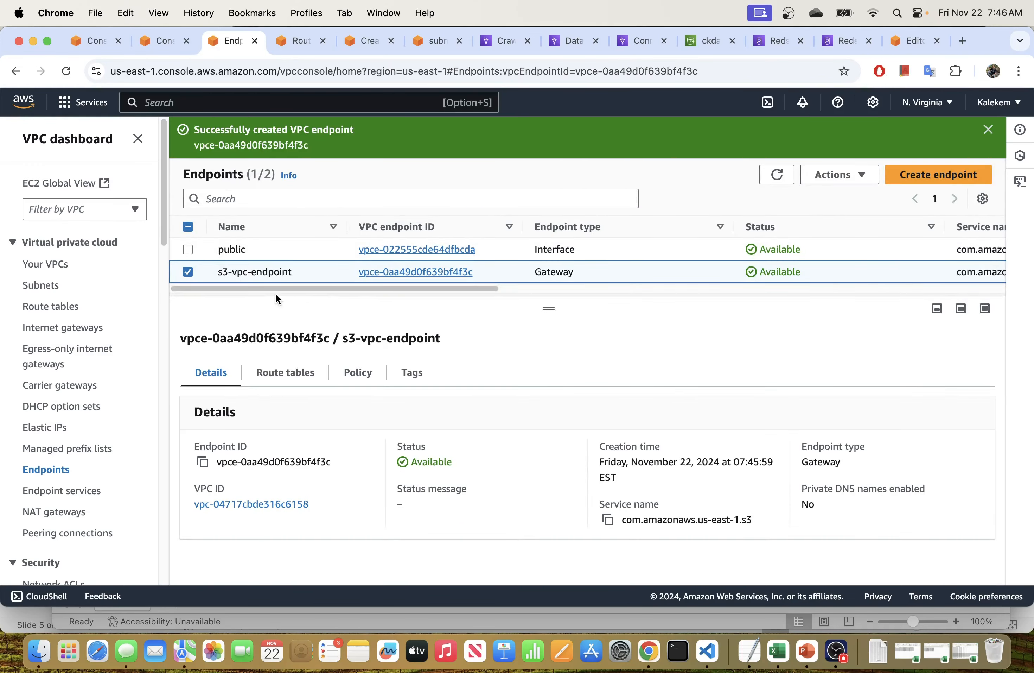
{"action": "left_click_drag", "start_coordinate": [422, 289], "coordinate": [1032, 286]}
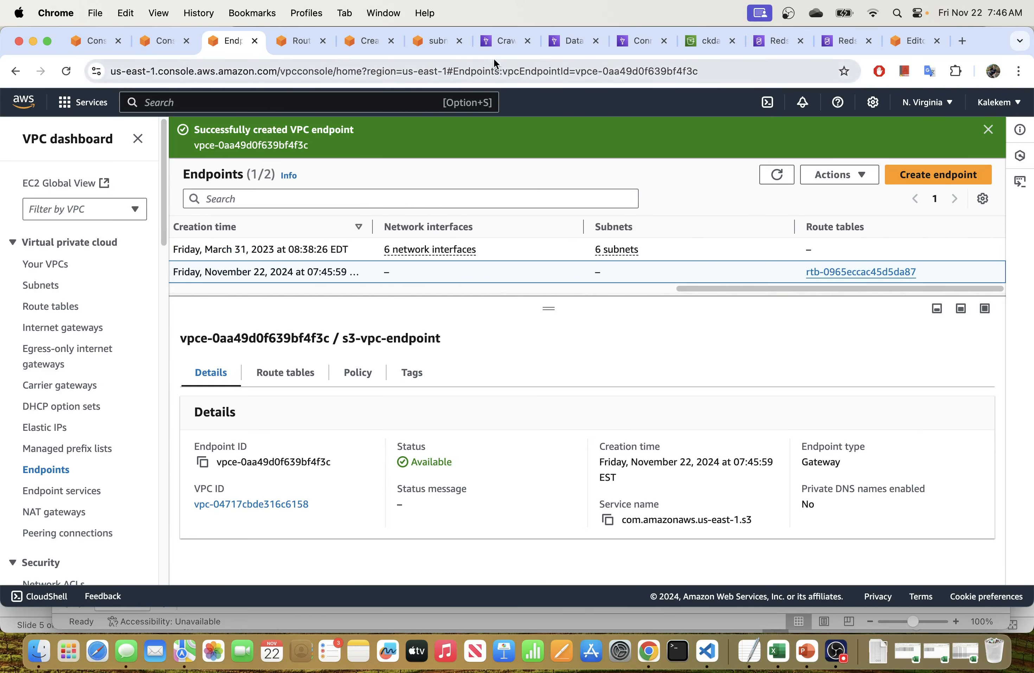
- Retest the Redshift DW Connection in Glue with the IAM role AWSGlueServiceRole-redshift-s3-role and dismiss the test result
{"action": "left_click", "coordinate": [639, 43]}
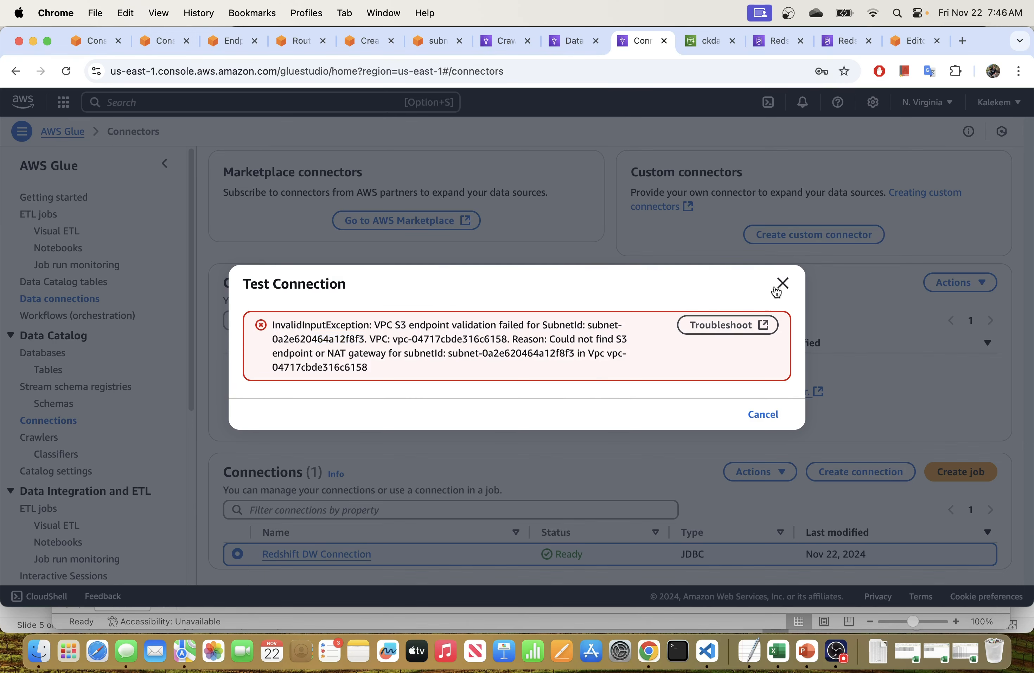
{"action": "left_click", "coordinate": [781, 284]}
{"action": "scroll", "coordinate": [630, 458], "scroll_direction": "up", "scroll_amount": 2}
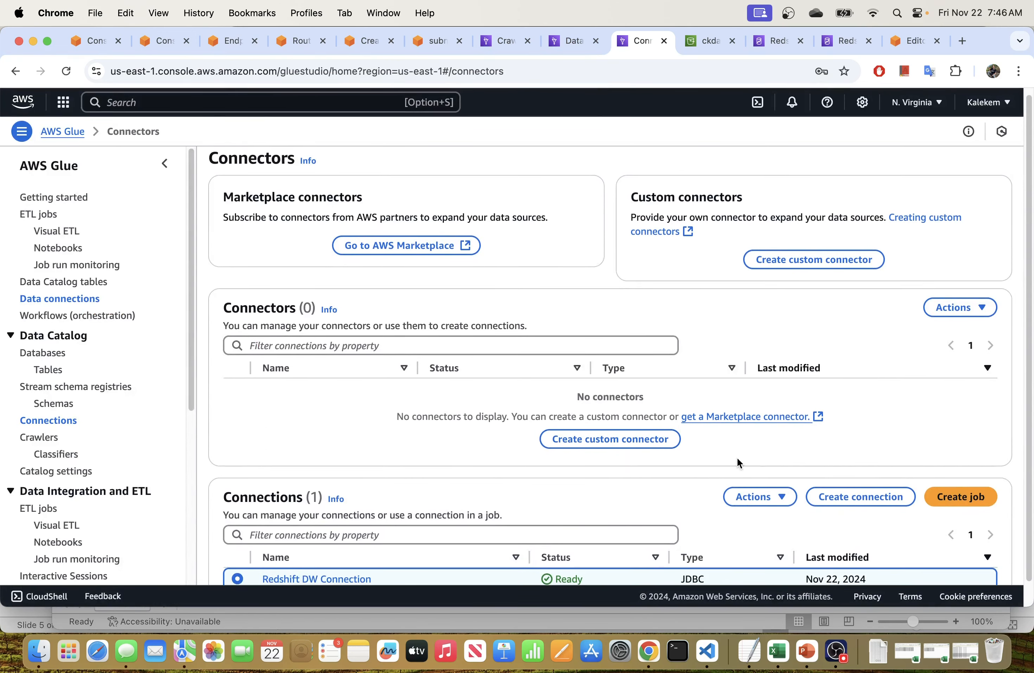
{"action": "scroll", "coordinate": [738, 457], "scroll_direction": "down", "scroll_amount": 2}
{"action": "left_click", "coordinate": [781, 471]}
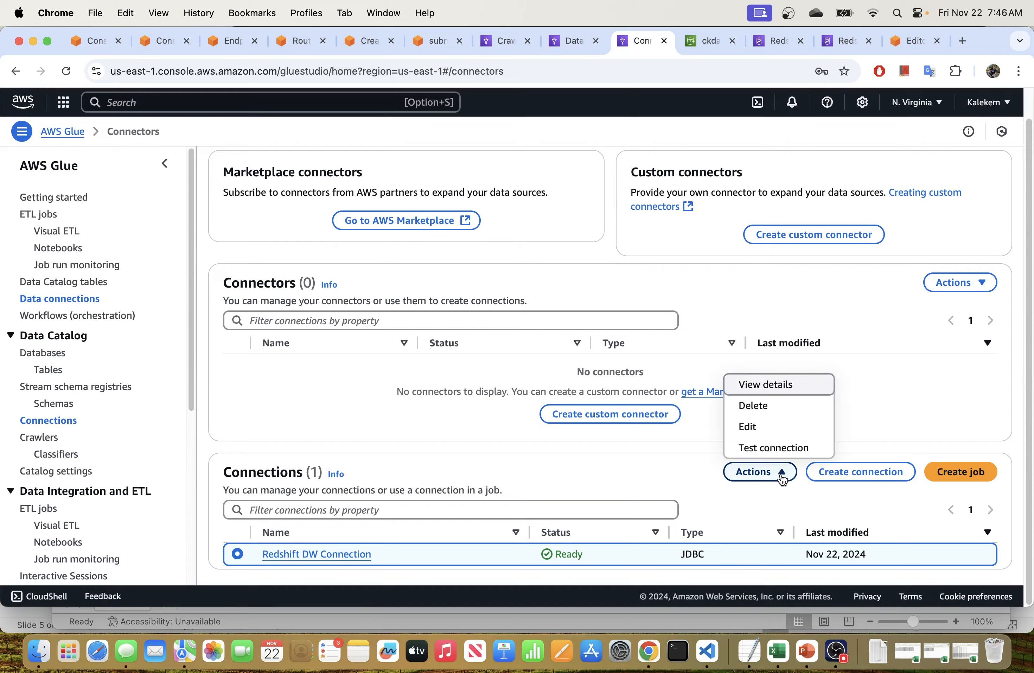
{"action": "left_click", "coordinate": [762, 446]}
{"action": "left_click", "coordinate": [451, 349]}
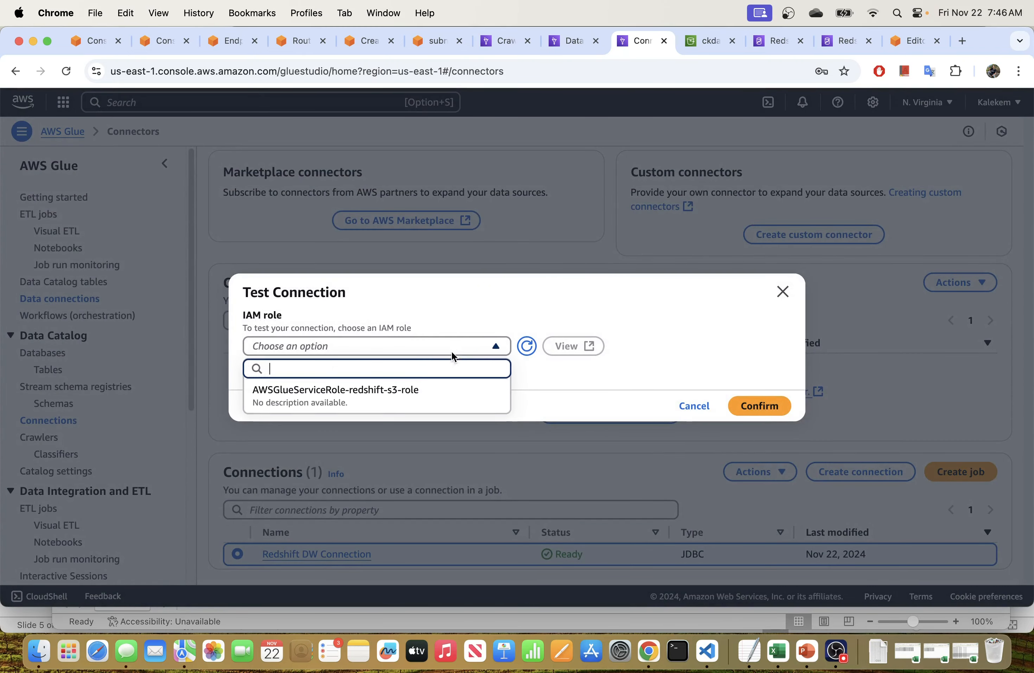
{"action": "left_click", "coordinate": [415, 387]}
{"action": "left_click", "coordinate": [738, 405]}
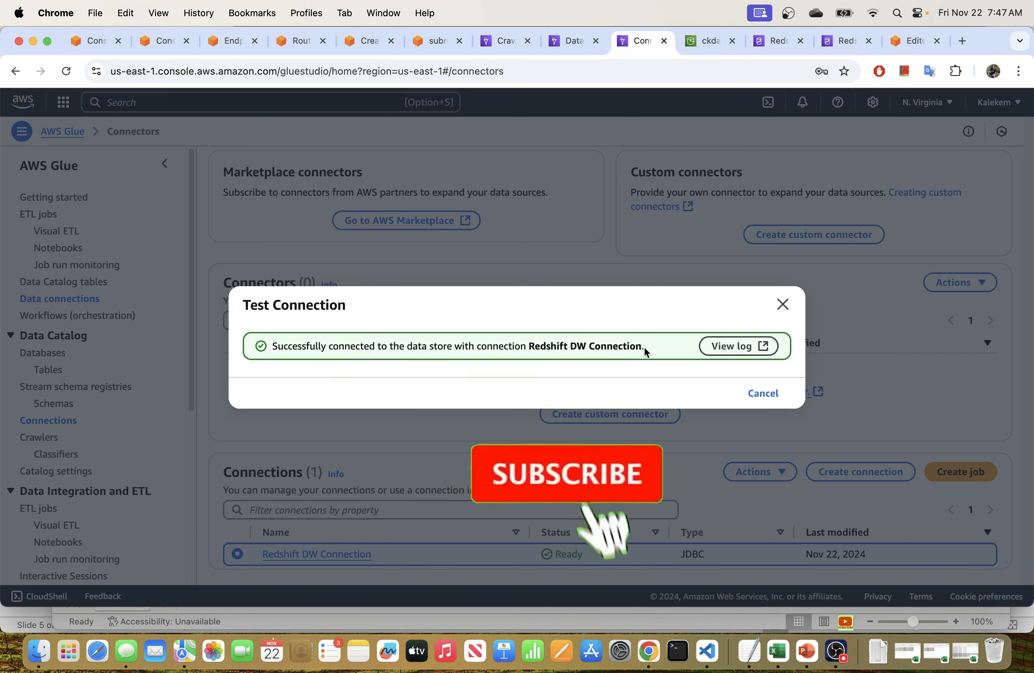
{"action": "left_click_drag", "start_coordinate": [645, 345], "coordinate": [272, 347]}
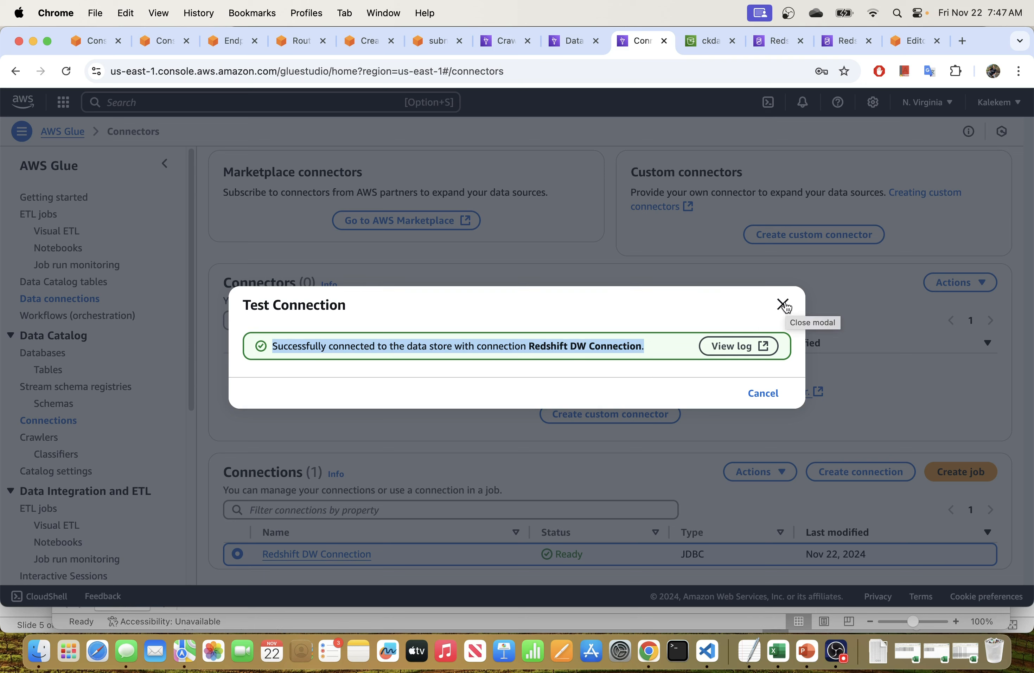
{"action": "left_click", "coordinate": [784, 308]}
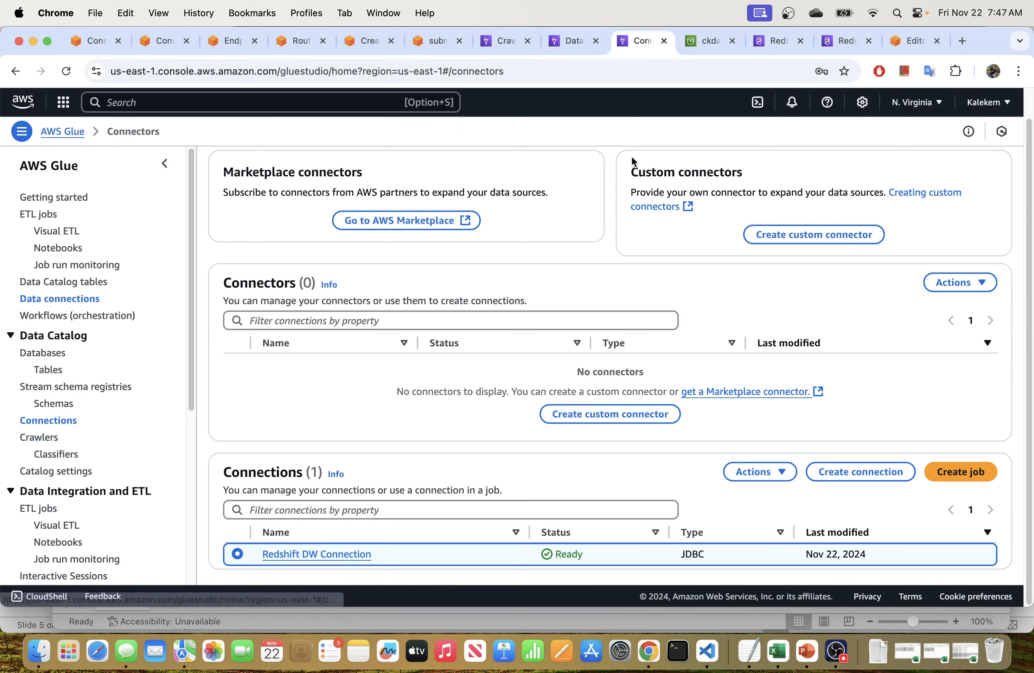
- Open the s3-crawler-orders crawler in Glue and view the summary of table changes from its run
{"action": "left_click", "coordinate": [492, 44]}
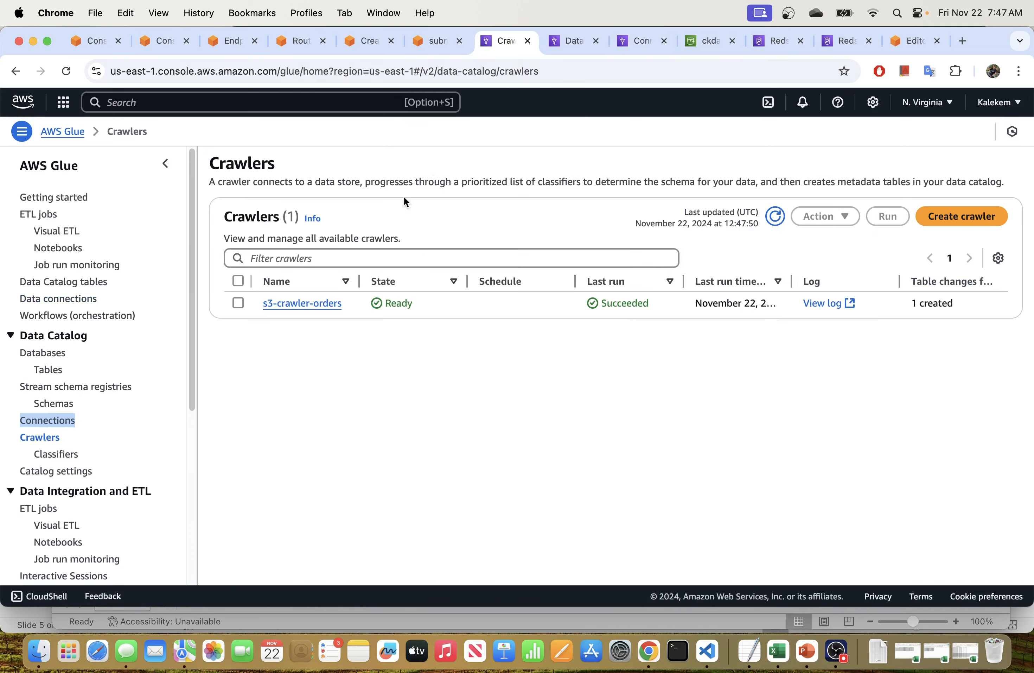
{"action": "left_click", "coordinate": [295, 303]}
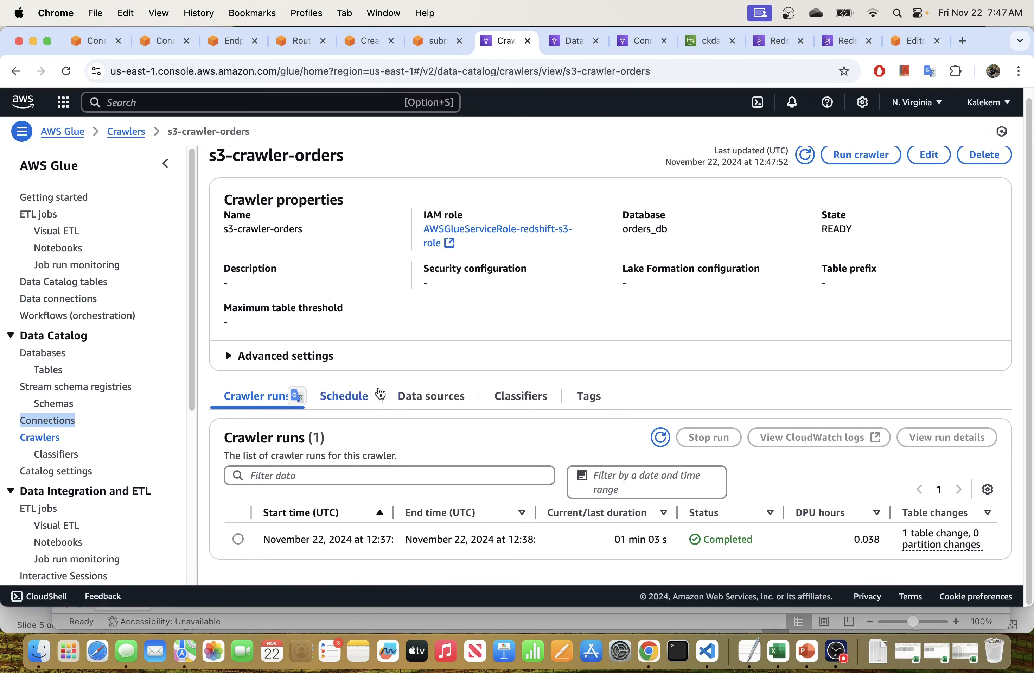
{"action": "left_click", "coordinate": [433, 404]}
{"action": "left_click", "coordinate": [41, 437]}
{"action": "left_click", "coordinate": [311, 304]}
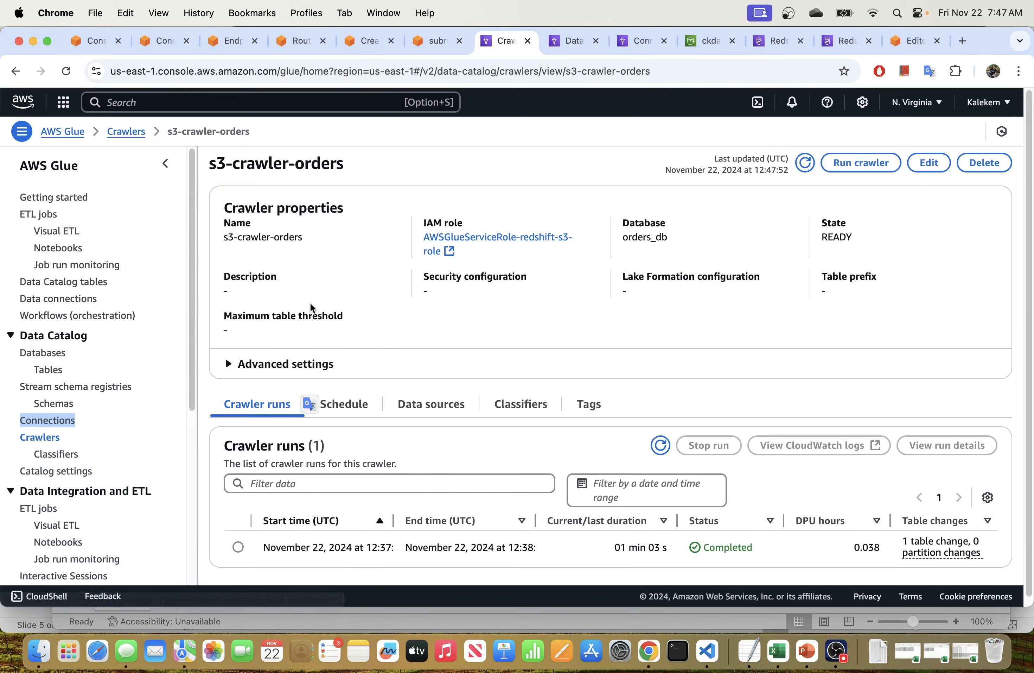
{"action": "scroll", "coordinate": [405, 348], "scroll_direction": "down", "scroll_amount": 1}
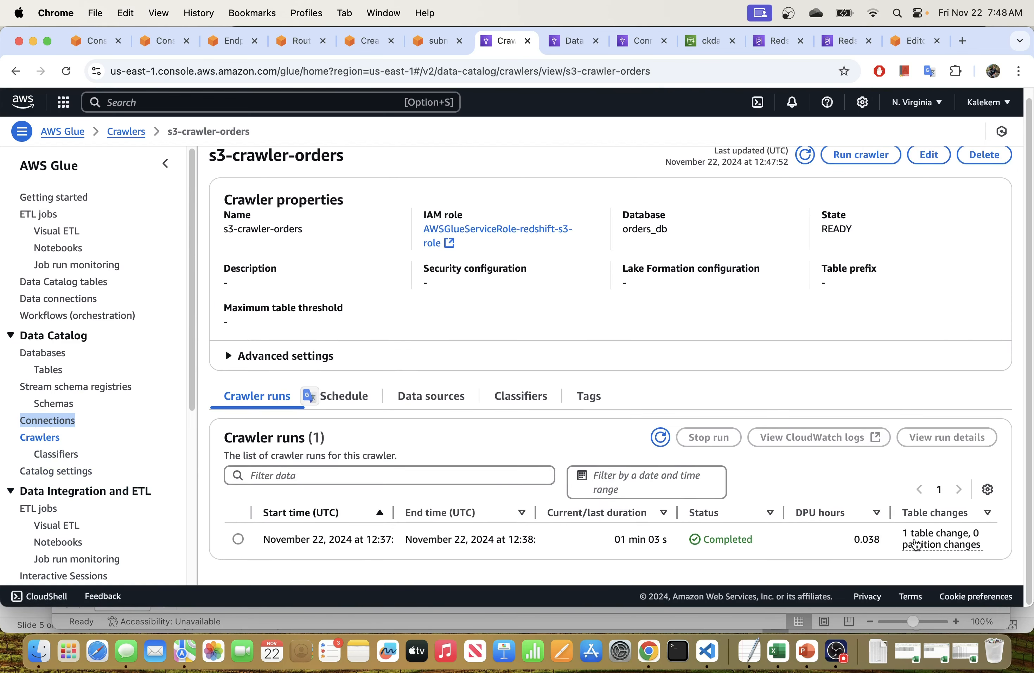
{"action": "left_click", "coordinate": [915, 542]}
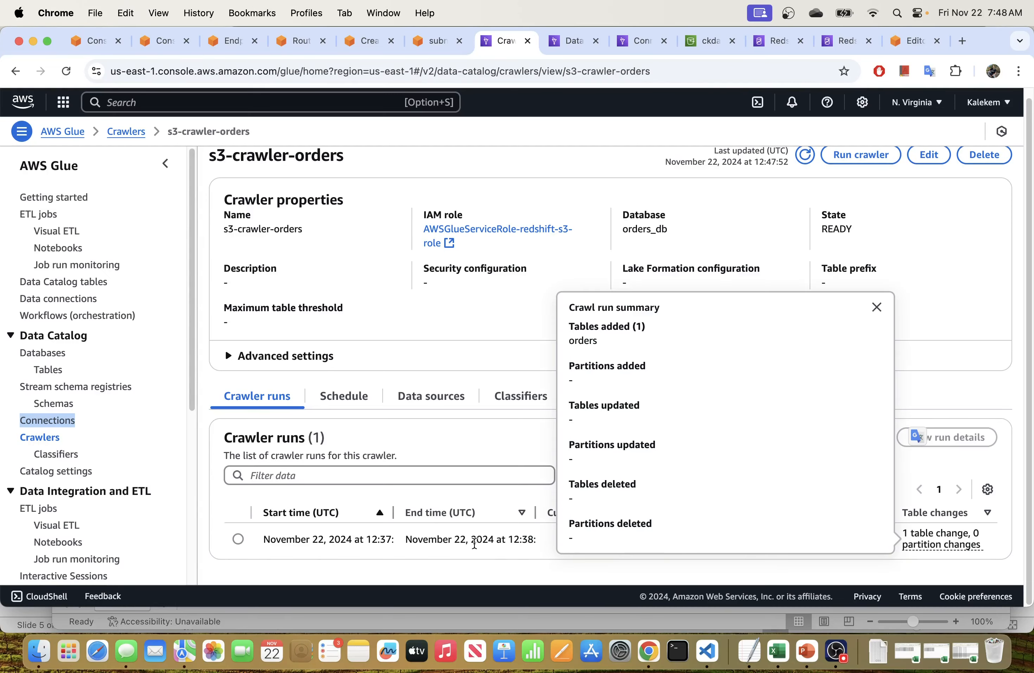
- Preview the data of the orders table from the Glue Data Catalog tables list in Amazon Athena
{"action": "left_click", "coordinate": [48, 370]}
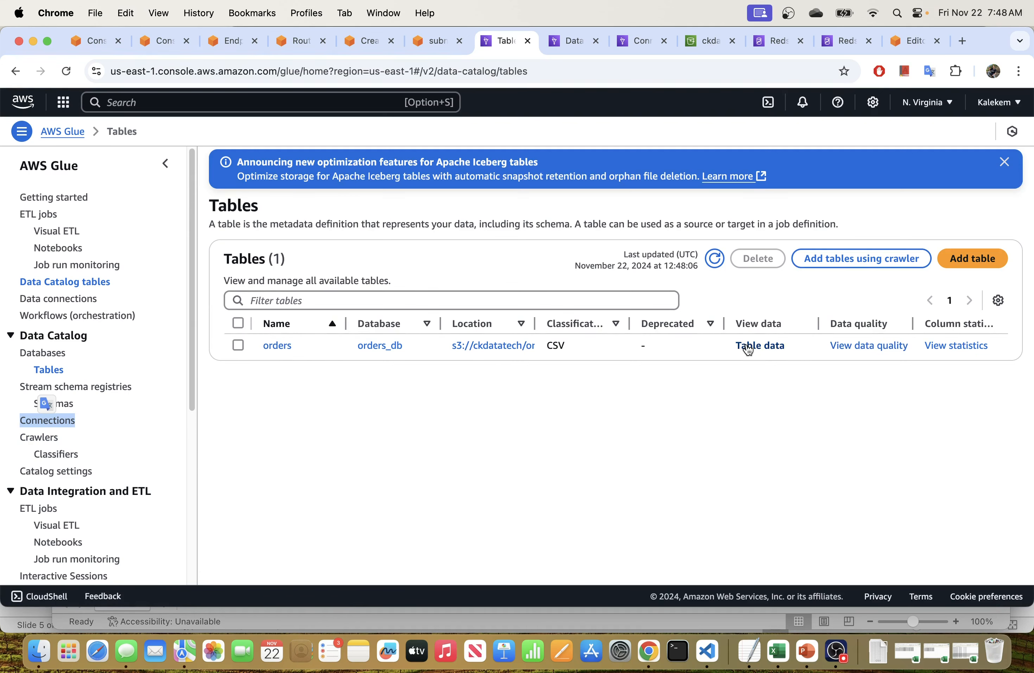
{"action": "right_click", "coordinate": [746, 347]}
{"action": "left_click", "coordinate": [724, 362]}
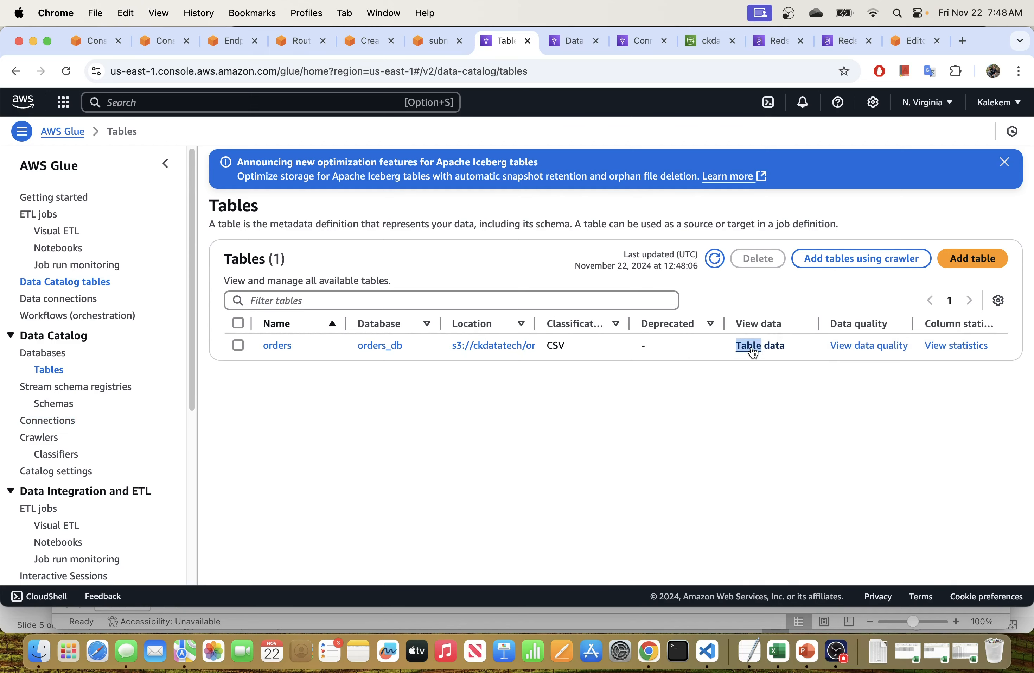
{"action": "left_click", "coordinate": [751, 349]}
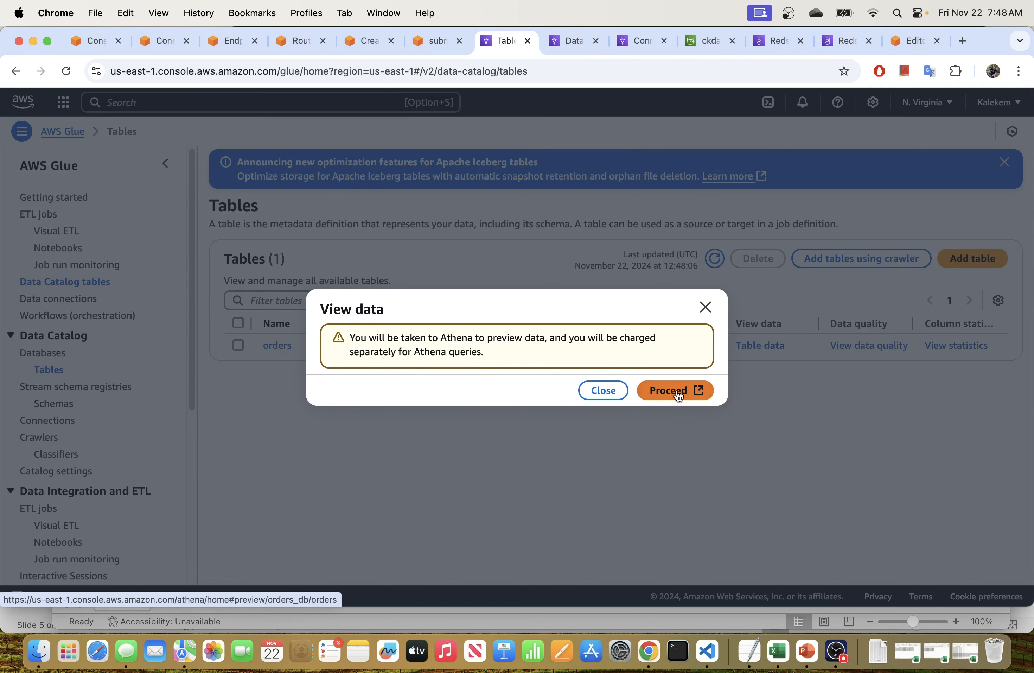
{"action": "left_click", "coordinate": [680, 396]}
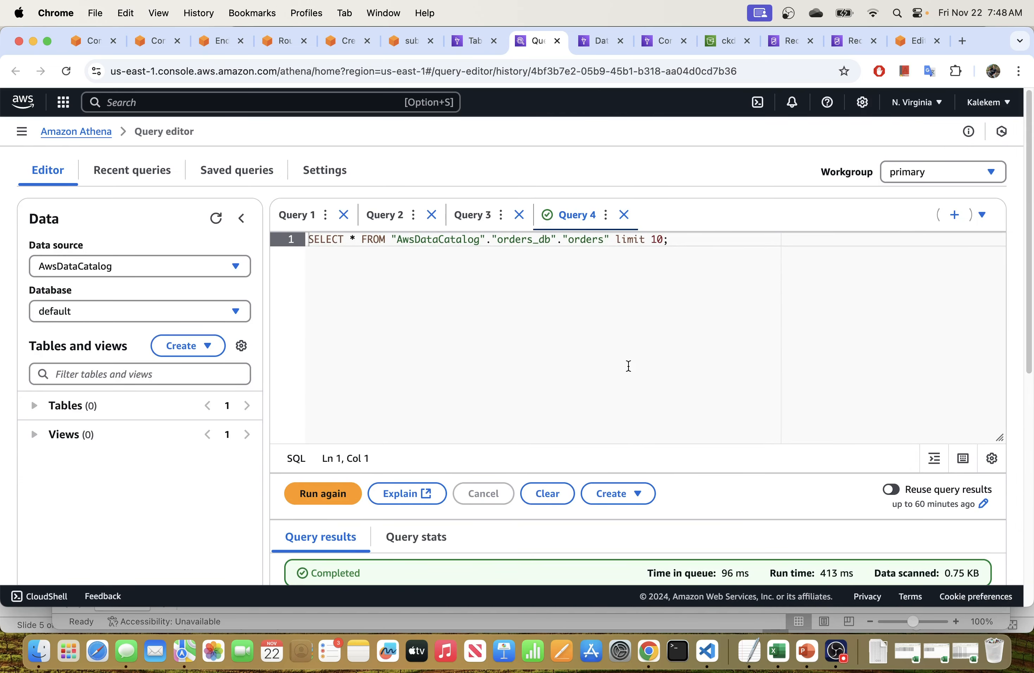
- Check the available data sources in the Athena query editor and set the database to orders_db
{"action": "scroll", "coordinate": [492, 385], "scroll_direction": "down", "scroll_amount": 1}
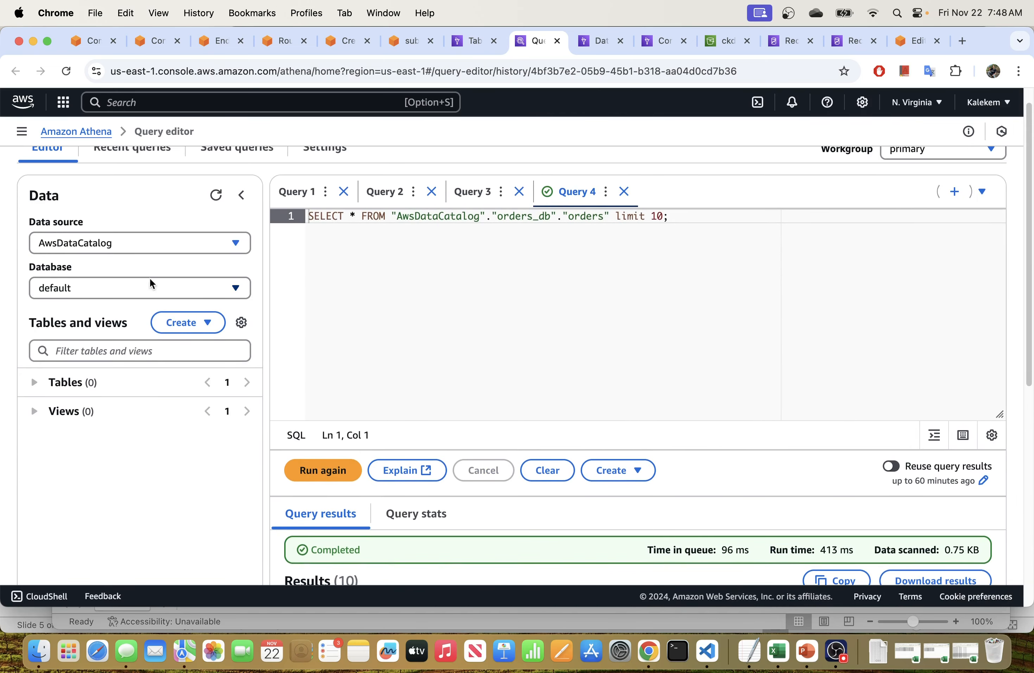
{"action": "left_click", "coordinate": [159, 241]}
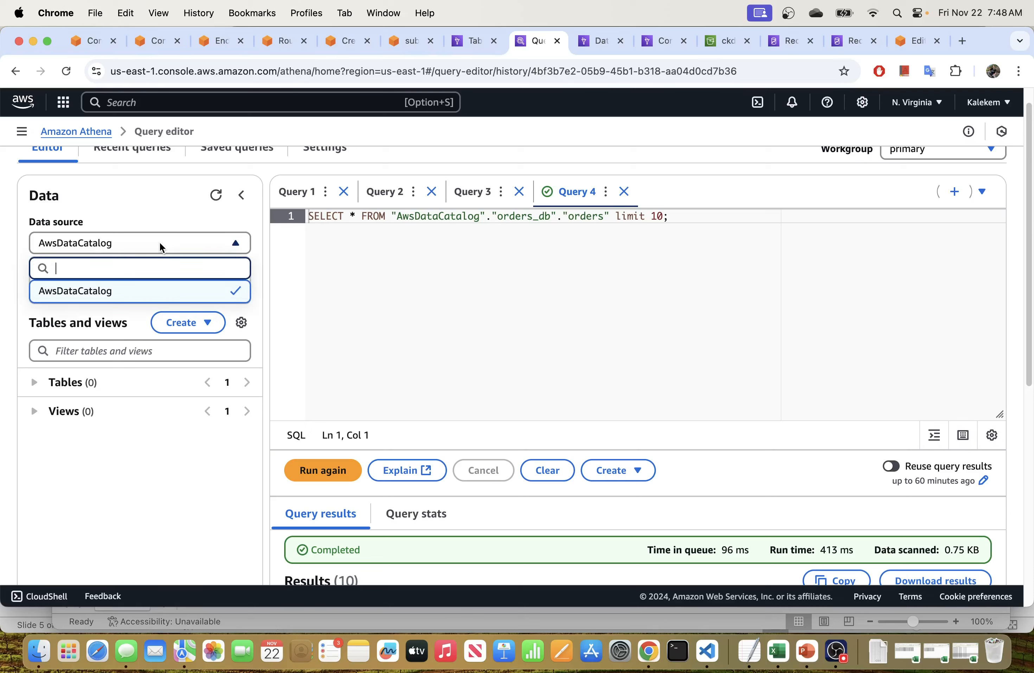
{"action": "left_click", "coordinate": [127, 223]}
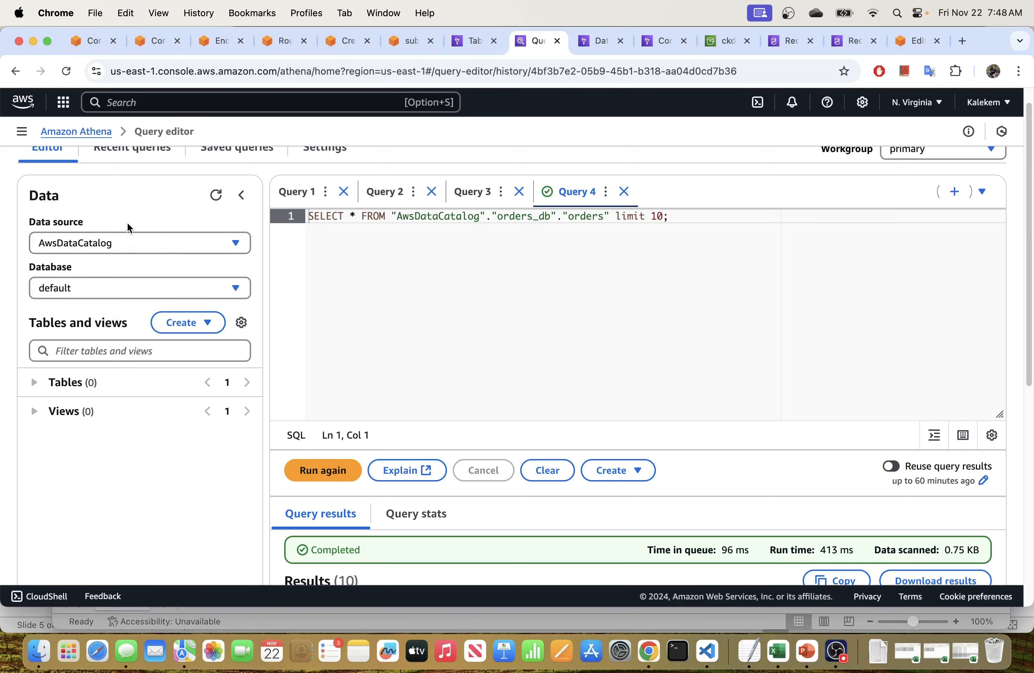
{"action": "left_click", "coordinate": [94, 286]}
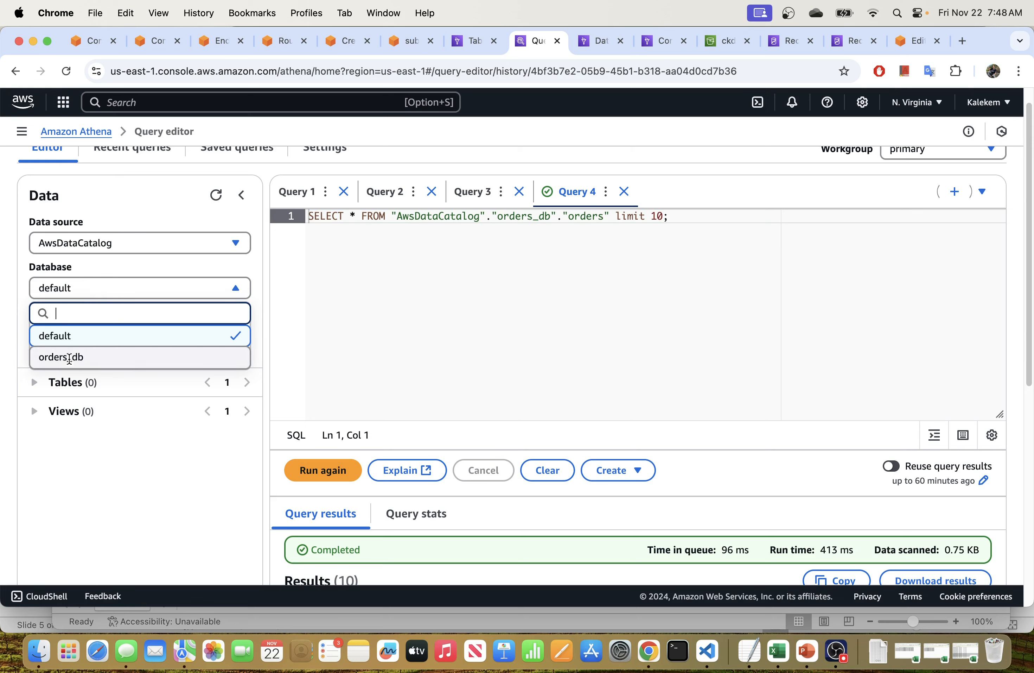
{"action": "left_click", "coordinate": [70, 357]}
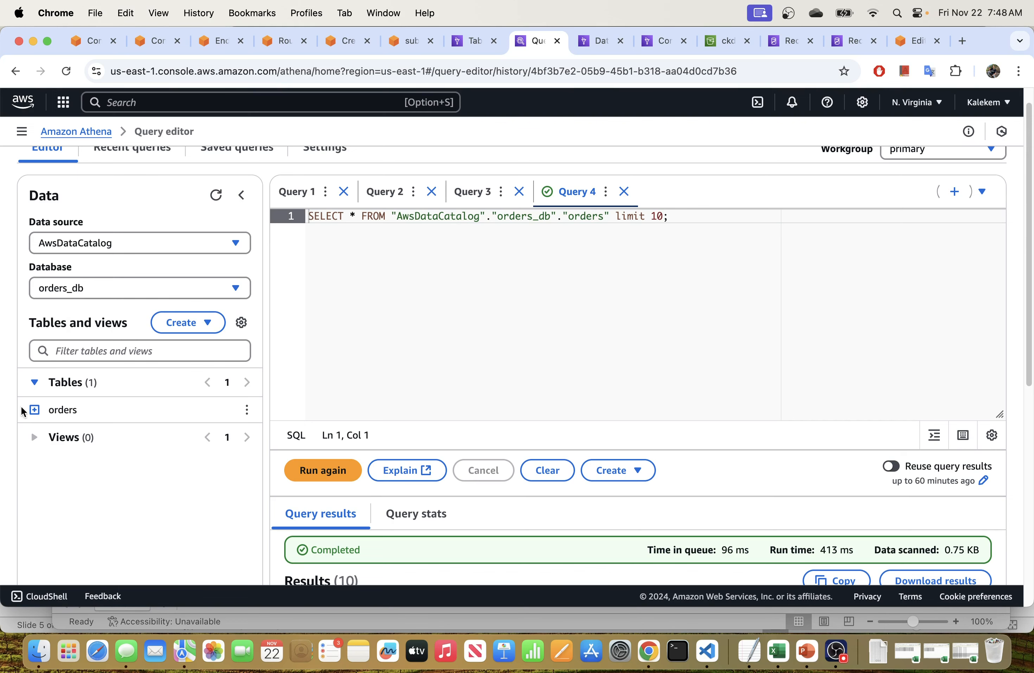
- Expand the orders table and review its columns and their data types
{"action": "left_click", "coordinate": [34, 409]}
{"action": "scroll", "coordinate": [78, 437], "scroll_direction": "down", "scroll_amount": 3}
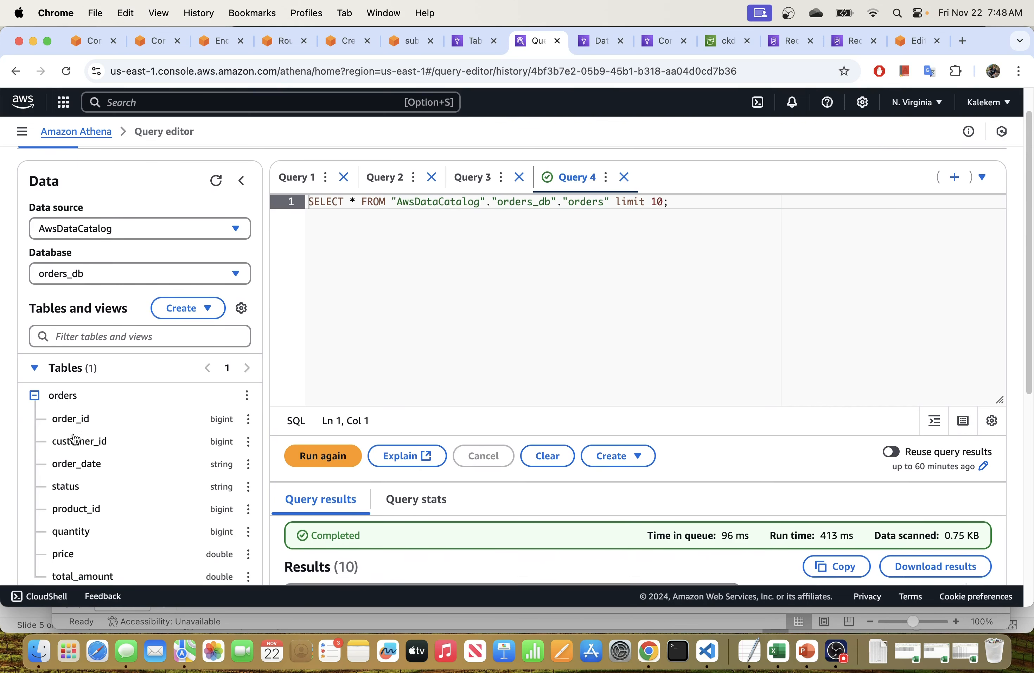
{"action": "scroll", "coordinate": [77, 437], "scroll_direction": "down", "scroll_amount": 1}
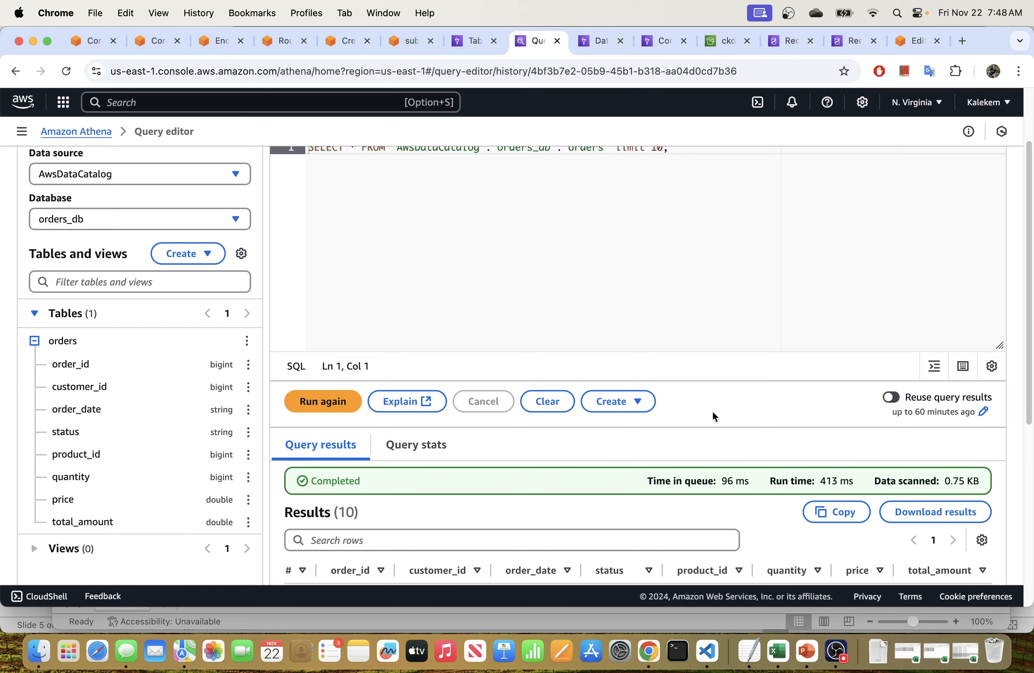
- Check the SELECT statement on the orders table and the available workgroups in the Athena query editor
{"action": "scroll", "coordinate": [827, 282], "scroll_direction": "up", "scroll_amount": 3}
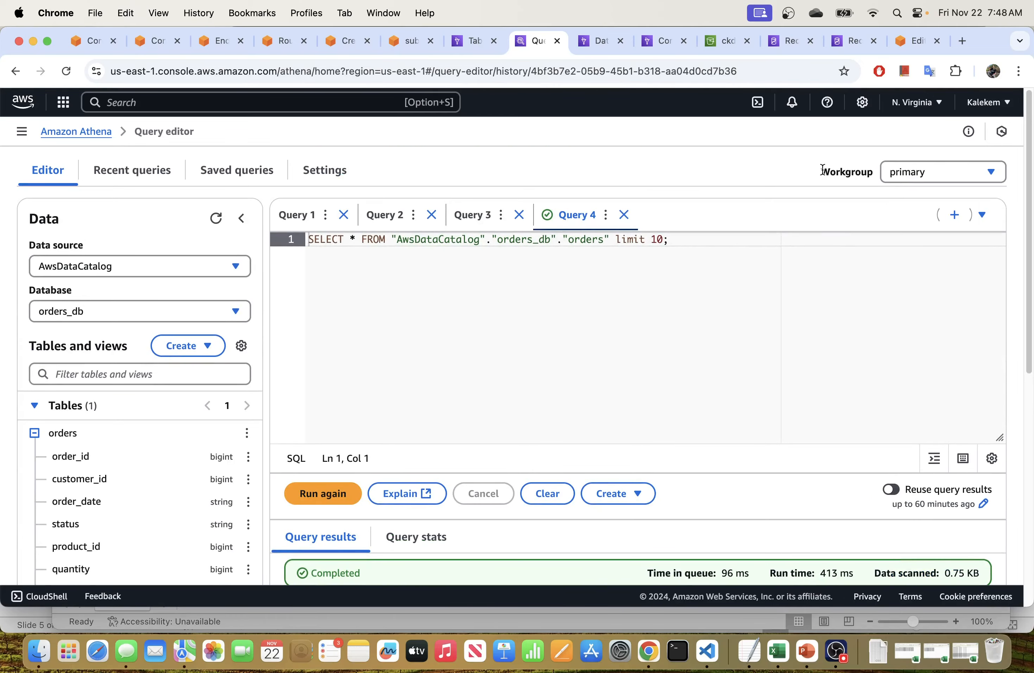
{"action": "left_click_drag", "start_coordinate": [688, 242], "coordinate": [296, 244]}
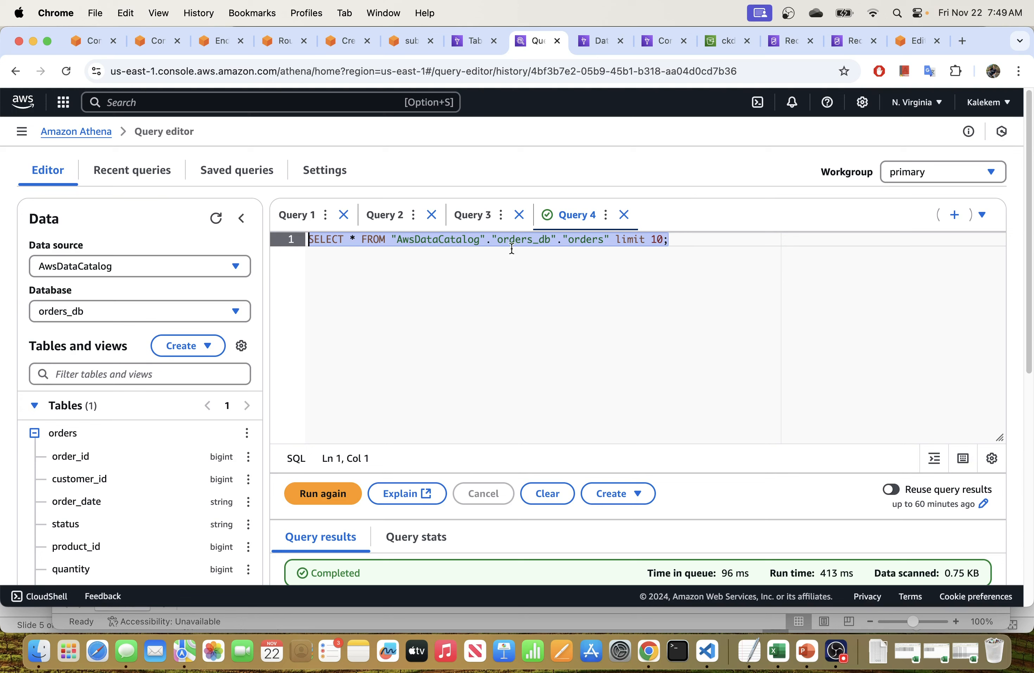
{"action": "left_click", "coordinate": [910, 176]}
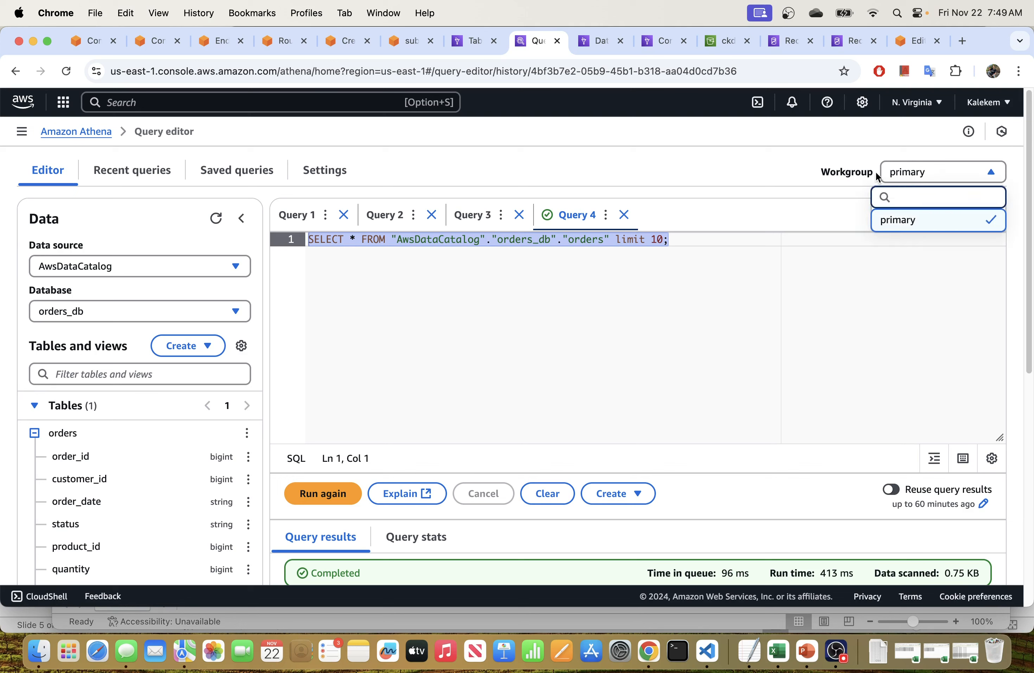
{"action": "left_click_drag", "start_coordinate": [822, 172], "coordinate": [883, 175]}
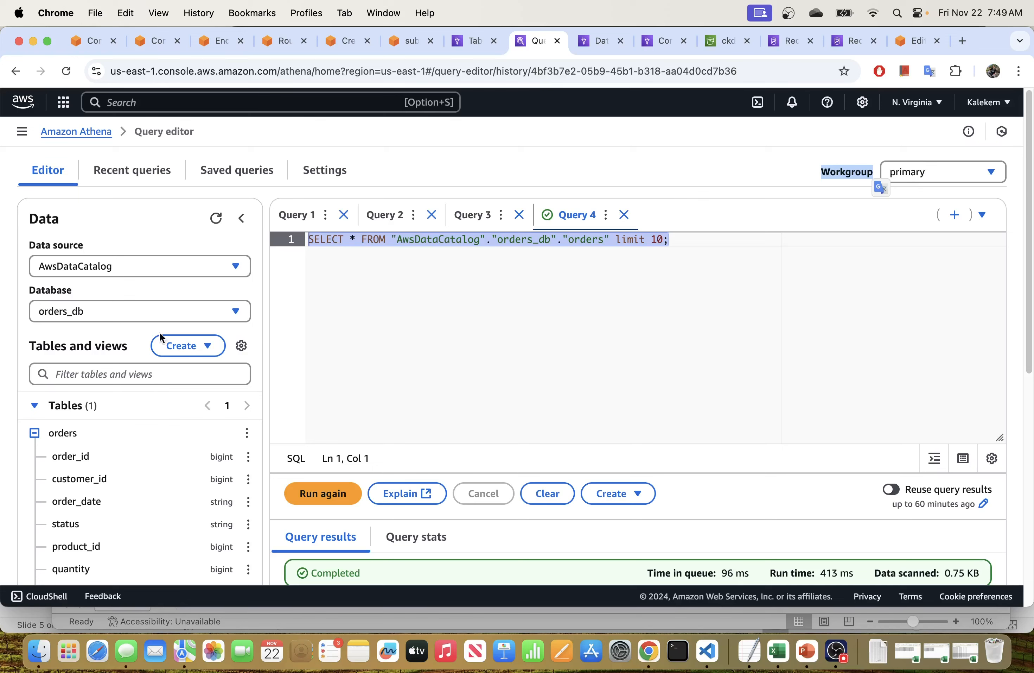
{"action": "left_click_drag", "start_coordinate": [87, 346], "coordinate": [121, 430]}
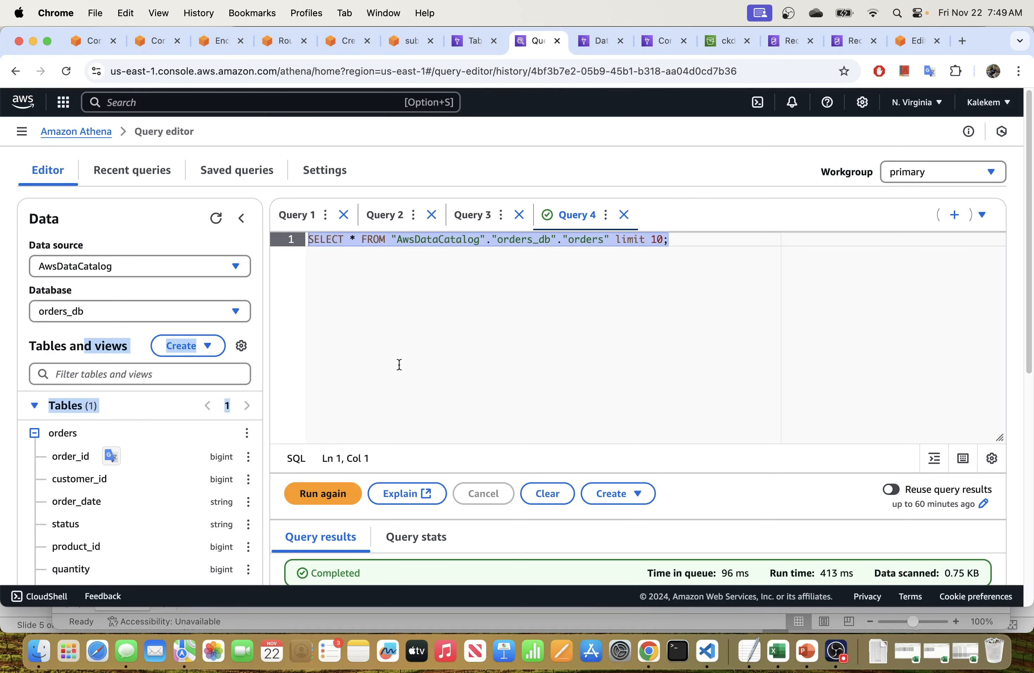
- Run the orders query with limit 10 again and review the returned rows across all columns
{"action": "left_click", "coordinate": [394, 364]}
{"action": "left_click", "coordinate": [335, 492]}
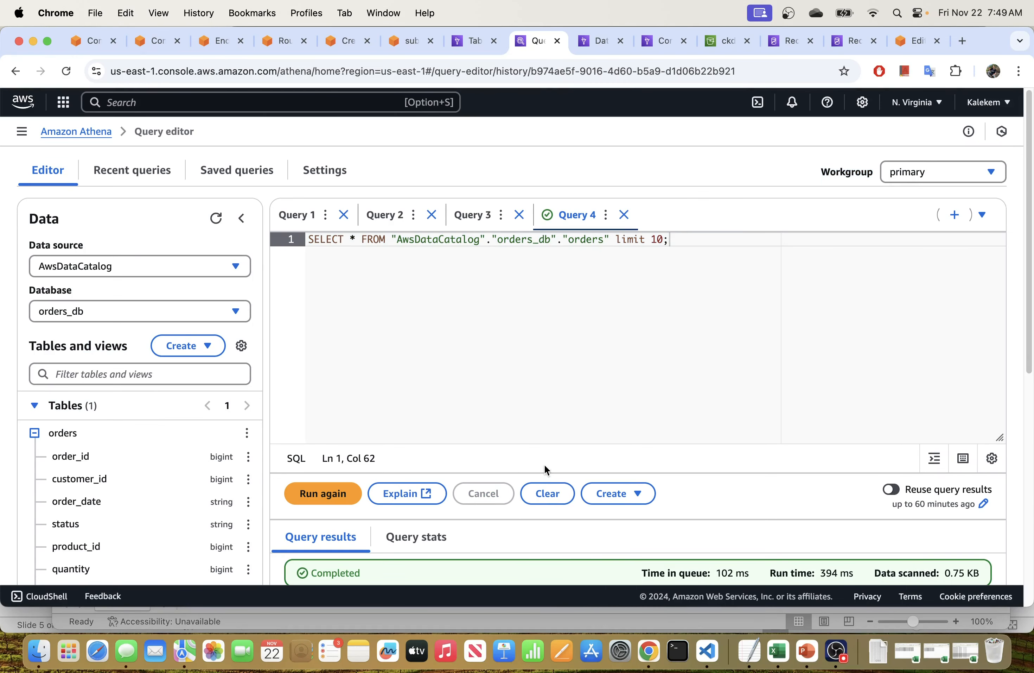
{"action": "scroll", "coordinate": [533, 434], "scroll_direction": "down", "scroll_amount": 10}
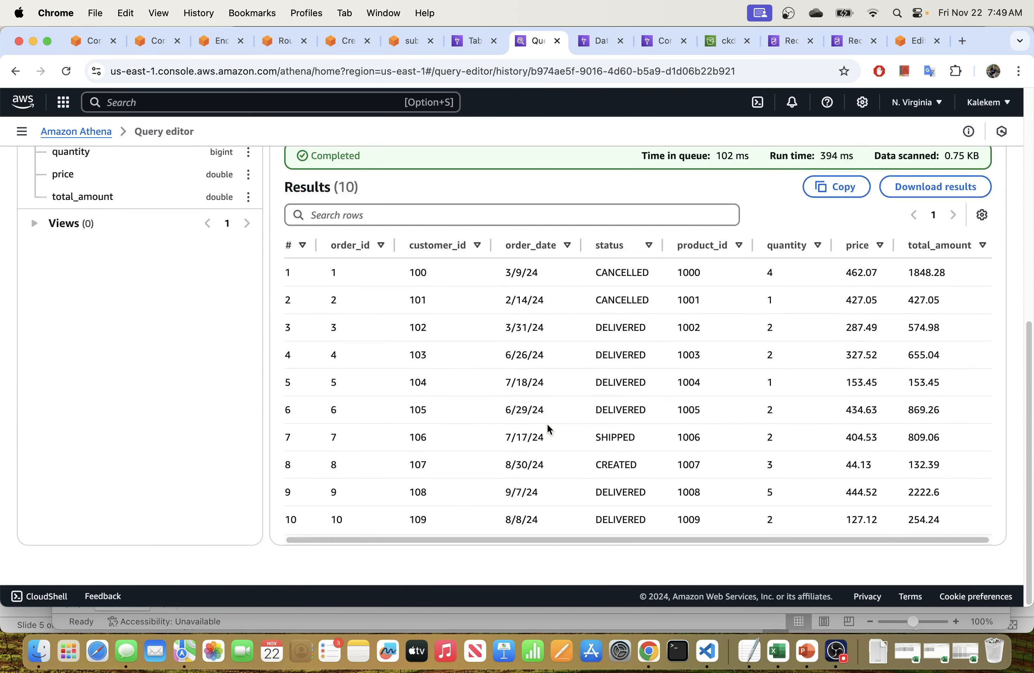
{"action": "left_click_drag", "start_coordinate": [446, 540], "coordinate": [447, 540]}
{"action": "left_click_drag", "start_coordinate": [620, 546], "coordinate": [410, 544]}
{"action": "scroll", "coordinate": [411, 298], "scroll_direction": "up", "scroll_amount": 5}
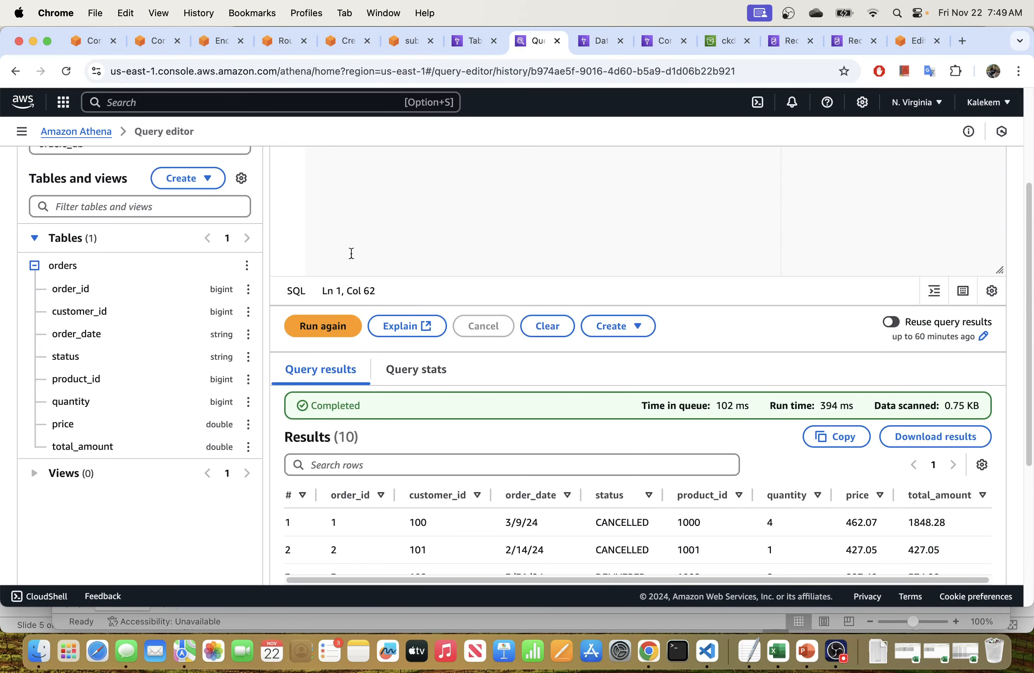
{"action": "scroll", "coordinate": [152, 282], "scroll_direction": "up", "scroll_amount": 2}
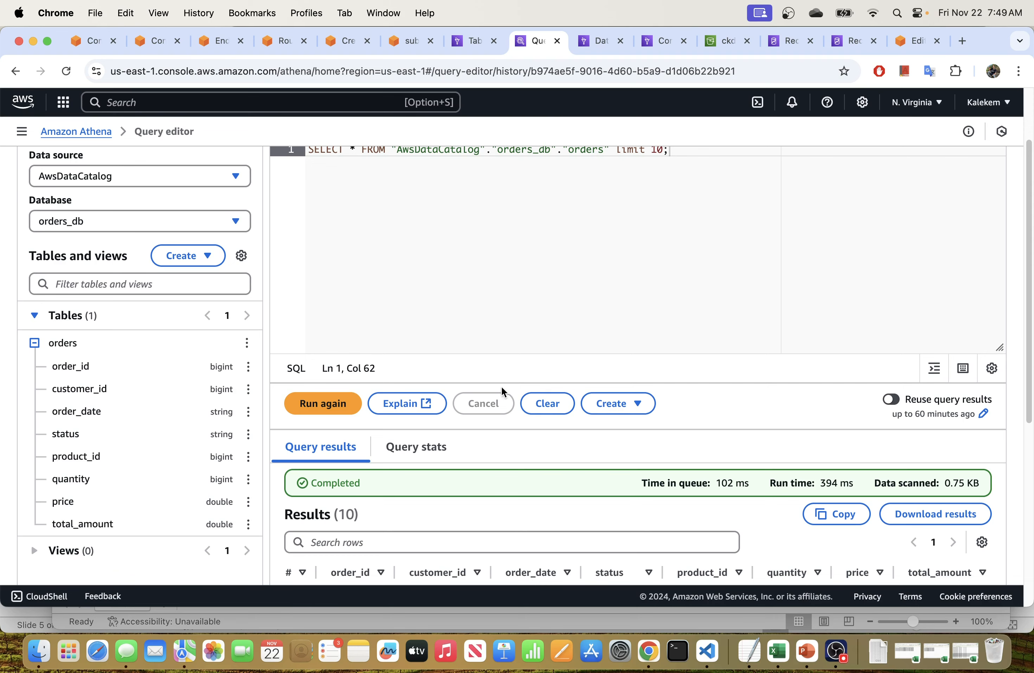
{"action": "scroll", "coordinate": [490, 405], "scroll_direction": "up", "scroll_amount": 2}
{"action": "scroll", "coordinate": [482, 386], "scroll_direction": "down", "scroll_amount": 9}
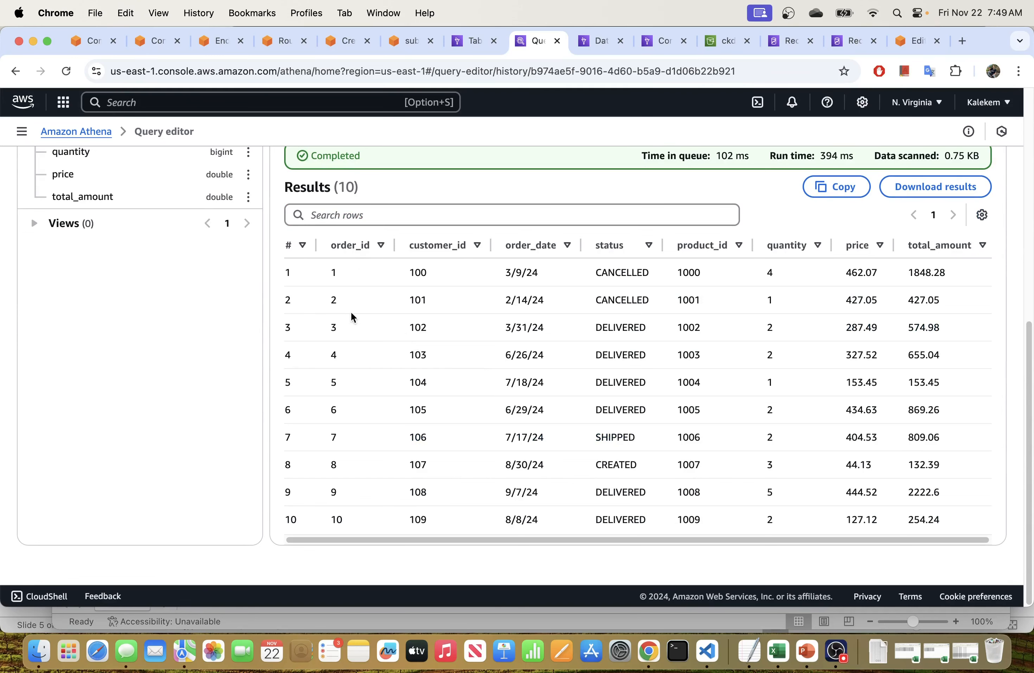
{"action": "left_click_drag", "start_coordinate": [388, 539], "coordinate": [675, 542]}
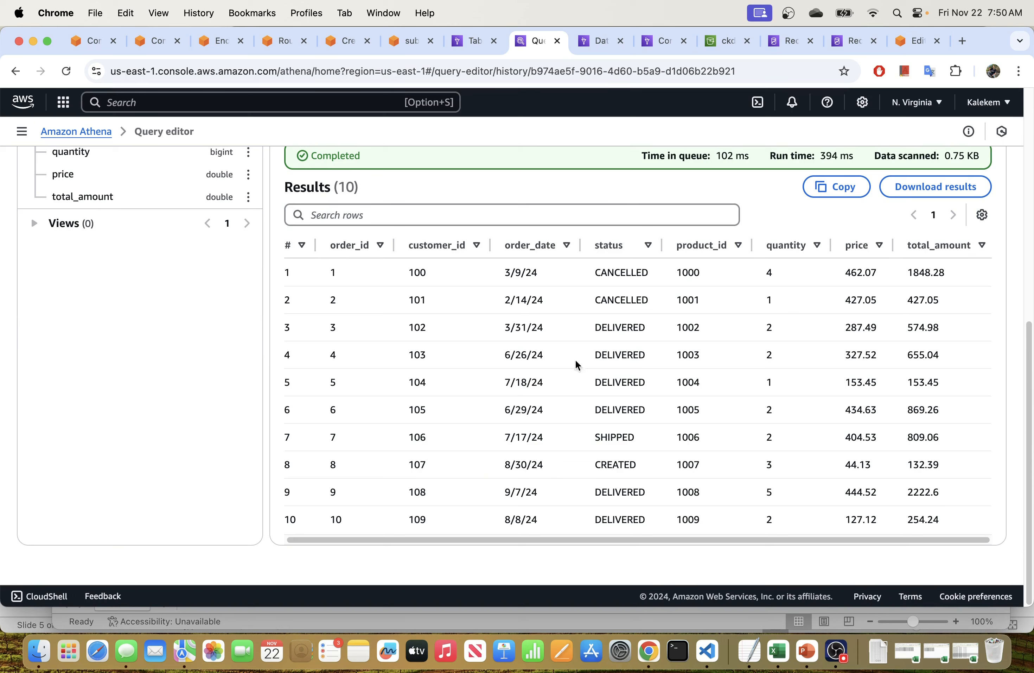
- Switch to the orders workbook in Excel and compare its rows with the query results in Athena
{"action": "right_click", "coordinate": [781, 650]}
{"action": "left_click", "coordinate": [785, 467]}
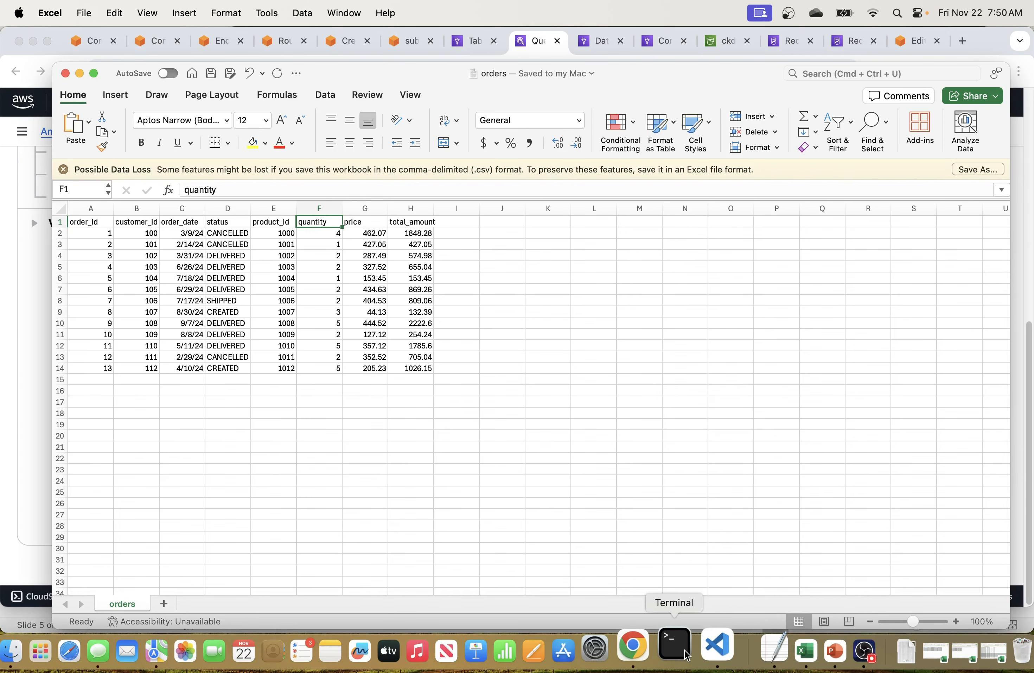
{"action": "key", "text": "super+Tab"}
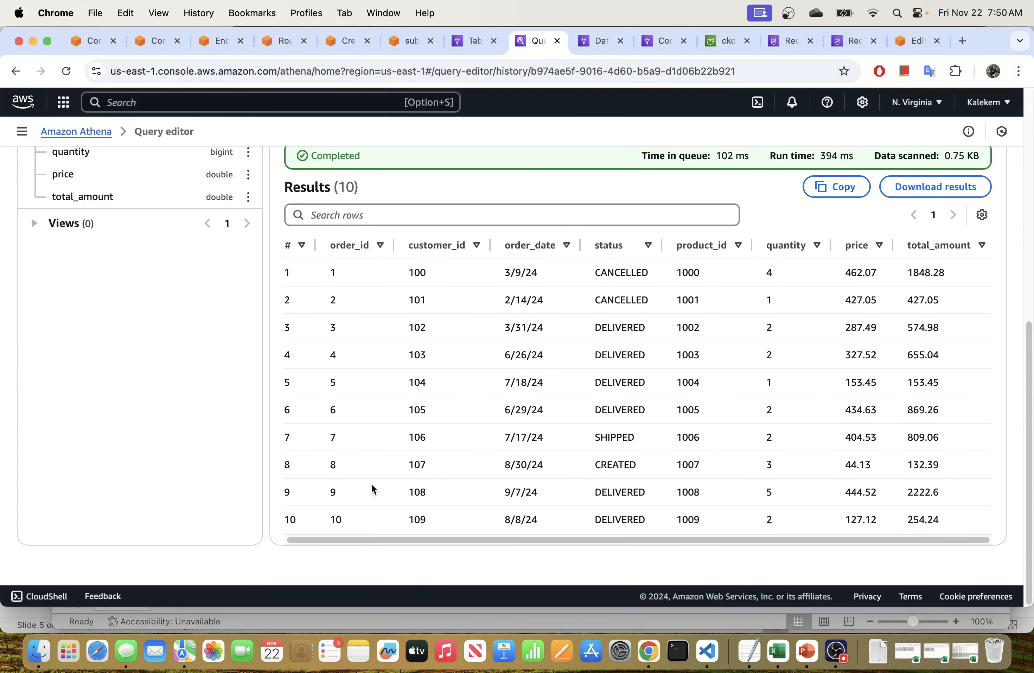
{"action": "scroll", "coordinate": [355, 432], "scroll_direction": "up", "scroll_amount": 10}
{"action": "scroll", "coordinate": [355, 432], "scroll_direction": "down", "scroll_amount": 5}
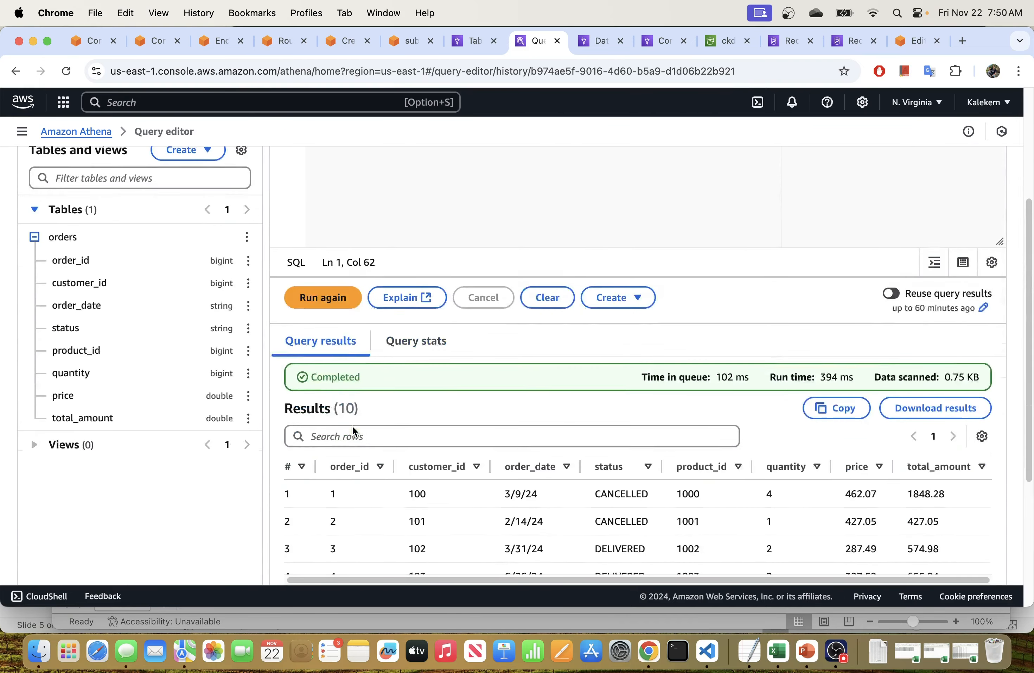
{"action": "scroll", "coordinate": [354, 432], "scroll_direction": "down", "scroll_amount": 5}
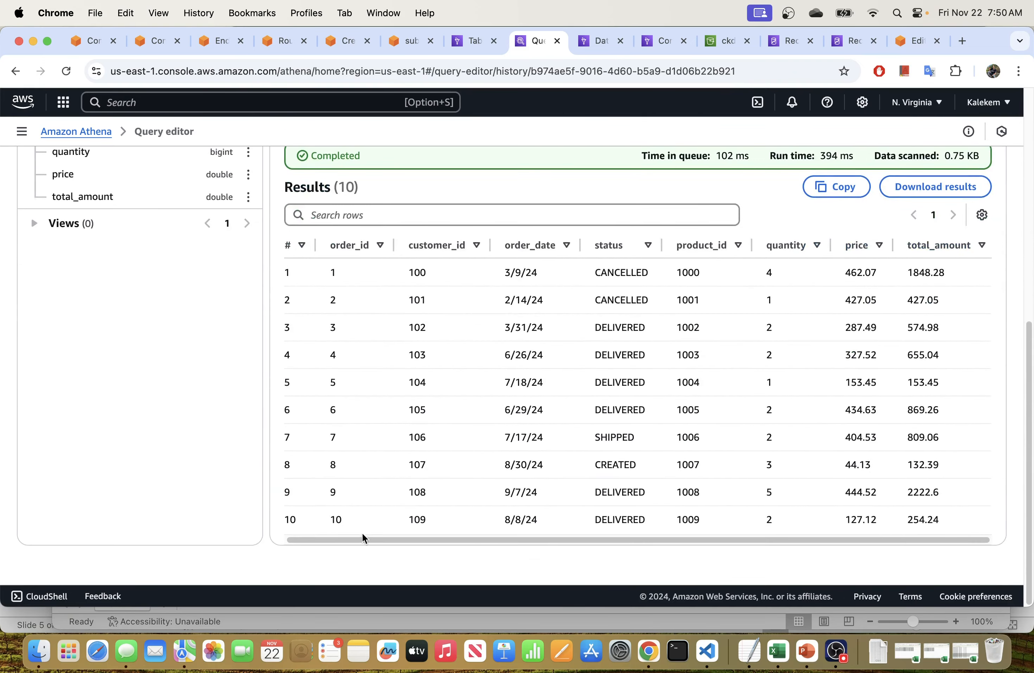
- Select the order_id values in cells A2 to A14 of the orders workbook in Excel, and return to the Athena results
{"action": "key", "text": "super+Tab"}
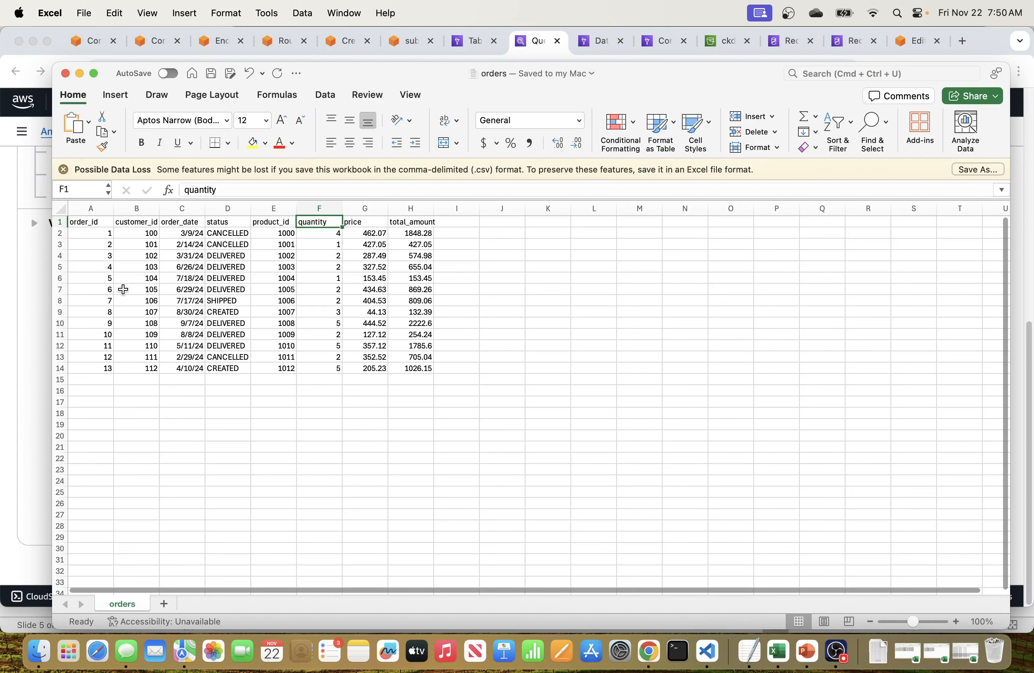
{"action": "left_click_drag", "start_coordinate": [103, 233], "coordinate": [100, 364]}
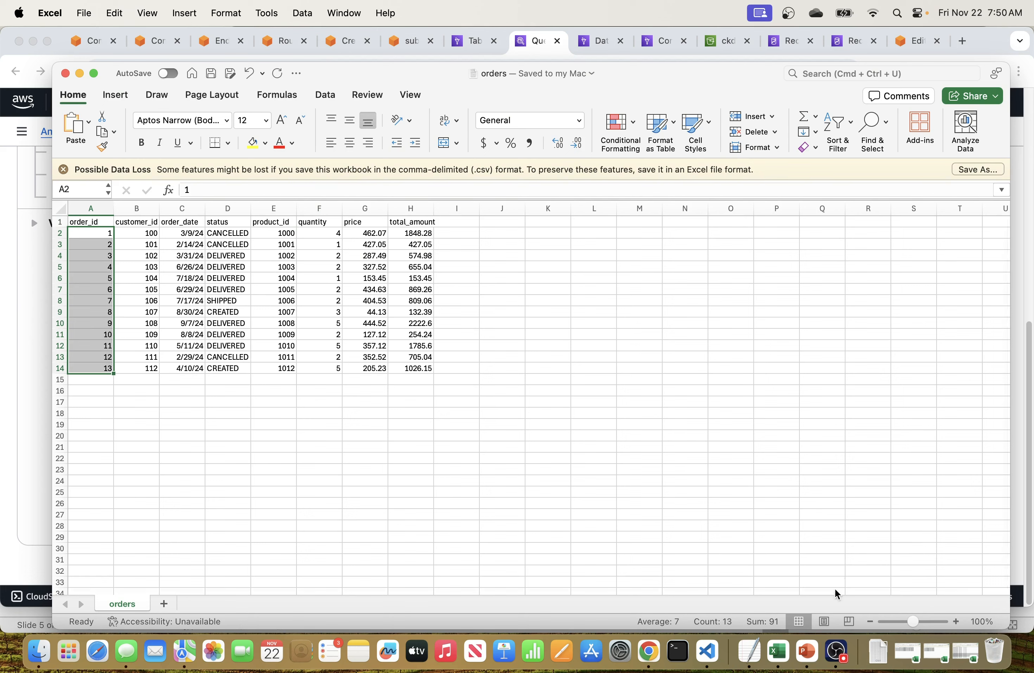
{"action": "right_click", "coordinate": [774, 666]}
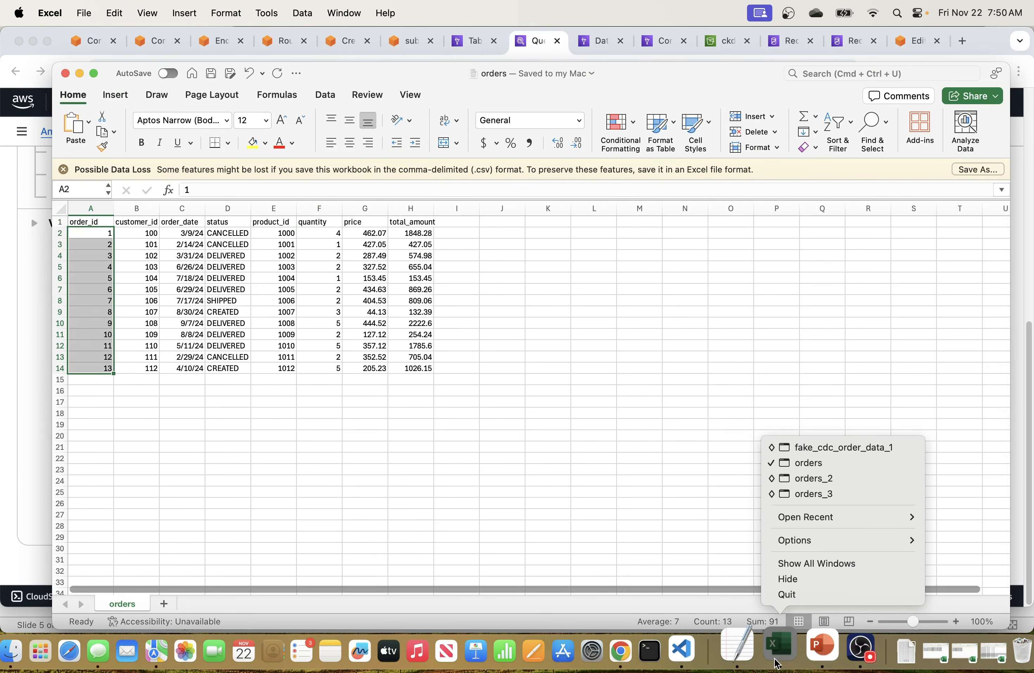
{"action": "left_click", "coordinate": [788, 479]}
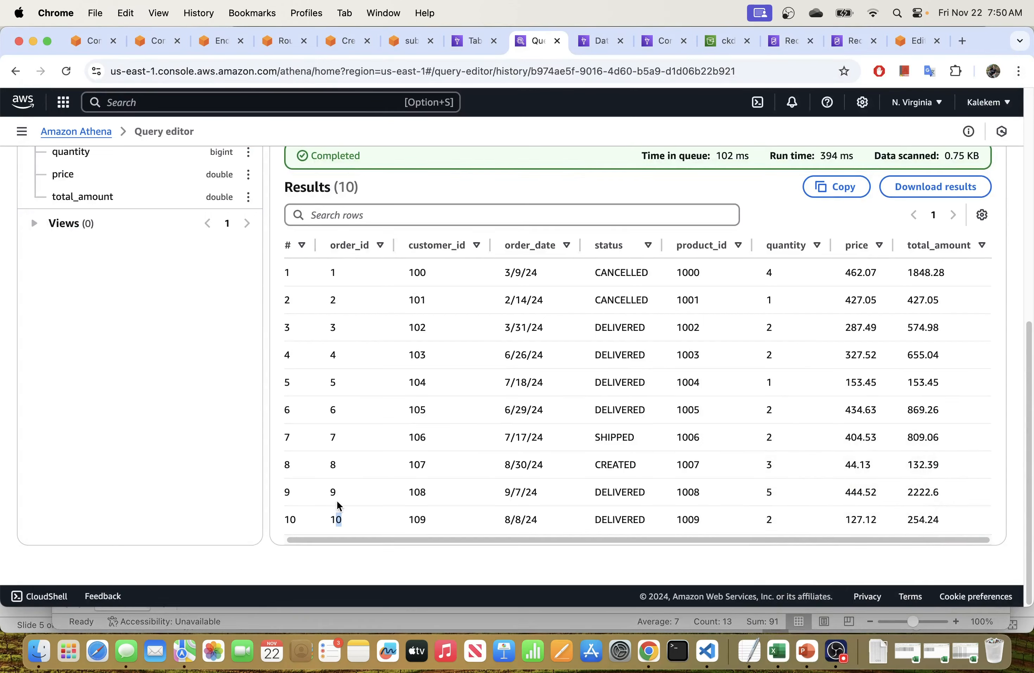
- Change the row limit of the orders query to 20 and run it
{"action": "scroll", "coordinate": [387, 421], "scroll_direction": "up", "scroll_amount": 5}
{"action": "scroll", "coordinate": [391, 420], "scroll_direction": "down", "scroll_amount": 5}
{"action": "scroll", "coordinate": [522, 393], "scroll_direction": "up", "scroll_amount": 5}
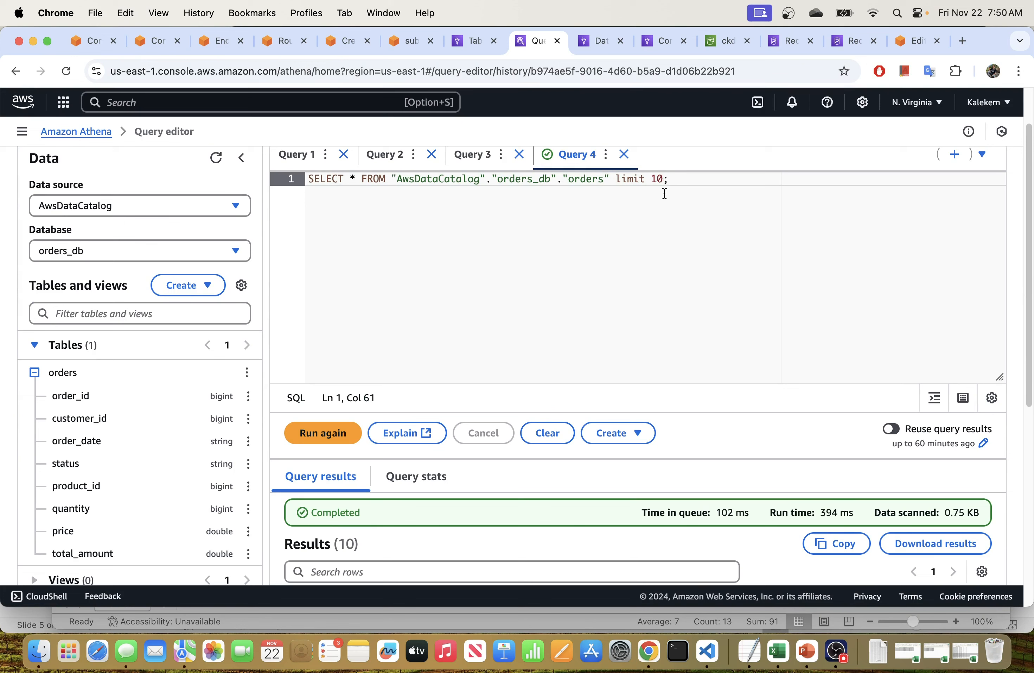
{"action": "key", "text": "BackSpace"}
{"action": "key", "text": "BackSpace"}
{"action": "type", "text": "20"}
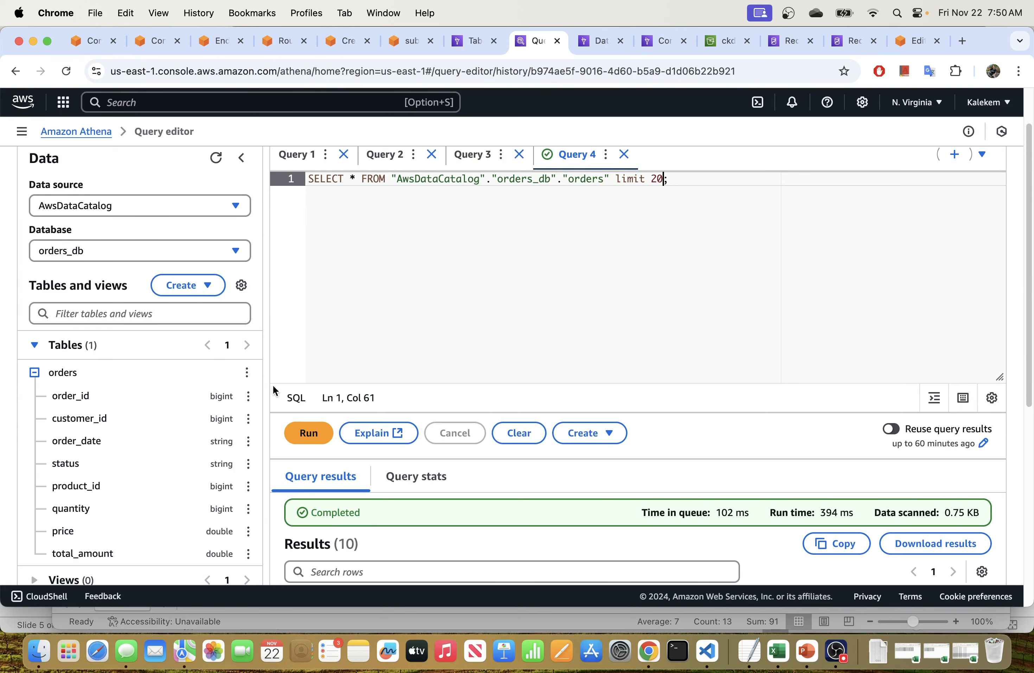
{"action": "left_click", "coordinate": [324, 433]}
- Examine the rows returned by the limit 20 query, particularly the records beyond order_id 10
{"action": "scroll", "coordinate": [456, 430], "scroll_direction": "down", "scroll_amount": 5}
{"action": "scroll", "coordinate": [456, 430], "scroll_direction": "down", "scroll_amount": 5}
{"action": "scroll", "coordinate": [362, 312], "scroll_direction": "up", "scroll_amount": 3}
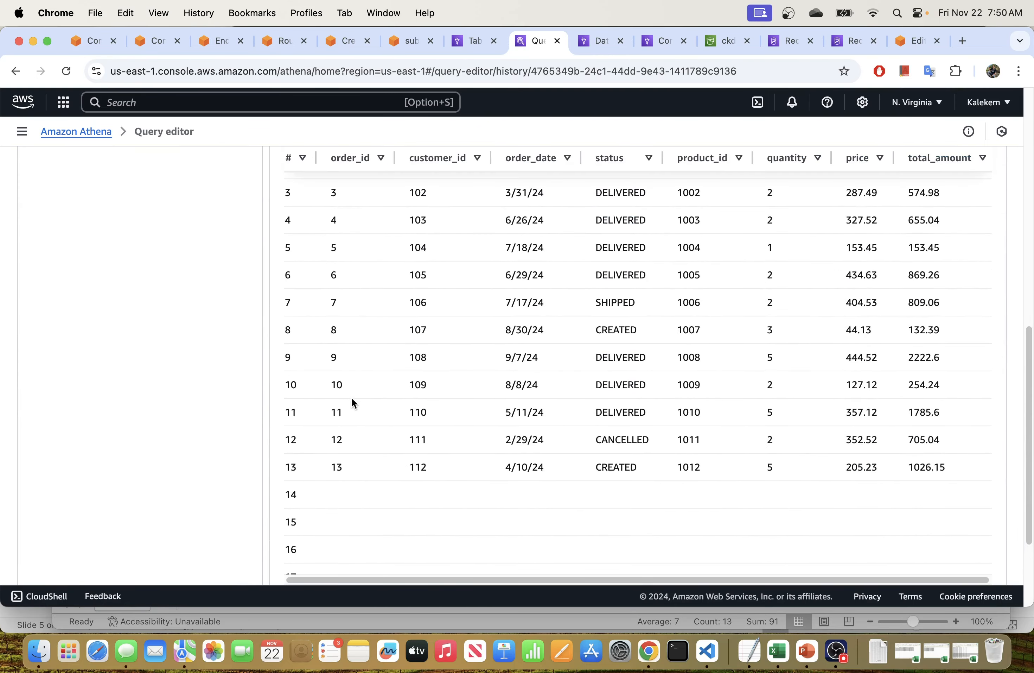
{"action": "double_click", "coordinate": [349, 388]}
{"action": "left_click_drag", "start_coordinate": [331, 466], "coordinate": [1021, 490]}
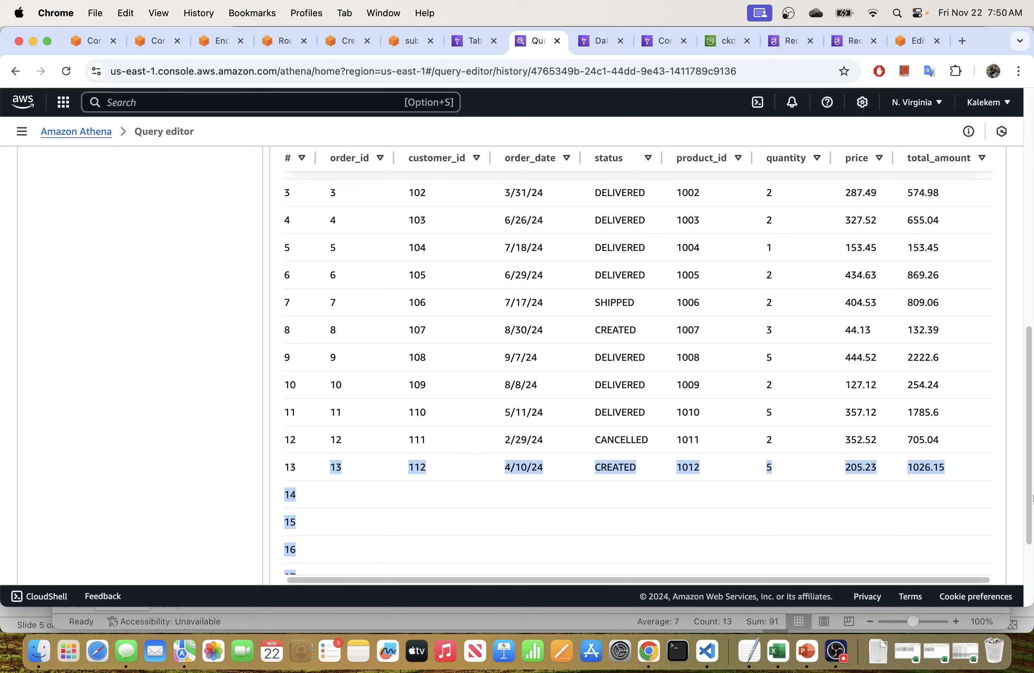
{"action": "left_click", "coordinate": [630, 446]}
{"action": "scroll", "coordinate": [484, 421], "scroll_direction": "up", "scroll_amount": 1}
{"action": "scroll", "coordinate": [486, 424], "scroll_direction": "up", "scroll_amount": 4}
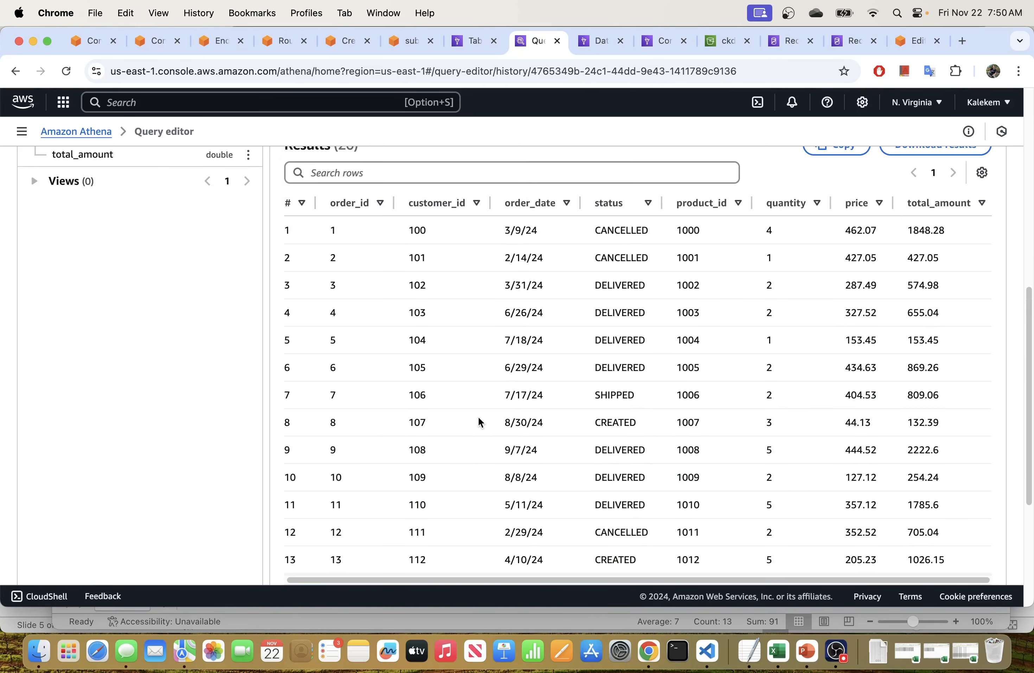
{"action": "scroll", "coordinate": [473, 411], "scroll_direction": "up", "scroll_amount": 10}
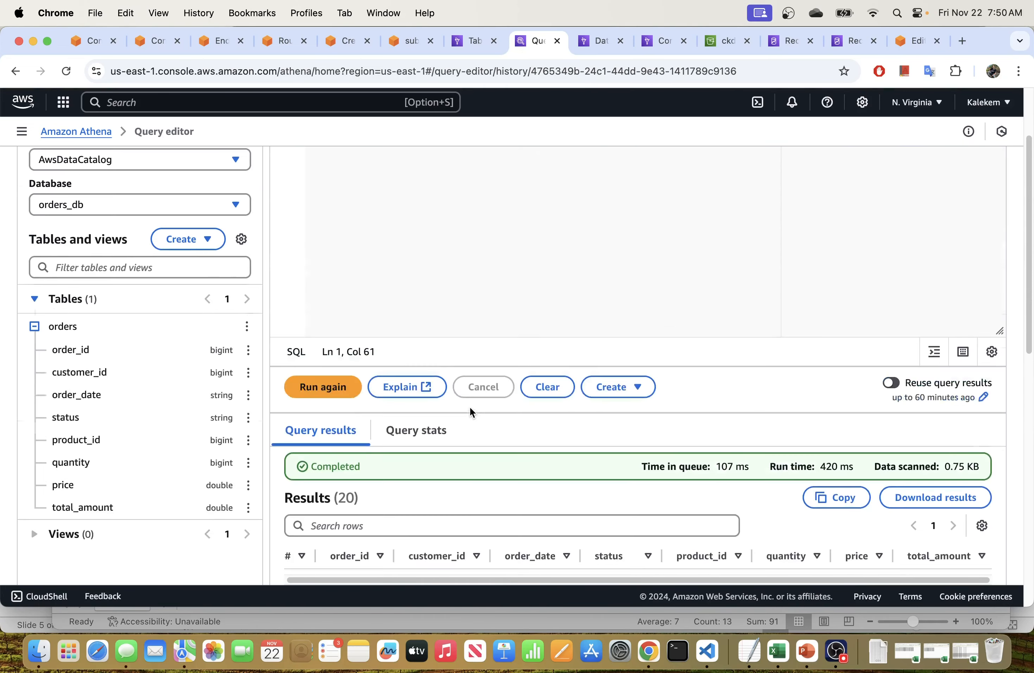
{"action": "scroll", "coordinate": [403, 363], "scroll_direction": "up", "scroll_amount": 2}
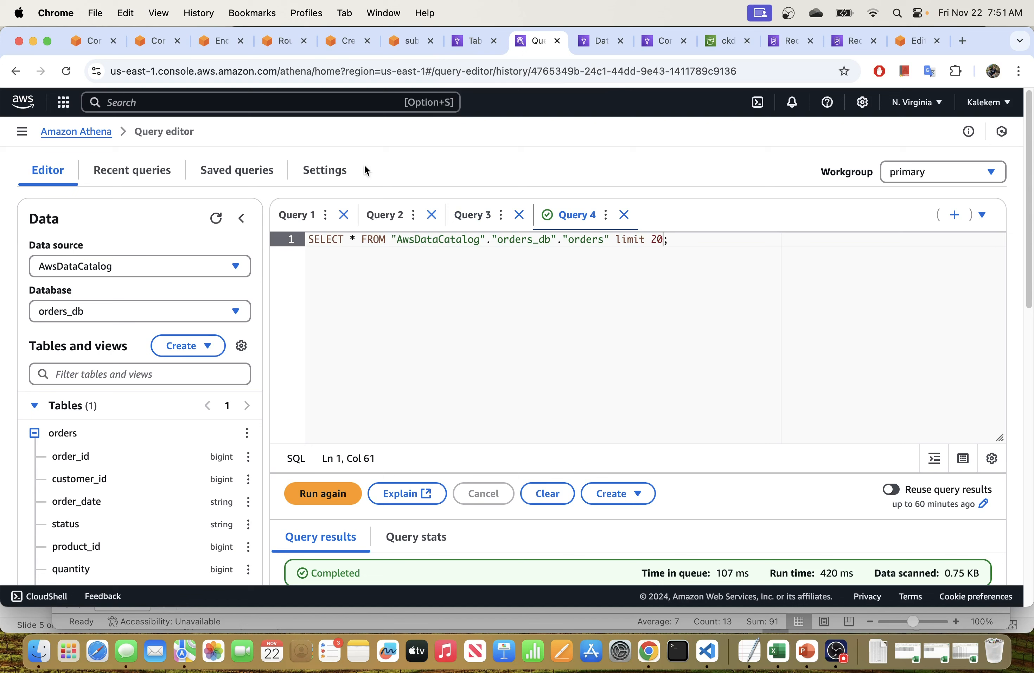
- Return to the AWS Glue console and find the Visual ETL entry under Data Integration and ETL
{"action": "left_click", "coordinate": [471, 40]}
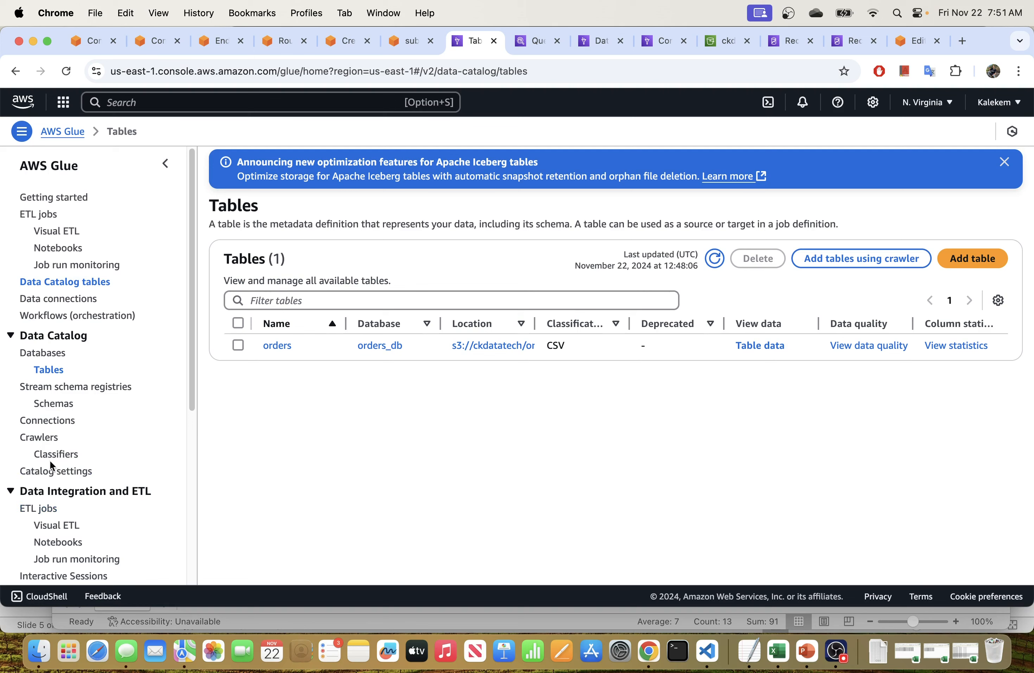
{"action": "scroll", "coordinate": [31, 450], "scroll_direction": "down", "scroll_amount": 3}
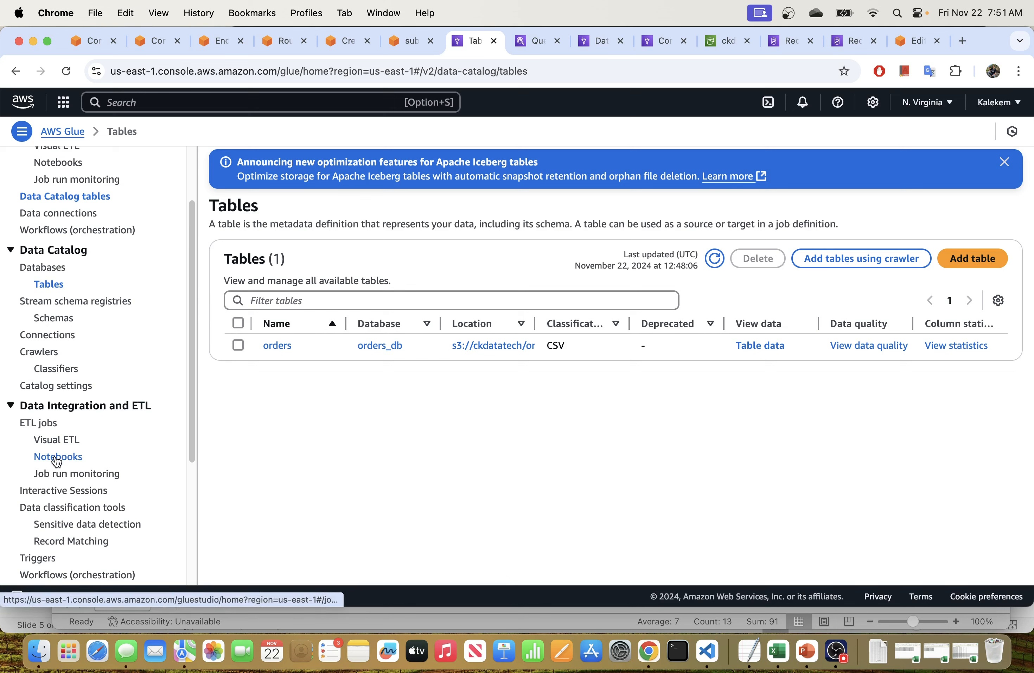
{"action": "right_click", "coordinate": [39, 439]}
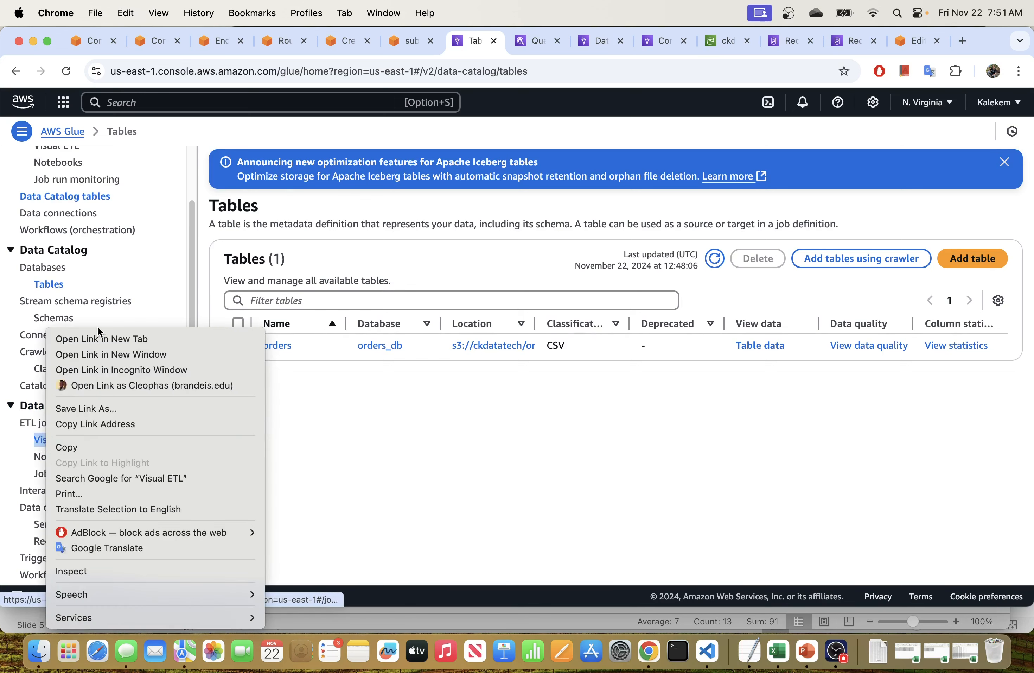
{"action": "left_click", "coordinate": [8, 433]}
{"action": "right_click", "coordinate": [53, 441]}
{"action": "left_click", "coordinate": [99, 349]}
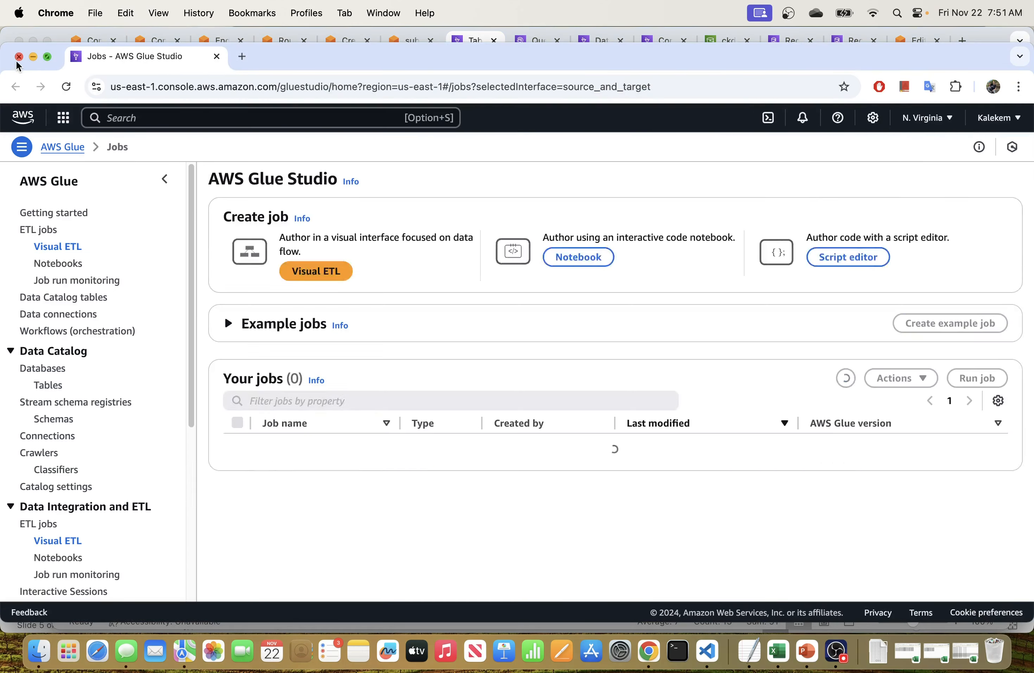
{"action": "left_click", "coordinate": [18, 57]}
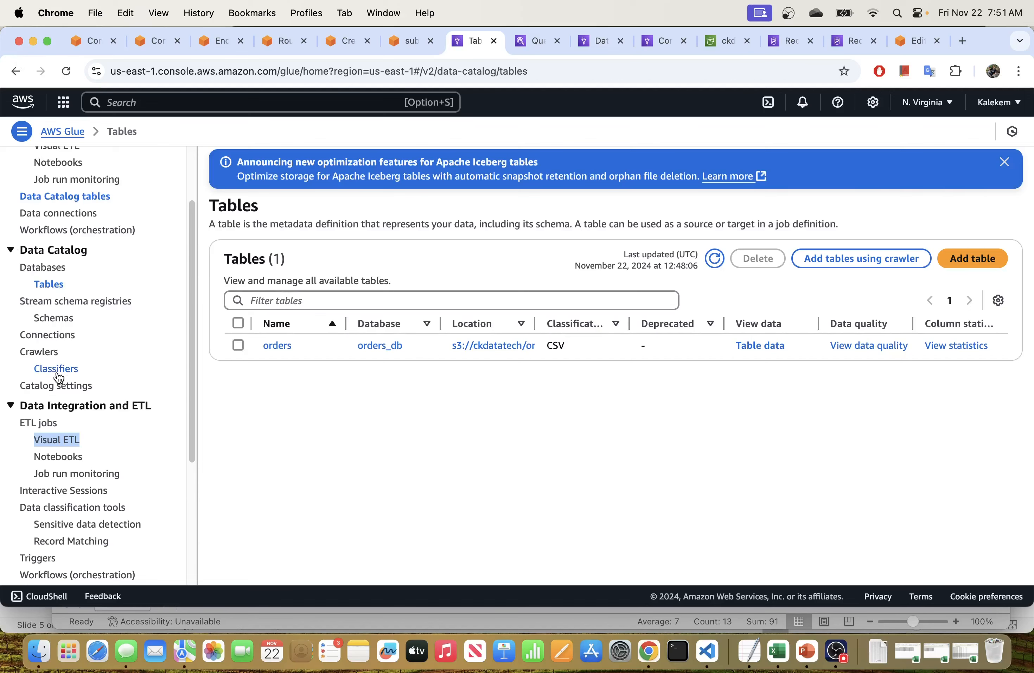
- Open the Glue Visual ETL page in a new browser tab and switch to it
{"action": "right_click", "coordinate": [54, 440]}
{"action": "left_click", "coordinate": [87, 337]}
{"action": "left_click", "coordinate": [561, 41]}
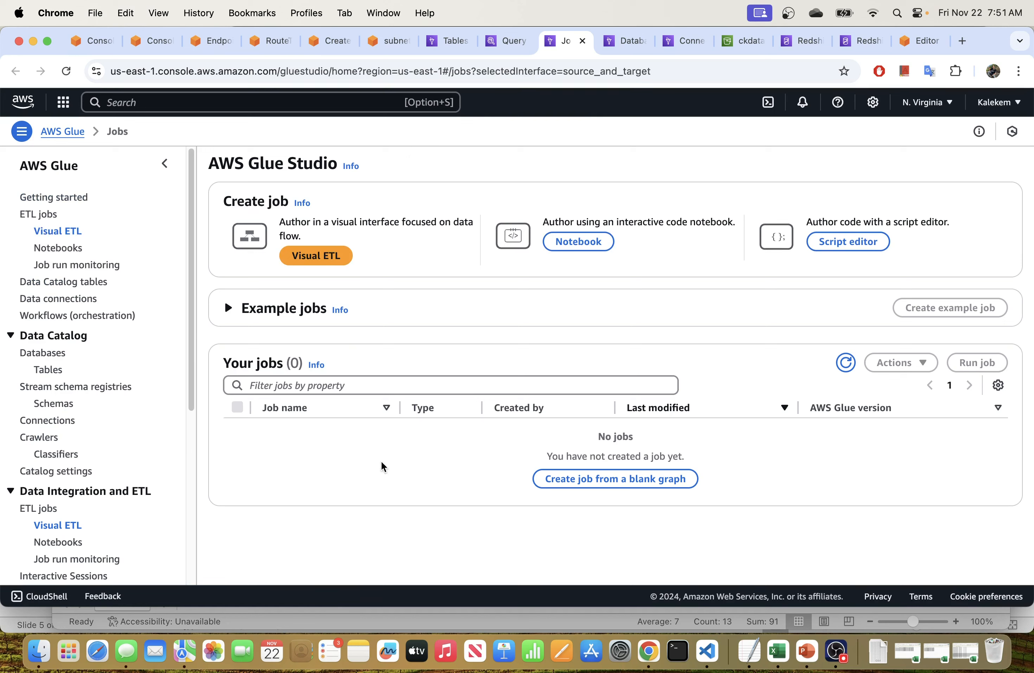
- Create a blank visual ETL job and list the transform nodes available for it
{"action": "left_click", "coordinate": [319, 257]}
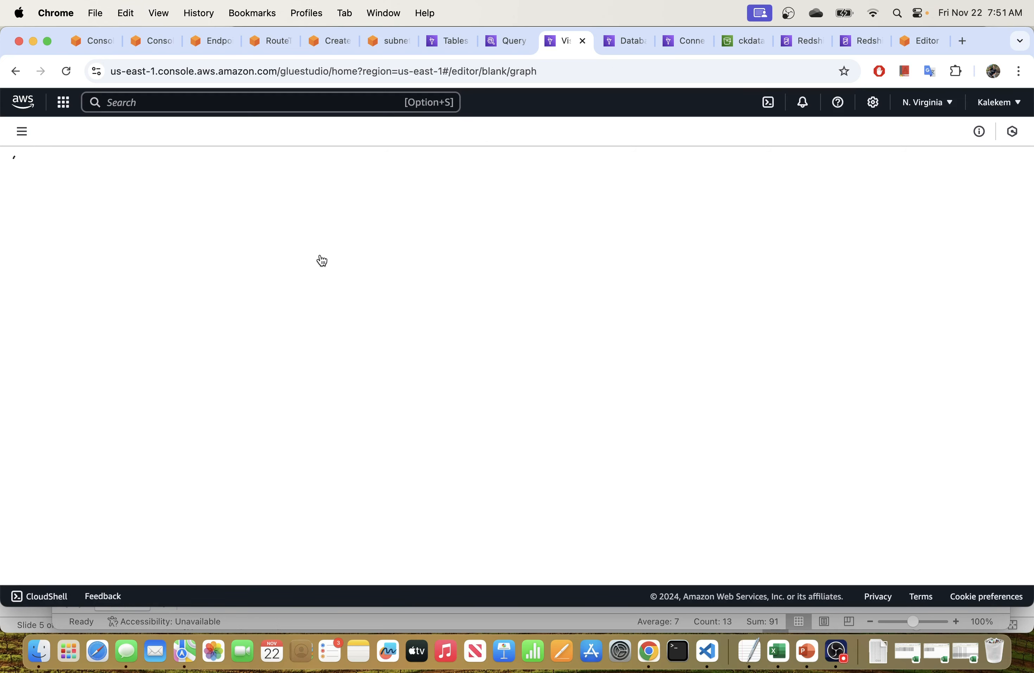
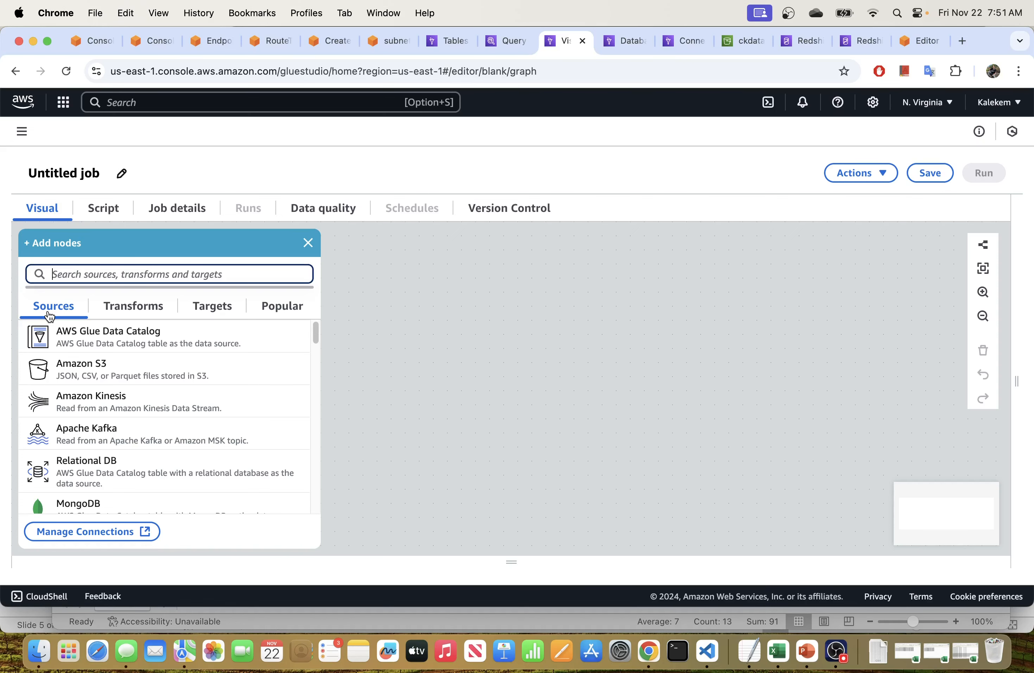
{"action": "left_click", "coordinate": [142, 311]}
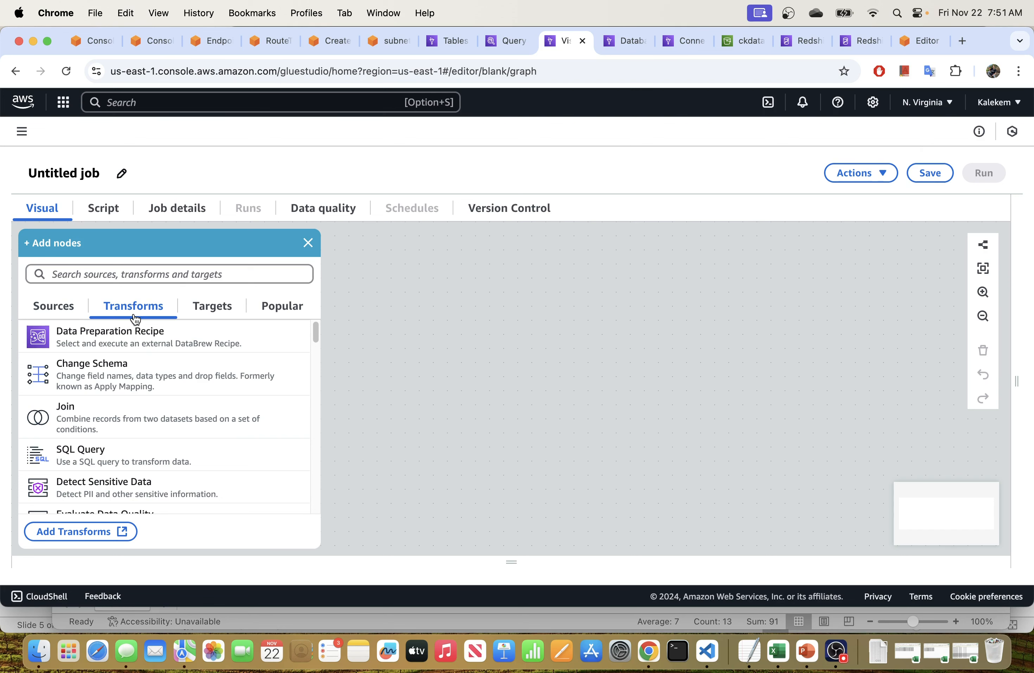
- Examine the list of target nodes available for the visual ETL job
{"action": "left_click", "coordinate": [211, 311]}
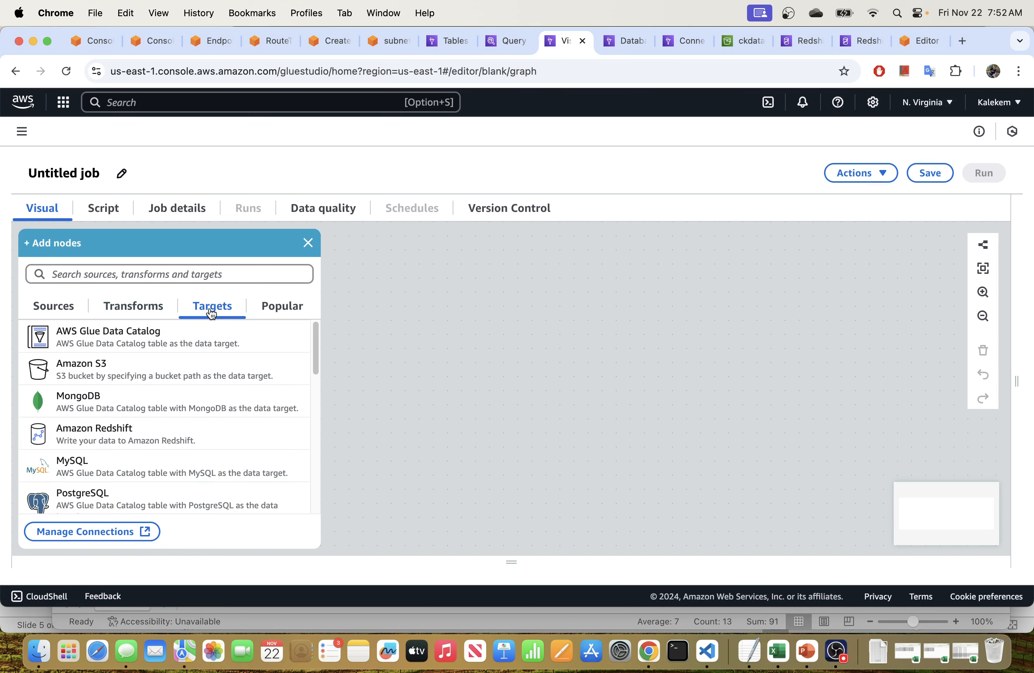
{"action": "scroll", "coordinate": [173, 398], "scroll_direction": "down", "scroll_amount": 3}
{"action": "scroll", "coordinate": [173, 396], "scroll_direction": "up", "scroll_amount": 3}
{"action": "scroll", "coordinate": [173, 397], "scroll_direction": "down", "scroll_amount": 5}
{"action": "scroll", "coordinate": [173, 397], "scroll_direction": "up", "scroll_amount": 5}
{"action": "left_click", "coordinate": [41, 310]}
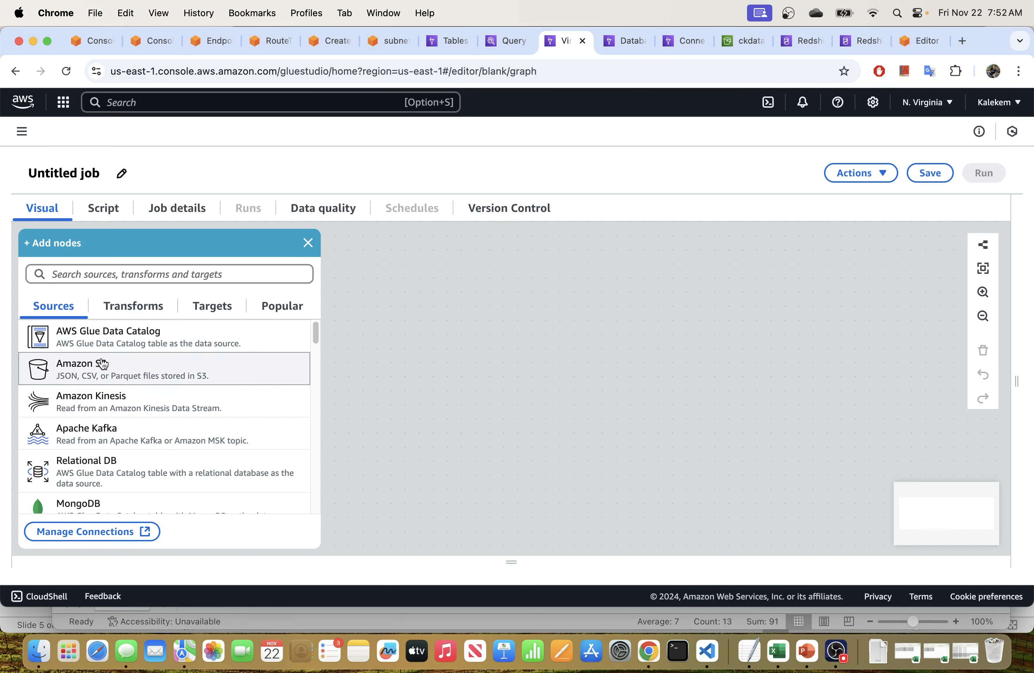
{"action": "left_click", "coordinate": [84, 374]}
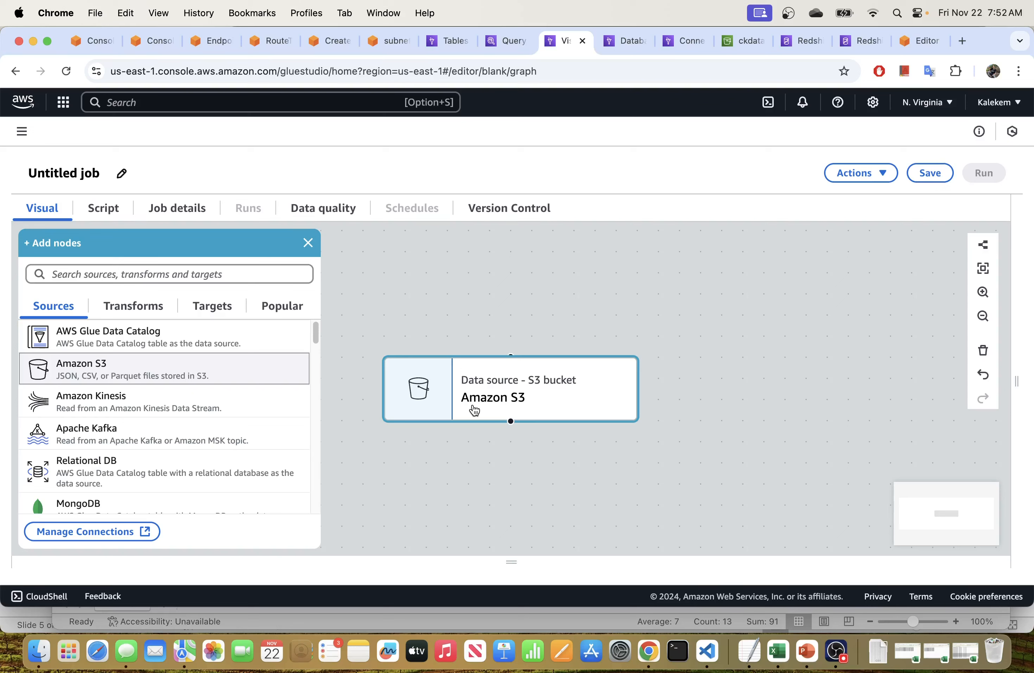
{"action": "left_click", "coordinate": [141, 311]}
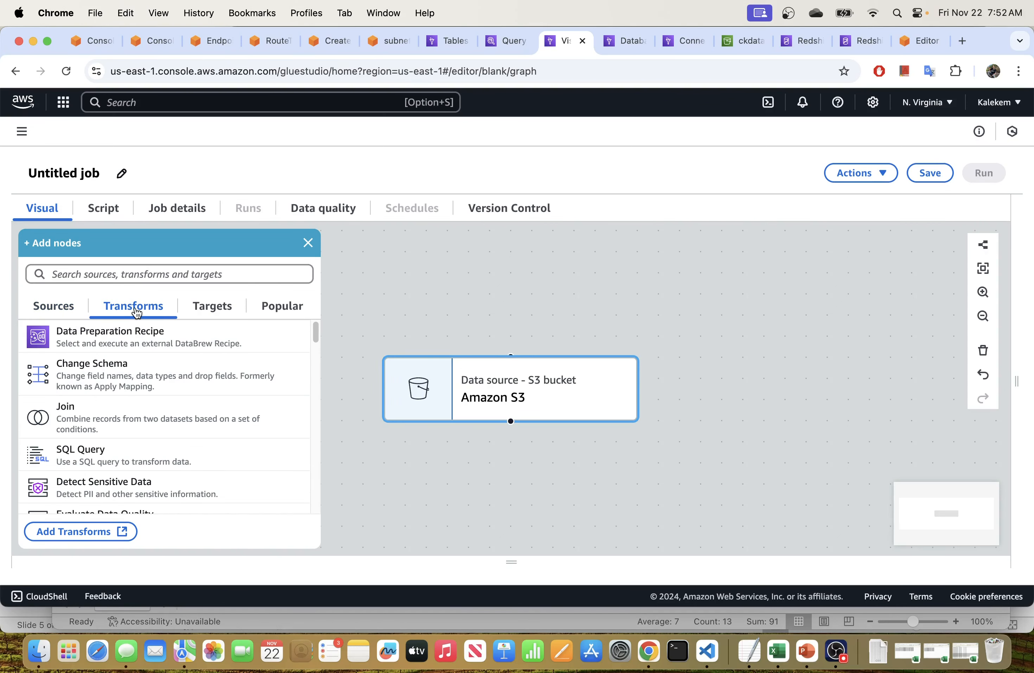
{"action": "left_click", "coordinate": [100, 381]}
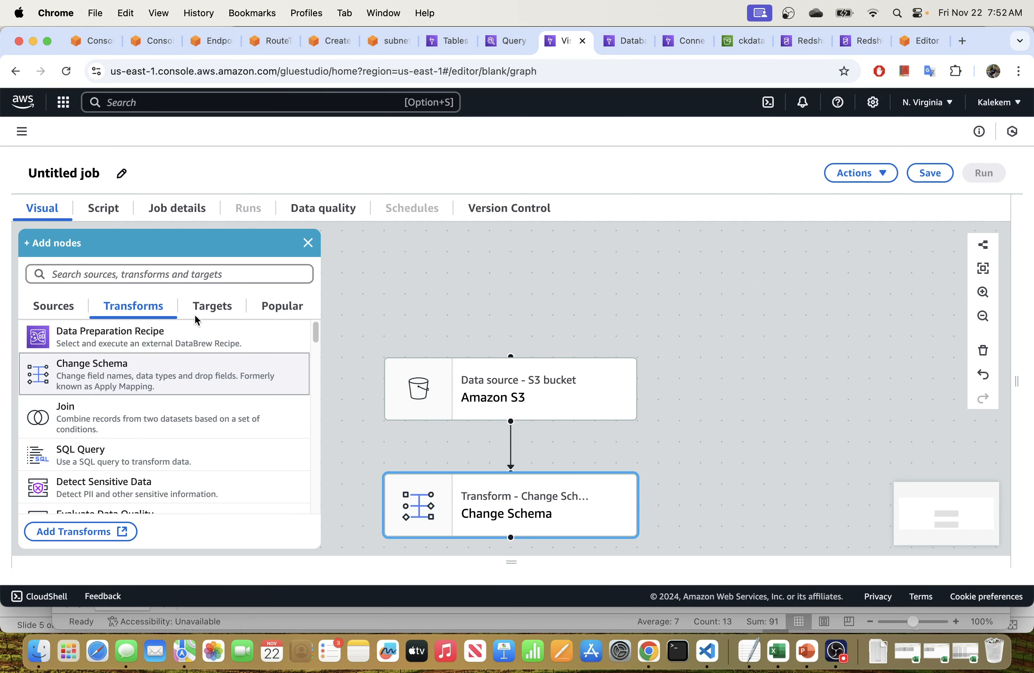
{"action": "left_click", "coordinate": [213, 311]}
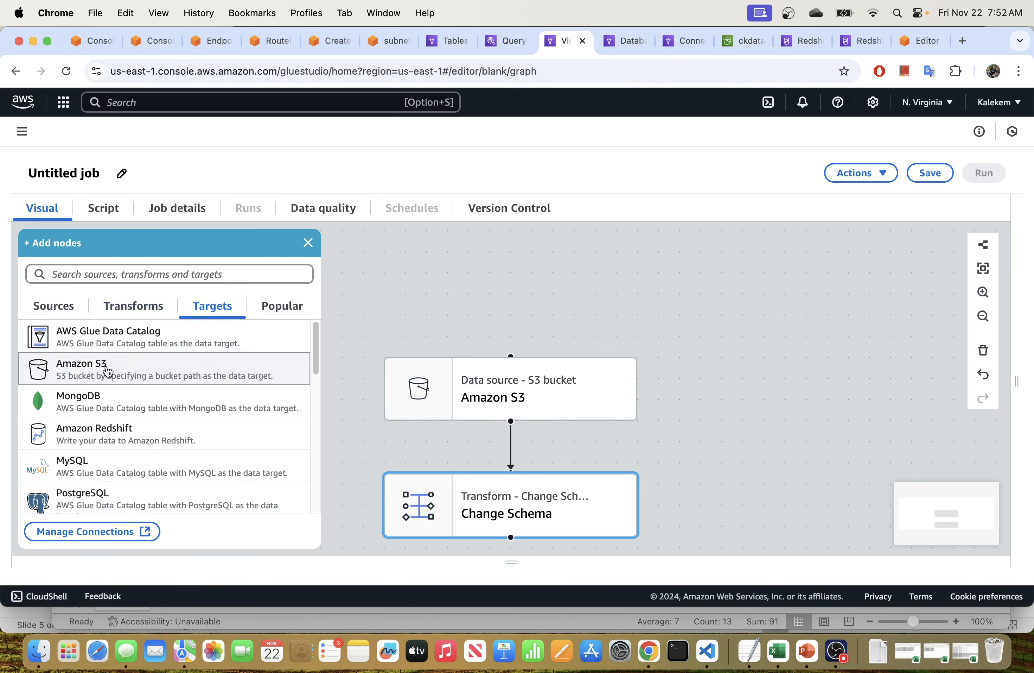
{"action": "left_click", "coordinate": [111, 442]}
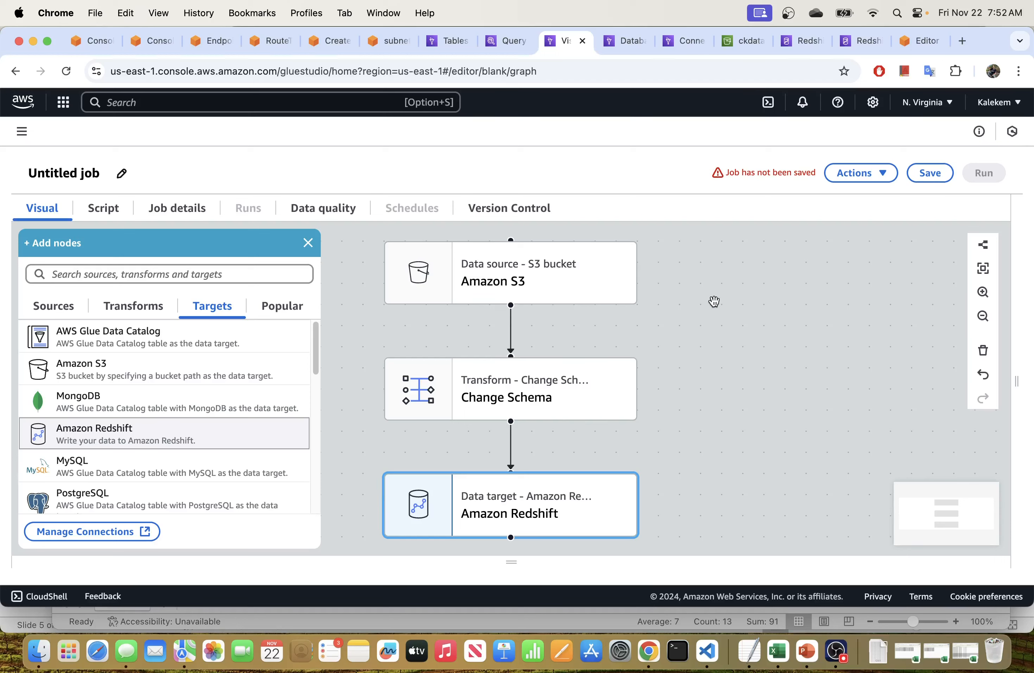
{"action": "left_click", "coordinate": [495, 276]}
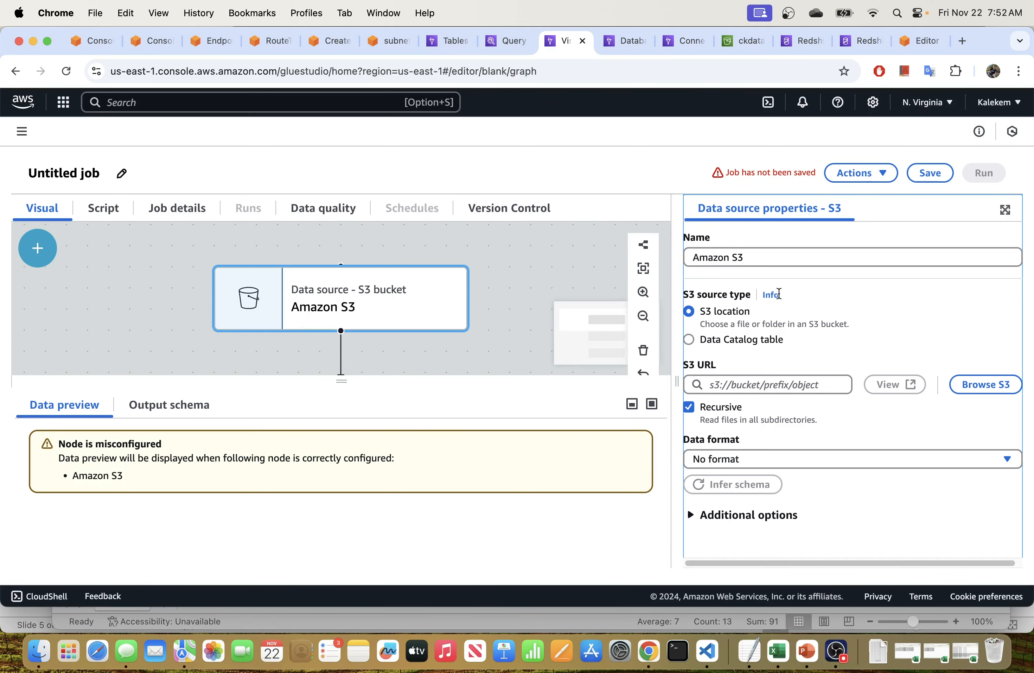
{"action": "scroll", "coordinate": [837, 304], "scroll_direction": "left", "scroll_amount": 5}
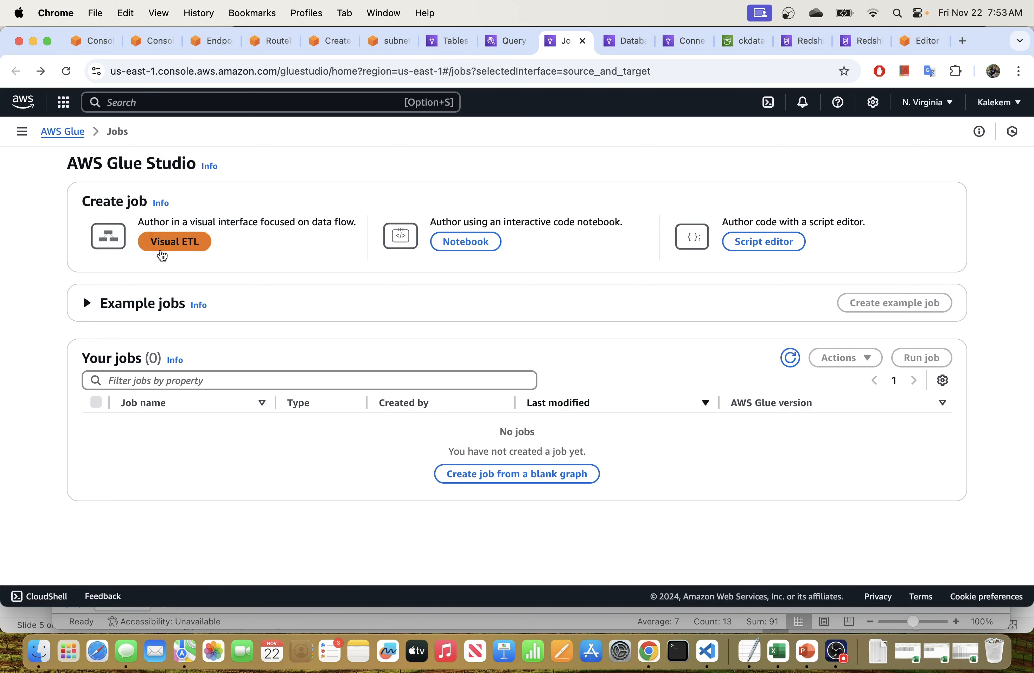
- Create a blank visual ETL job and chain an Amazon S3 source, a Change Schema transform and an Amazon Redshift target
{"action": "left_click", "coordinate": [175, 241]}
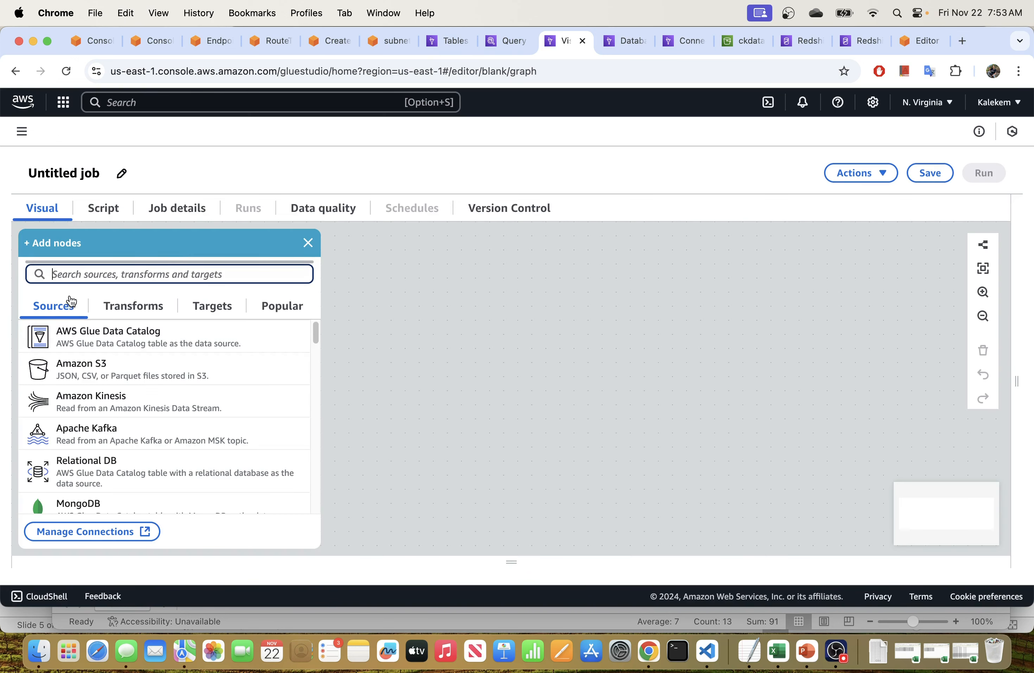
{"action": "left_click", "coordinate": [119, 377]}
{"action": "left_click", "coordinate": [133, 307]}
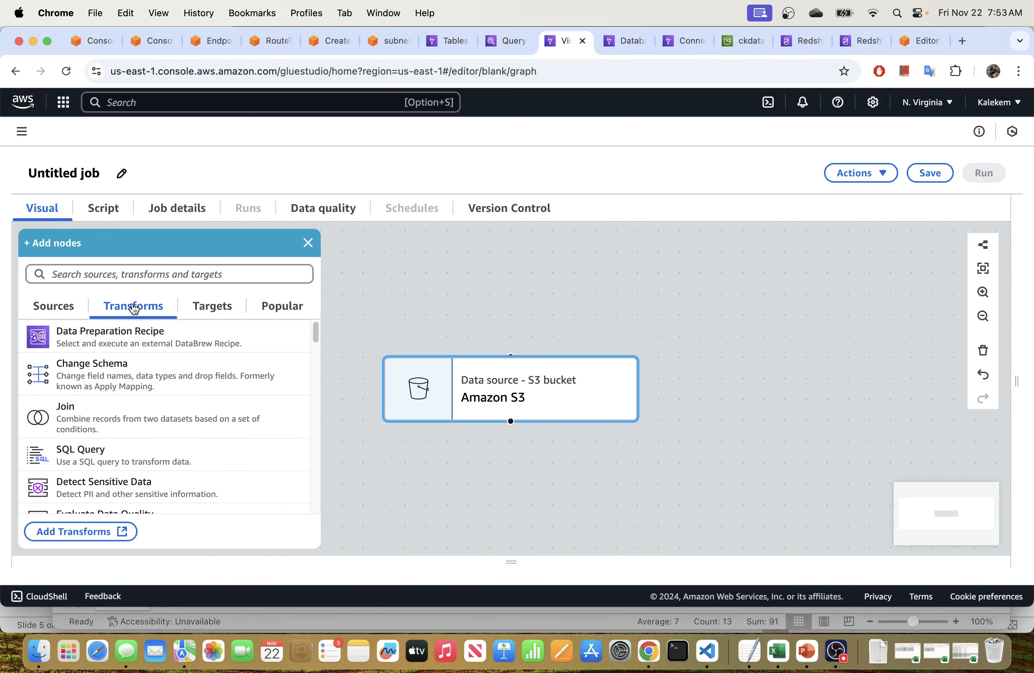
{"action": "left_click", "coordinate": [119, 374]}
{"action": "left_click", "coordinate": [200, 315]}
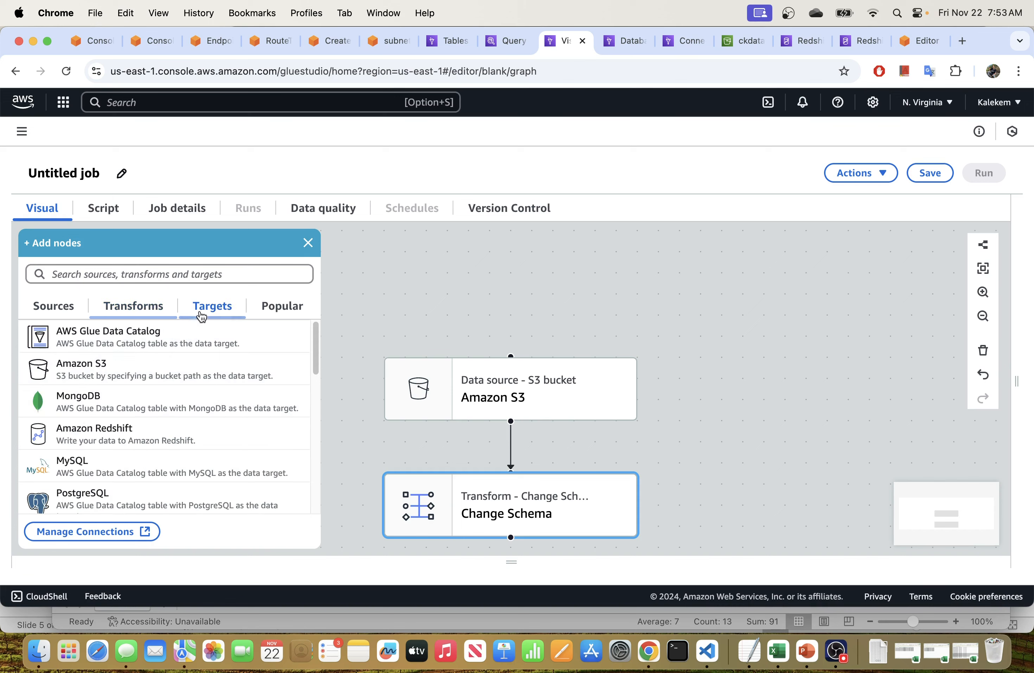
{"action": "left_click", "coordinate": [92, 434]}
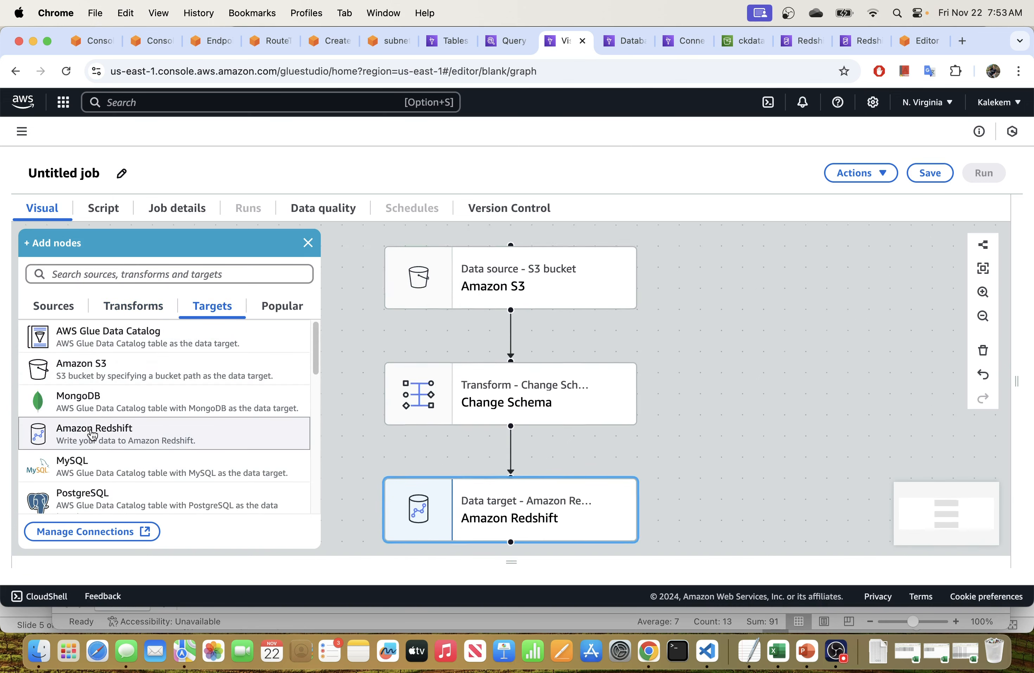
- Configure the Amazon S3 source node to read the Data Catalog table orders from the orders_db database
{"action": "left_click", "coordinate": [503, 303]}
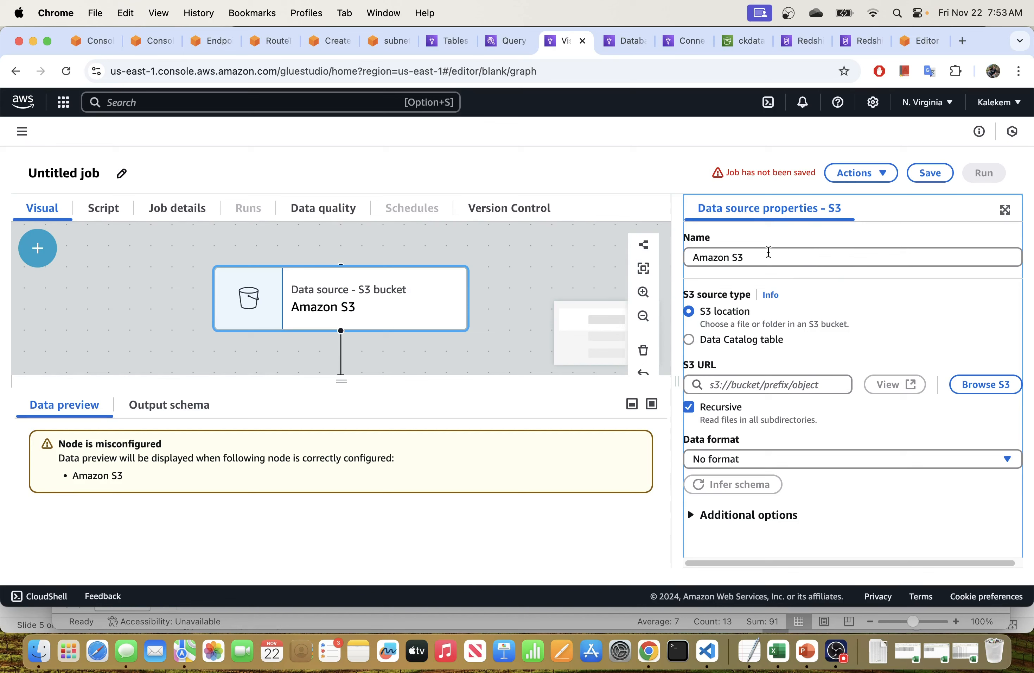
{"action": "left_click_drag", "start_coordinate": [680, 281], "coordinate": [631, 281]}
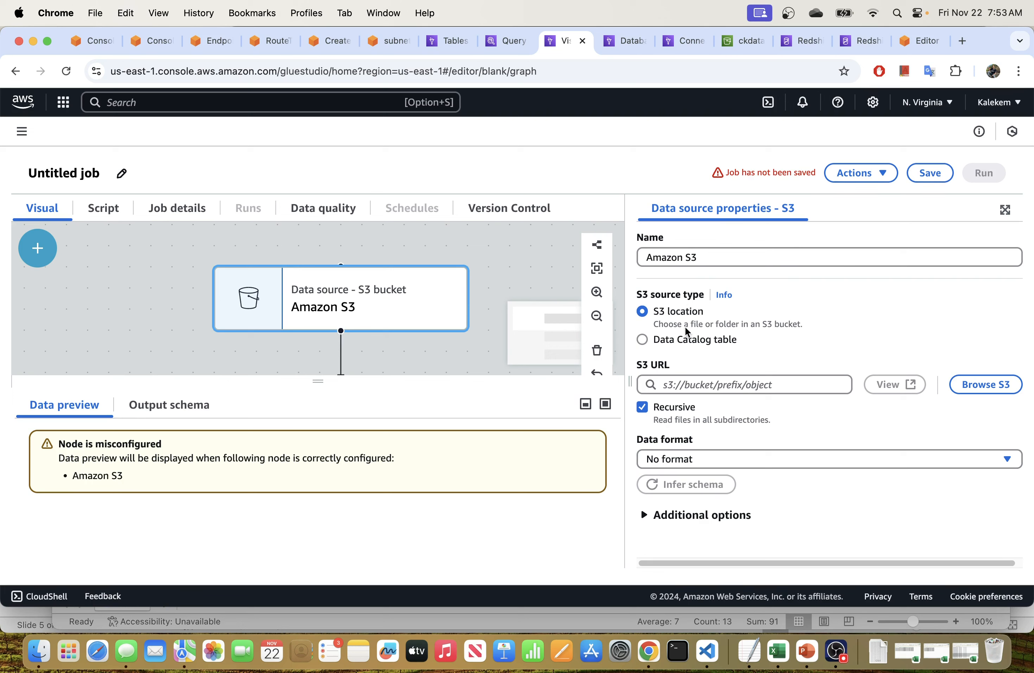
{"action": "left_click", "coordinate": [642, 340]}
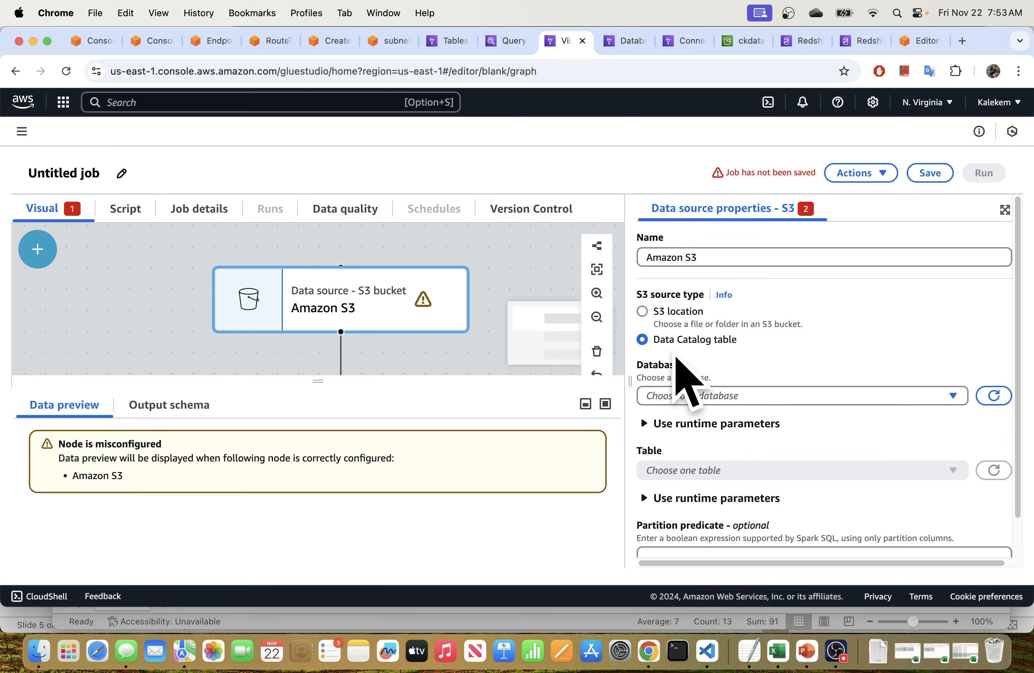
{"action": "left_click", "coordinate": [720, 393]}
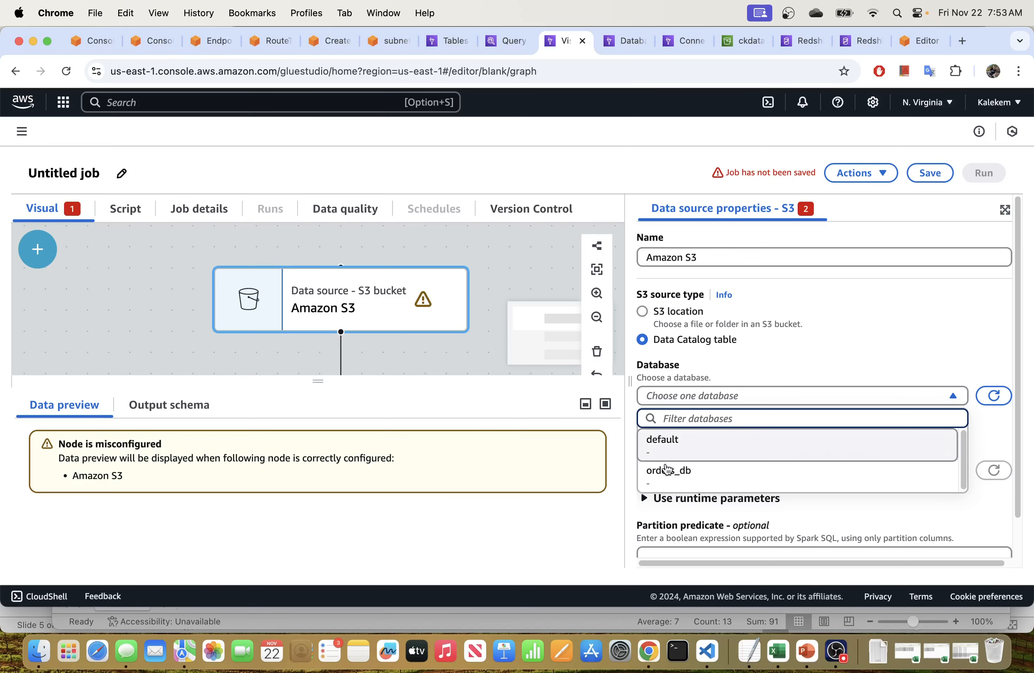
{"action": "left_click", "coordinate": [677, 476]}
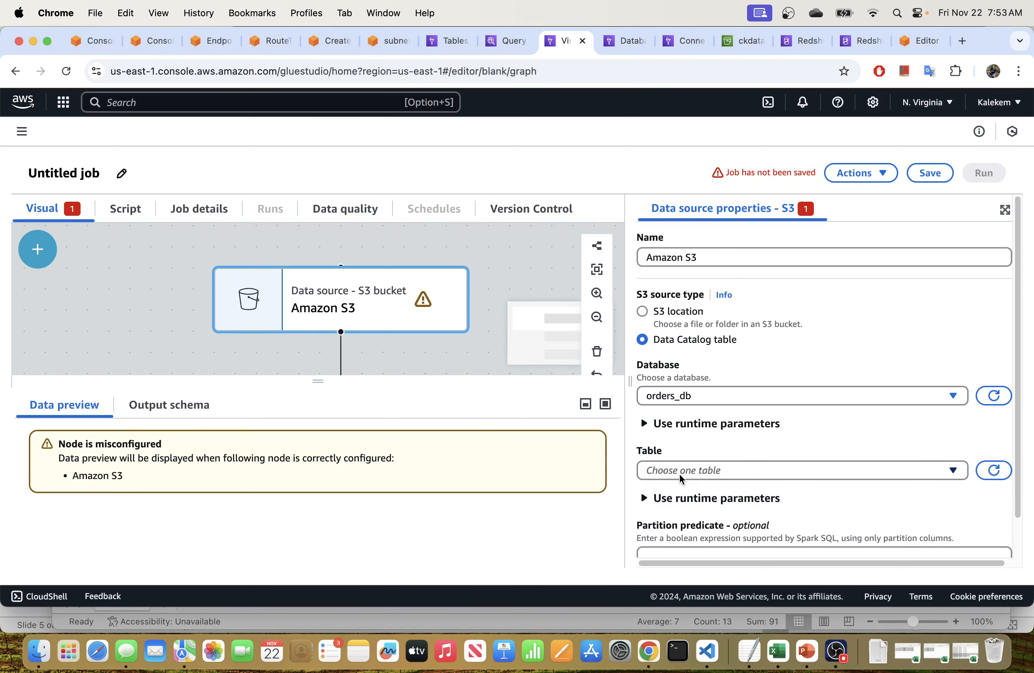
{"action": "scroll", "coordinate": [698, 447], "scroll_direction": "down", "scroll_amount": 1}
{"action": "left_click", "coordinate": [702, 444]}
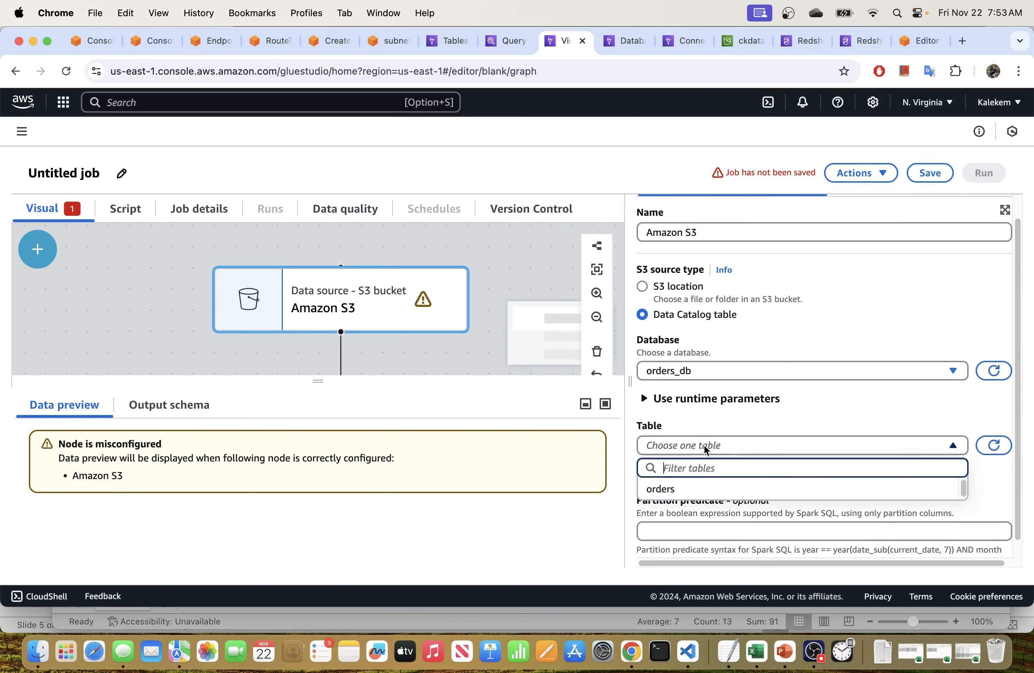
{"action": "left_click", "coordinate": [674, 490]}
{"action": "scroll", "coordinate": [696, 407], "scroll_direction": "down", "scroll_amount": 1}
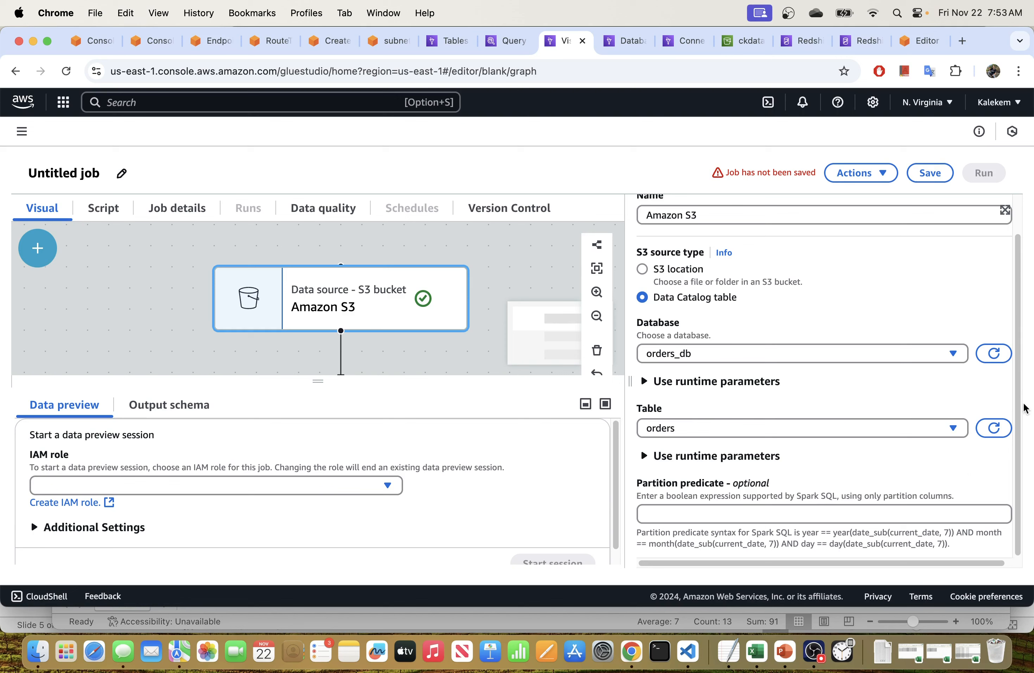
- Try to save the job, and start a data preview session with the IAM role AWSGlueServiceRole-redshift-s3-role
{"action": "left_click", "coordinate": [931, 174]}
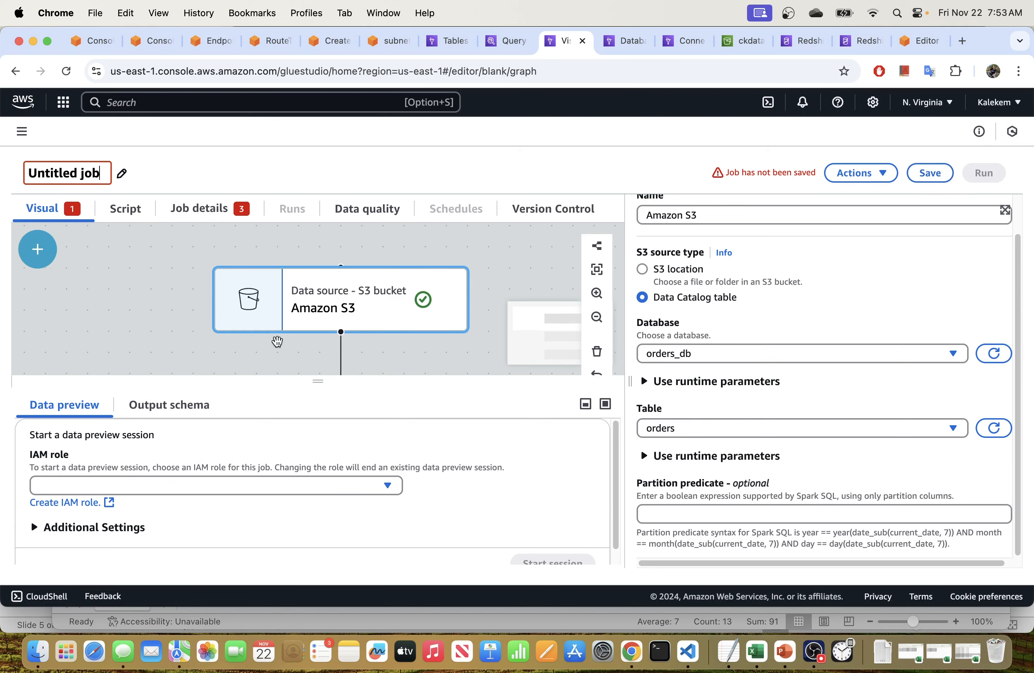
{"action": "left_click", "coordinate": [239, 484]}
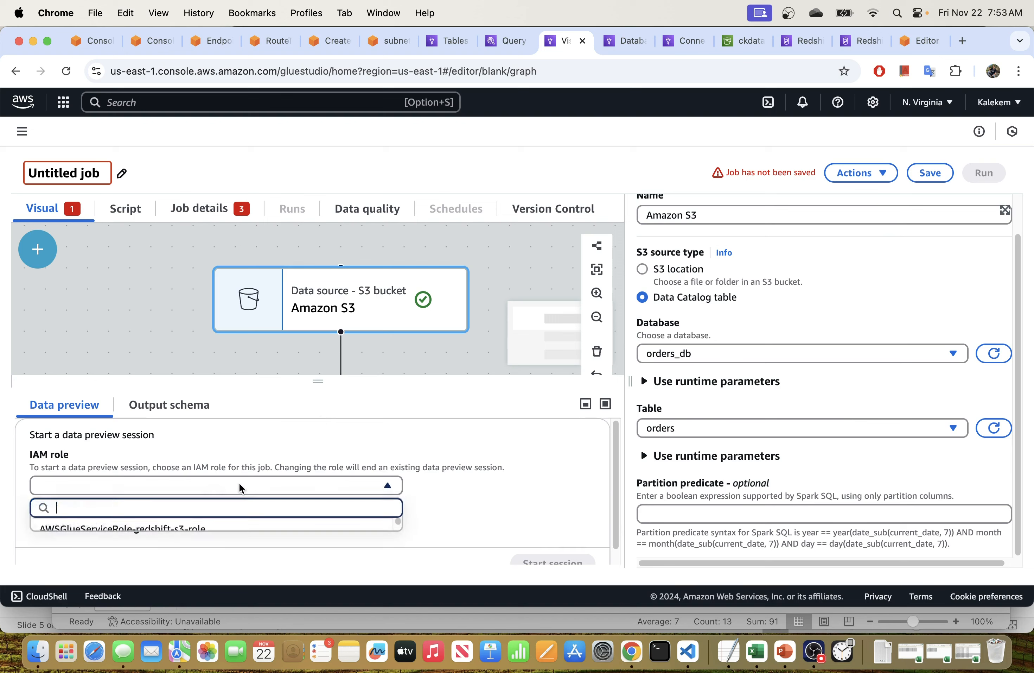
{"action": "left_click", "coordinate": [133, 522]}
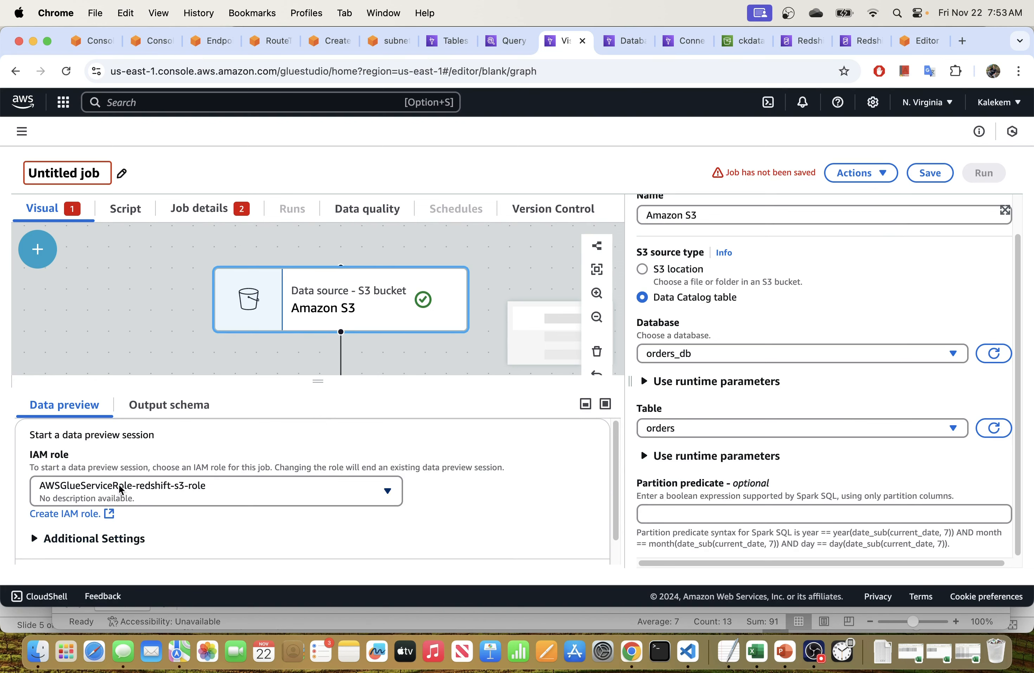
{"action": "scroll", "coordinate": [119, 485], "scroll_direction": "down", "scroll_amount": 2}
{"action": "left_click", "coordinate": [537, 548]}
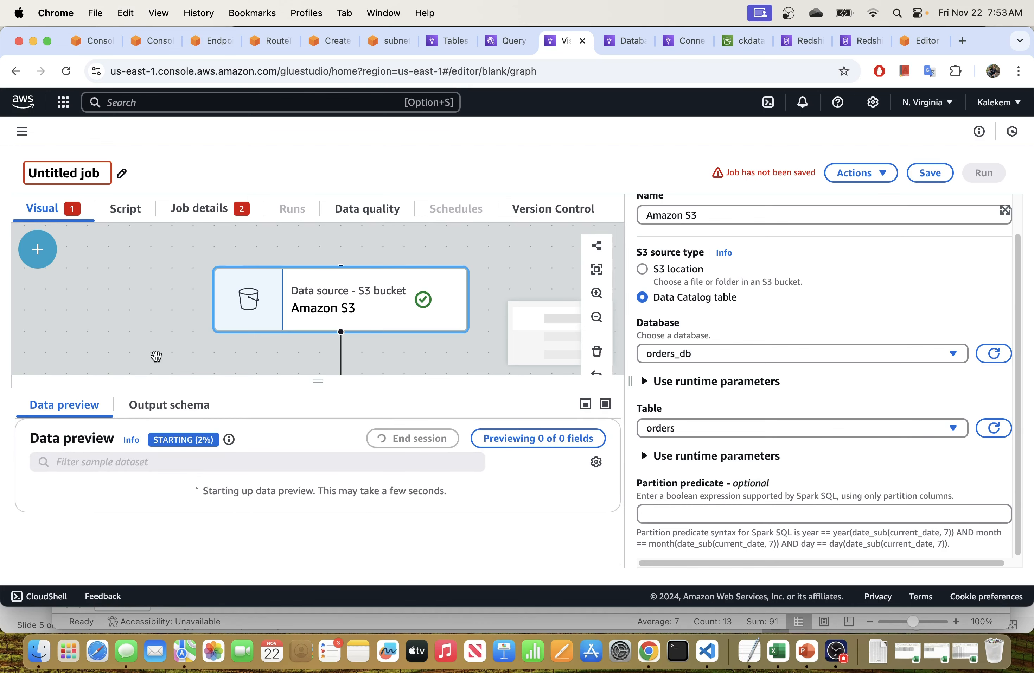
- Open the properties of the Change Schema transform and enlarge the area showing its field mappings
{"action": "left_click_drag", "start_coordinate": [323, 387], "coordinate": [323, 435]}
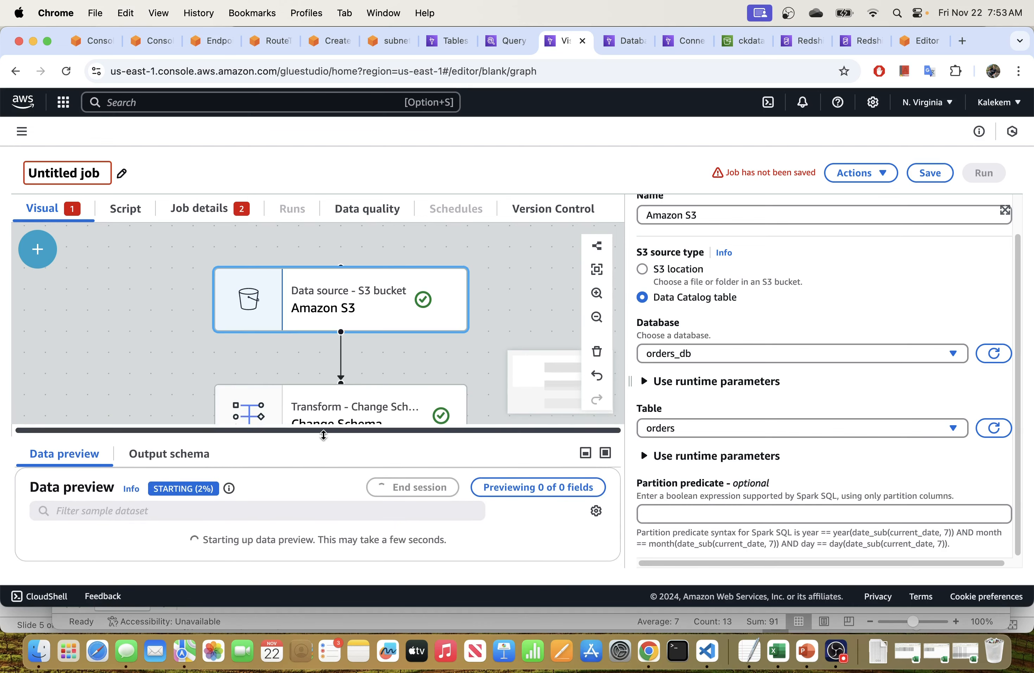
{"action": "left_click_drag", "start_coordinate": [177, 369], "coordinate": [176, 315]}
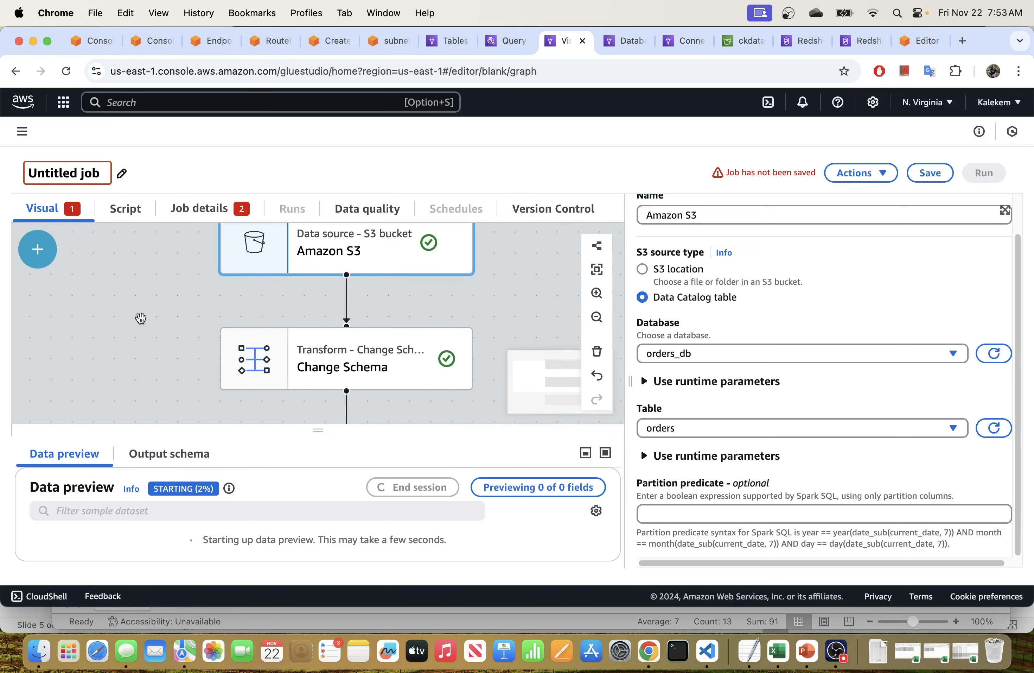
{"action": "left_click_drag", "start_coordinate": [89, 379], "coordinate": [66, 363]}
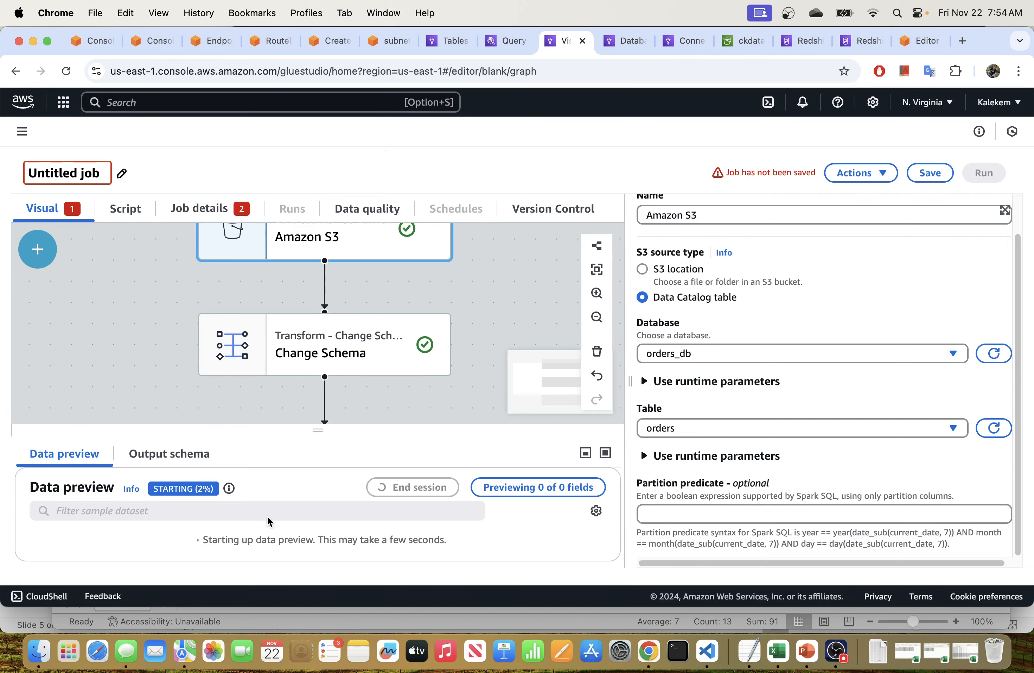
{"action": "left_click", "coordinate": [291, 352]}
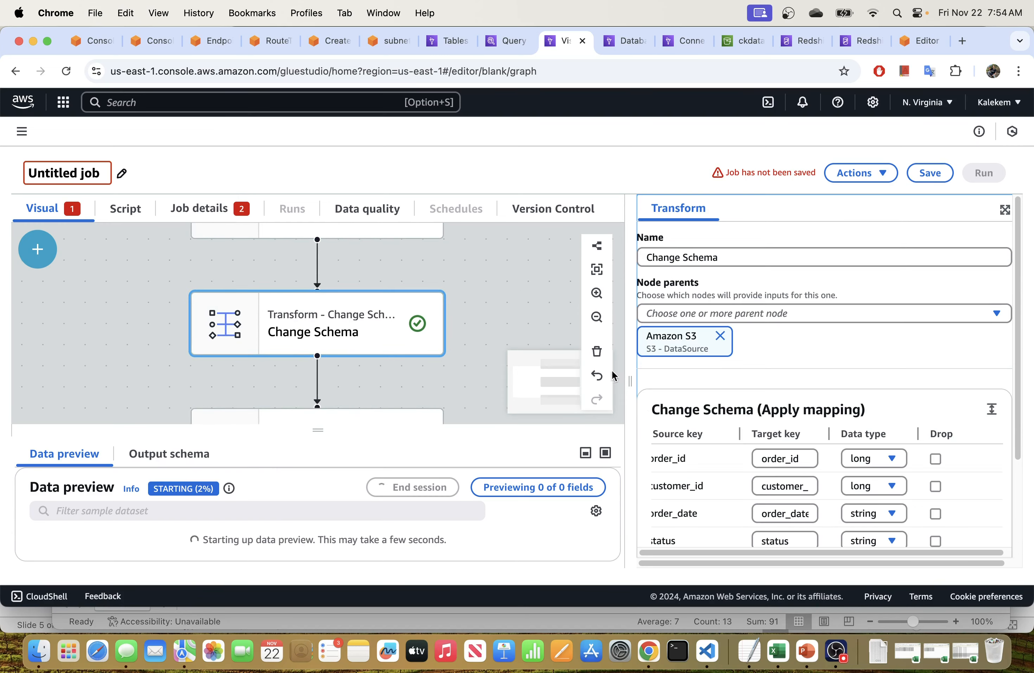
{"action": "left_click_drag", "start_coordinate": [630, 379], "coordinate": [553, 379]}
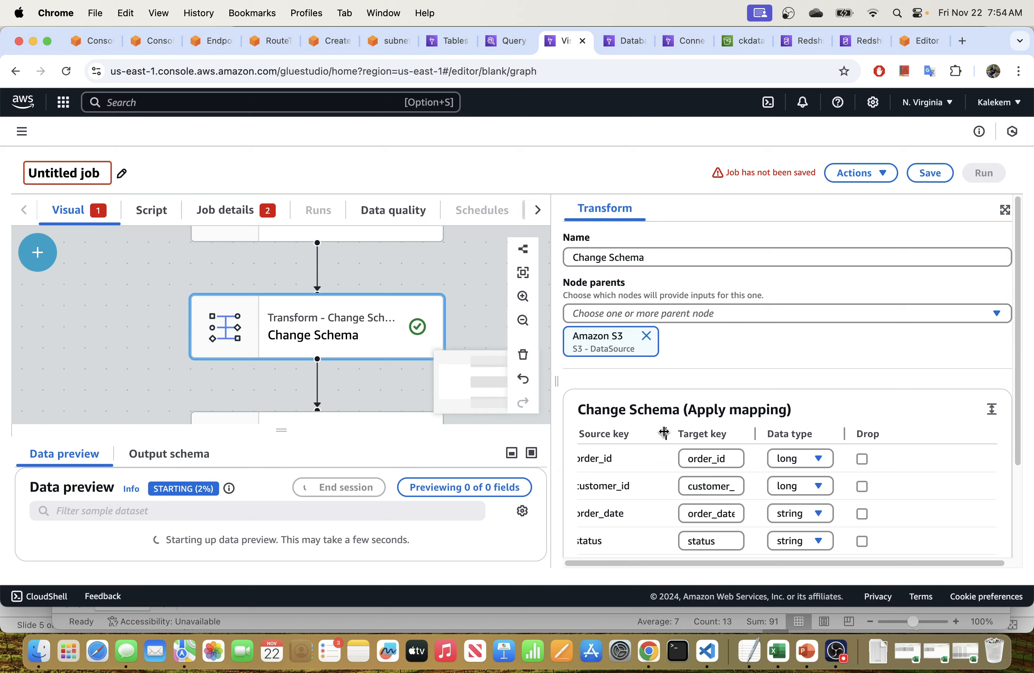
{"action": "scroll", "coordinate": [672, 469], "scroll_direction": "left", "scroll_amount": 5}
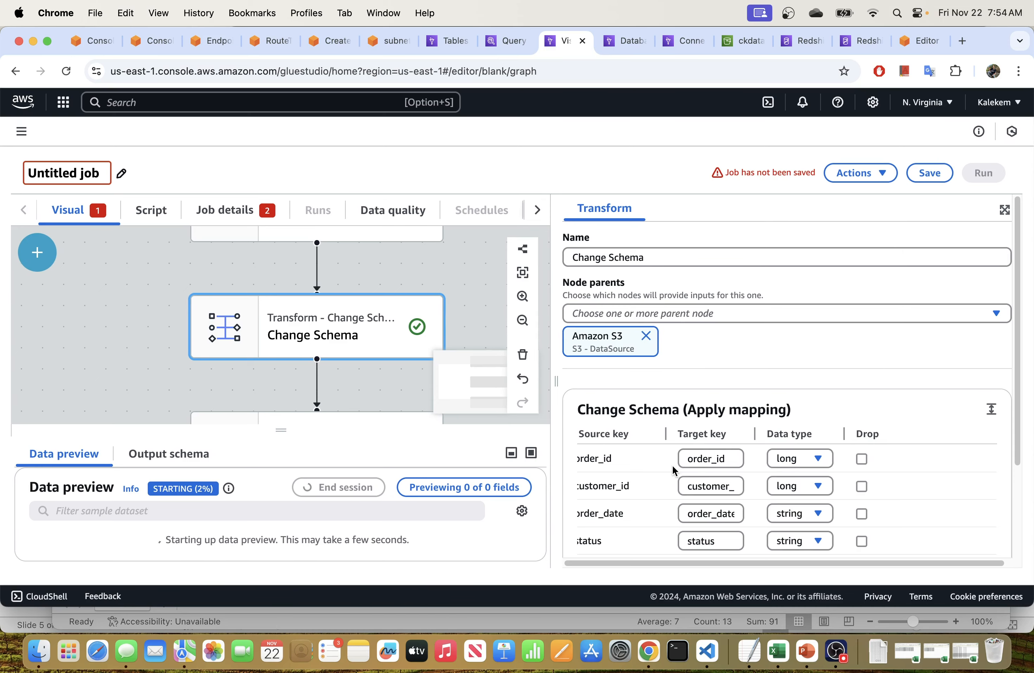
{"action": "scroll", "coordinate": [736, 395], "scroll_direction": "down", "scroll_amount": 3}
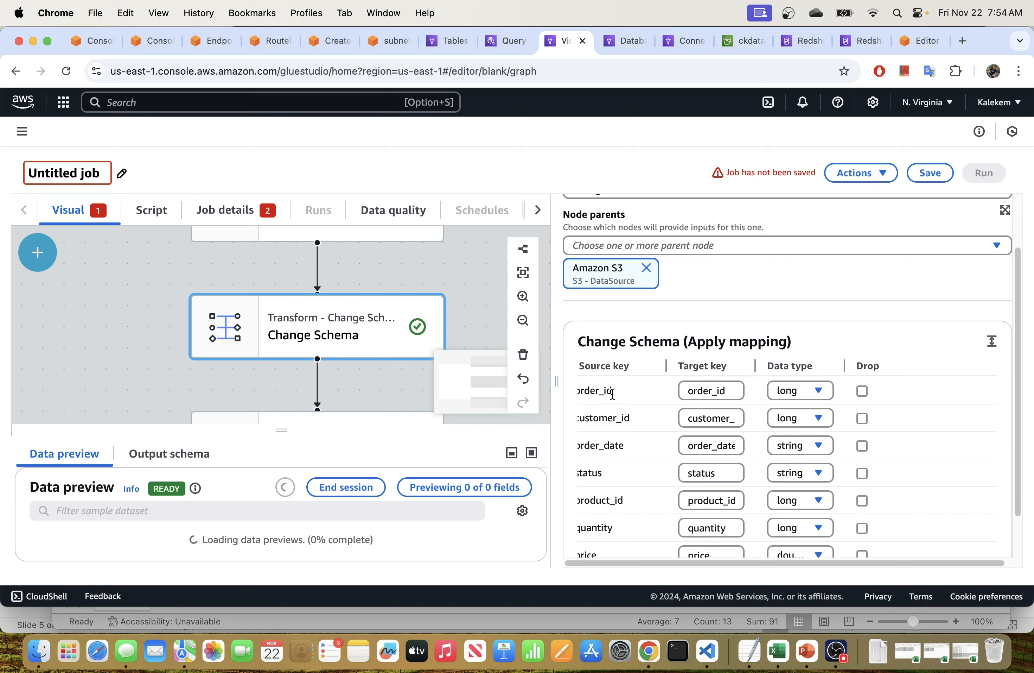
- Rename the target key of the order_id field as OrderID in the Change Schema mapping
{"action": "left_click", "coordinate": [734, 390]}
{"action": "type", "text": "ID"}
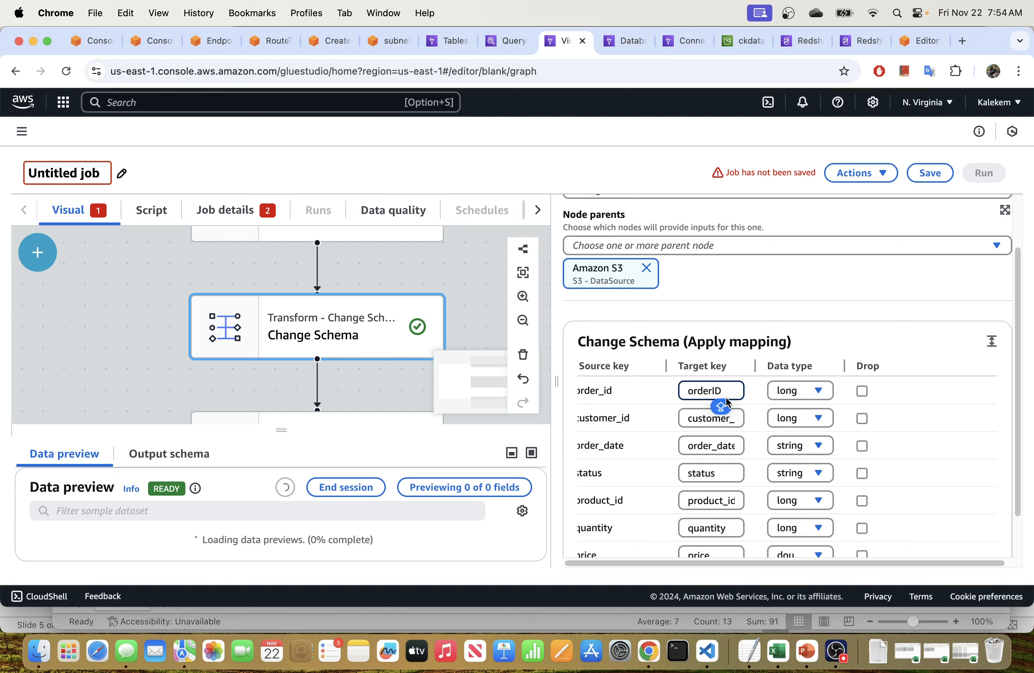
{"action": "left_click", "coordinate": [695, 391]}
{"action": "key", "text": "BackSpace"}
{"action": "type", "text": "O"}
- Widen the target key column and set the customer_id and order_id target keys to customerid and orderid
{"action": "left_click", "coordinate": [731, 421]}
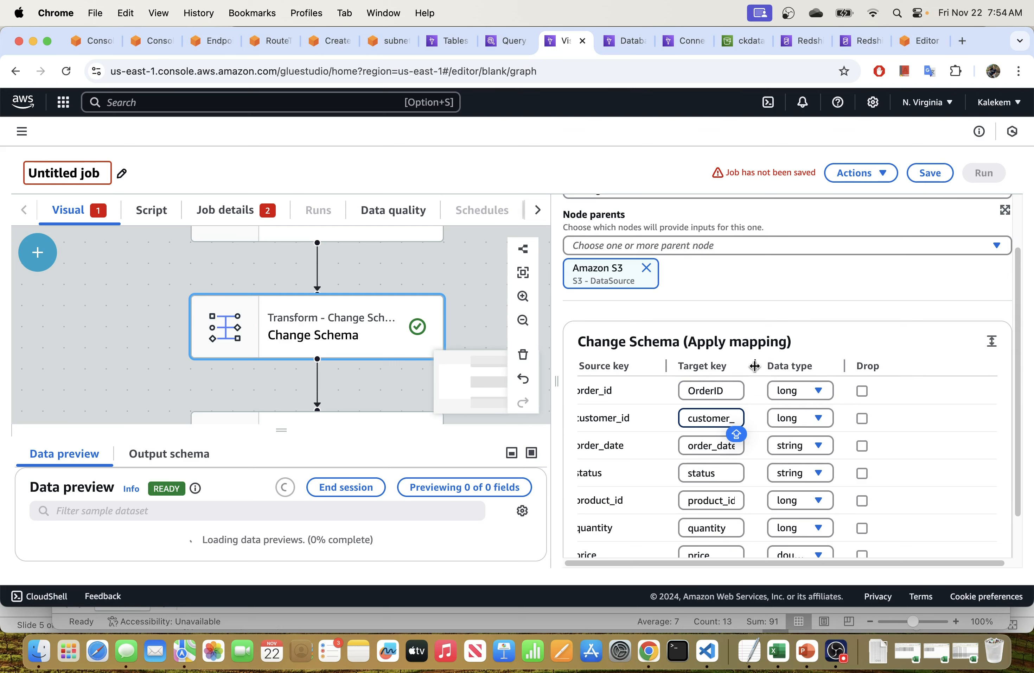
{"action": "left_click_drag", "start_coordinate": [755, 365], "coordinate": [822, 365]}
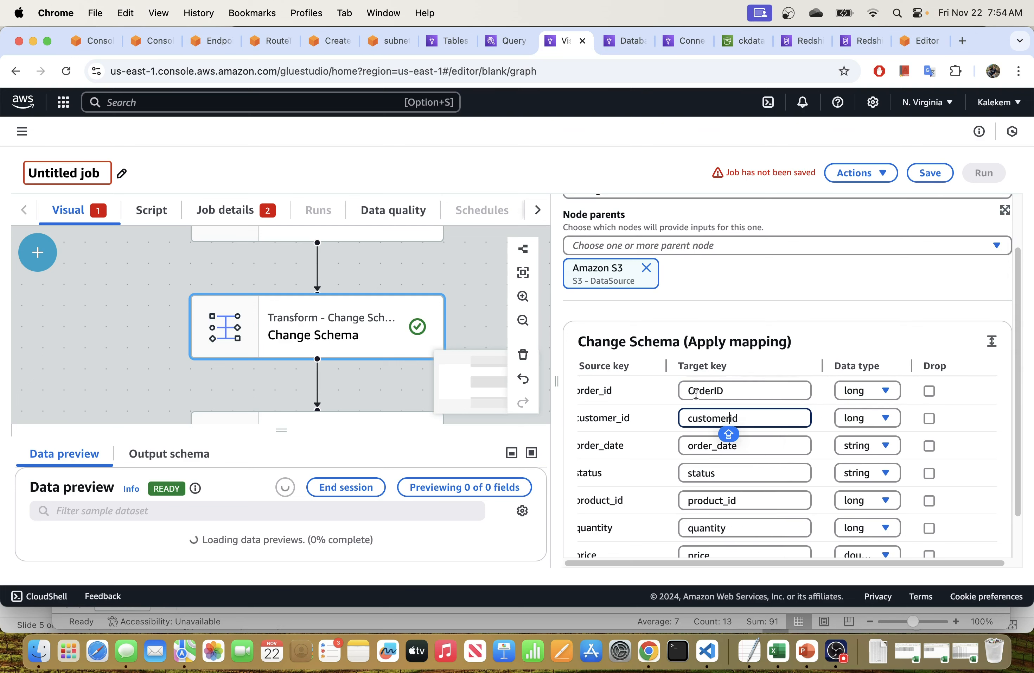
{"action": "left_click", "coordinate": [696, 393]}
{"action": "key", "text": "BackSpace"}
{"action": "type", "text": "o"}
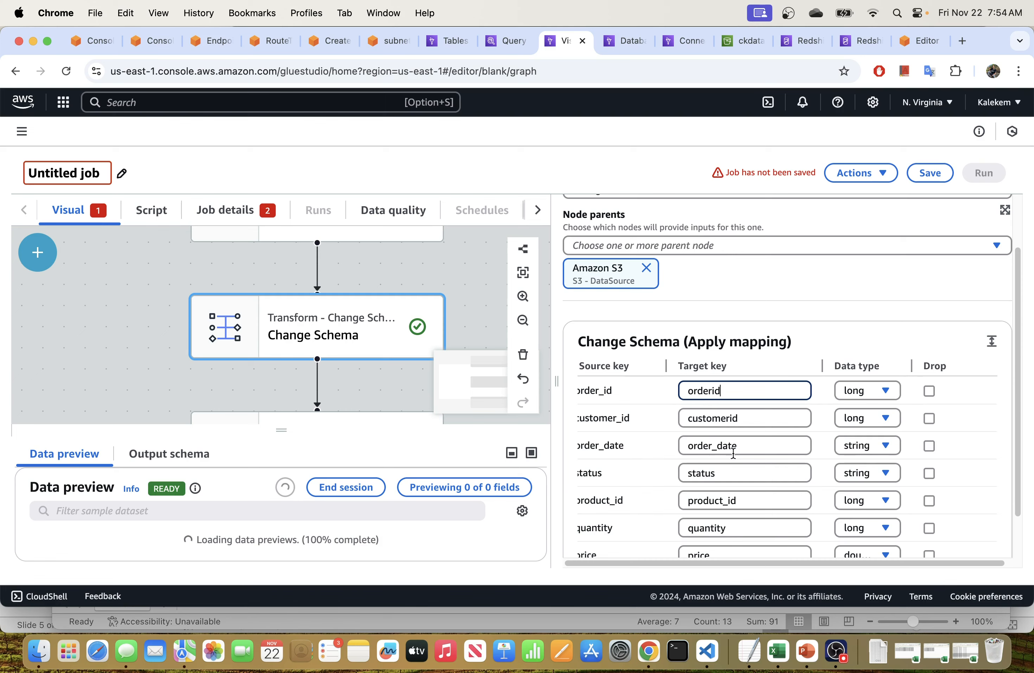
- Set the target keys of order_date, product_id and total_amount to orderdate, productid and totalamount in the Change Schema mapping
{"action": "left_click", "coordinate": [720, 446]}
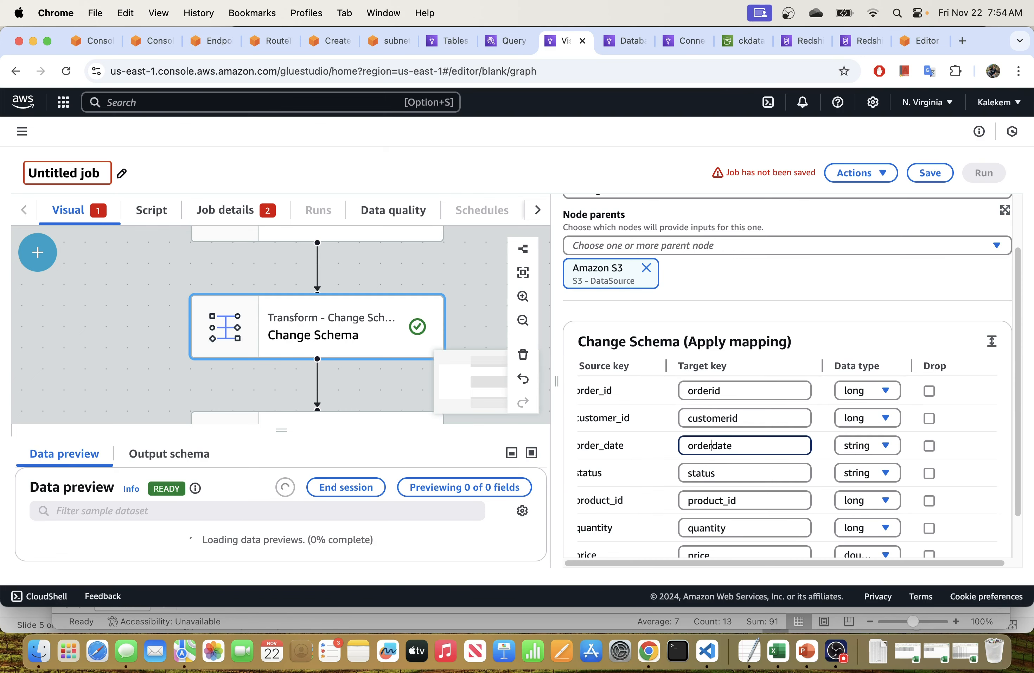
{"action": "scroll", "coordinate": [730, 464], "scroll_direction": "down", "scroll_amount": 1}
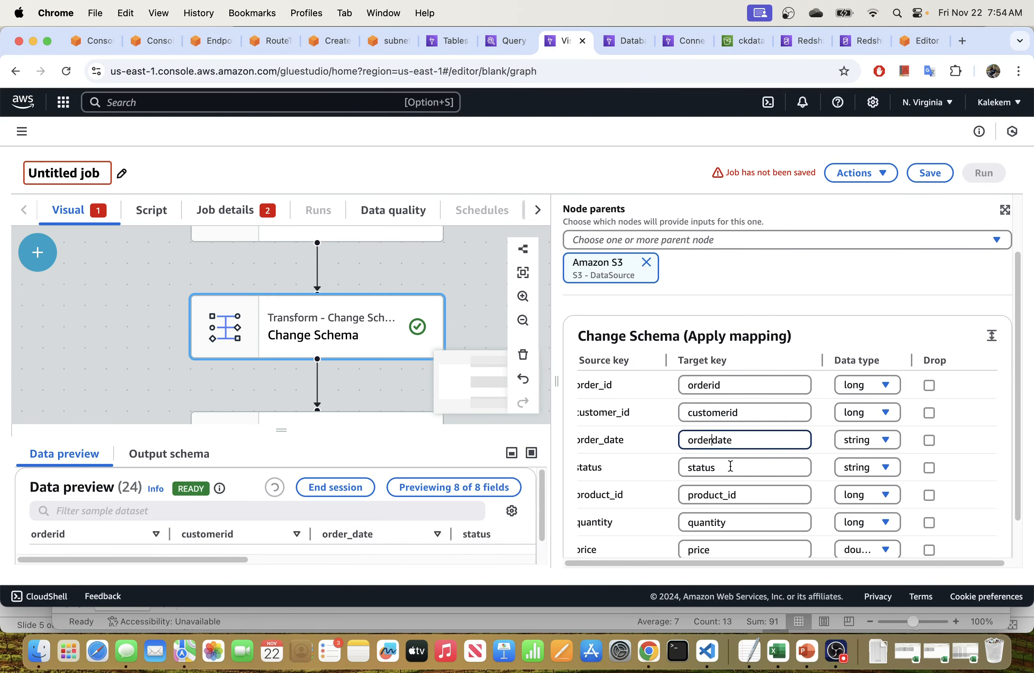
{"action": "left_click", "coordinate": [726, 464]}
{"action": "left_click", "coordinate": [728, 485]}
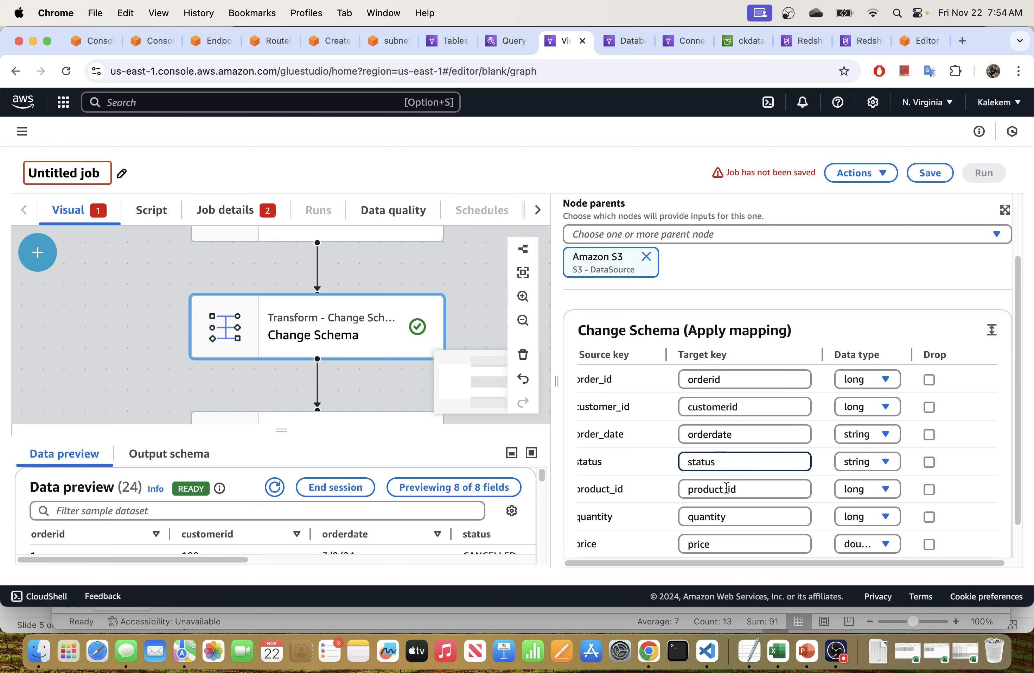
{"action": "left_click", "coordinate": [724, 489]}
{"action": "key", "text": "BackSpace"}
{"action": "scroll", "coordinate": [736, 507], "scroll_direction": "down", "scroll_amount": 2}
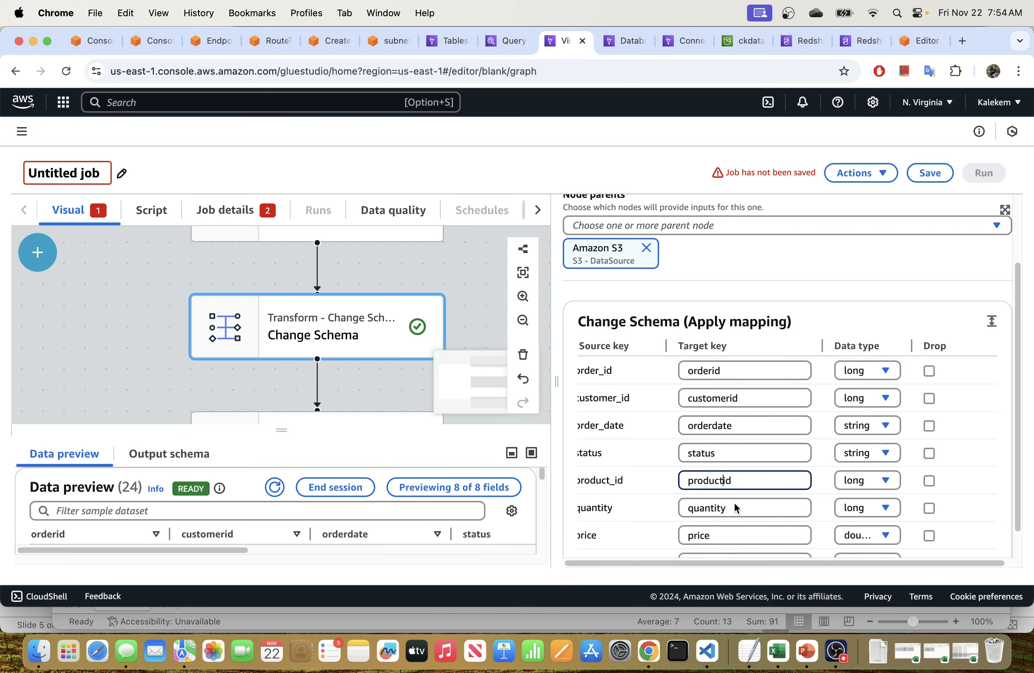
{"action": "left_click", "coordinate": [716, 526]}
{"action": "key", "text": "BackSpace"}
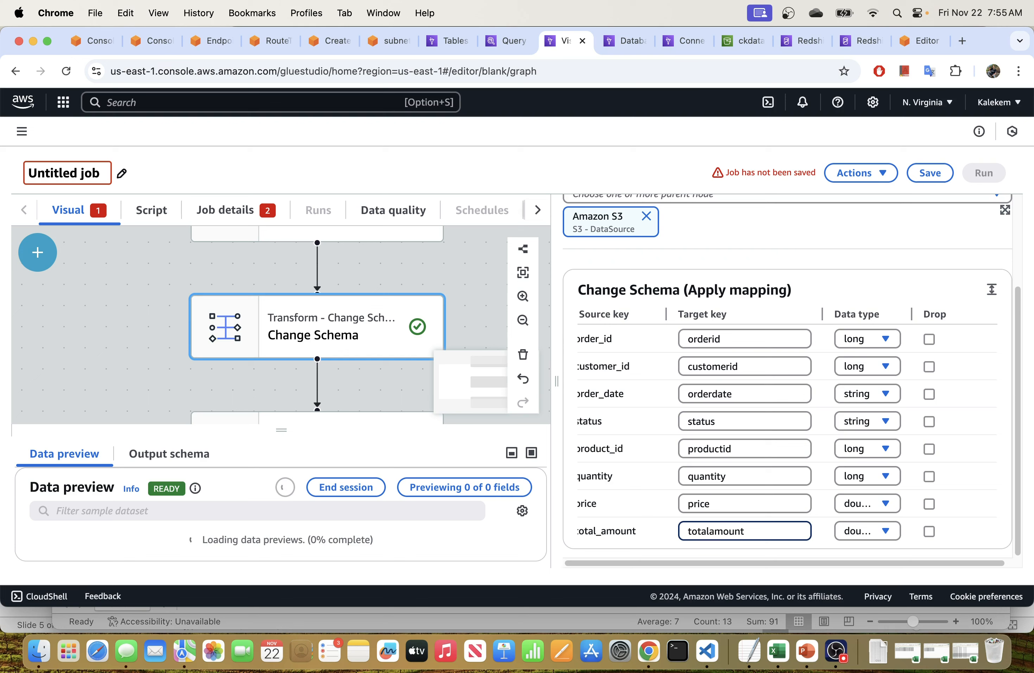
- Set the data type of the order_id field to int in the Change Schema mapping
{"action": "left_click", "coordinate": [866, 339]}
{"action": "type", "text": "int"}
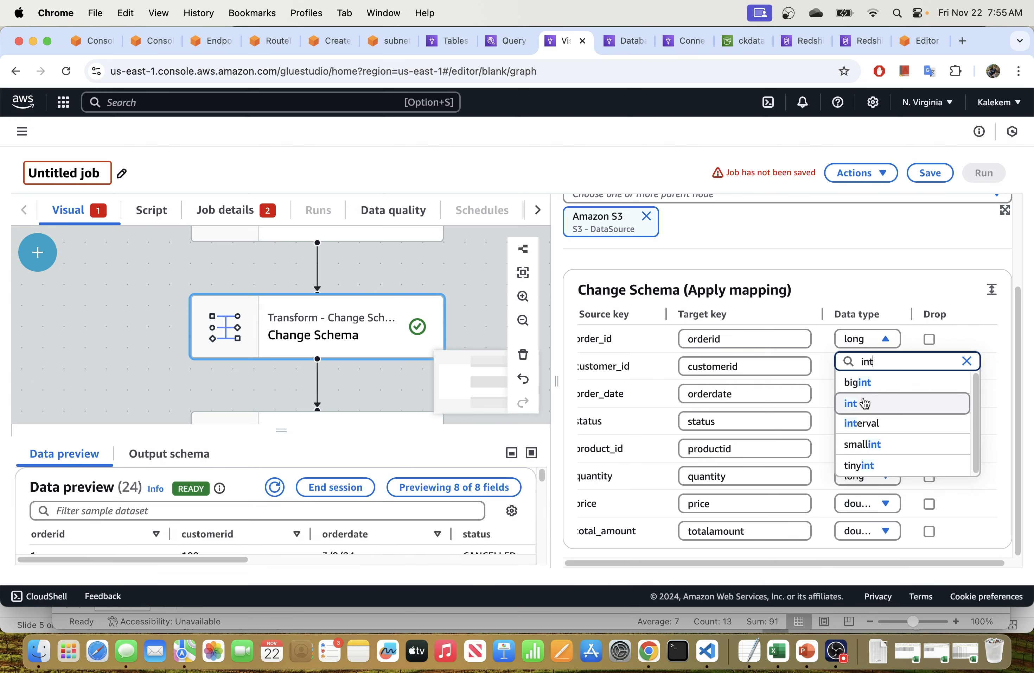
- Set the data type of order_id, customer_id, product_id and quantity to int in the Change Schema mapping
{"action": "left_click", "coordinate": [864, 403]}
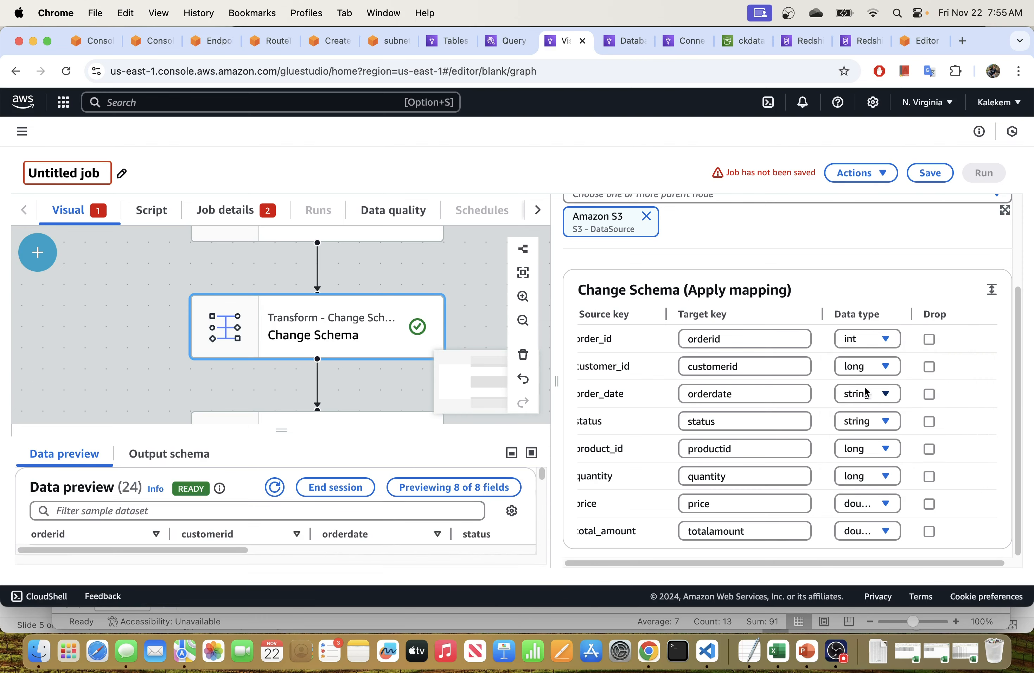
{"action": "left_click", "coordinate": [859, 365]}
{"action": "left_click", "coordinate": [858, 326]}
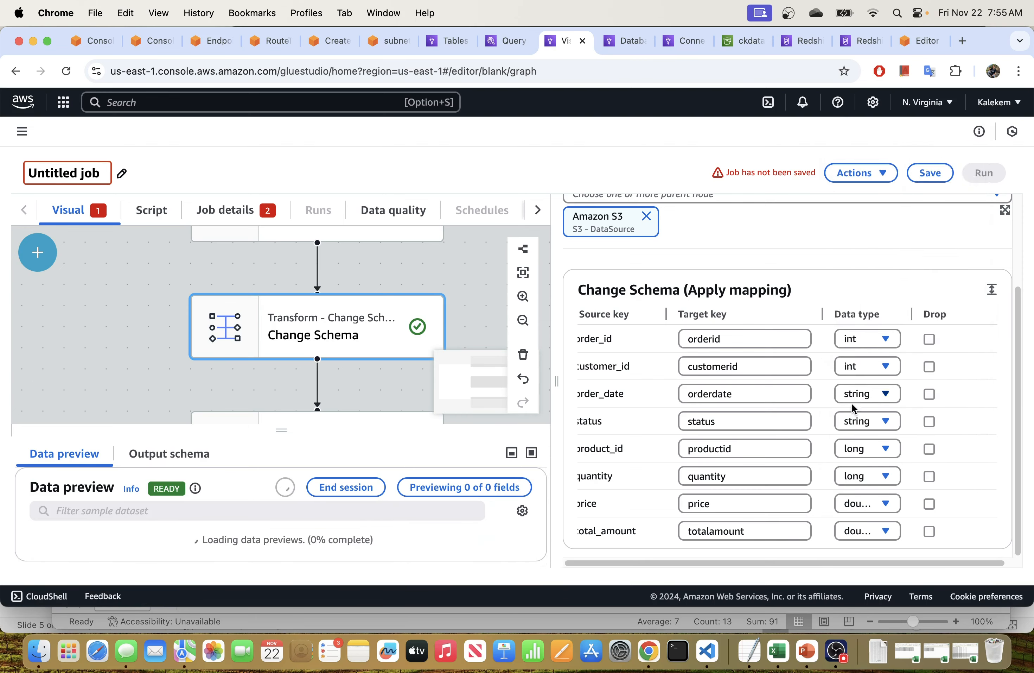
{"action": "left_click", "coordinate": [874, 422]}
{"action": "left_click", "coordinate": [881, 420]}
{"action": "left_click", "coordinate": [857, 450]}
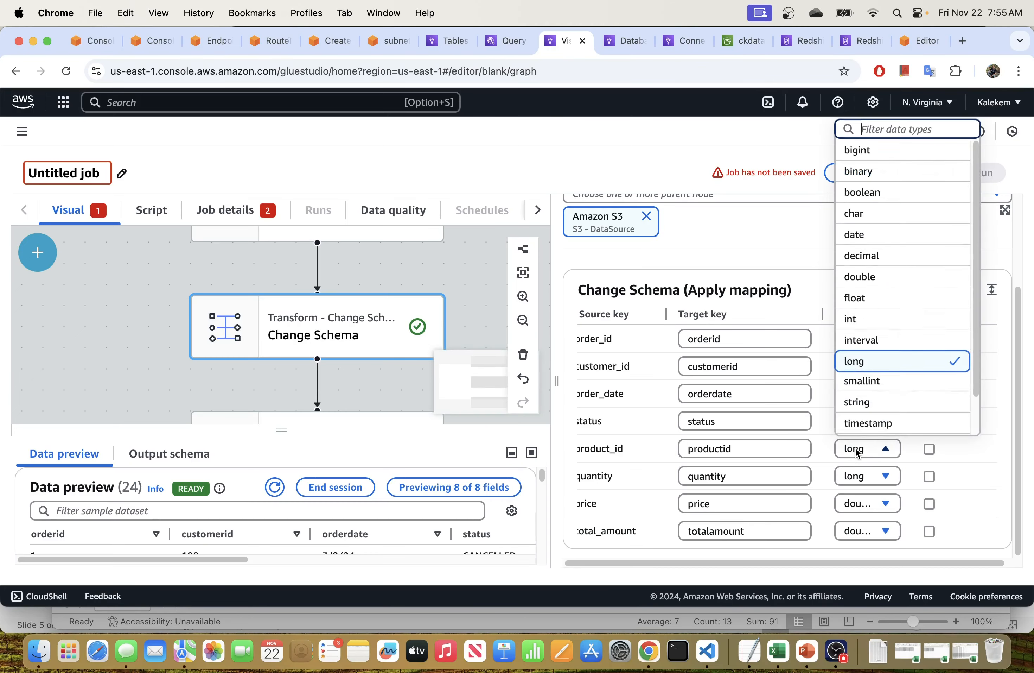
{"action": "left_click", "coordinate": [856, 320]}
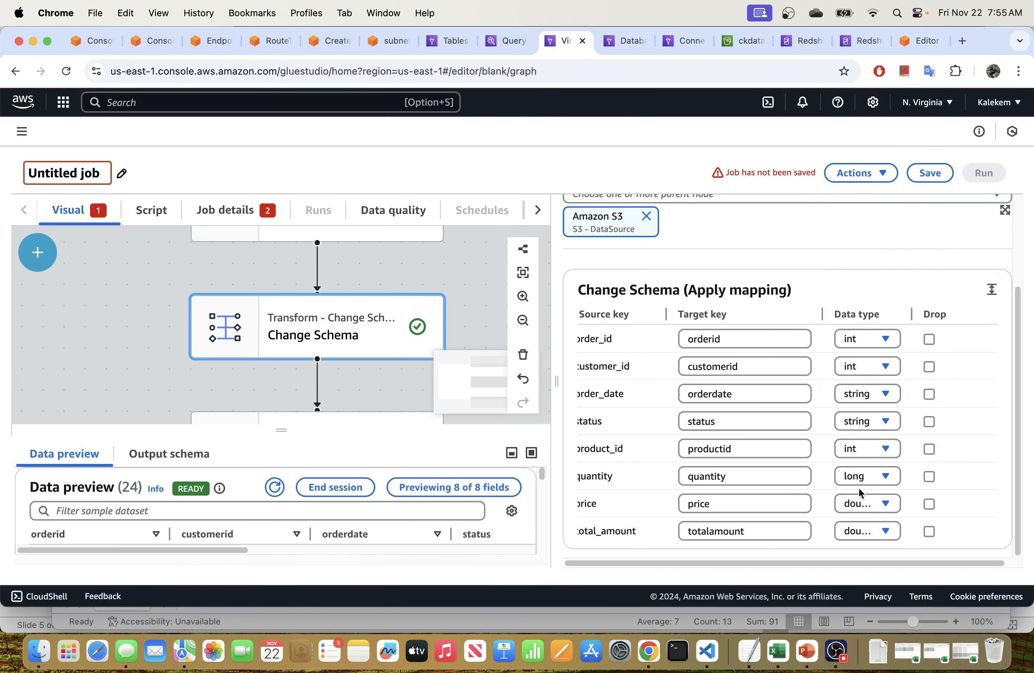
{"action": "left_click", "coordinate": [863, 476]}
{"action": "left_click", "coordinate": [857, 322]}
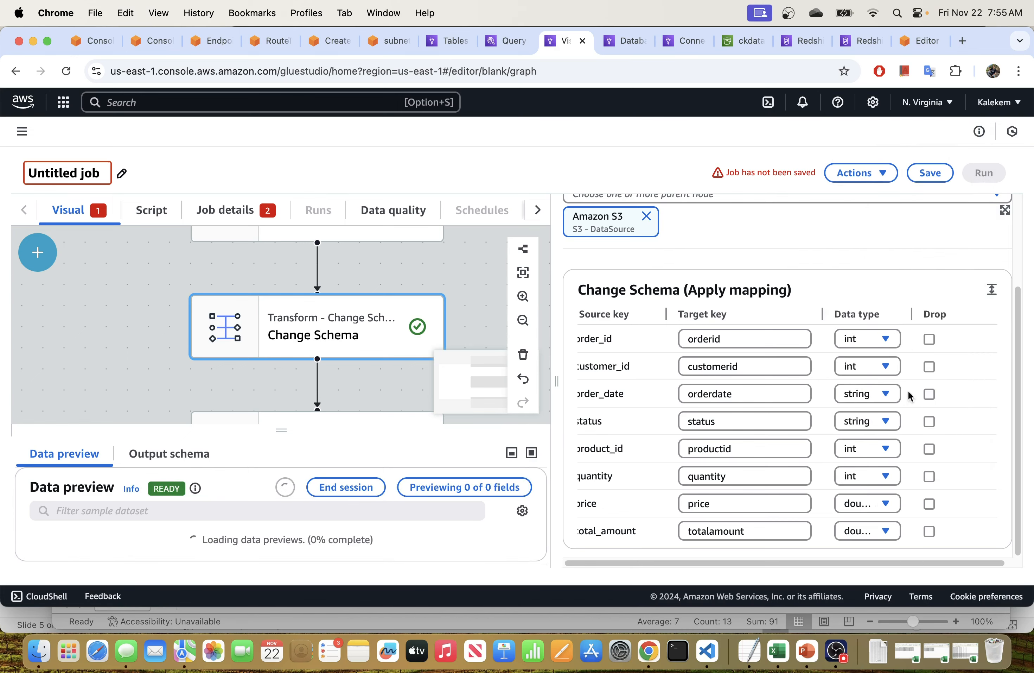
- Widen the Data type column of the Change Schema mapping table so the full type names fit
{"action": "left_click_drag", "start_coordinate": [915, 322], "coordinate": [943, 324]}
{"action": "scroll", "coordinate": [876, 489], "scroll_direction": "down", "scroll_amount": 1}
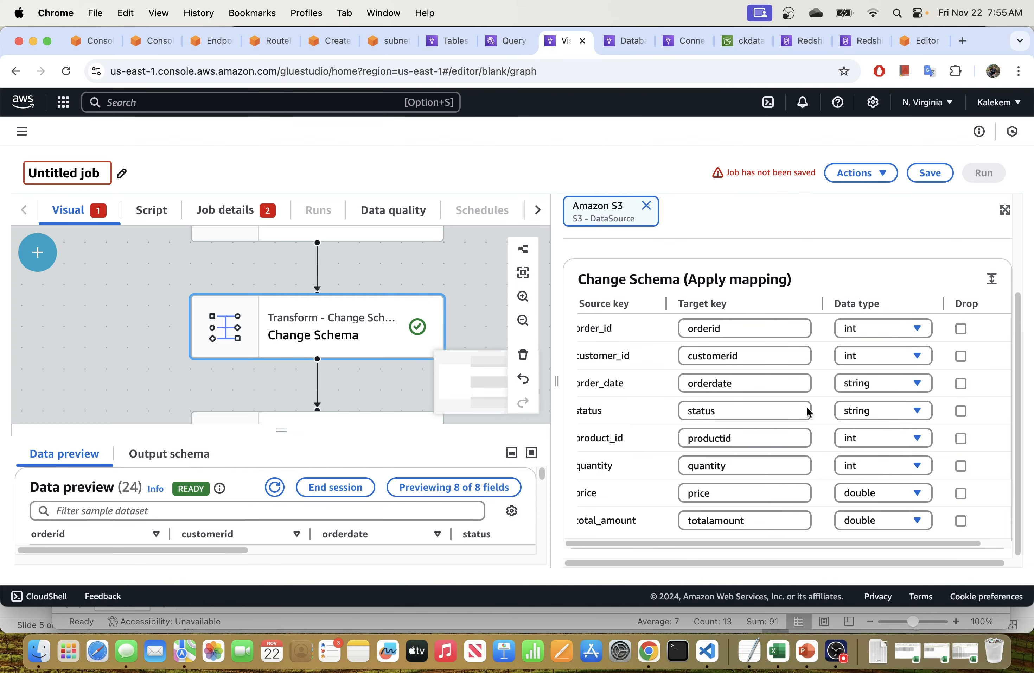
{"action": "left_click", "coordinate": [929, 173]}
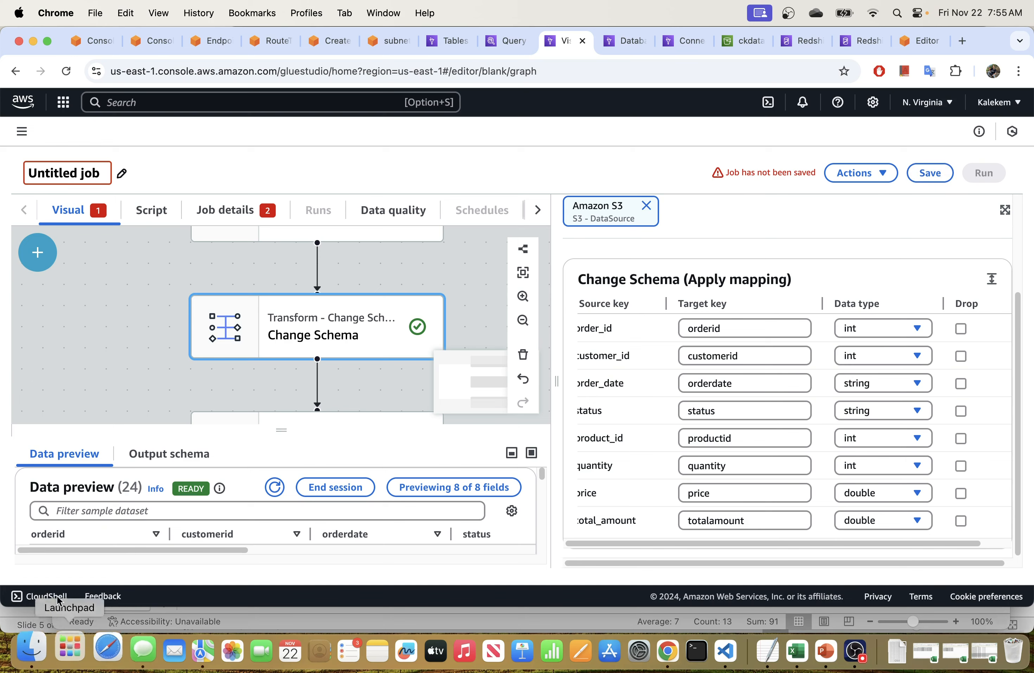
- Enlarge the data preview and examine the order rows through to the end for records without values
{"action": "left_click_drag", "start_coordinate": [282, 432], "coordinate": [282, 373]}
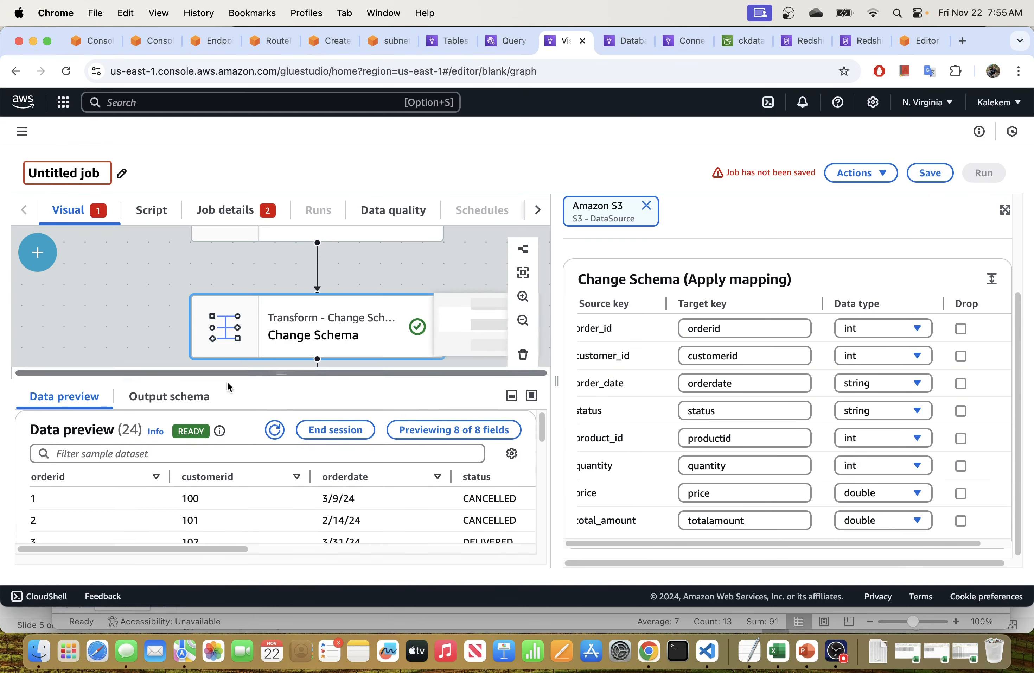
{"action": "scroll", "coordinate": [115, 497], "scroll_direction": "down", "scroll_amount": 10}
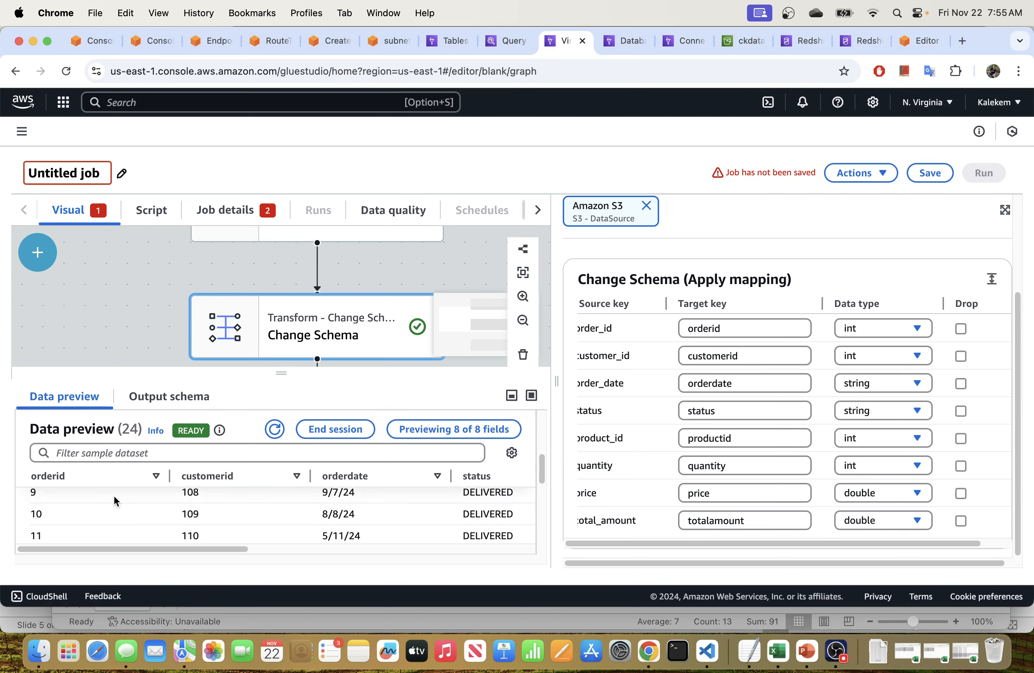
{"action": "scroll", "coordinate": [119, 498], "scroll_direction": "up", "scroll_amount": 5}
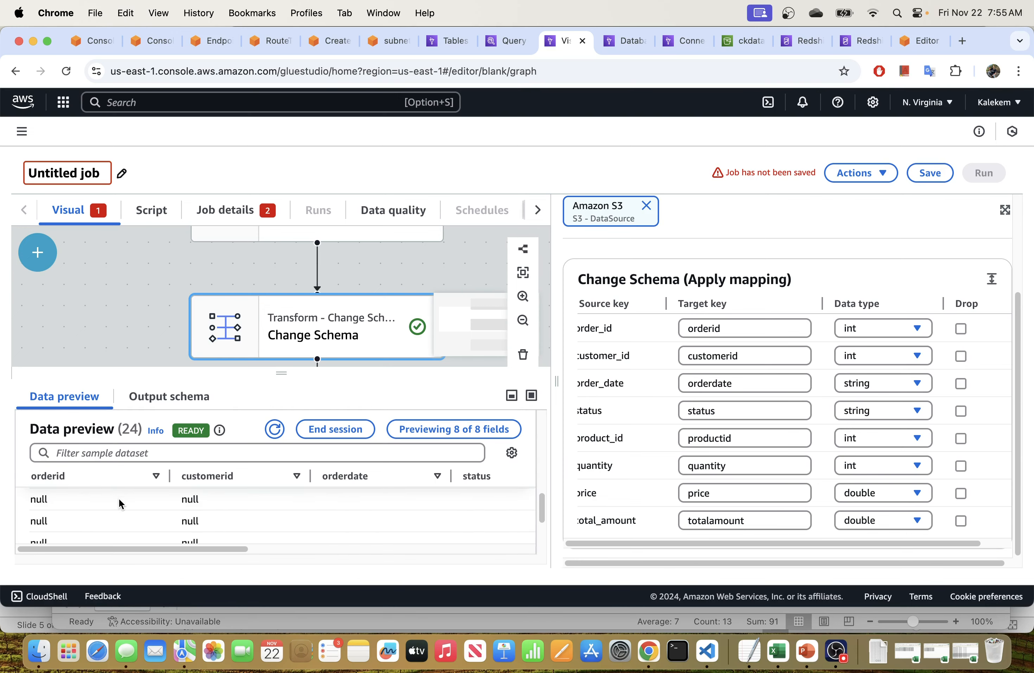
{"action": "scroll", "coordinate": [119, 497], "scroll_direction": "down", "scroll_amount": 5}
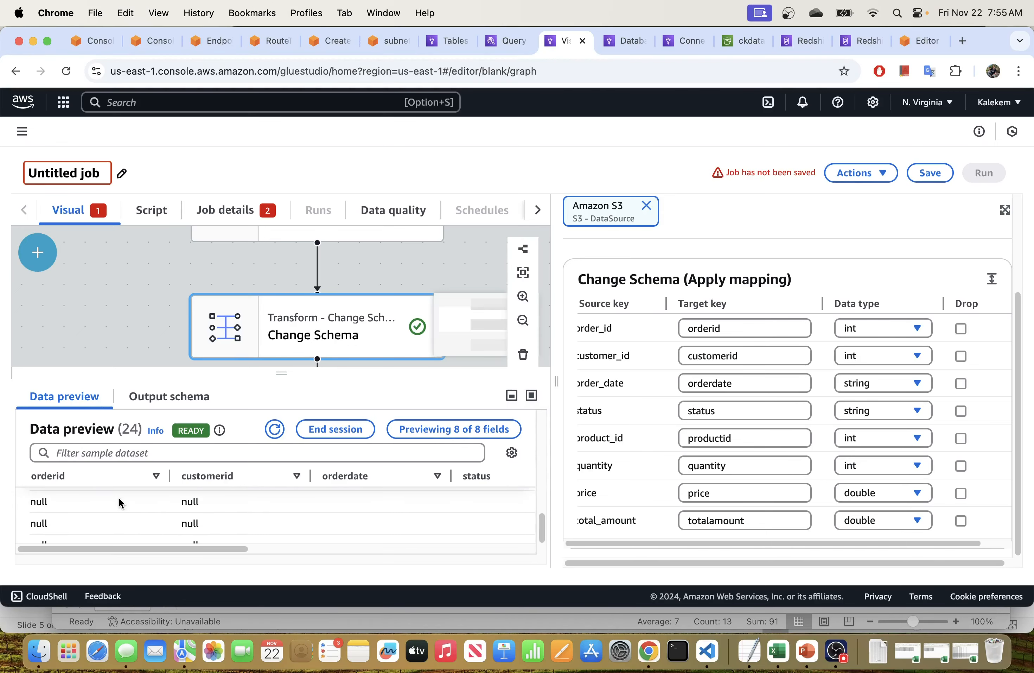
{"action": "left_click_drag", "start_coordinate": [277, 374], "coordinate": [279, 315]}
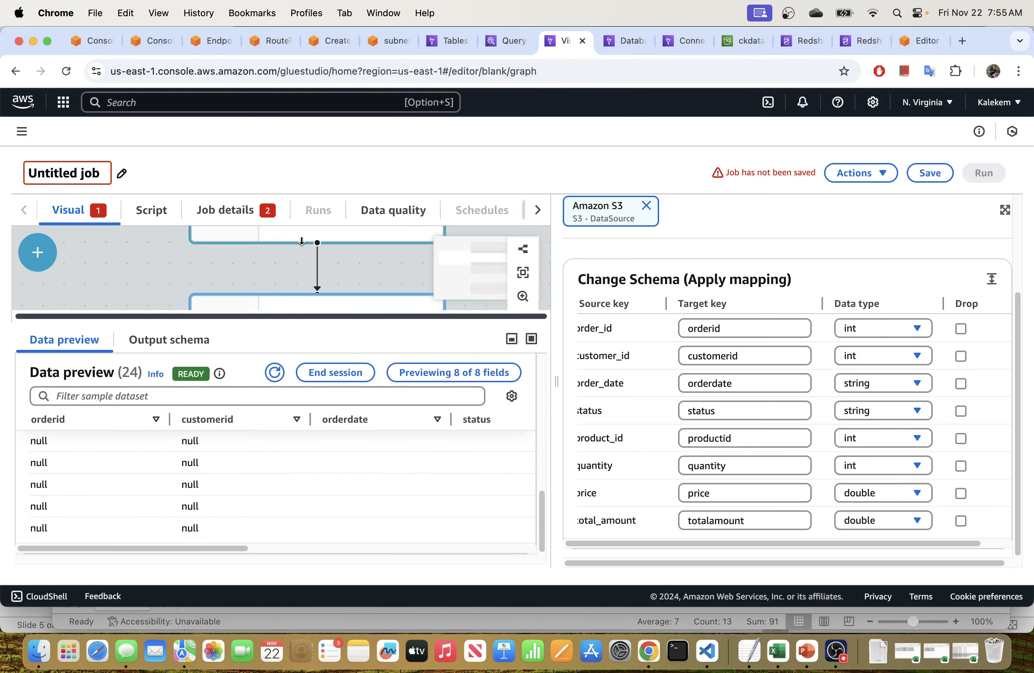
{"action": "scroll", "coordinate": [214, 446], "scroll_direction": "up", "scroll_amount": 8}
{"action": "scroll", "coordinate": [214, 444], "scroll_direction": "down", "scroll_amount": 8}
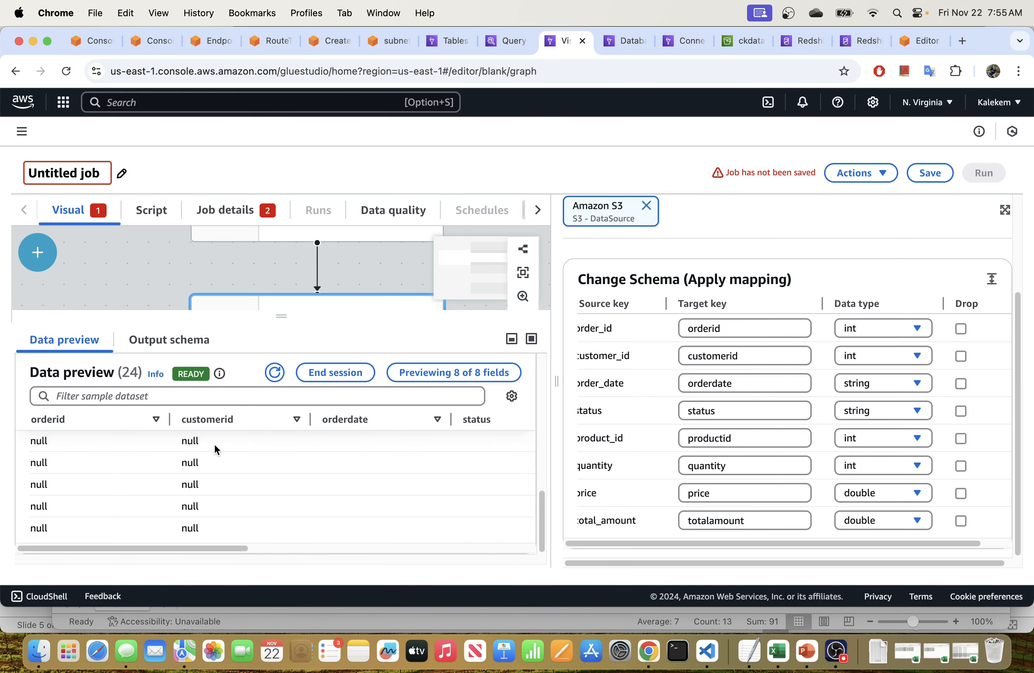
{"action": "left_click_drag", "start_coordinate": [190, 549], "coordinate": [150, 542]}
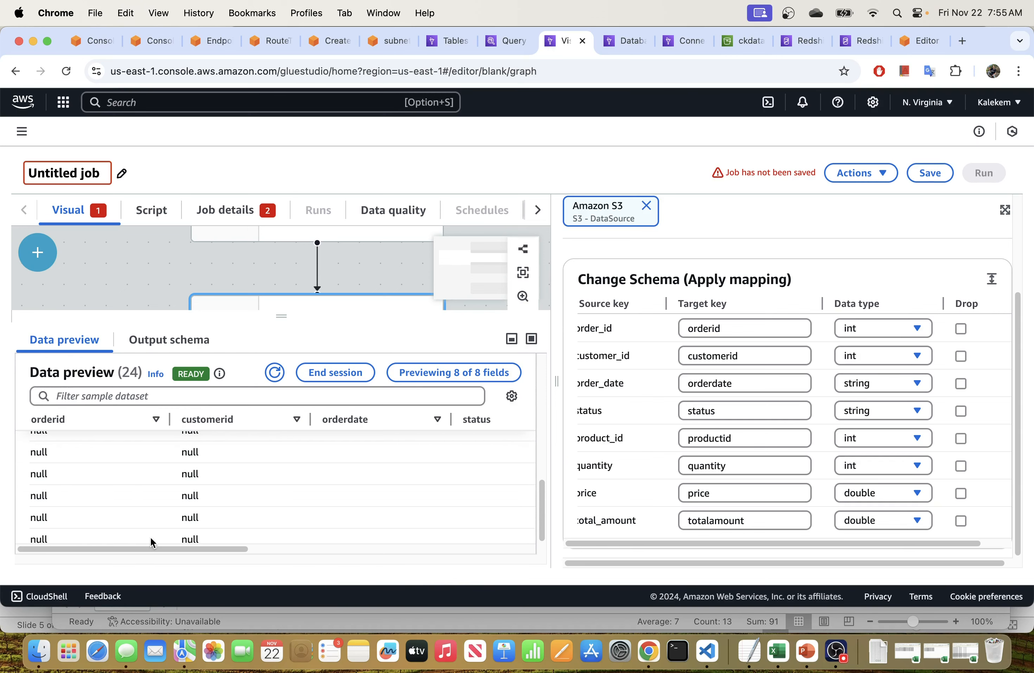
{"action": "scroll", "coordinate": [207, 472], "scroll_direction": "up", "scroll_amount": 5}
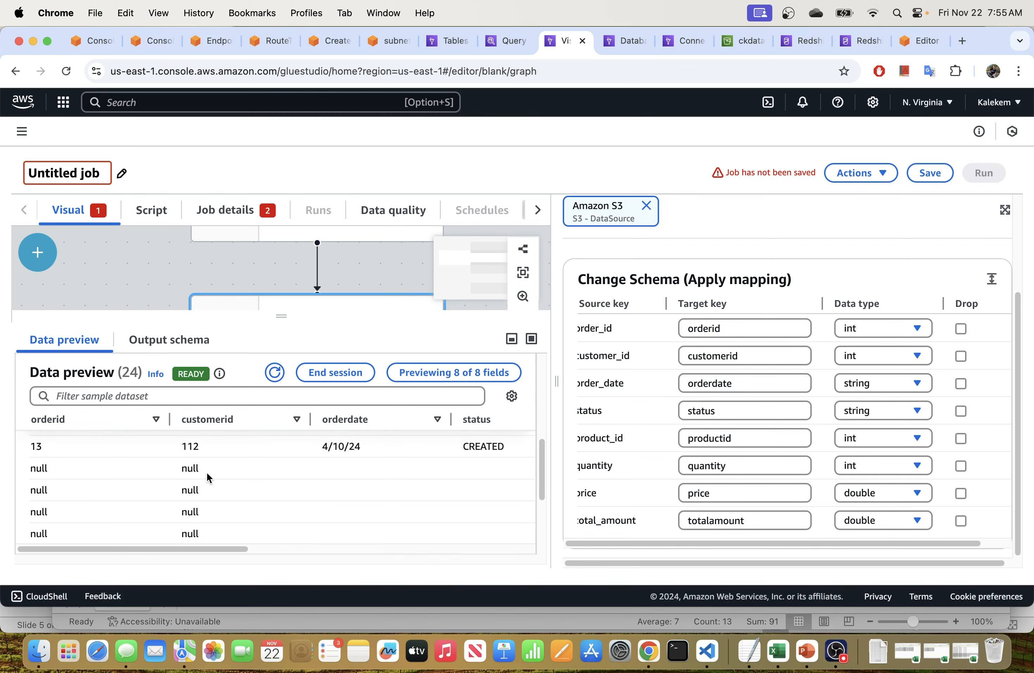
- Switch to the orders workbook in Excel and delete the blank rows 15 to 83 below the order data
{"action": "left_click", "coordinate": [777, 655]}
{"action": "left_click", "coordinate": [215, 398]}
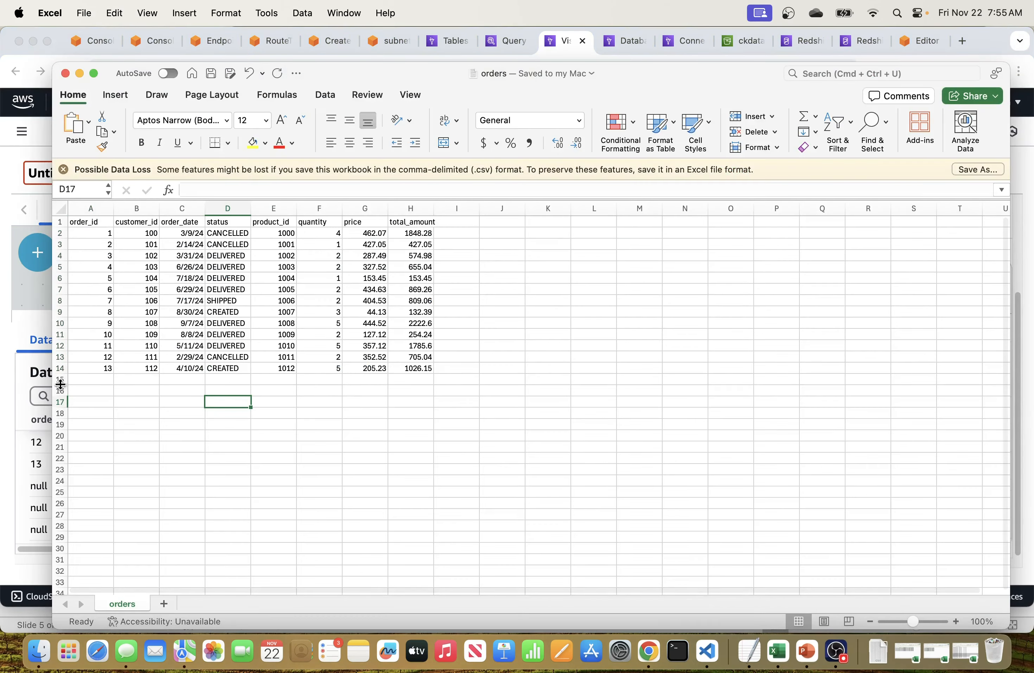
{"action": "left_click_drag", "start_coordinate": [62, 381], "coordinate": [144, 570]}
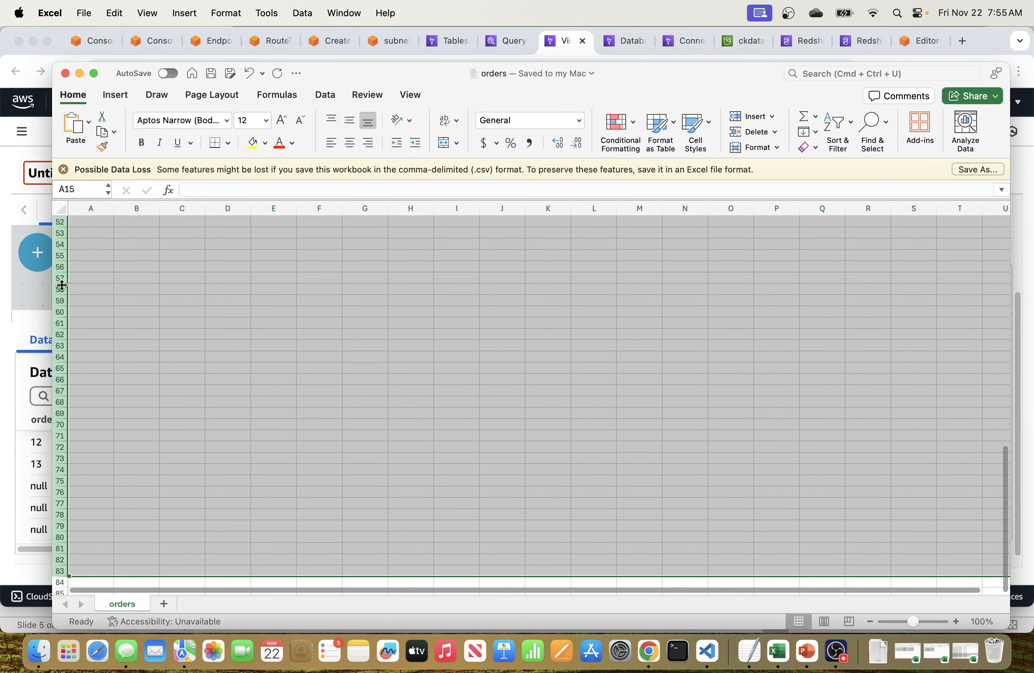
{"action": "right_click", "coordinate": [65, 275]}
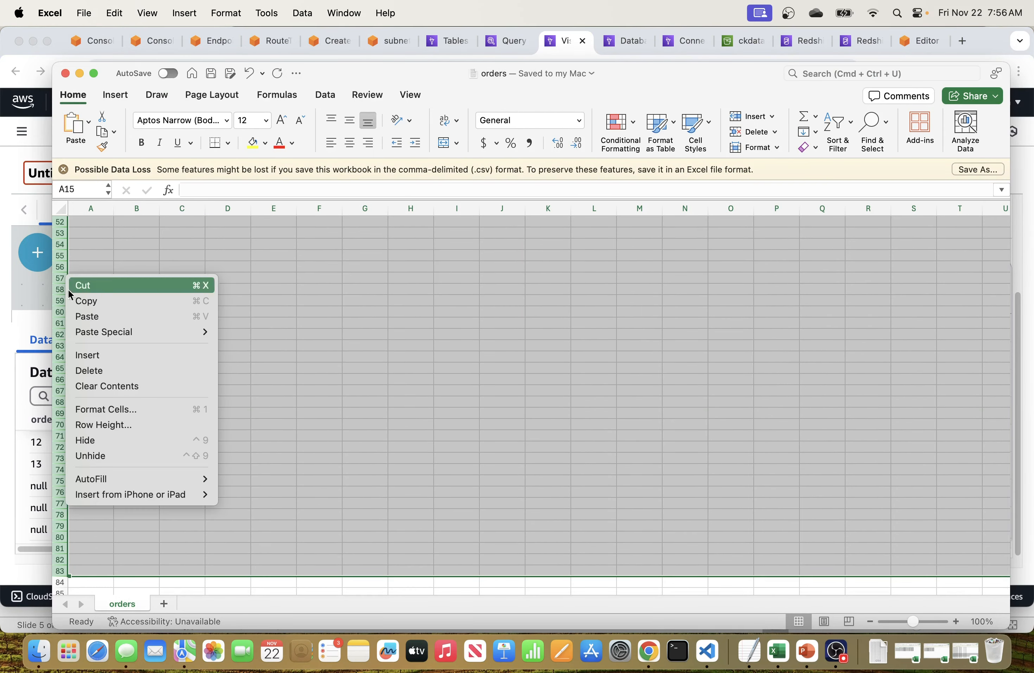
{"action": "left_click", "coordinate": [88, 372]}
{"action": "left_click", "coordinate": [274, 412]}
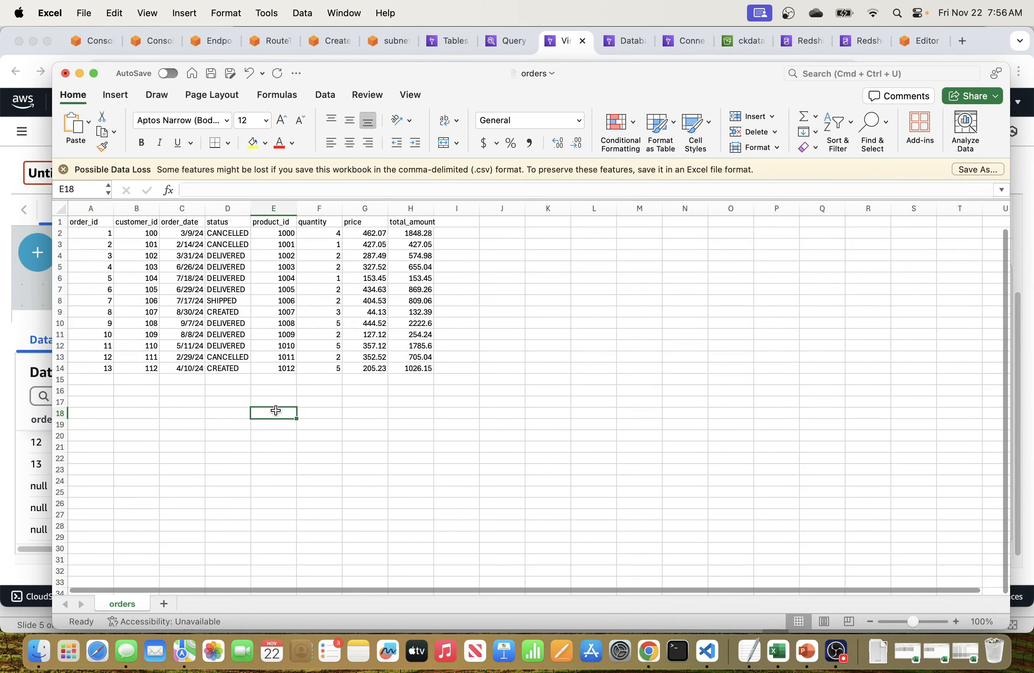
- Delete the blank rows 15 to 35 below the last order and save the orders CSV file
{"action": "left_click_drag", "start_coordinate": [61, 379], "coordinate": [61, 435]}
{"action": "right_click", "coordinate": [60, 435]}
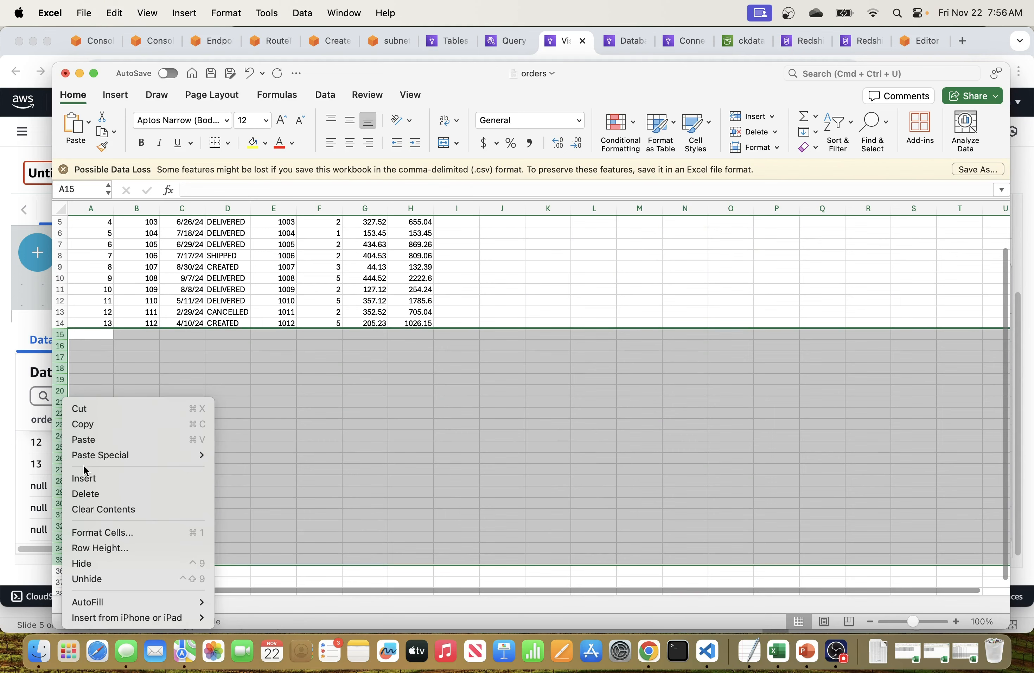
{"action": "left_click", "coordinate": [93, 492]}
{"action": "left_click", "coordinate": [217, 344]}
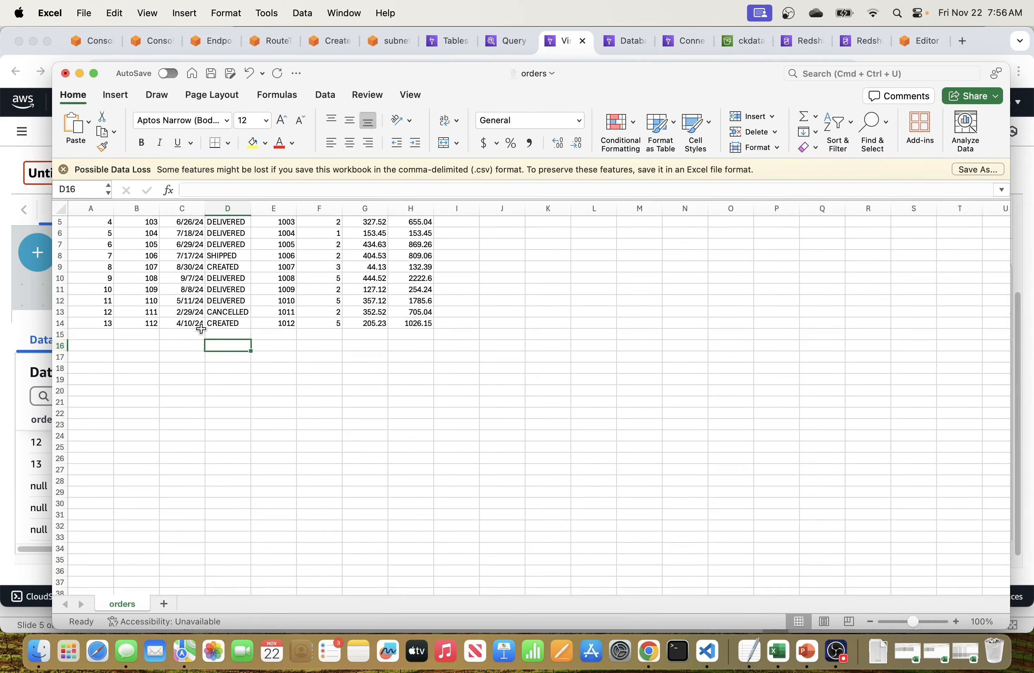
{"action": "scroll", "coordinate": [196, 312], "scroll_direction": "up", "scroll_amount": 2}
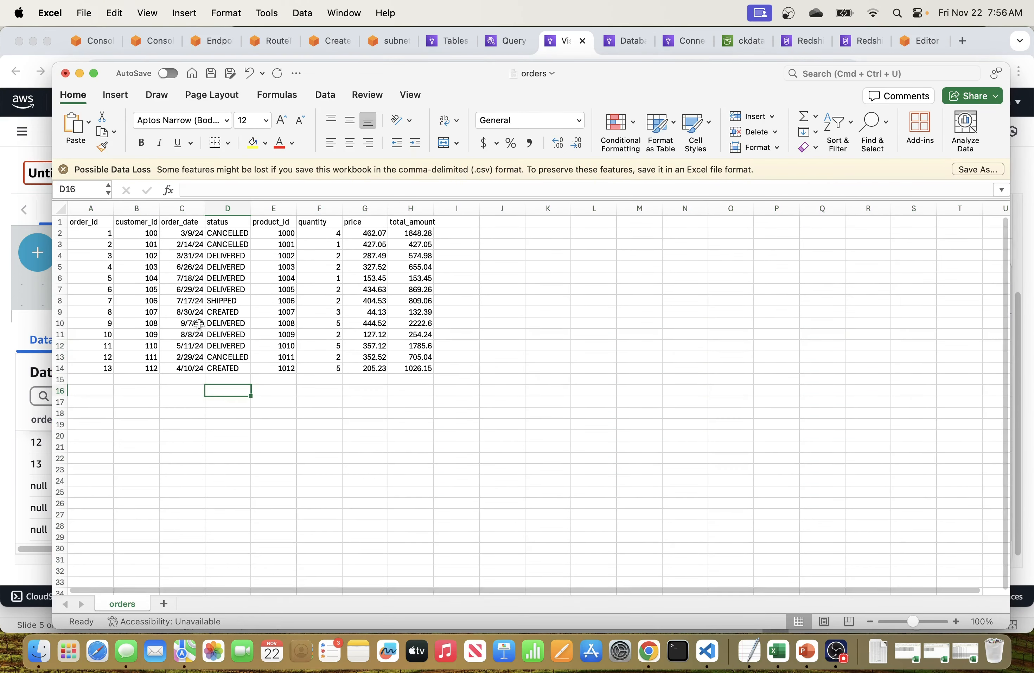
{"action": "left_click", "coordinate": [211, 75]}
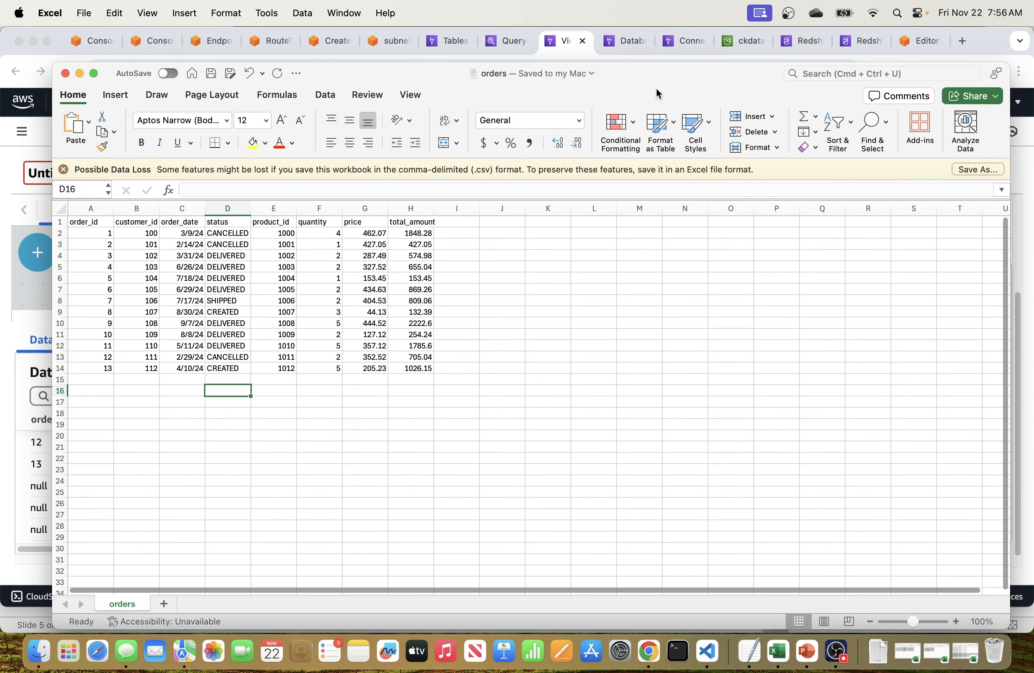
- Return to the ckdatatech S3 bucket's orders/ folder in Chrome and add orders.csv from the Desktop to a new upload
{"action": "left_click", "coordinate": [742, 42]}
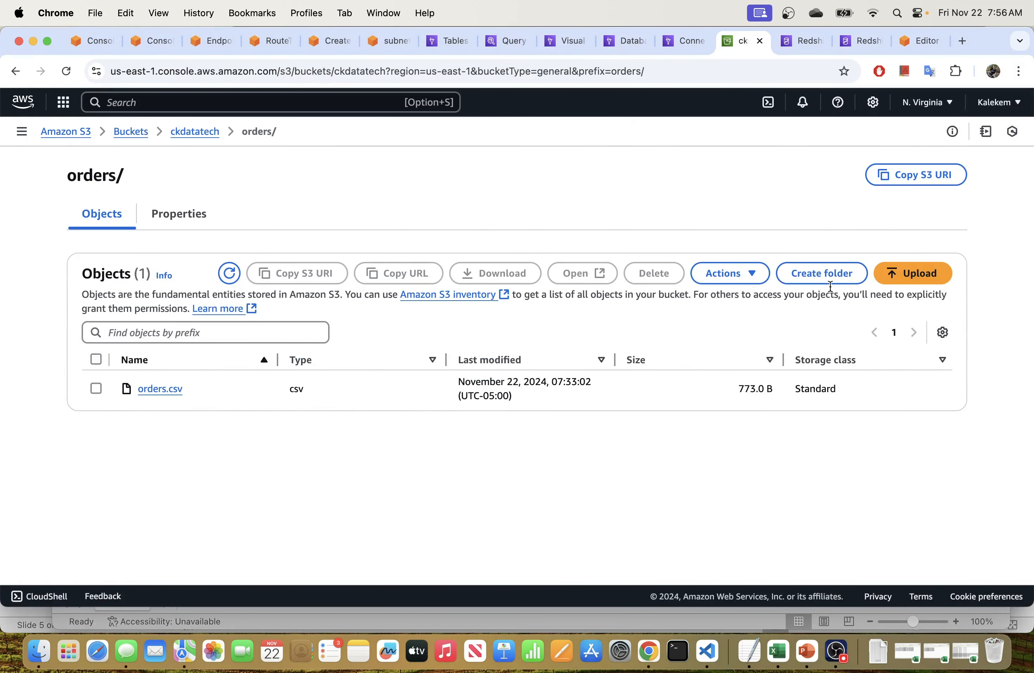
{"action": "left_click", "coordinate": [738, 274]}
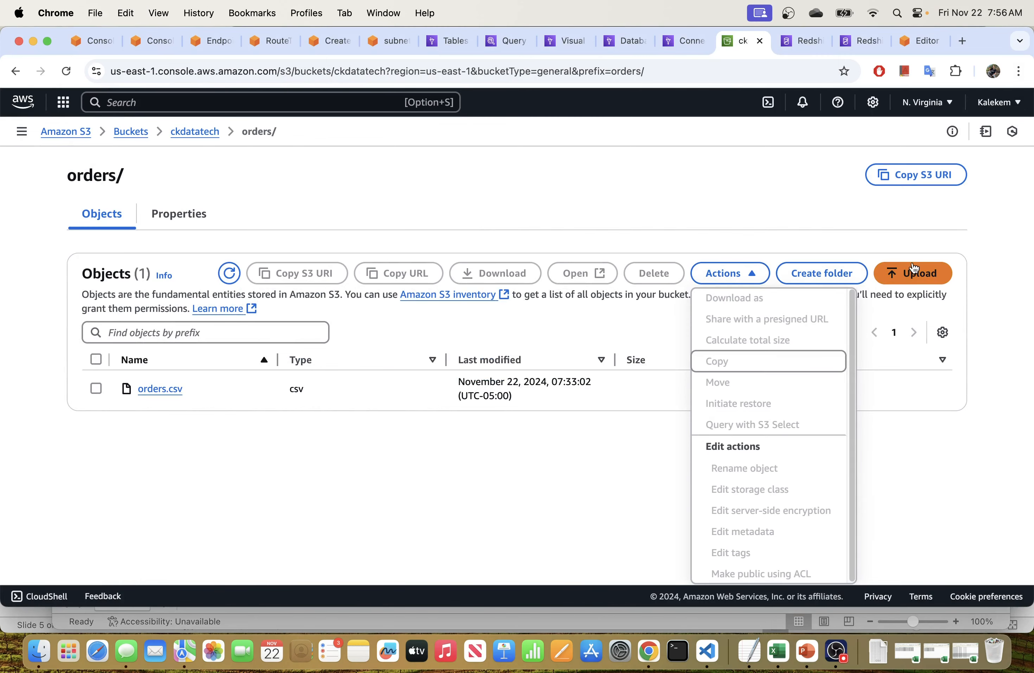
{"action": "left_click", "coordinate": [914, 271]}
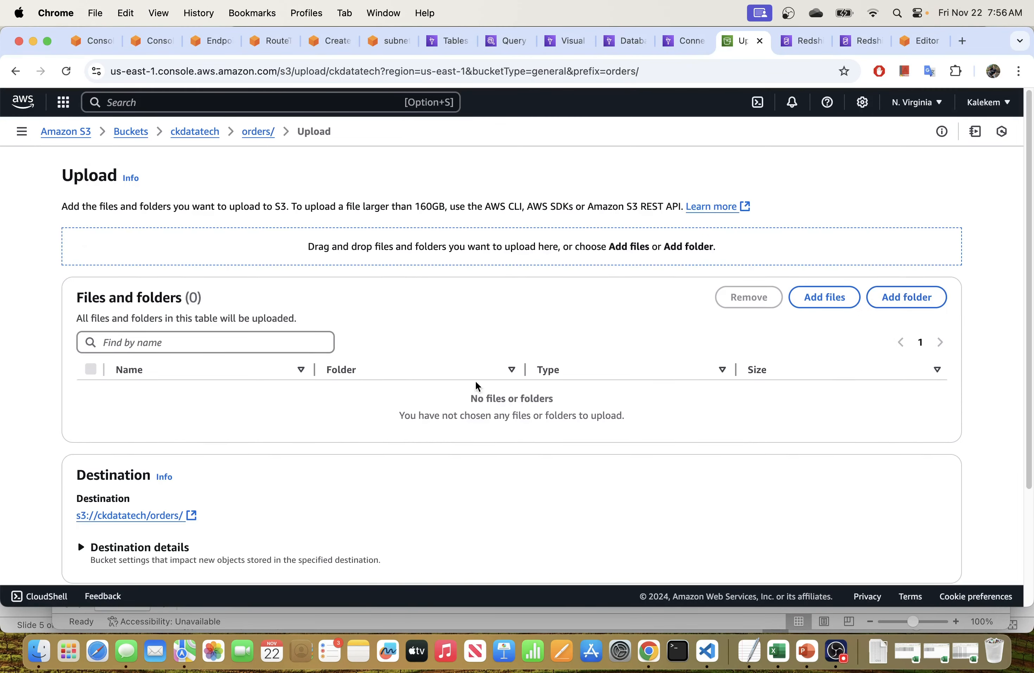
{"action": "left_click", "coordinate": [836, 296]}
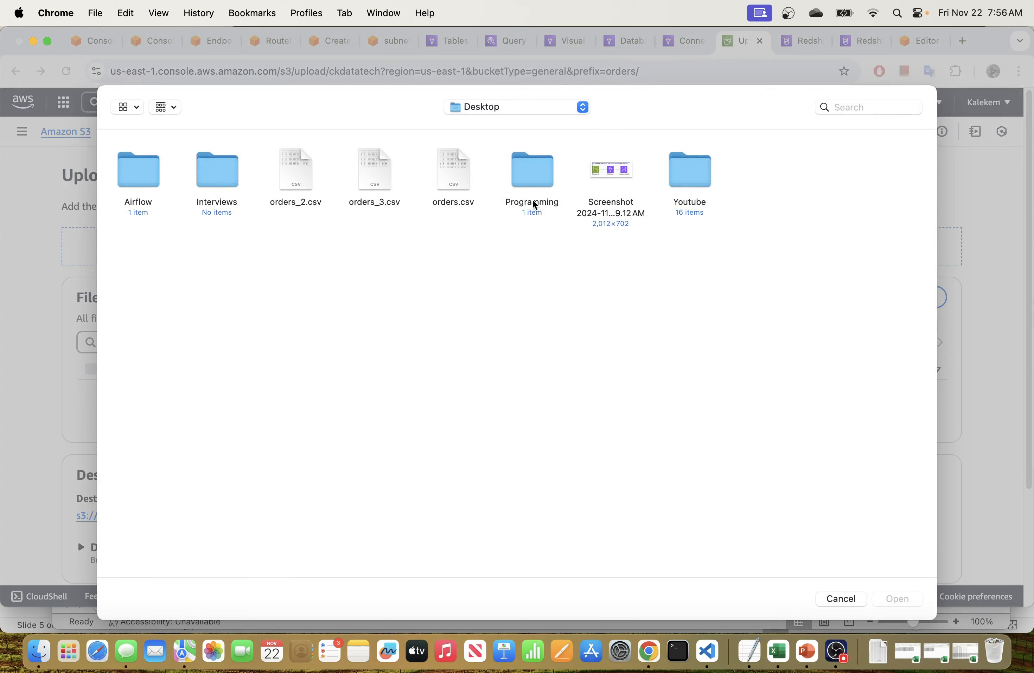
{"action": "left_click", "coordinate": [459, 180]}
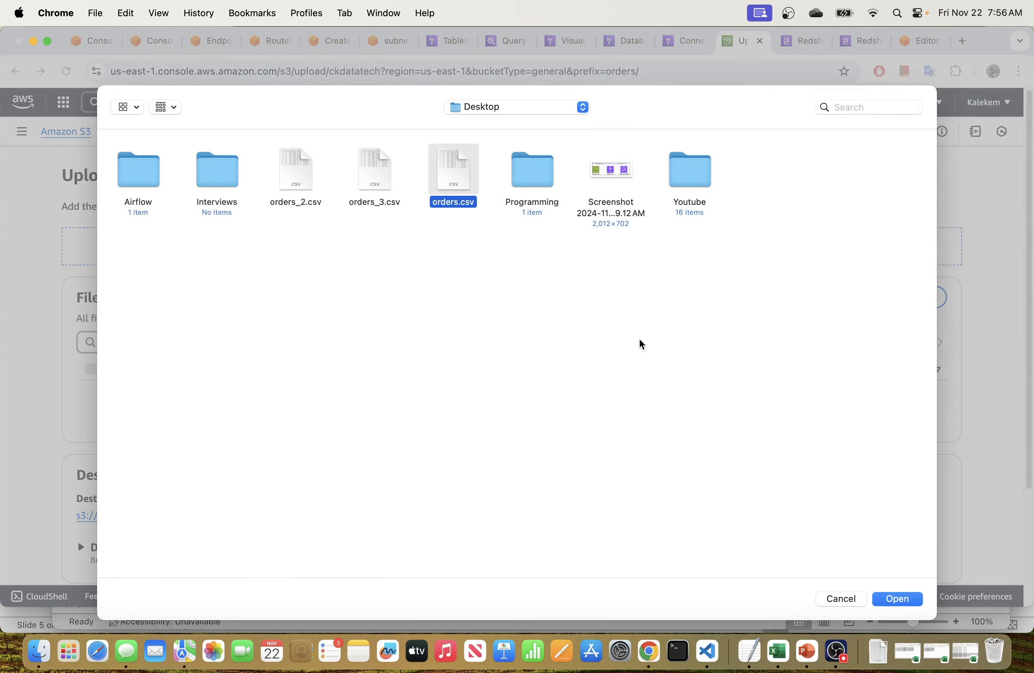
{"action": "left_click", "coordinate": [892, 602]}
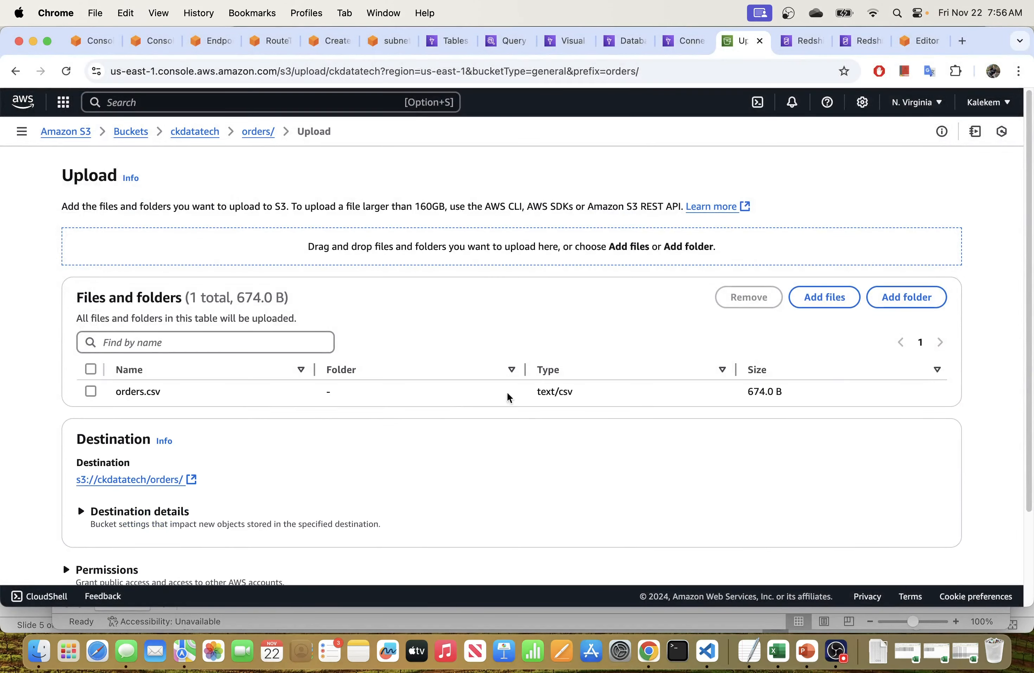
- Upload orders.csv to s3://ckdatatech/orders/ and close the upload status page
{"action": "left_click", "coordinate": [92, 392]}
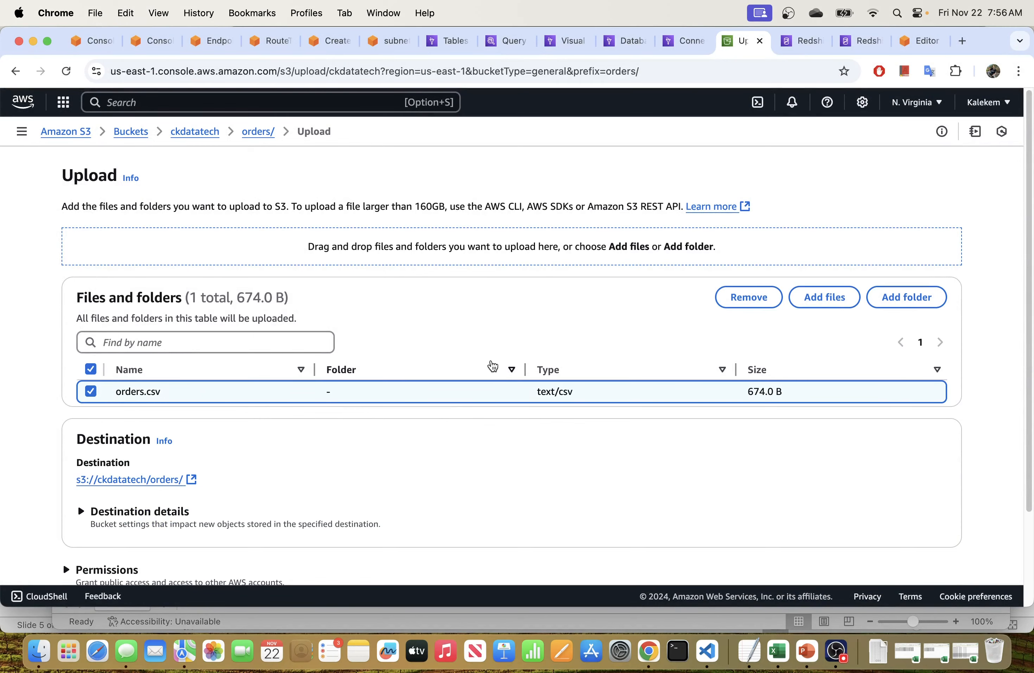
{"action": "scroll", "coordinate": [655, 422], "scroll_direction": "down", "scroll_amount": 3}
{"action": "left_click", "coordinate": [933, 548]}
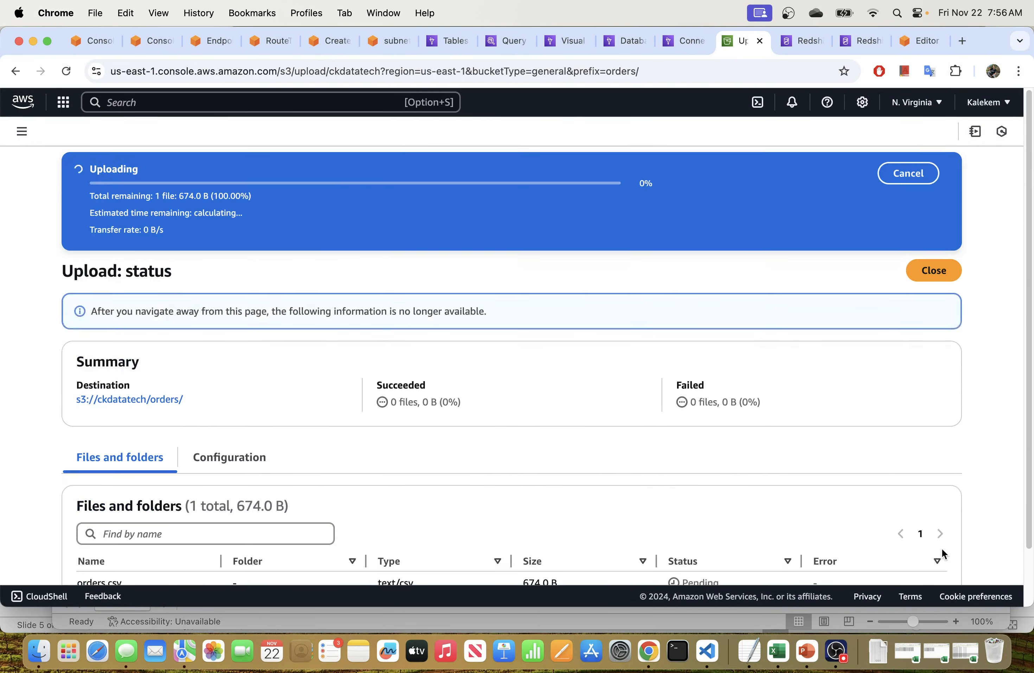
{"action": "left_click", "coordinate": [936, 212]}
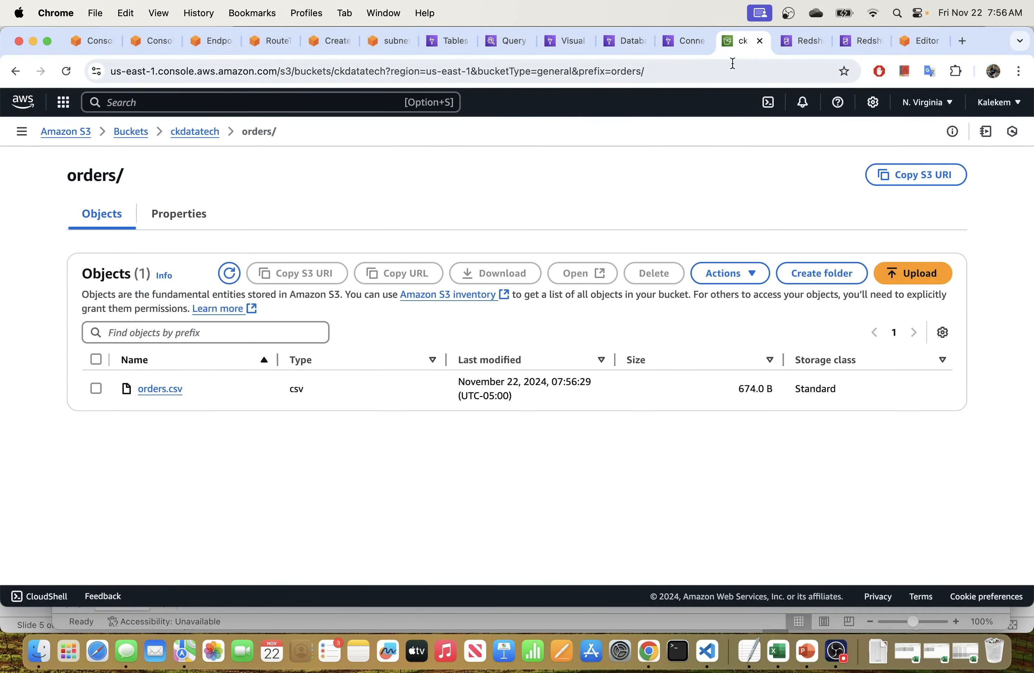
- Go to the AWS Glue Data Catalog Tables page and open the Crawlers list in a separate browser tab
{"action": "left_click", "coordinate": [514, 41]}
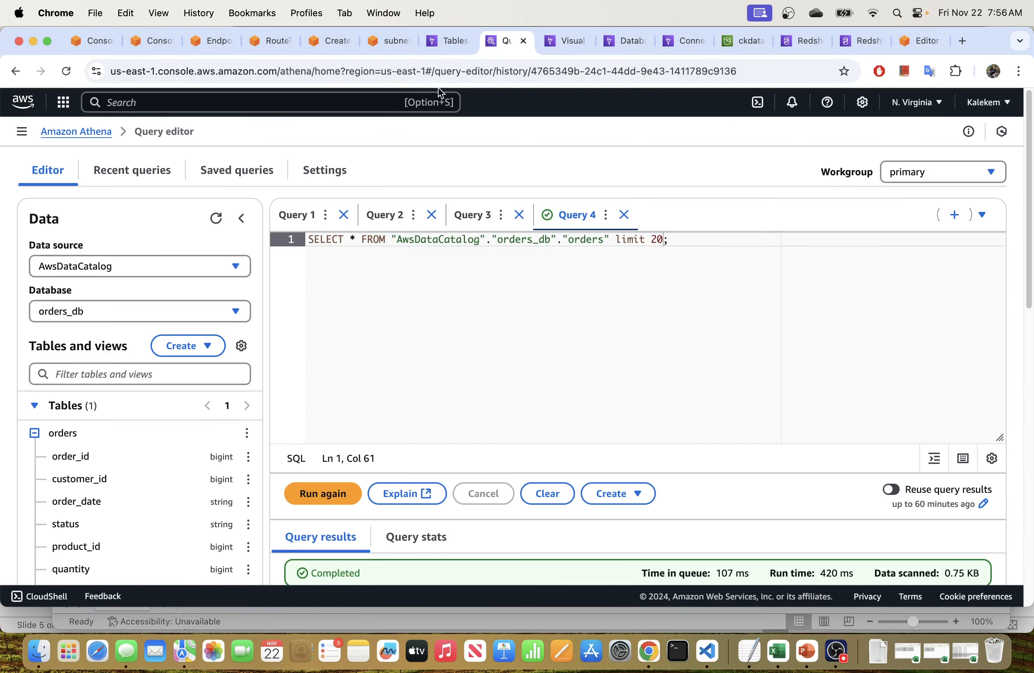
{"action": "left_click", "coordinate": [566, 42]}
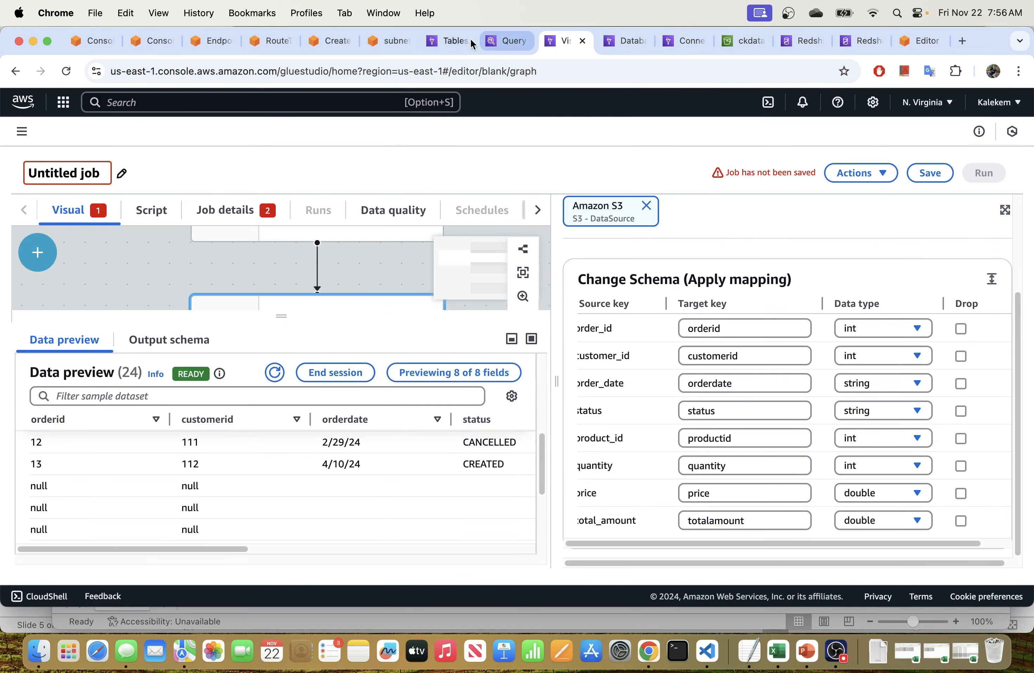
{"action": "left_click", "coordinate": [507, 41]}
{"action": "left_click", "coordinate": [450, 39]}
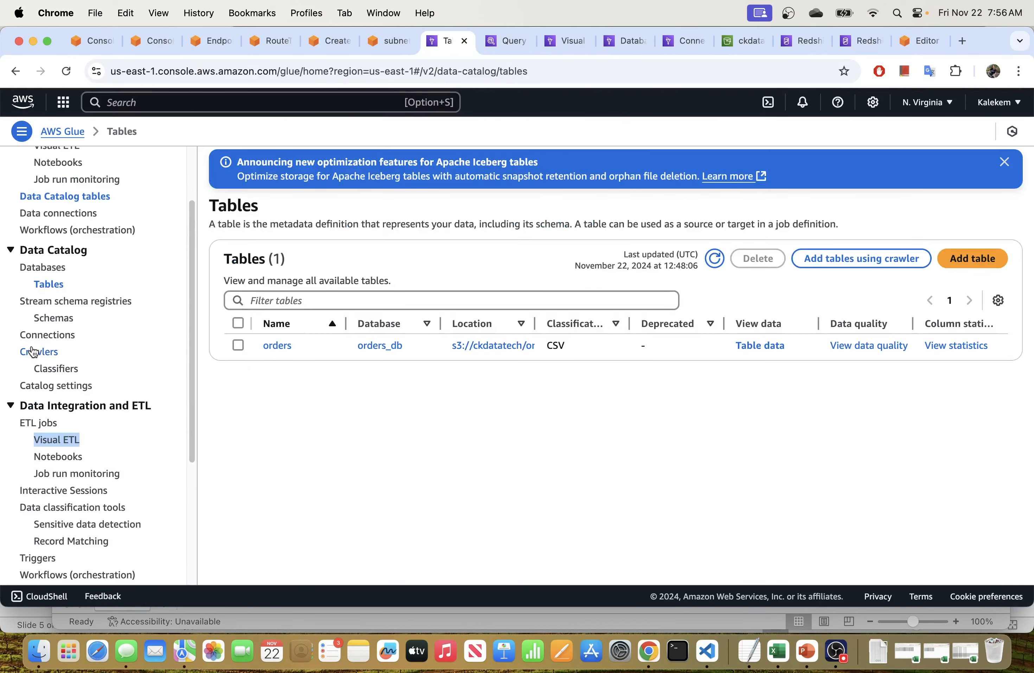
{"action": "right_click", "coordinate": [34, 352]}
{"action": "left_click", "coordinate": [65, 362]}
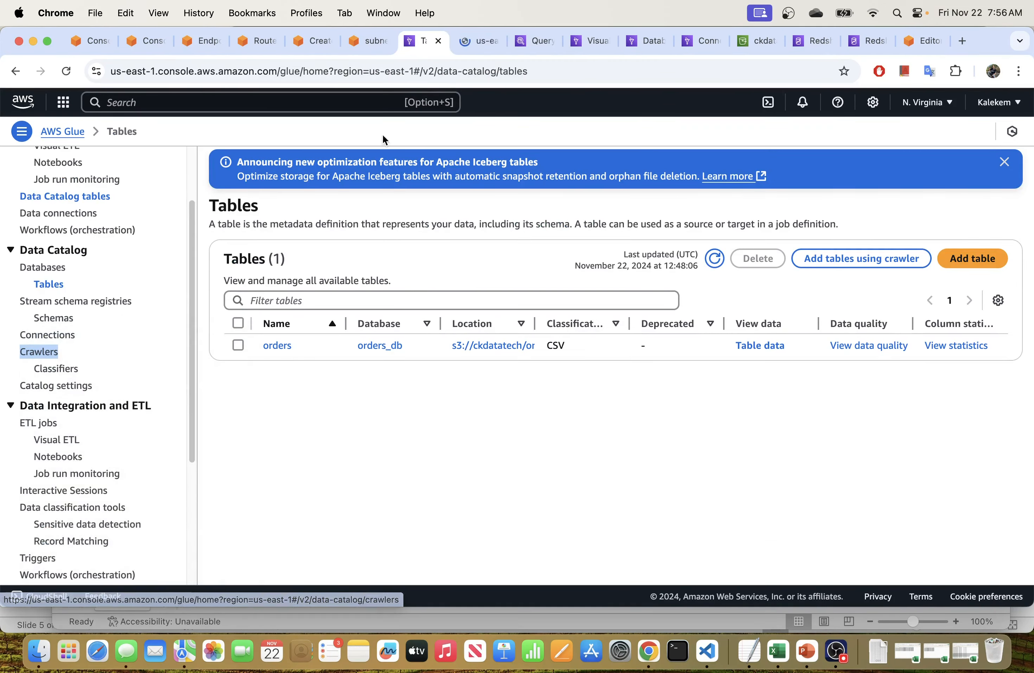
{"action": "left_click", "coordinate": [474, 42]}
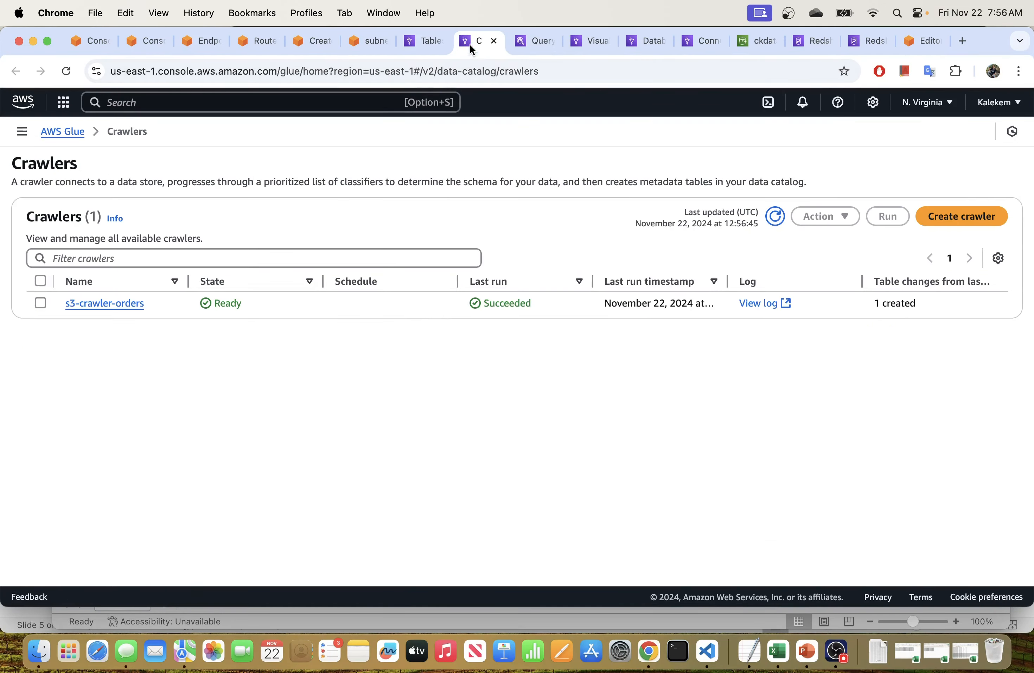
- Run the s3-crawler-orders crawler and dismiss the start notification
{"action": "left_click", "coordinate": [39, 305]}
{"action": "left_click", "coordinate": [877, 216]}
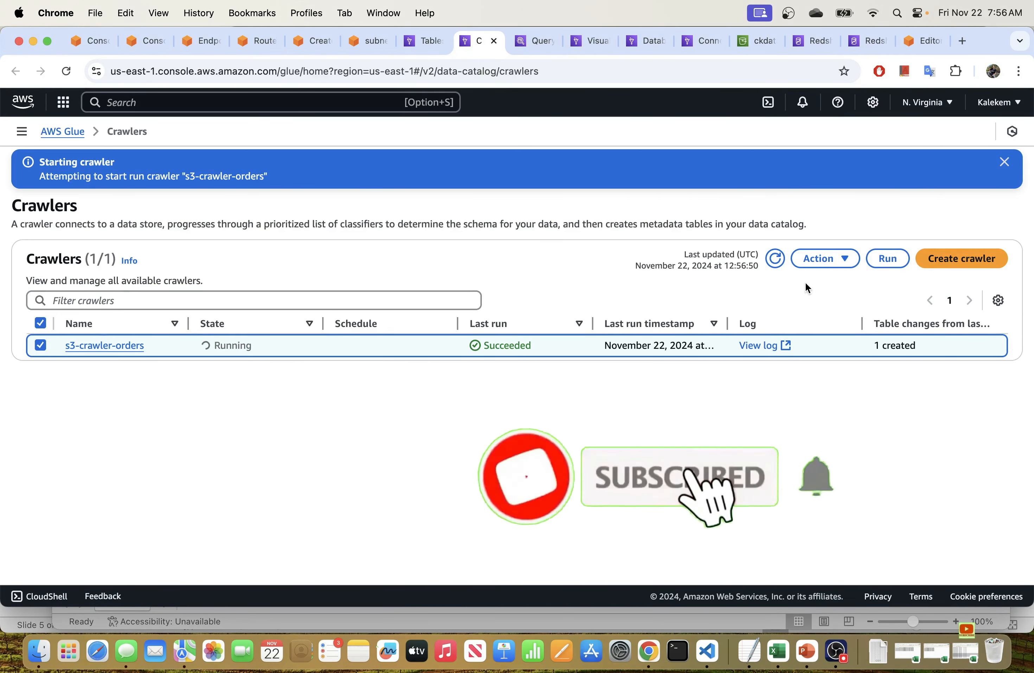
{"action": "left_click", "coordinate": [1004, 161]}
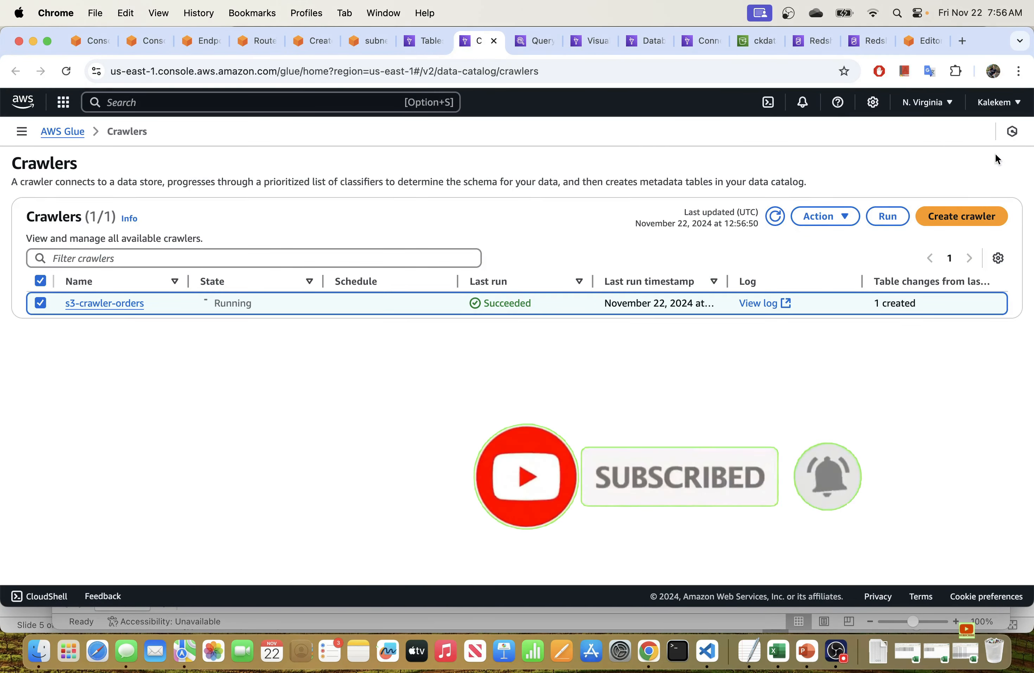
- Return to the untitled visual ETL job and show the Change Schema node's output schema
{"action": "left_click", "coordinate": [534, 40]}
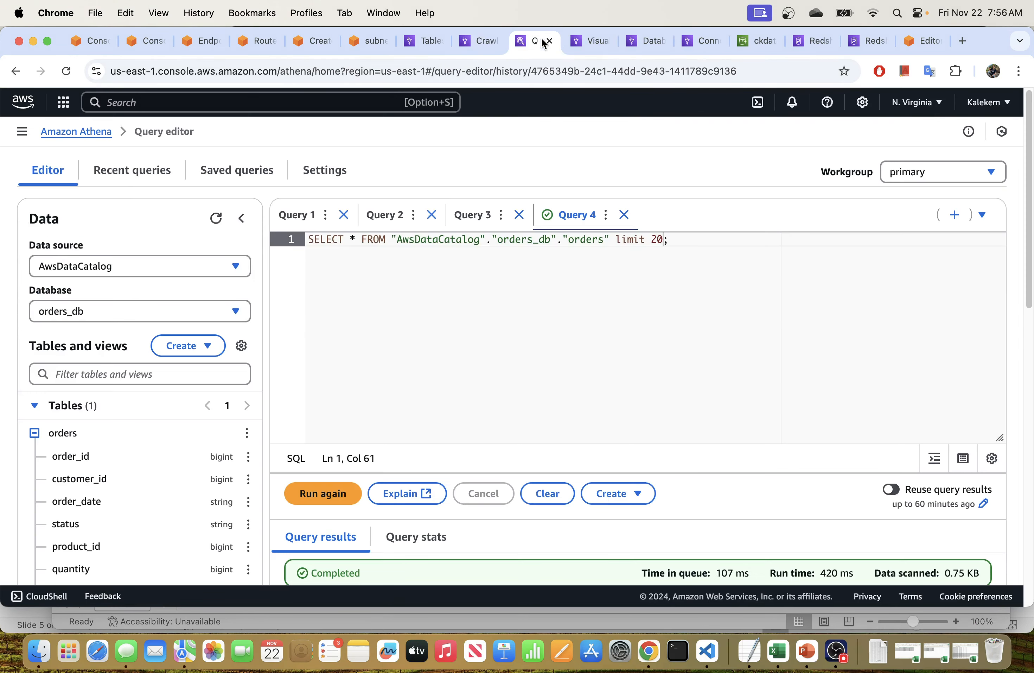
{"action": "left_click", "coordinate": [596, 41]}
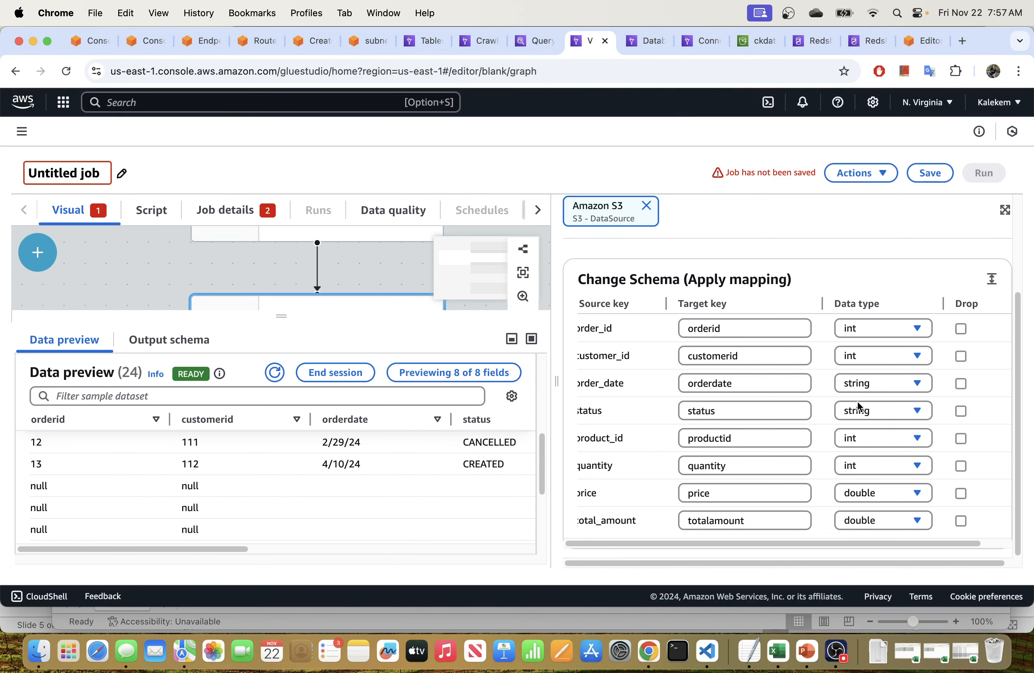
{"action": "left_click", "coordinate": [183, 349]}
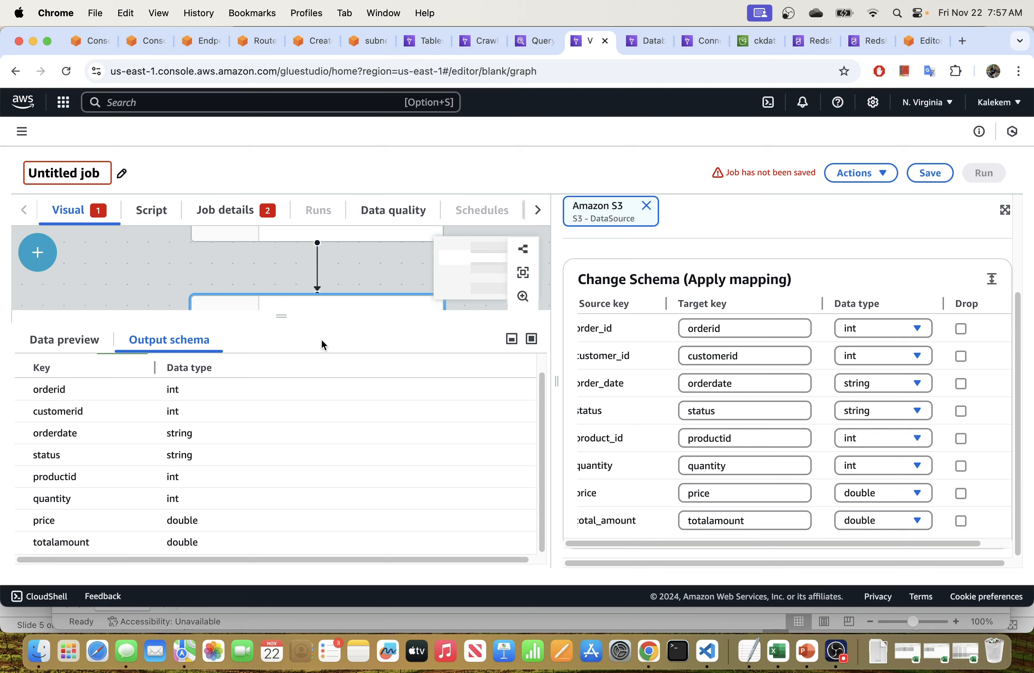
- Enlarge the job canvas and open the properties of the Amazon Redshift data target node with enough room to edit them
{"action": "left_click_drag", "start_coordinate": [288, 318], "coordinate": [300, 451]}
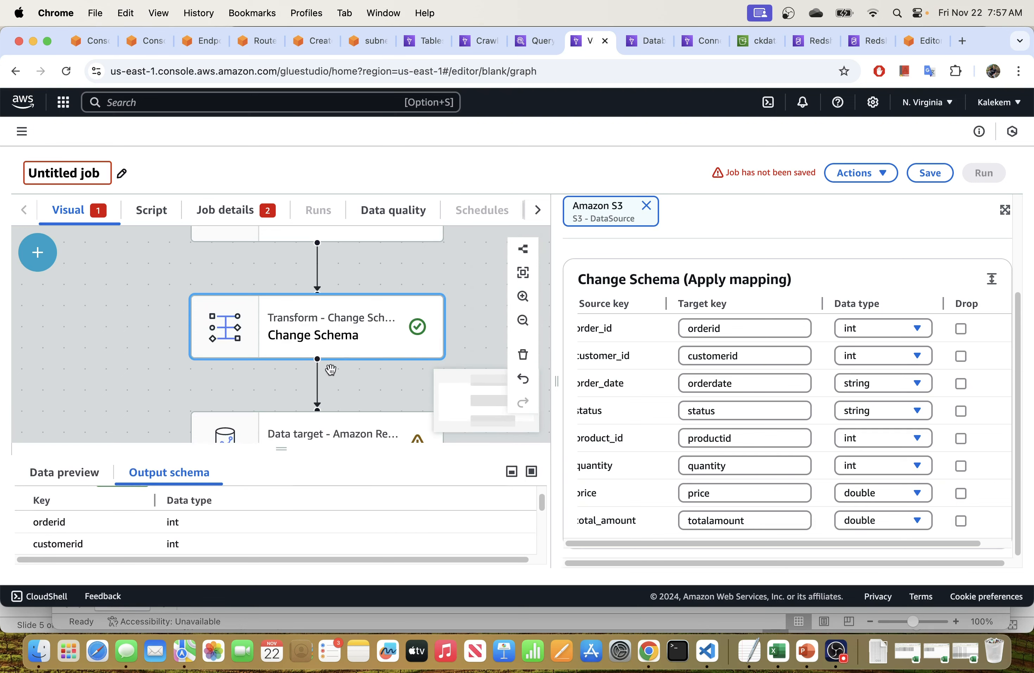
{"action": "left_click_drag", "start_coordinate": [555, 383], "coordinate": [653, 389]}
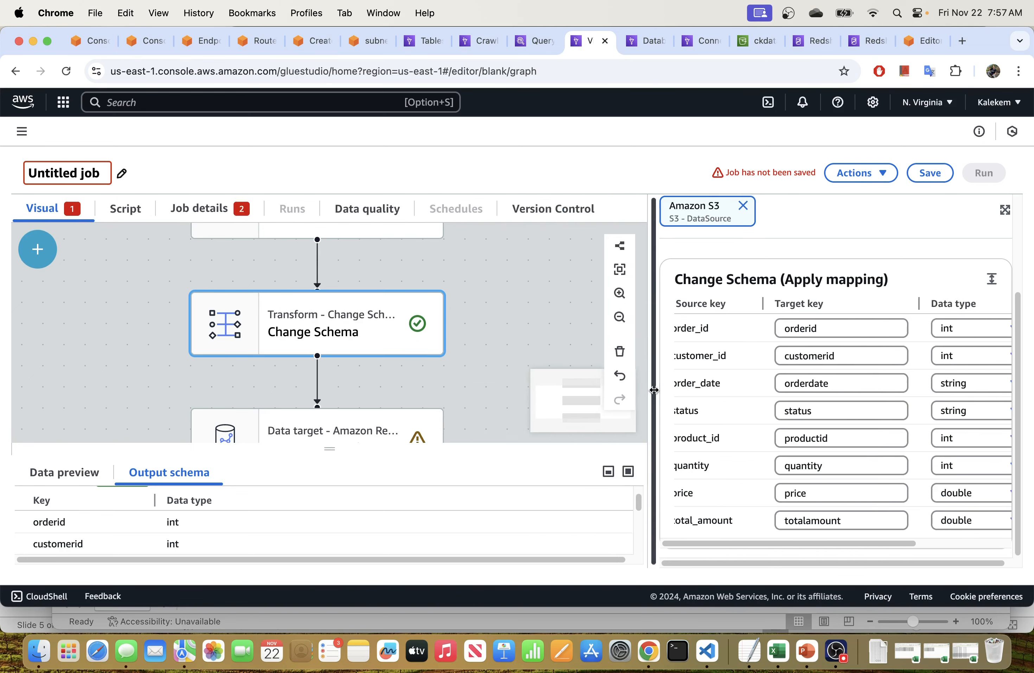
{"action": "left_click_drag", "start_coordinate": [433, 374], "coordinate": [453, 324]}
{"action": "left_click", "coordinate": [363, 404]}
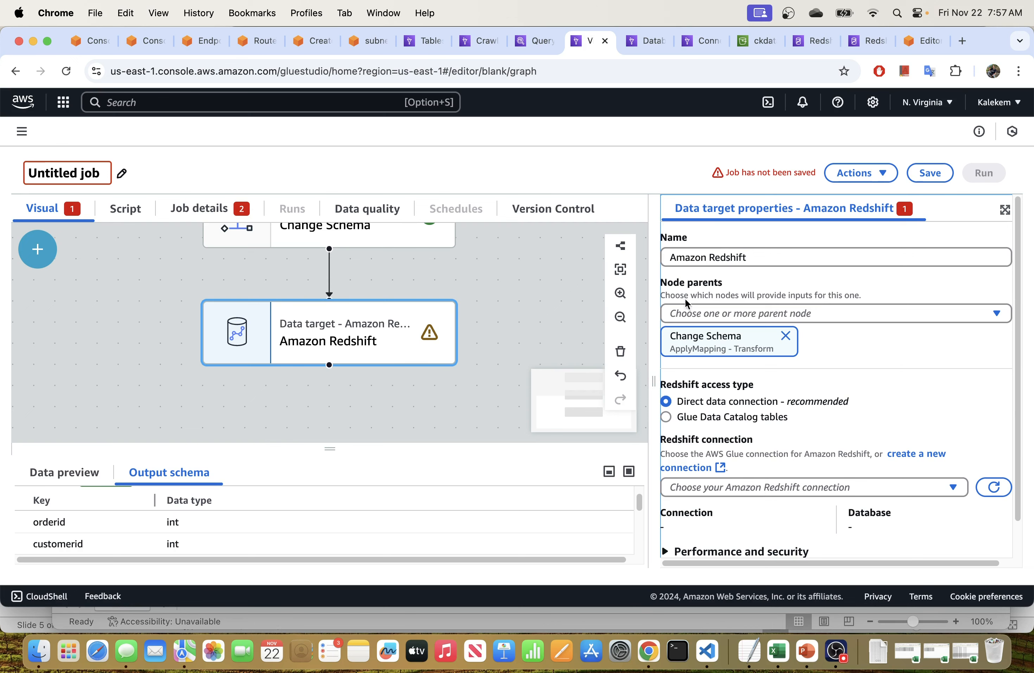
{"action": "left_click_drag", "start_coordinate": [651, 380], "coordinate": [601, 381]}
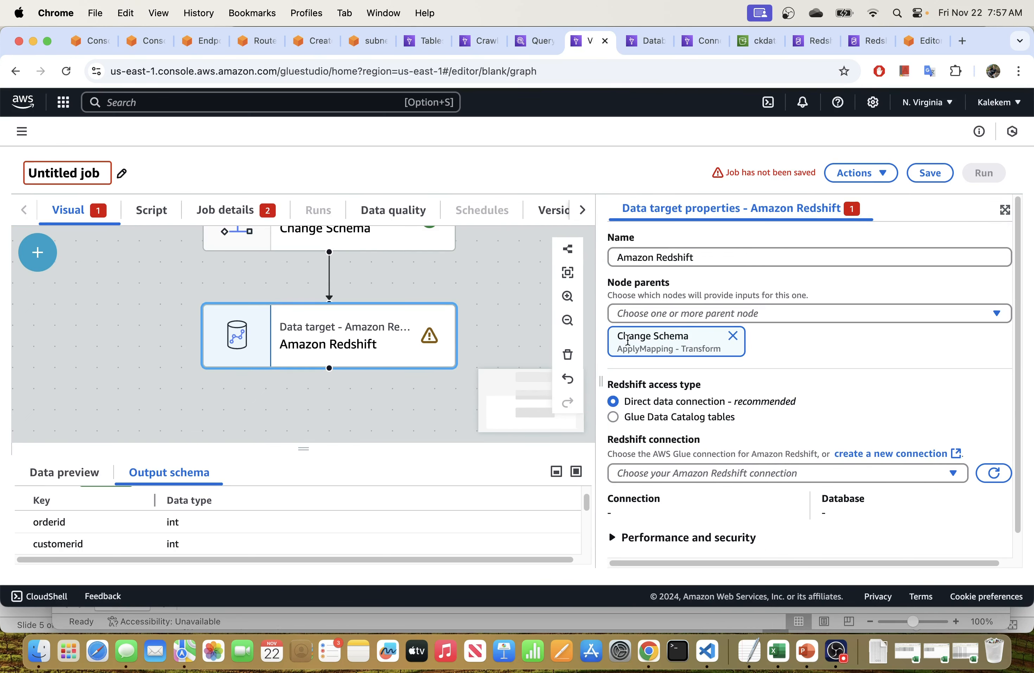
{"action": "scroll", "coordinate": [510, 290], "scroll_direction": "up", "scroll_amount": 3}
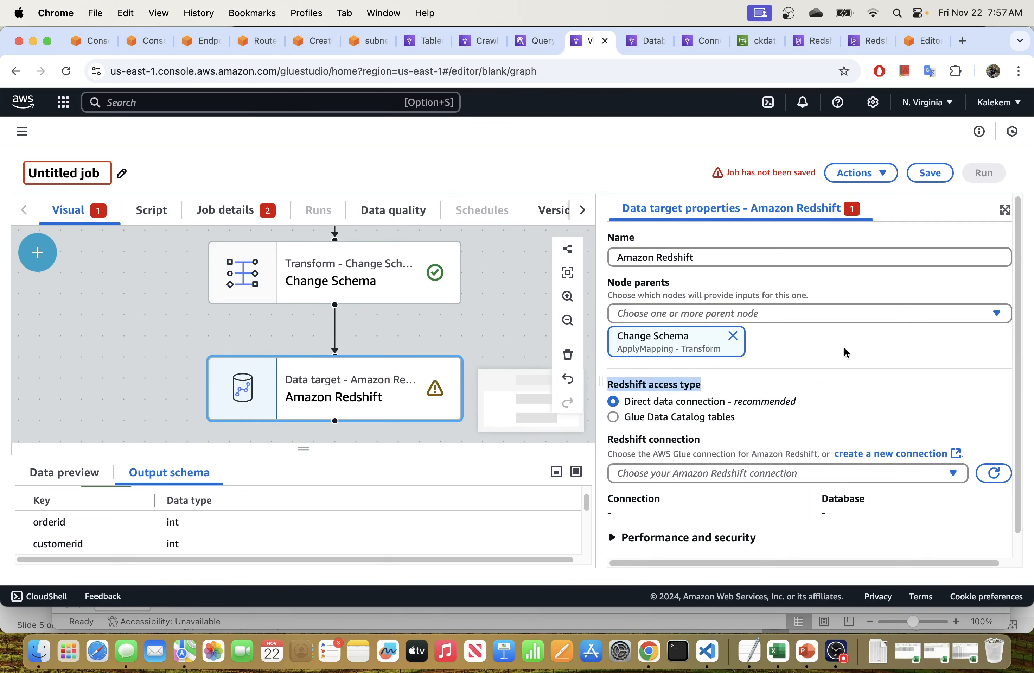
- Set the Amazon Redshift target's connection to Redshift DW Connection and check its database
{"action": "scroll", "coordinate": [768, 386], "scroll_direction": "down", "scroll_amount": 1}
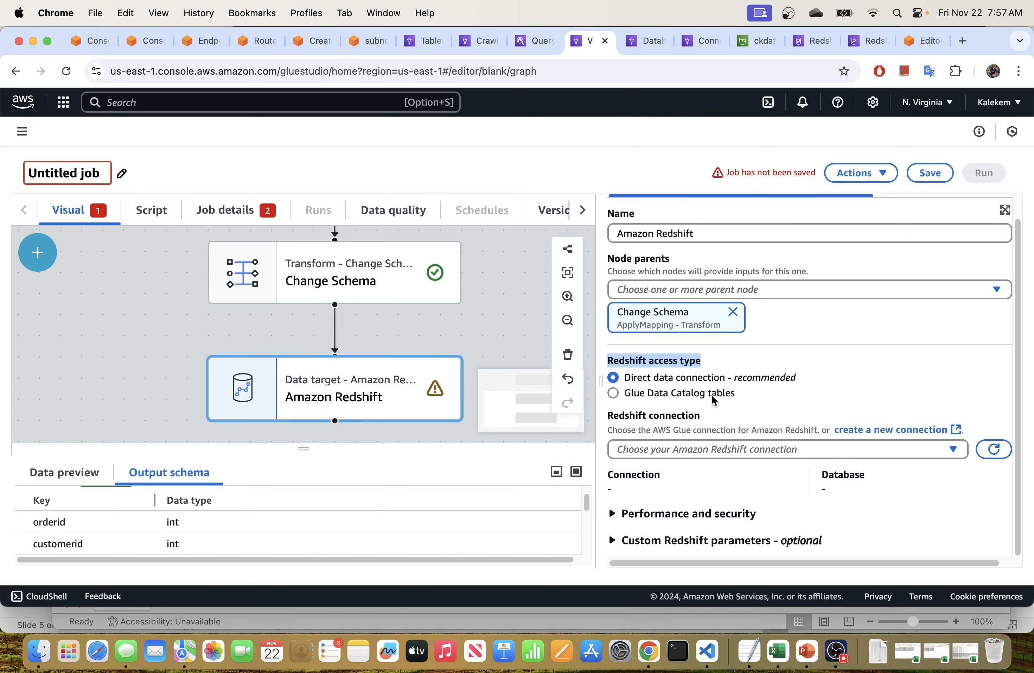
{"action": "left_click", "coordinate": [746, 446]}
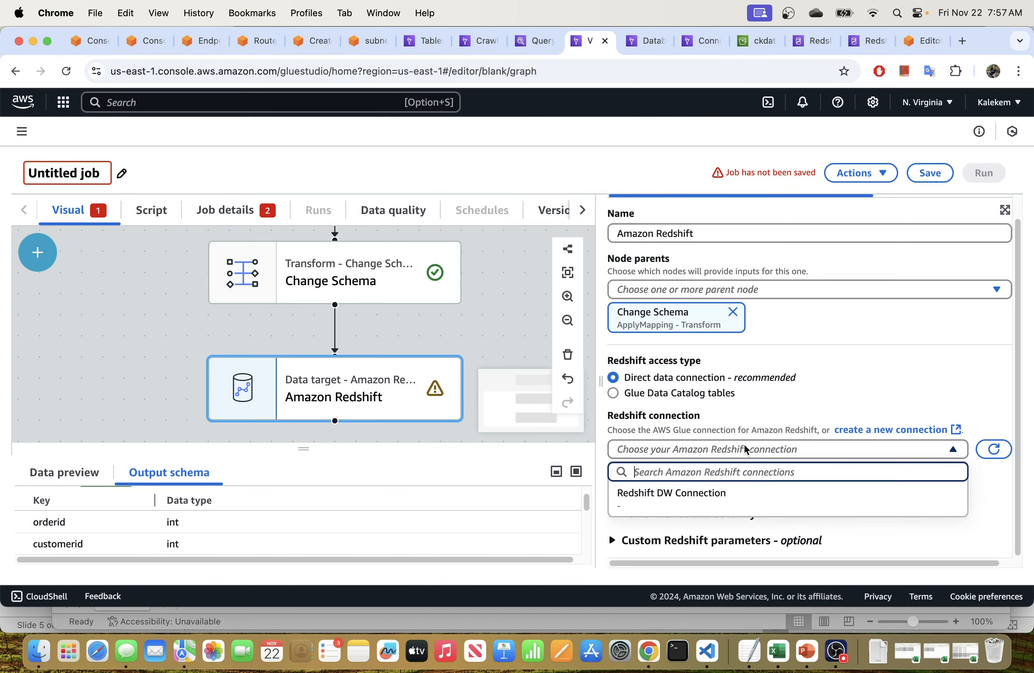
{"action": "left_click", "coordinate": [662, 494]}
{"action": "scroll", "coordinate": [770, 411], "scroll_direction": "down", "scroll_amount": 2}
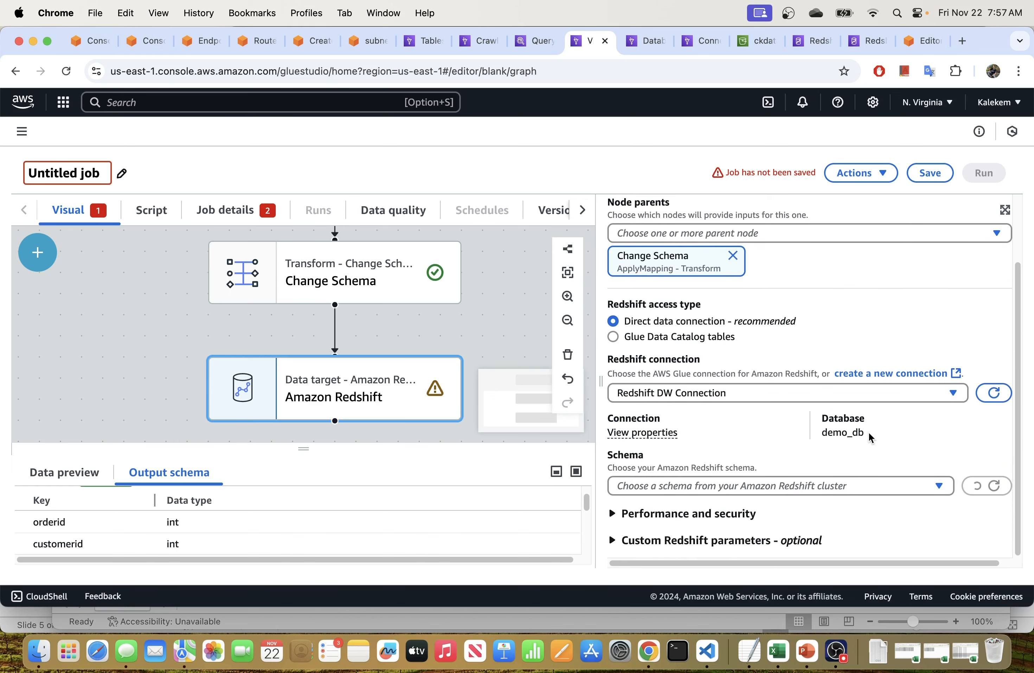
{"action": "left_click_drag", "start_coordinate": [856, 432], "coordinate": [819, 433]}
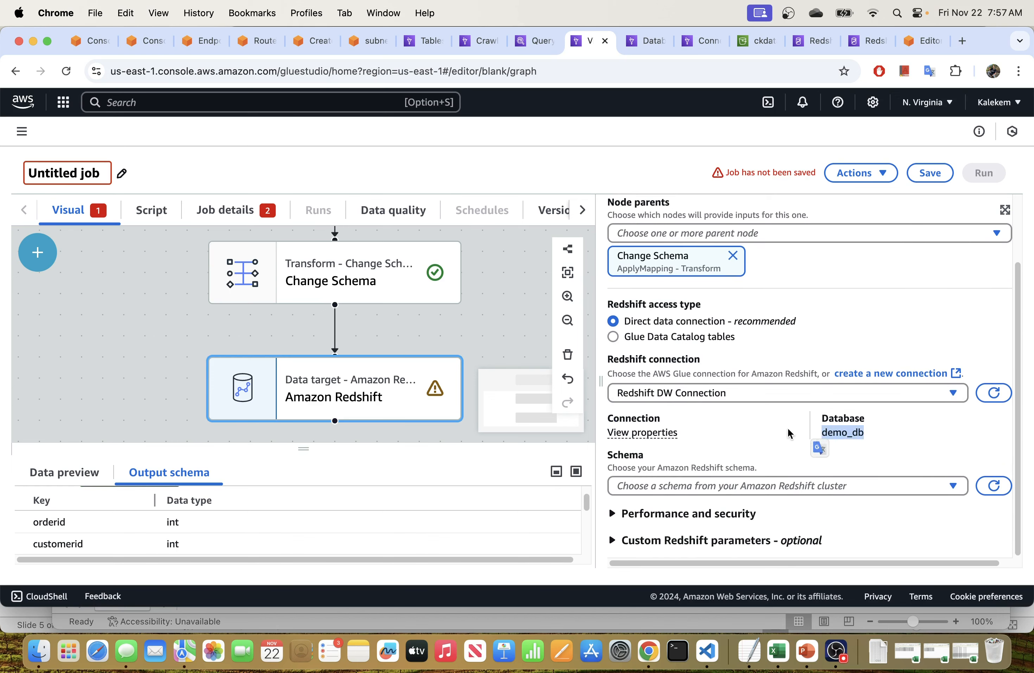
- Set the Redshift target's schema to public and its table to orders
{"action": "left_click", "coordinate": [699, 484]}
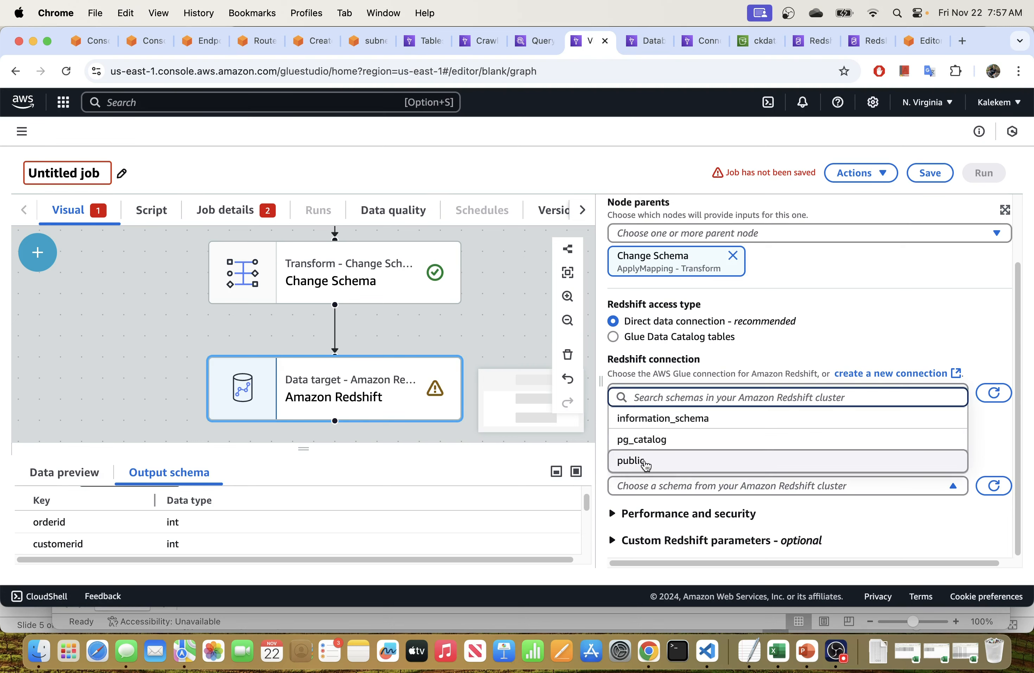
{"action": "left_click", "coordinate": [654, 465]}
{"action": "scroll", "coordinate": [714, 426], "scroll_direction": "down", "scroll_amount": 2}
{"action": "left_click", "coordinate": [706, 486]}
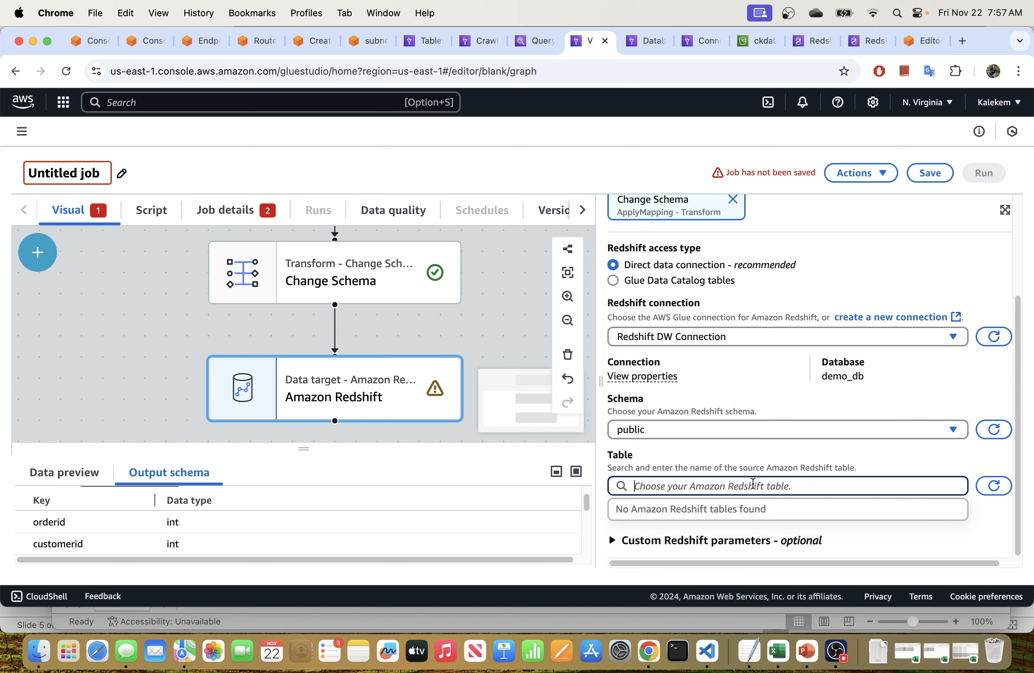
{"action": "type", "text": "orders"}
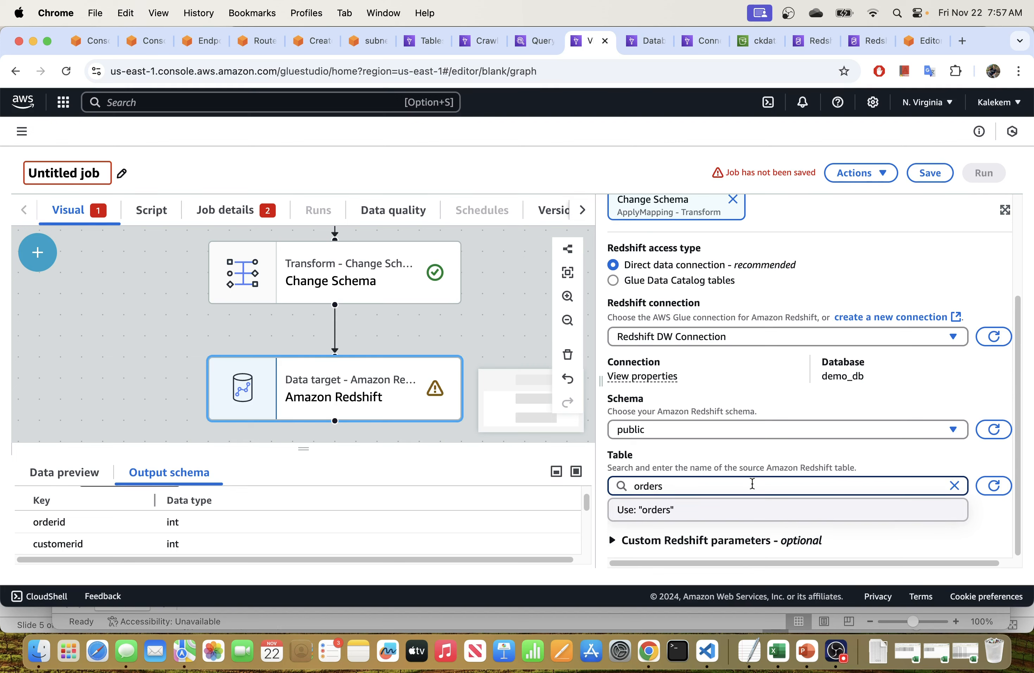
{"action": "key", "text": "Return"}
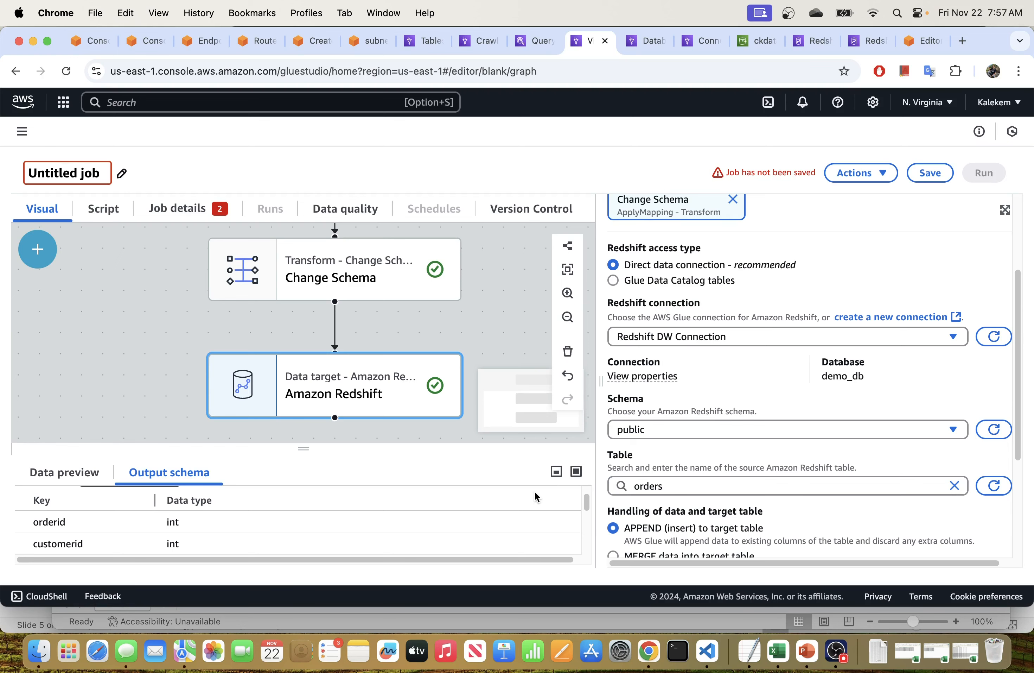
- Review the target table handling options and inspect the public schema of demo_db in Redshift query editor v2
{"action": "scroll", "coordinate": [674, 456], "scroll_direction": "down", "scroll_amount": 5}
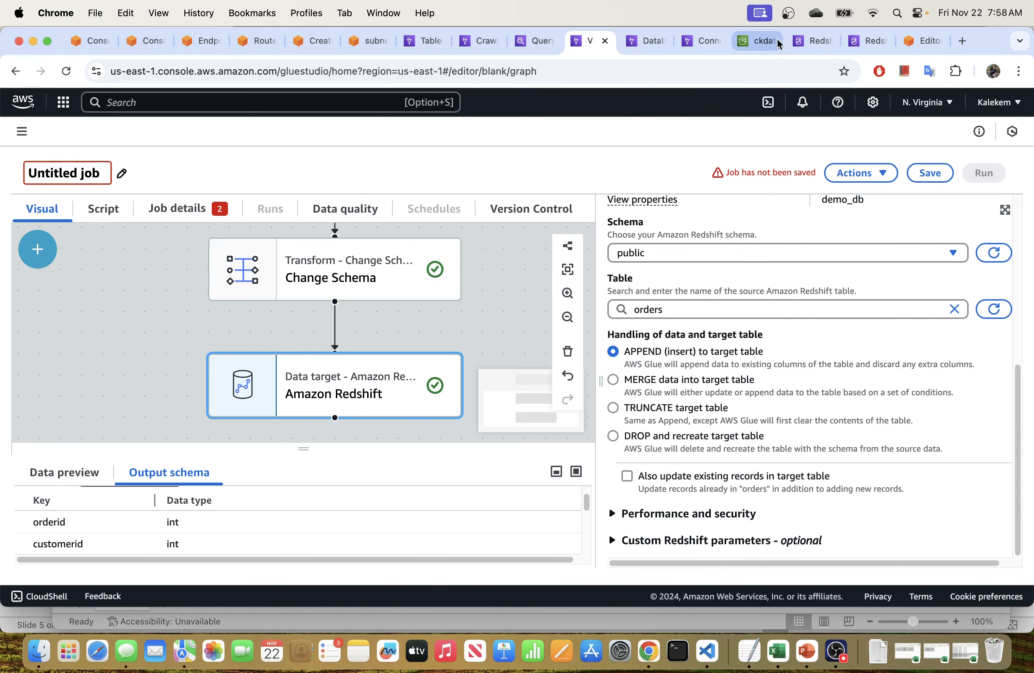
{"action": "left_click", "coordinate": [920, 41]}
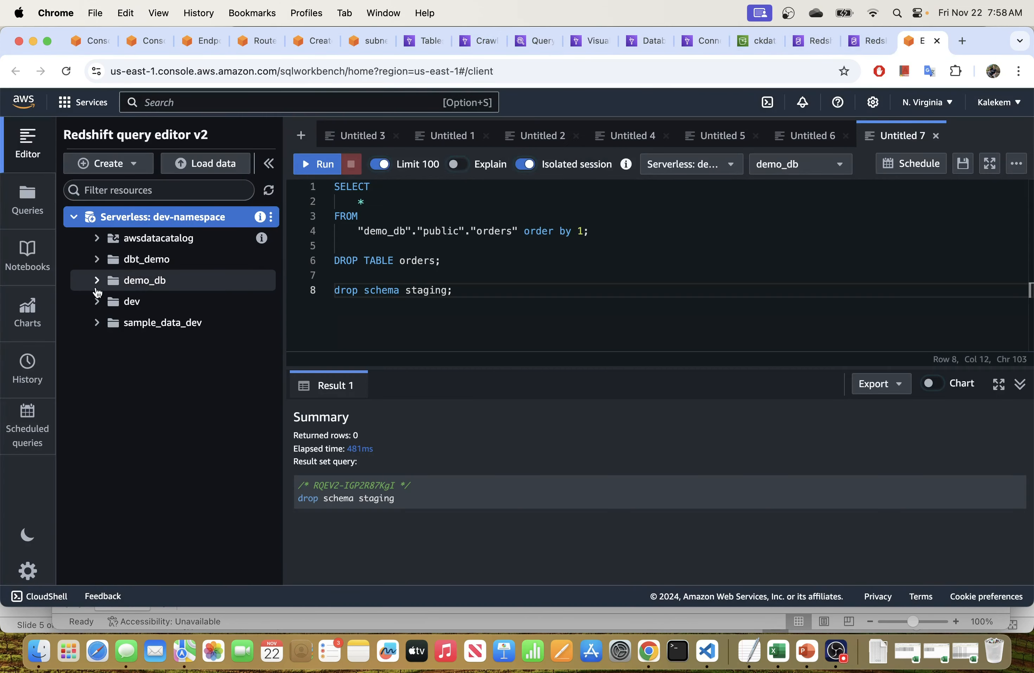
{"action": "left_click", "coordinate": [97, 280]}
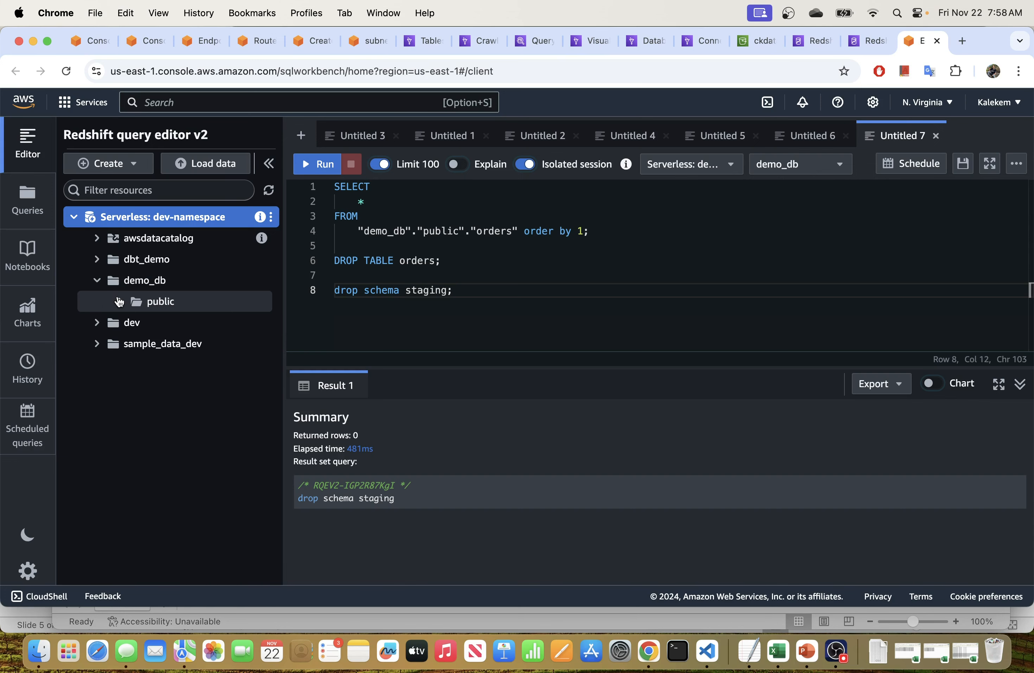
{"action": "left_click", "coordinate": [121, 302]}
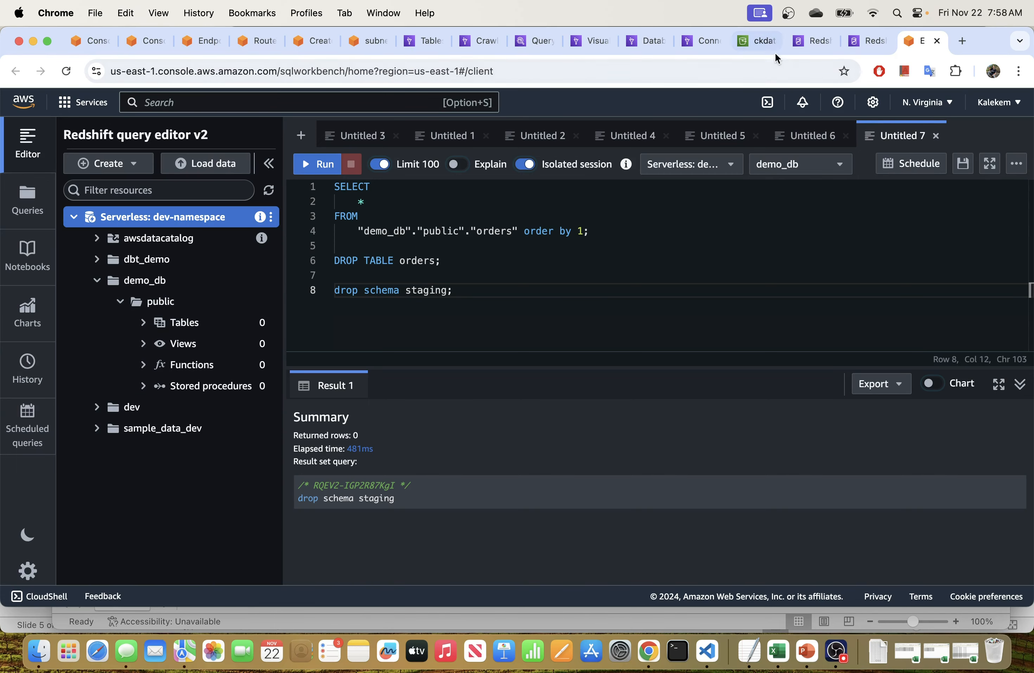
- Return to the visual ETL job and set the orders target table's data handling to MERGE data into target table
{"action": "left_click", "coordinate": [593, 41]}
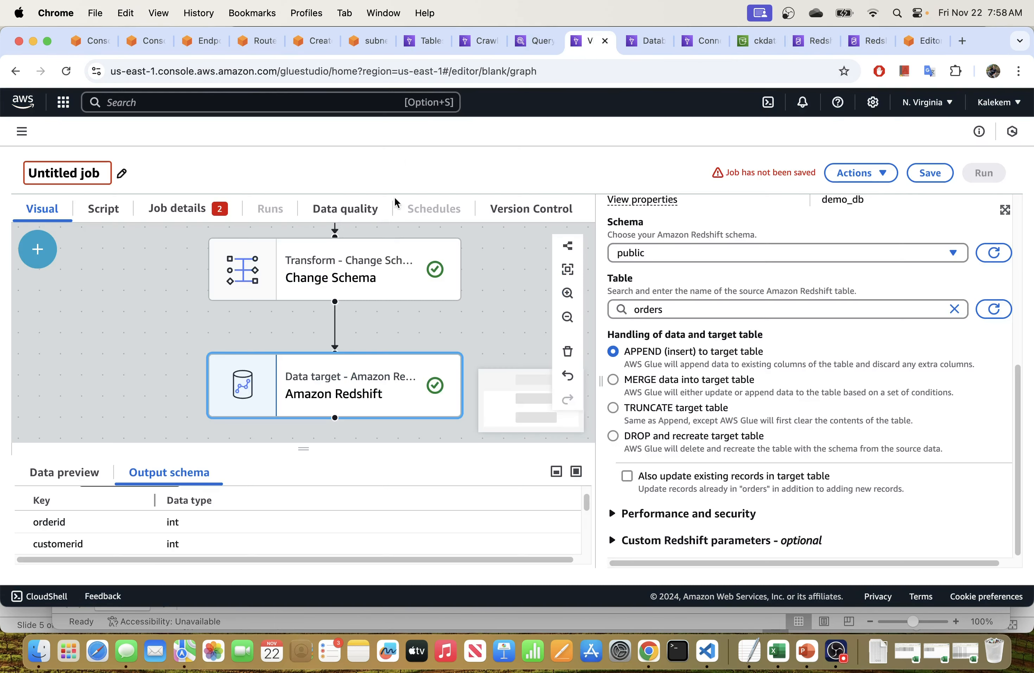
{"action": "left_click", "coordinate": [671, 309]}
{"action": "left_click", "coordinate": [712, 288]}
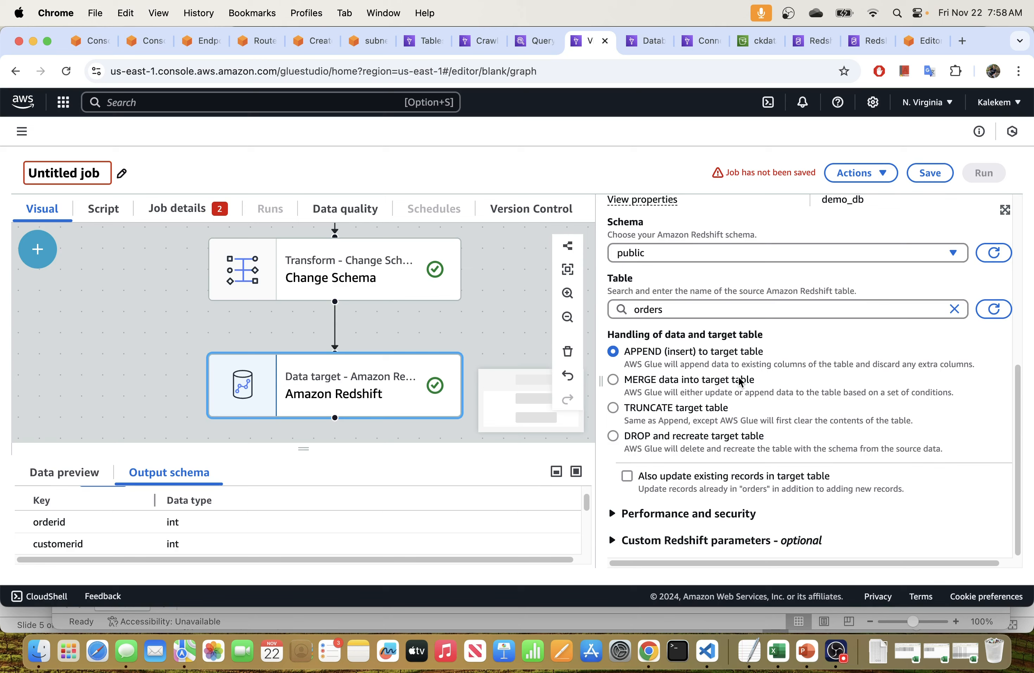
{"action": "left_click", "coordinate": [614, 380]}
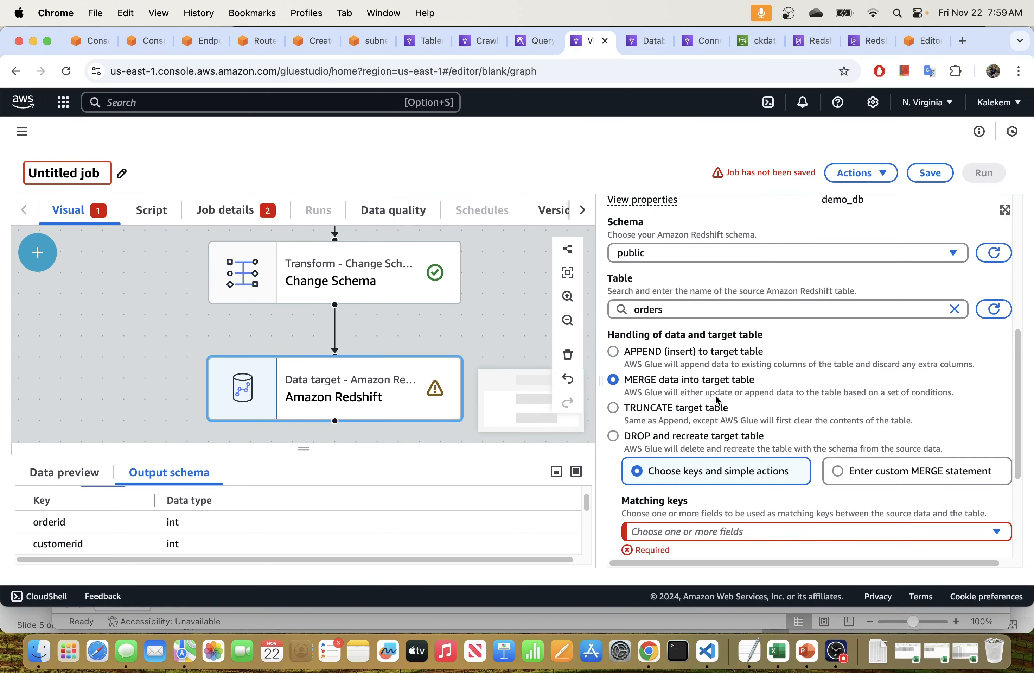
{"action": "scroll", "coordinate": [716, 400], "scroll_direction": "down", "scroll_amount": 1}
{"action": "scroll", "coordinate": [716, 400], "scroll_direction": "down", "scroll_amount": 5}
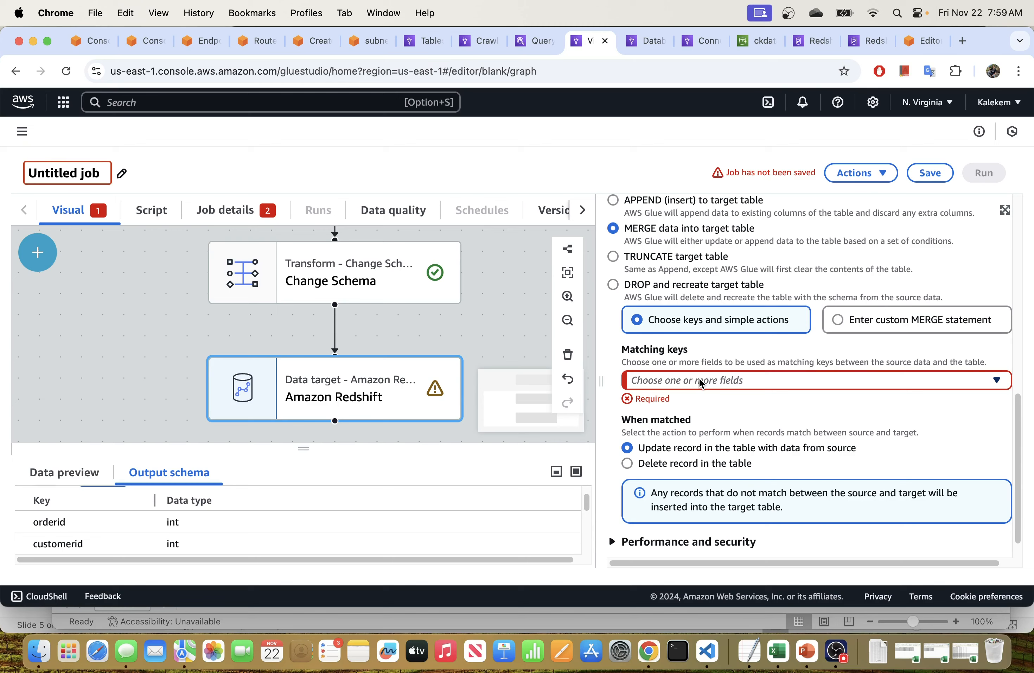
- Check the order ID values of all orders in the Excel workbook and return to the Glue job in Chrome
{"action": "left_click", "coordinate": [698, 380]}
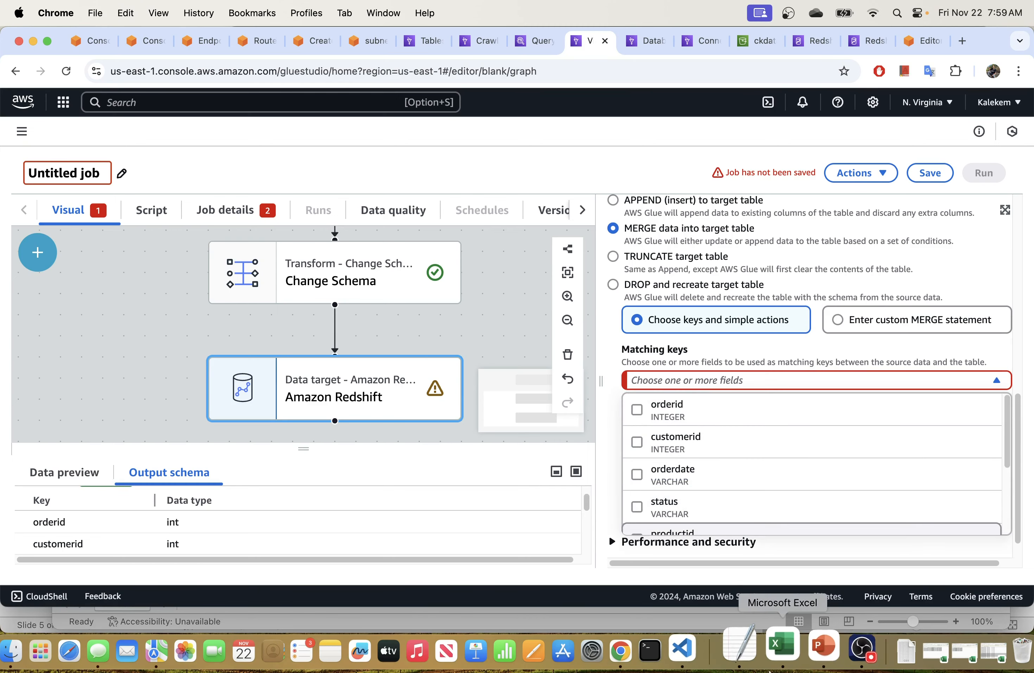
{"action": "left_click", "coordinate": [781, 646]}
{"action": "left_click_drag", "start_coordinate": [96, 236], "coordinate": [97, 363]}
{"action": "key", "text": "super+Tab"}
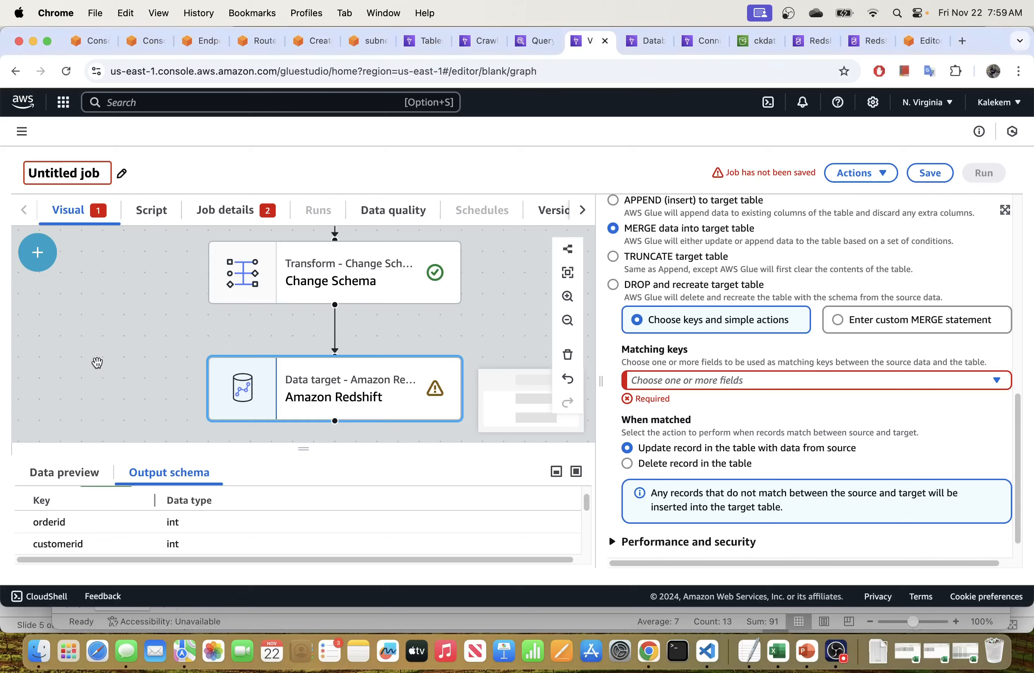
- Choose orderid as the matching key for merging into the Redshift orders table
{"action": "left_click", "coordinate": [686, 387]}
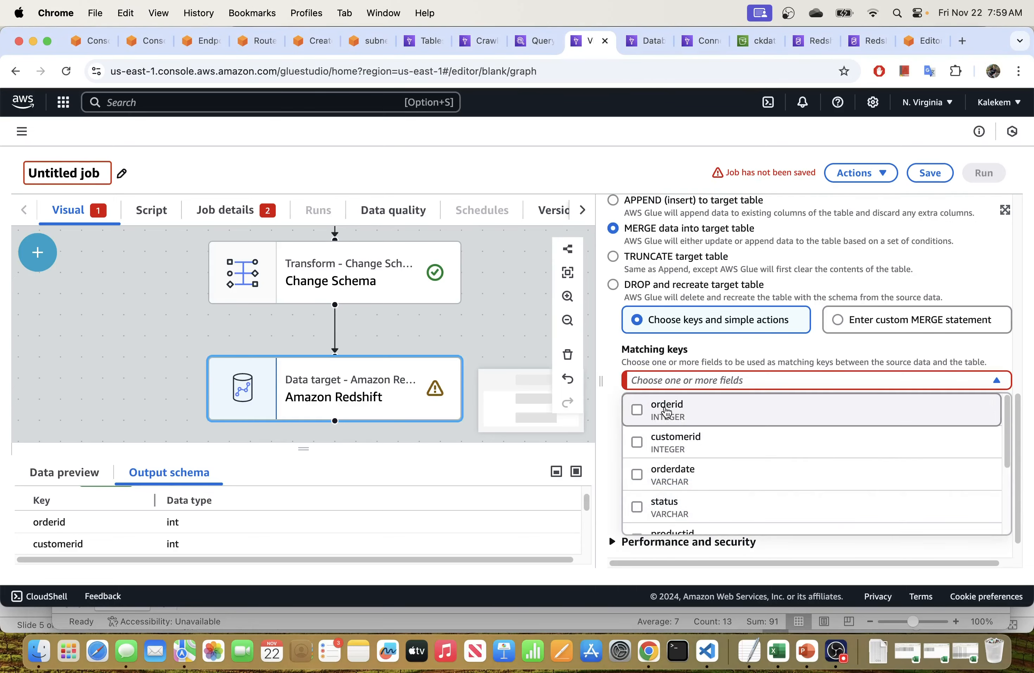
{"action": "left_click", "coordinate": [705, 414]}
{"action": "left_click", "coordinate": [755, 358]}
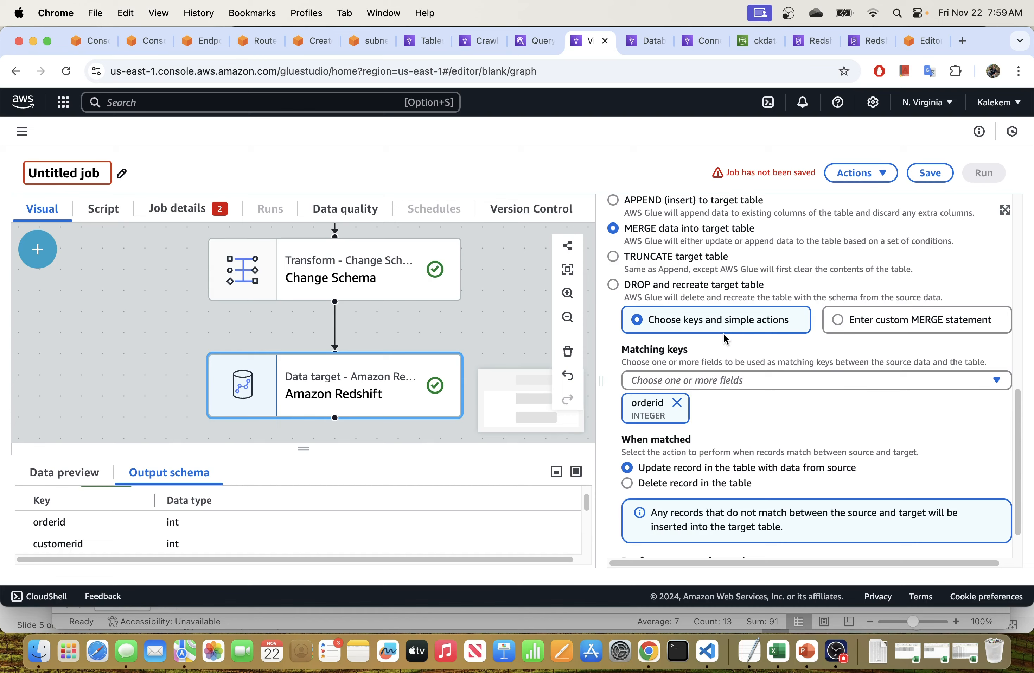
- Rename the untitled job as etl-s3-redshift and save it
{"action": "scroll", "coordinate": [745, 410], "scroll_direction": "down", "scroll_amount": 2}
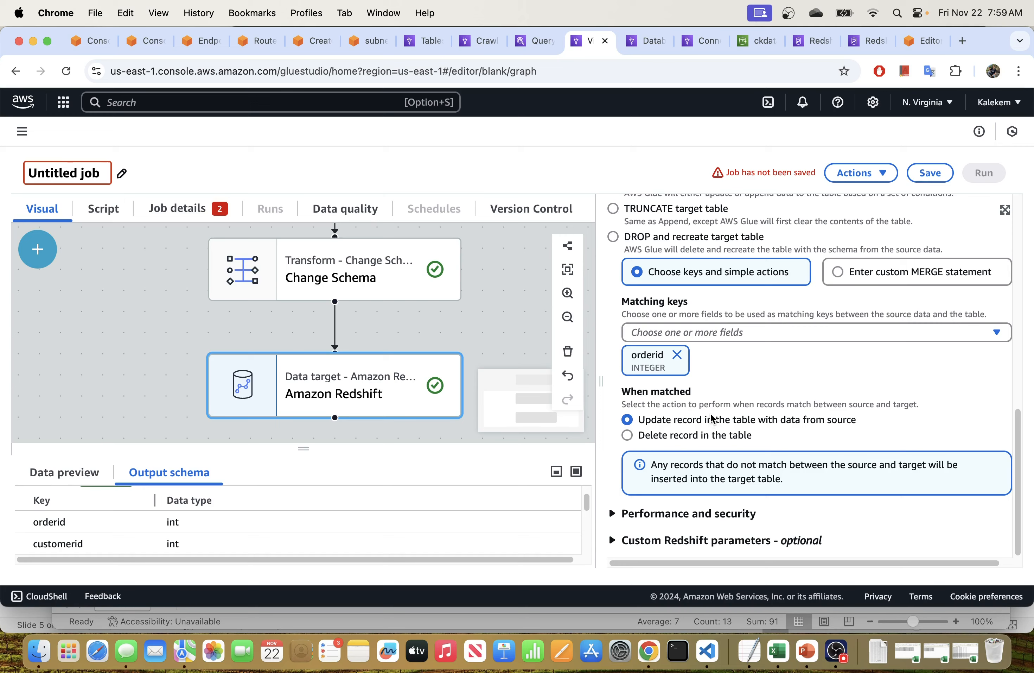
{"action": "scroll", "coordinate": [710, 417], "scroll_direction": "up", "scroll_amount": 2}
{"action": "scroll", "coordinate": [711, 410], "scroll_direction": "up", "scroll_amount": 6}
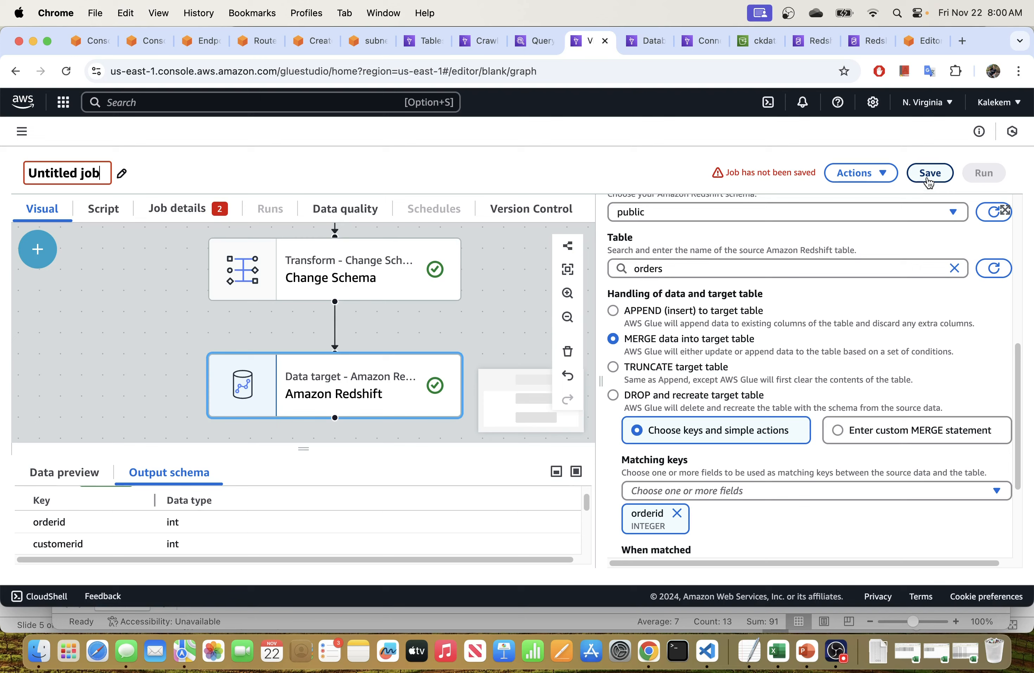
{"action": "left_click_drag", "start_coordinate": [105, 173], "coordinate": [21, 170]}
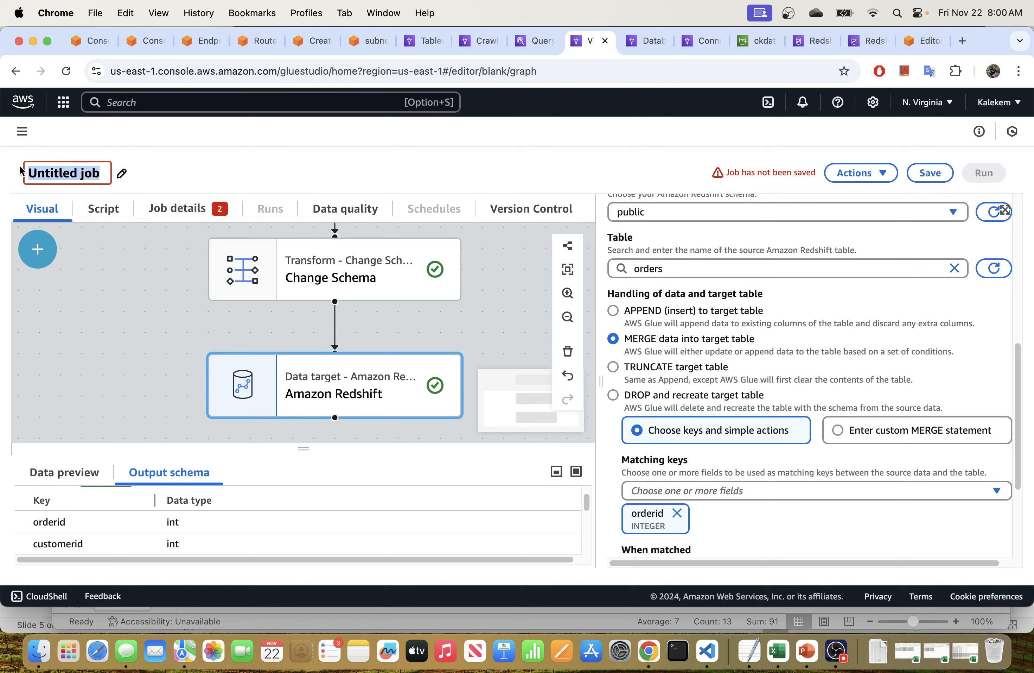
{"action": "type", "text": "etl"}
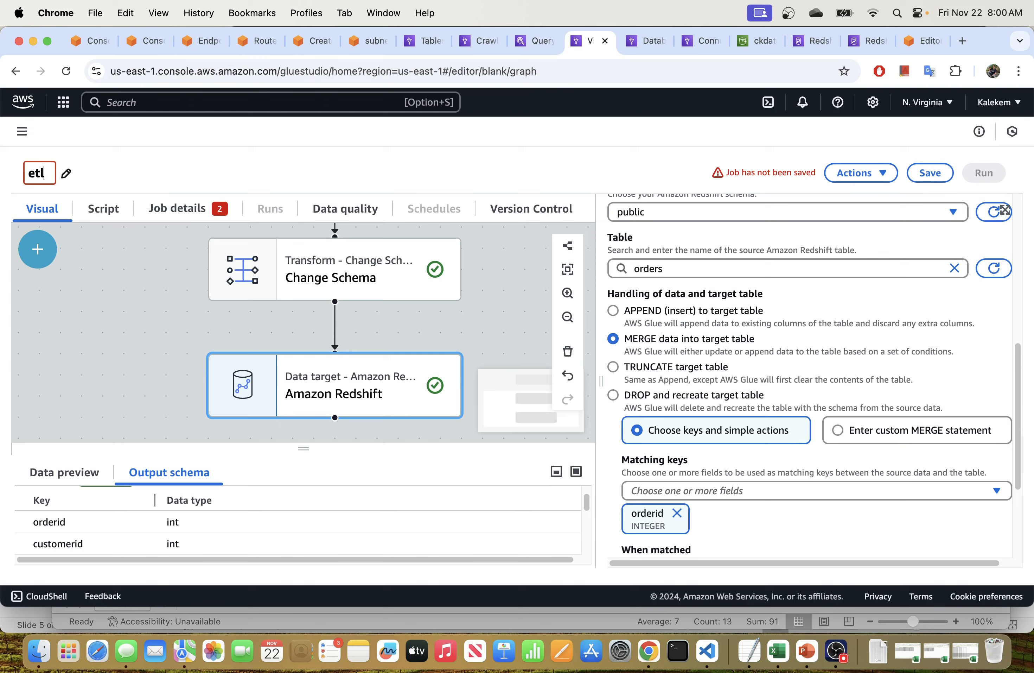
{"action": "type", "text": "-s3-redshift"}
{"action": "left_click", "coordinate": [930, 172]}
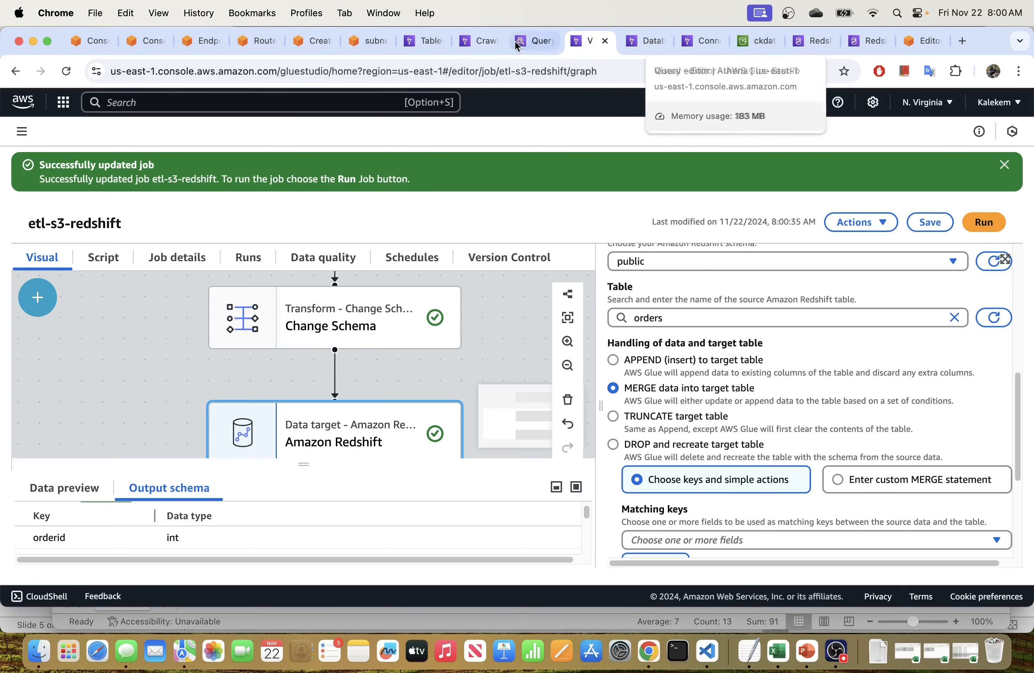
- Check the state of the s3-crawler-orders crawler and run the etl-s3-redshift job
{"action": "left_click", "coordinate": [479, 40]}
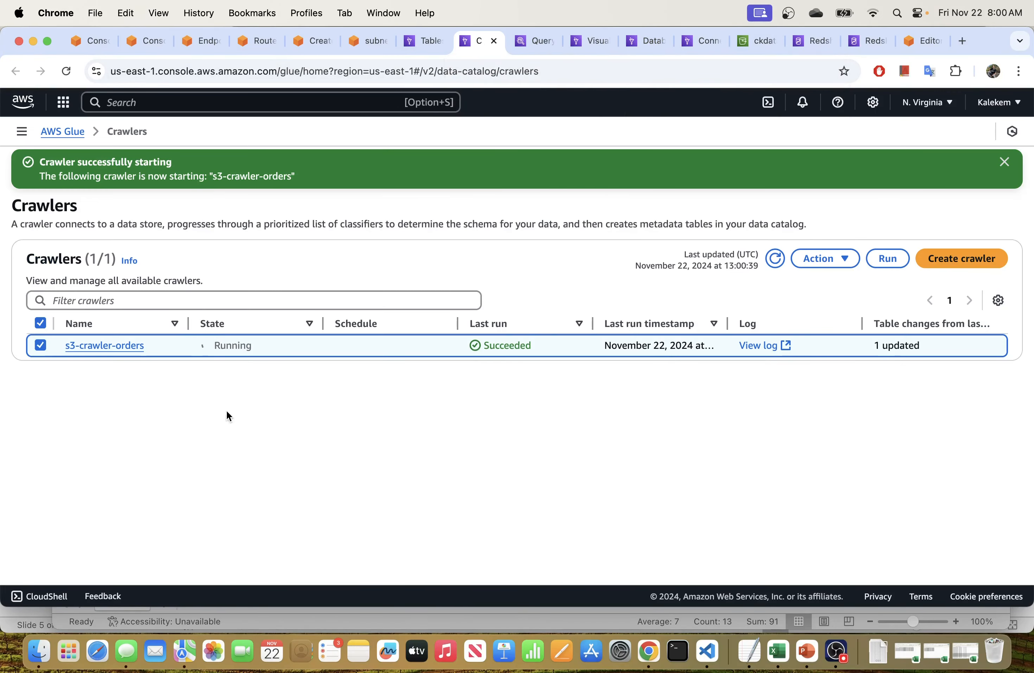
{"action": "left_click", "coordinate": [590, 41]}
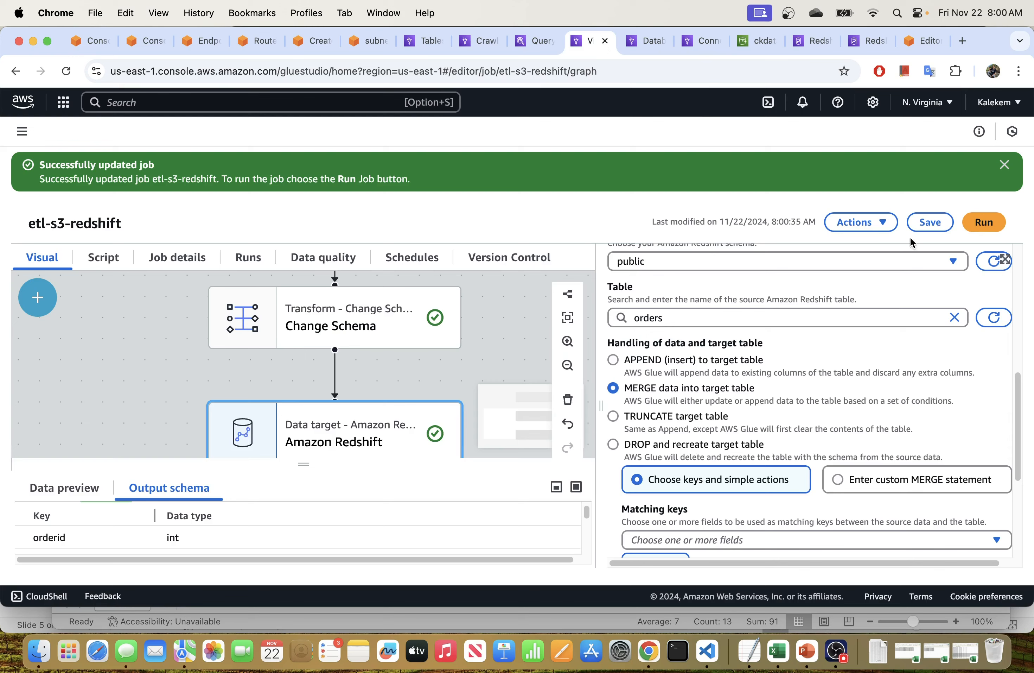
{"action": "left_click", "coordinate": [983, 223]}
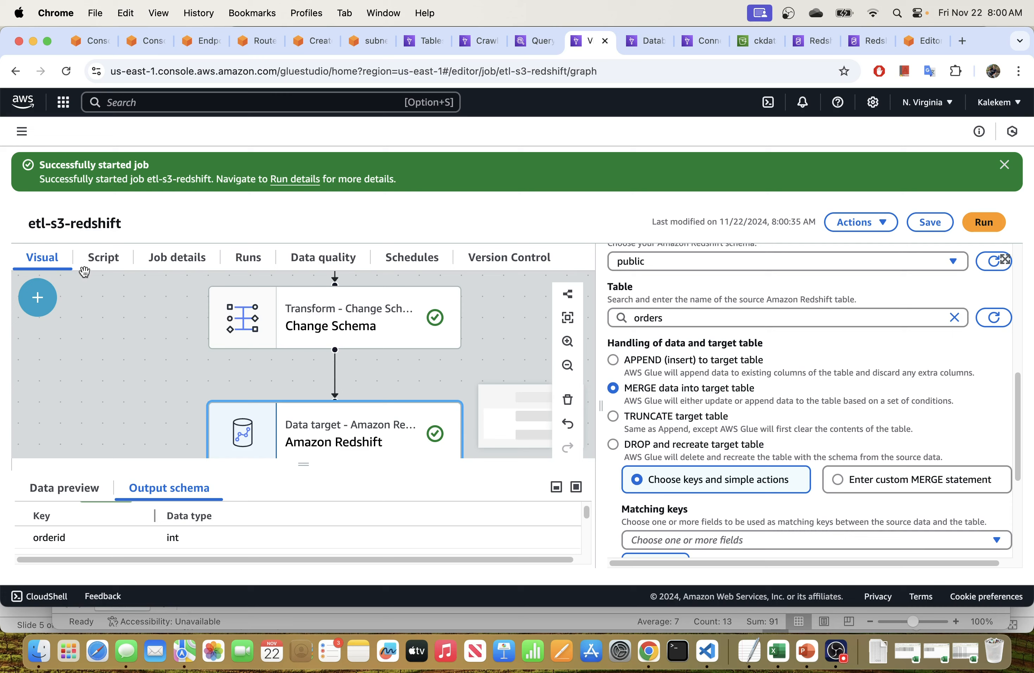
- Review the generated script and the job details of etl-s3-redshift
{"action": "left_click", "coordinate": [112, 259]}
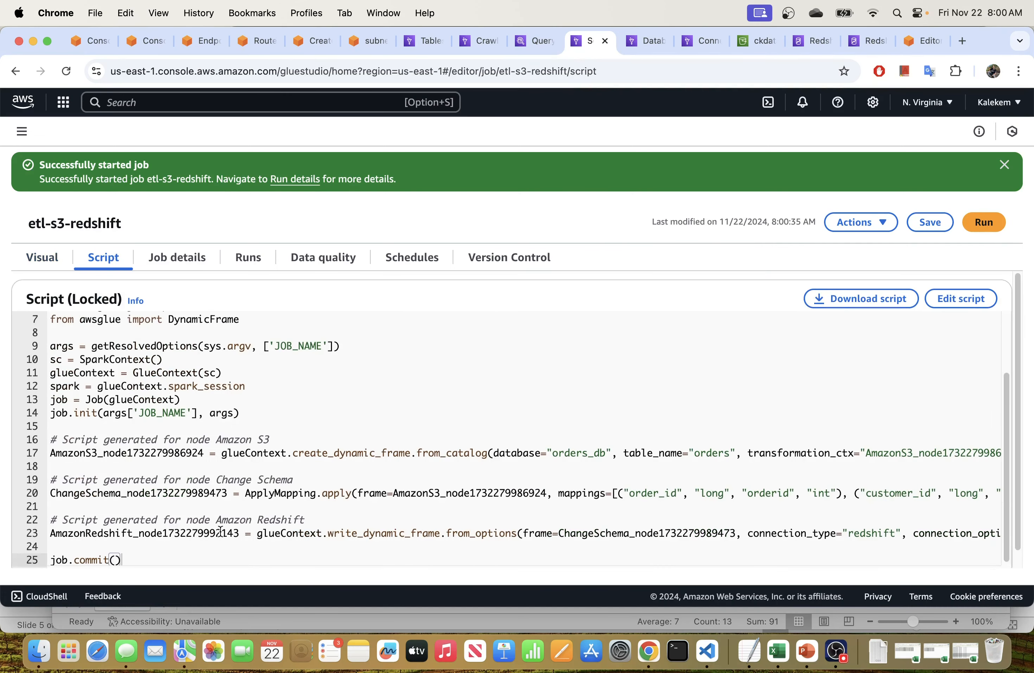
{"action": "scroll", "coordinate": [215, 509], "scroll_direction": "down", "scroll_amount": 1}
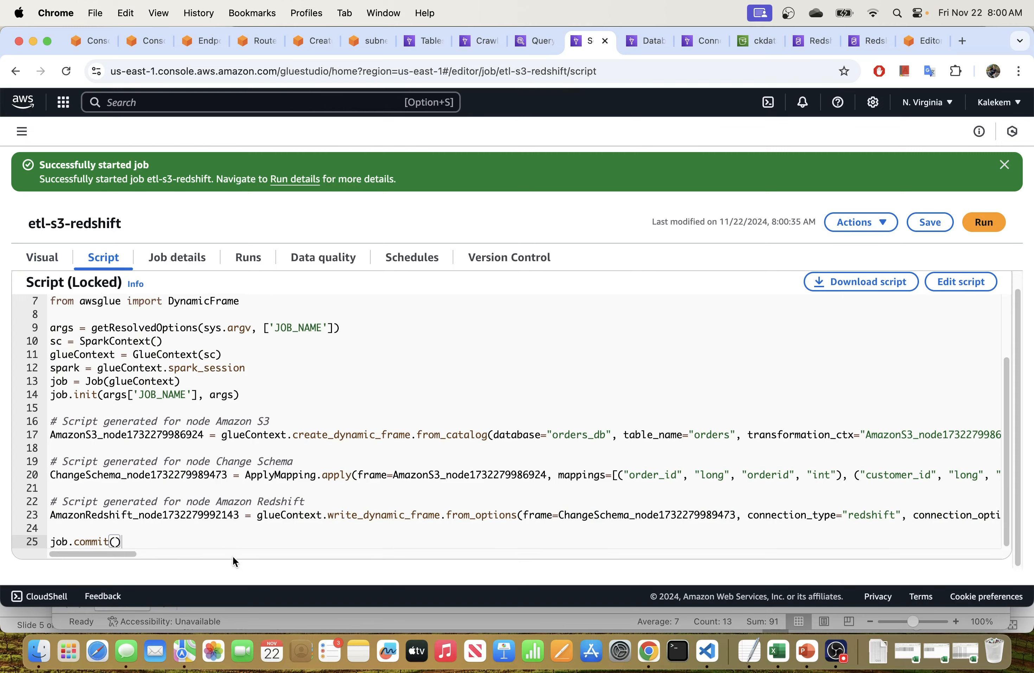
{"action": "scroll", "coordinate": [361, 452], "scroll_direction": "right", "scroll_amount": 2}
{"action": "scroll", "coordinate": [359, 450], "scroll_direction": "left", "scroll_amount": 2}
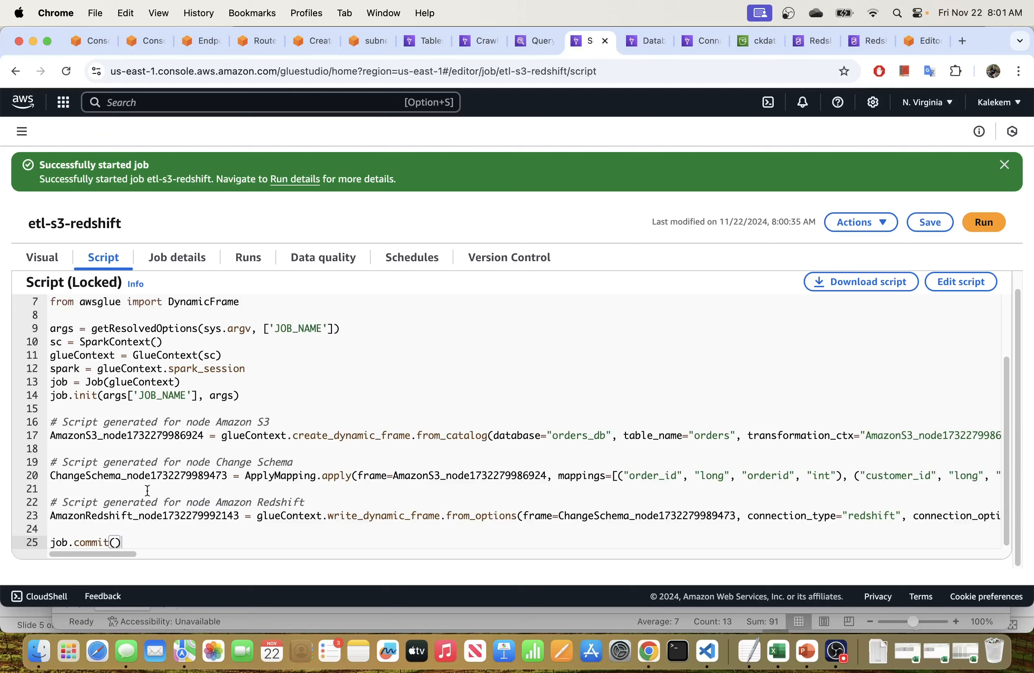
{"action": "left_click", "coordinate": [188, 262]}
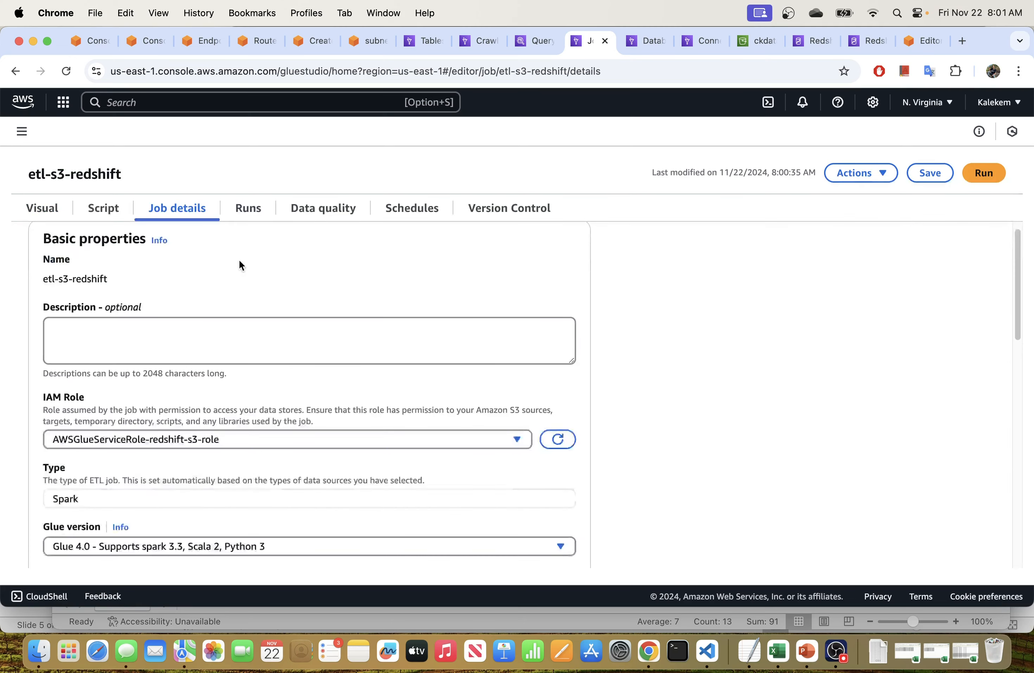
- Open the current job run's details and start a Live Tail session on its CloudWatch log group, with the filter pane closed
{"action": "left_click", "coordinate": [243, 215]}
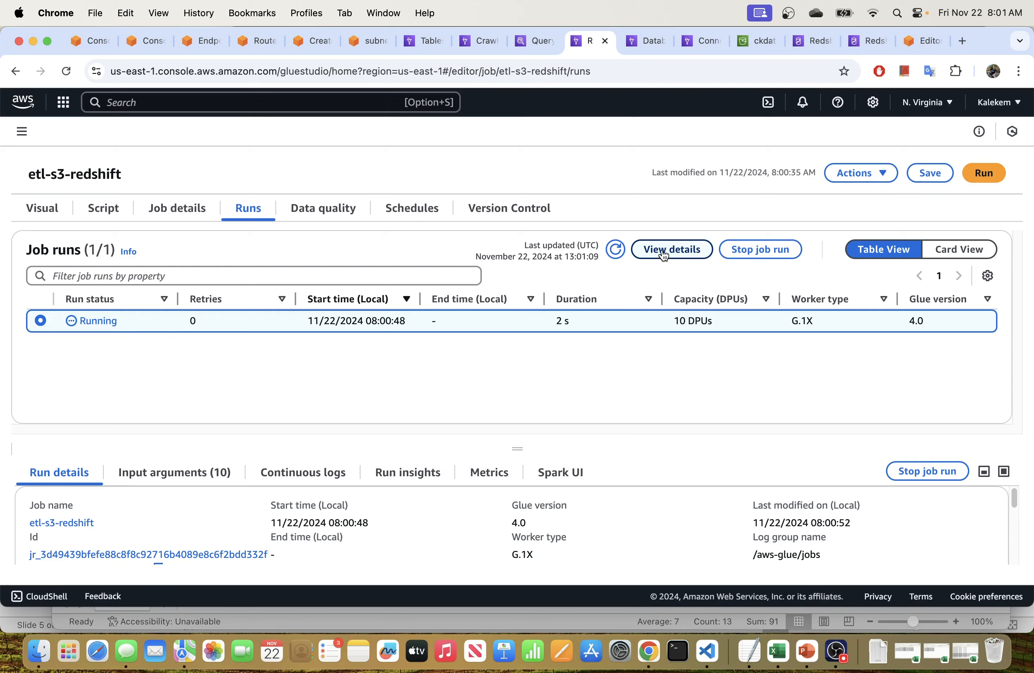
{"action": "left_click", "coordinate": [672, 249]}
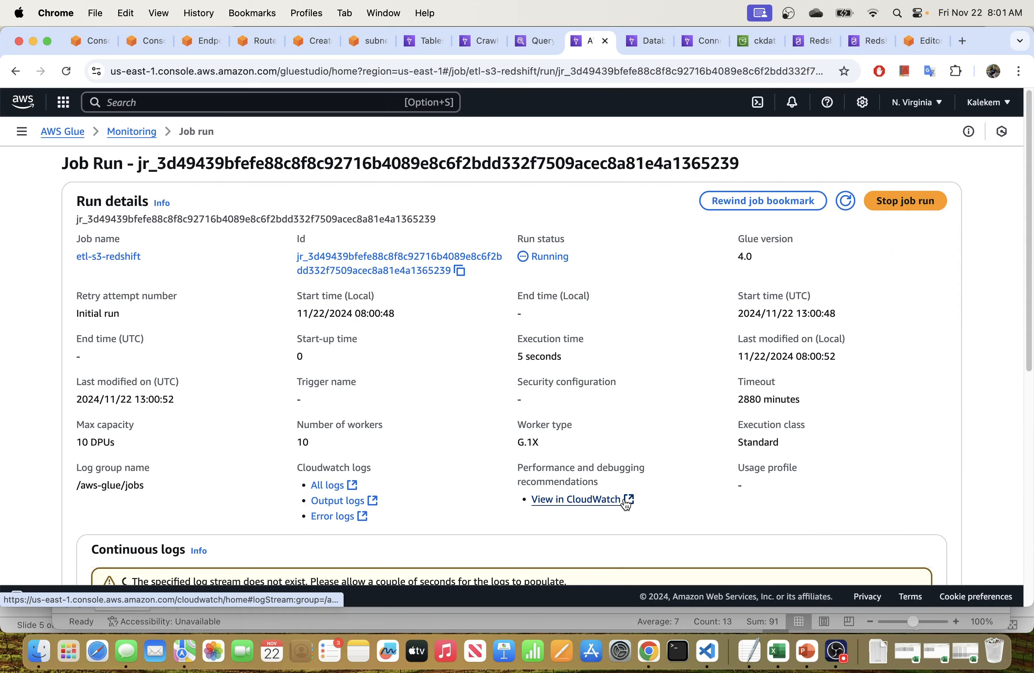
{"action": "left_click", "coordinate": [626, 501]}
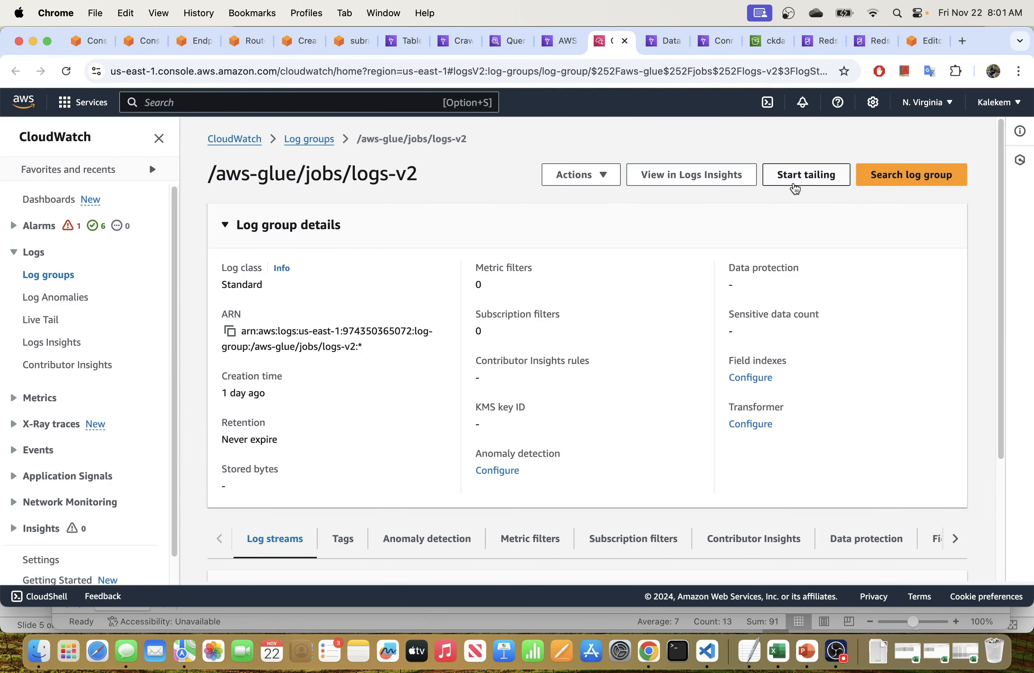
{"action": "left_click", "coordinate": [801, 184]}
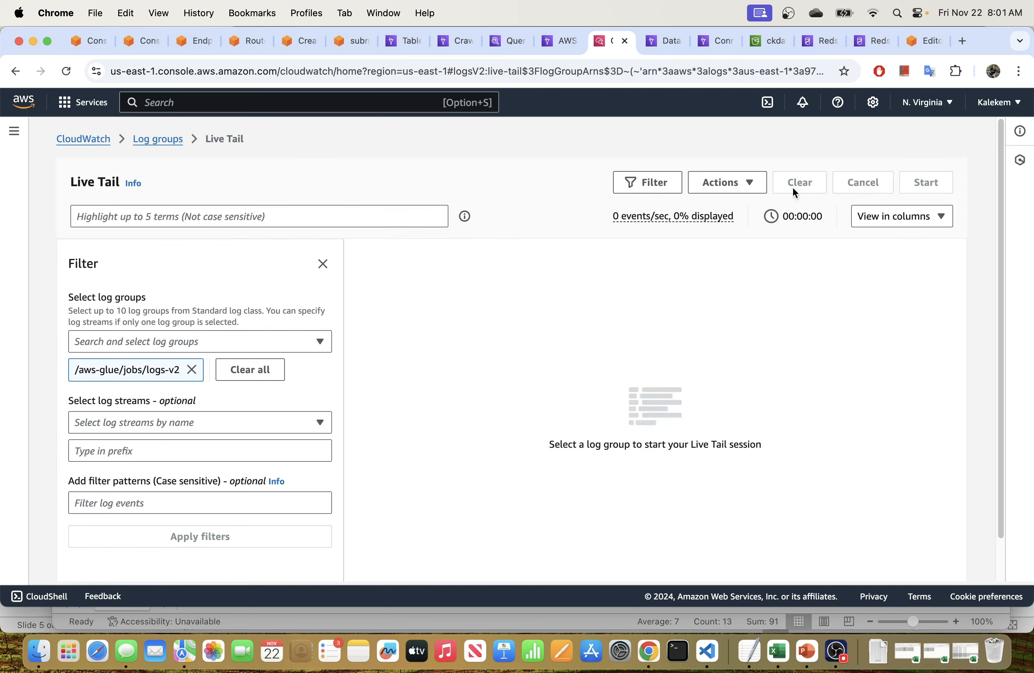
{"action": "left_click", "coordinate": [324, 264]}
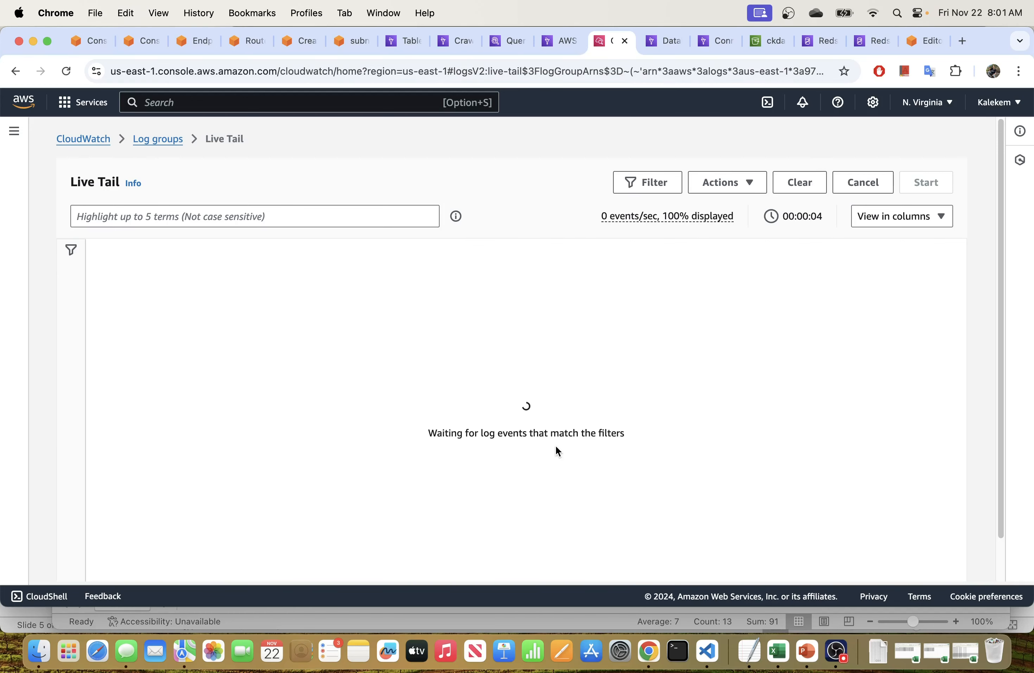
- Examine the incoming Live Tail log events and refresh the status of the Glue job run
{"action": "left_click", "coordinate": [563, 41]}
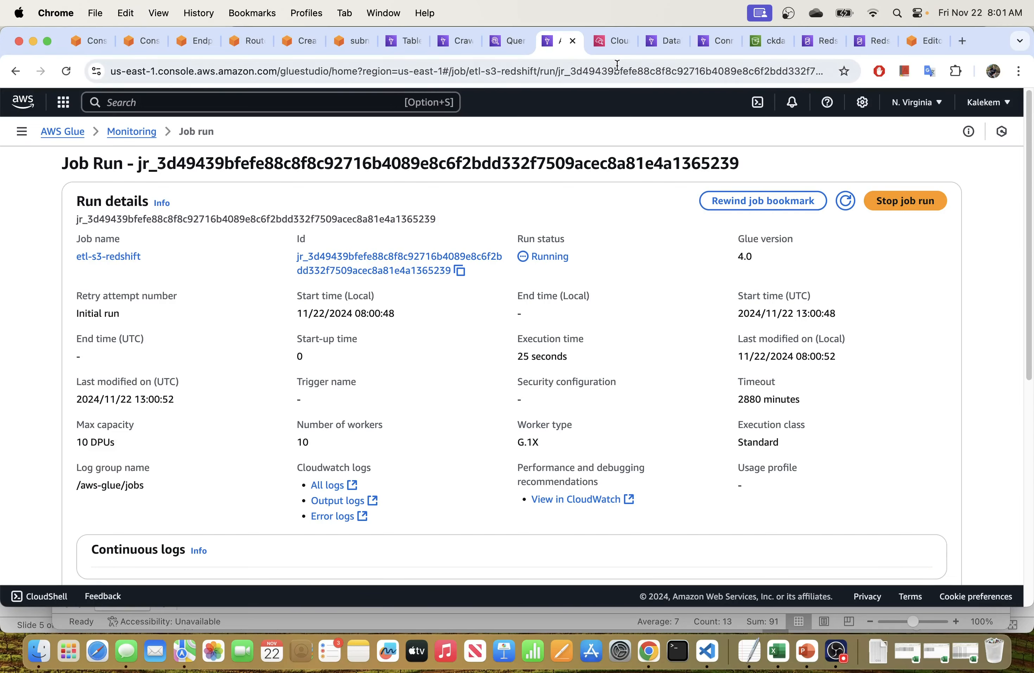
{"action": "left_click", "coordinate": [609, 40]}
{"action": "scroll", "coordinate": [504, 401], "scroll_direction": "down", "scroll_amount": 3}
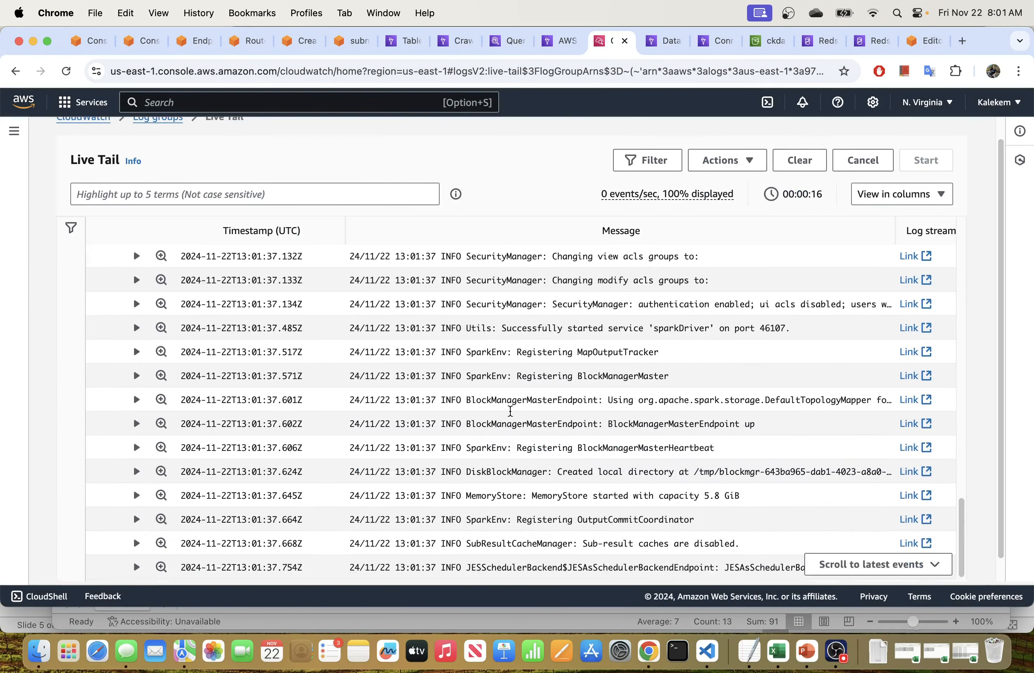
{"action": "scroll", "coordinate": [511, 409], "scroll_direction": "up", "scroll_amount": 8}
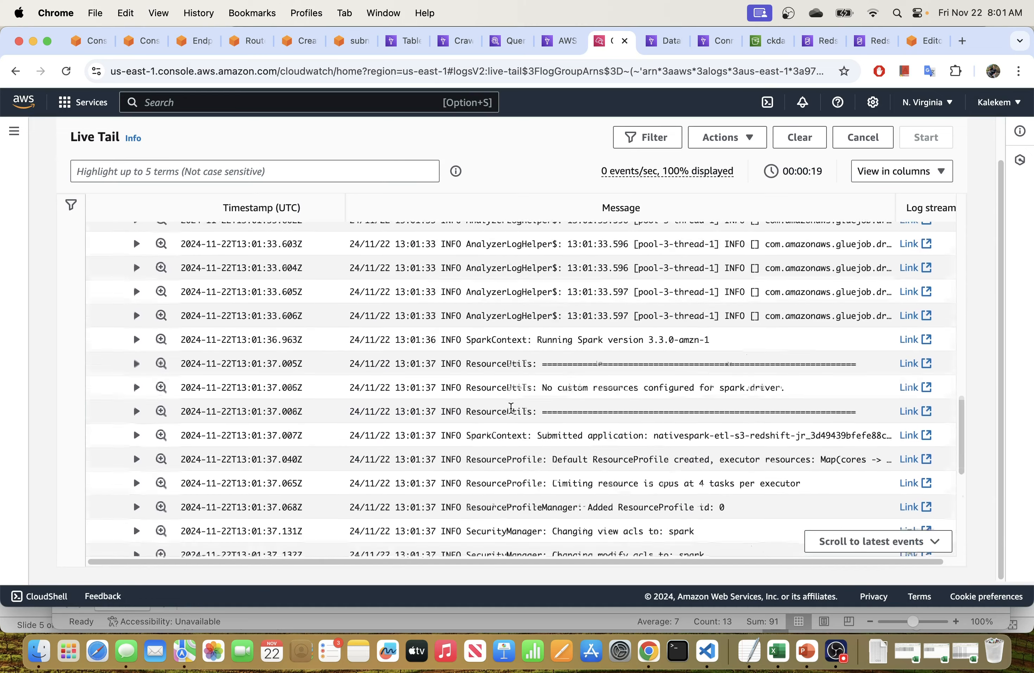
{"action": "scroll", "coordinate": [511, 408], "scroll_direction": "down", "scroll_amount": 8}
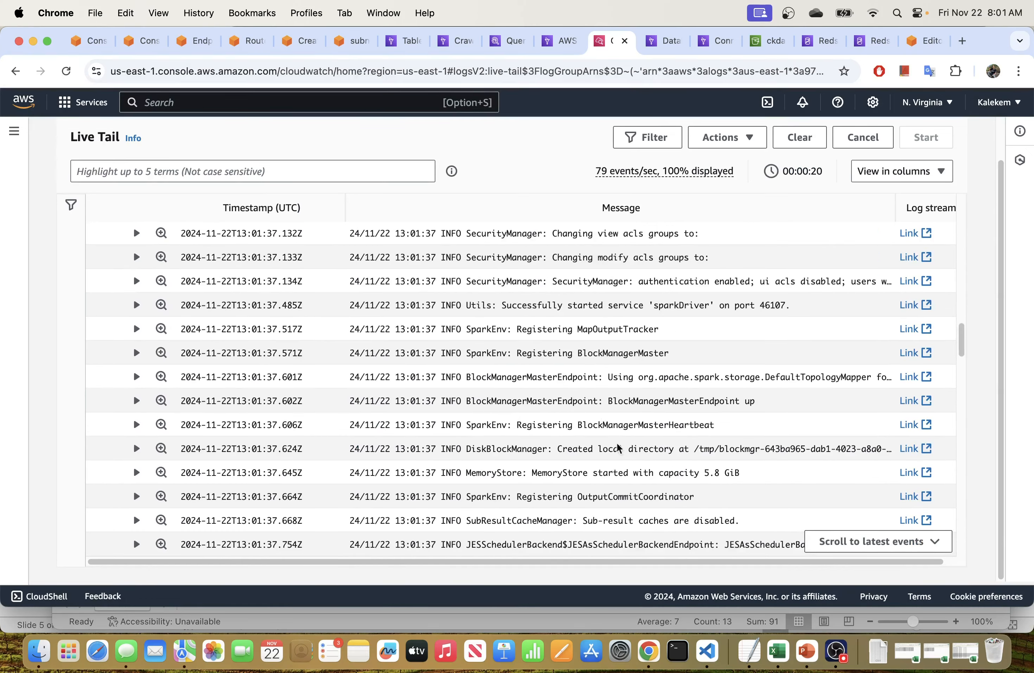
{"action": "scroll", "coordinate": [612, 437], "scroll_direction": "down", "scroll_amount": 10}
{"action": "left_click", "coordinate": [561, 40]}
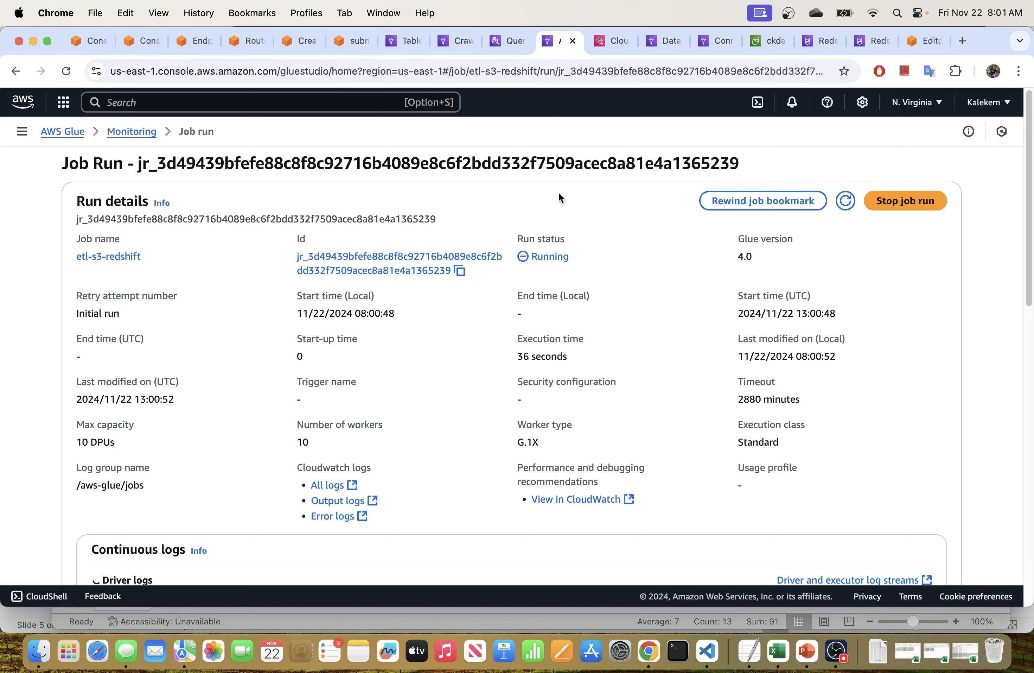
{"action": "left_click", "coordinate": [846, 202]}
{"action": "left_click", "coordinate": [846, 201]}
- Read the Redshift connection and write events among the newer Live Tail log messages
{"action": "left_click", "coordinate": [607, 40]}
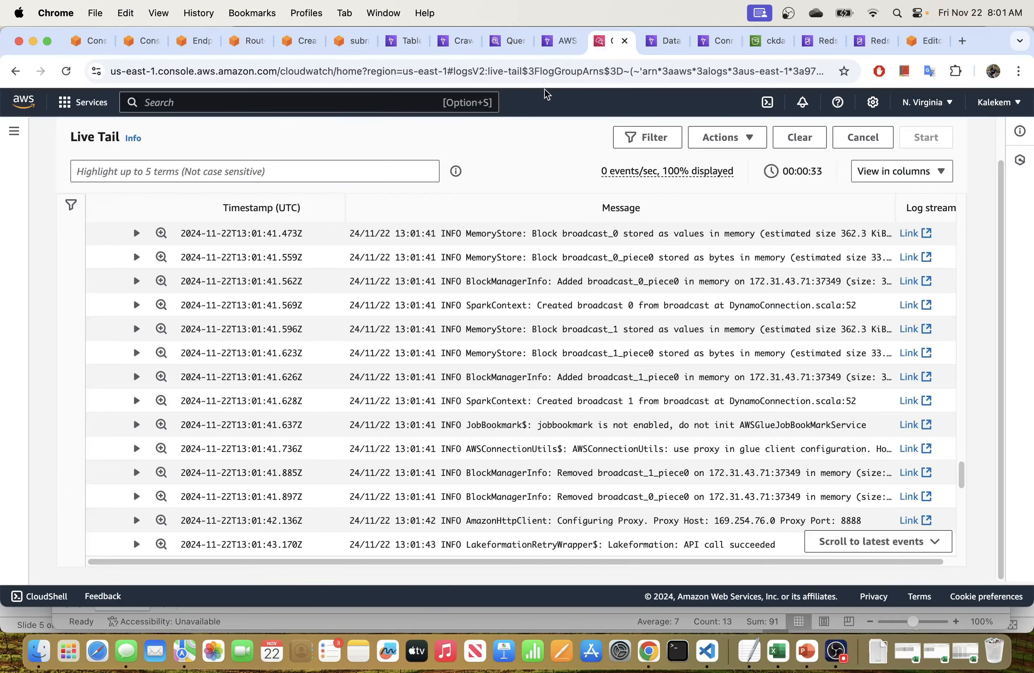
{"action": "scroll", "coordinate": [588, 345], "scroll_direction": "down", "scroll_amount": 10}
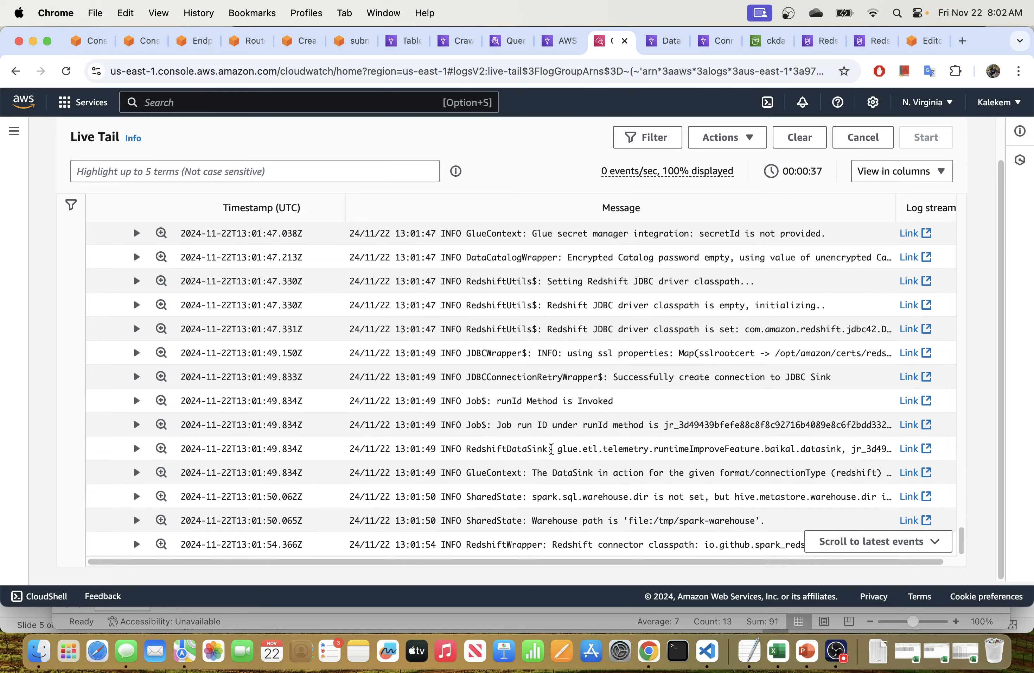
{"action": "scroll", "coordinate": [552, 448], "scroll_direction": "up", "scroll_amount": 3}
{"action": "scroll", "coordinate": [552, 448], "scroll_direction": "down", "scroll_amount": 10}
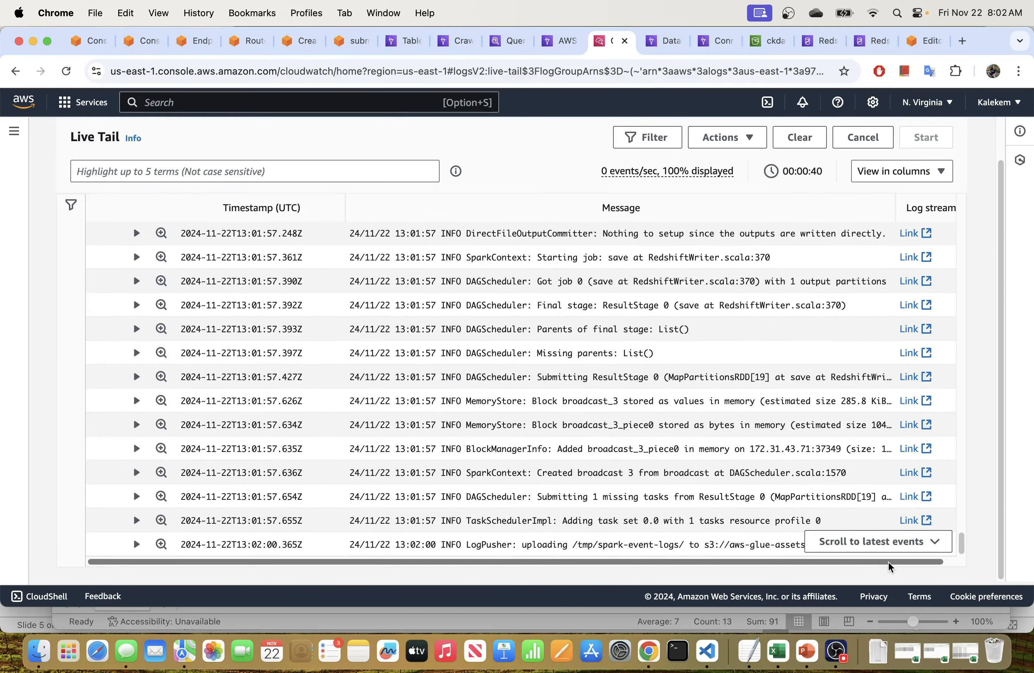
{"action": "scroll", "coordinate": [891, 563], "scroll_direction": "right", "scroll_amount": 1}
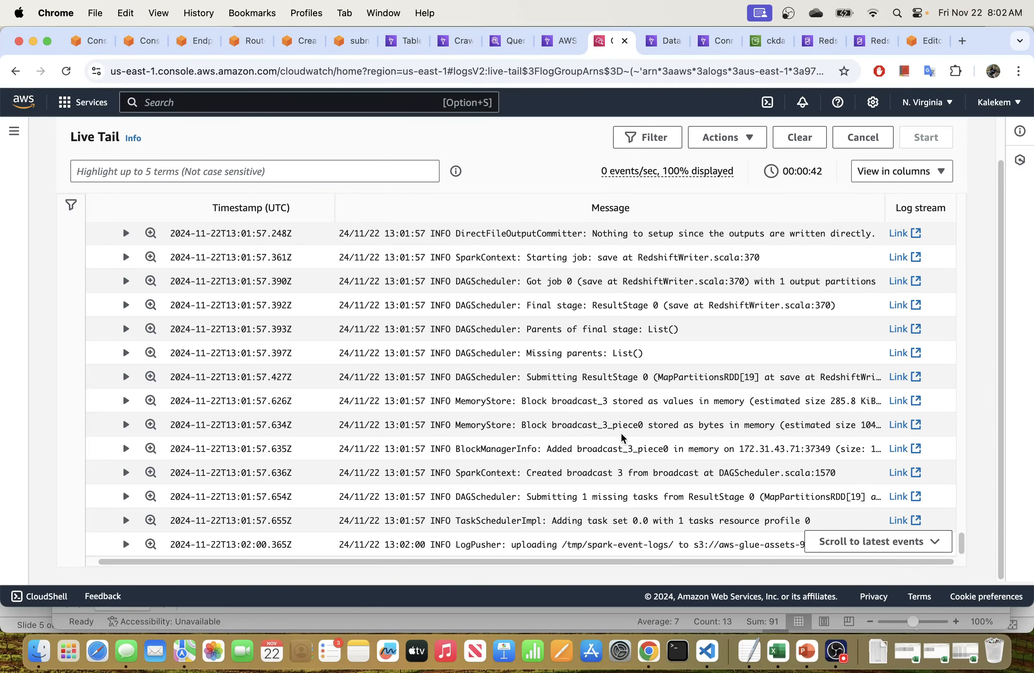
{"action": "scroll", "coordinate": [622, 435], "scroll_direction": "up", "scroll_amount": 5}
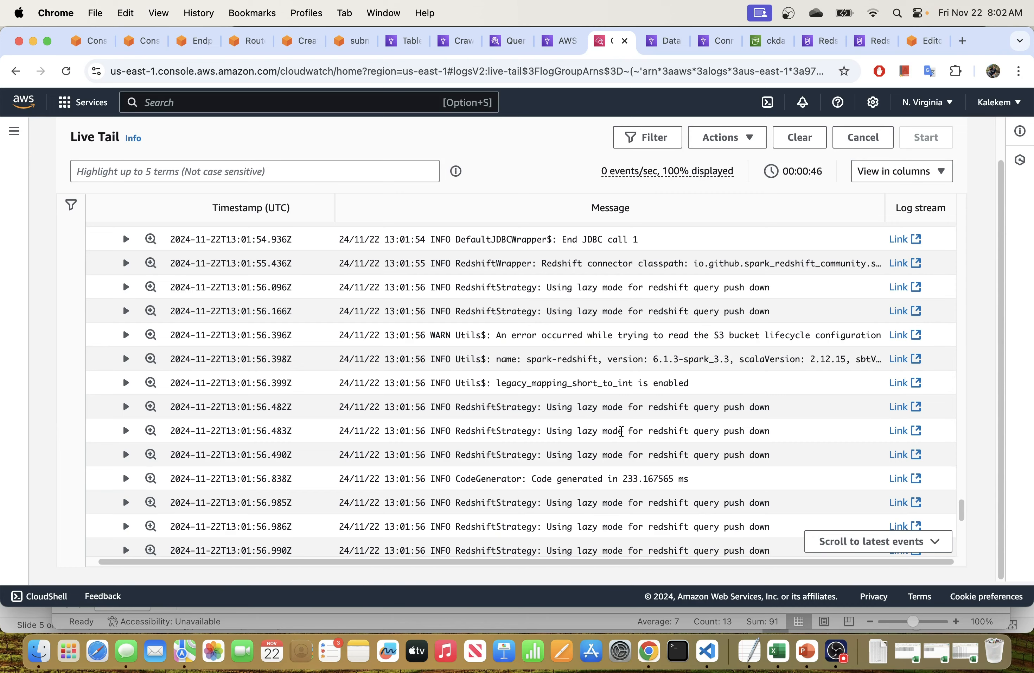
{"action": "left_click", "coordinate": [510, 42]}
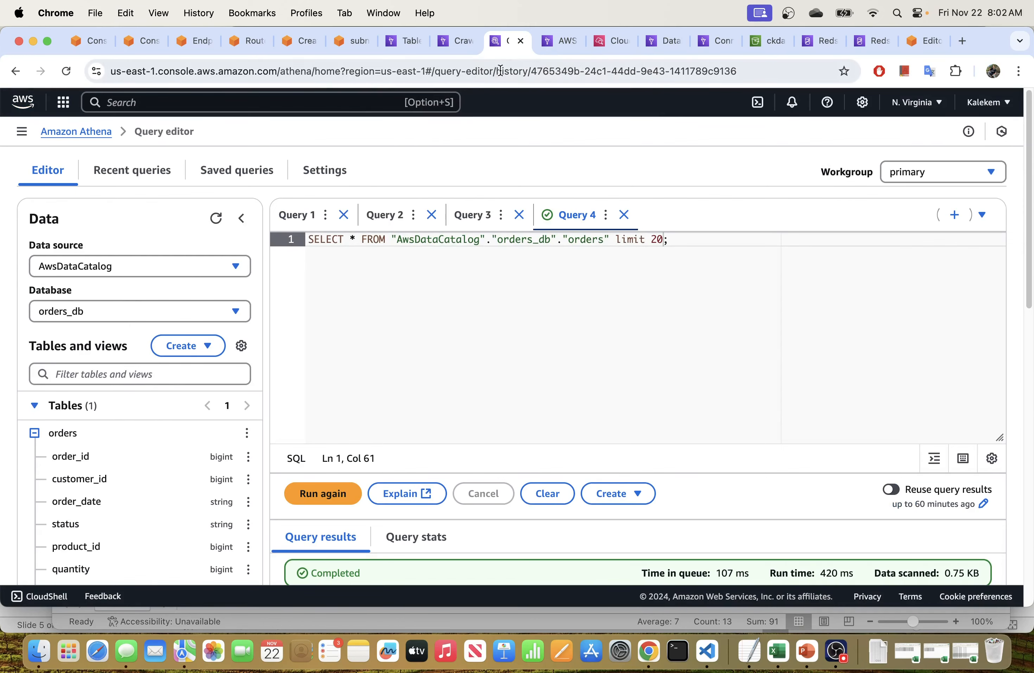
{"action": "left_click", "coordinate": [545, 48]}
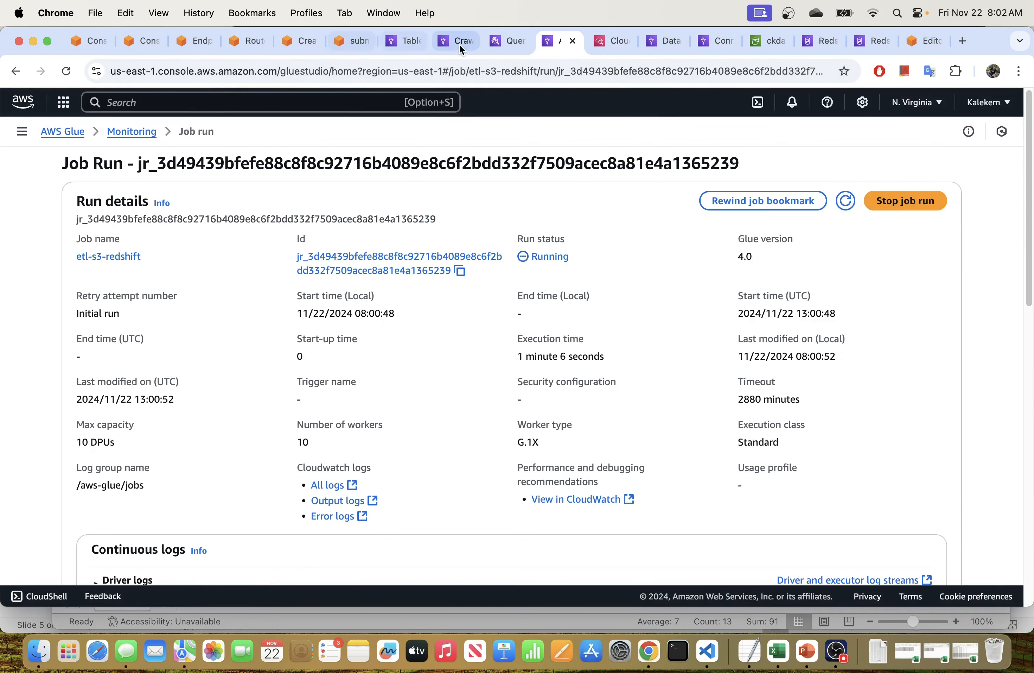
{"action": "left_click", "coordinate": [403, 41]}
{"action": "left_click", "coordinate": [507, 41]}
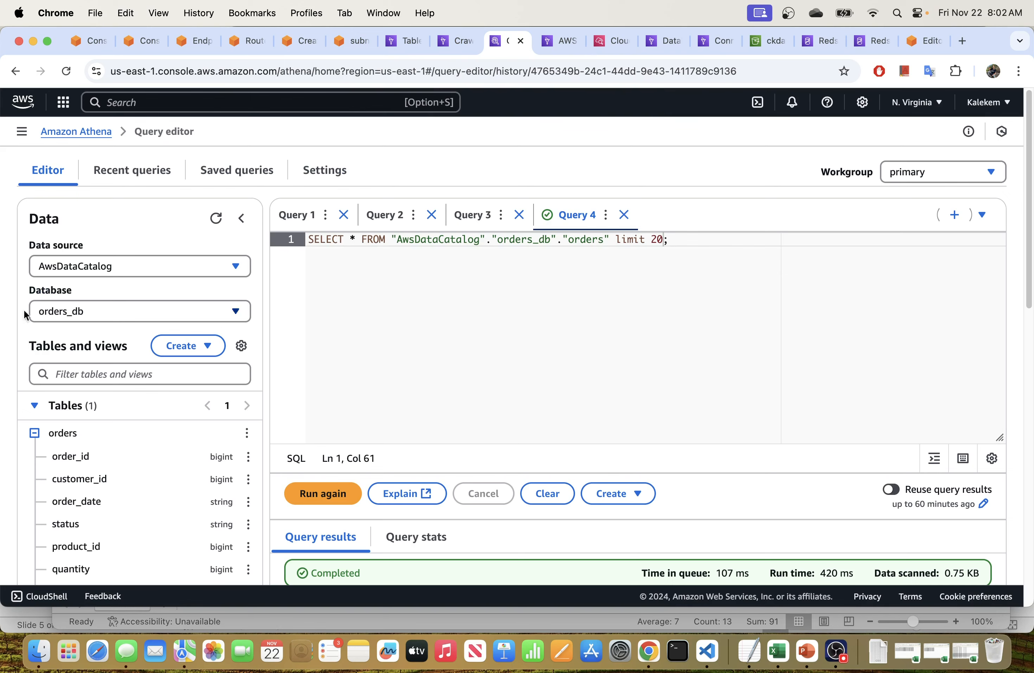
{"action": "left_click", "coordinate": [450, 42]}
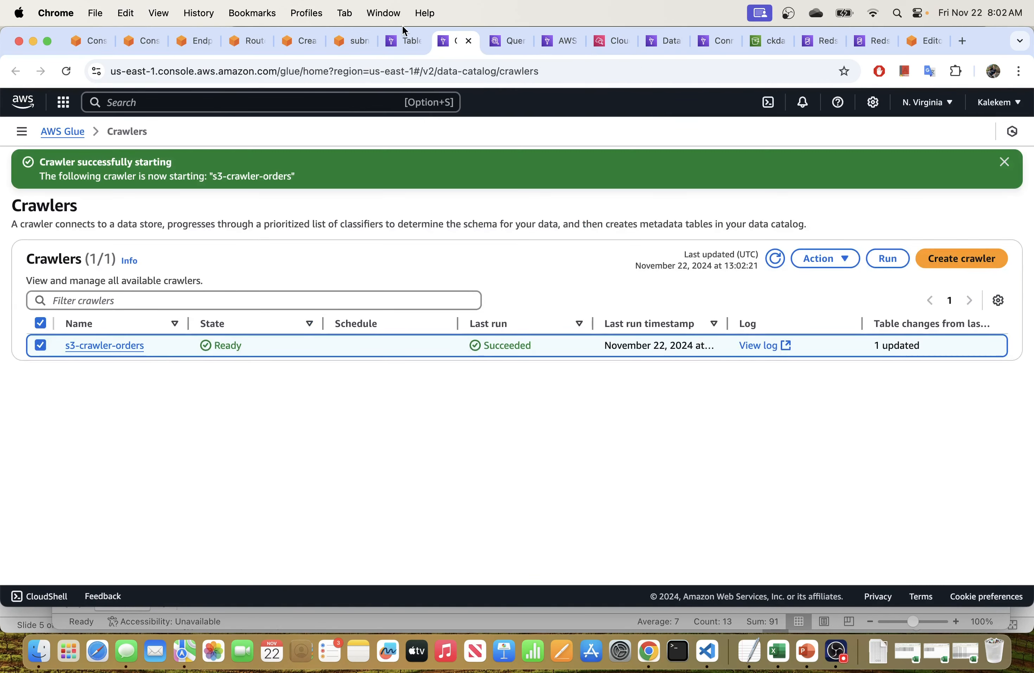
- Open Glue's Visual ETL page from the Data Catalog tables page in a new browser tab and open the etl-s3-redshift job
{"action": "left_click", "coordinate": [403, 40]}
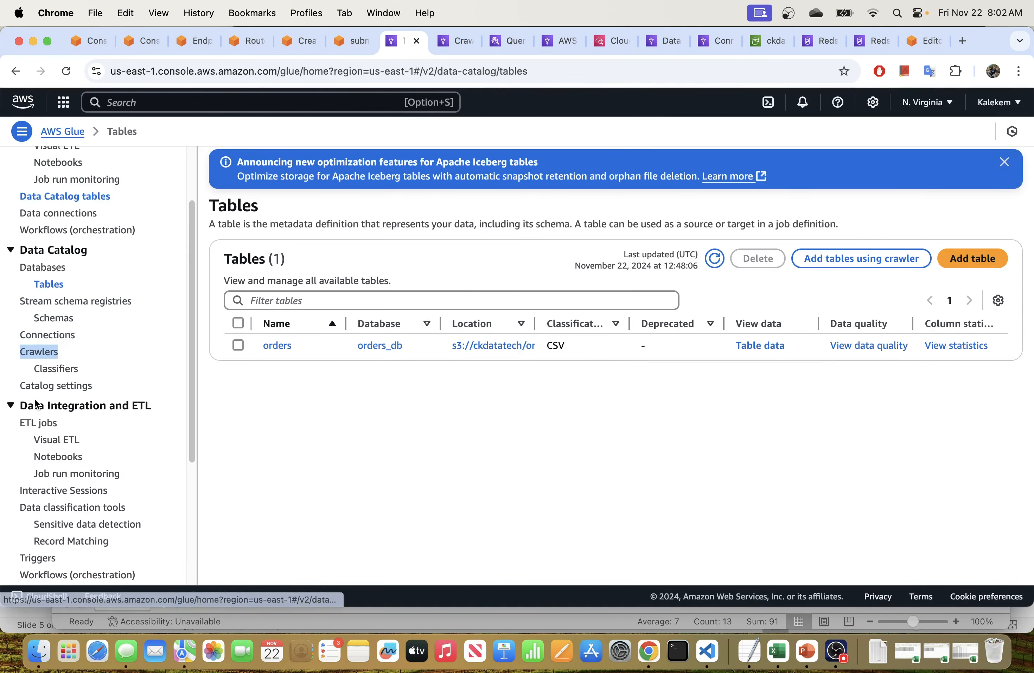
{"action": "right_click", "coordinate": [56, 444]}
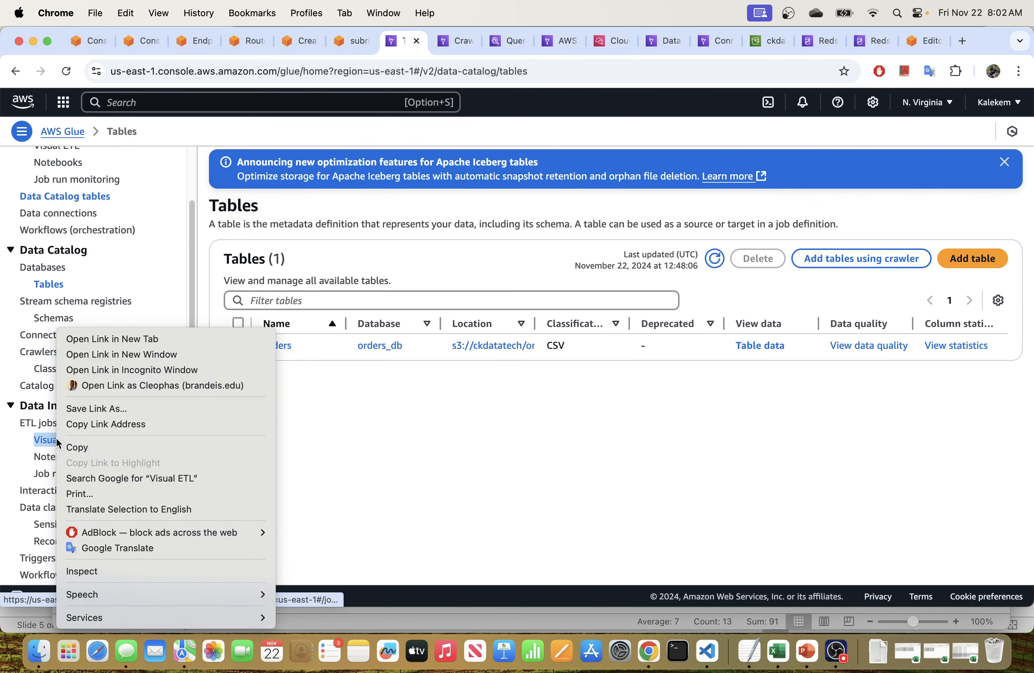
{"action": "left_click", "coordinate": [116, 340]}
{"action": "left_click", "coordinate": [430, 41]}
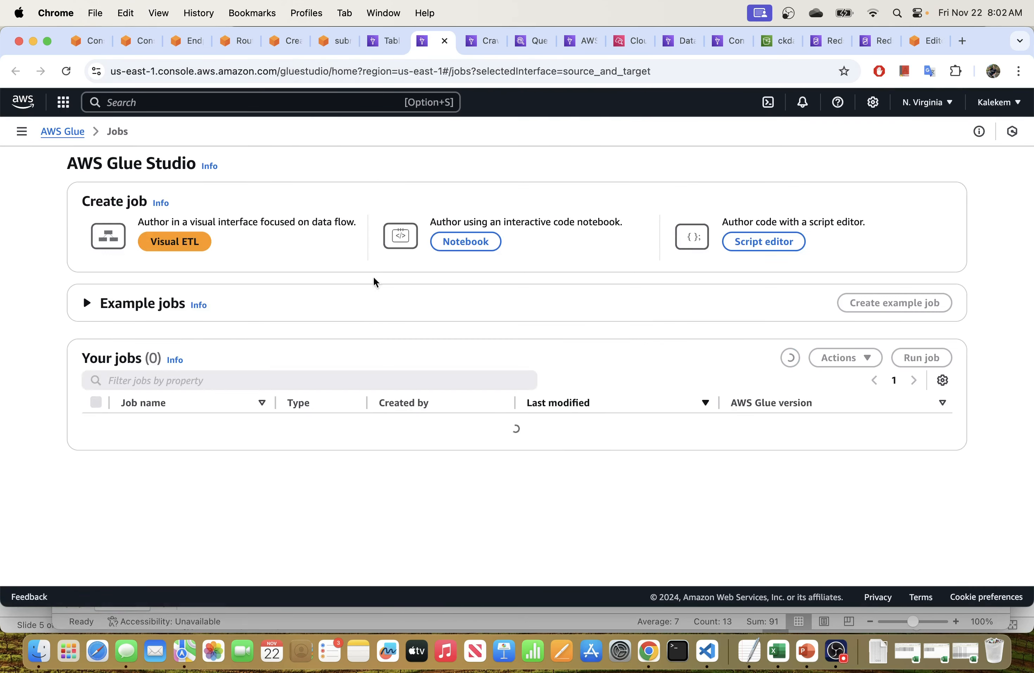
{"action": "left_click", "coordinate": [148, 424]}
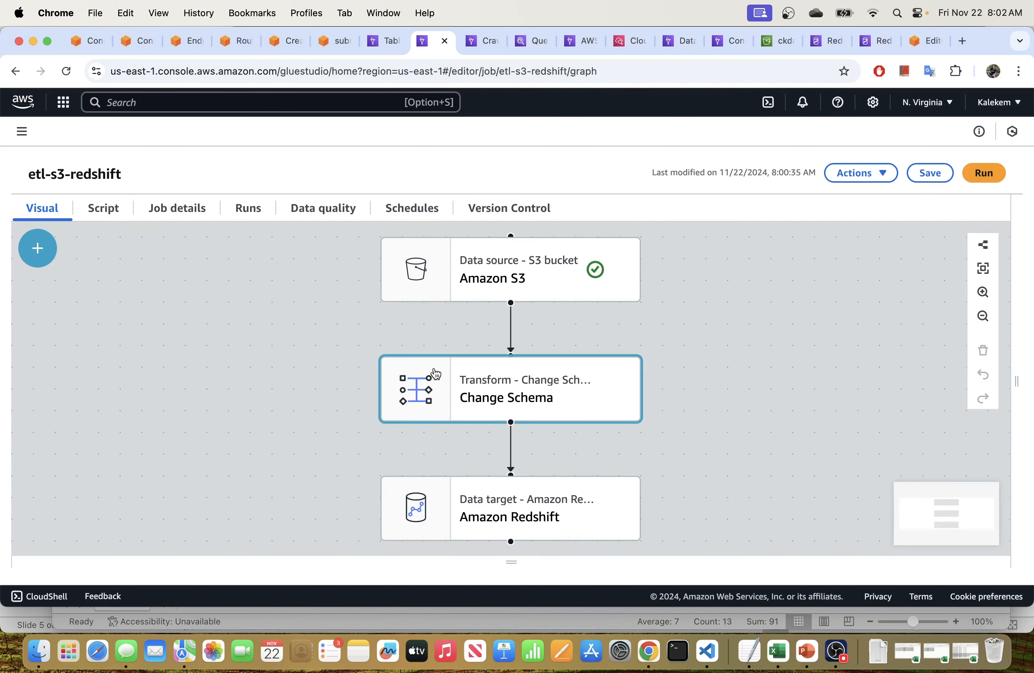
- Open the Change Schema transform's properties in the etl-s3-redshift graph and enlarge the graph area above the data preview
{"action": "left_click", "coordinate": [519, 288]}
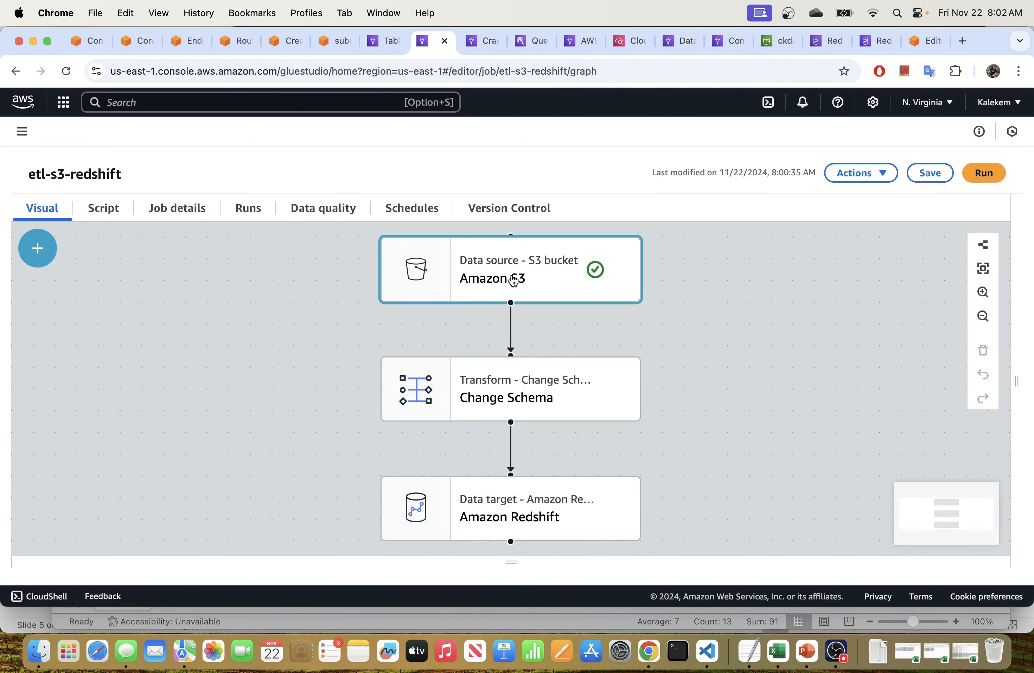
{"action": "left_click", "coordinate": [526, 407]}
{"action": "left_click", "coordinate": [532, 395]}
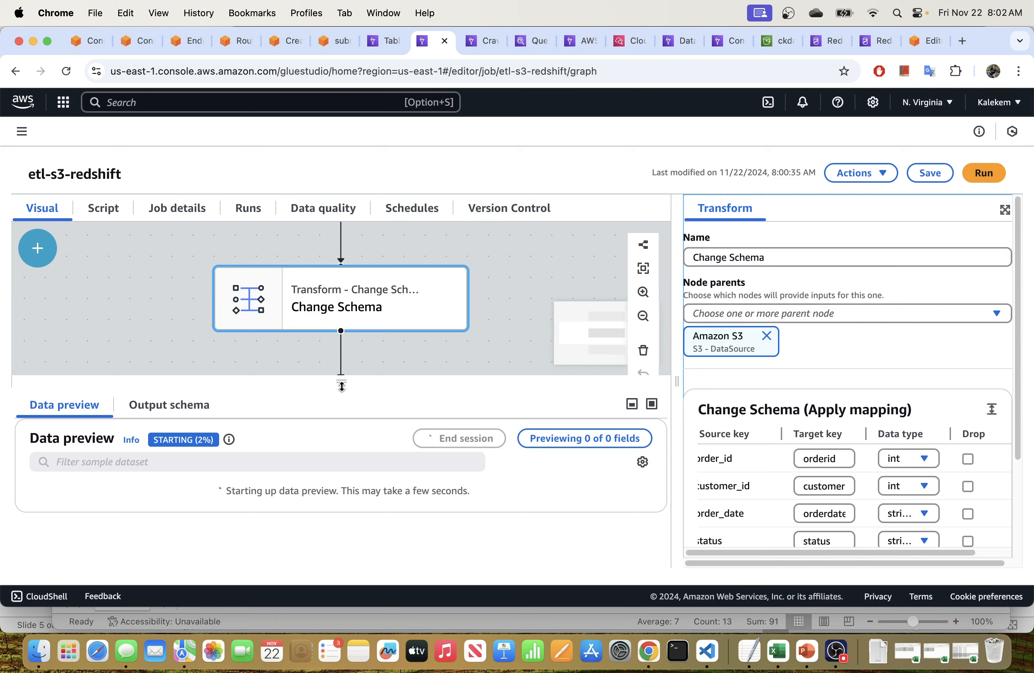
{"action": "left_click_drag", "start_coordinate": [342, 385], "coordinate": [341, 464]}
- Select the Amazon Redshift target node and review the keys and data types in its output schema
{"action": "left_click", "coordinate": [306, 423]}
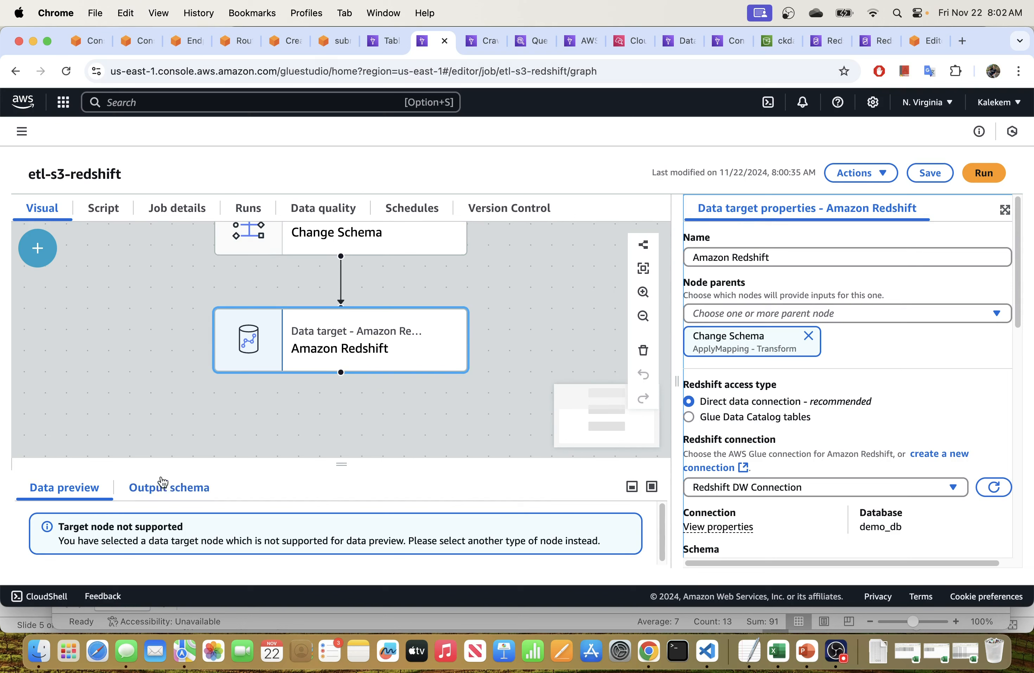
{"action": "left_click", "coordinate": [164, 484]}
{"action": "left_click_drag", "start_coordinate": [342, 466], "coordinate": [342, 368]}
{"action": "scroll", "coordinate": [90, 503], "scroll_direction": "down", "scroll_amount": 1}
{"action": "scroll", "coordinate": [91, 500], "scroll_direction": "down", "scroll_amount": 2}
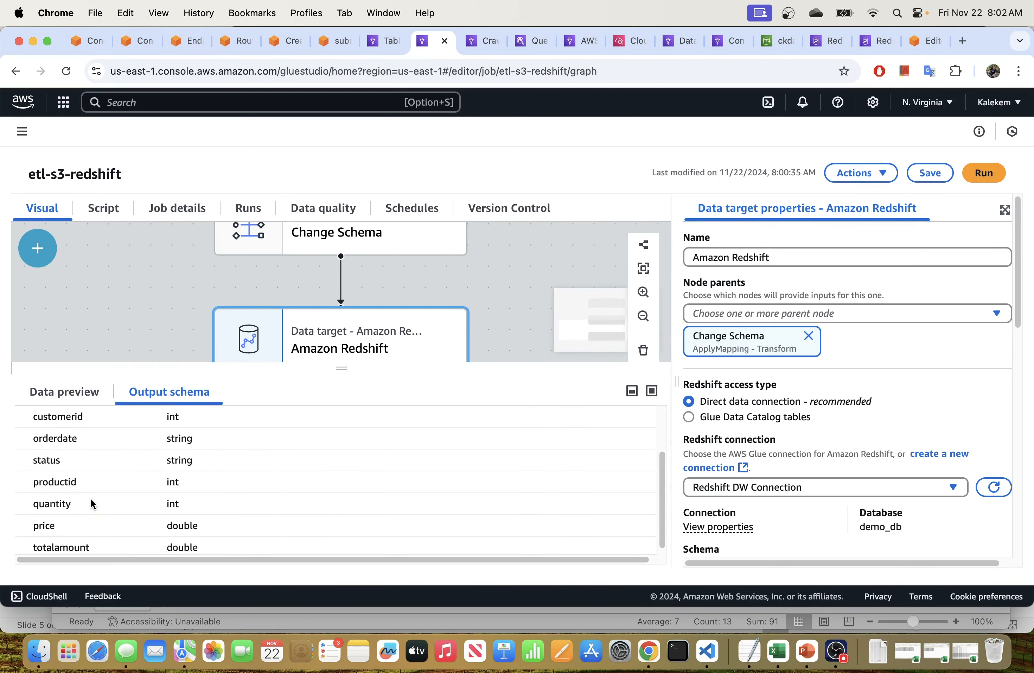
{"action": "scroll", "coordinate": [91, 497], "scroll_direction": "up", "scroll_amount": 1}
{"action": "scroll", "coordinate": [91, 496], "scroll_direction": "up", "scroll_amount": 2}
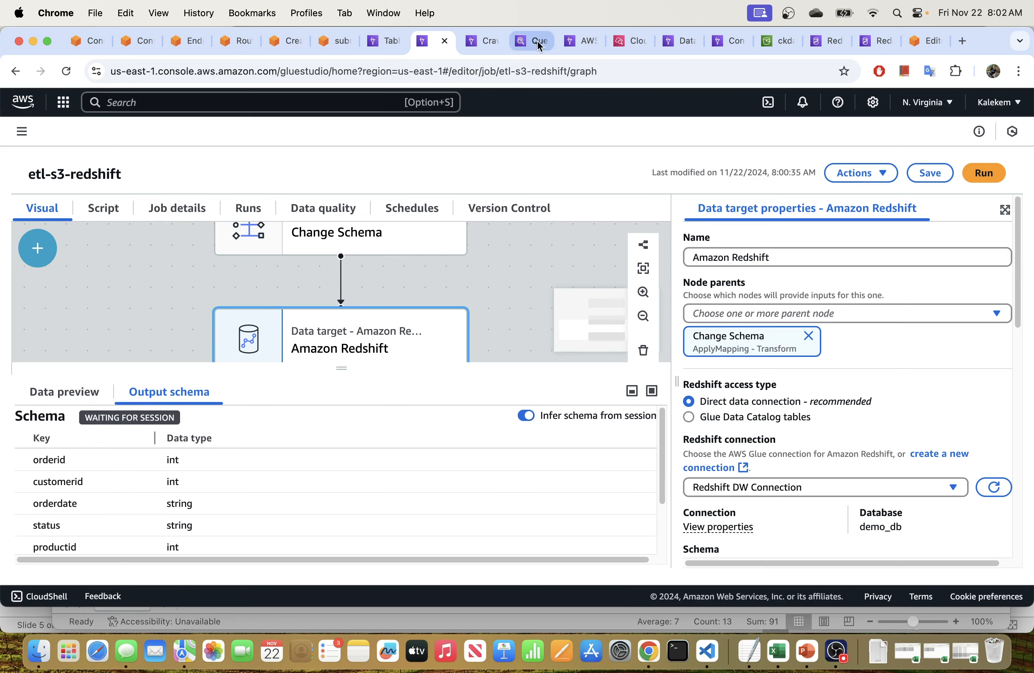
- Return to the CloudWatch Live Tail session and read through to the latest log events of the job run
{"action": "left_click", "coordinate": [629, 40]}
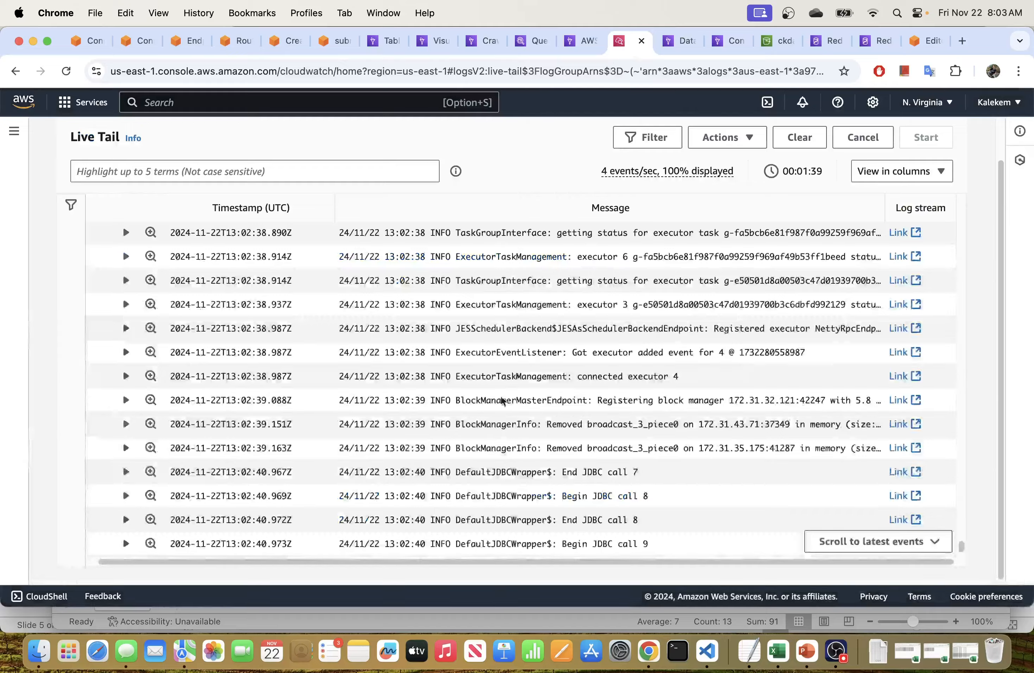
{"action": "scroll", "coordinate": [515, 380], "scroll_direction": "up", "scroll_amount": 5}
{"action": "scroll", "coordinate": [515, 380], "scroll_direction": "down", "scroll_amount": 10}
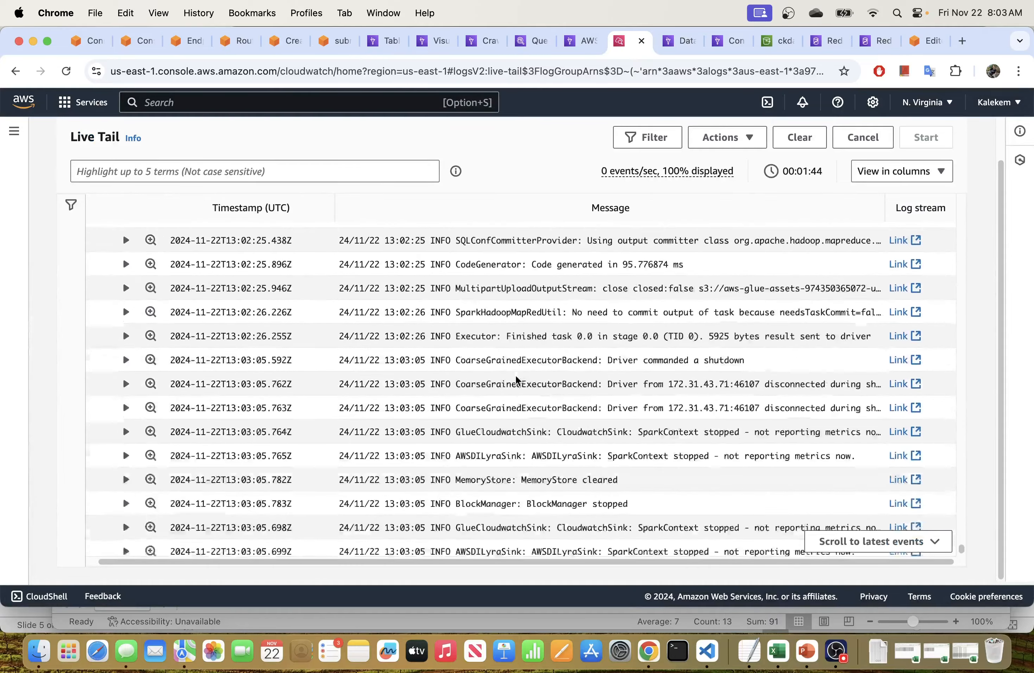
{"action": "scroll", "coordinate": [516, 377], "scroll_direction": "down", "scroll_amount": 15}
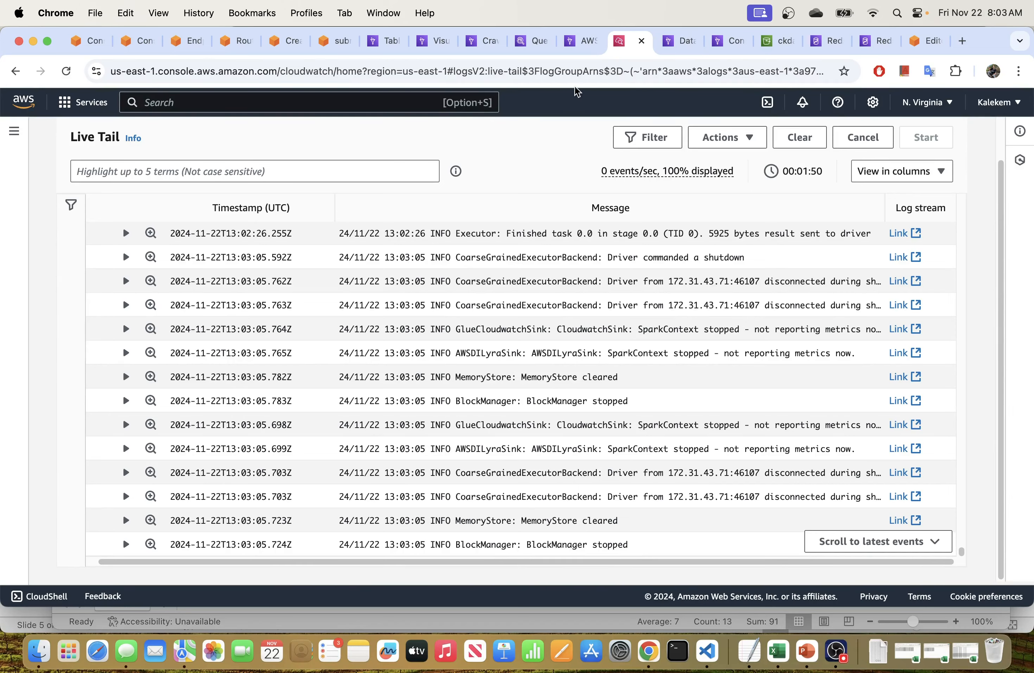
- Go back to the Glue job run details, refresh them and check the run status
{"action": "left_click", "coordinate": [585, 40]}
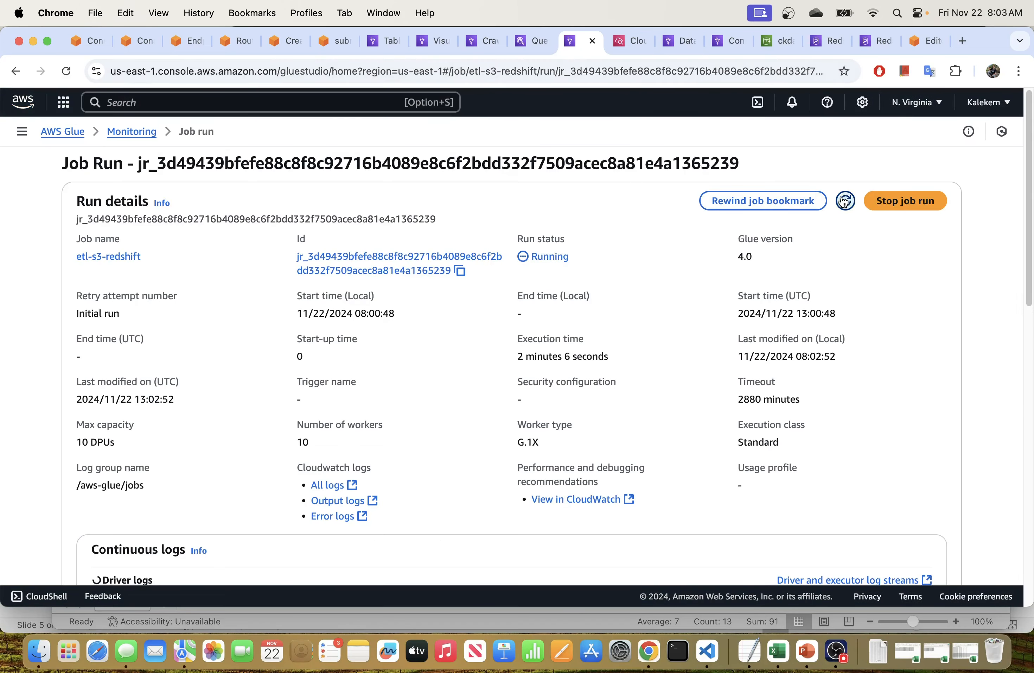
{"action": "left_click", "coordinate": [846, 201]}
{"action": "left_click_drag", "start_coordinate": [592, 262], "coordinate": [506, 270]}
{"action": "left_click", "coordinate": [625, 259]}
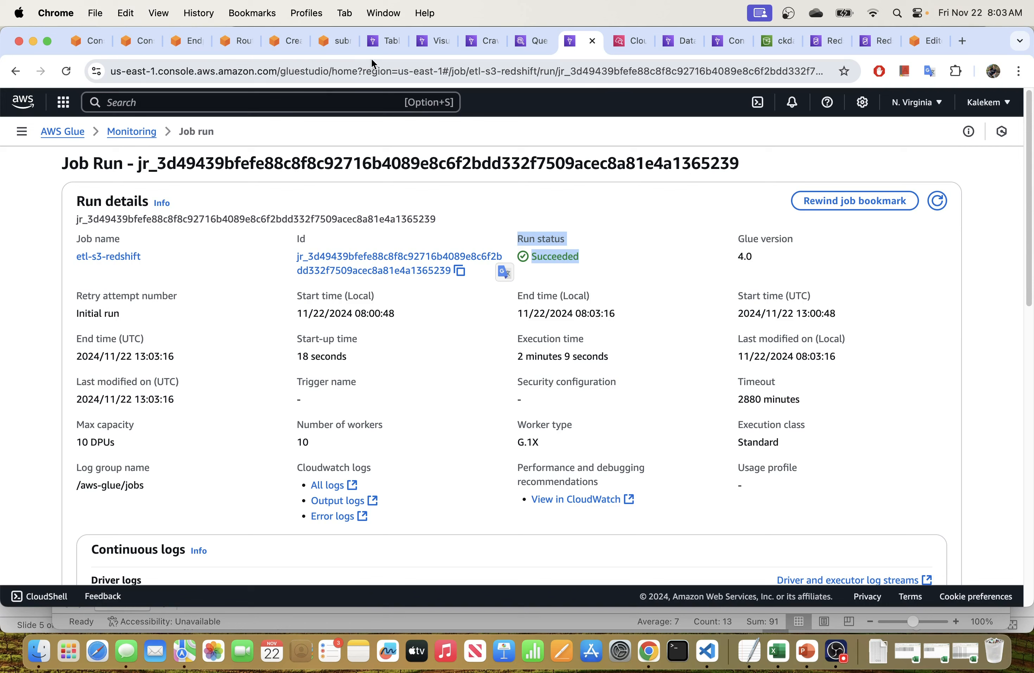
{"action": "left_click", "coordinate": [559, 218]}
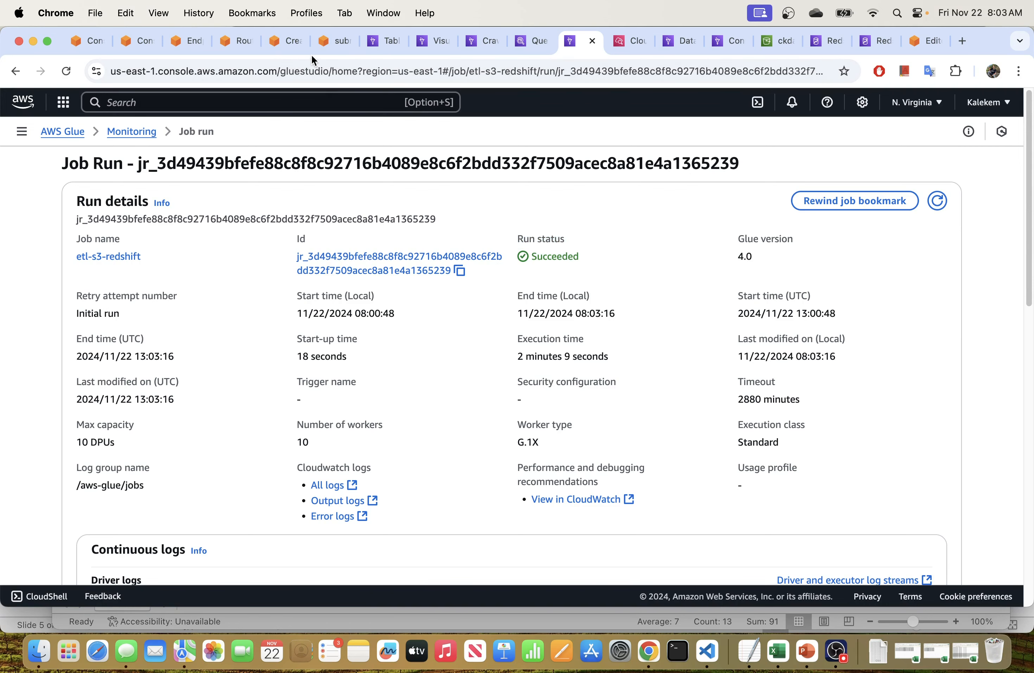
- Switch to Redshift query editor v2, refresh the resource tree, widen it and expand the tables in demo_db's public schema
{"action": "left_click", "coordinate": [925, 41]}
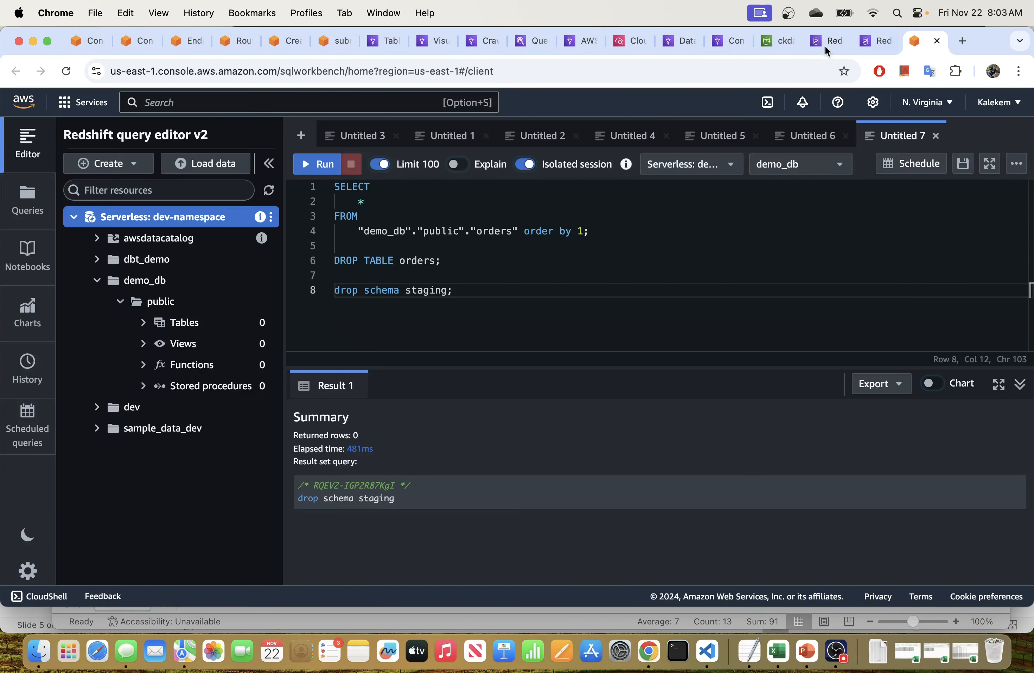
{"action": "left_click", "coordinate": [269, 190]}
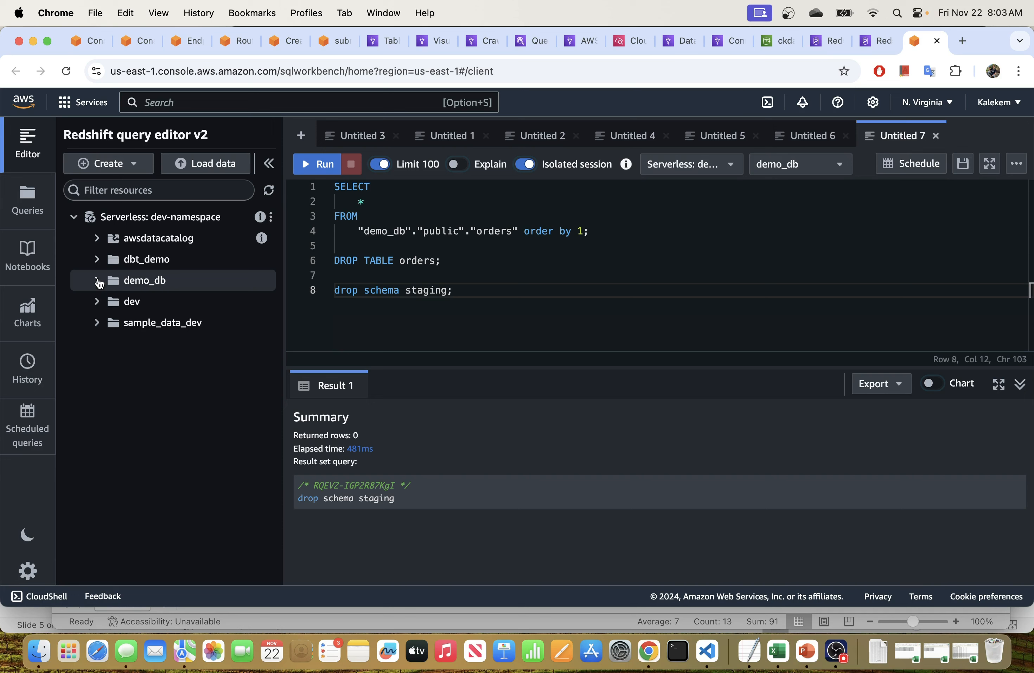
{"action": "left_click", "coordinate": [97, 282]}
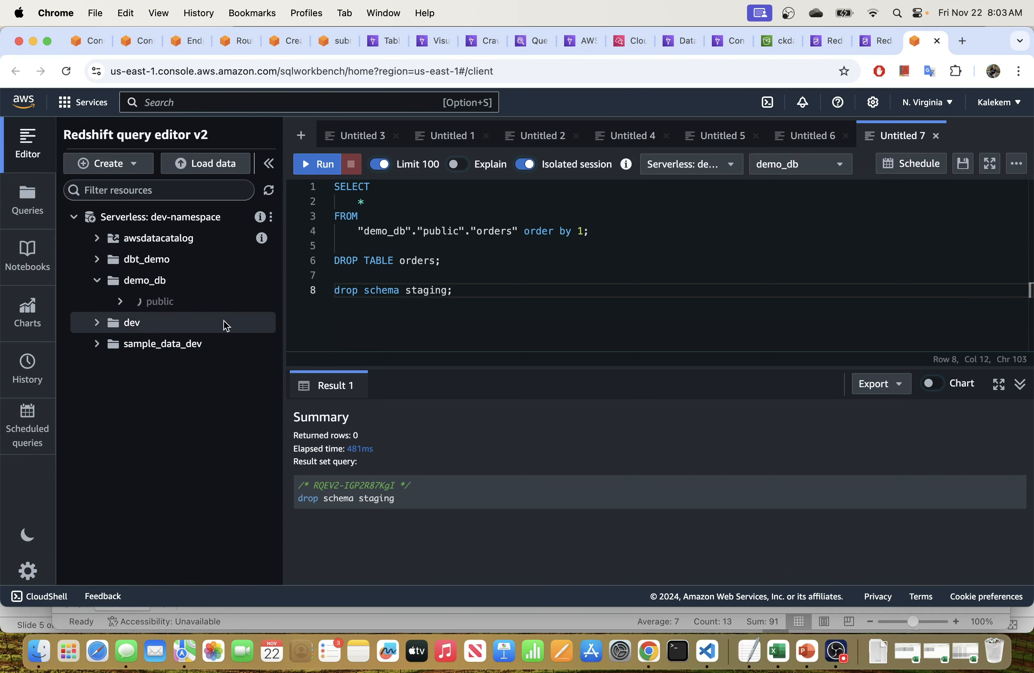
{"action": "left_click_drag", "start_coordinate": [284, 321], "coordinate": [323, 322]}
{"action": "left_click", "coordinate": [145, 324]}
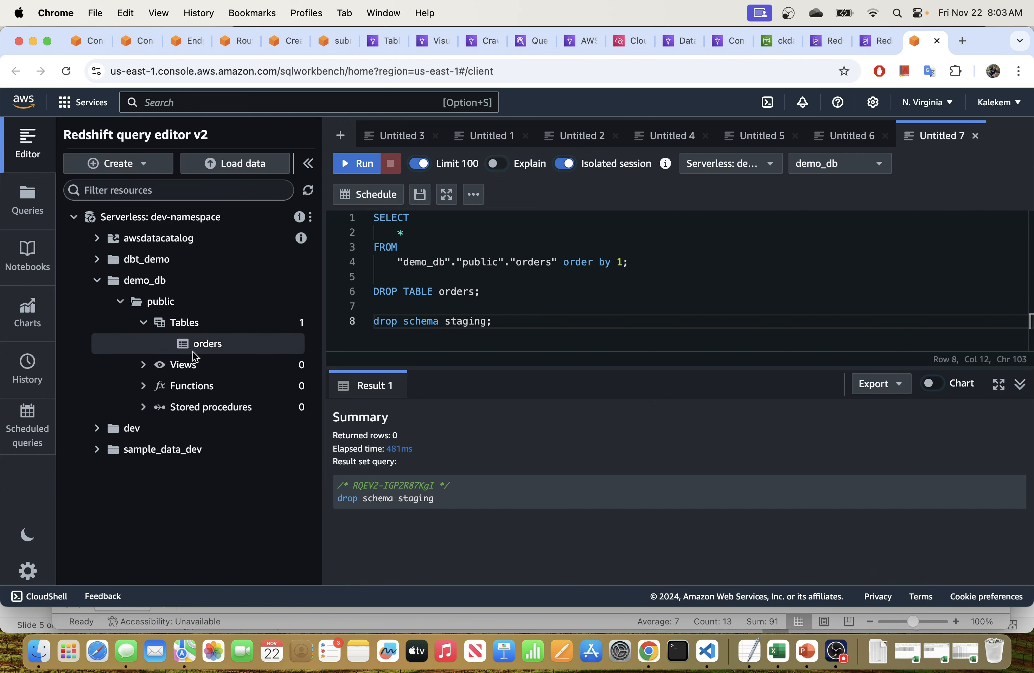
- Open the orders table's definition with enough width for its columns and review all its fields and data types
{"action": "left_click", "coordinate": [240, 352]}
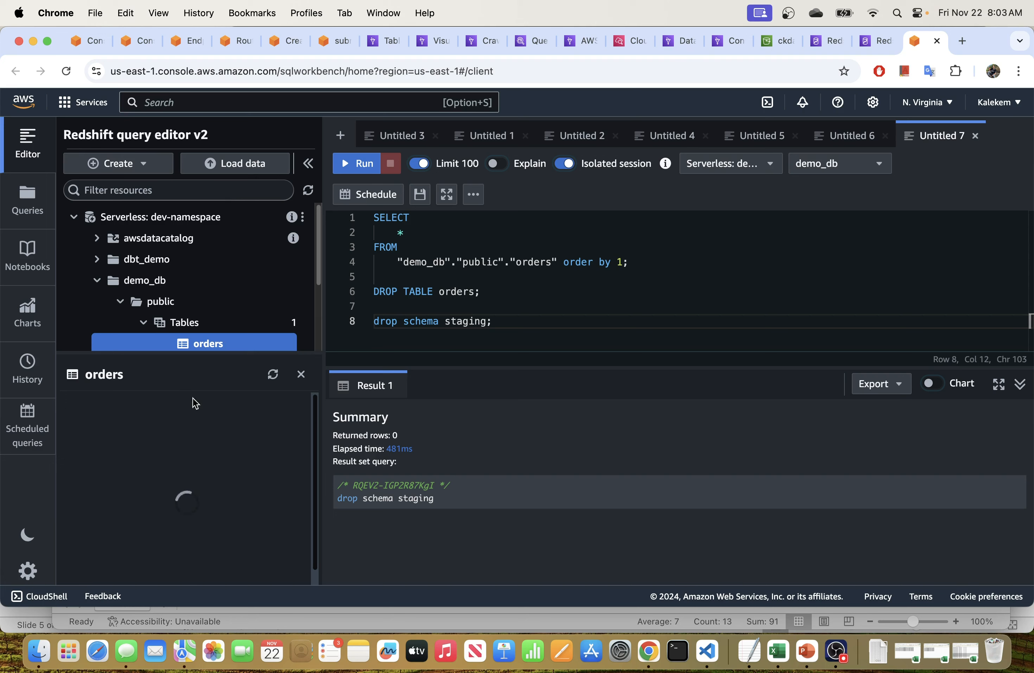
{"action": "left_click_drag", "start_coordinate": [324, 418], "coordinate": [371, 419]}
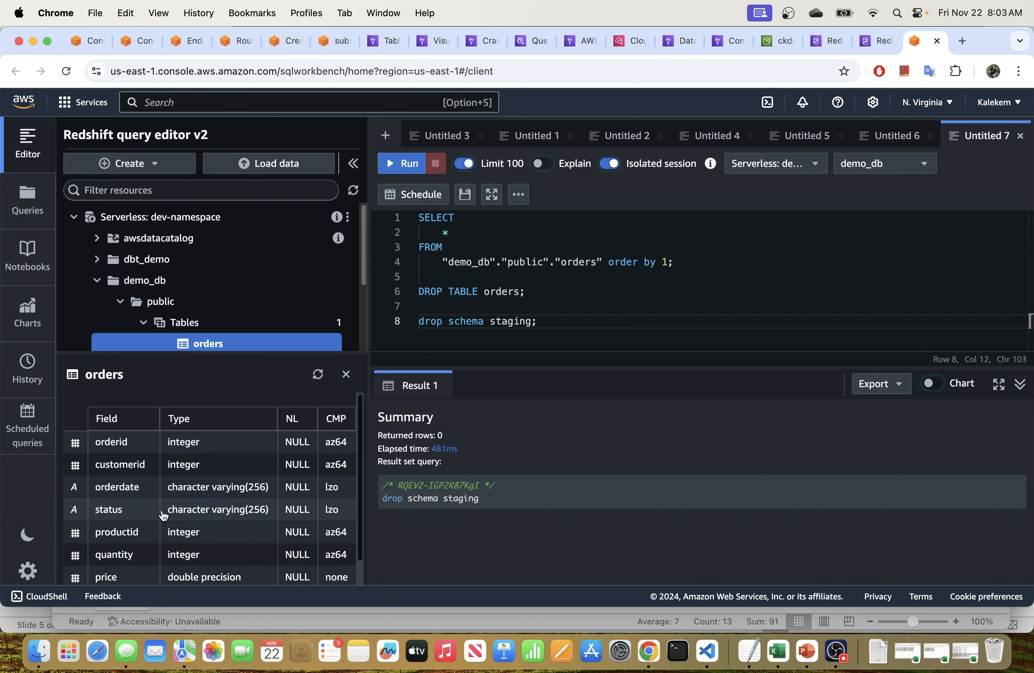
{"action": "scroll", "coordinate": [183, 518], "scroll_direction": "down", "scroll_amount": 1}
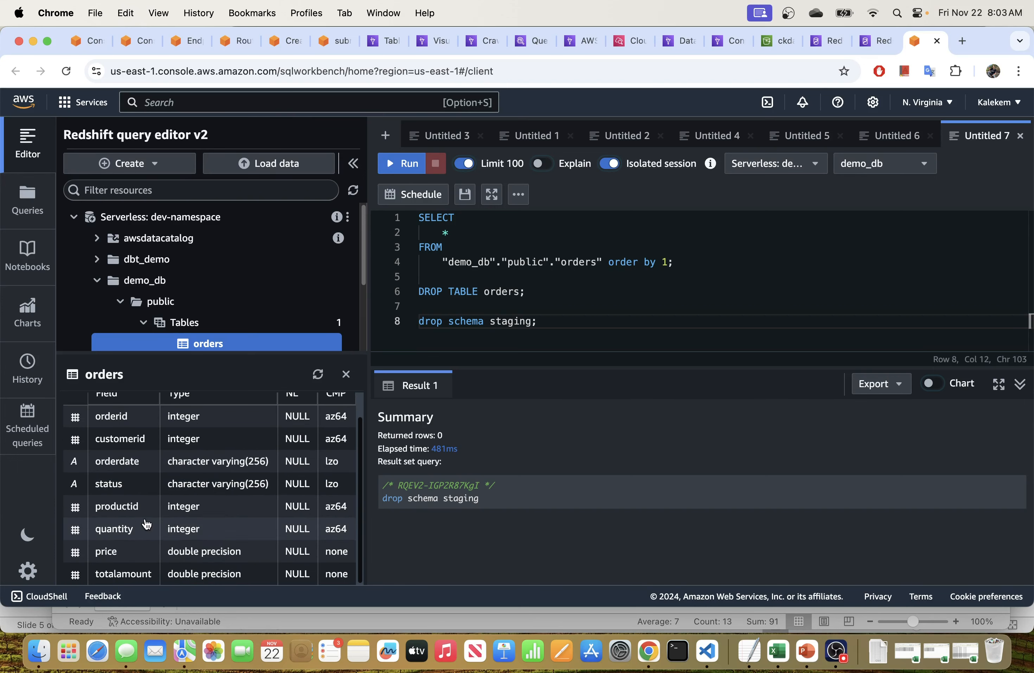
{"action": "left_click", "coordinate": [346, 374]}
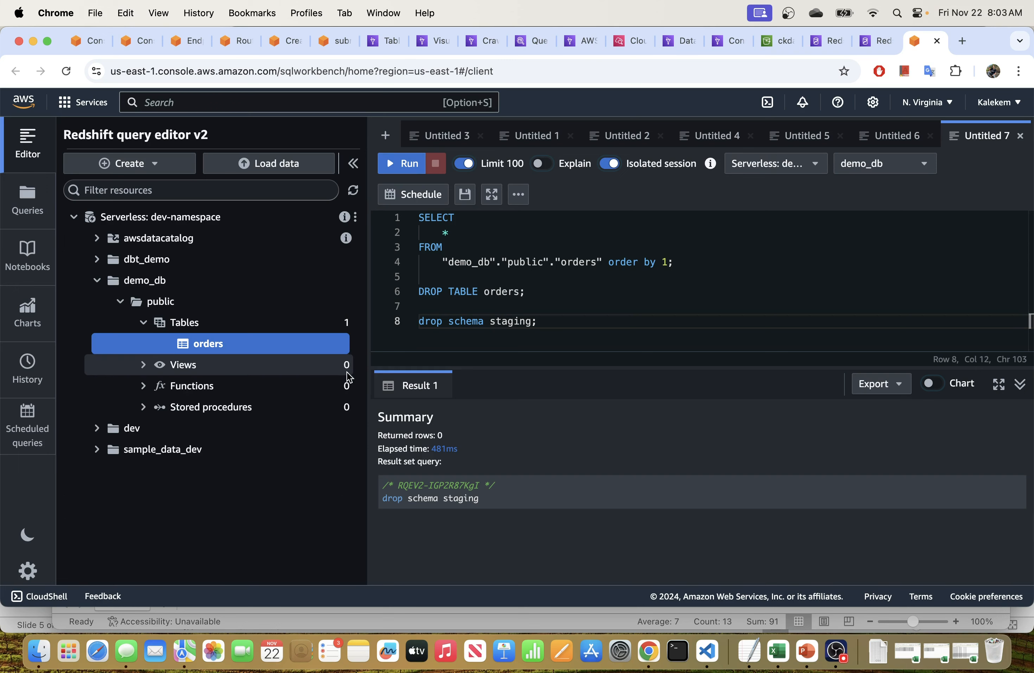
{"action": "left_click", "coordinate": [219, 347]}
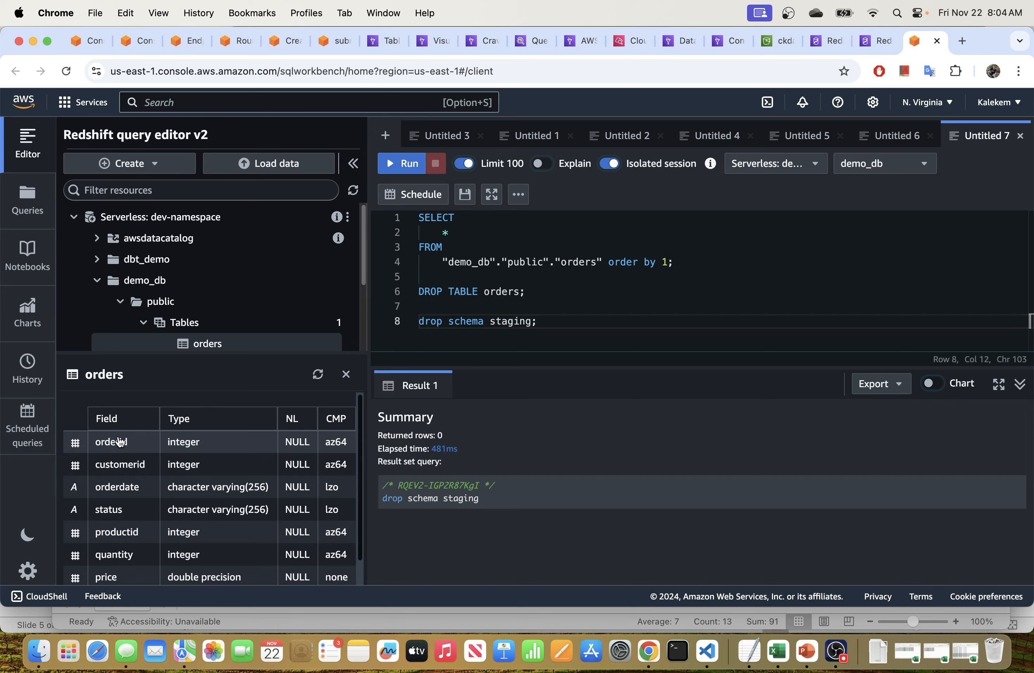
{"action": "scroll", "coordinate": [124, 513], "scroll_direction": "down", "scroll_amount": 2}
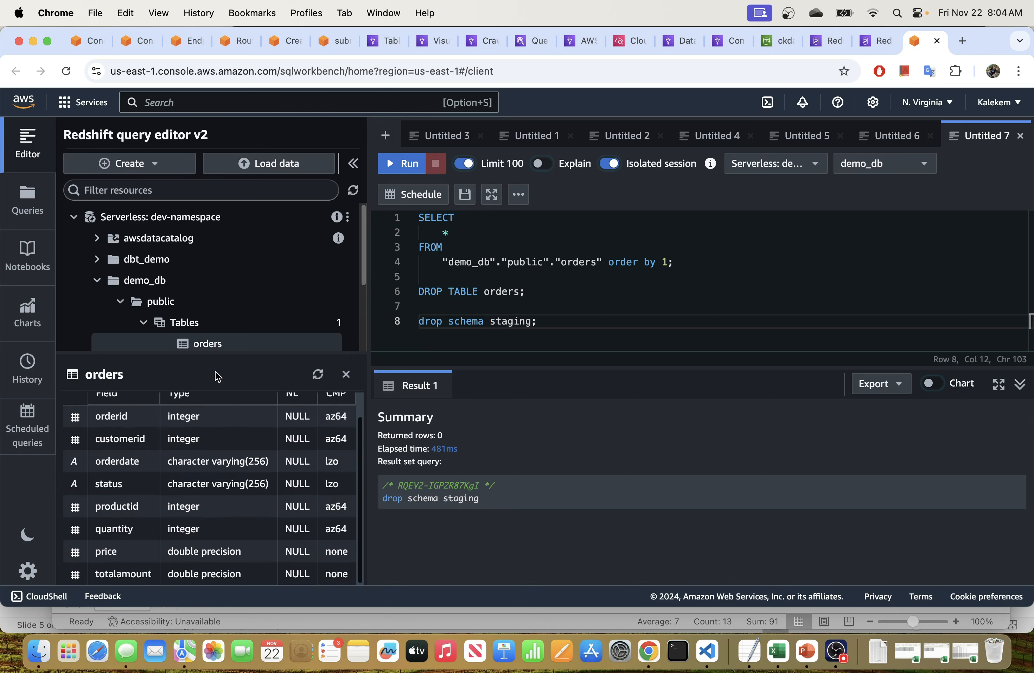
- Run only the SELECT query on demo_db.public.orders ordered by 1, shrinking the surrounding panes to give the results more room
{"action": "left_click_drag", "start_coordinate": [181, 352], "coordinate": [170, 453]}
{"action": "left_click_drag", "start_coordinate": [369, 297], "coordinate": [289, 288]}
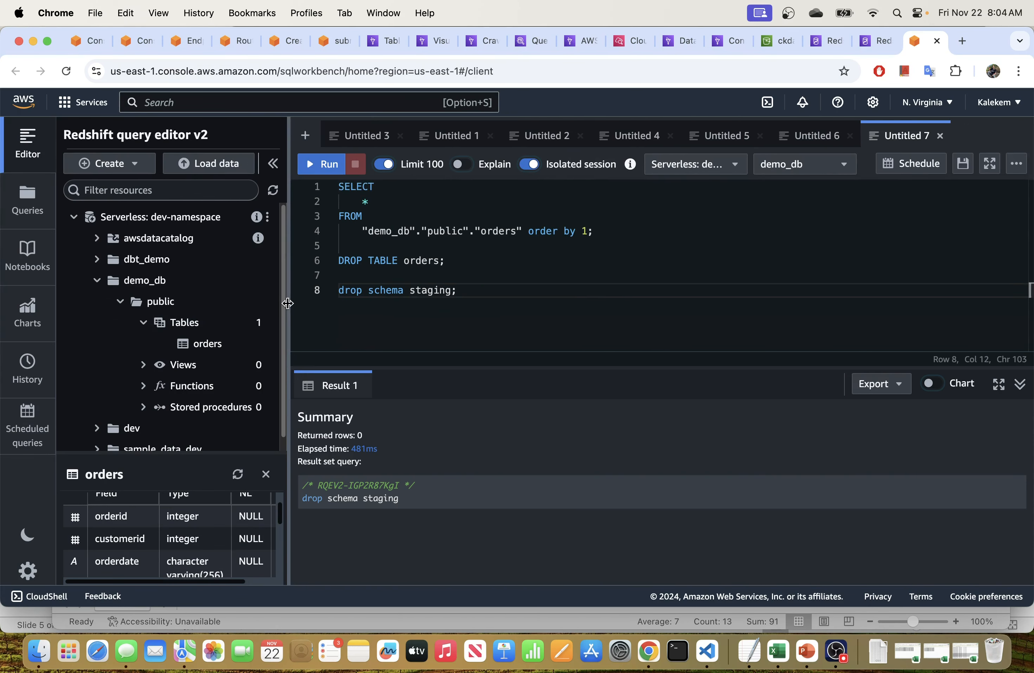
{"action": "left_click_drag", "start_coordinate": [601, 230], "coordinate": [326, 184]}
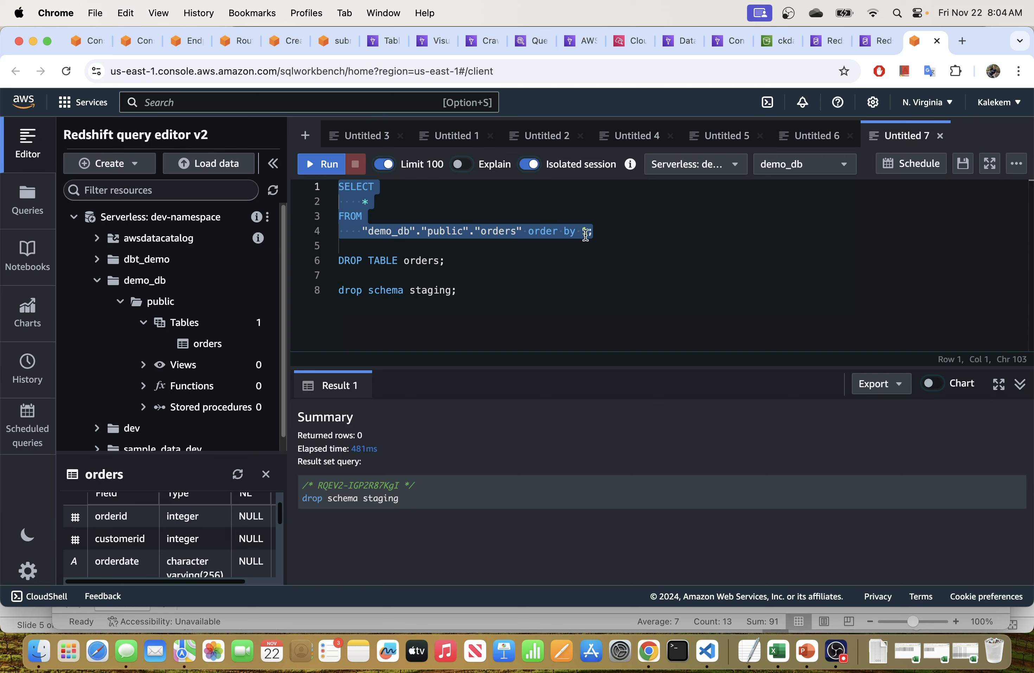
{"action": "left_click", "coordinate": [323, 164]}
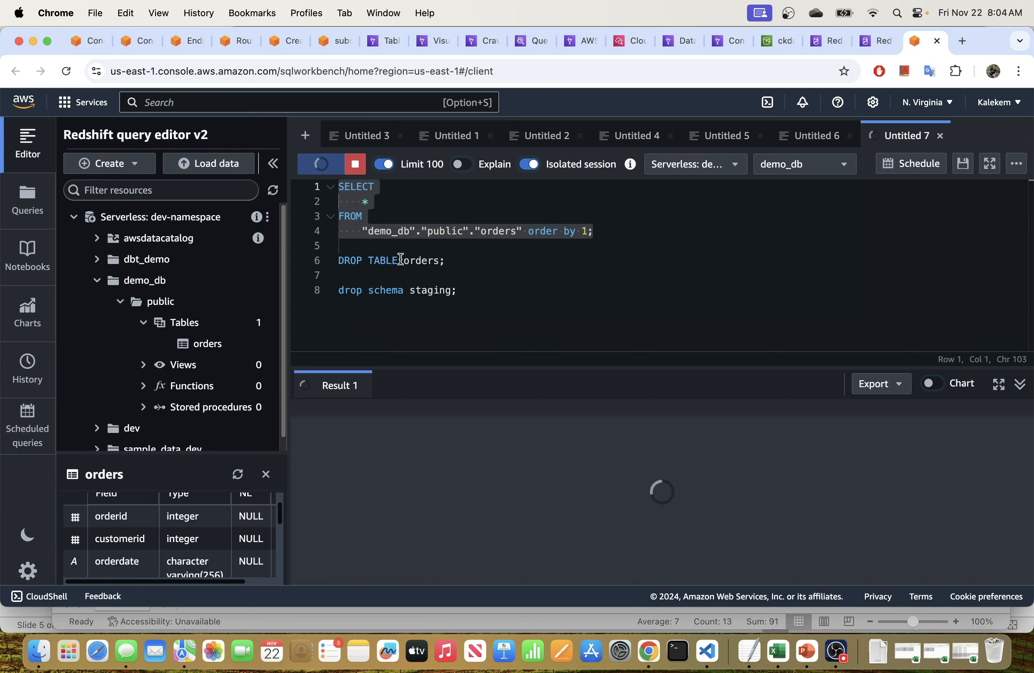
{"action": "left_click_drag", "start_coordinate": [465, 368], "coordinate": [437, 291]}
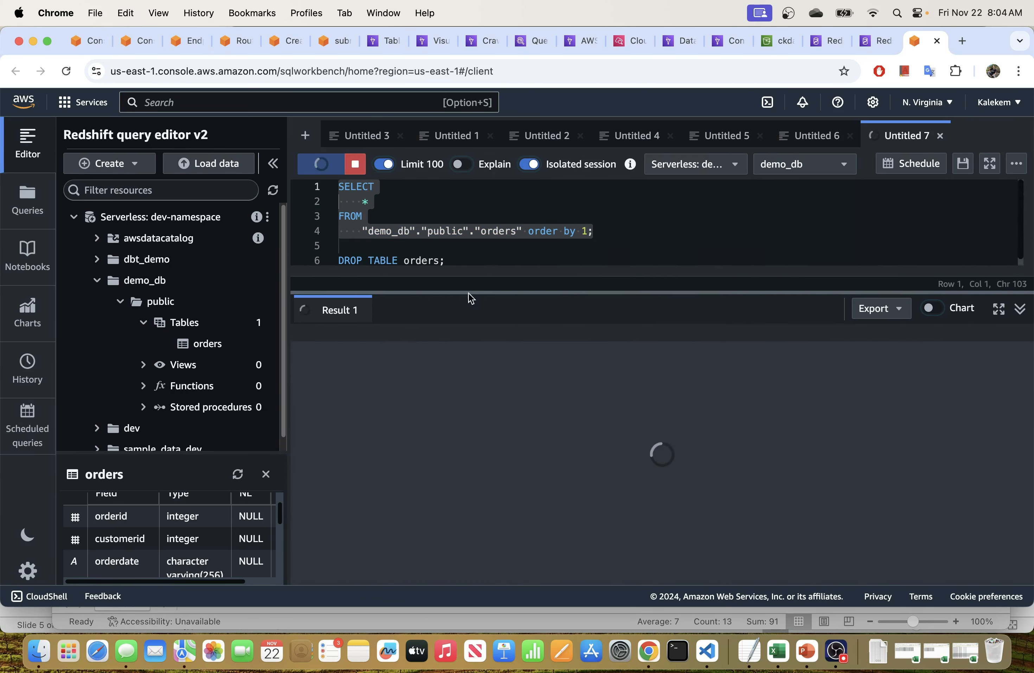
{"action": "left_click_drag", "start_coordinate": [288, 324], "coordinate": [218, 324]}
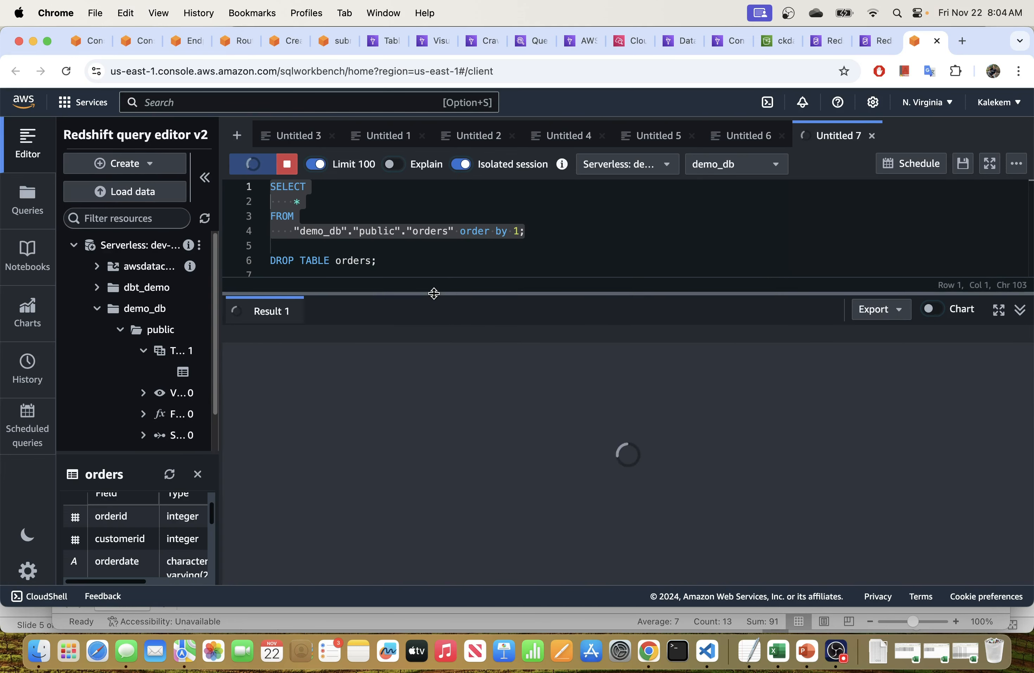
{"action": "left_click_drag", "start_coordinate": [432, 291], "coordinate": [432, 310]}
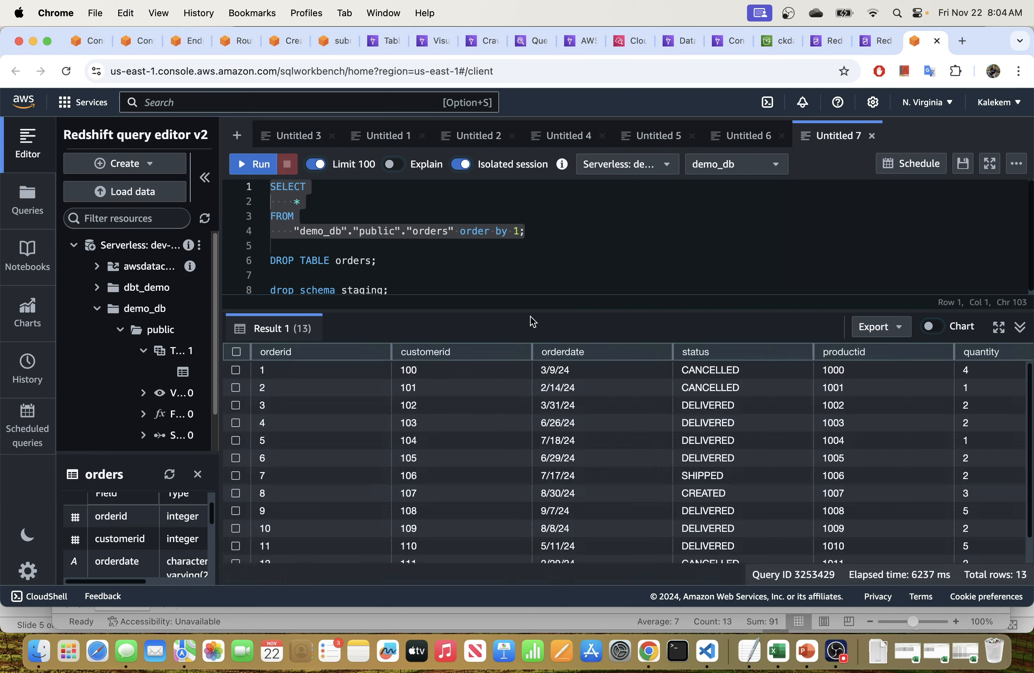
- Examine all rows and columns of the orders query result, from orderid through totalamount
{"action": "scroll", "coordinate": [459, 421], "scroll_direction": "down", "scroll_amount": 2}
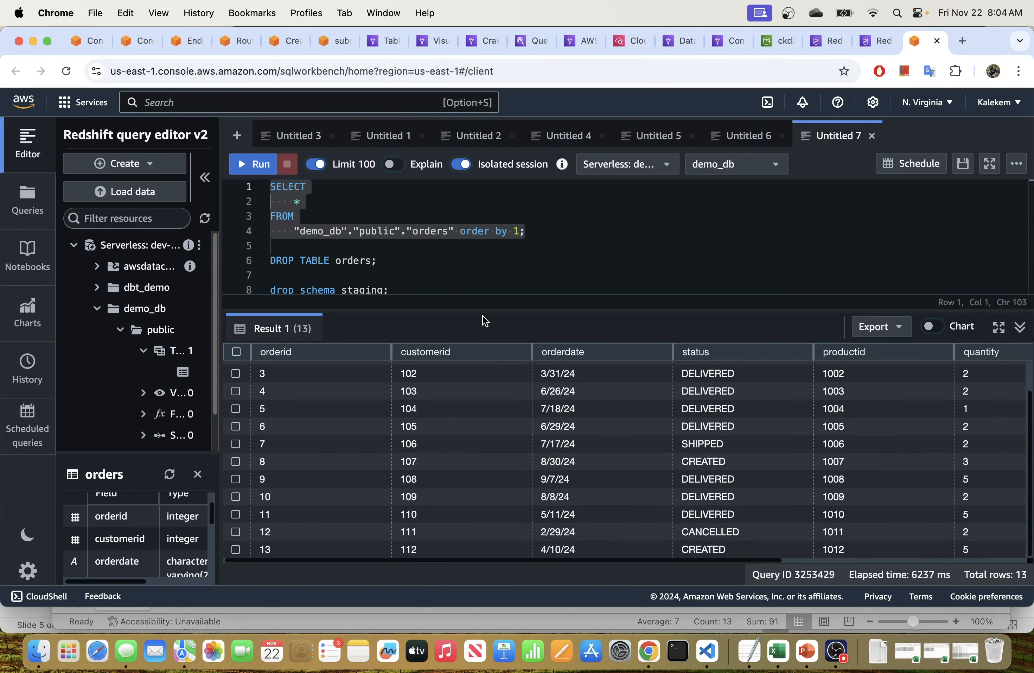
{"action": "left_click_drag", "start_coordinate": [516, 310], "coordinate": [512, 280]}
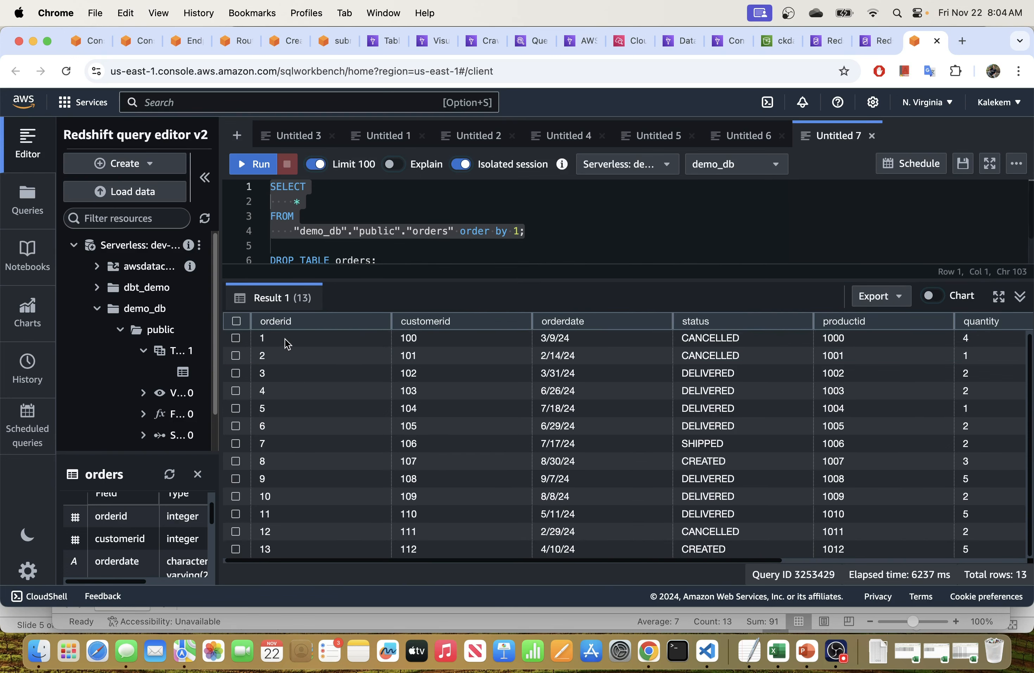
{"action": "scroll", "coordinate": [459, 341], "scroll_direction": "right", "scroll_amount": 10}
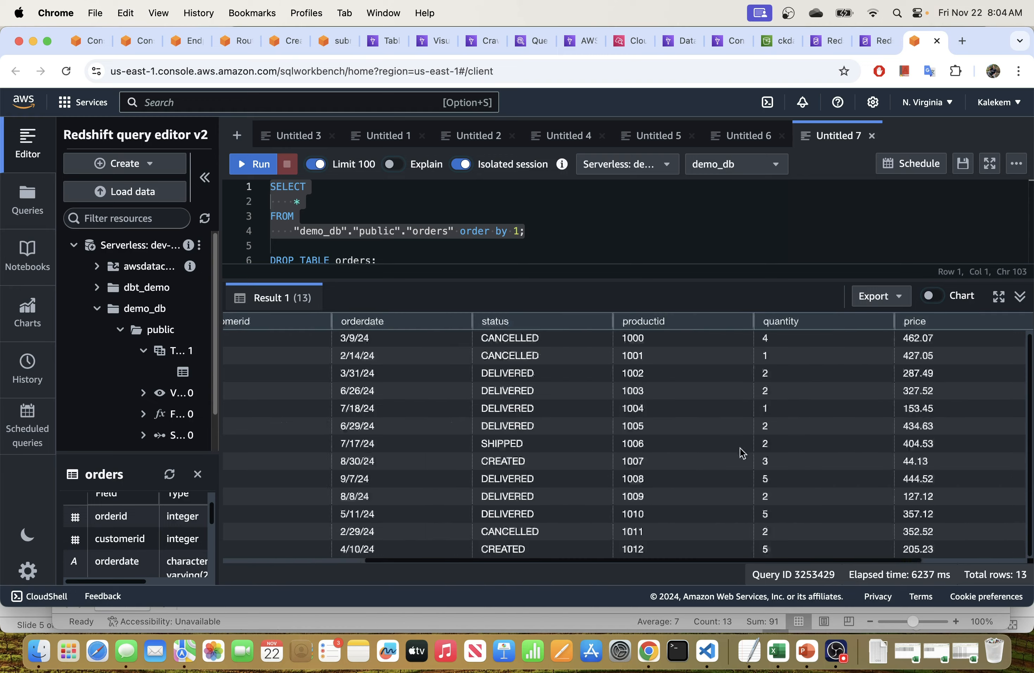
{"action": "scroll", "coordinate": [798, 463], "scroll_direction": "left", "scroll_amount": 10}
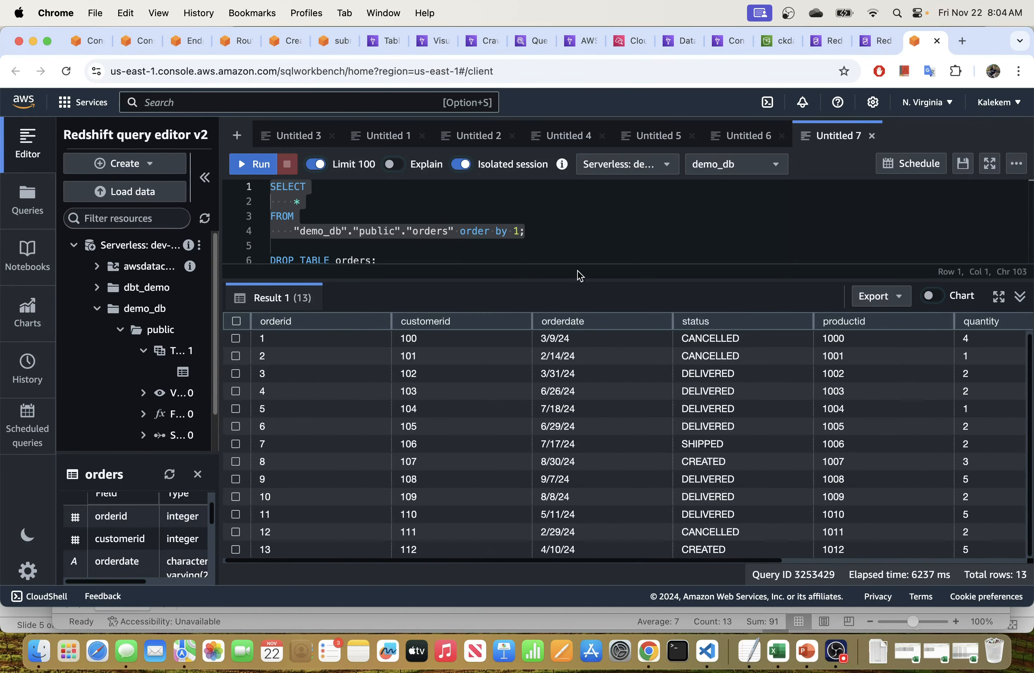
{"action": "left_click_drag", "start_coordinate": [572, 282], "coordinate": [607, 309]}
{"action": "scroll", "coordinate": [457, 411], "scroll_direction": "right", "scroll_amount": 5}
{"action": "scroll", "coordinate": [452, 424], "scroll_direction": "right", "scroll_amount": 5}
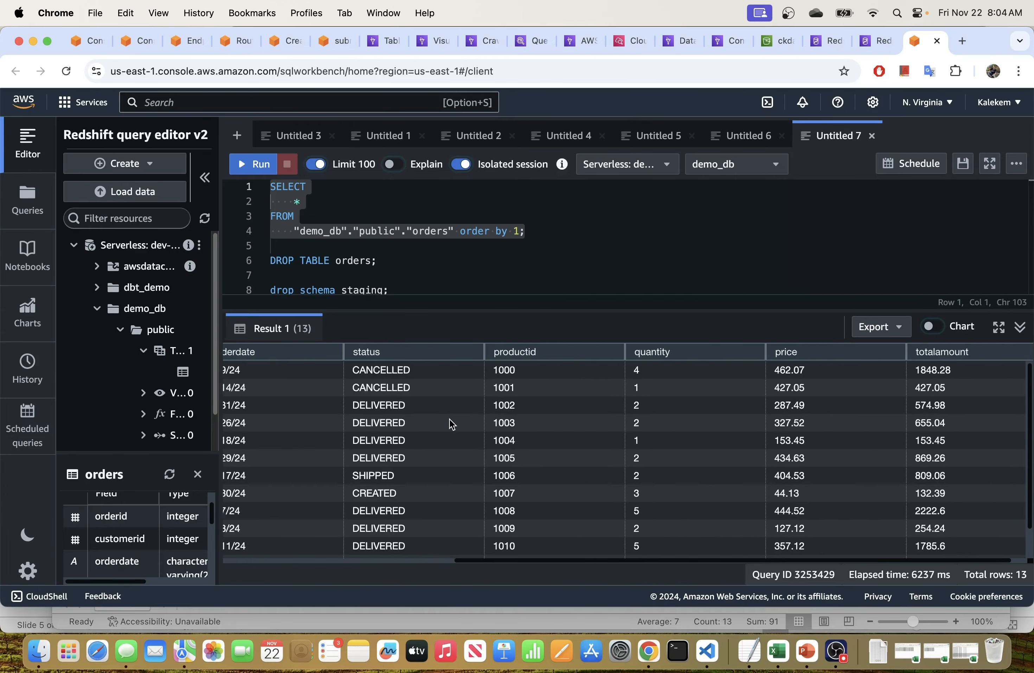
{"action": "scroll", "coordinate": [452, 423], "scroll_direction": "left", "scroll_amount": 10}
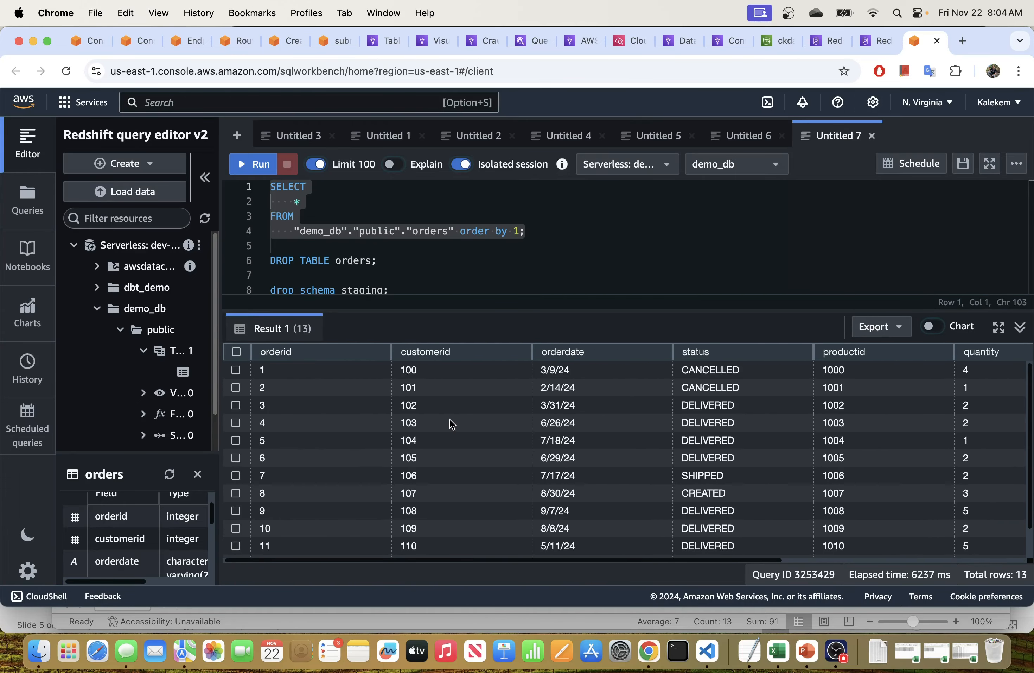
{"action": "scroll", "coordinate": [452, 431], "scroll_direction": "right", "scroll_amount": 8}
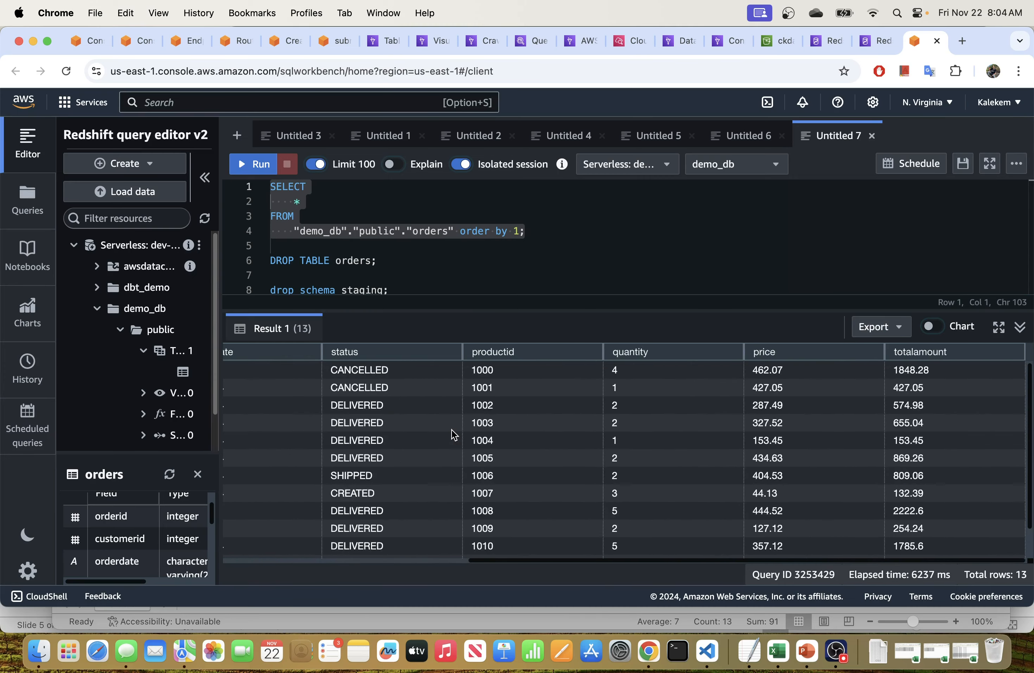
{"action": "scroll", "coordinate": [438, 427], "scroll_direction": "left", "scroll_amount": 10}
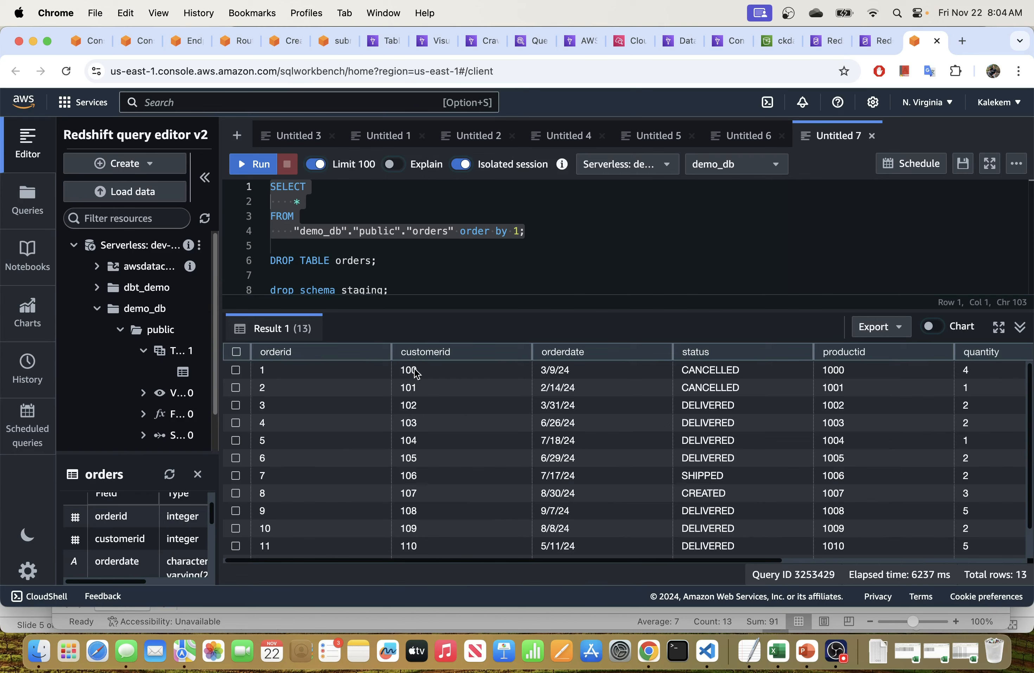
- Check the Redshift result's remaining columns through totalamount, and compare them with the source rows in the orders workbook in Excel
{"action": "scroll", "coordinate": [664, 393], "scroll_direction": "right", "scroll_amount": 8}
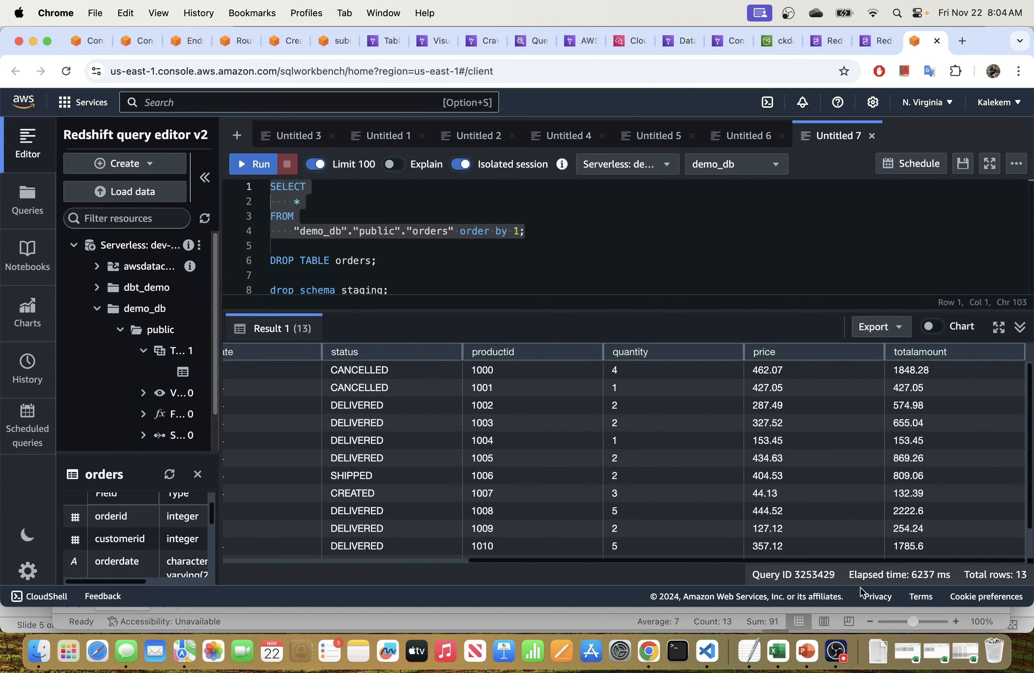
{"action": "right_click", "coordinate": [776, 645]}
{"action": "left_click", "coordinate": [803, 462]}
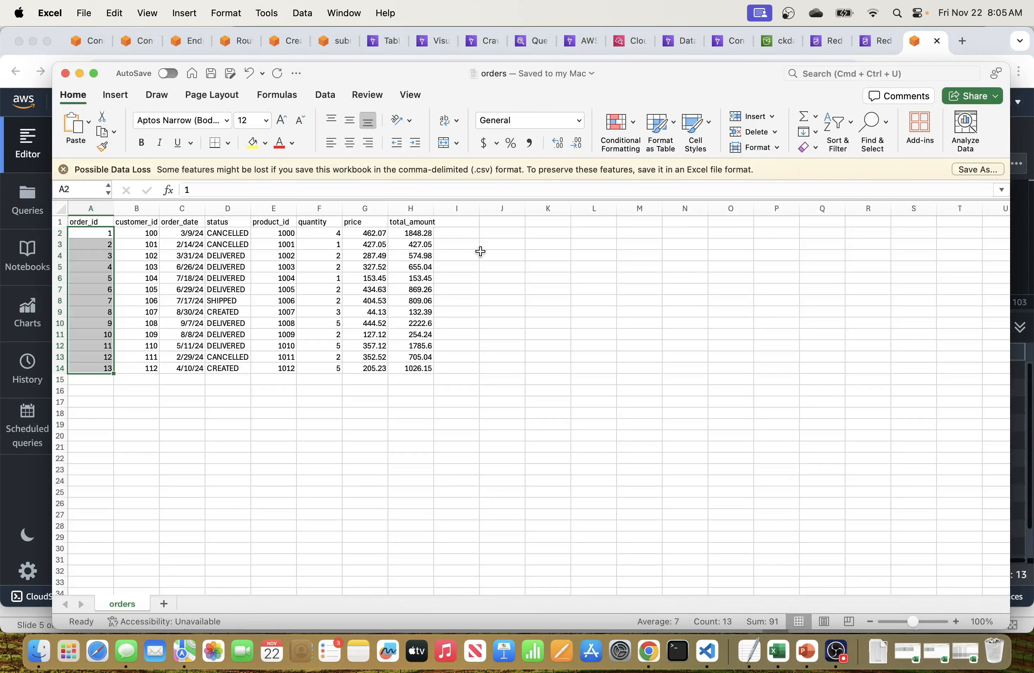
{"action": "left_click", "coordinate": [423, 235]}
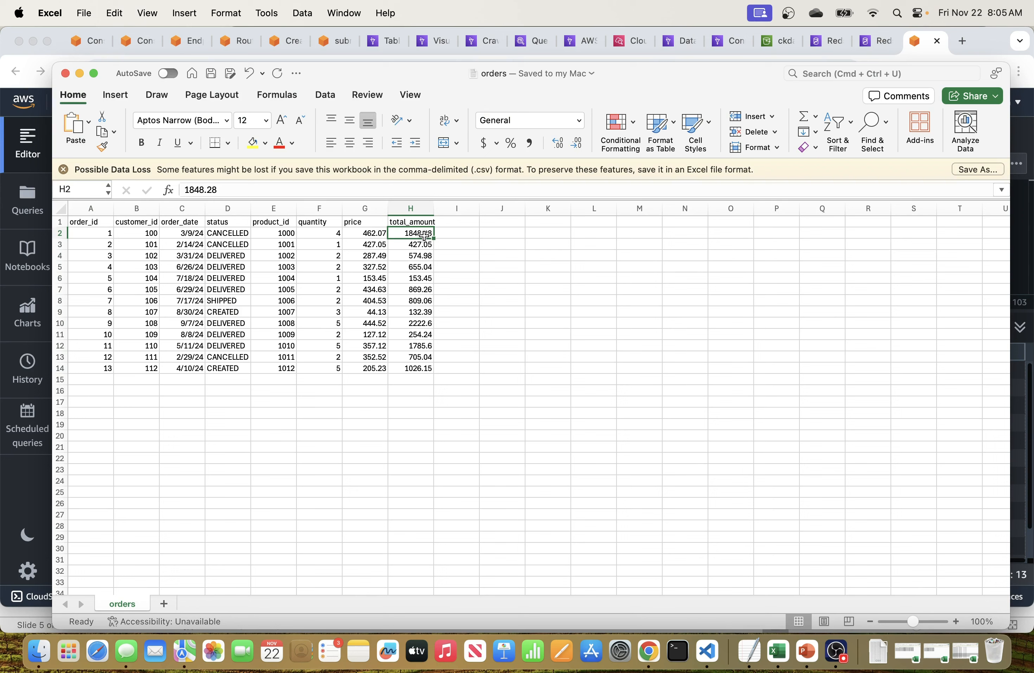
- Open the orders_2 workbook and copy all its order rows, A2:H12, without the header
{"action": "right_click", "coordinate": [778, 657]}
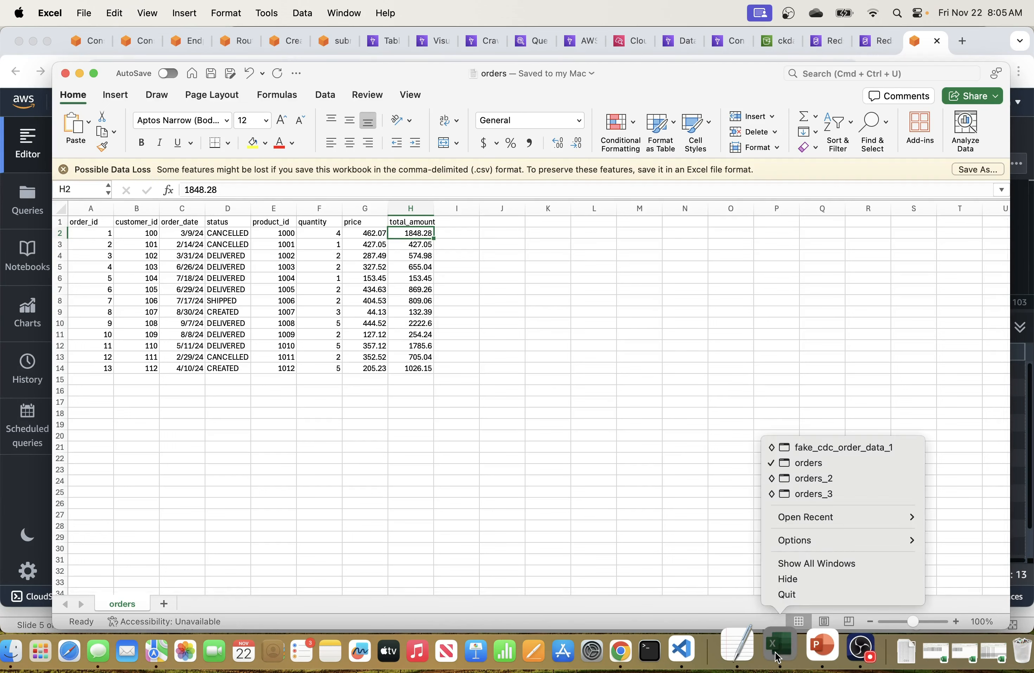
{"action": "left_click", "coordinate": [791, 484]}
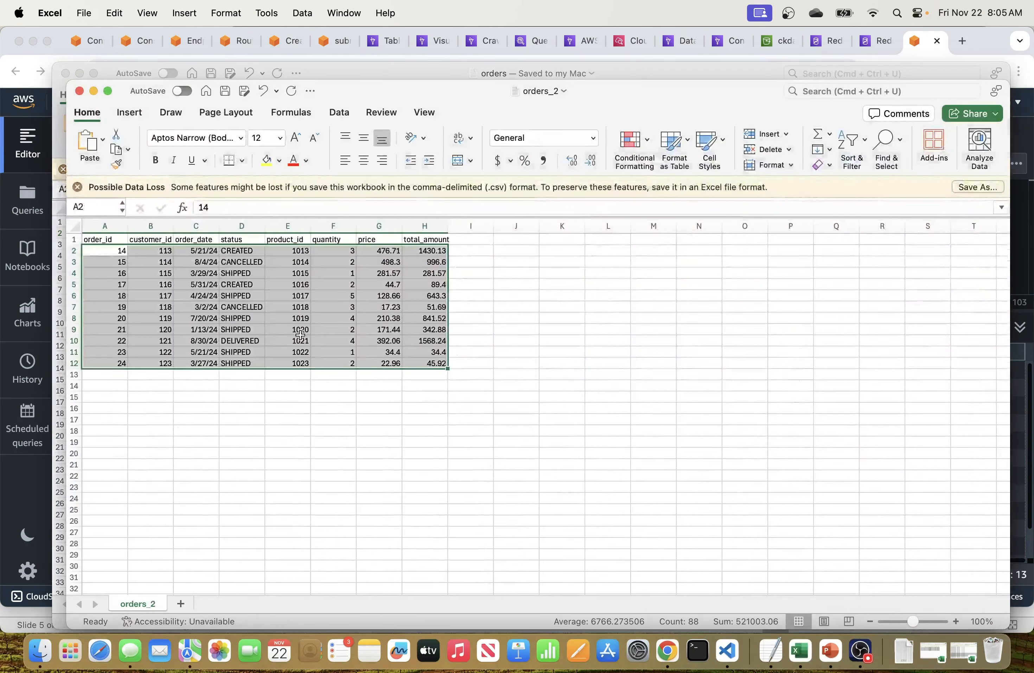
{"action": "left_click", "coordinate": [300, 334]}
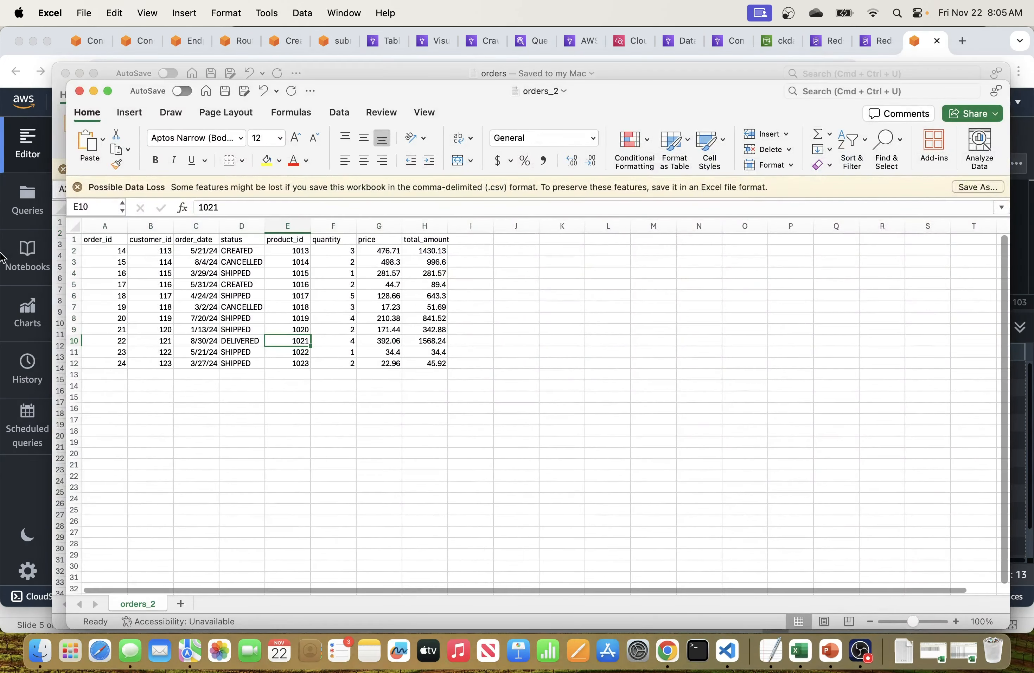
{"action": "left_click_drag", "start_coordinate": [118, 250], "coordinate": [443, 366]}
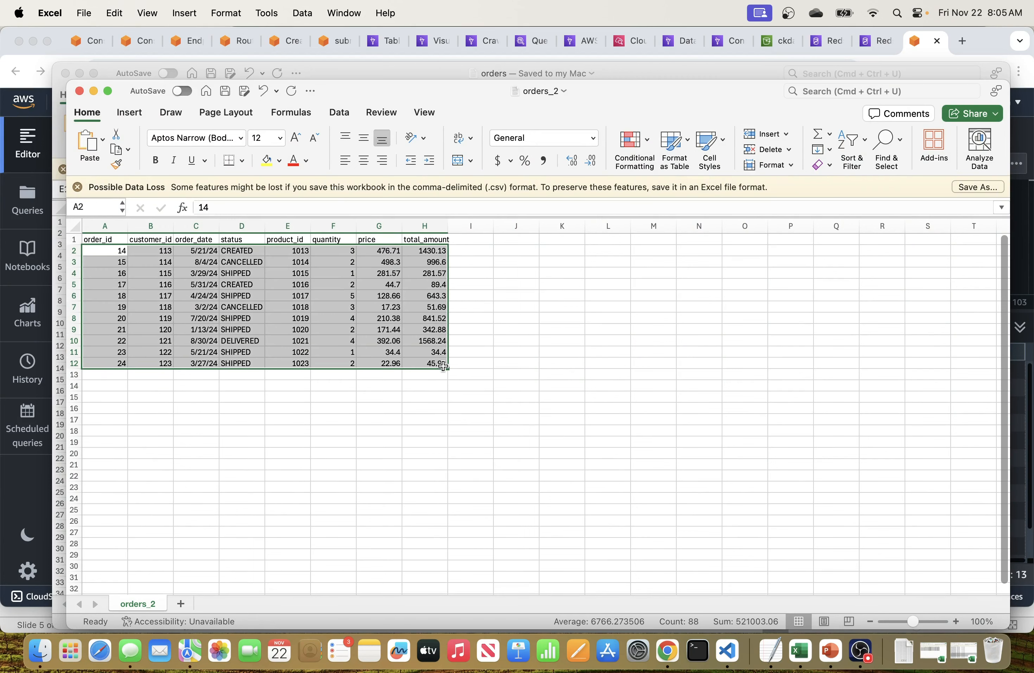
{"action": "key", "text": "super+c"}
- Return to the orders workbook and paste the copied orders below the existing data, starting at cell A15
{"action": "key", "text": "super+Tab"}
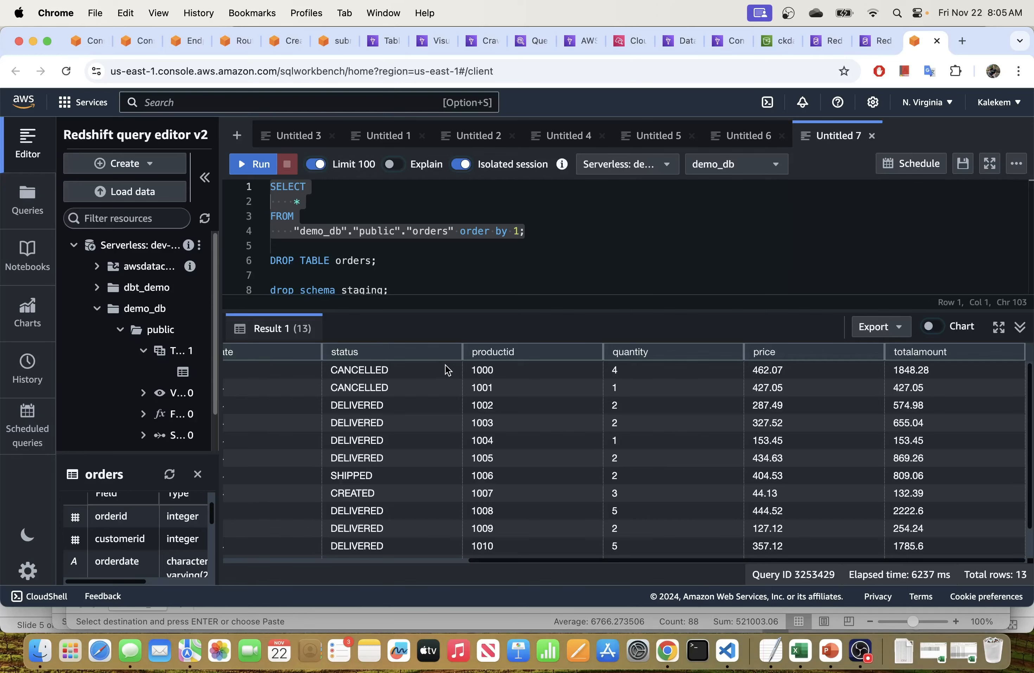
{"action": "left_click", "coordinate": [803, 647]}
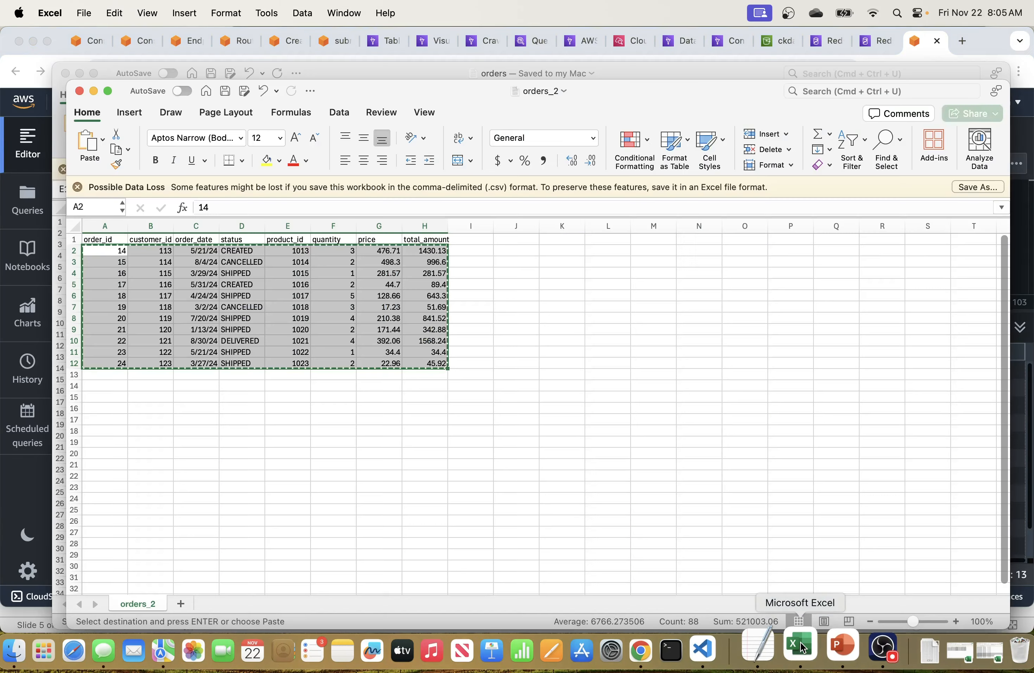
{"action": "right_click", "coordinate": [803, 647]}
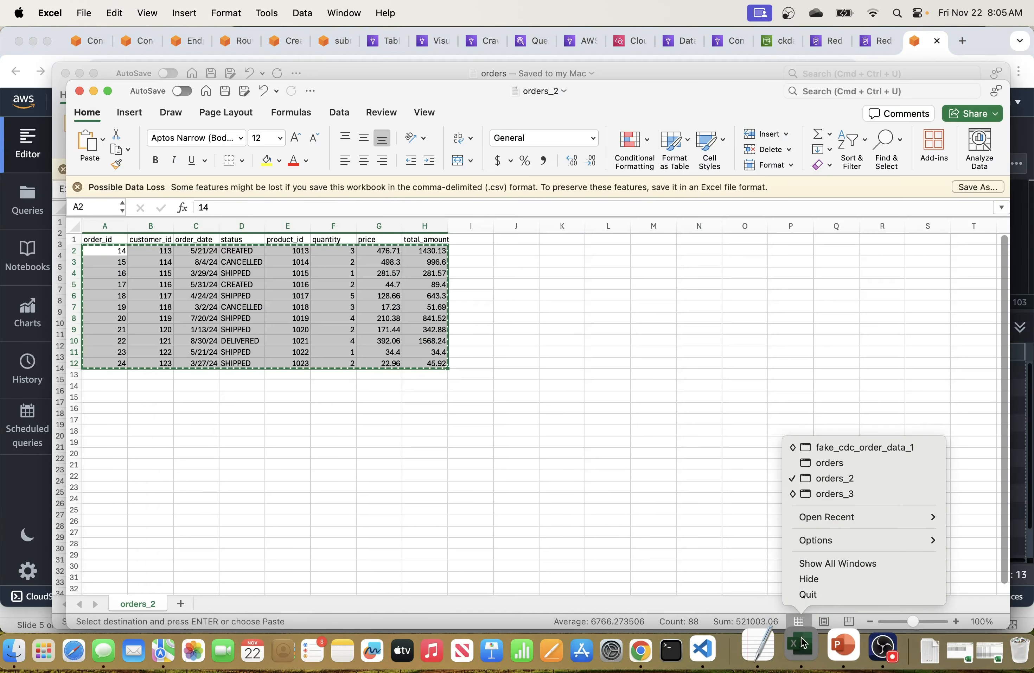
{"action": "left_click", "coordinate": [829, 464]}
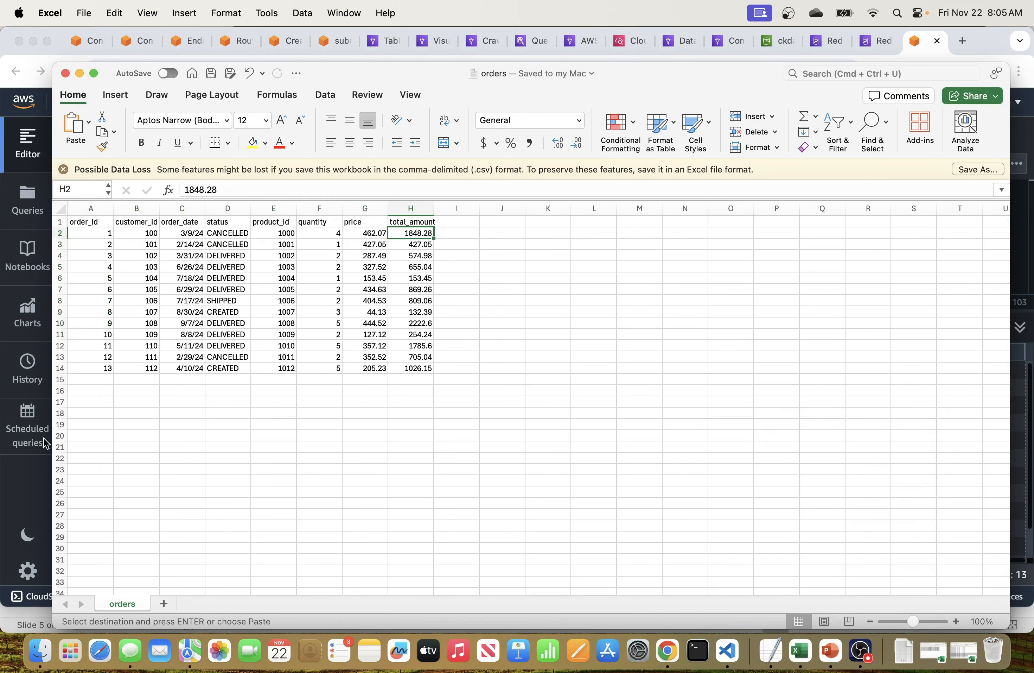
{"action": "left_click", "coordinate": [107, 386]}
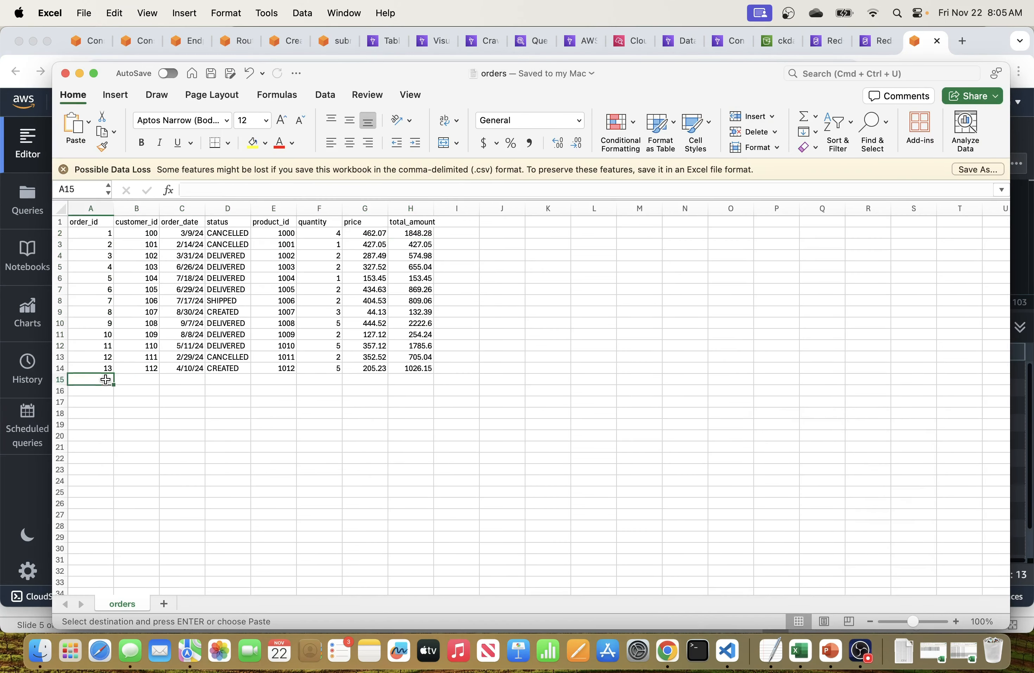
{"action": "key", "text": "super+v"}
{"action": "left_click", "coordinate": [164, 413]}
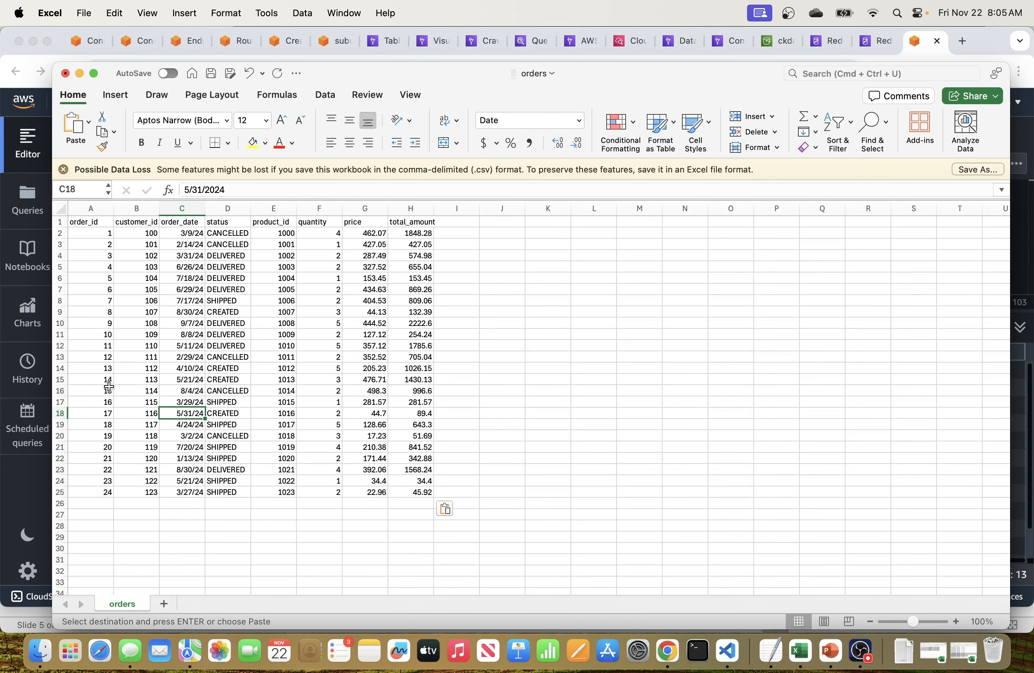
- Delete row 14 from the orders sheet and set the order_id in cell A14 to 13
{"action": "left_click", "coordinate": [63, 368]}
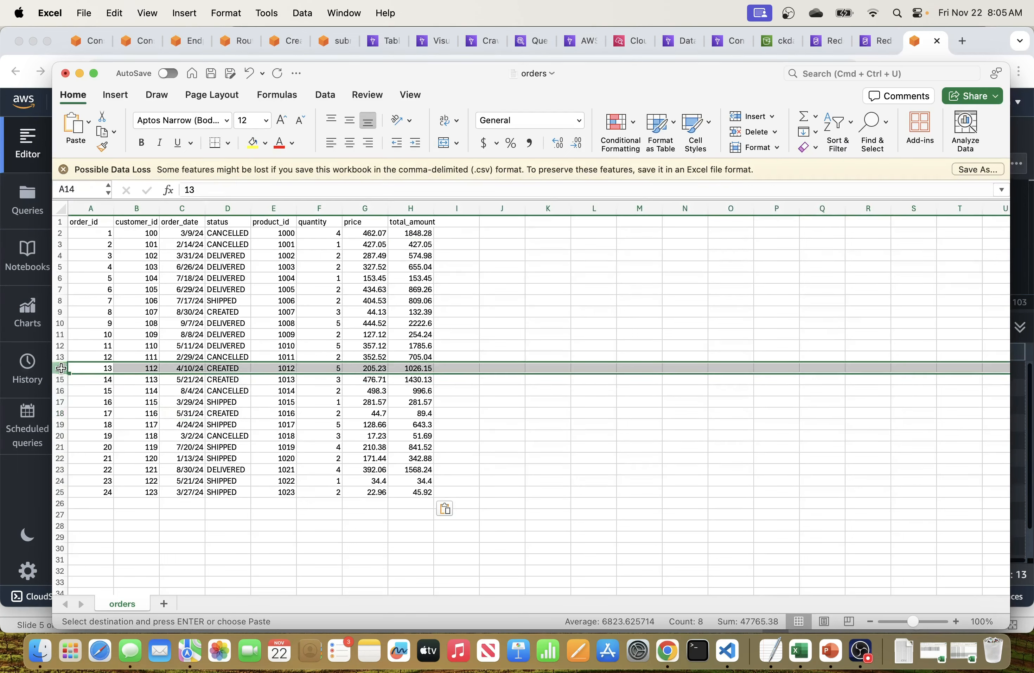
{"action": "right_click", "coordinate": [60, 368]}
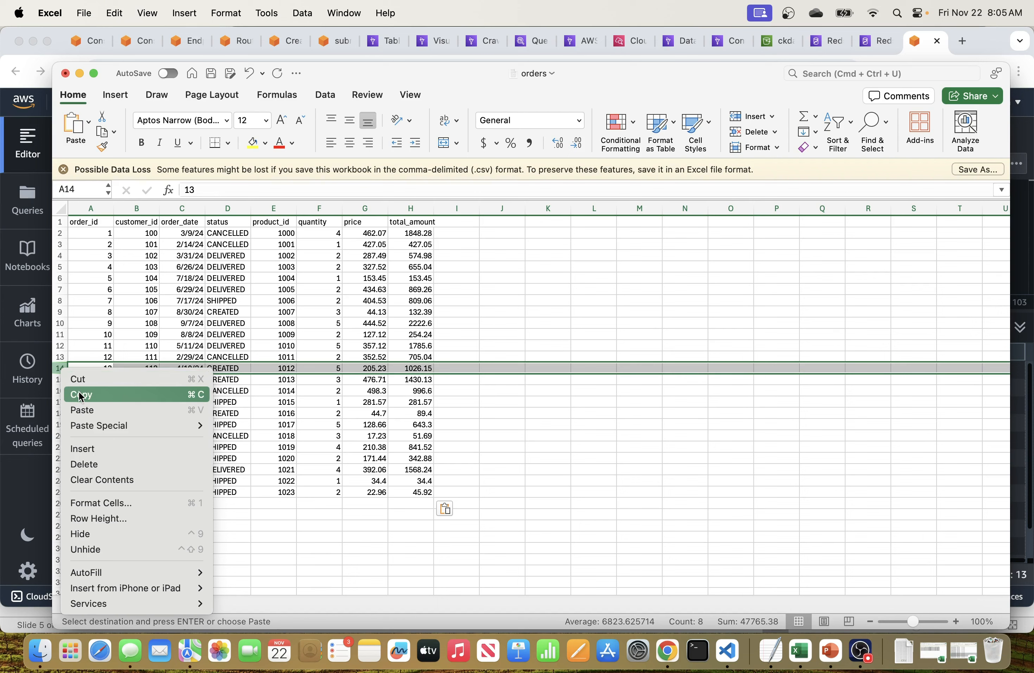
{"action": "left_click", "coordinate": [576, 412]}
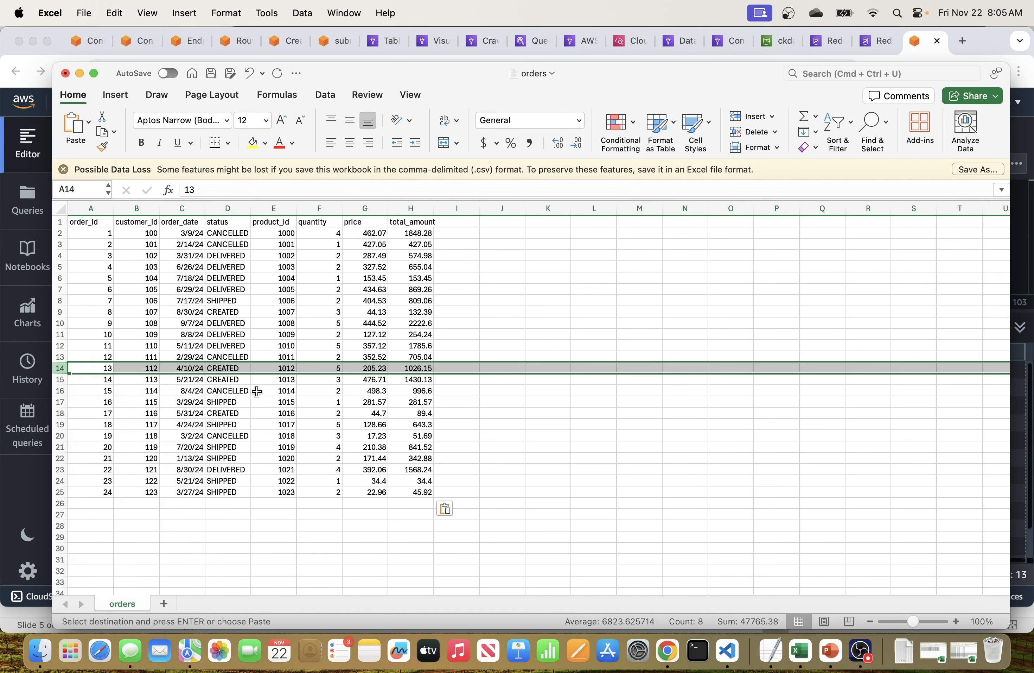
{"action": "right_click", "coordinate": [56, 367]}
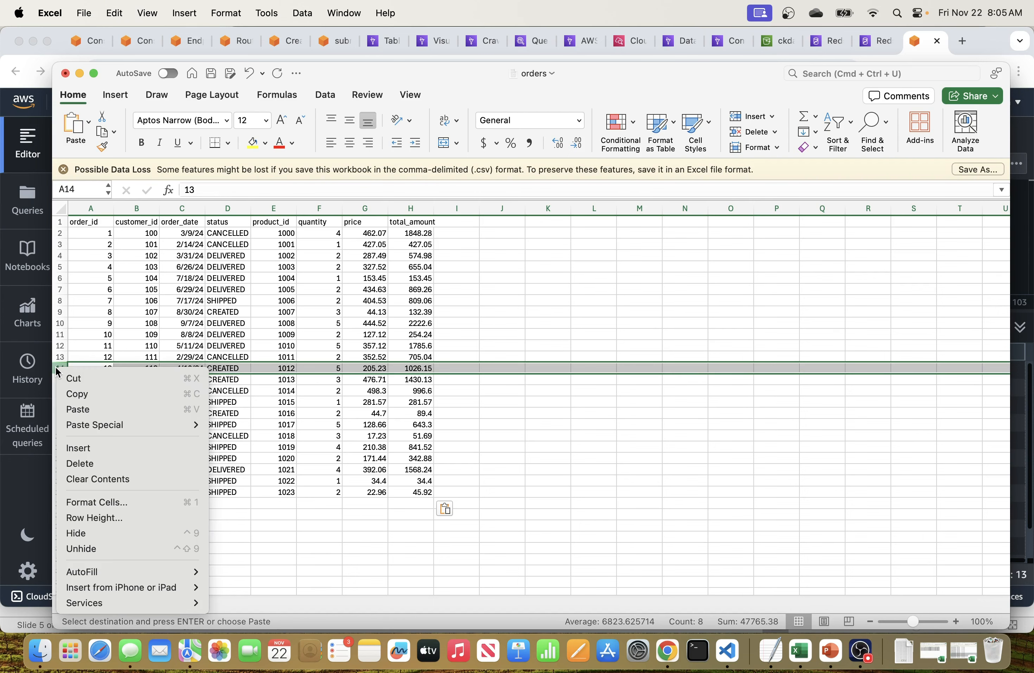
{"action": "left_click", "coordinate": [81, 464]}
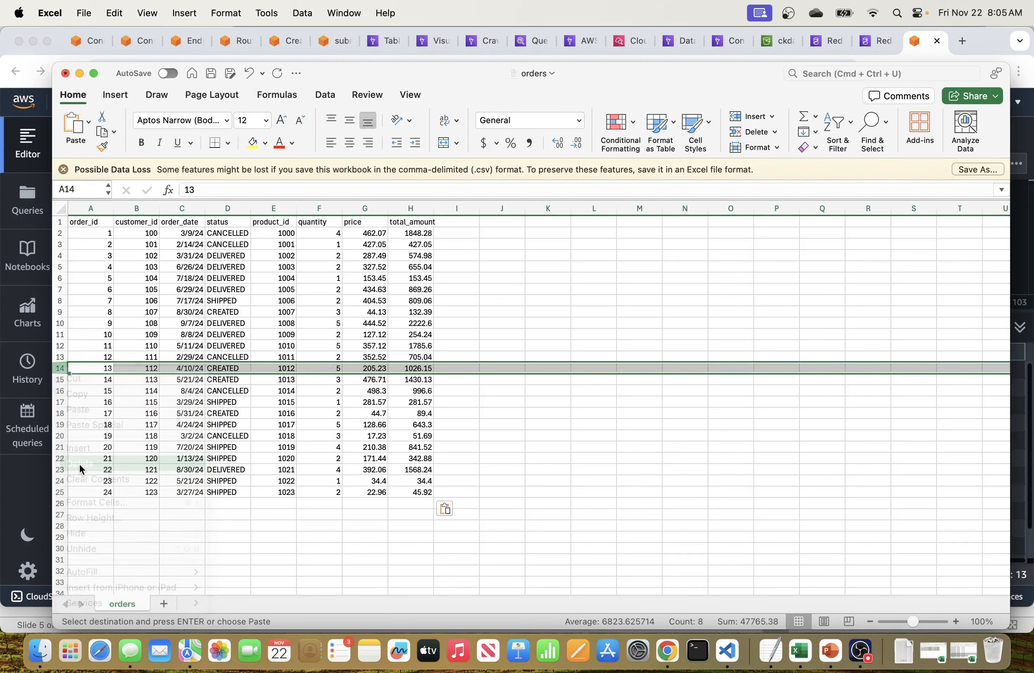
{"action": "left_click", "coordinate": [103, 371]}
{"action": "type", "text": "13"}
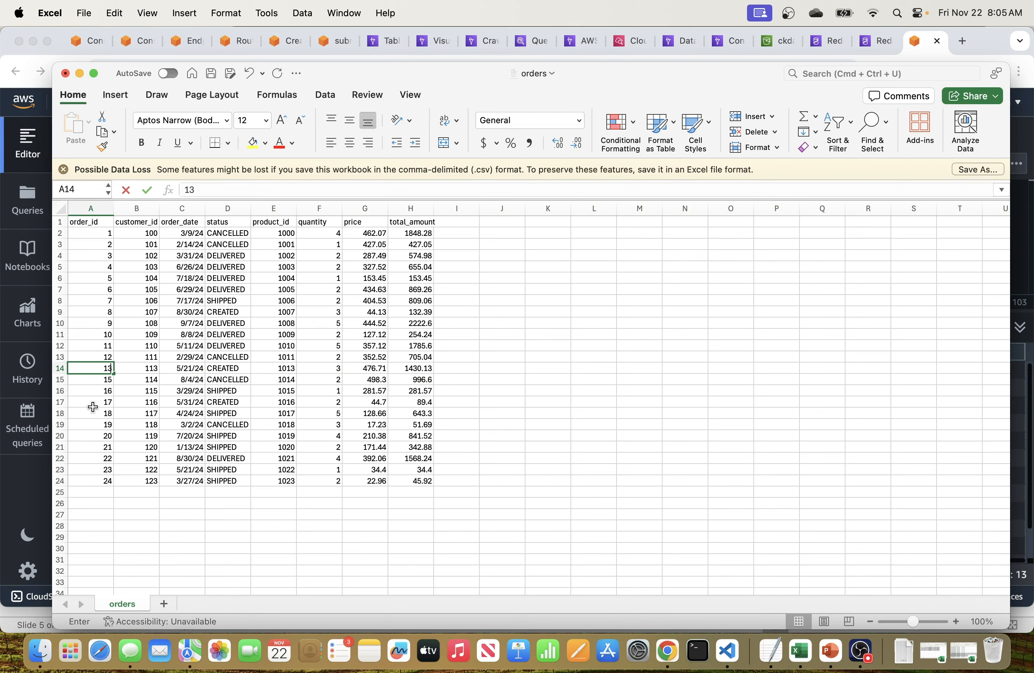
- Try filling the order_id in A13 down through A23, and undo the fill
{"action": "left_click", "coordinate": [111, 361]}
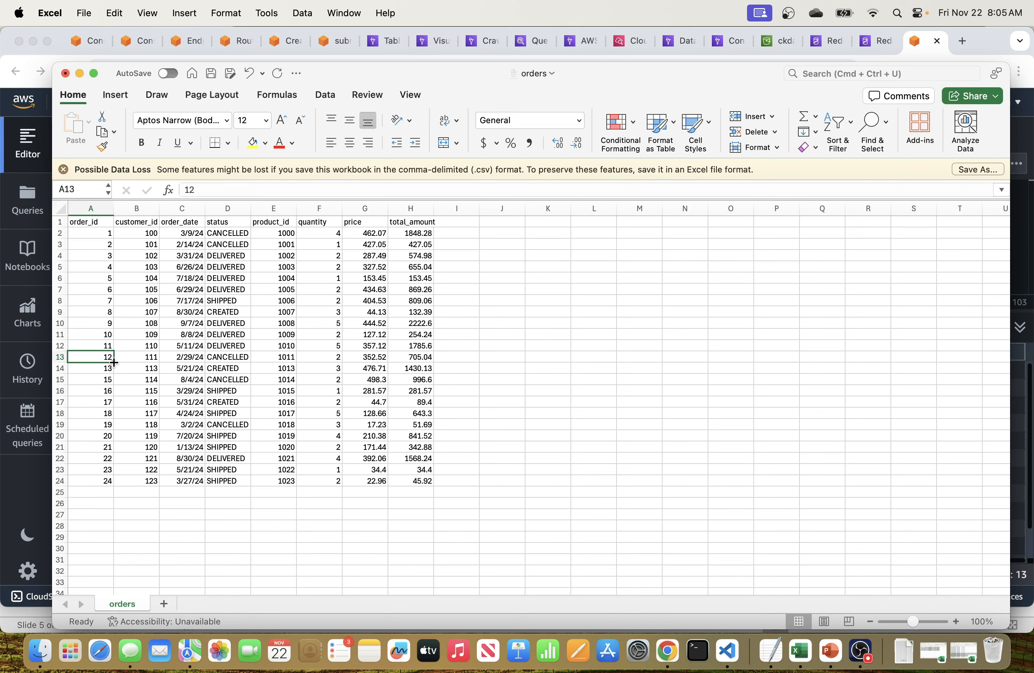
{"action": "left_click_drag", "start_coordinate": [114, 362], "coordinate": [101, 479]}
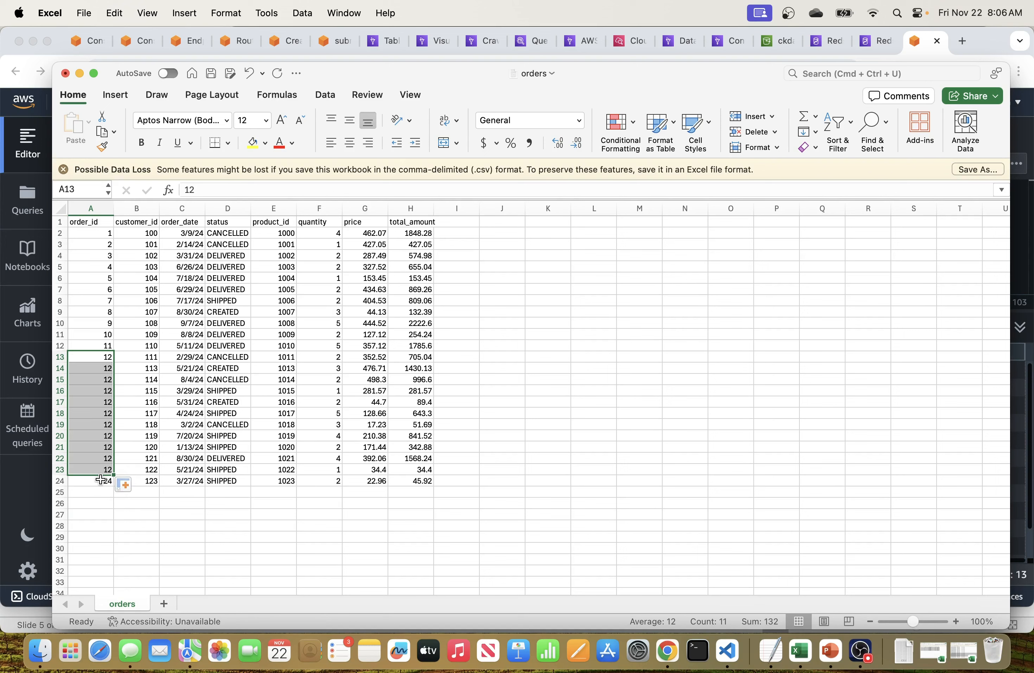
{"action": "key", "text": "super+z"}
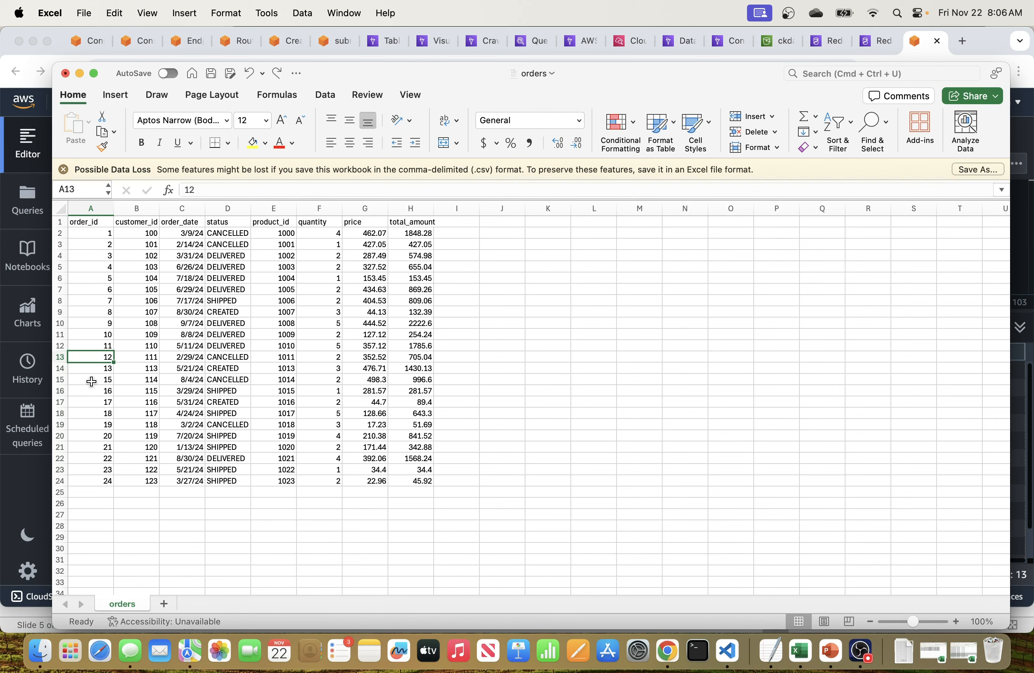
- Compare order 13 in the orders sheet with the last rows of the Redshift query result
{"action": "left_click", "coordinate": [94, 379]}
{"action": "left_click", "coordinate": [102, 369]}
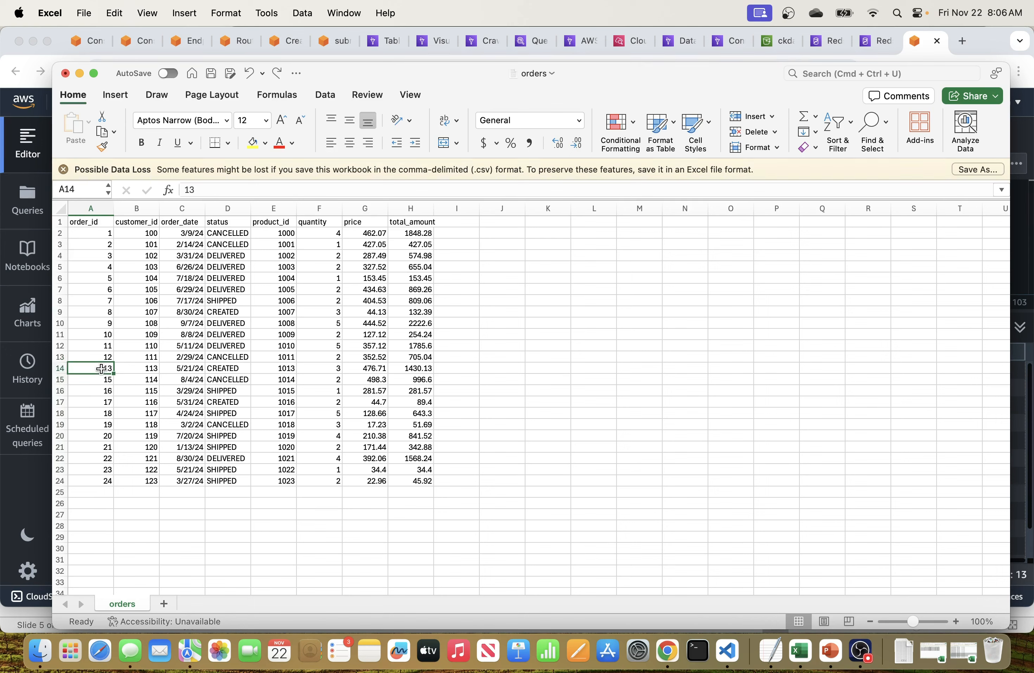
{"action": "key", "text": "super+Tab"}
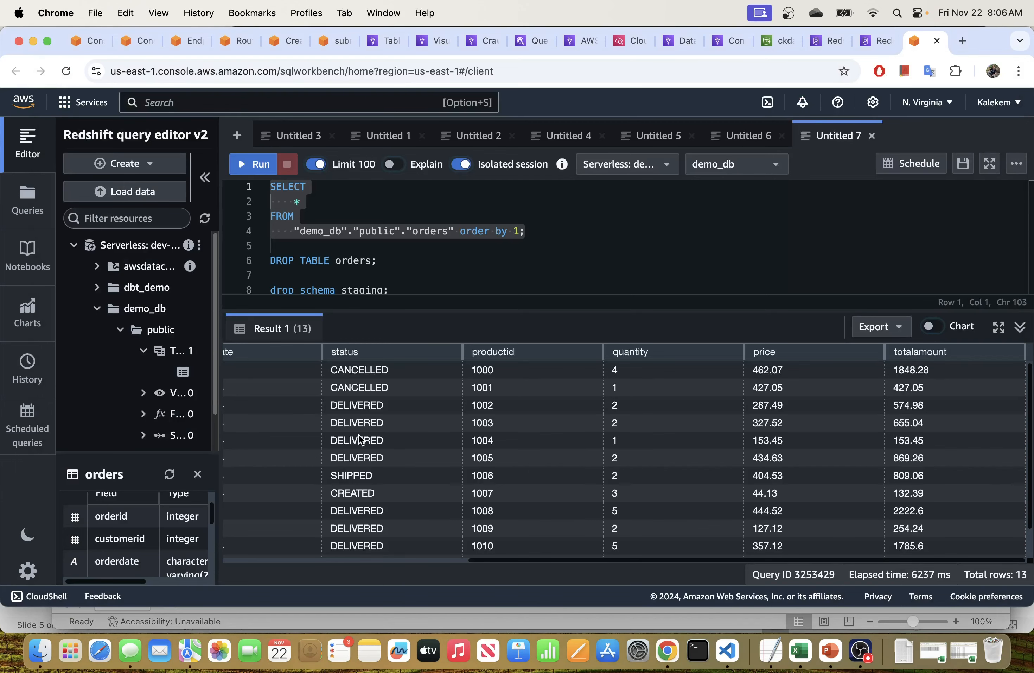
{"action": "scroll", "coordinate": [358, 442], "scroll_direction": "down", "scroll_amount": 2}
{"action": "scroll", "coordinate": [360, 441], "scroll_direction": "left", "scroll_amount": 6}
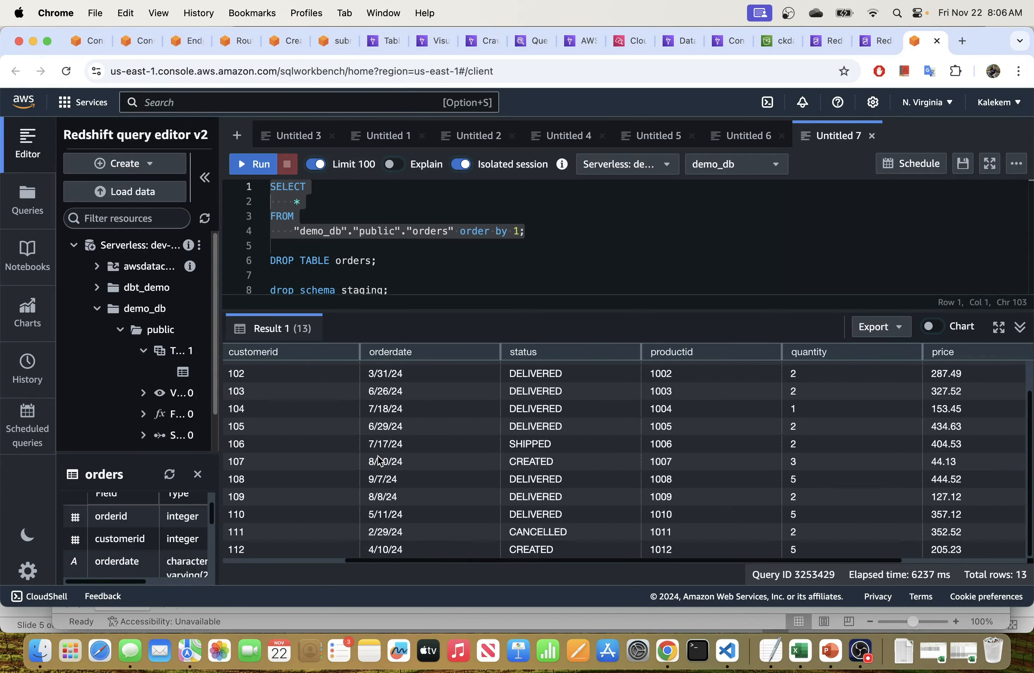
{"action": "scroll", "coordinate": [380, 460], "scroll_direction": "left", "scroll_amount": 3}
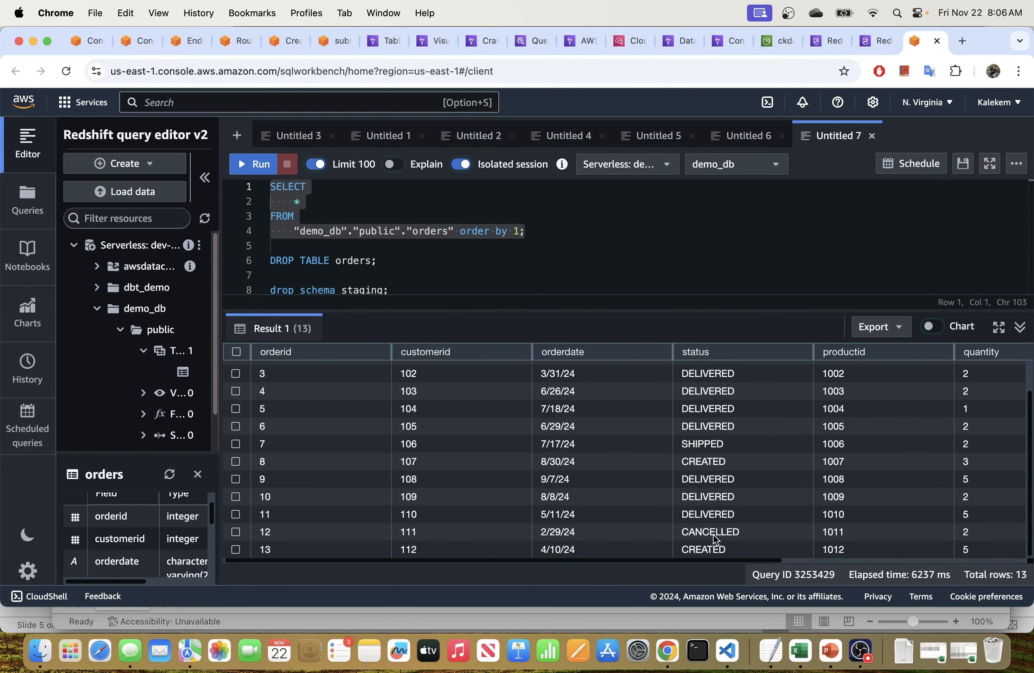
{"action": "key", "text": "super+Tab"}
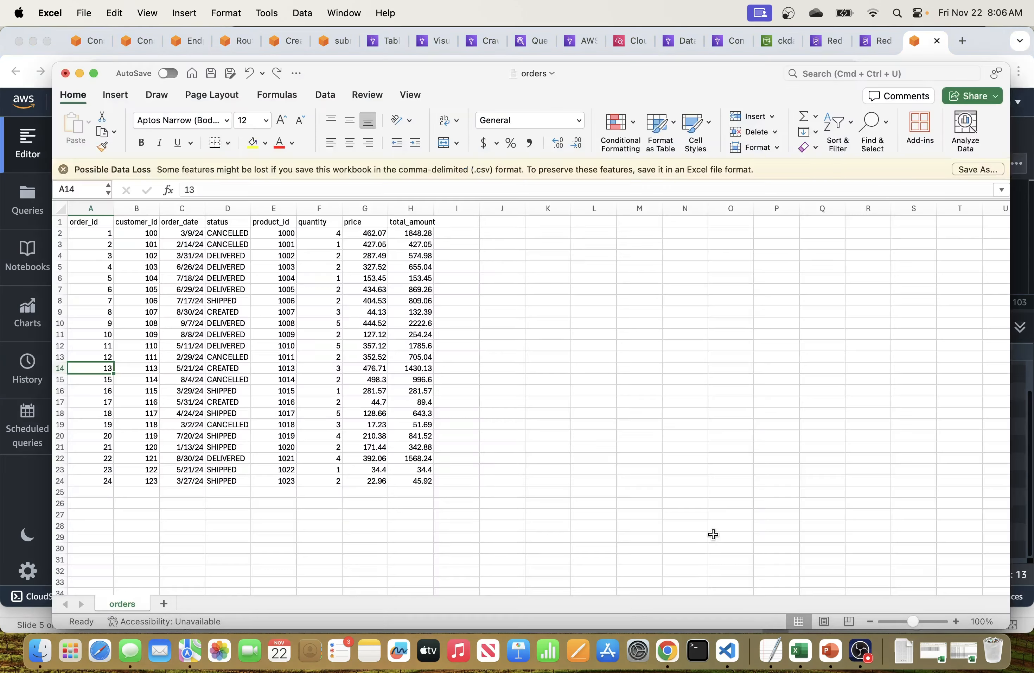
- Copy the status CANCELLED from cell D13 into D14 for order 13
{"action": "left_click", "coordinate": [232, 357]}
{"action": "key", "text": "super+c"}
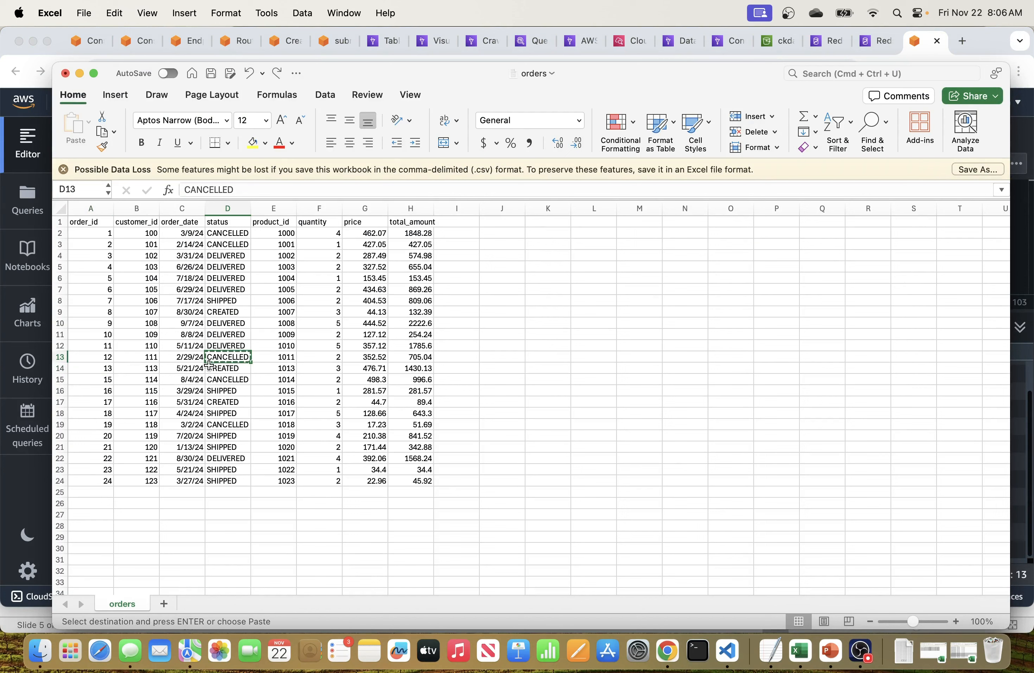
{"action": "left_click", "coordinate": [233, 369]}
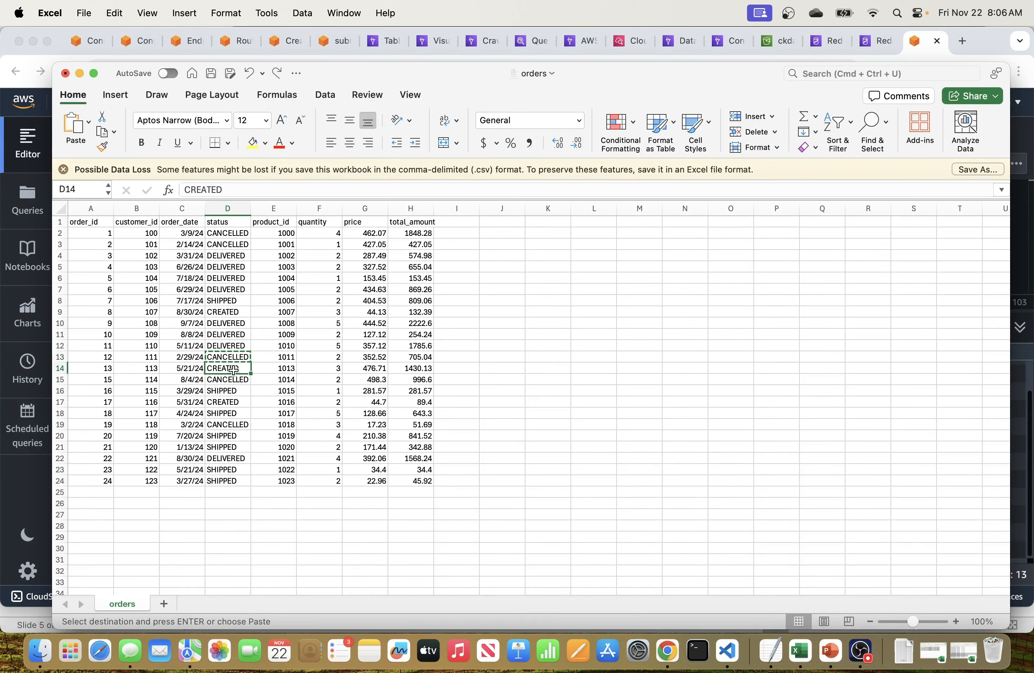
{"action": "key", "text": "super+v"}
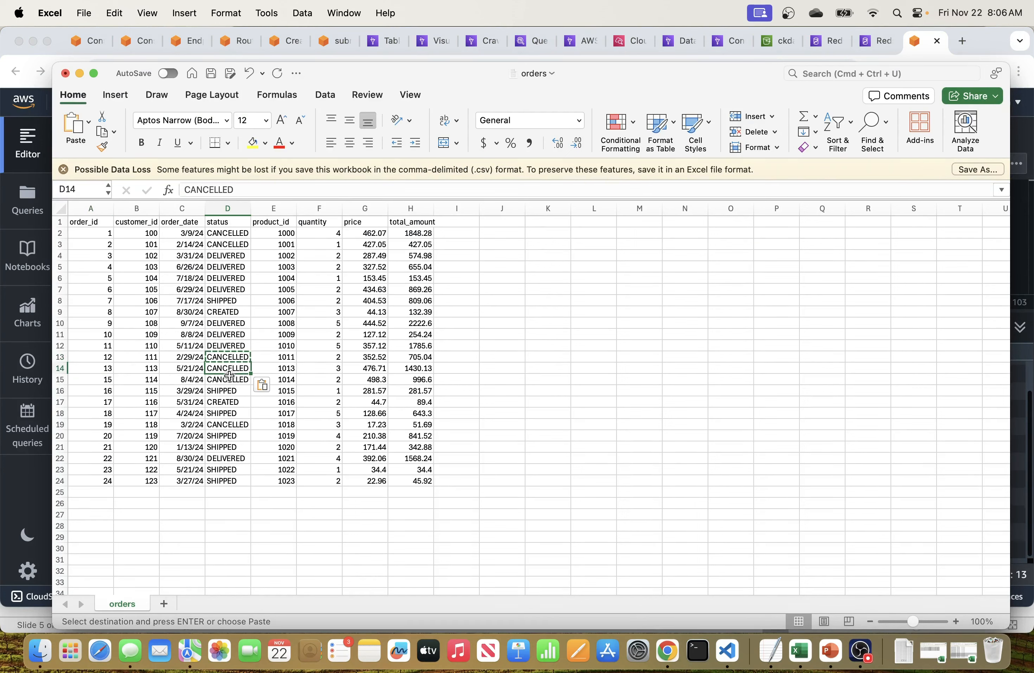
- Check the product_id and quantity of order 13 in the orders sheet against order 13 in the Redshift query result
{"action": "left_click", "coordinate": [282, 370]}
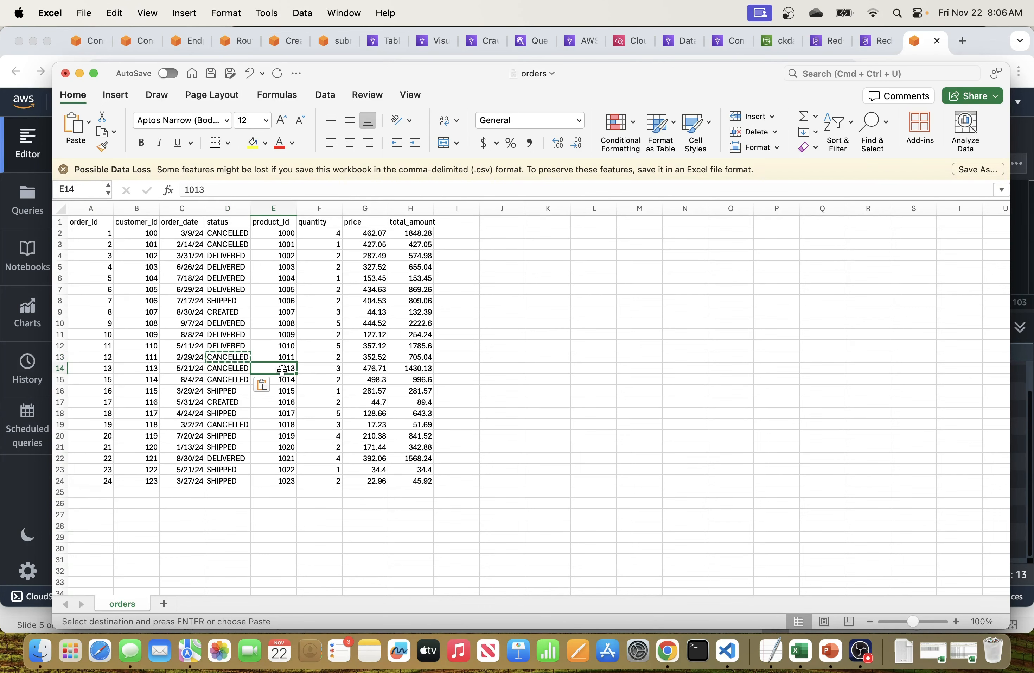
{"action": "key", "text": "super+Tab"}
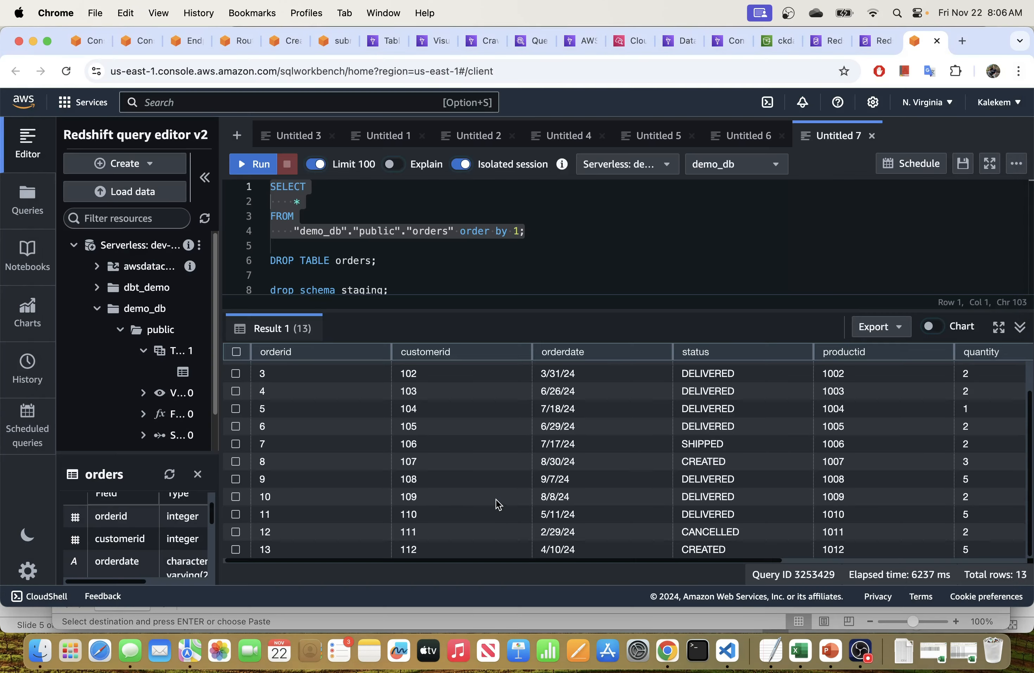
{"action": "scroll", "coordinate": [769, 546], "scroll_direction": "up", "scroll_amount": 2}
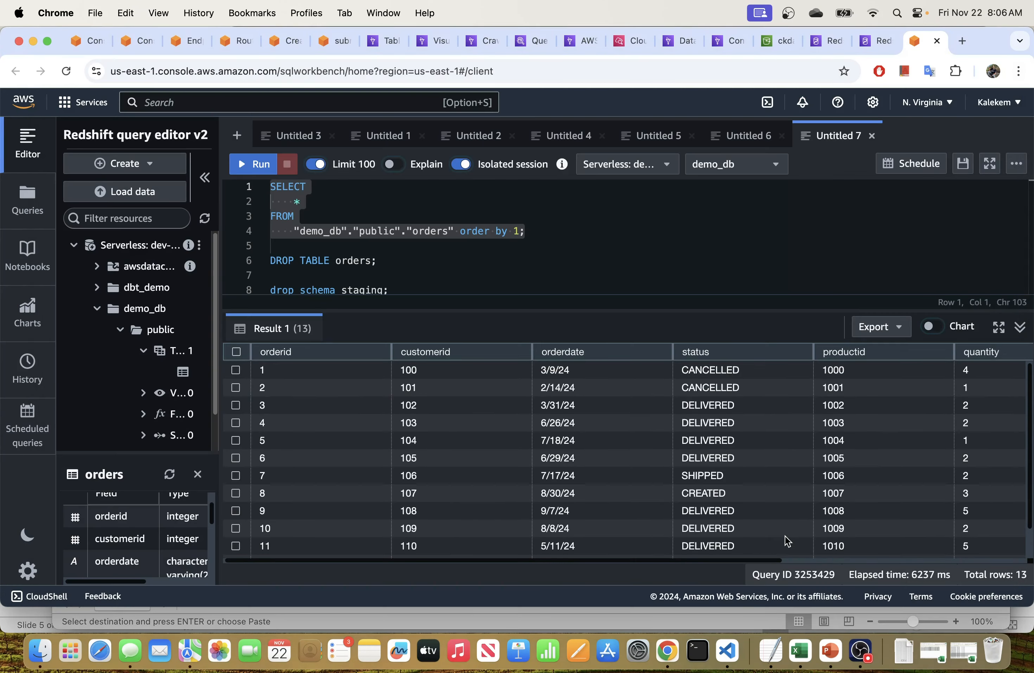
{"action": "scroll", "coordinate": [795, 550], "scroll_direction": "down", "scroll_amount": 2}
{"action": "key", "text": "super+Tab"}
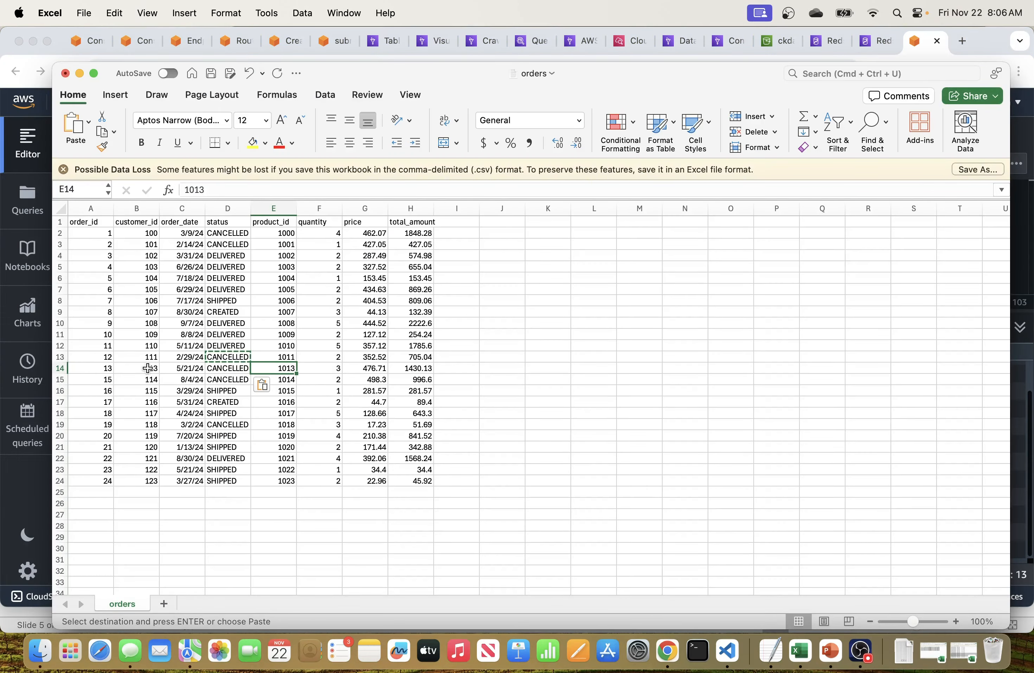
{"action": "left_click", "coordinate": [328, 365]}
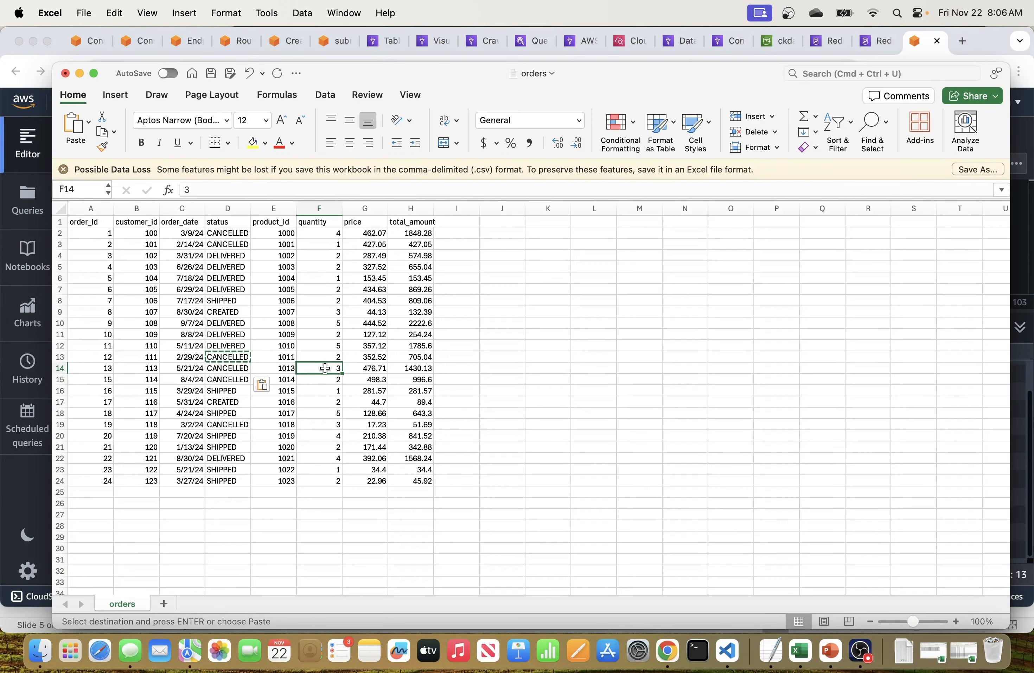
{"action": "key", "text": "super+Tab"}
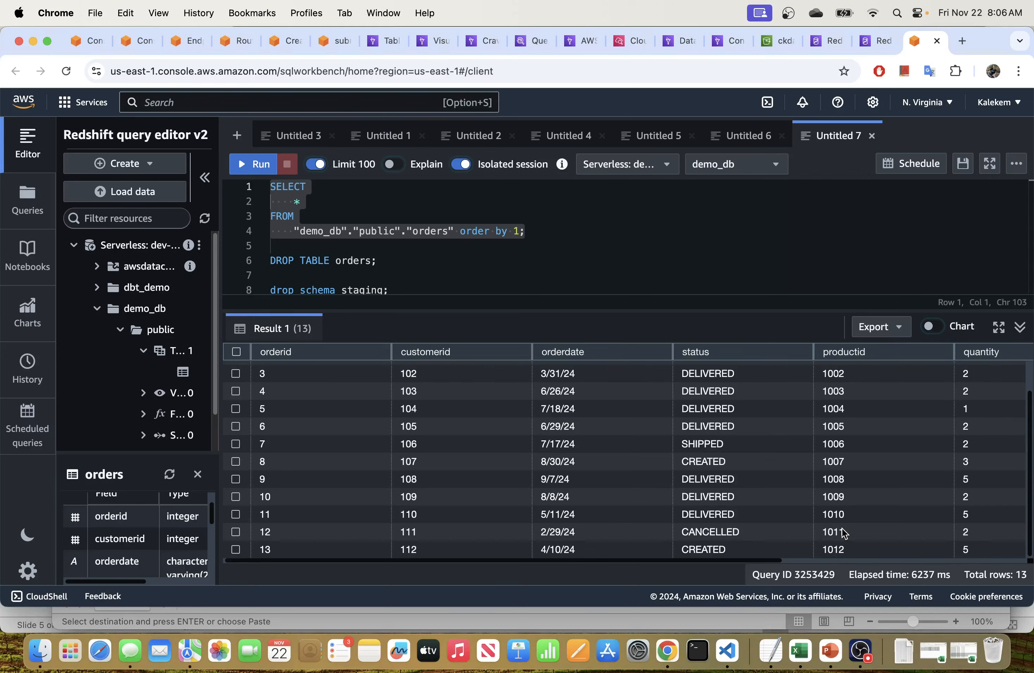
{"action": "key", "text": "super+Tab"}
{"action": "left_click", "coordinate": [456, 401]}
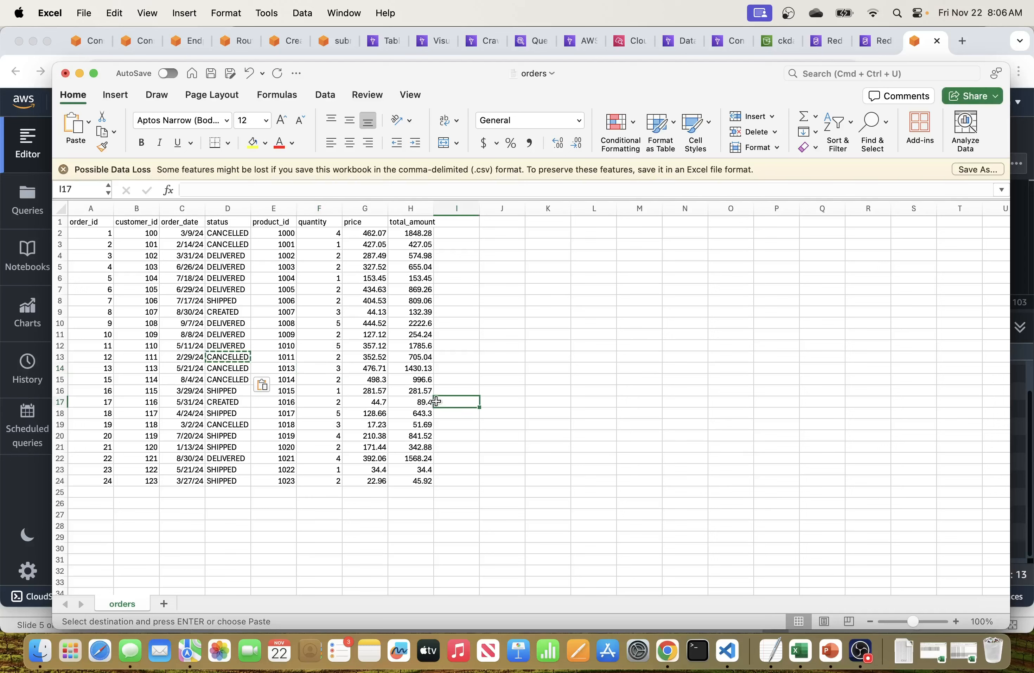
- Renumber the order_id values from A13 down to A24 as a consecutive series from 12 to 23
{"action": "left_click", "coordinate": [104, 376]}
{"action": "left_click", "coordinate": [107, 356]}
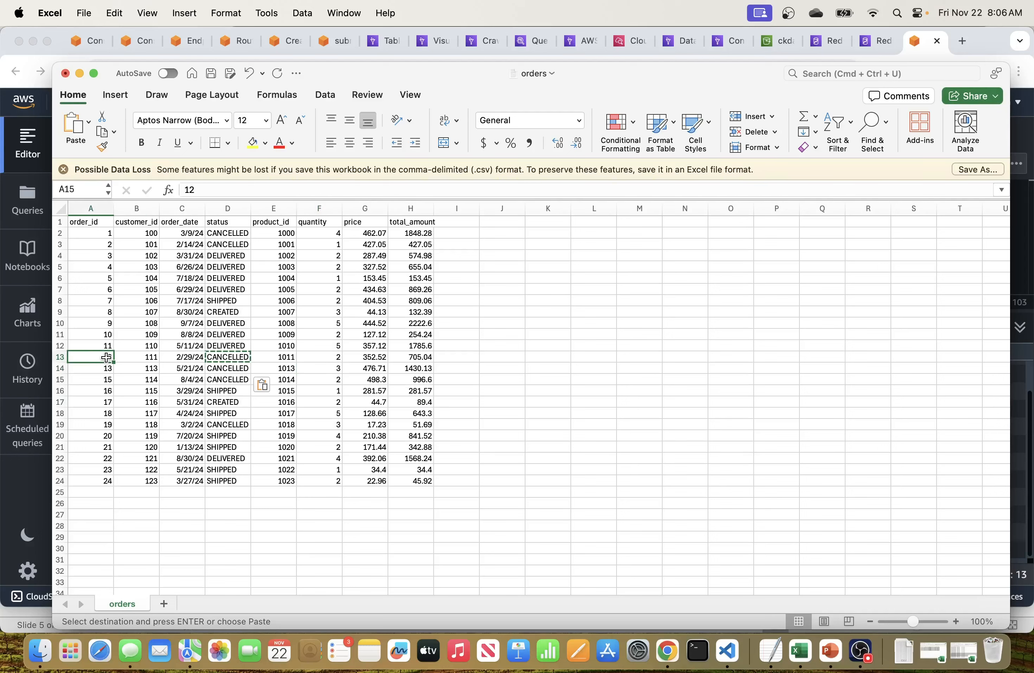
{"action": "left_click_drag", "start_coordinate": [106, 357], "coordinate": [114, 481]}
{"action": "left_click", "coordinate": [223, 530]}
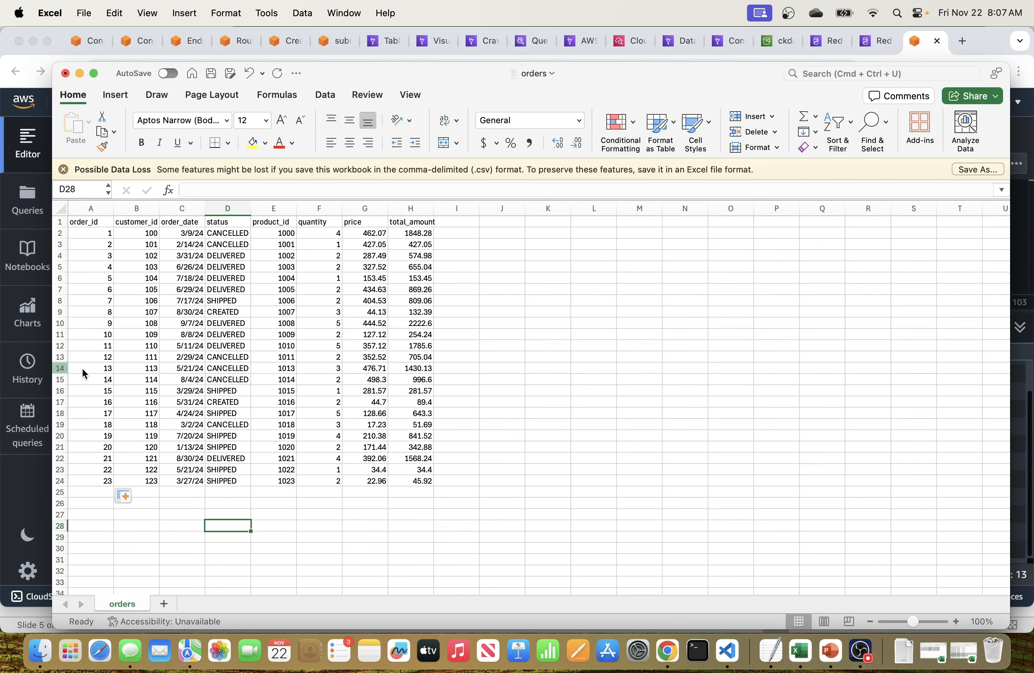
- Compare order 13's status, product_id, quantity and total_amount between the orders sheet and the Redshift query result
{"action": "left_click", "coordinate": [61, 368]}
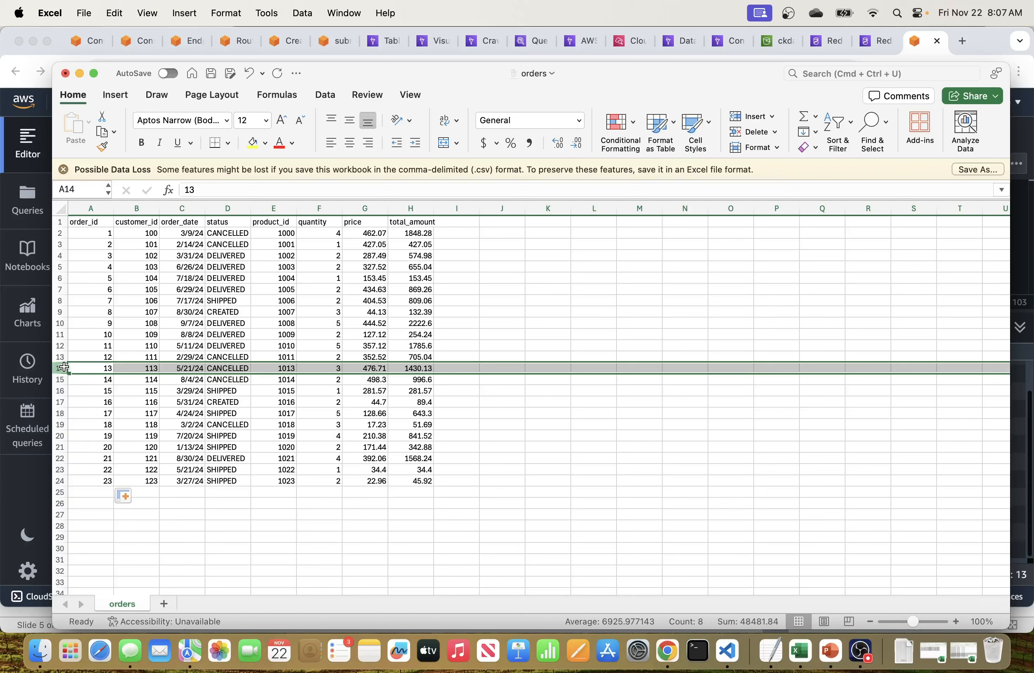
{"action": "left_click", "coordinate": [99, 367]}
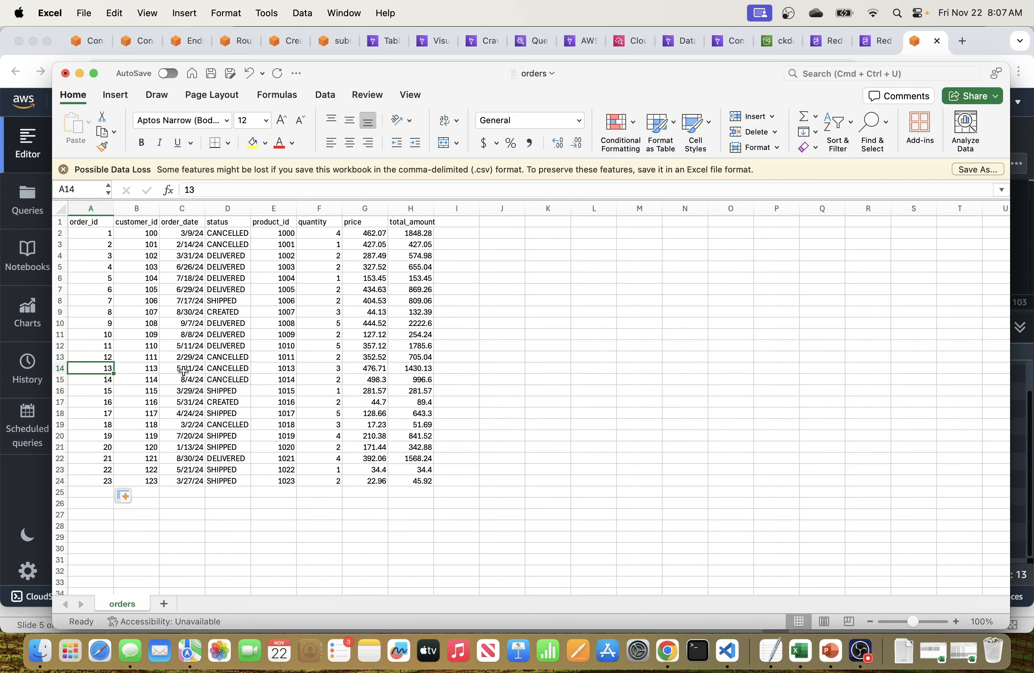
{"action": "left_click", "coordinate": [225, 369]}
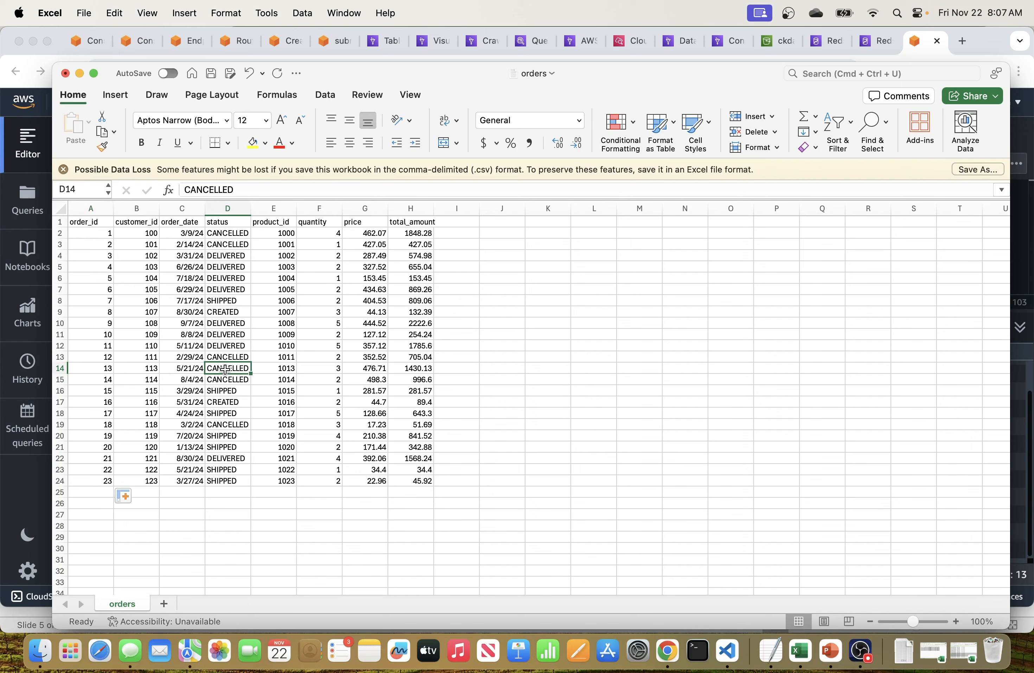
{"action": "key", "text": "super+Tab"}
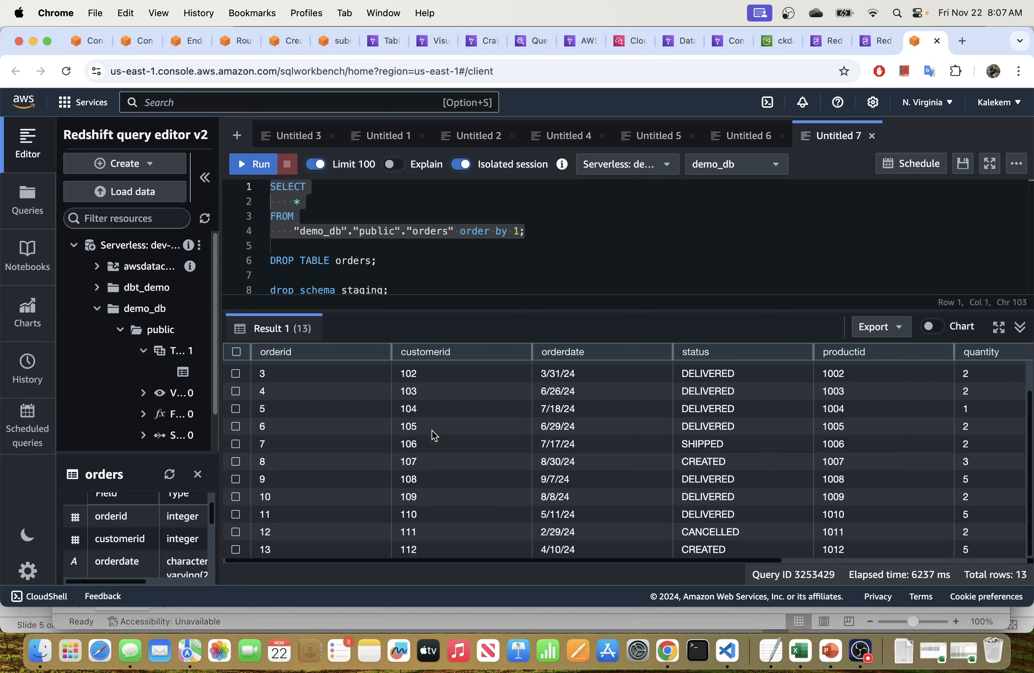
{"action": "left_click", "coordinate": [738, 553]}
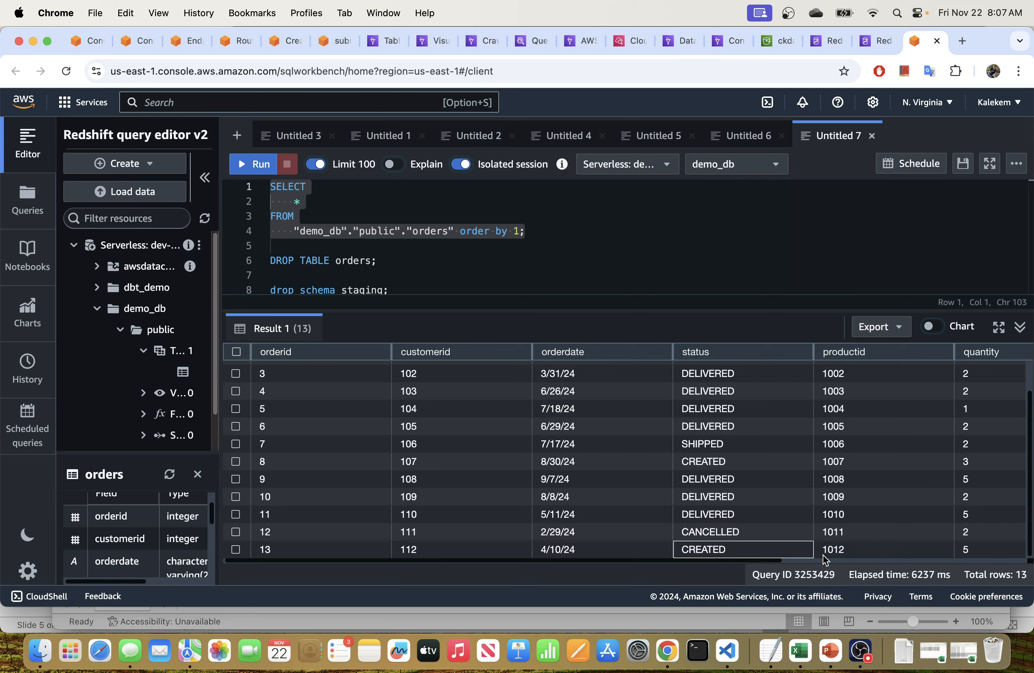
{"action": "left_click", "coordinate": [840, 554]}
{"action": "key", "text": "super+Tab"}
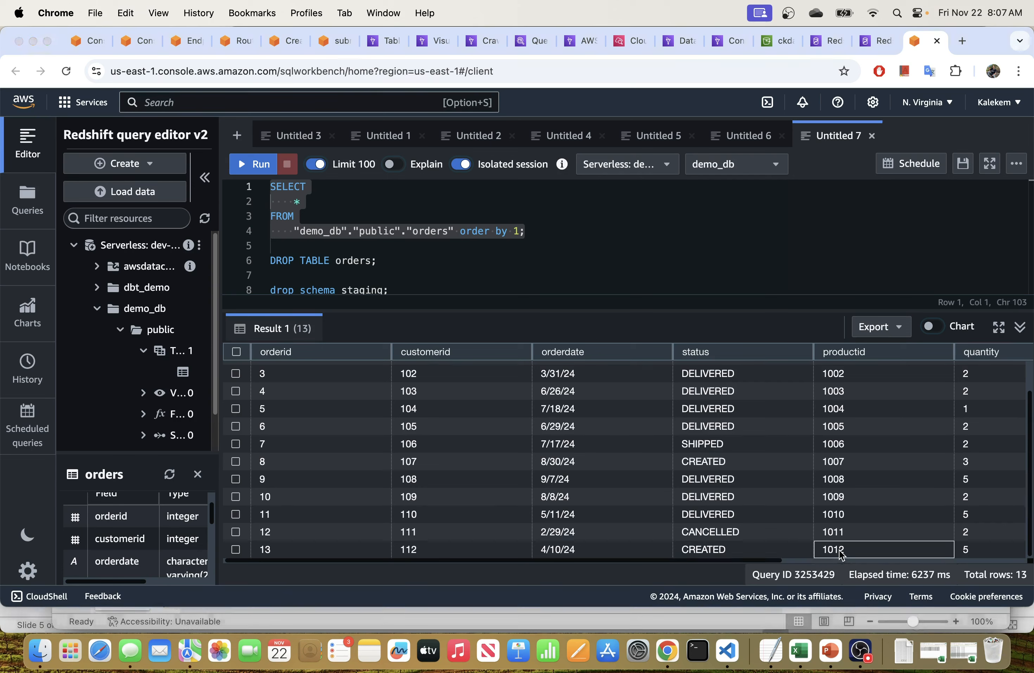
{"action": "left_click", "coordinate": [293, 370]}
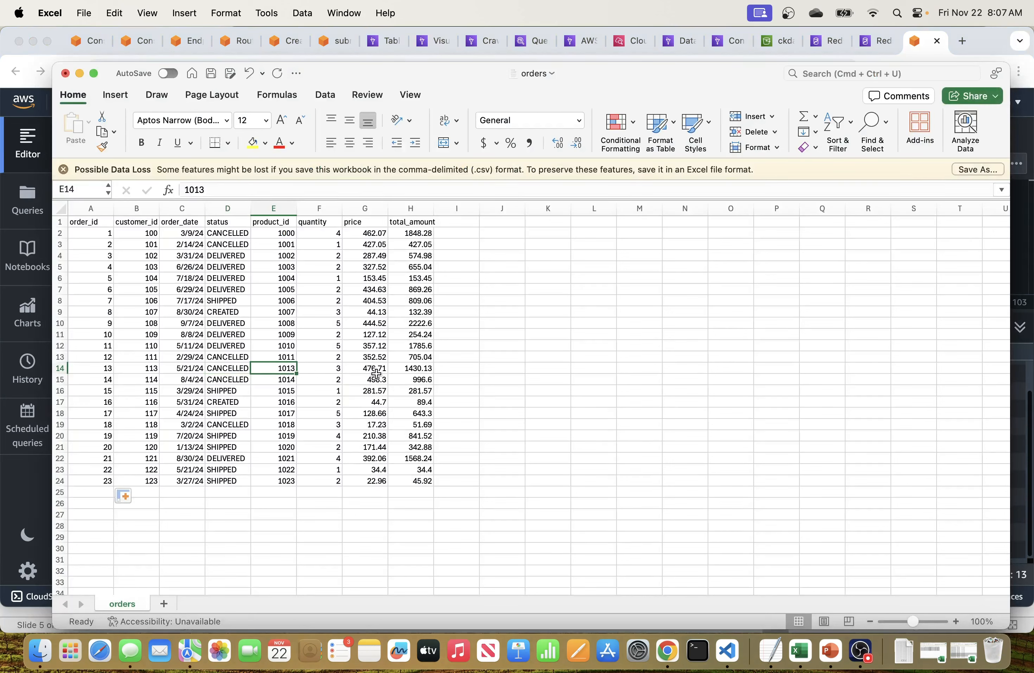
{"action": "left_click", "coordinate": [332, 370]}
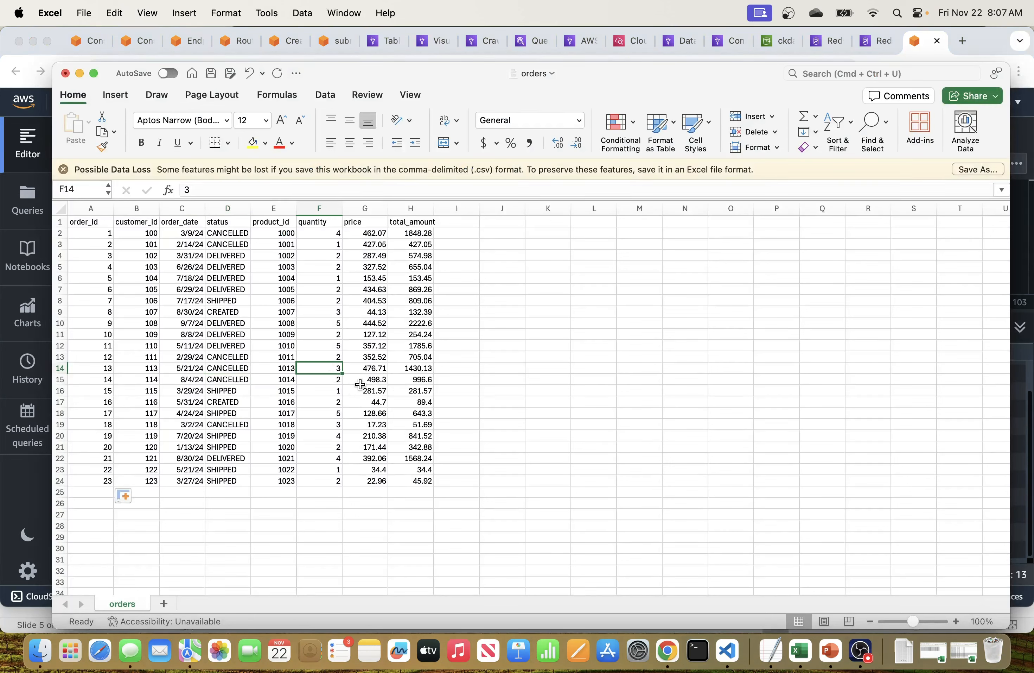
{"action": "left_click", "coordinate": [419, 368]}
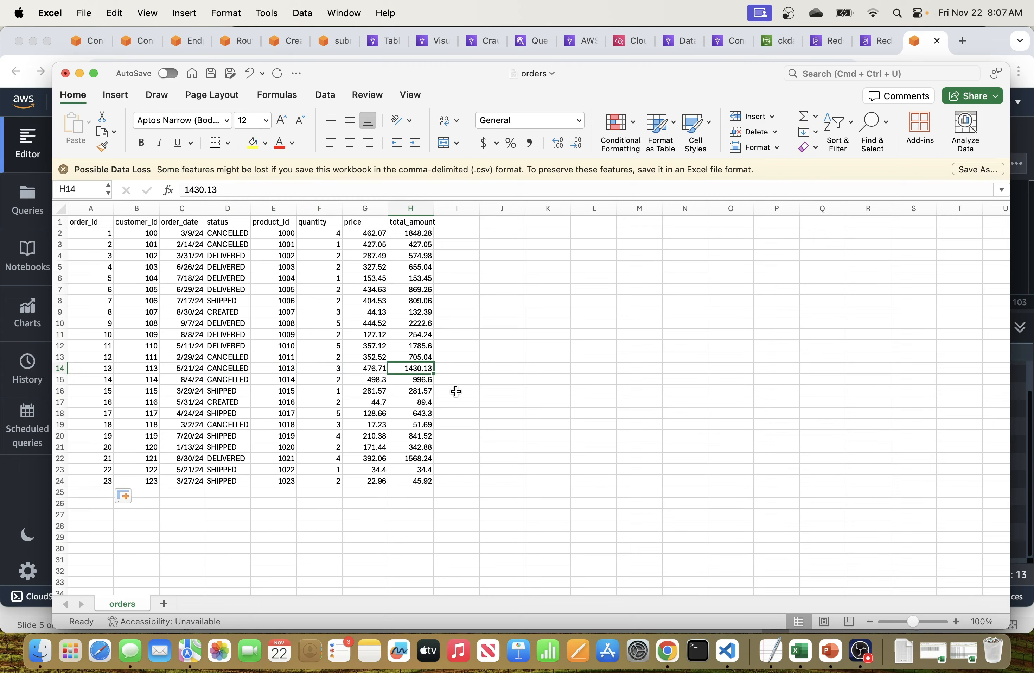
{"action": "key", "text": "super+Tab"}
{"action": "scroll", "coordinate": [884, 537], "scroll_direction": "right", "scroll_amount": 10}
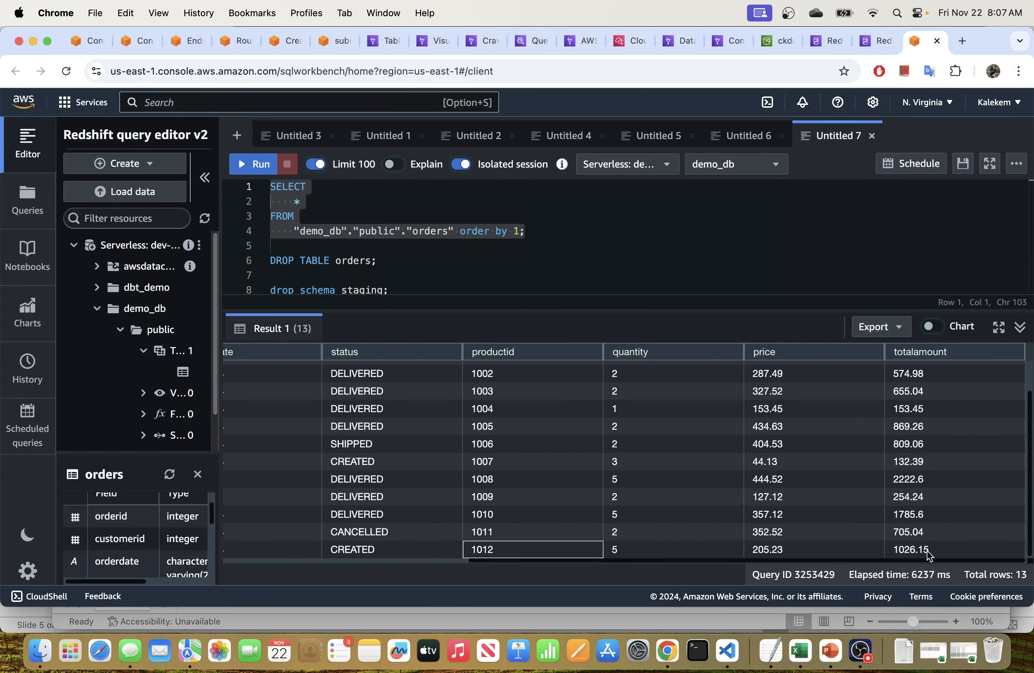
{"action": "key", "text": "super+Tab"}
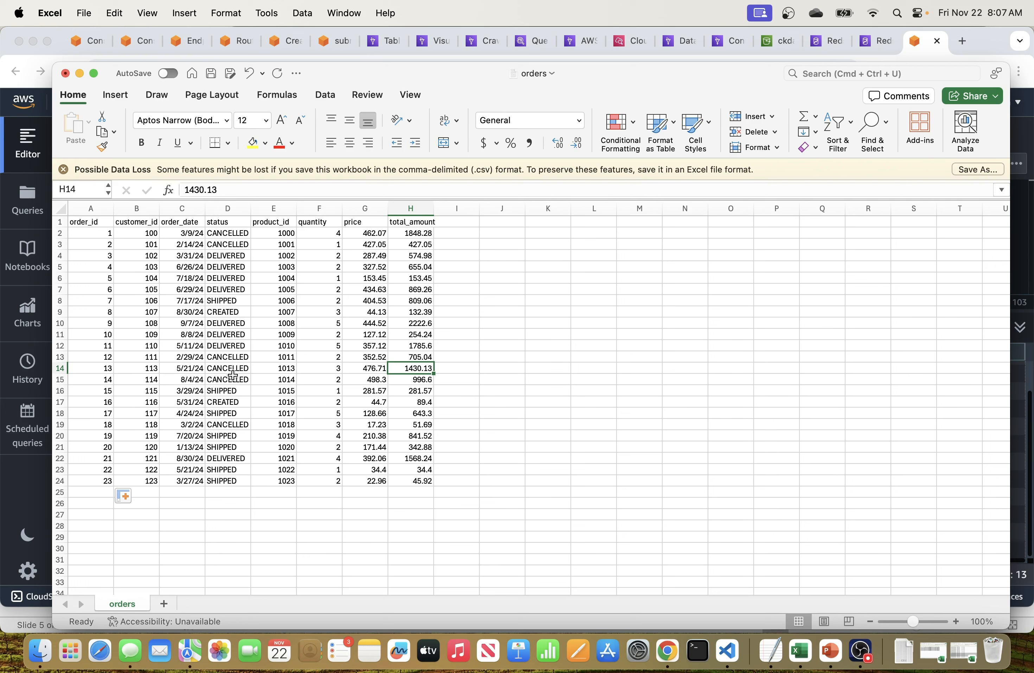
- Save the orders sheet and upload orders.csv from the Desktop to the orders/ folder of the ckdatatech S3 bucket
{"action": "left_click", "coordinate": [208, 73]}
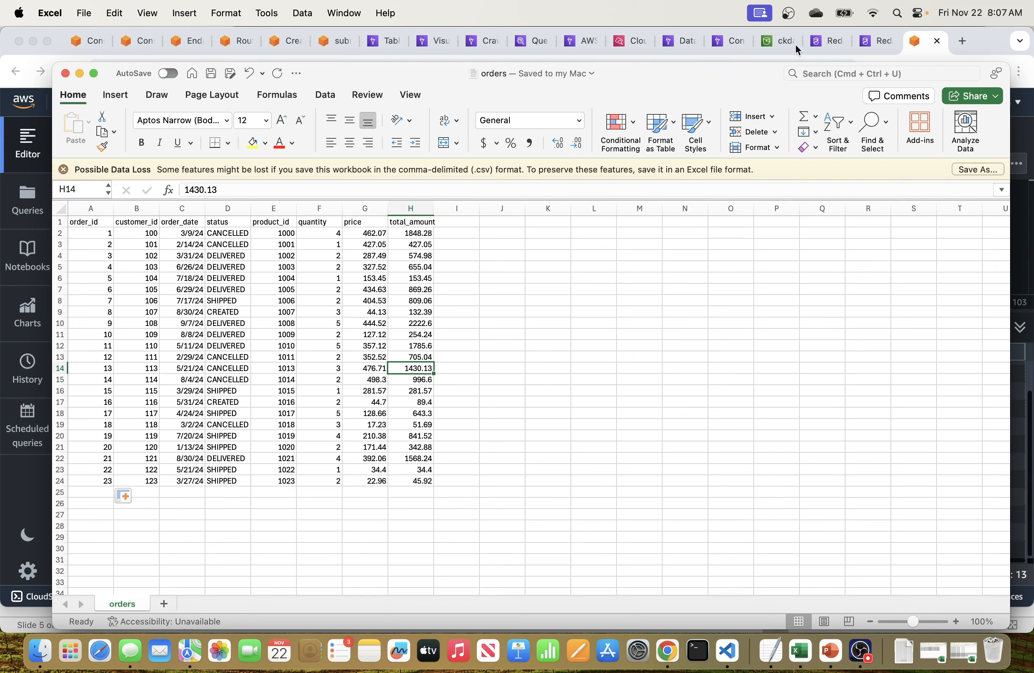
{"action": "left_click", "coordinate": [787, 42]}
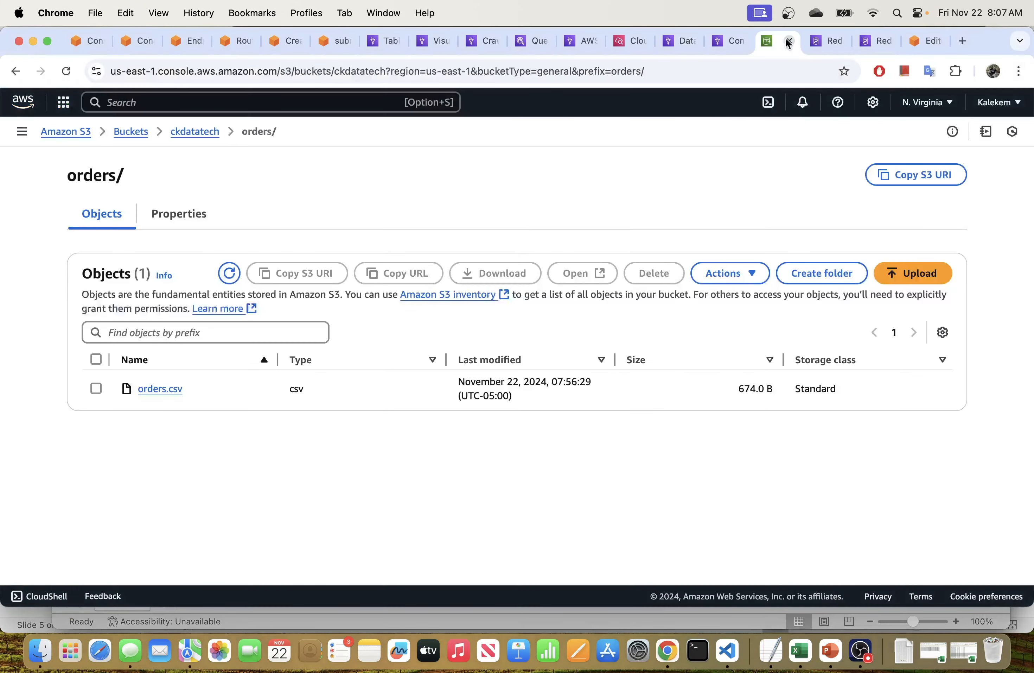
{"action": "left_click", "coordinate": [877, 275]}
{"action": "left_click", "coordinate": [826, 298]}
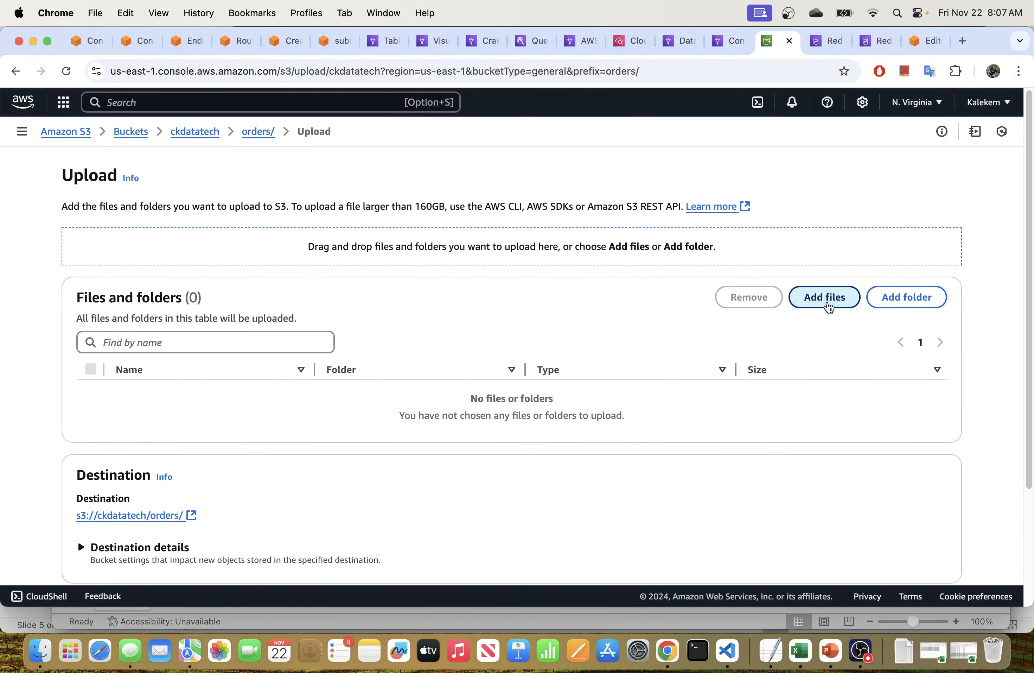
{"action": "left_click", "coordinate": [455, 185]}
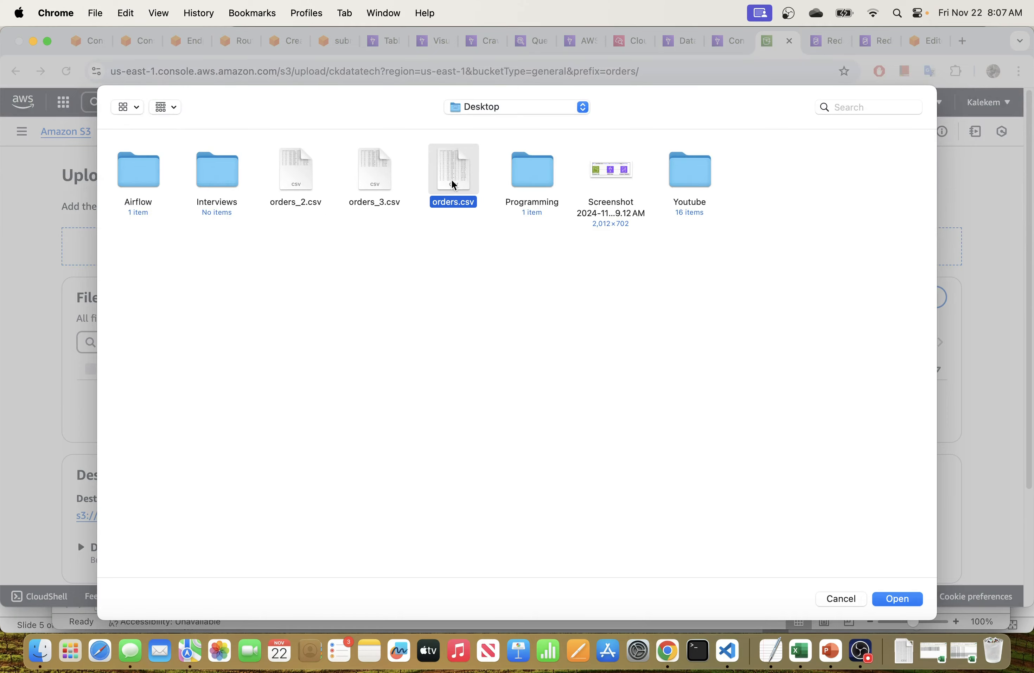
{"action": "left_click", "coordinate": [893, 597]}
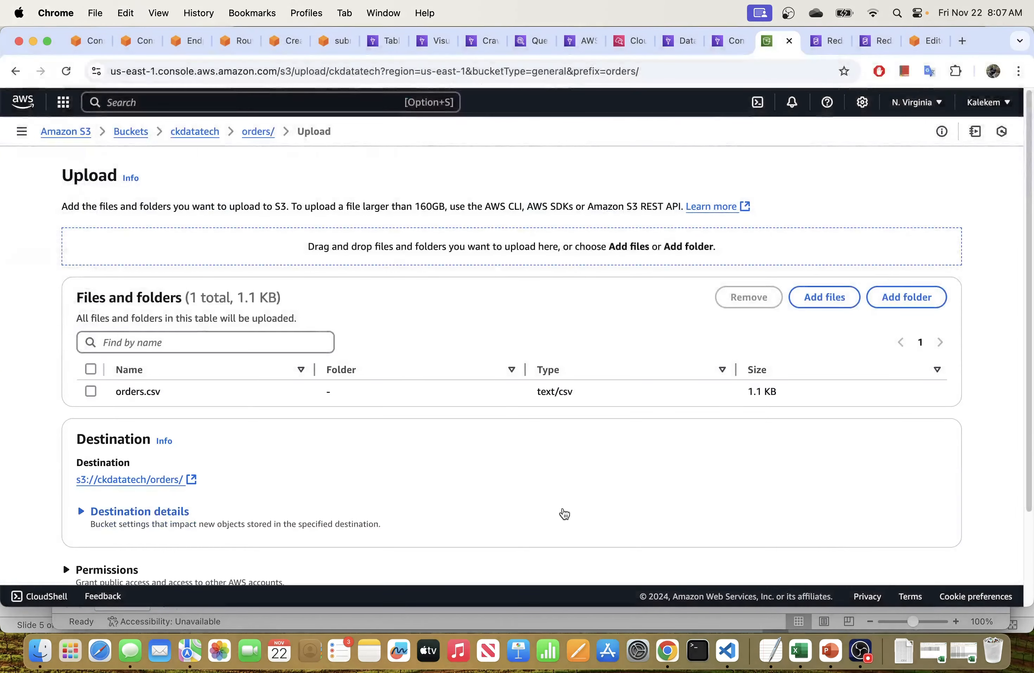
{"action": "scroll", "coordinate": [819, 386], "scroll_direction": "down", "scroll_amount": 5}
{"action": "left_click", "coordinate": [923, 546]}
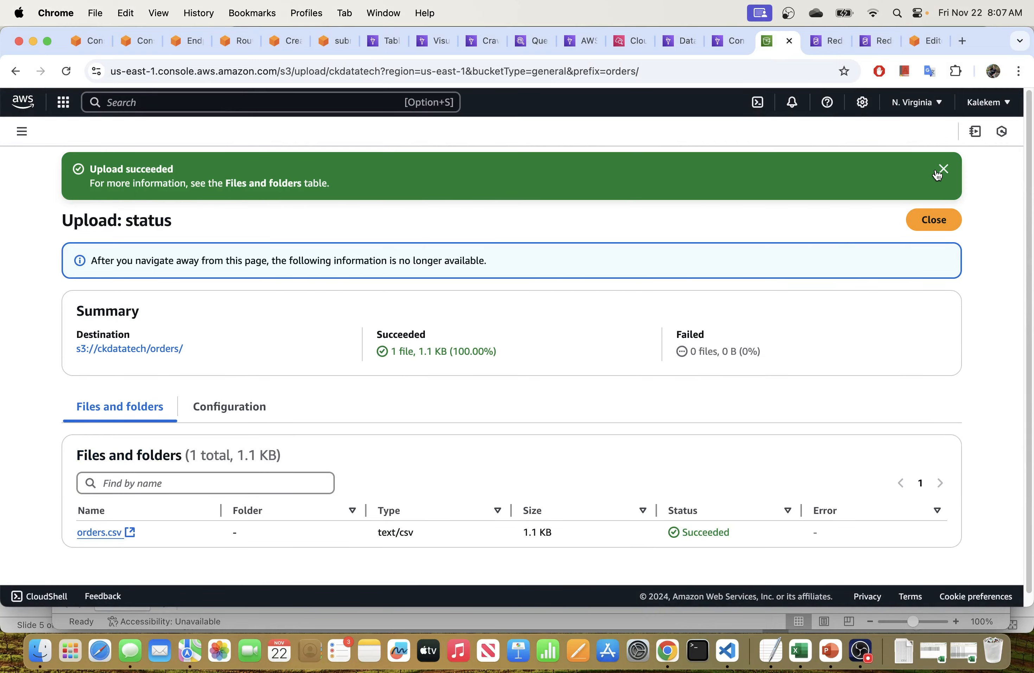
{"action": "left_click", "coordinate": [942, 171]}
- Run the Glue crawler s3-crawler-orders and check its state and list of crawler runs
{"action": "left_click", "coordinate": [481, 52]}
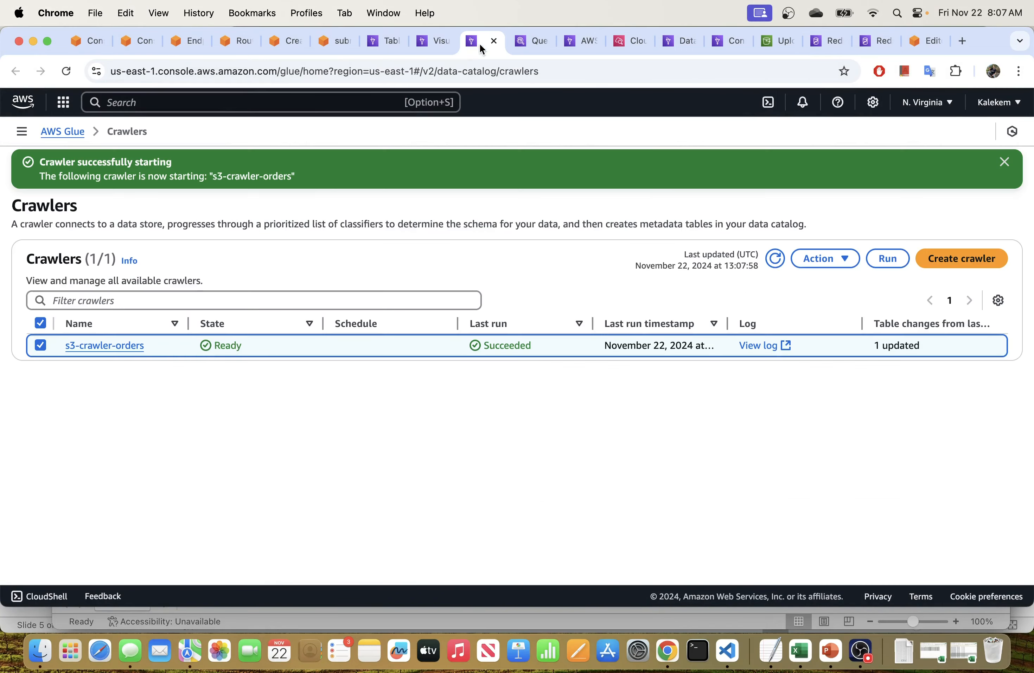
{"action": "left_click", "coordinate": [887, 260]}
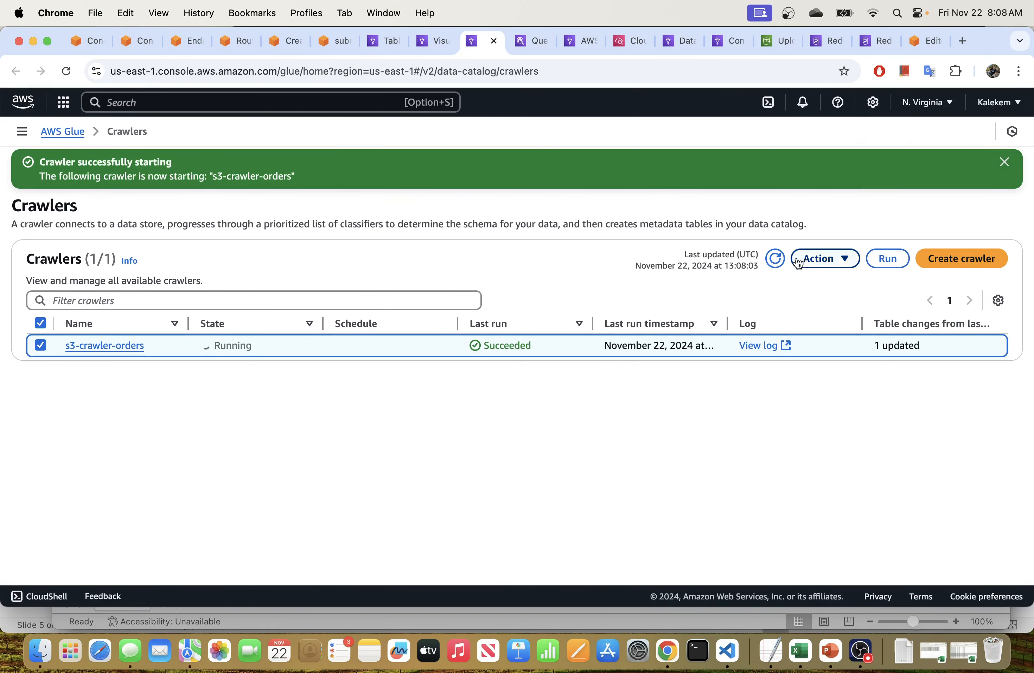
{"action": "left_click", "coordinate": [1005, 162]}
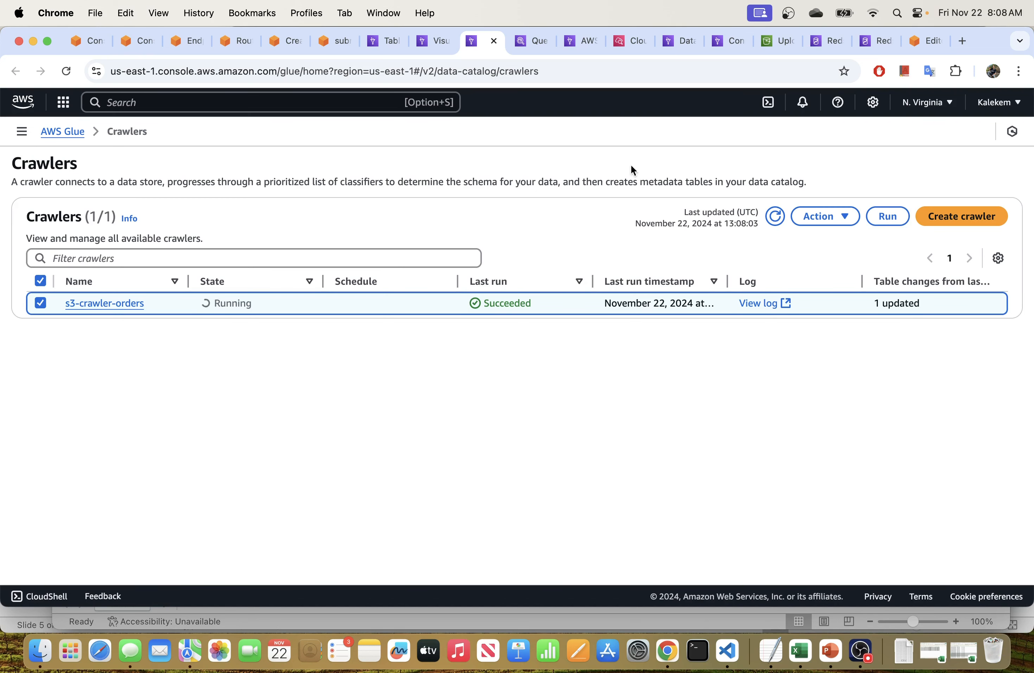
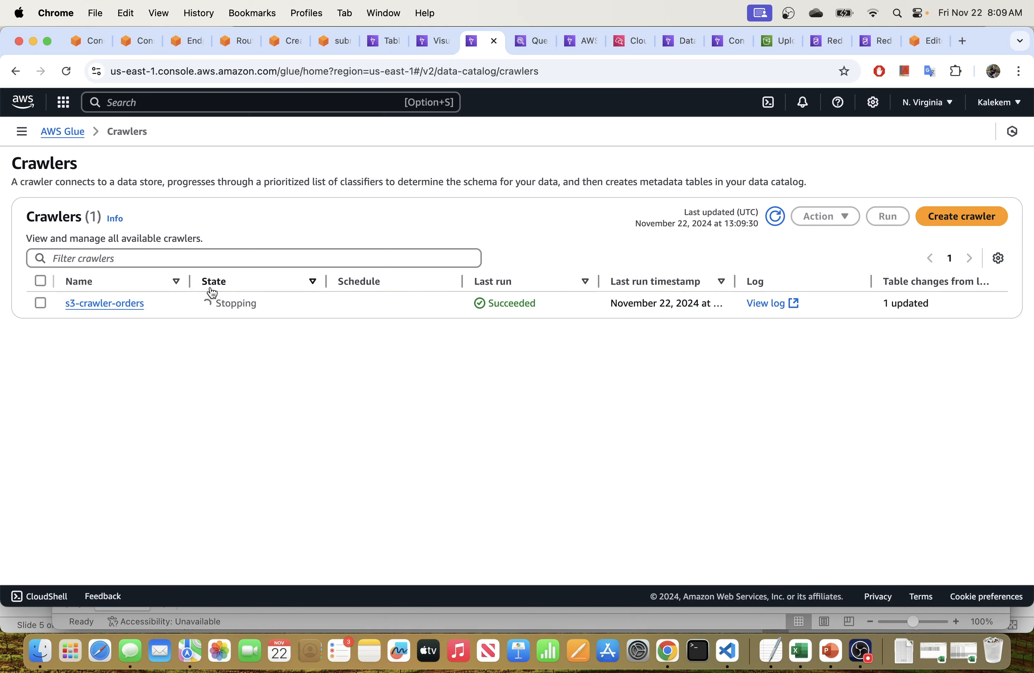
{"action": "left_click", "coordinate": [776, 217]}
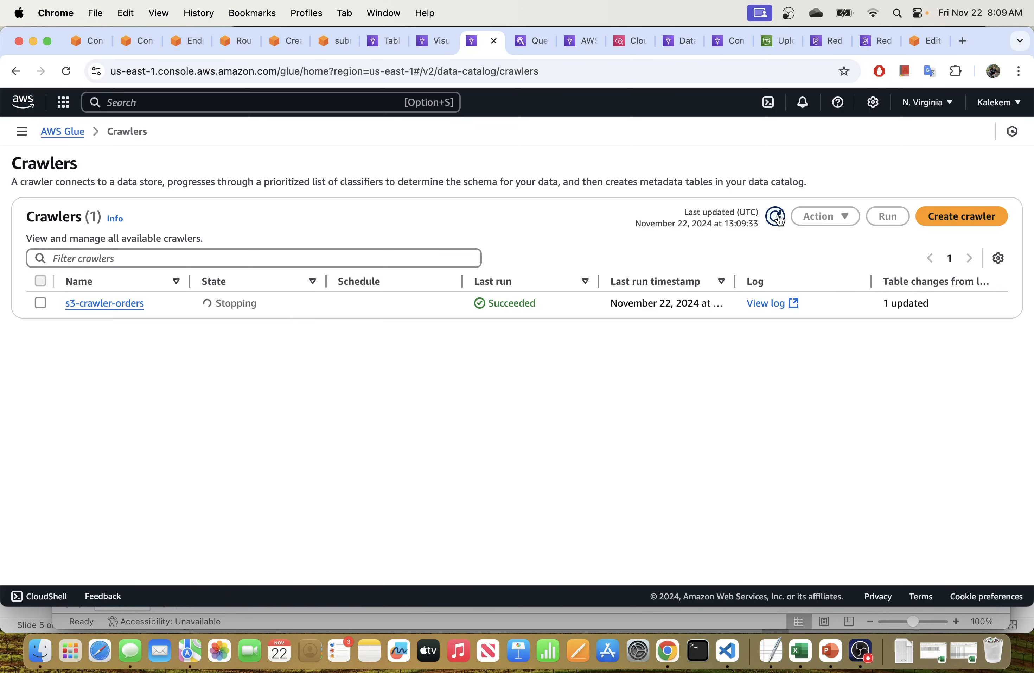
{"action": "left_click", "coordinate": [125, 304]}
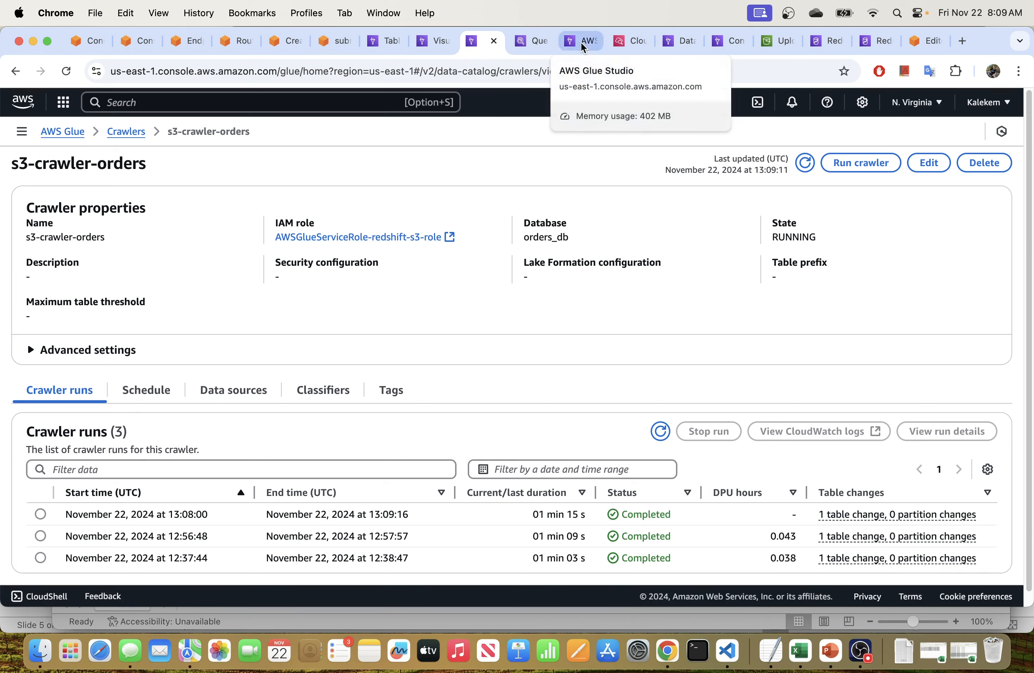
- Review the run history and job details of the Glue job etl-s3-redshift
{"action": "left_click", "coordinate": [437, 40]}
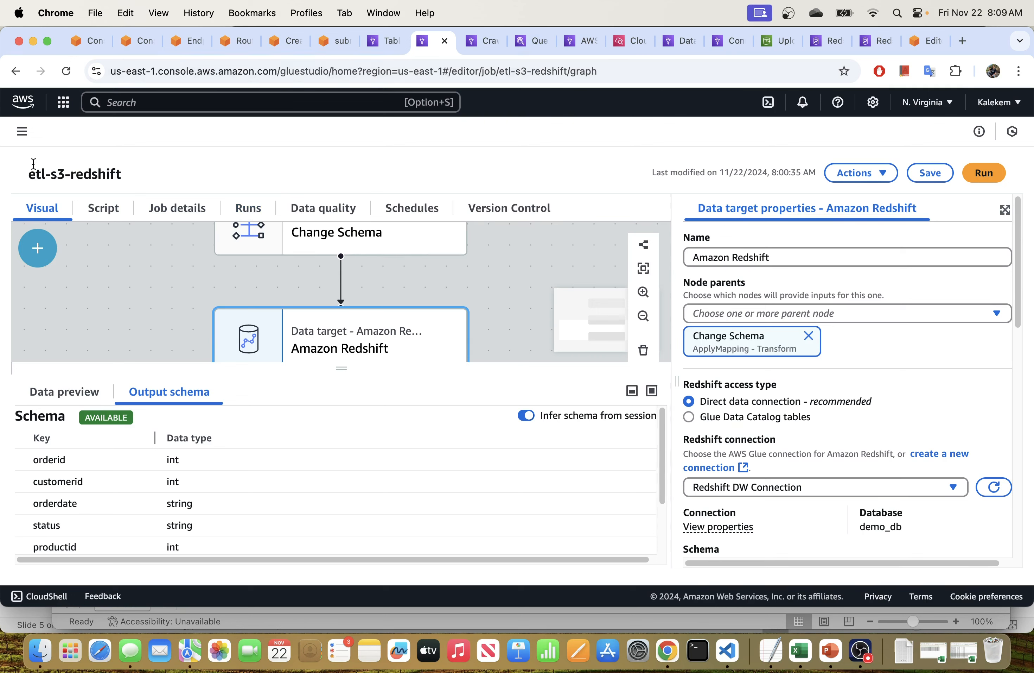
{"action": "left_click", "coordinate": [242, 210]}
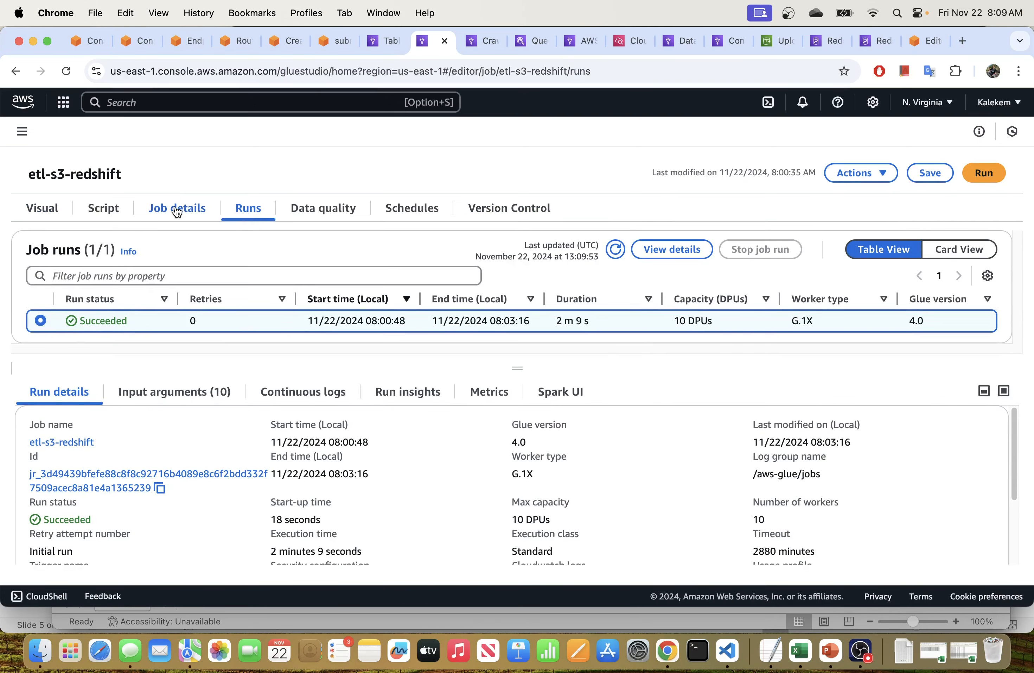
{"action": "left_click", "coordinate": [177, 209]}
{"action": "scroll", "coordinate": [190, 293], "scroll_direction": "down", "scroll_amount": 10}
{"action": "scroll", "coordinate": [192, 291], "scroll_direction": "up", "scroll_amount": 15}
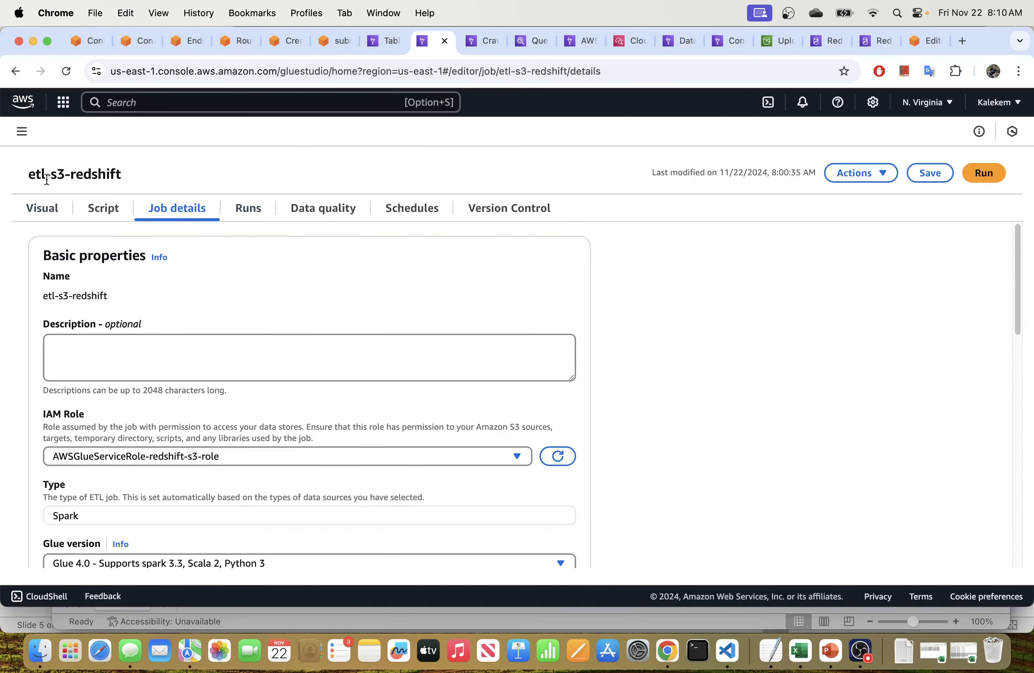
- Open the Glue ETL jobs list in a new browser tab and run the job etl-s3-redshift
{"action": "left_click", "coordinate": [22, 132]}
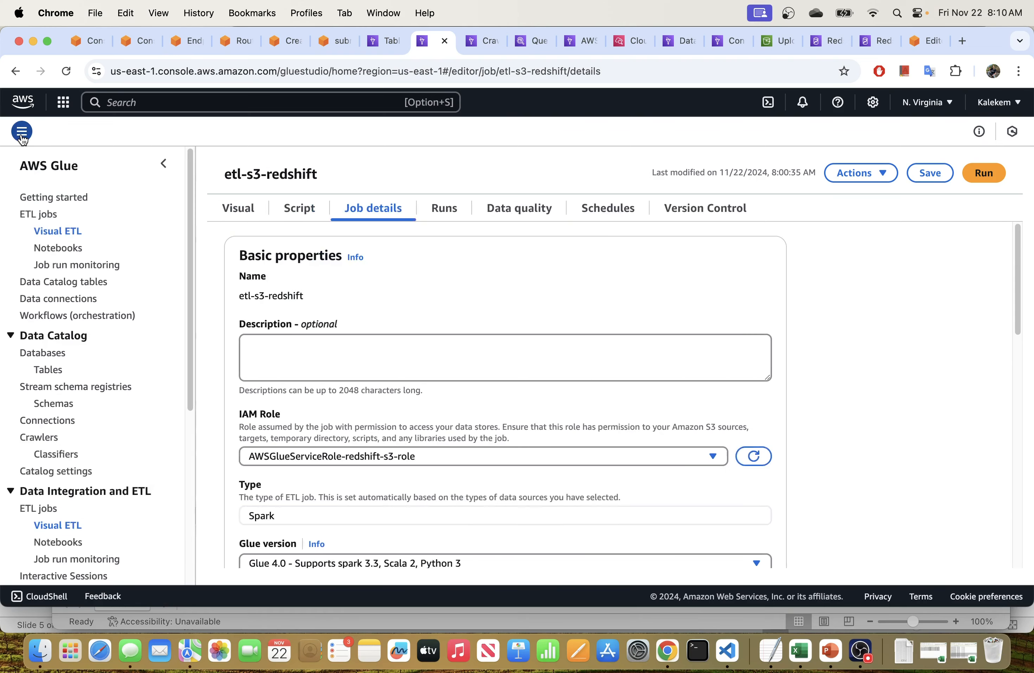
{"action": "right_click", "coordinate": [29, 508]}
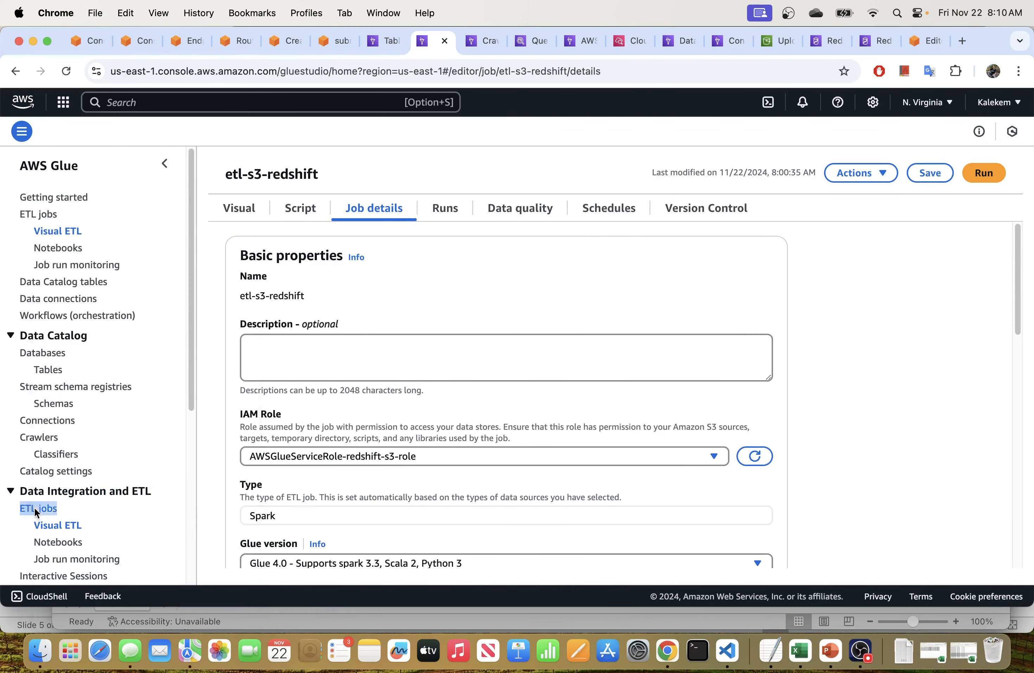
{"action": "left_click", "coordinate": [83, 344]}
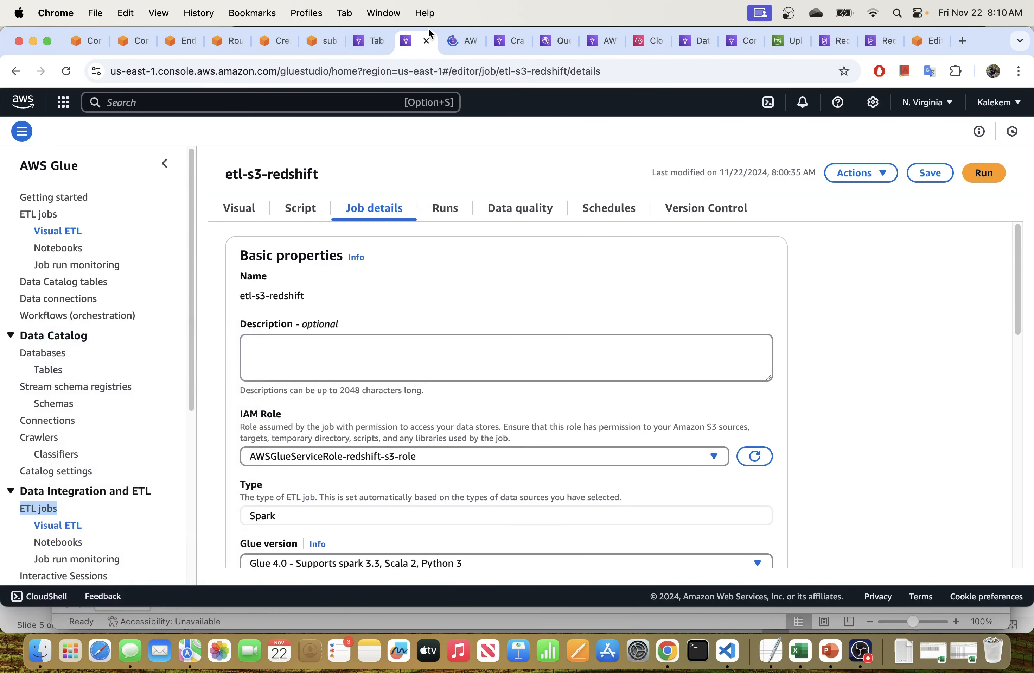
{"action": "left_click", "coordinate": [457, 40]}
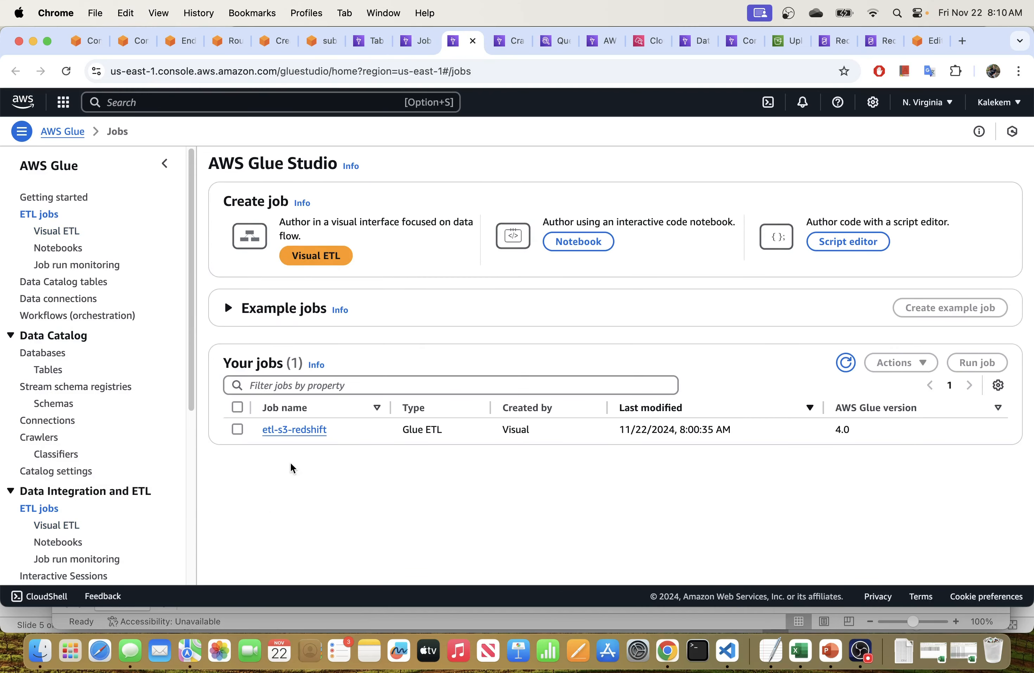
{"action": "left_click", "coordinate": [237, 430]}
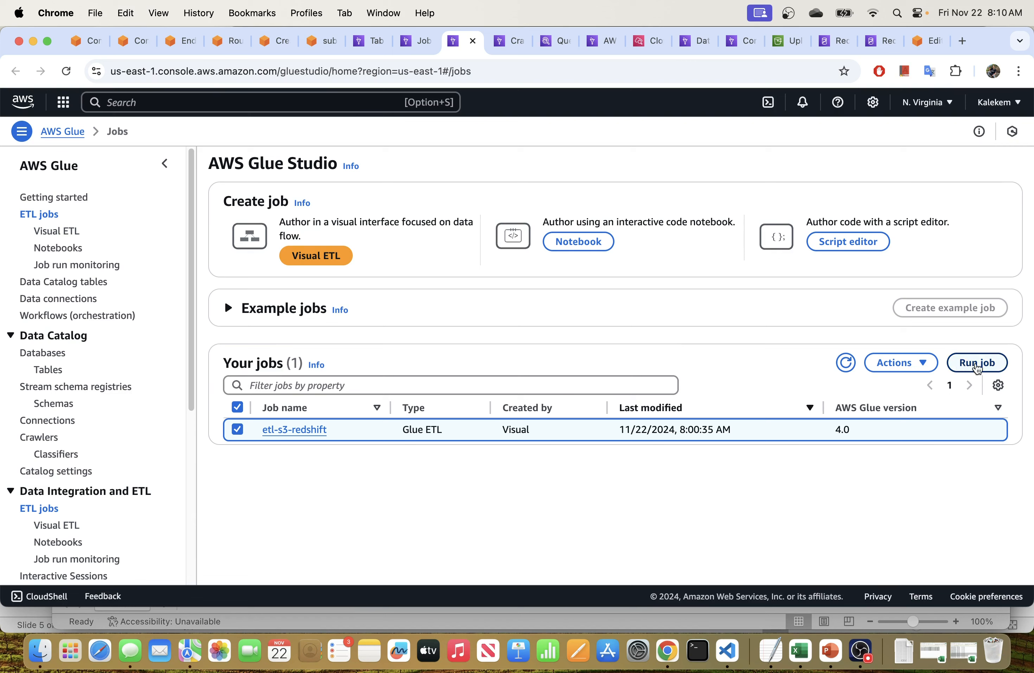
{"action": "left_click", "coordinate": [237, 429]}
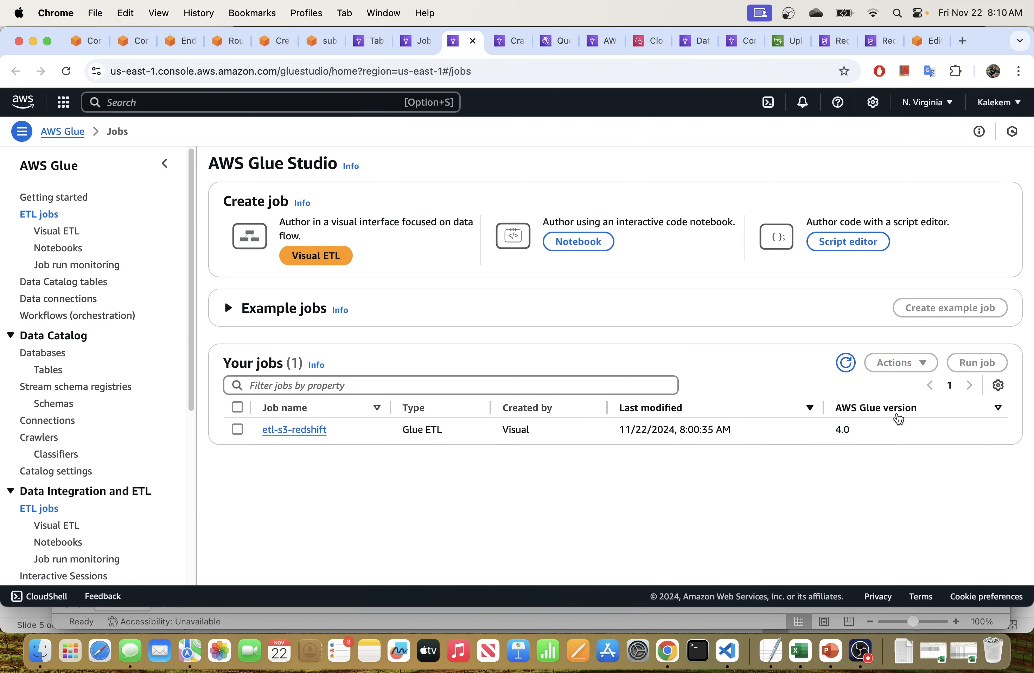
{"action": "left_click", "coordinate": [238, 430]}
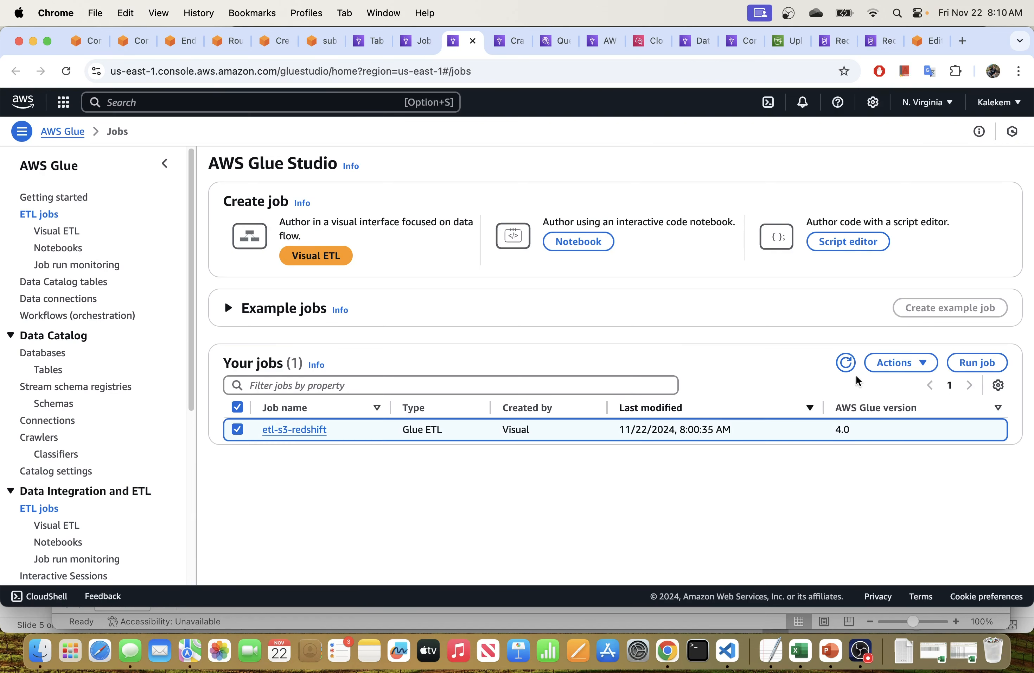
{"action": "left_click", "coordinate": [986, 369]}
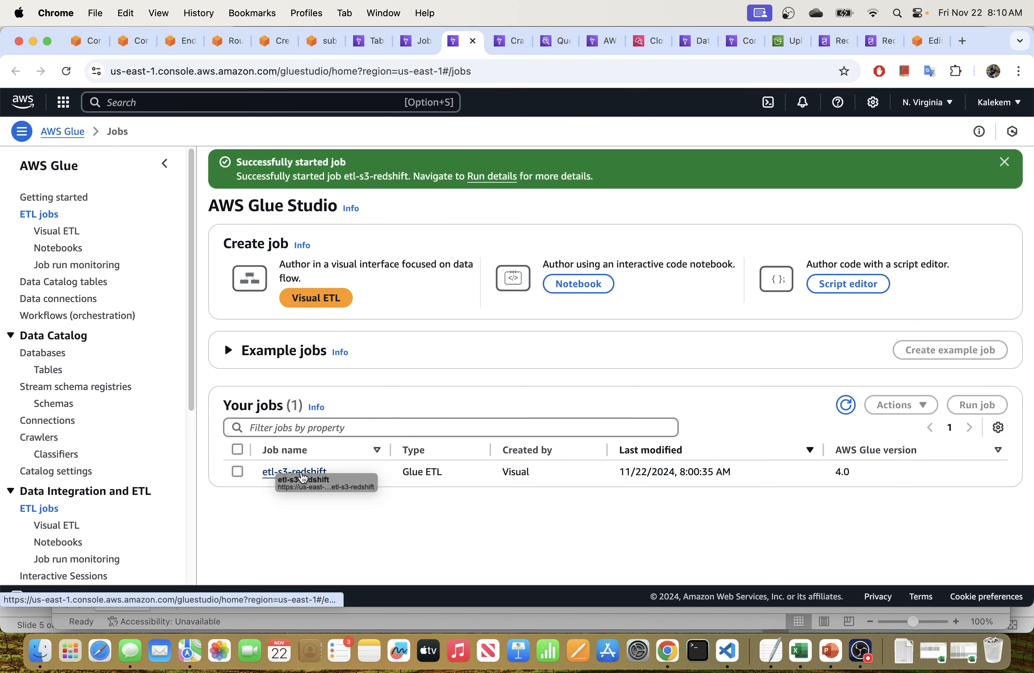
- Open the details of the currently running etl-s3-redshift job run from its run history
{"action": "left_click", "coordinate": [277, 476]}
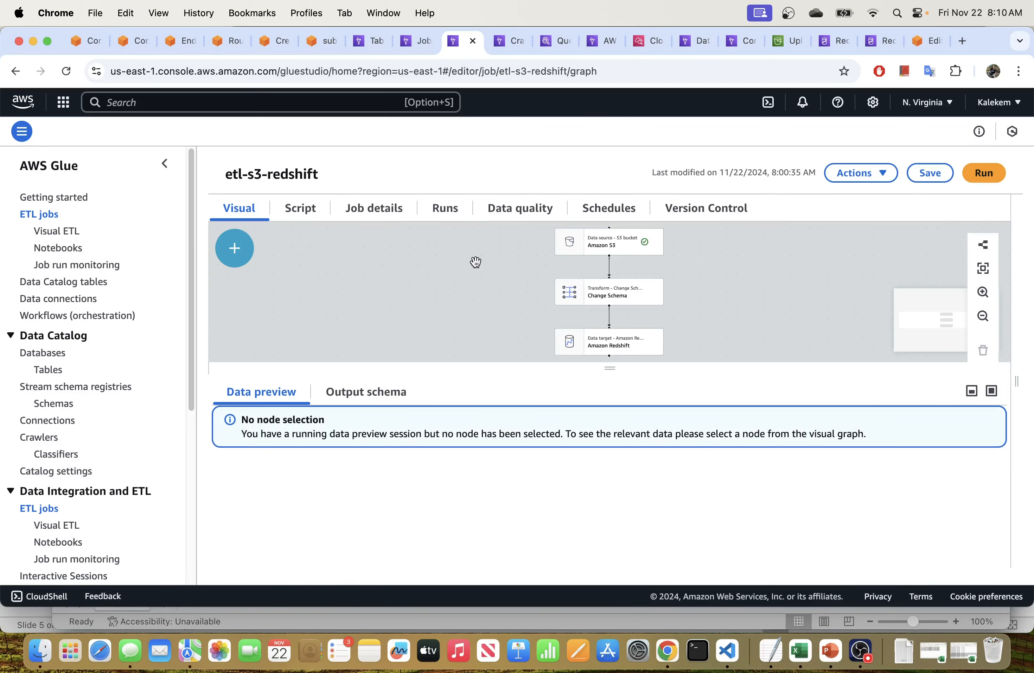
{"action": "left_click", "coordinate": [447, 219]}
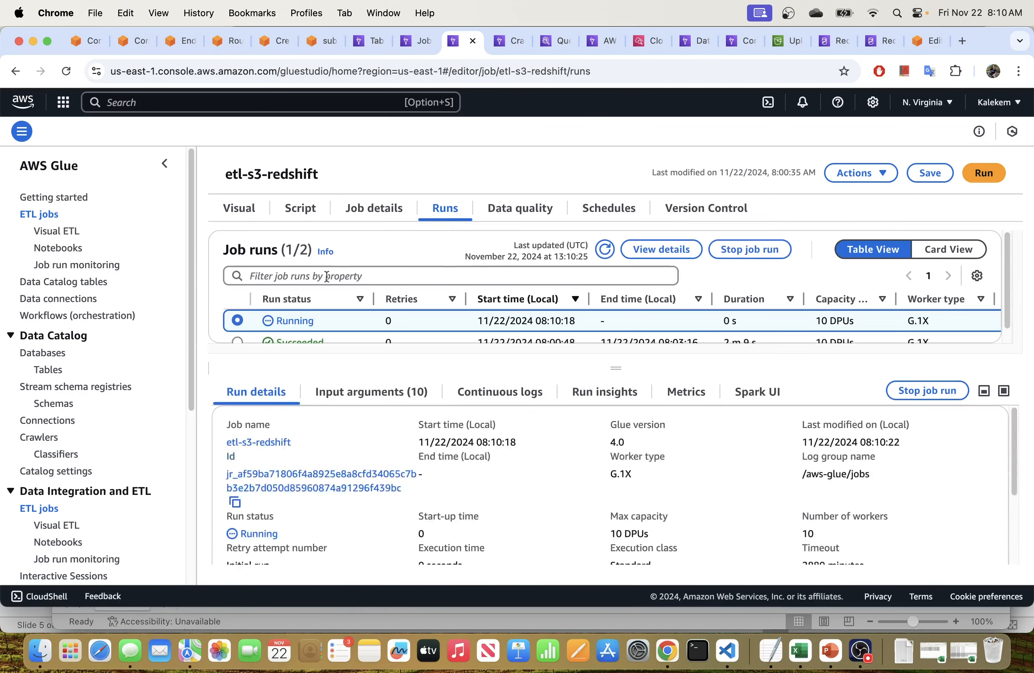
{"action": "left_click", "coordinate": [642, 251]}
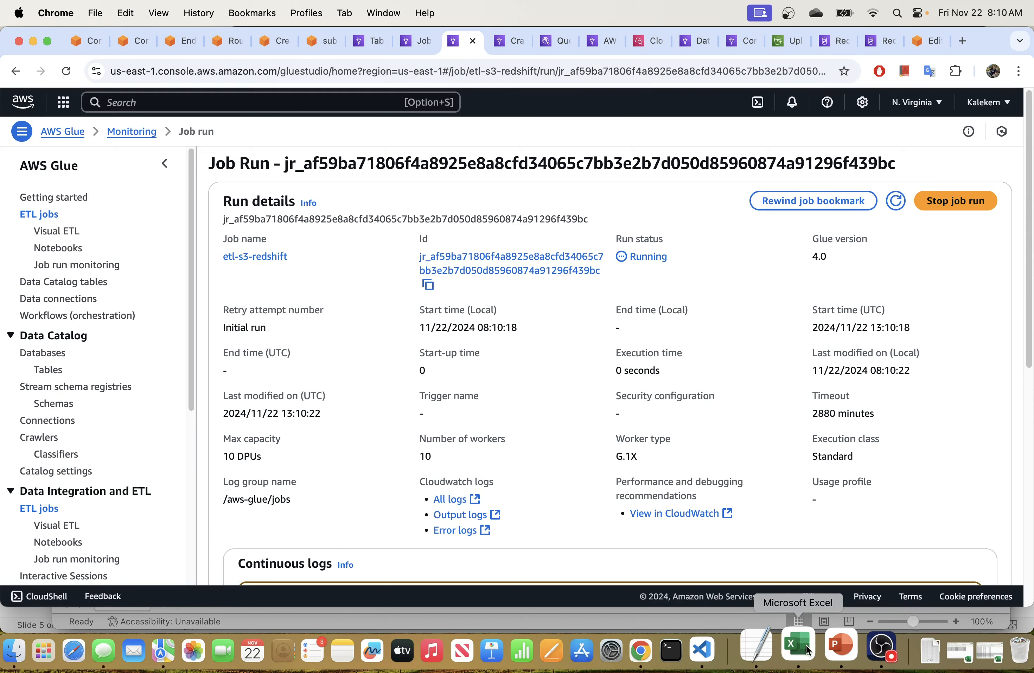
- Rerun the Redshift orders query and compare order 13 with its row in the Excel orders sheet
{"action": "left_click", "coordinate": [807, 651]}
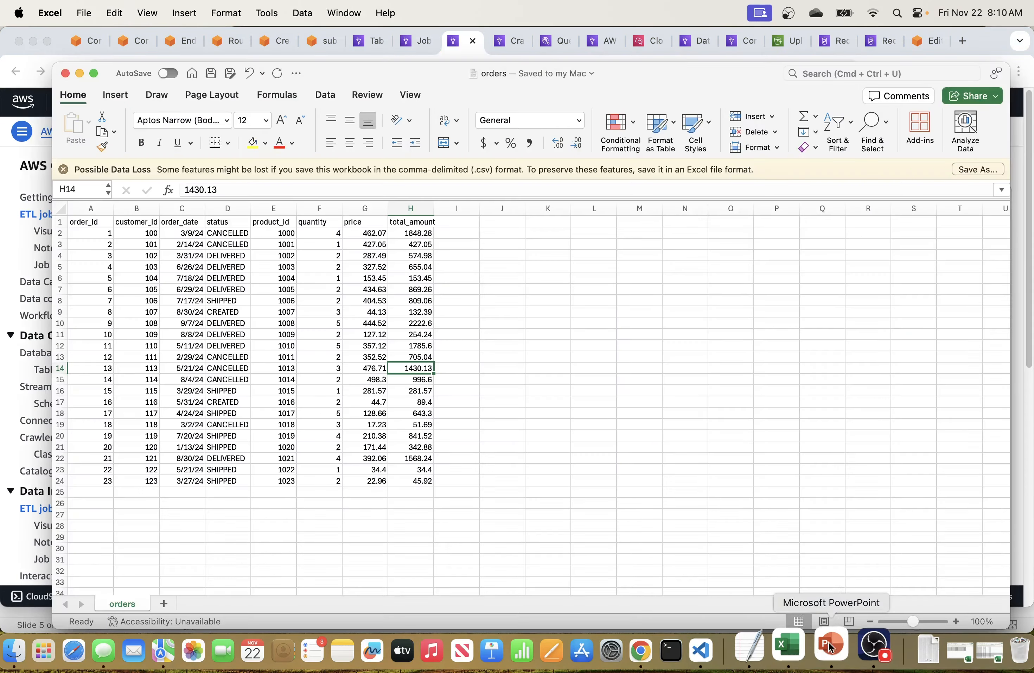
{"action": "left_click_drag", "start_coordinate": [78, 365], "coordinate": [416, 363]}
{"action": "left_click", "coordinate": [310, 31]}
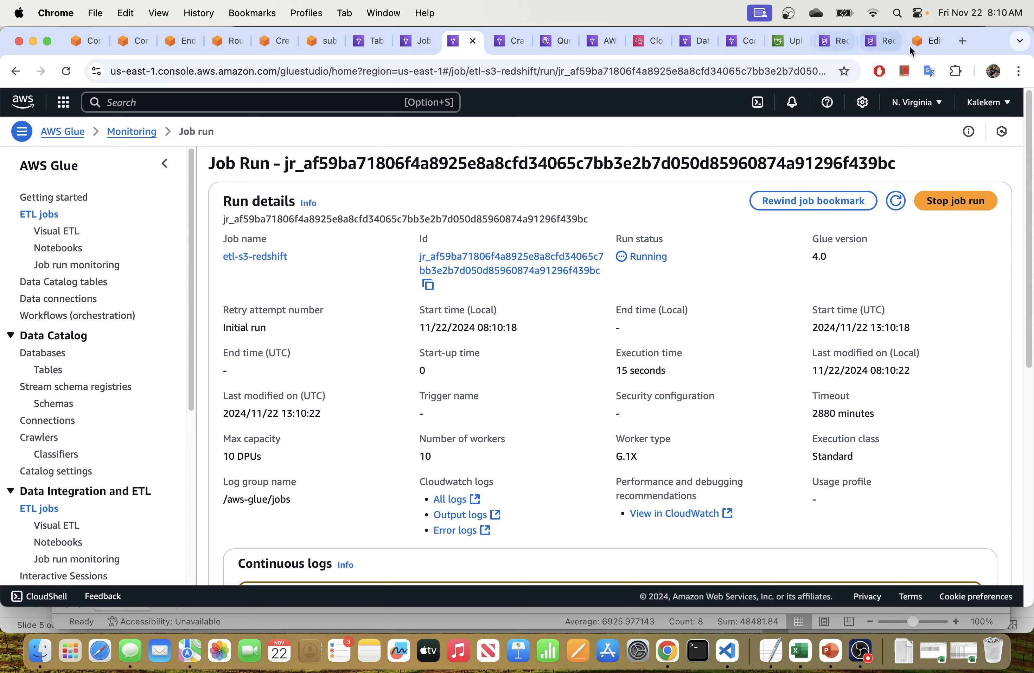
{"action": "left_click", "coordinate": [930, 42]}
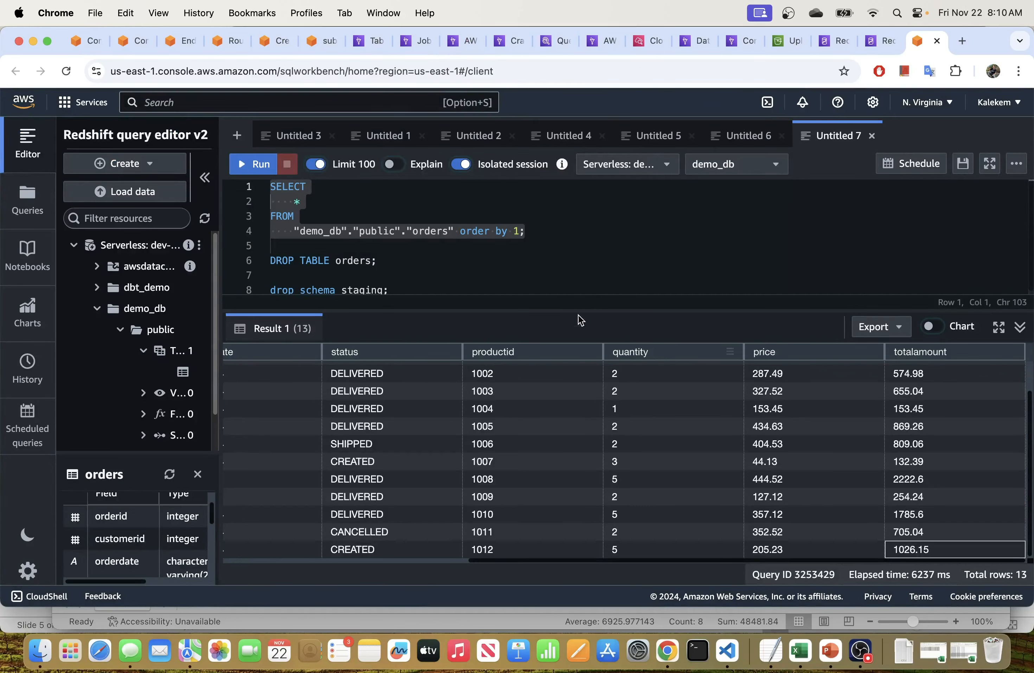
{"action": "left_click", "coordinate": [266, 165]}
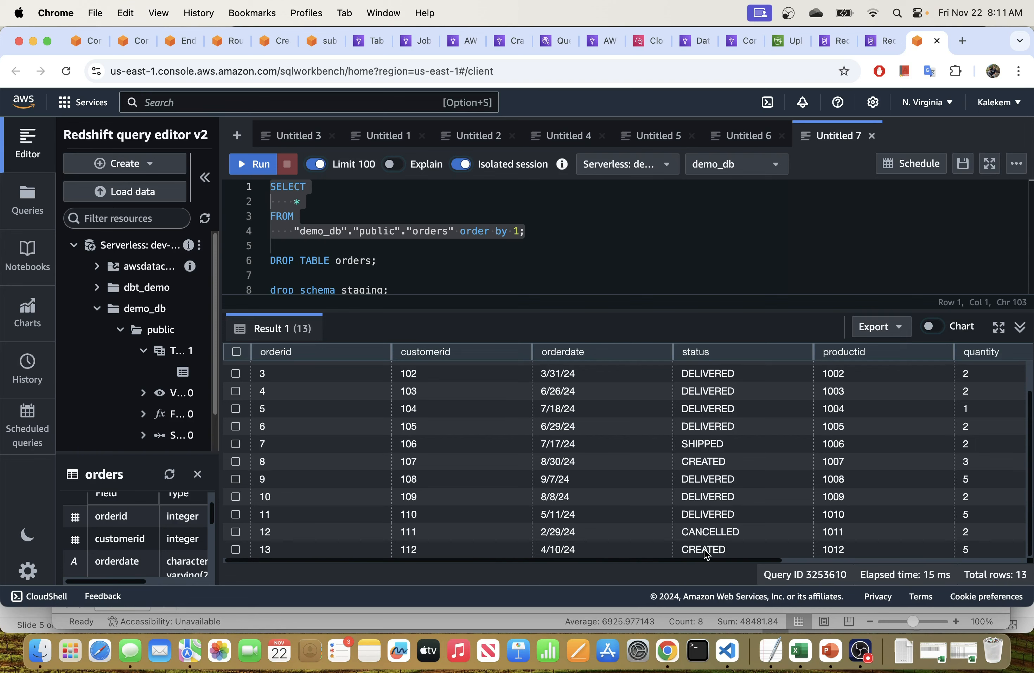
{"action": "scroll", "coordinate": [706, 555], "scroll_direction": "right", "scroll_amount": 5}
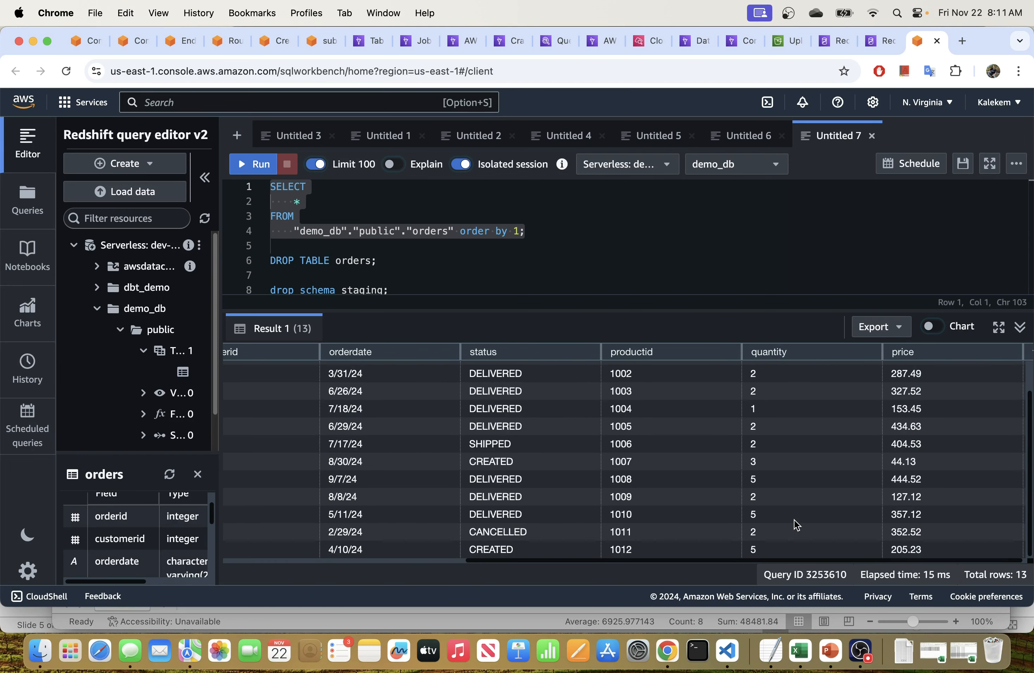
{"action": "key", "text": "super+Tab"}
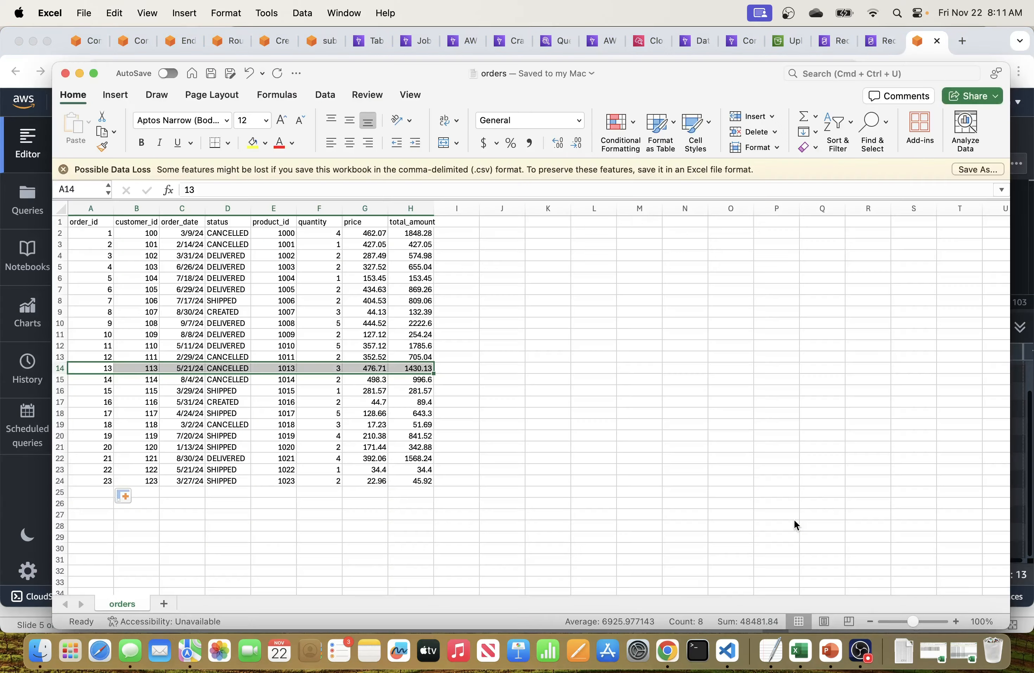
- Return to Chrome and check the run status of the newest etl-s3-redshift job run
{"action": "left_click", "coordinate": [603, 42]}
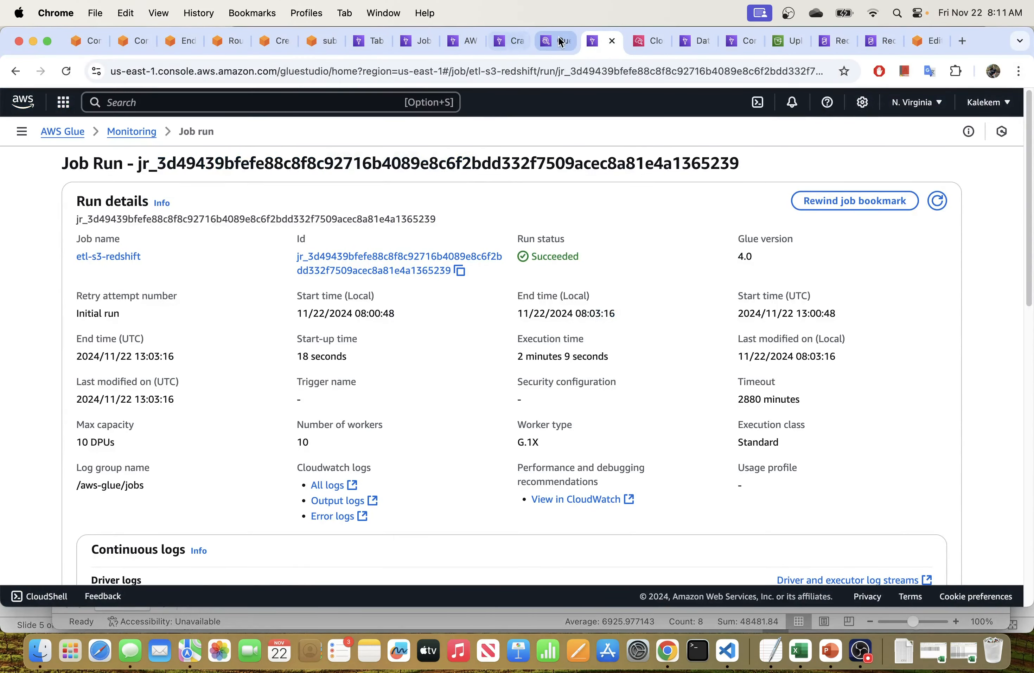
{"action": "left_click", "coordinate": [567, 40]}
{"action": "left_click", "coordinate": [509, 40]}
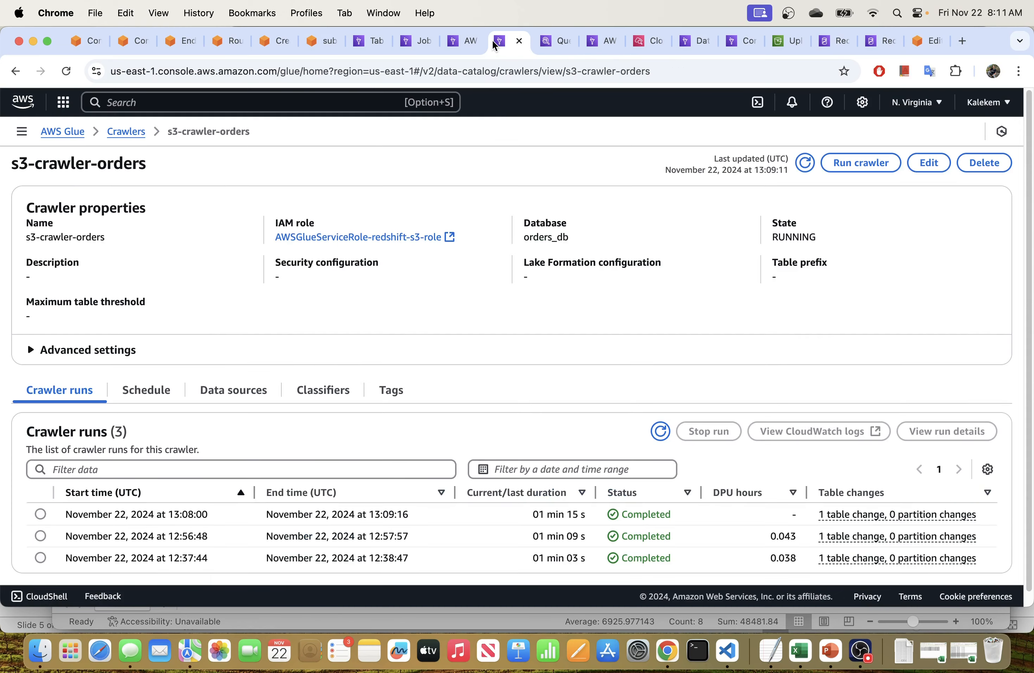
{"action": "left_click", "coordinate": [479, 41]}
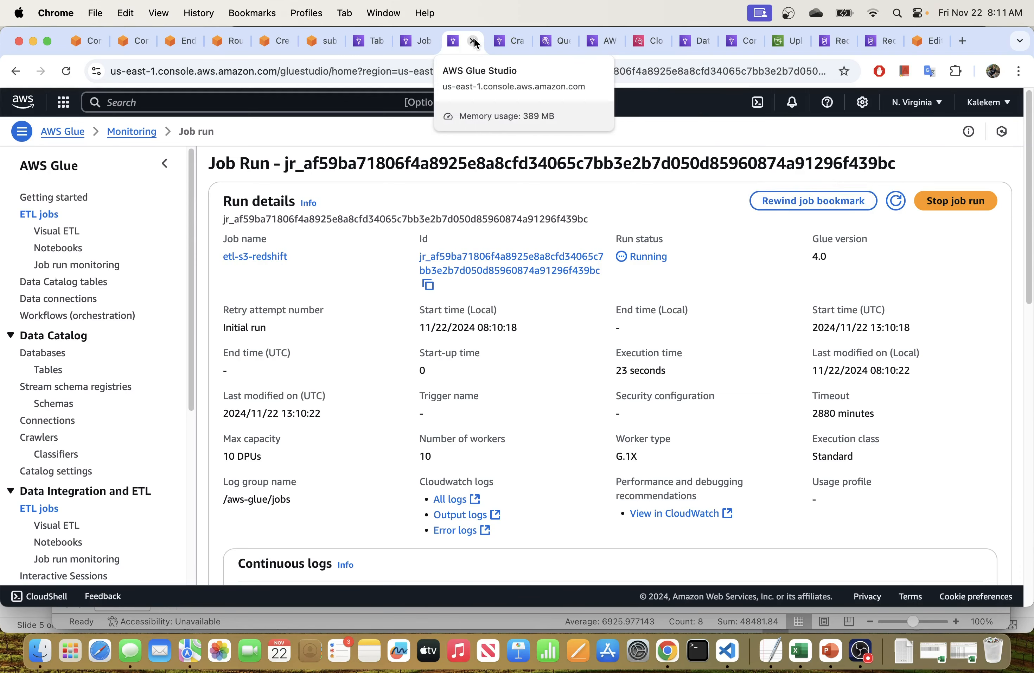
- Close the browser tabs of the earlier job run, CloudWatch and the Athena query editor, and return to the current job run
{"action": "left_click", "coordinate": [613, 43]}
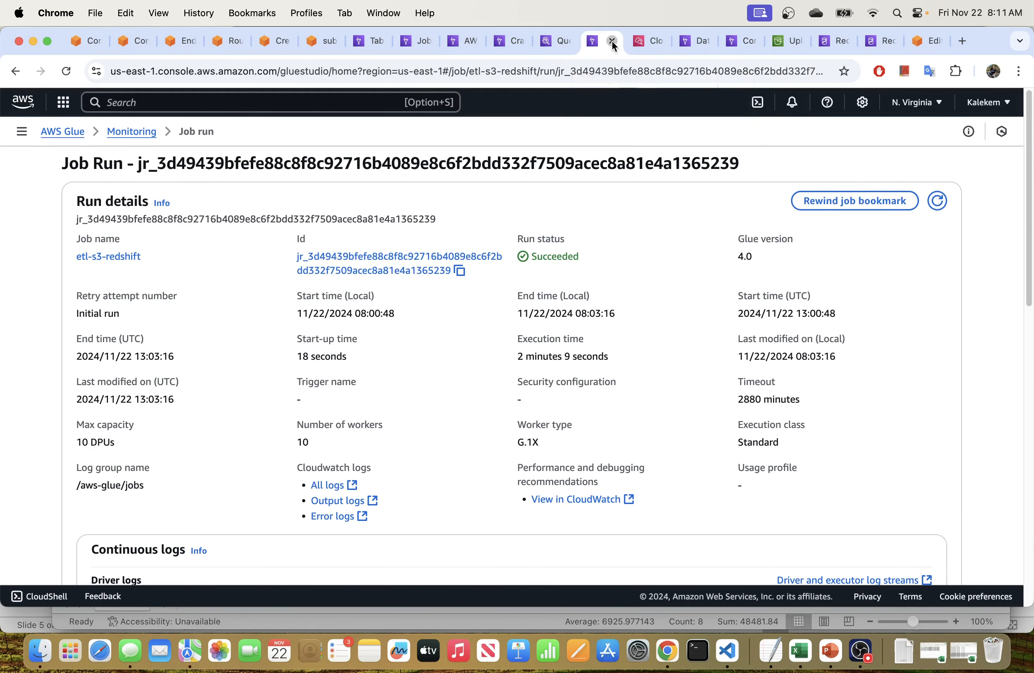
{"action": "left_click", "coordinate": [613, 43]}
{"action": "left_click", "coordinate": [612, 43]}
{"action": "left_click", "coordinate": [559, 41]}
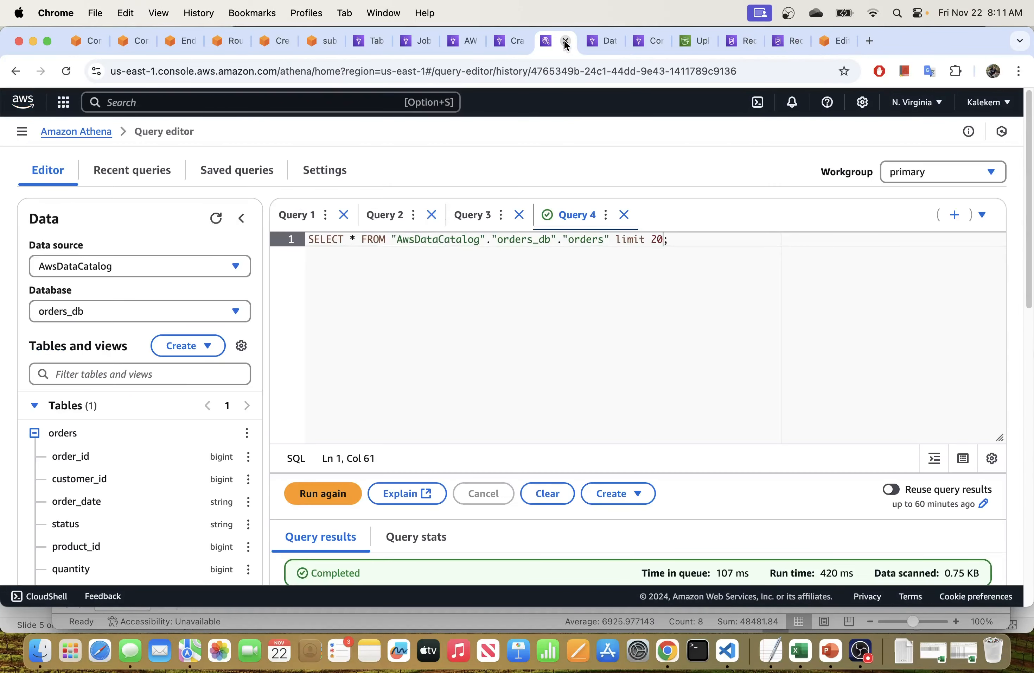
{"action": "left_click", "coordinate": [565, 43]}
{"action": "left_click", "coordinate": [513, 43]}
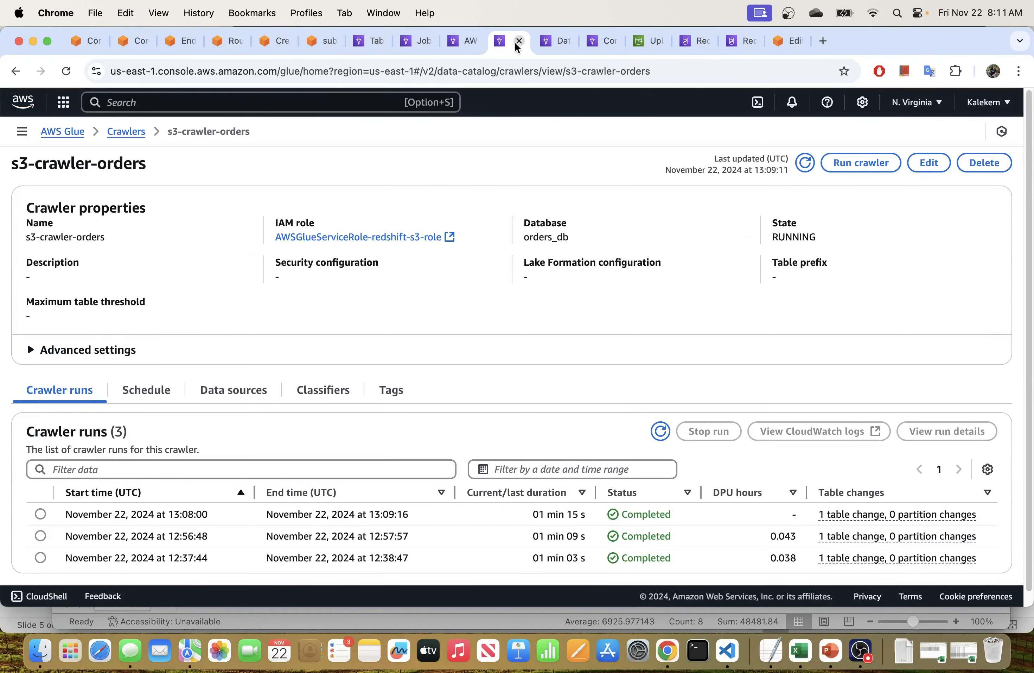
{"action": "left_click", "coordinate": [518, 41]}
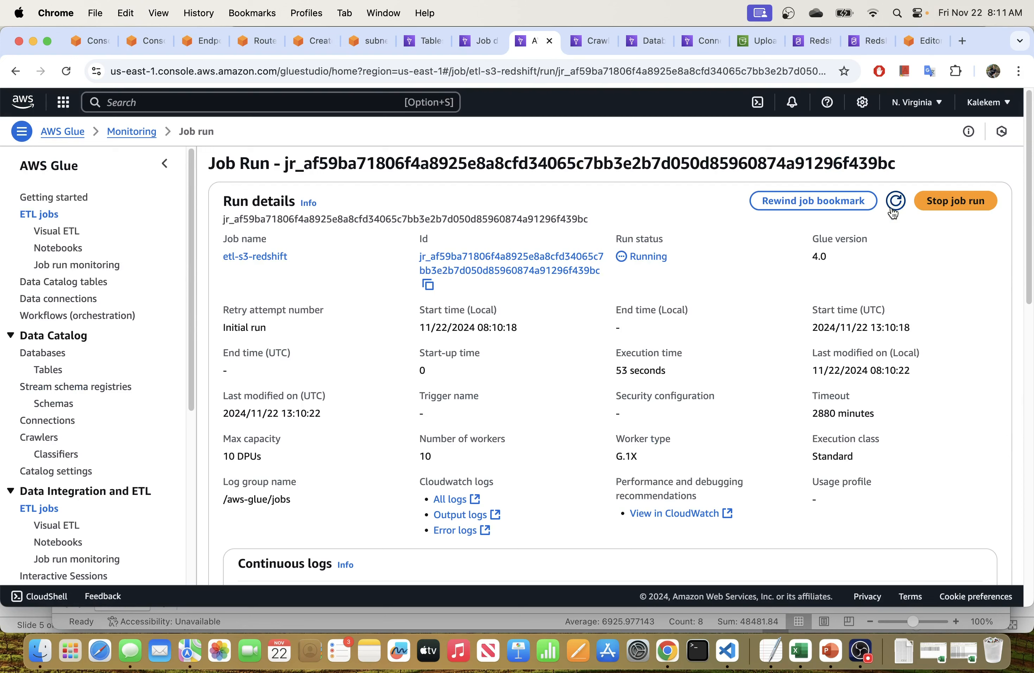
- Refresh the job run details and start live tailing its CloudWatch log group /aws-glue/jobs/logs-v2 with the filter pane hidden
{"action": "left_click", "coordinate": [901, 203]}
{"action": "left_click", "coordinate": [727, 515]}
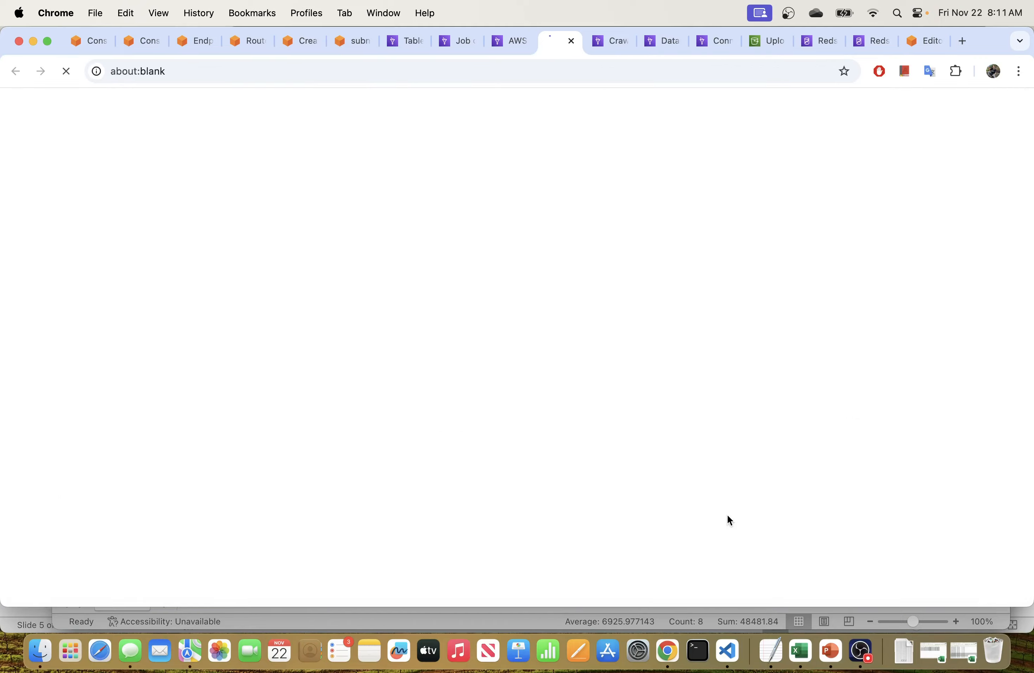
{"action": "left_click", "coordinate": [504, 40]}
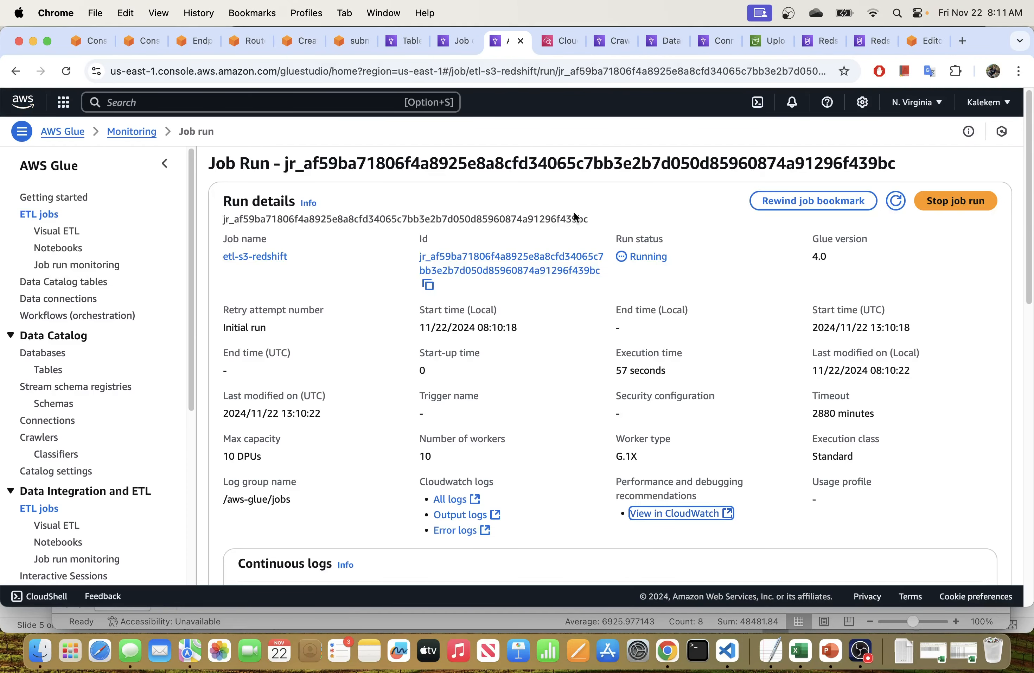
{"action": "left_click", "coordinate": [563, 40]}
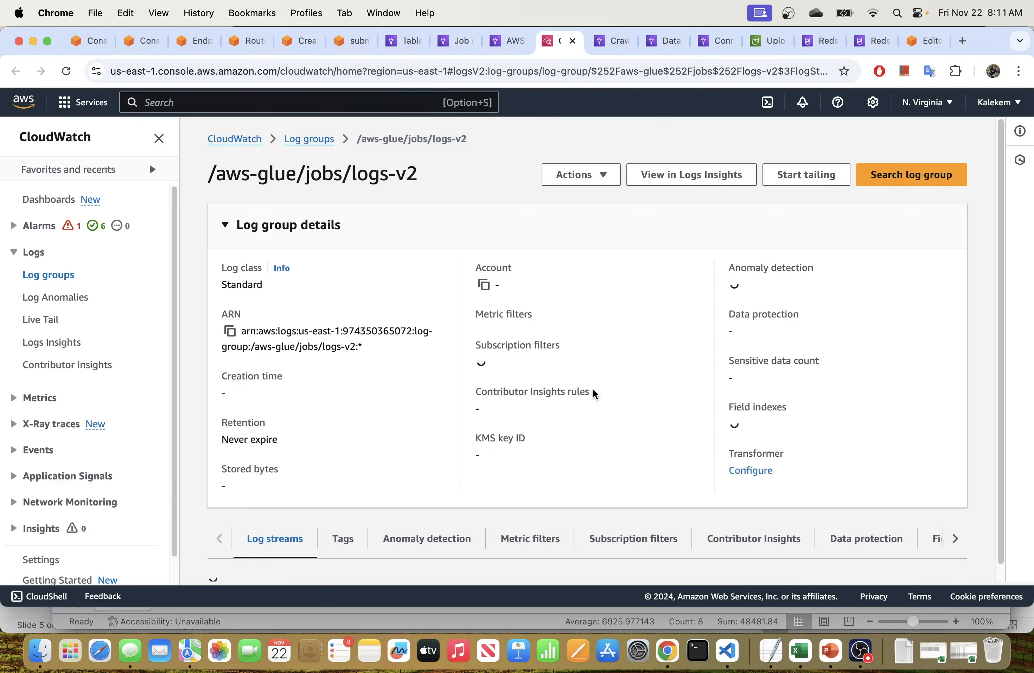
{"action": "left_click", "coordinate": [803, 176]}
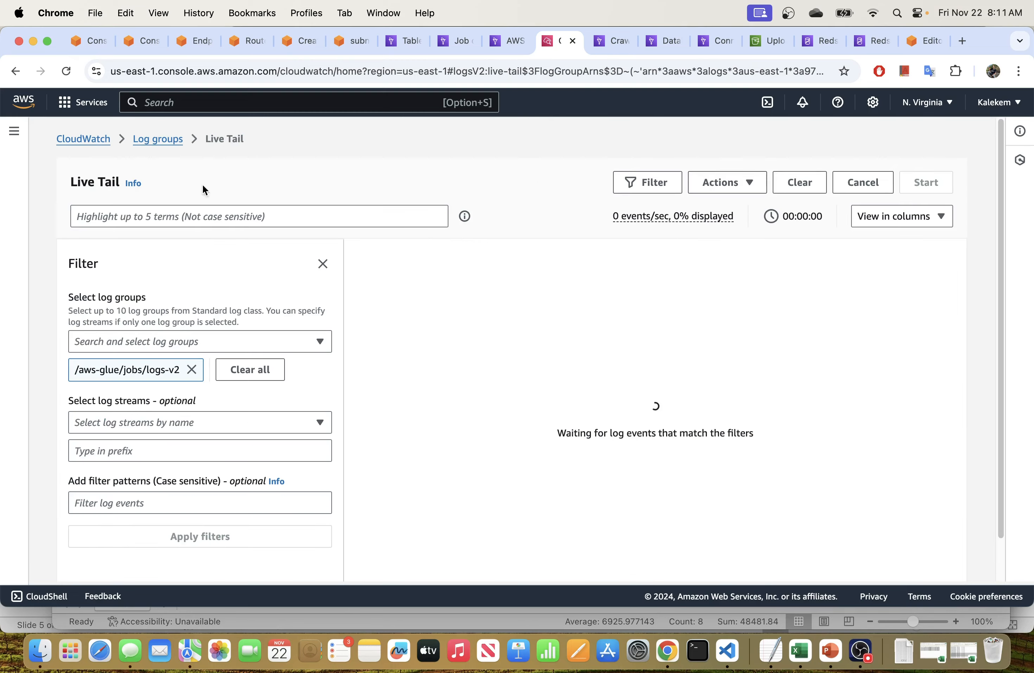
{"action": "left_click", "coordinate": [323, 264]}
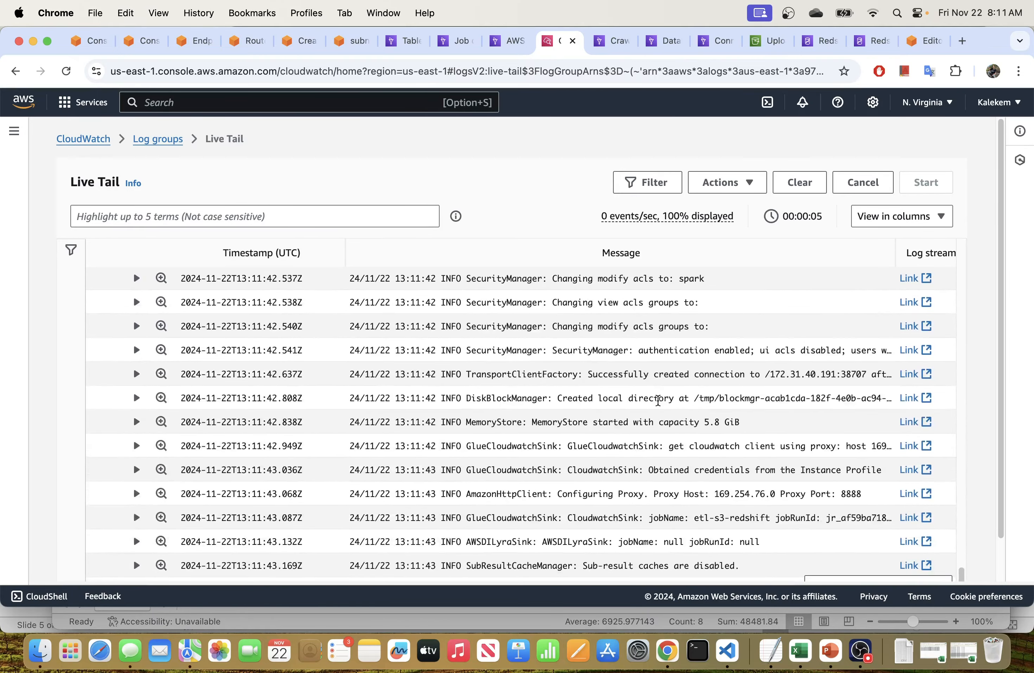
- Examine the incoming Live Tail log events of the etl-s3-redshift run, including their timestamps, messages and log stream links
{"action": "scroll", "coordinate": [476, 388], "scroll_direction": "down", "scroll_amount": 2}
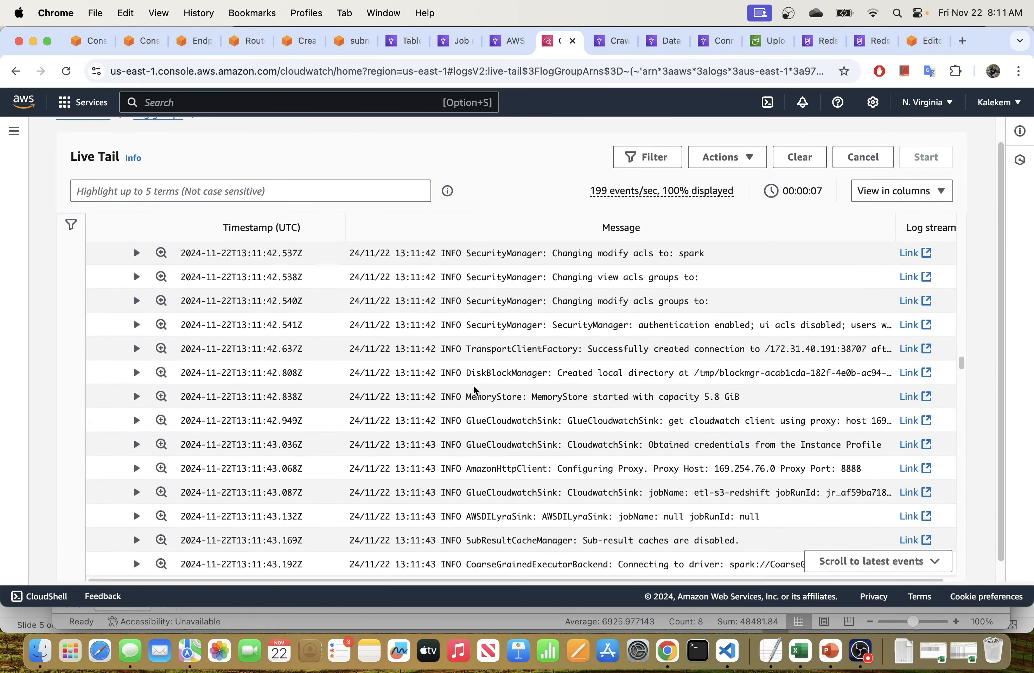
{"action": "scroll", "coordinate": [476, 388], "scroll_direction": "down", "scroll_amount": 5}
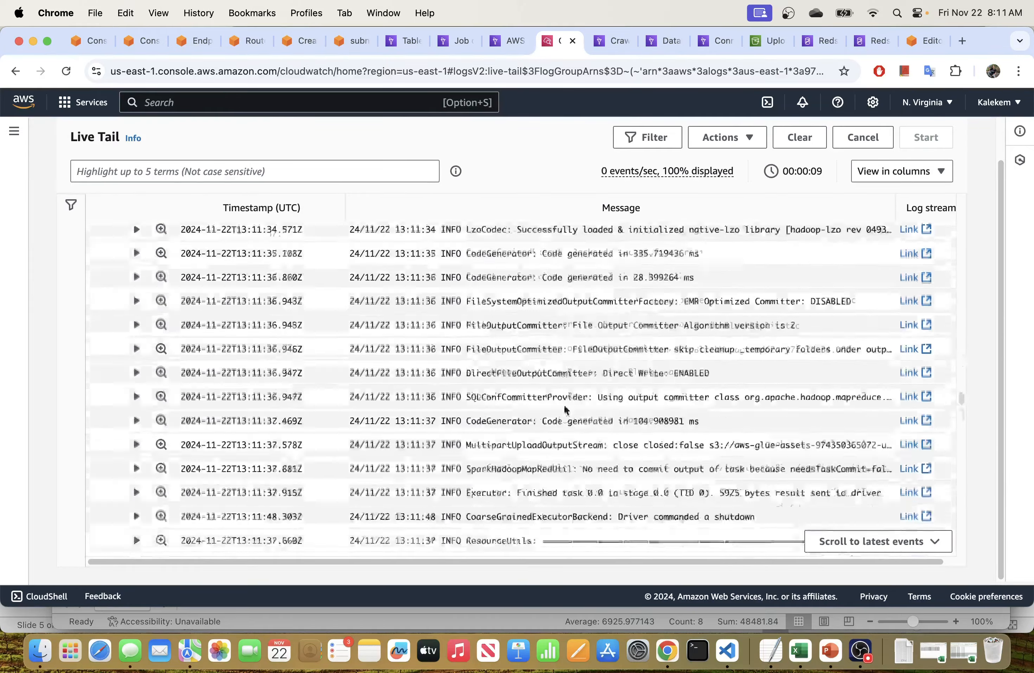
{"action": "scroll", "coordinate": [566, 403], "scroll_direction": "down", "scroll_amount": 15}
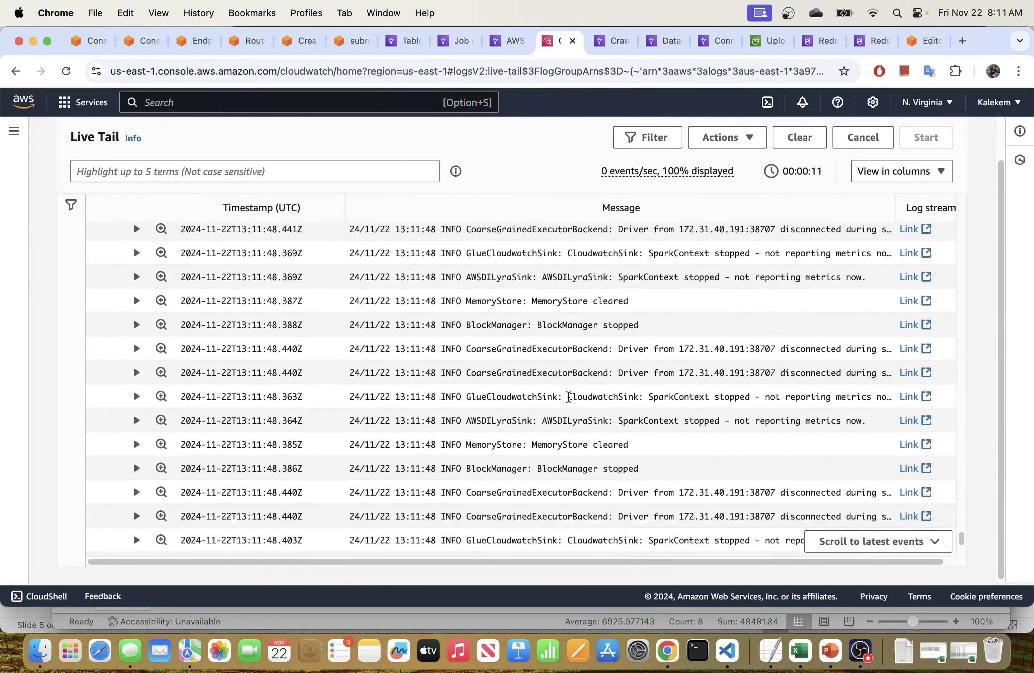
{"action": "scroll", "coordinate": [569, 396], "scroll_direction": "up", "scroll_amount": 20}
{"action": "scroll", "coordinate": [568, 396], "scroll_direction": "down", "scroll_amount": 7}
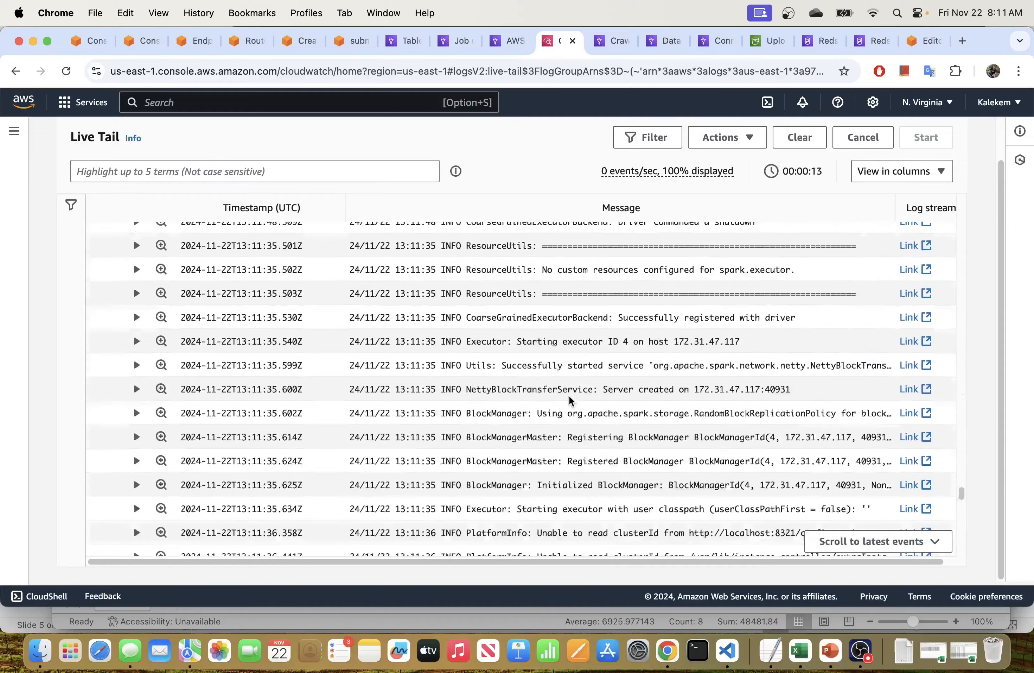
{"action": "scroll", "coordinate": [572, 397], "scroll_direction": "down", "scroll_amount": 2}
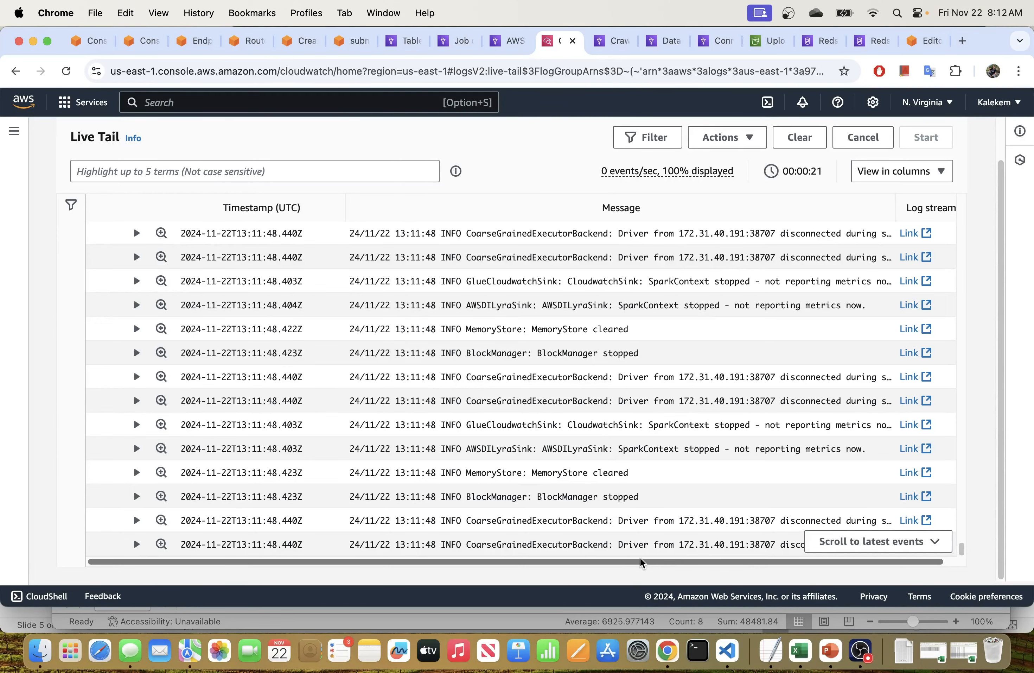
{"action": "left_click_drag", "start_coordinate": [640, 562], "coordinate": [745, 563]}
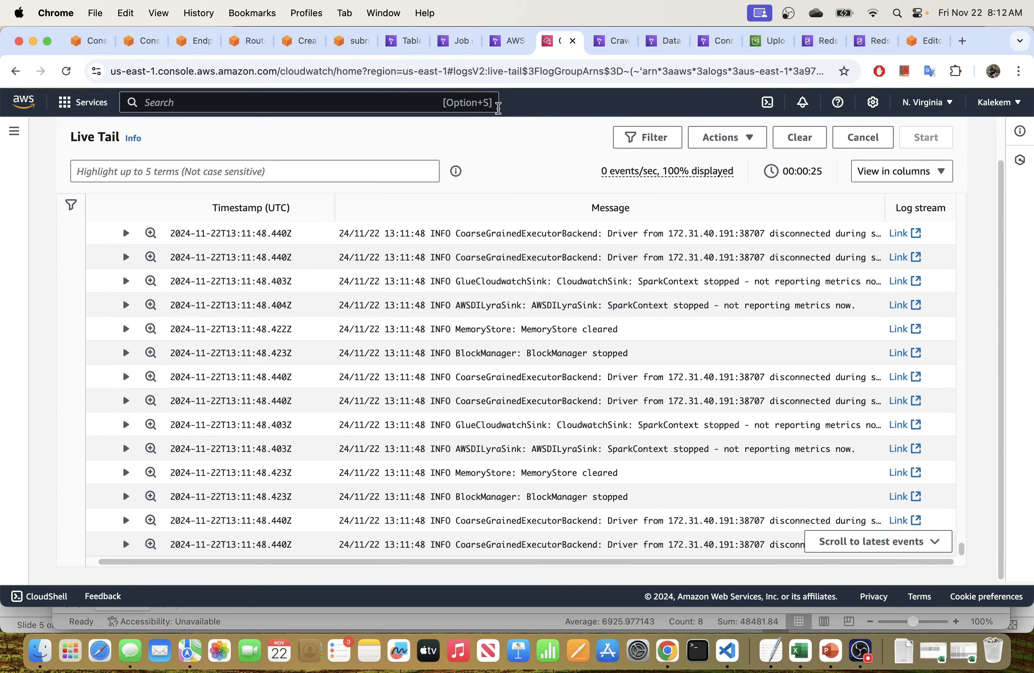
- Refresh the etl-s3-redshift job run details to check the run status, and return to the Redshift query editor
{"action": "left_click", "coordinate": [508, 41]}
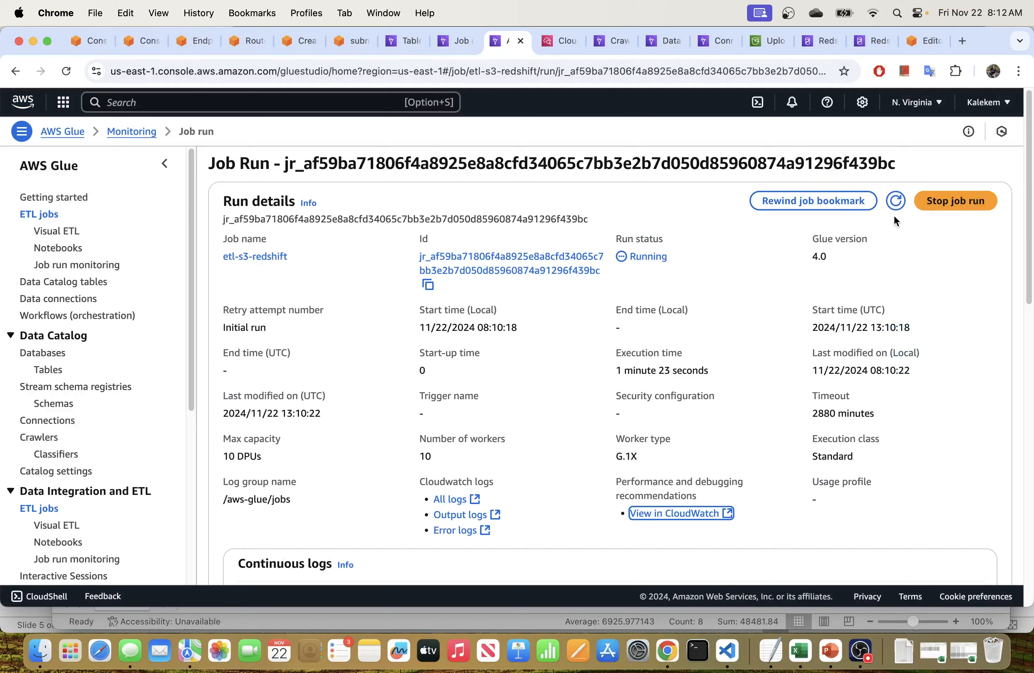
{"action": "left_click", "coordinate": [896, 200]}
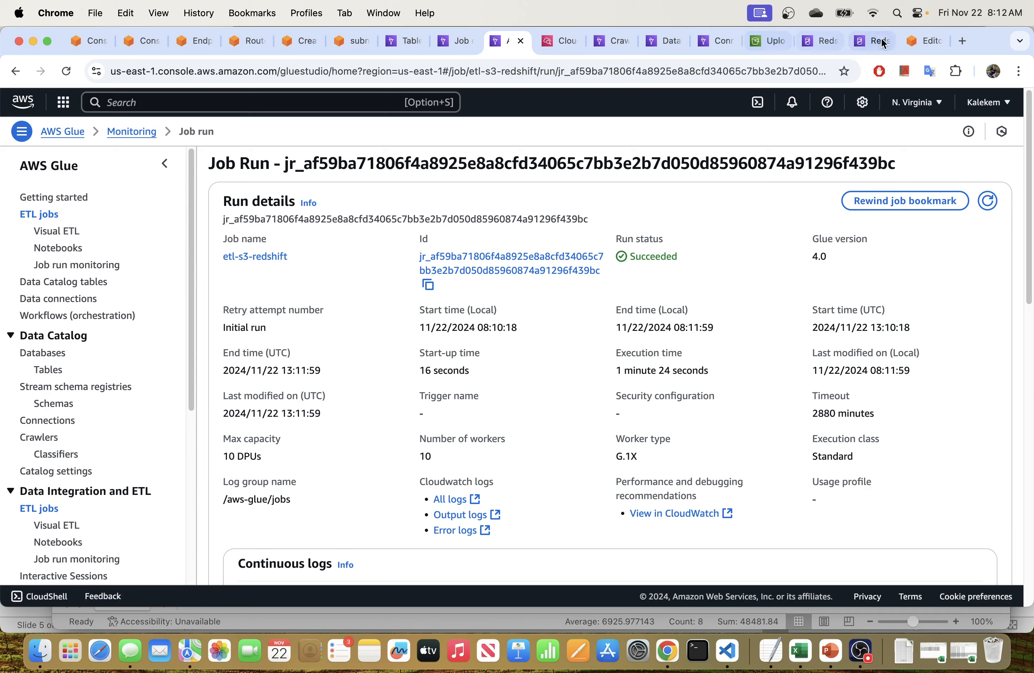
{"action": "left_click", "coordinate": [922, 41]}
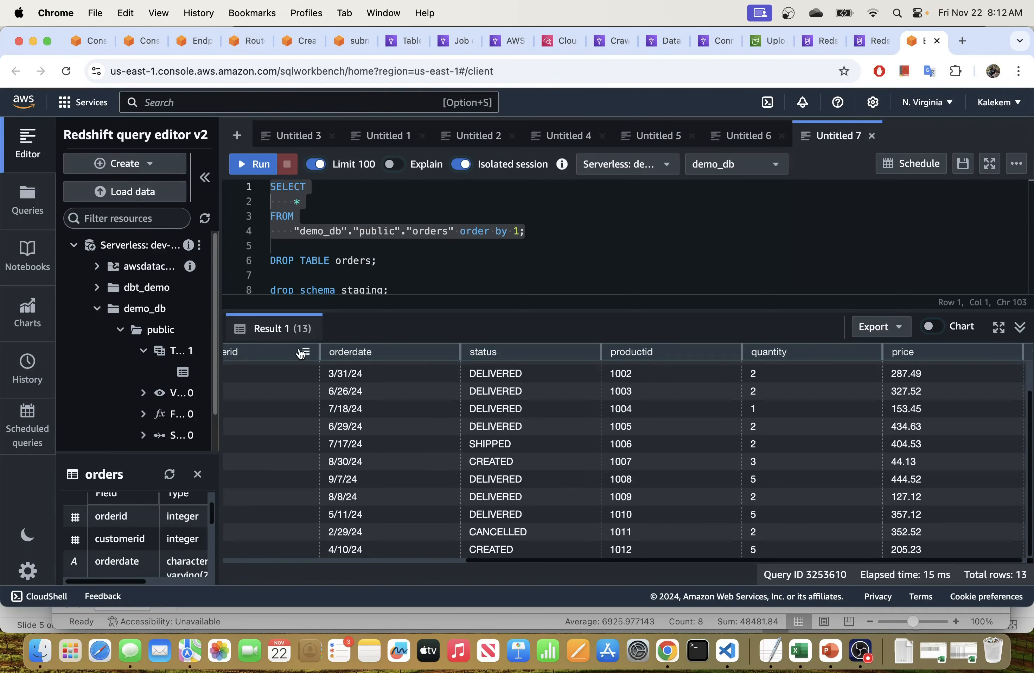
- Switch to the orders sheet in Excel and highlight the rows of orders 14 to 23 and the row of order 13
{"action": "left_click", "coordinate": [815, 642]}
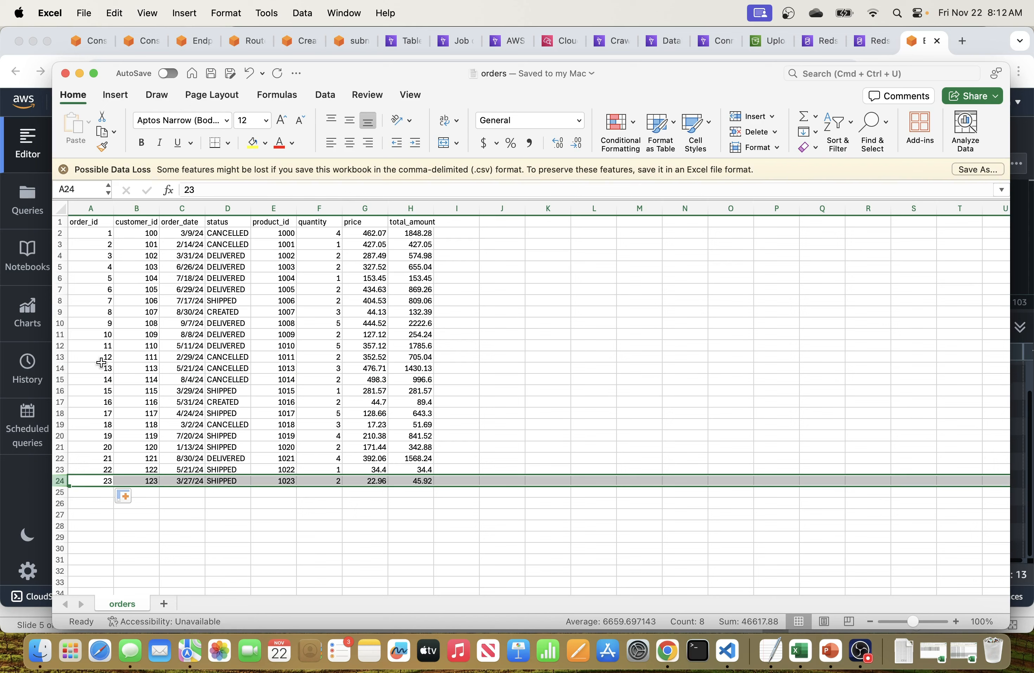
{"action": "left_click_drag", "start_coordinate": [90, 379], "coordinate": [437, 479]}
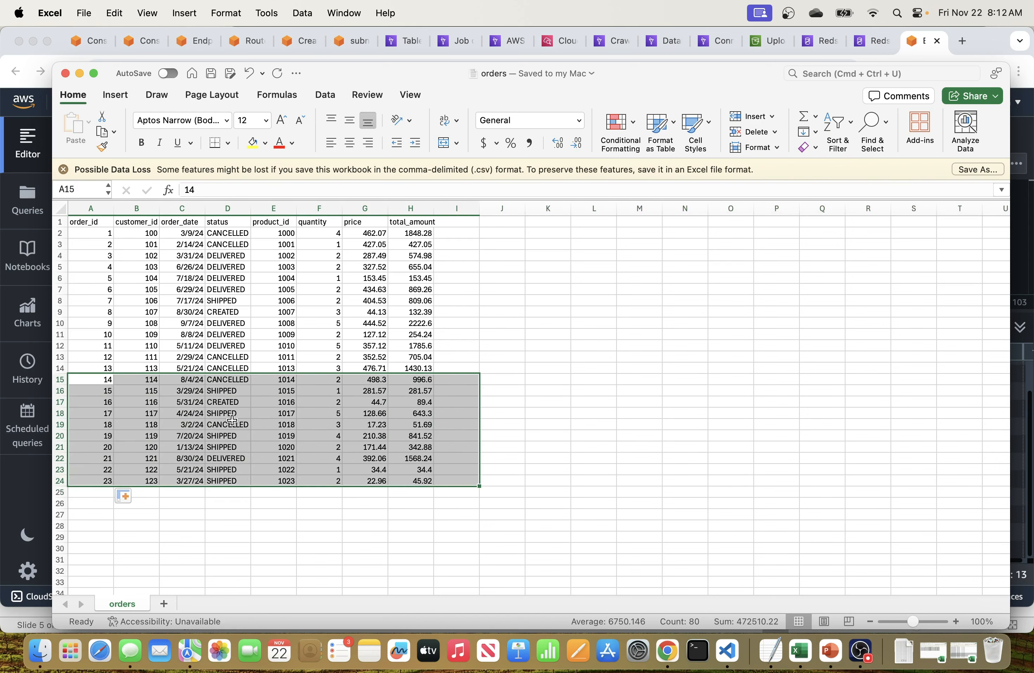
{"action": "left_click", "coordinate": [62, 368]}
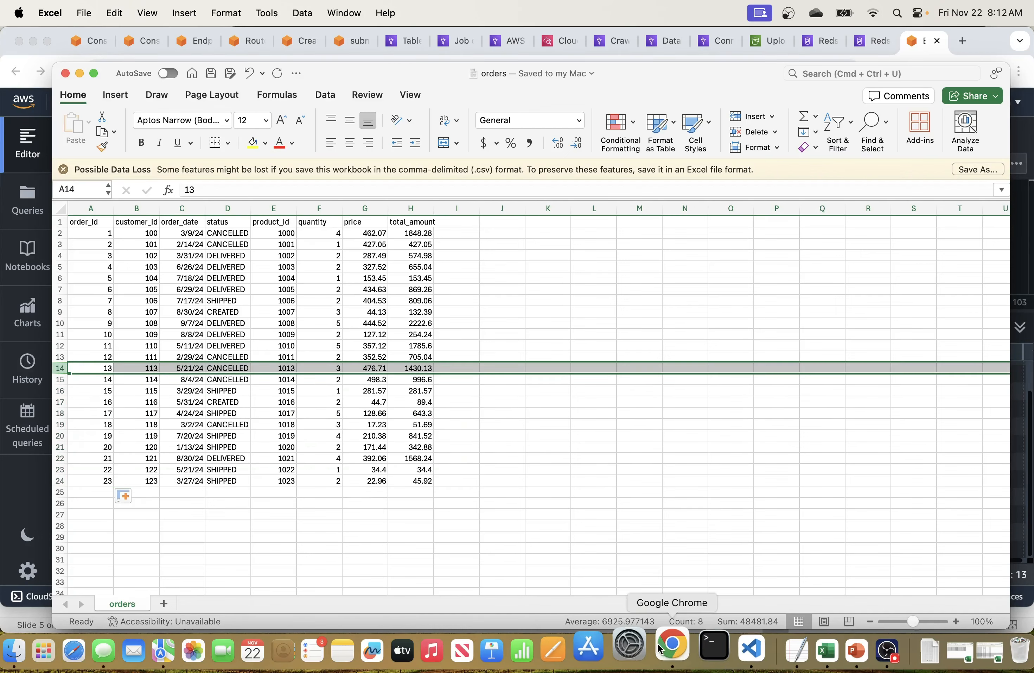
- Return to Chrome, rerun the sorted SELECT on demo_db public orders, and enlarge the results area to view the last rows
{"action": "left_click", "coordinate": [668, 651]}
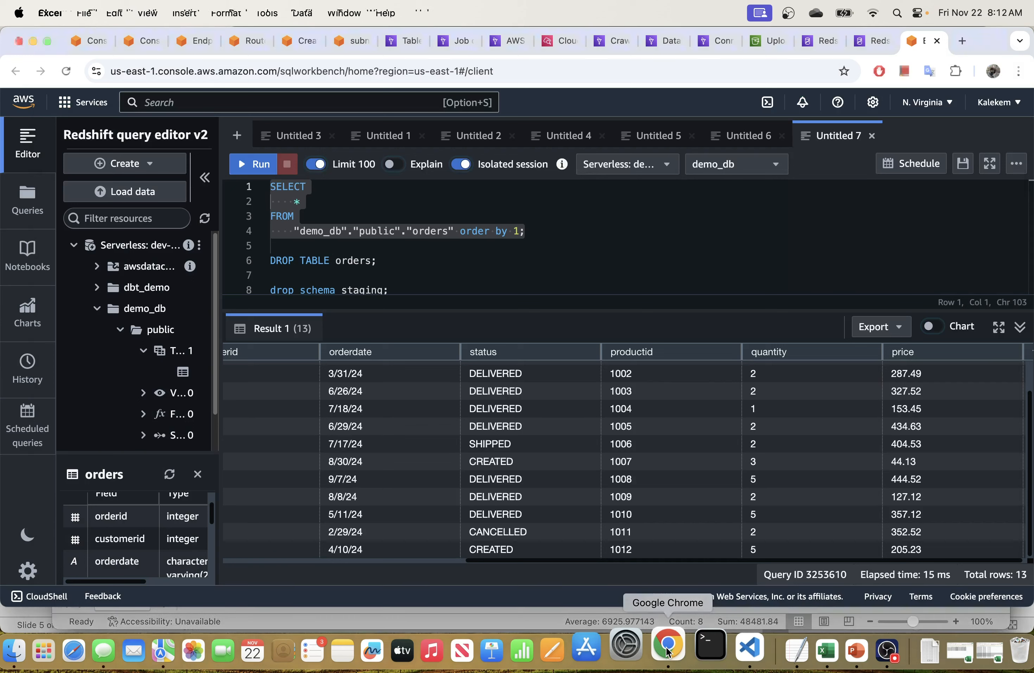
{"action": "left_click", "coordinate": [261, 170]}
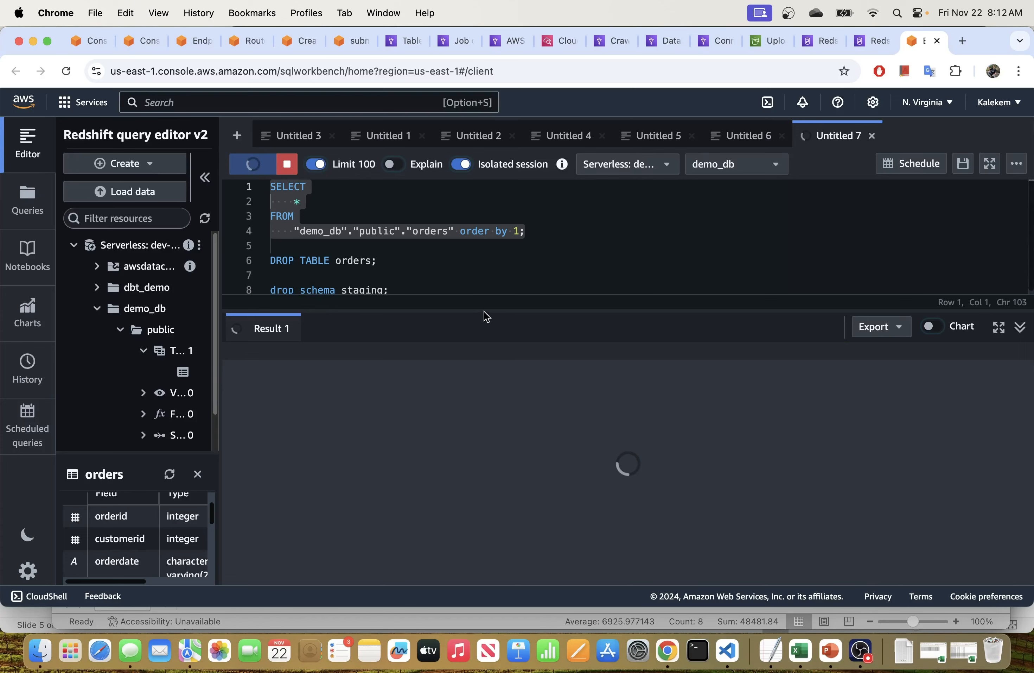
{"action": "left_click_drag", "start_coordinate": [484, 311], "coordinate": [483, 272]}
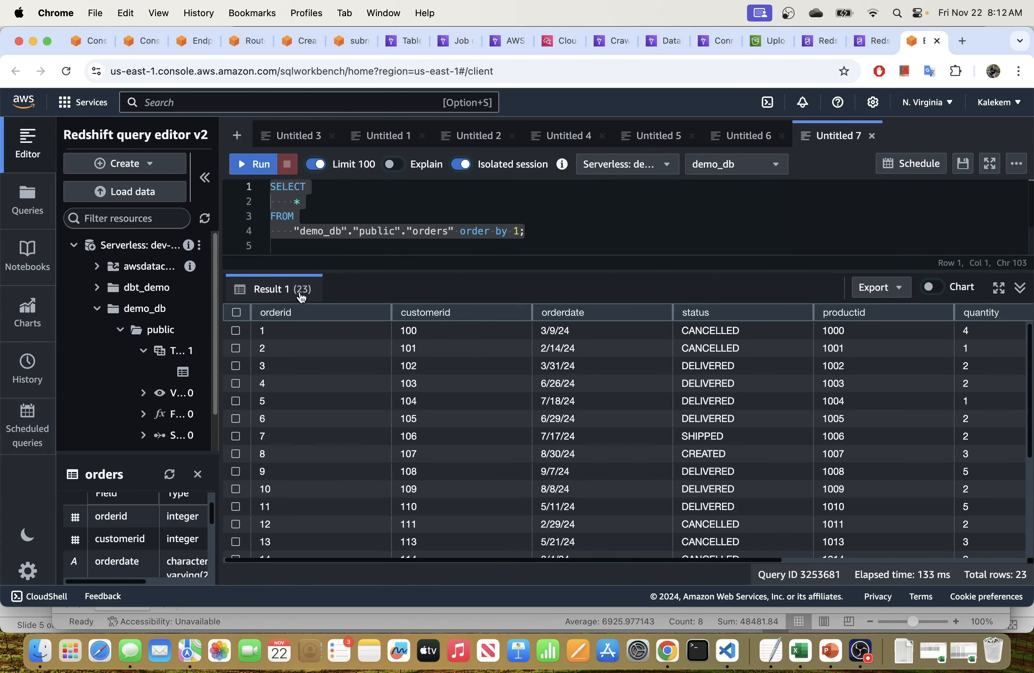
{"action": "scroll", "coordinate": [454, 445], "scroll_direction": "down", "scroll_amount": 5}
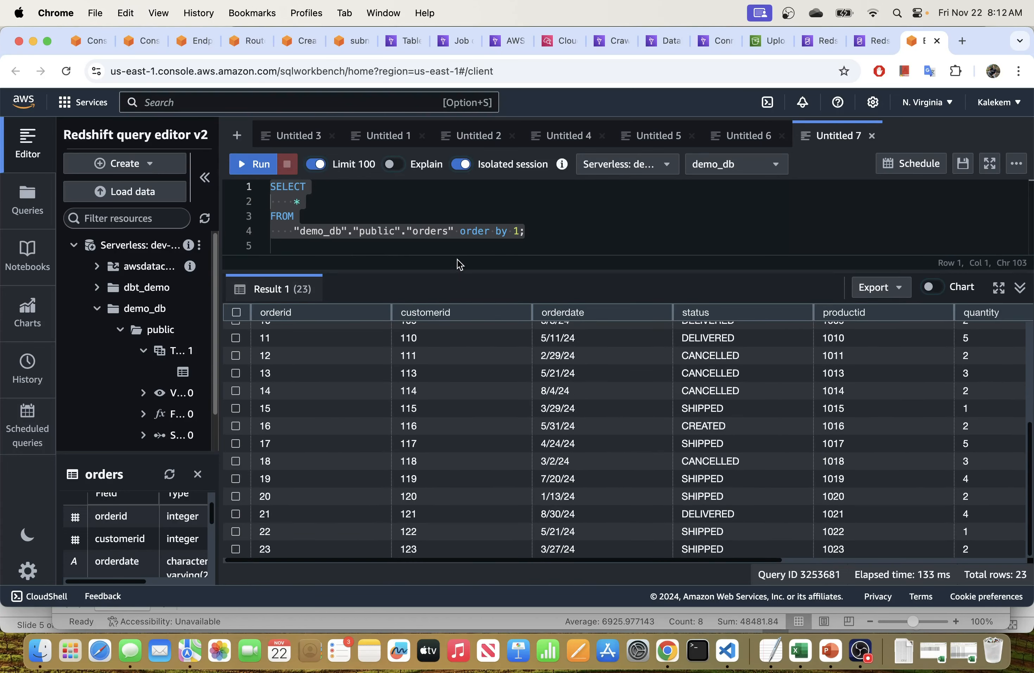
{"action": "left_click_drag", "start_coordinate": [463, 270], "coordinate": [462, 235]}
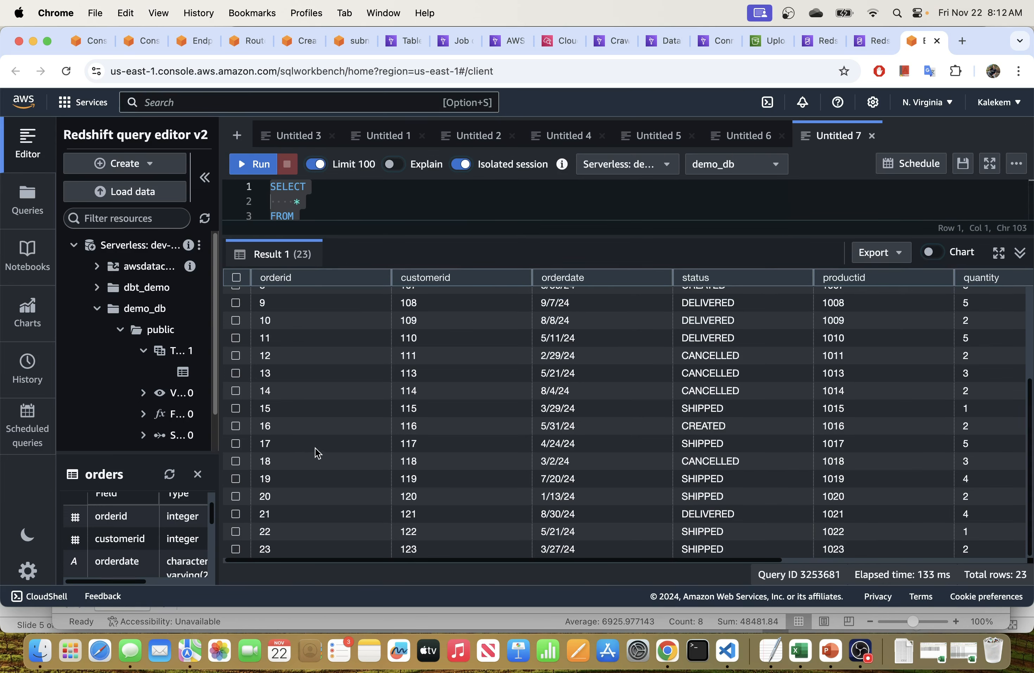
- Select order 13 in the query results and check its status, quantity, price and total amount
{"action": "left_click", "coordinate": [236, 373]}
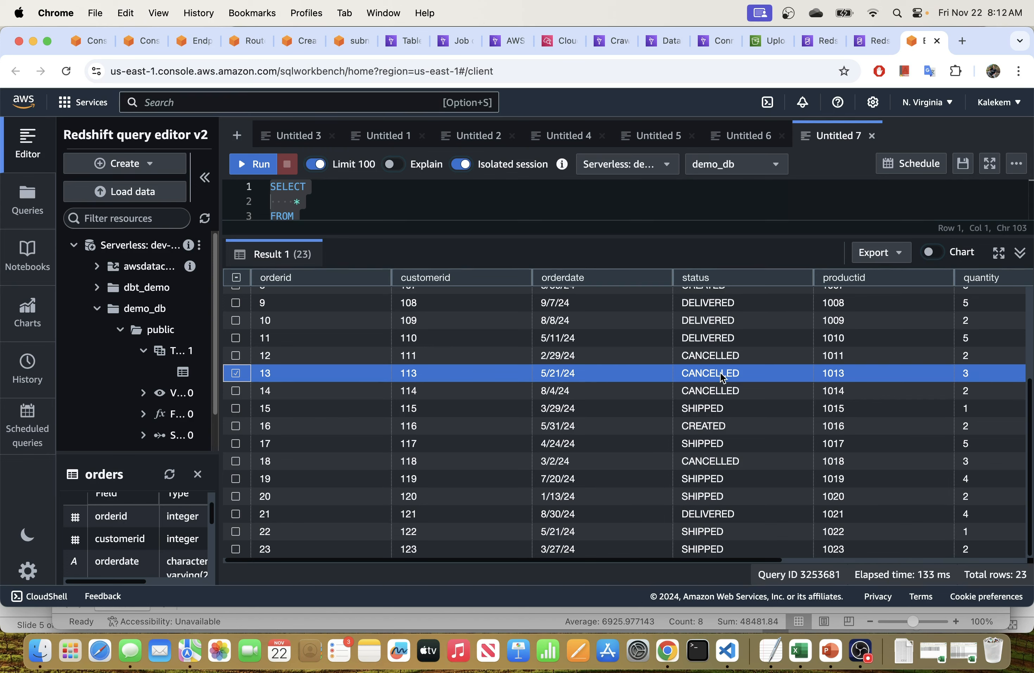
{"action": "scroll", "coordinate": [719, 371], "scroll_direction": "right", "scroll_amount": 4}
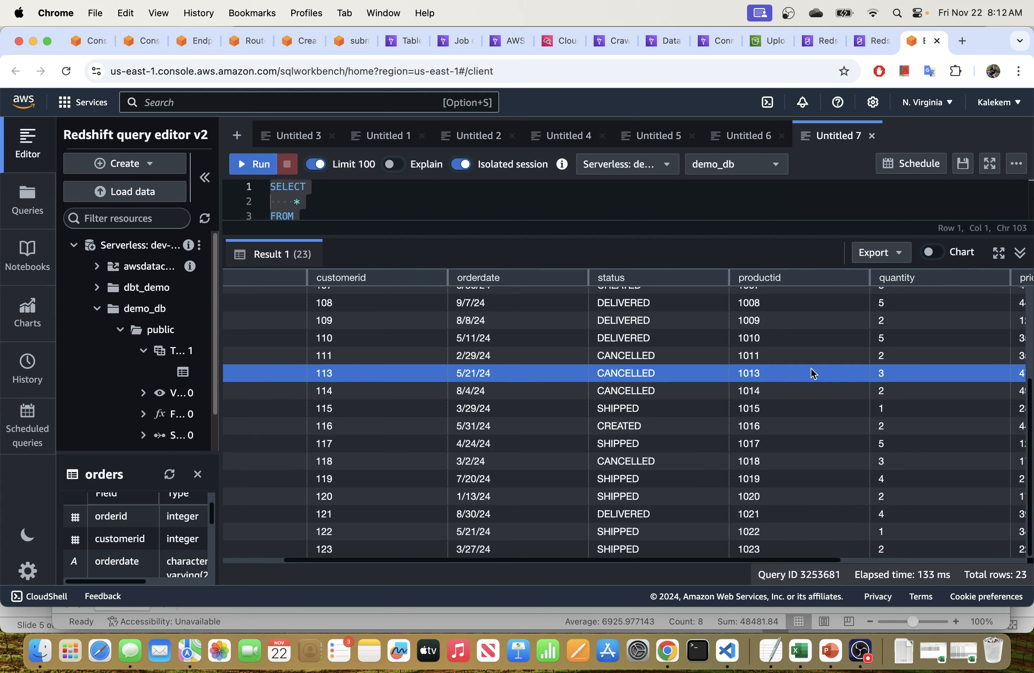
{"action": "scroll", "coordinate": [812, 373], "scroll_direction": "right", "scroll_amount": 5}
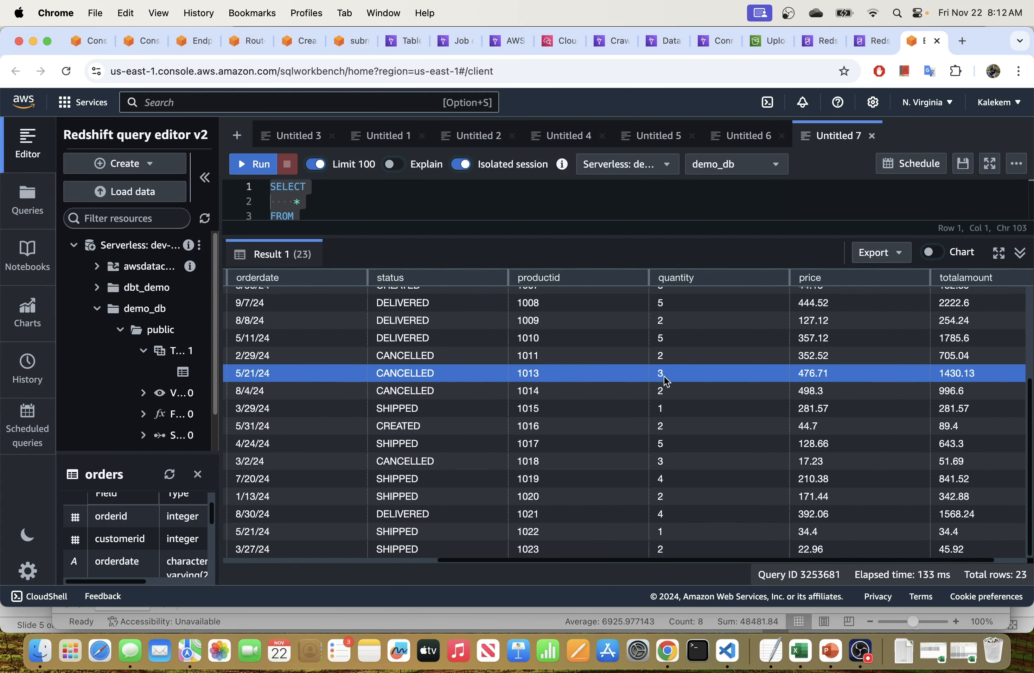
{"action": "scroll", "coordinate": [669, 378], "scroll_direction": "right", "scroll_amount": 2}
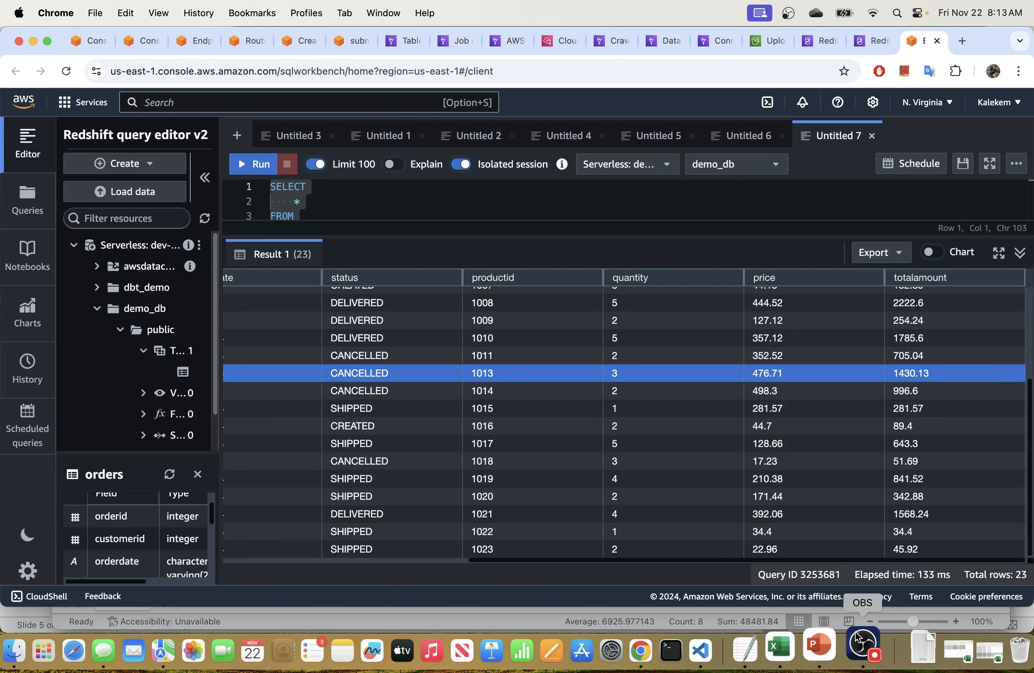
- Compare order 13 with its row in the Excel orders sheet, and review the full list of orders in the Redshift results
{"action": "right_click", "coordinate": [800, 646]}
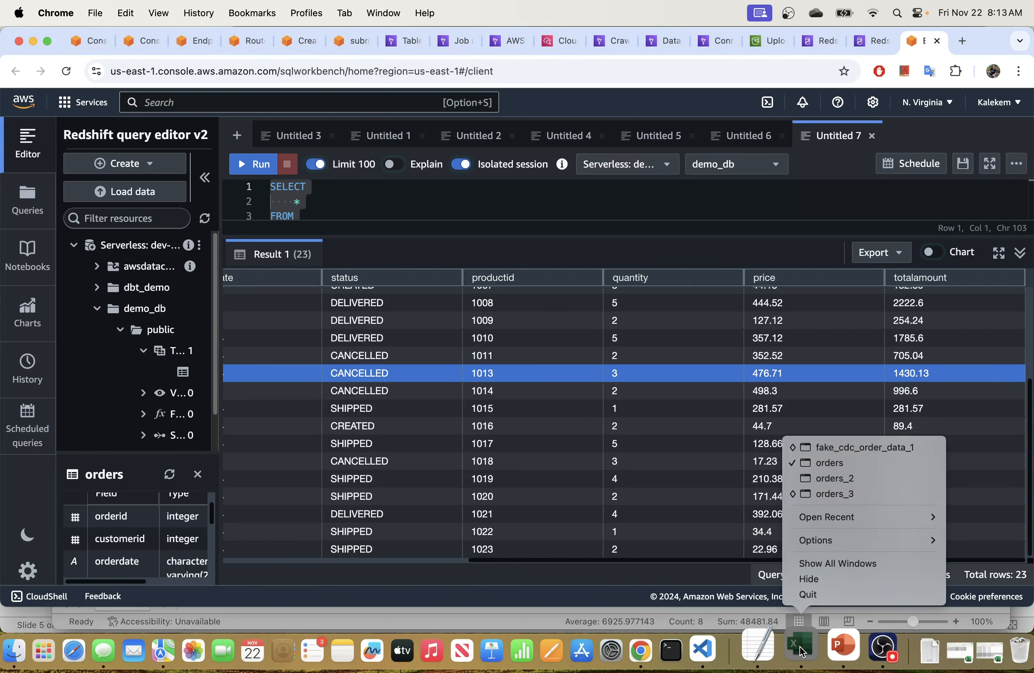
{"action": "left_click", "coordinate": [791, 651]}
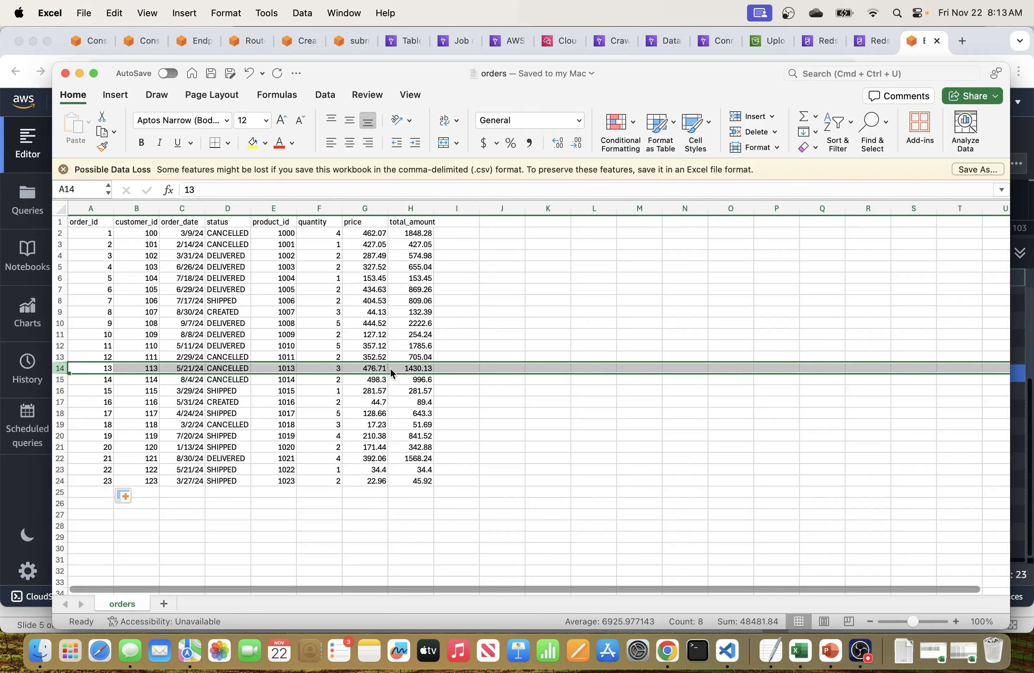
{"action": "key", "text": "super+Tab"}
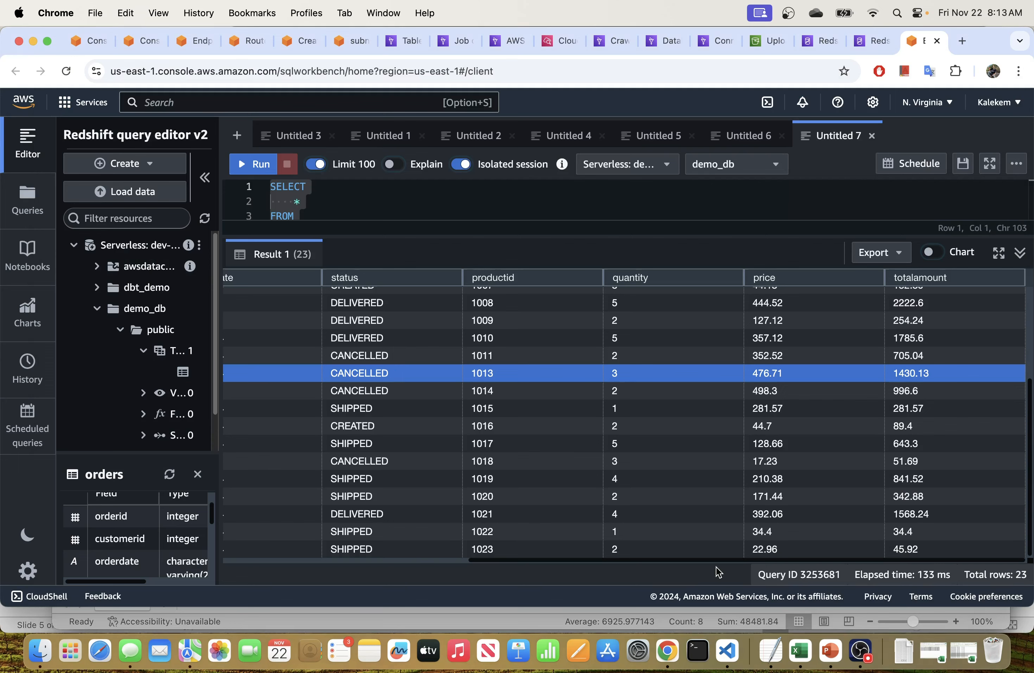
{"action": "left_click_drag", "start_coordinate": [515, 561], "coordinate": [245, 553]}
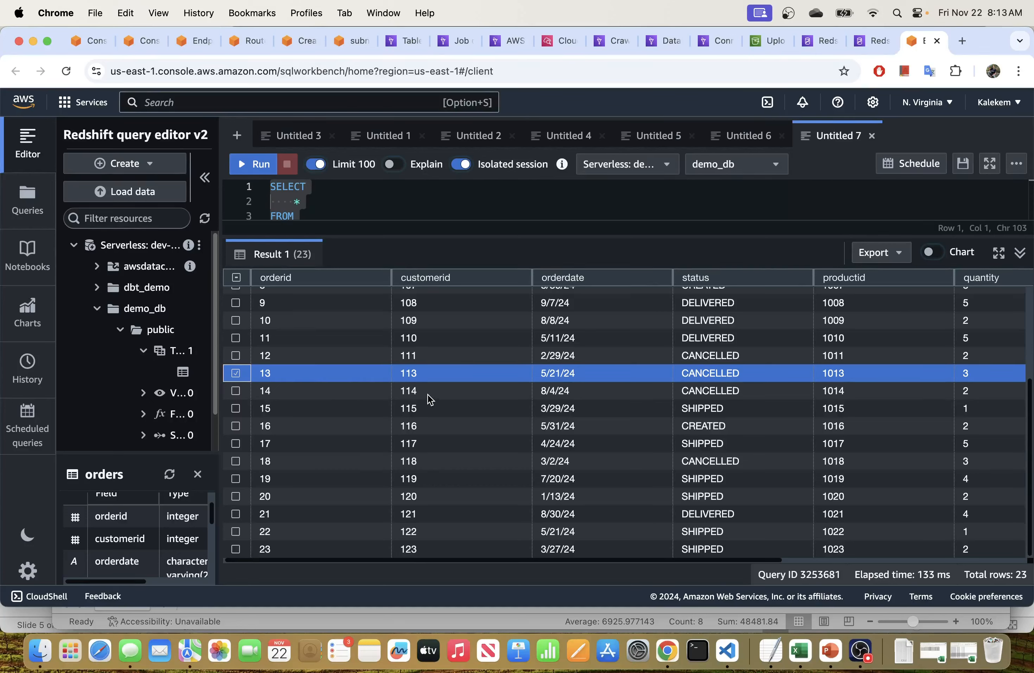
{"action": "scroll", "coordinate": [430, 398], "scroll_direction": "up", "scroll_amount": 4}
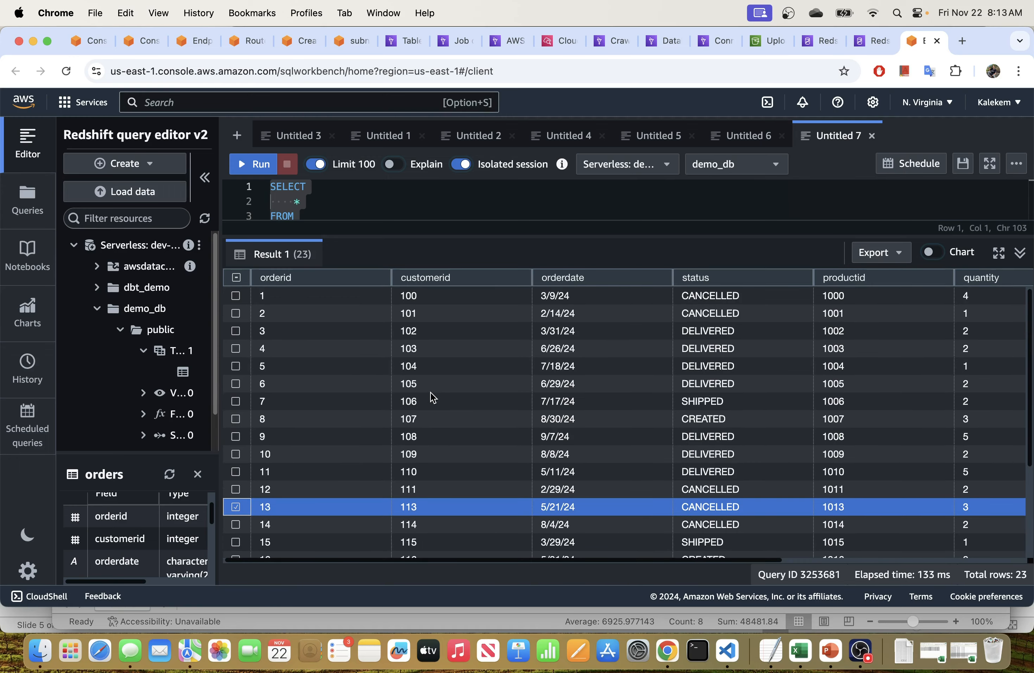
{"action": "scroll", "coordinate": [590, 365], "scroll_direction": "down", "scroll_amount": 4}
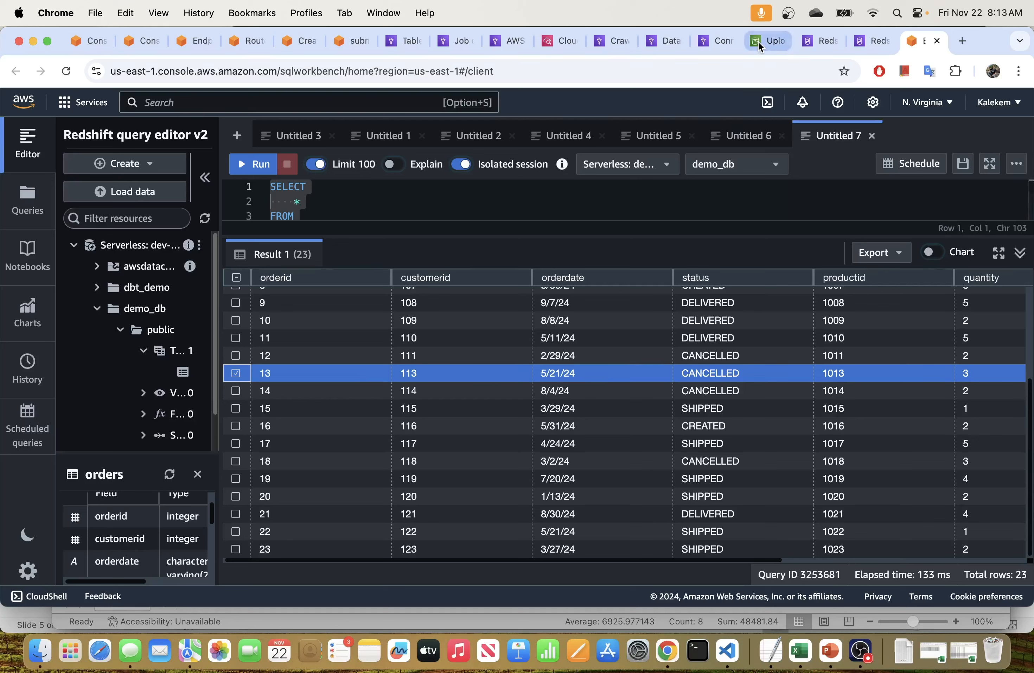
- Open the etl-s3-redshift job in the visual editor from the AWS Glue ETL jobs list
{"action": "left_click", "coordinate": [501, 40]}
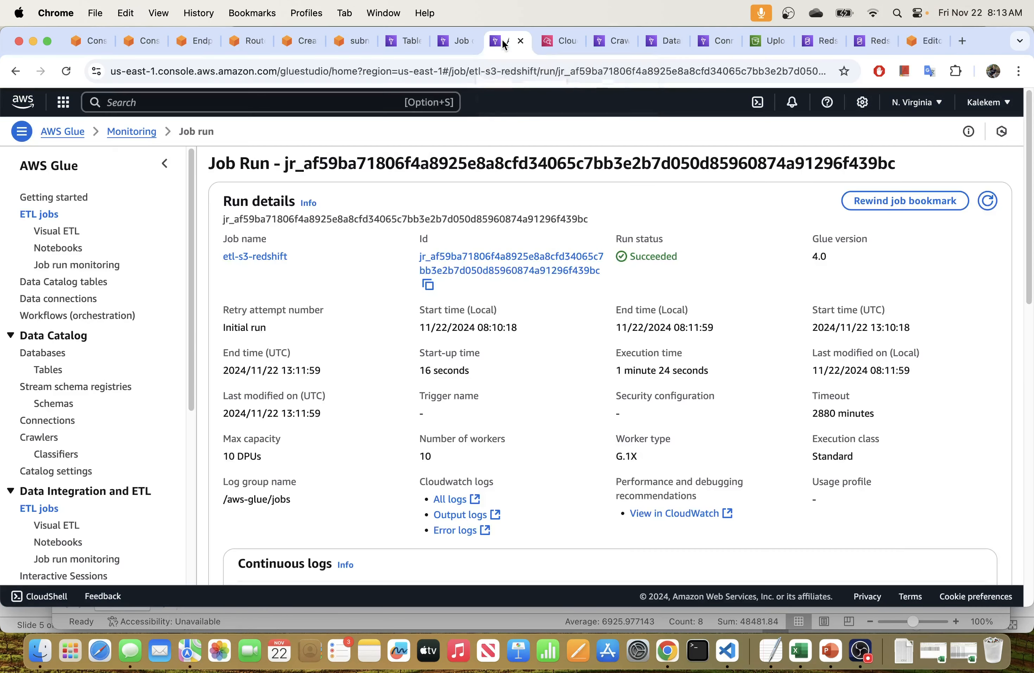
{"action": "left_click", "coordinate": [462, 42]}
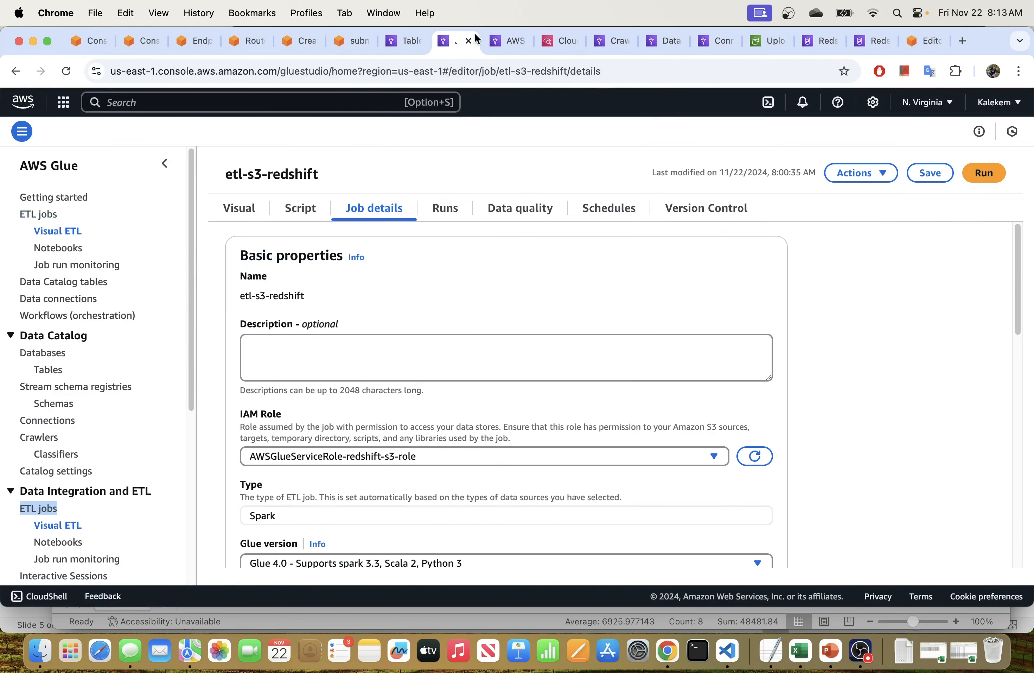
{"action": "left_click", "coordinate": [407, 40]}
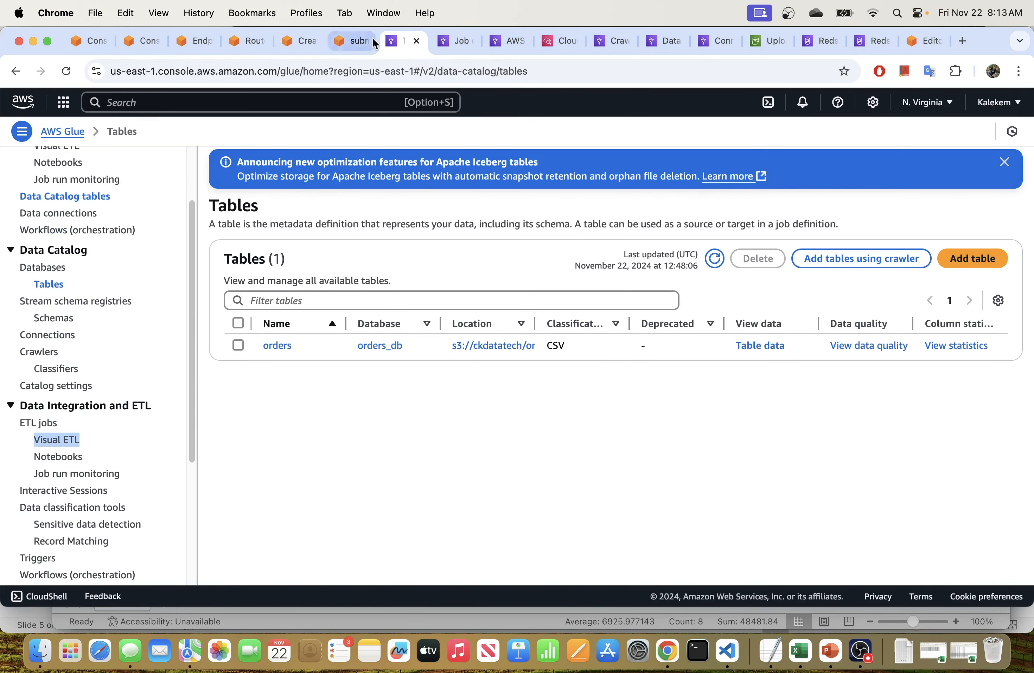
{"action": "left_click", "coordinate": [503, 44]}
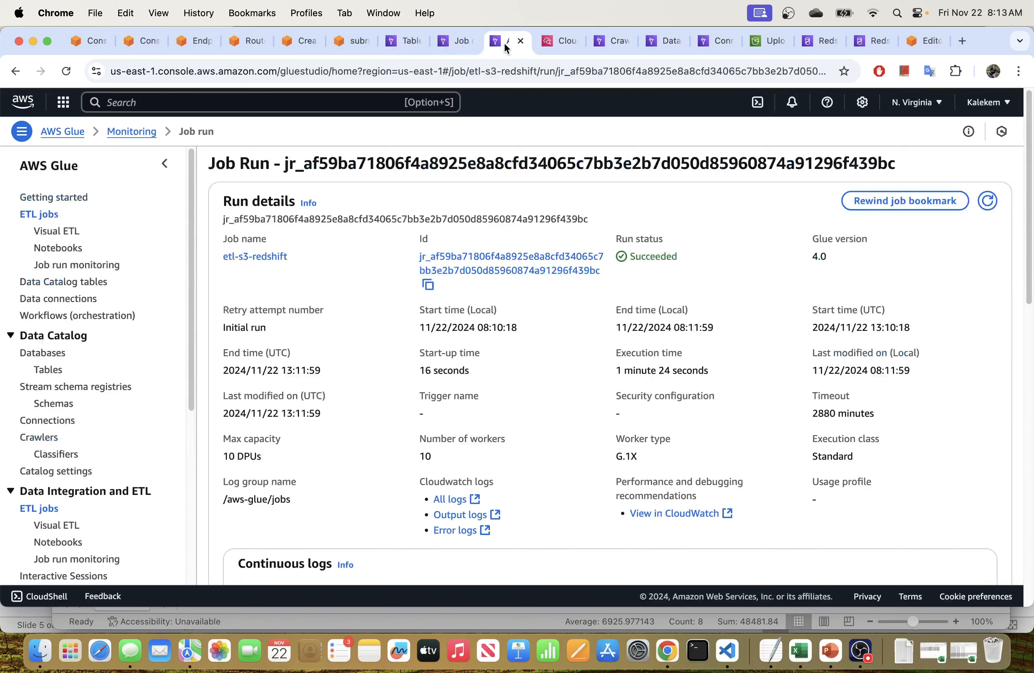
{"action": "left_click", "coordinate": [407, 42]}
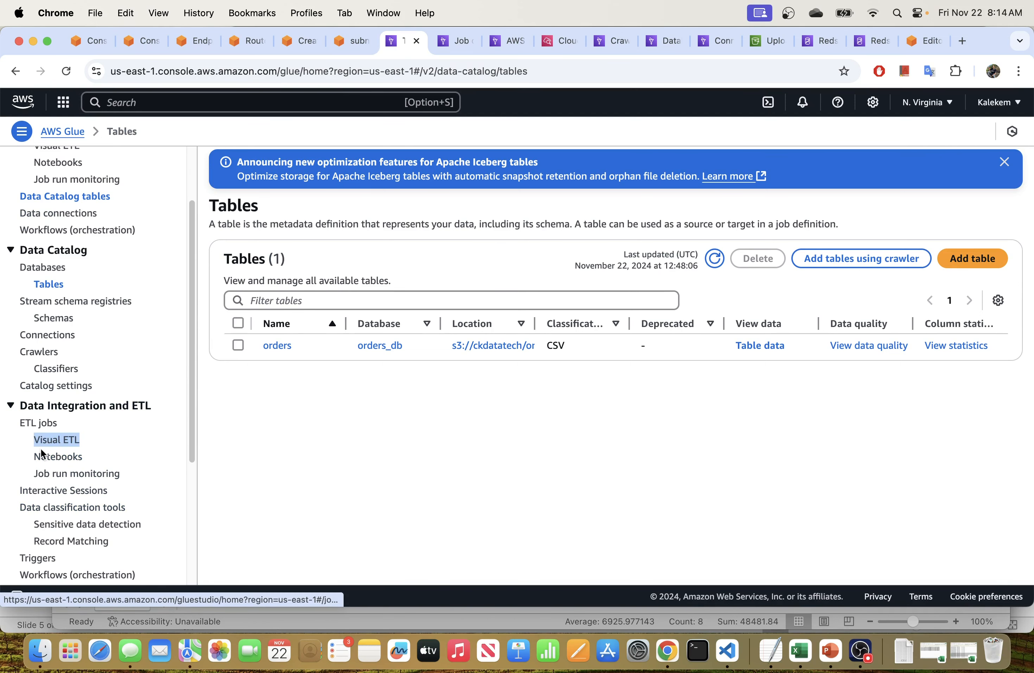
{"action": "left_click", "coordinate": [41, 421]}
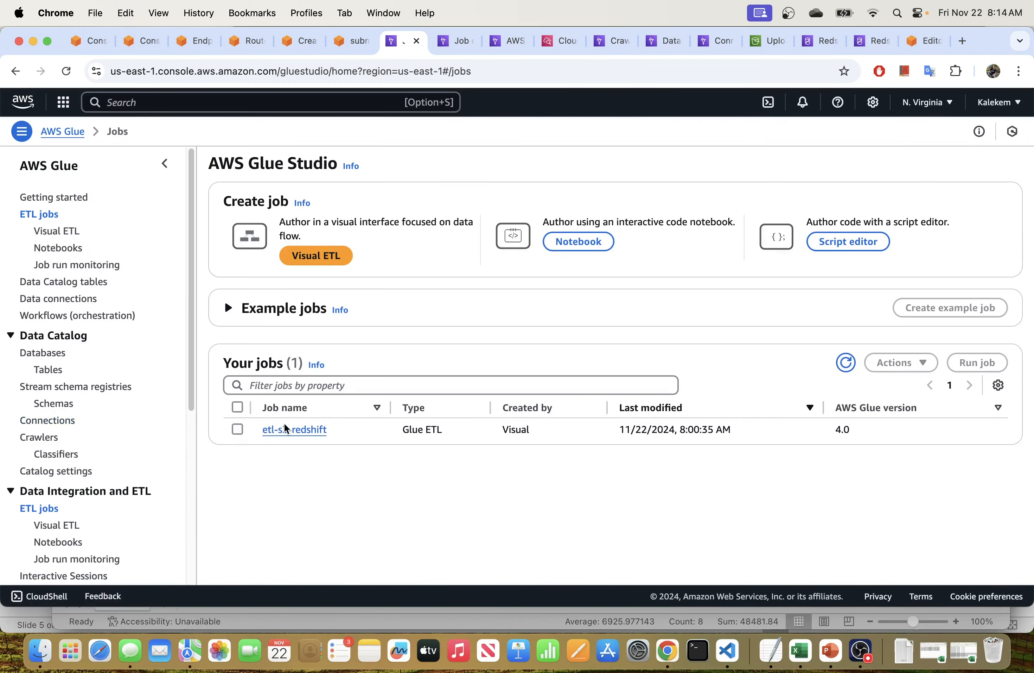
{"action": "left_click", "coordinate": [292, 431]}
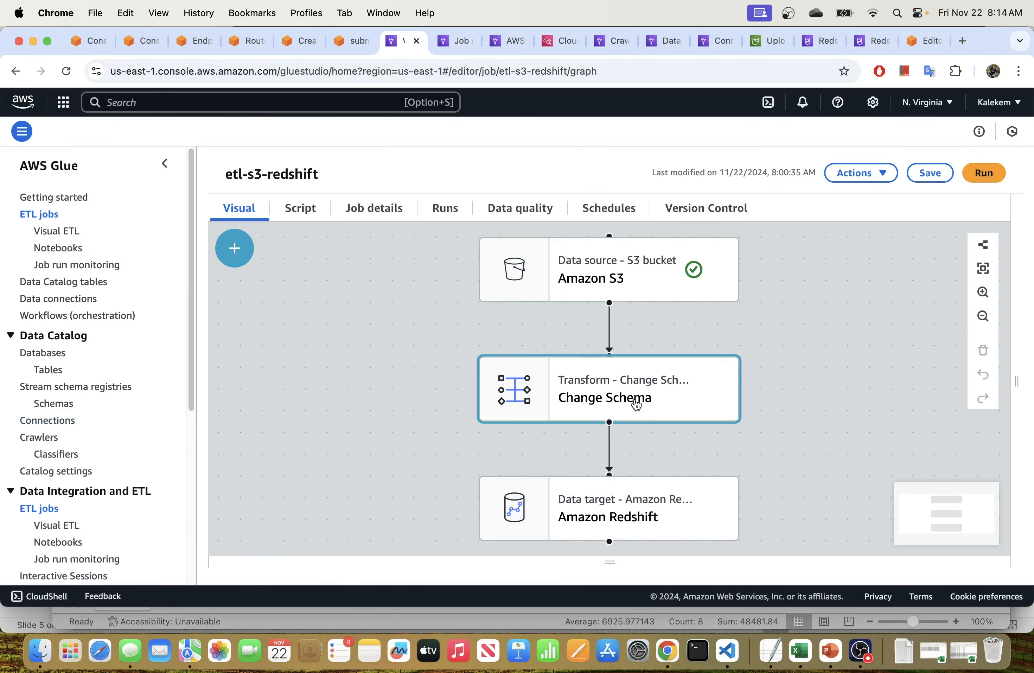
- Set the Amazon Redshift target node to APPEND (insert) to target table and save the etl-s3-redshift job
{"action": "left_click", "coordinate": [647, 513]}
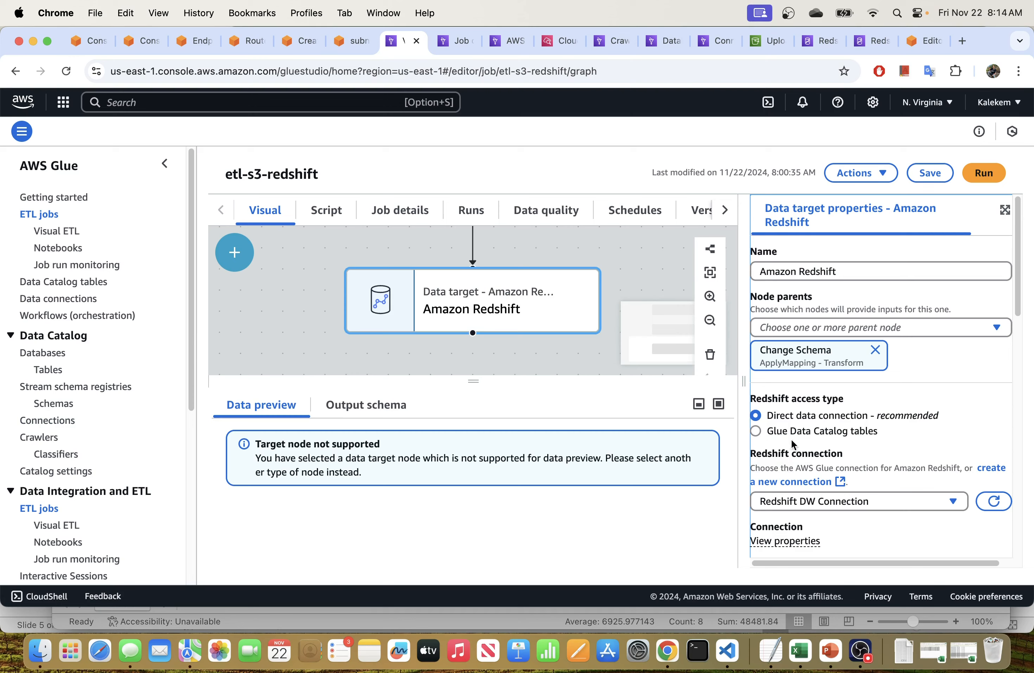
{"action": "left_click_drag", "start_coordinate": [745, 391], "coordinate": [644, 404]}
{"action": "scroll", "coordinate": [754, 426], "scroll_direction": "down", "scroll_amount": 10}
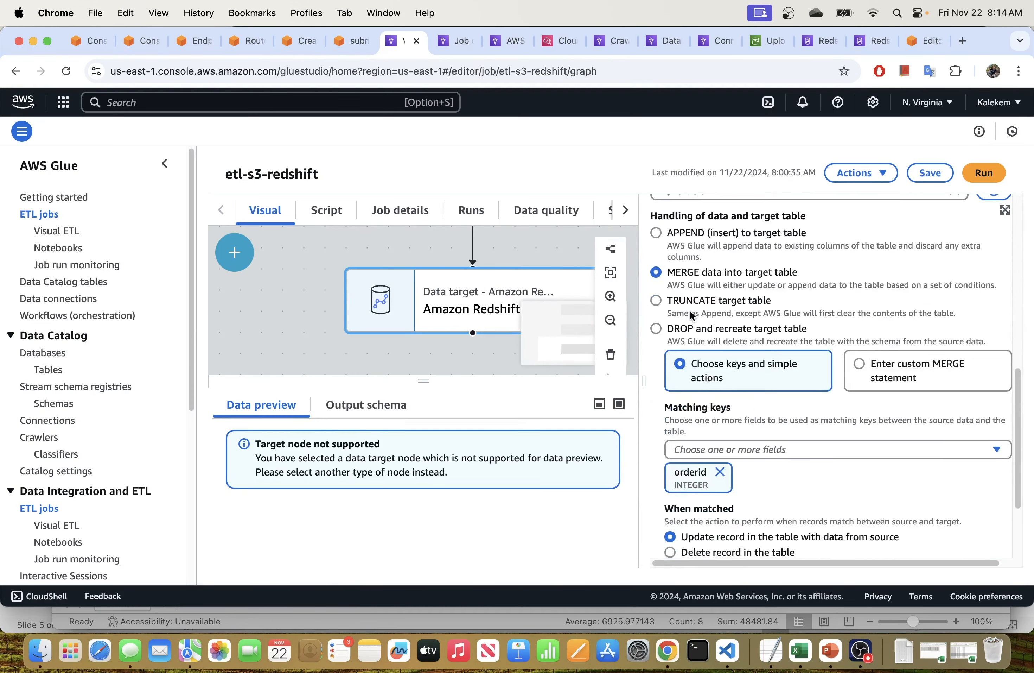
{"action": "left_click", "coordinate": [657, 234]}
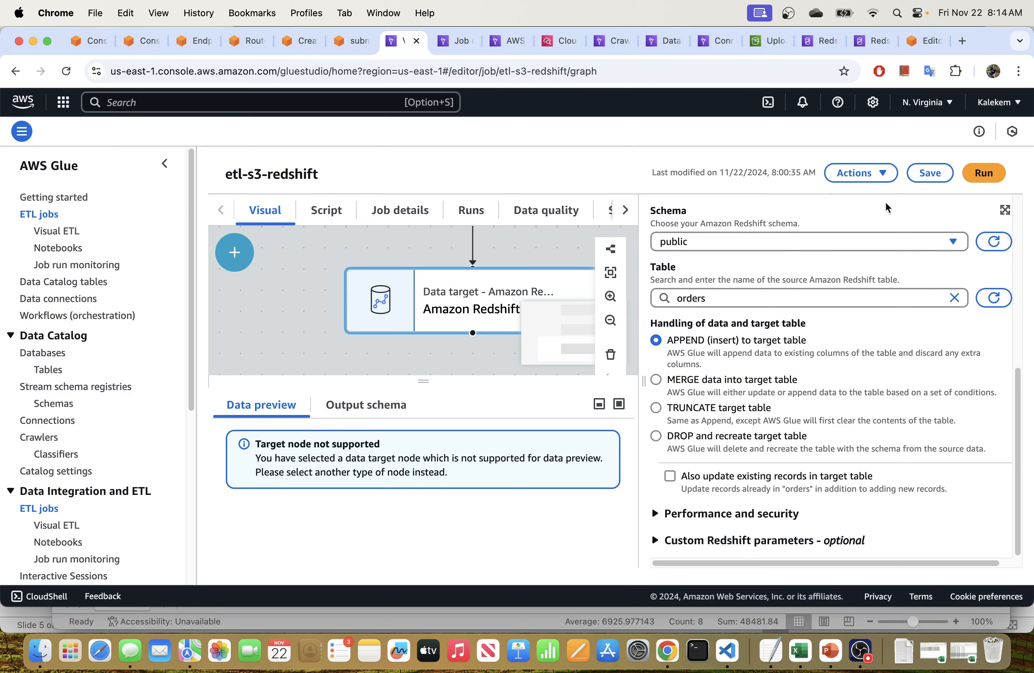
{"action": "left_click", "coordinate": [929, 174]}
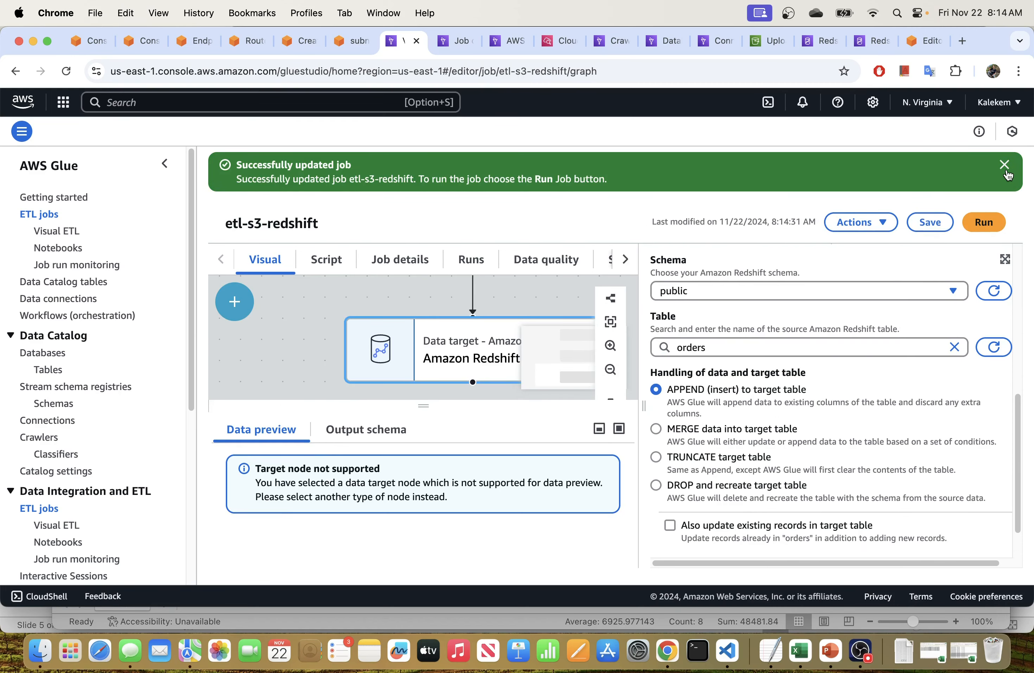
{"action": "left_click", "coordinate": [1005, 165]}
- Switch to Excel and bring up the orders_3 workbook to view its order rows
{"action": "left_click", "coordinate": [798, 651]}
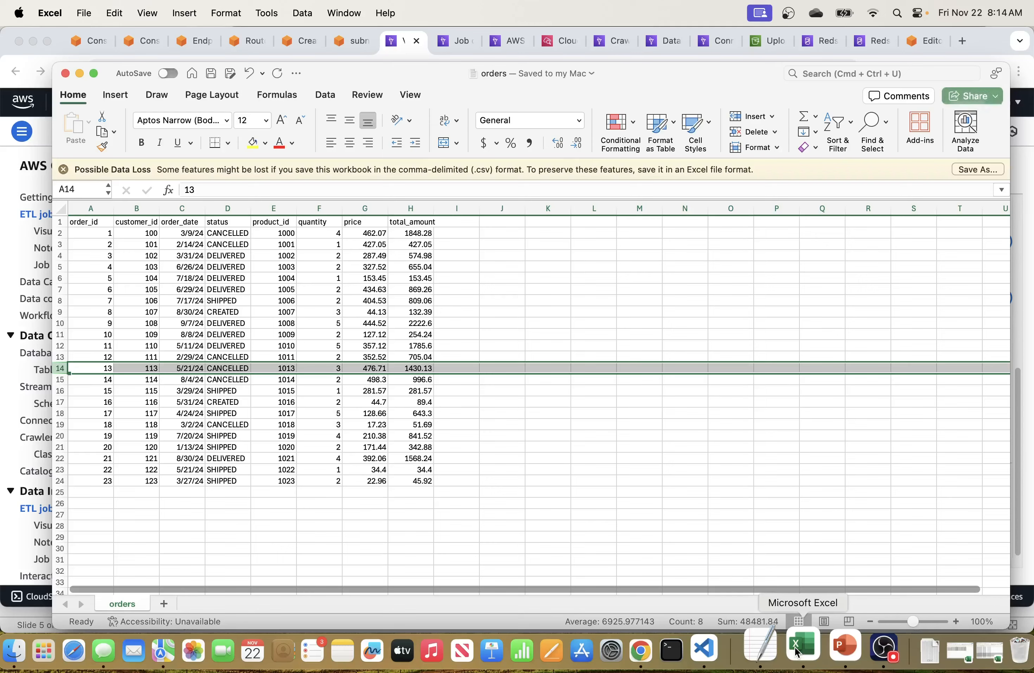
{"action": "right_click", "coordinate": [798, 651]}
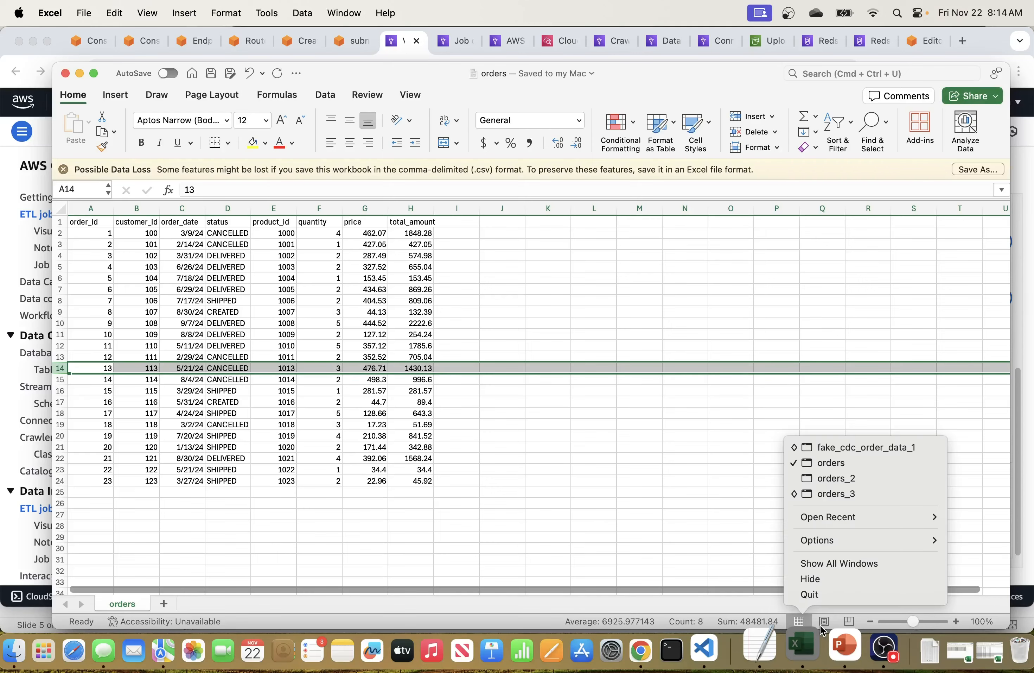
{"action": "left_click", "coordinate": [837, 492]}
{"action": "left_click", "coordinate": [222, 396]}
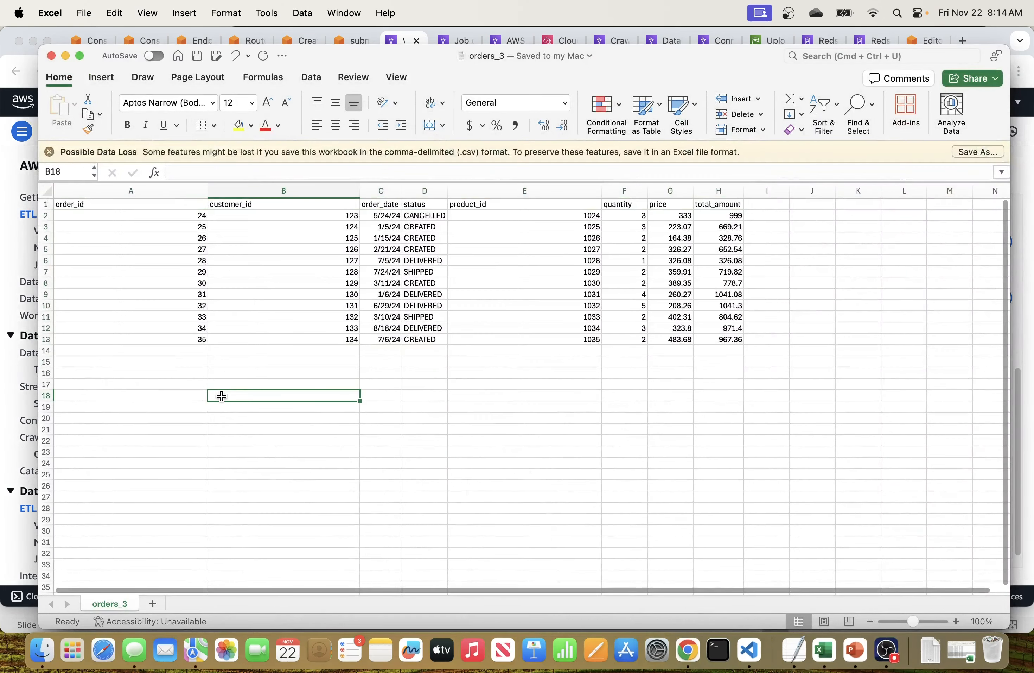
- Copy the order rows 24 to 35 from orders_3 and paste them below the last row of the orders workbook, starting at A25
{"action": "left_click_drag", "start_coordinate": [187, 215], "coordinate": [739, 340]}
{"action": "key", "text": "super+c"}
{"action": "right_click", "coordinate": [824, 648]}
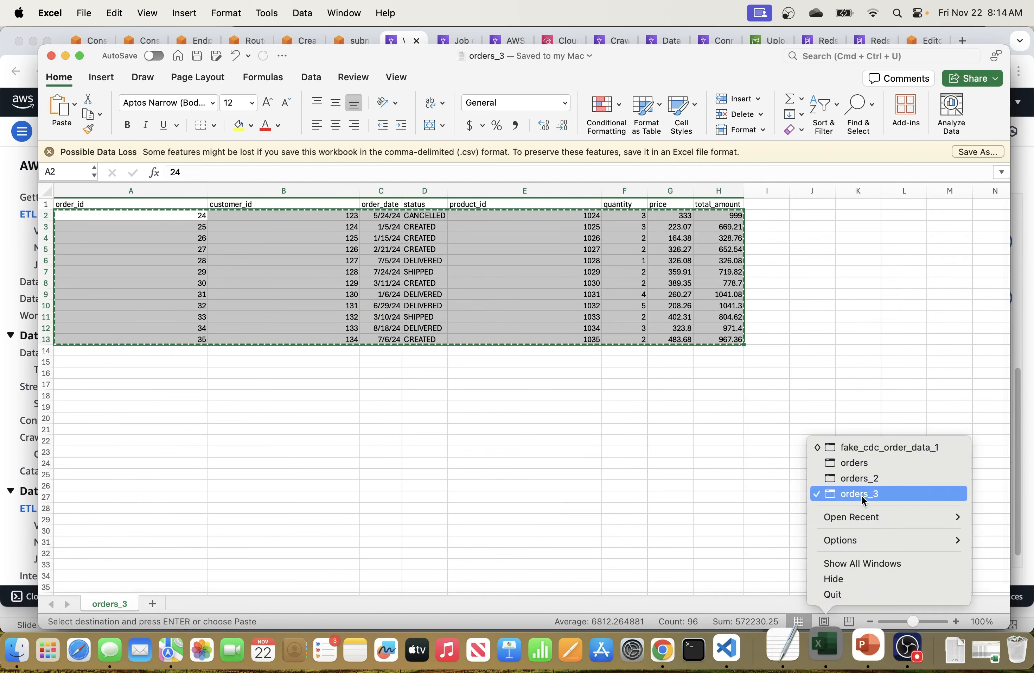
{"action": "left_click", "coordinate": [854, 463]}
{"action": "left_click", "coordinate": [170, 400]}
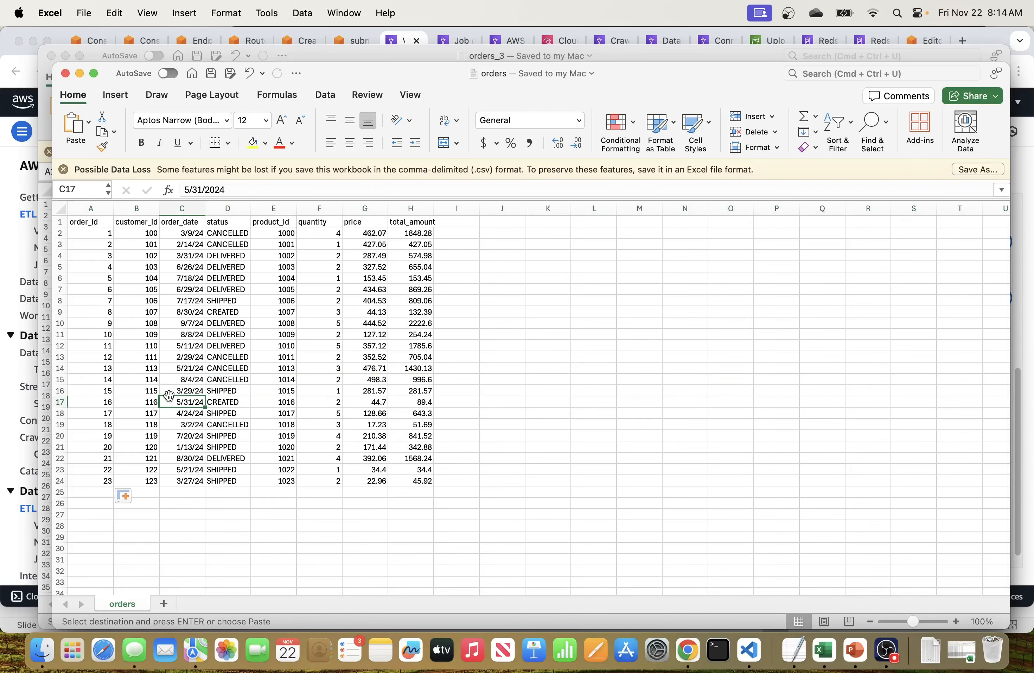
{"action": "left_click", "coordinate": [101, 491]}
{"action": "key", "text": "super+v"}
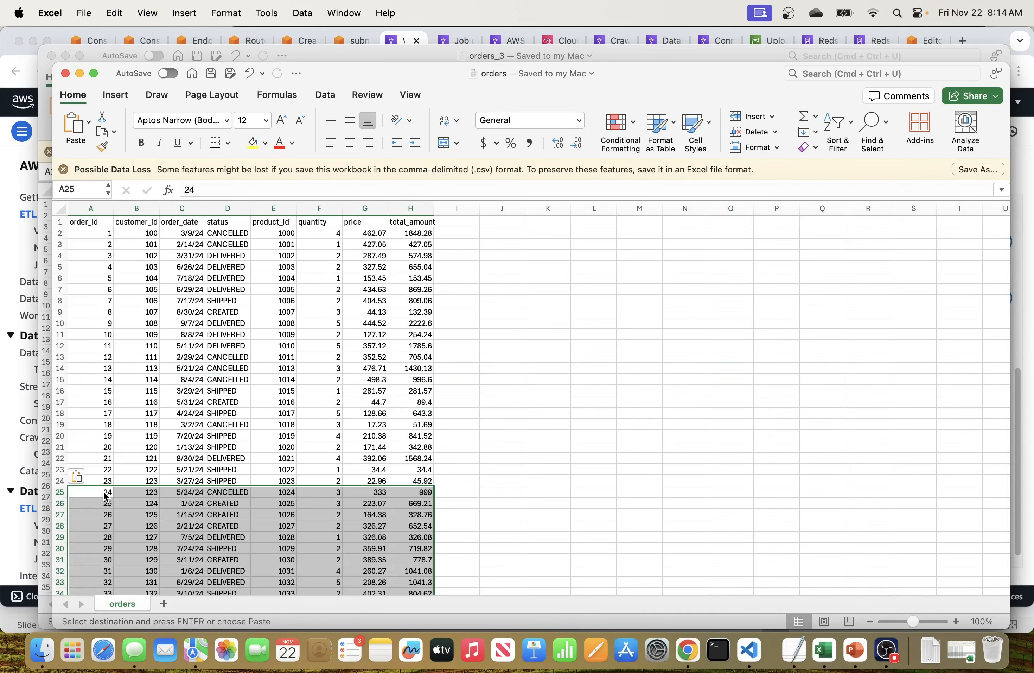
{"action": "left_click", "coordinate": [210, 494]}
{"action": "scroll", "coordinate": [209, 494], "scroll_direction": "down", "scroll_amount": 3}
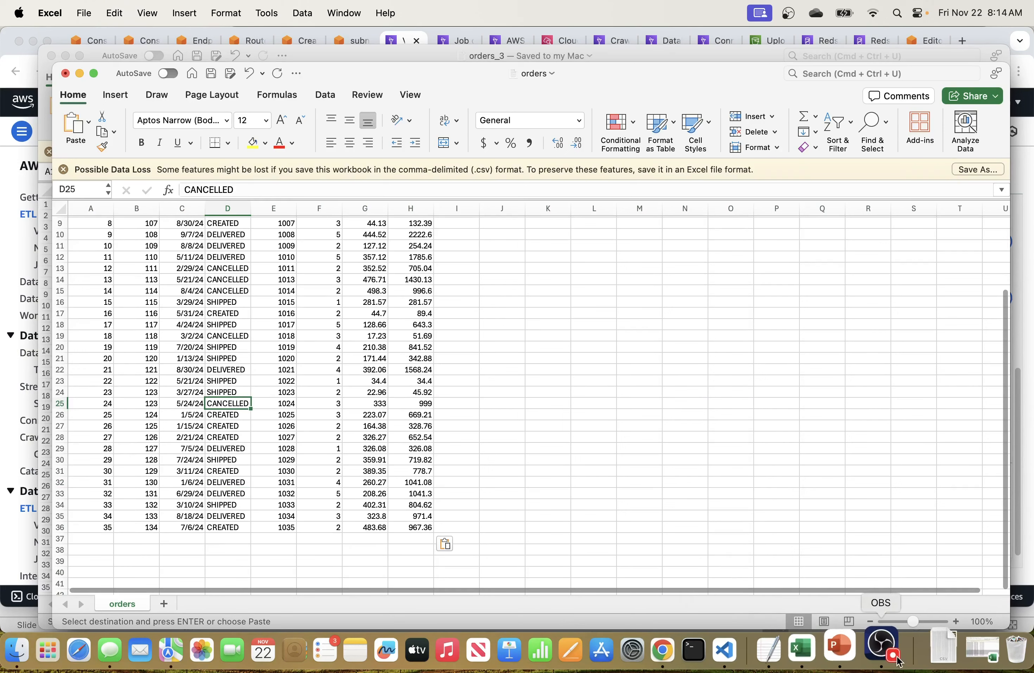
- Return to the orders_3 workbook, clear the copy selection and check its order rows down to the last one
{"action": "right_click", "coordinate": [835, 650]}
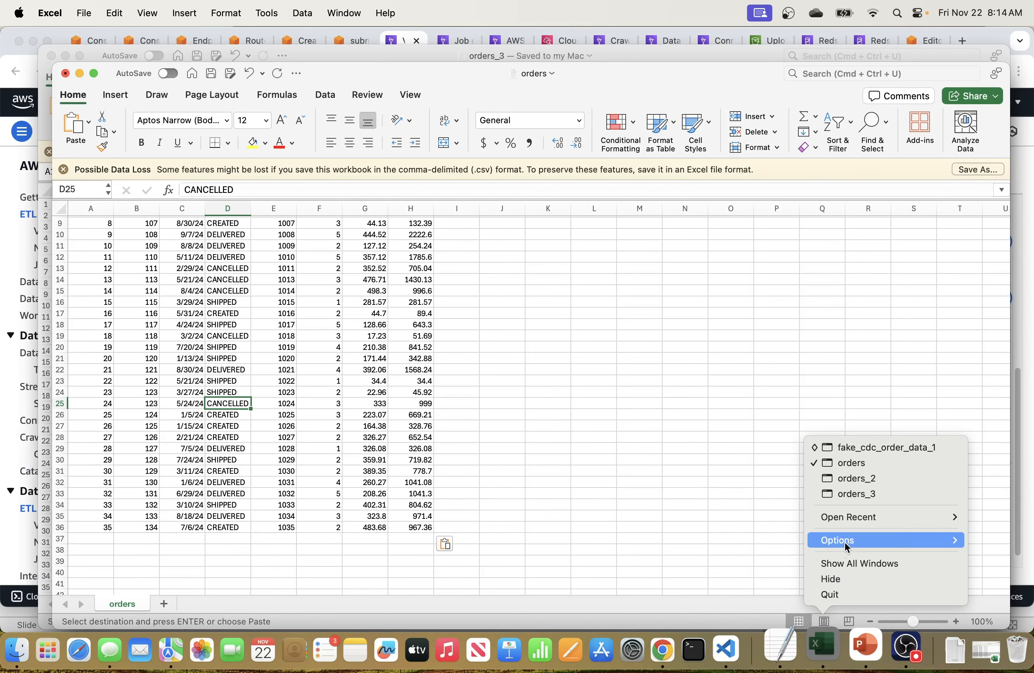
{"action": "left_click", "coordinate": [843, 494]}
{"action": "left_click", "coordinate": [131, 362]}
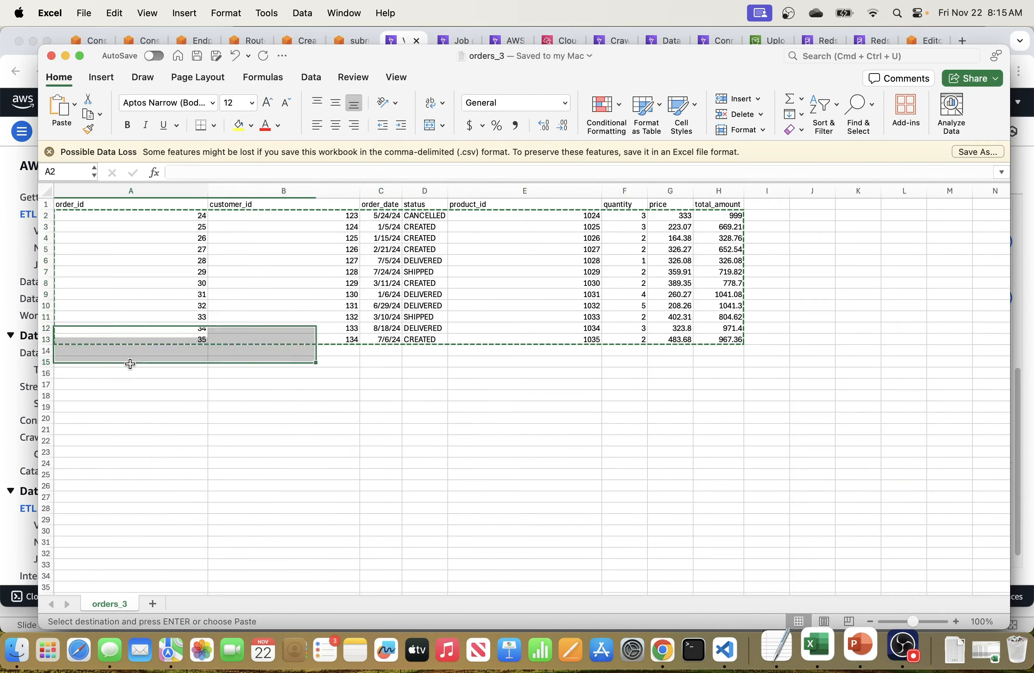
{"action": "left_click", "coordinate": [129, 304]}
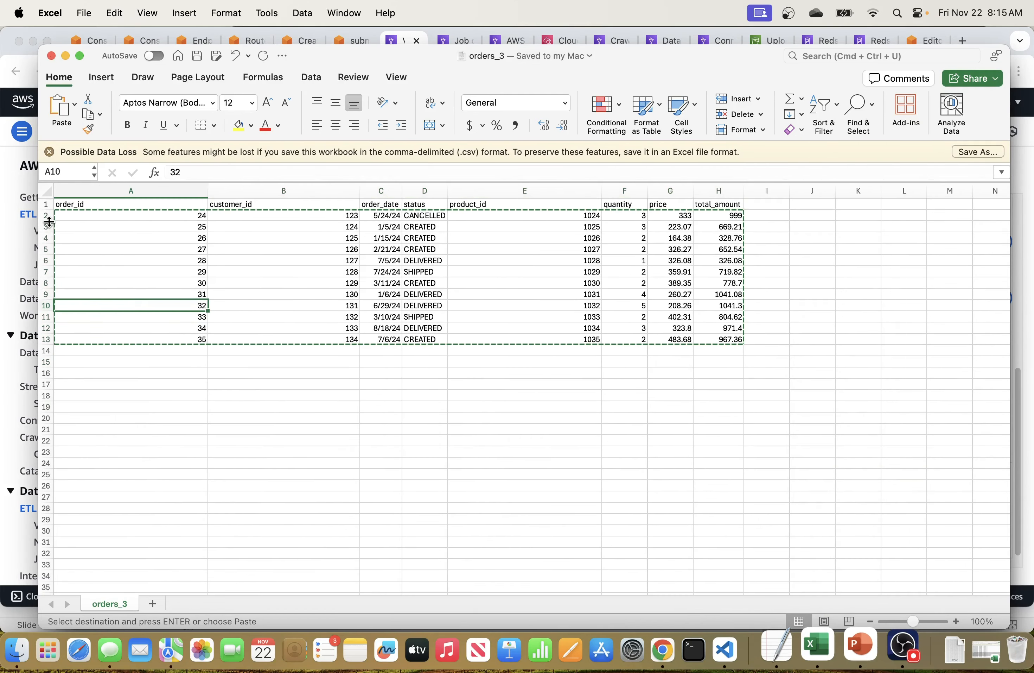
{"action": "key", "text": "Escape"}
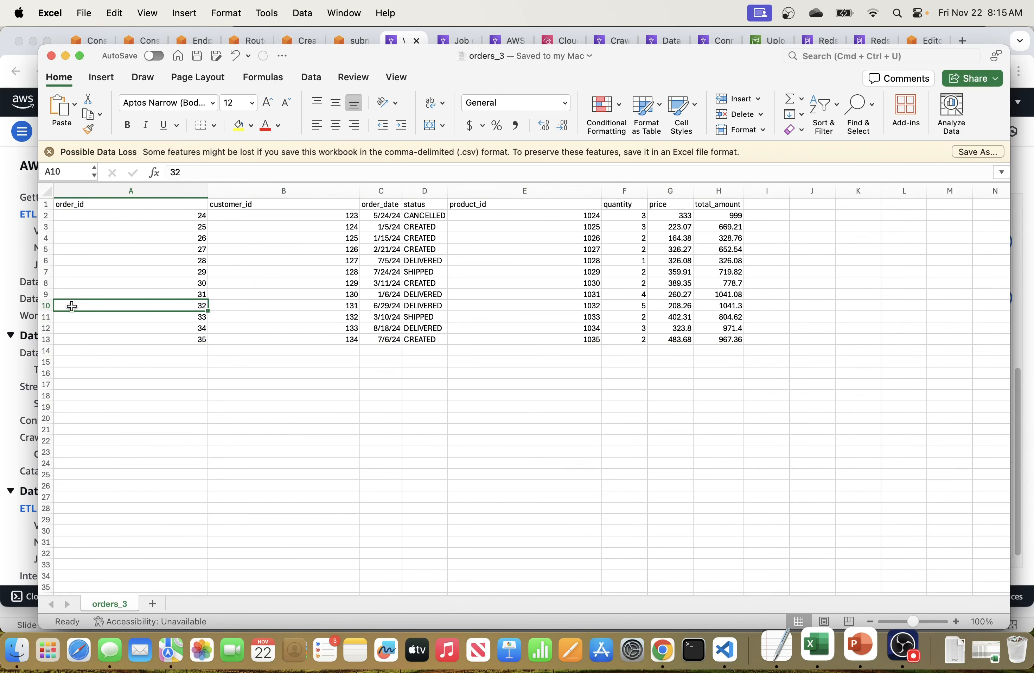
{"action": "left_click", "coordinate": [45, 339]}
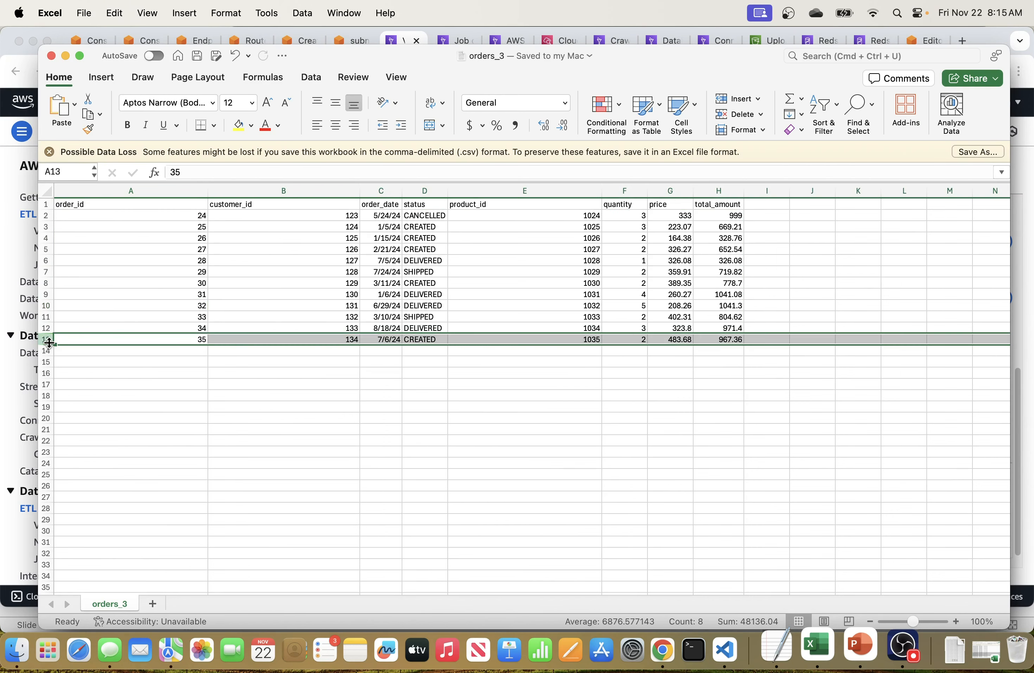
{"action": "key", "text": "super+Tab"}
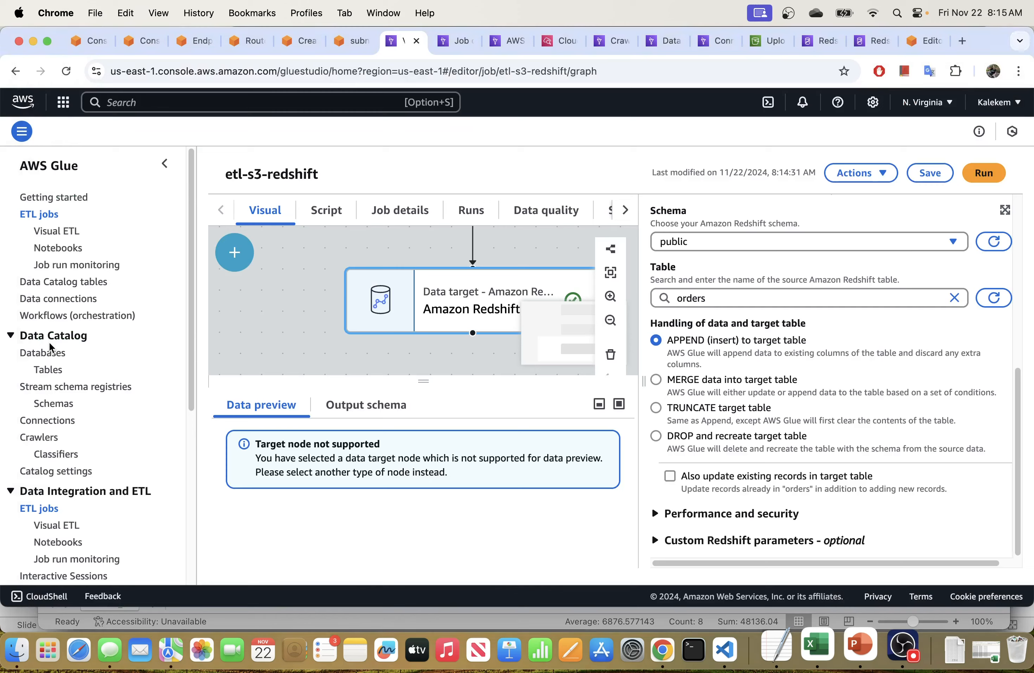
- Bring up the orders workbook and review its combined order rows from the first to the last
{"action": "left_click", "coordinate": [823, 650]}
{"action": "right_click", "coordinate": [823, 650]}
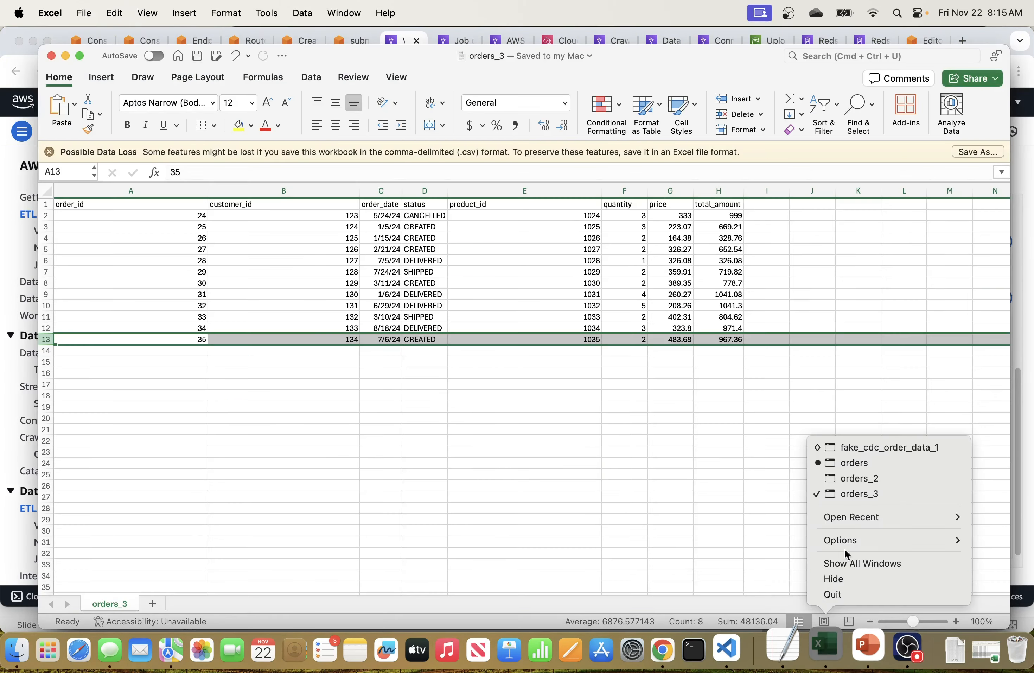
{"action": "left_click", "coordinate": [839, 465]}
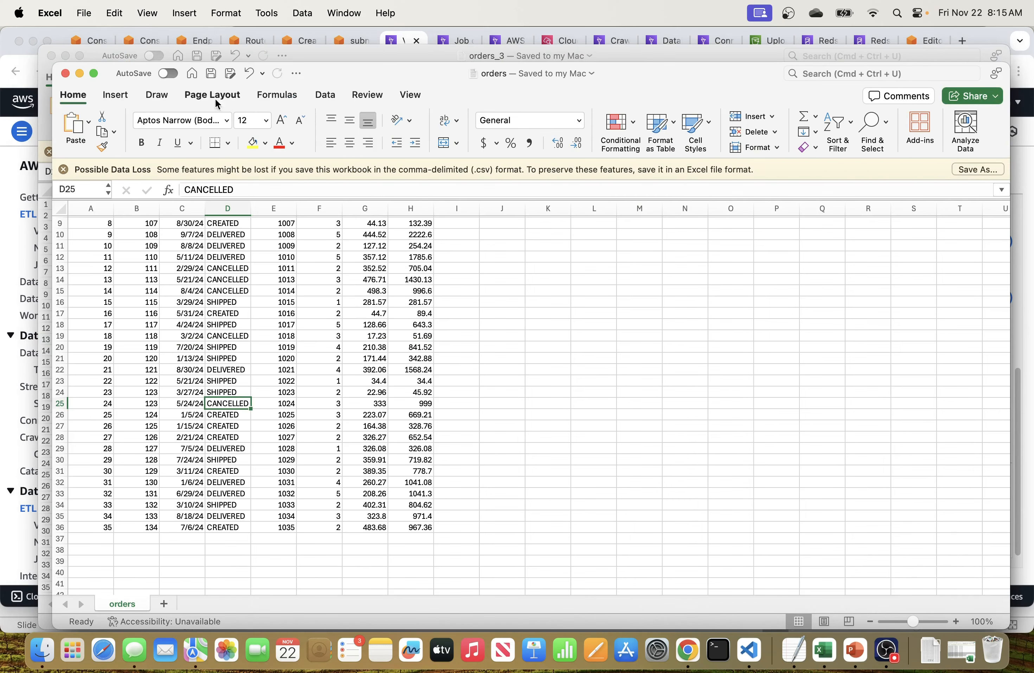
{"action": "scroll", "coordinate": [248, 343], "scroll_direction": "up", "scroll_amount": 3}
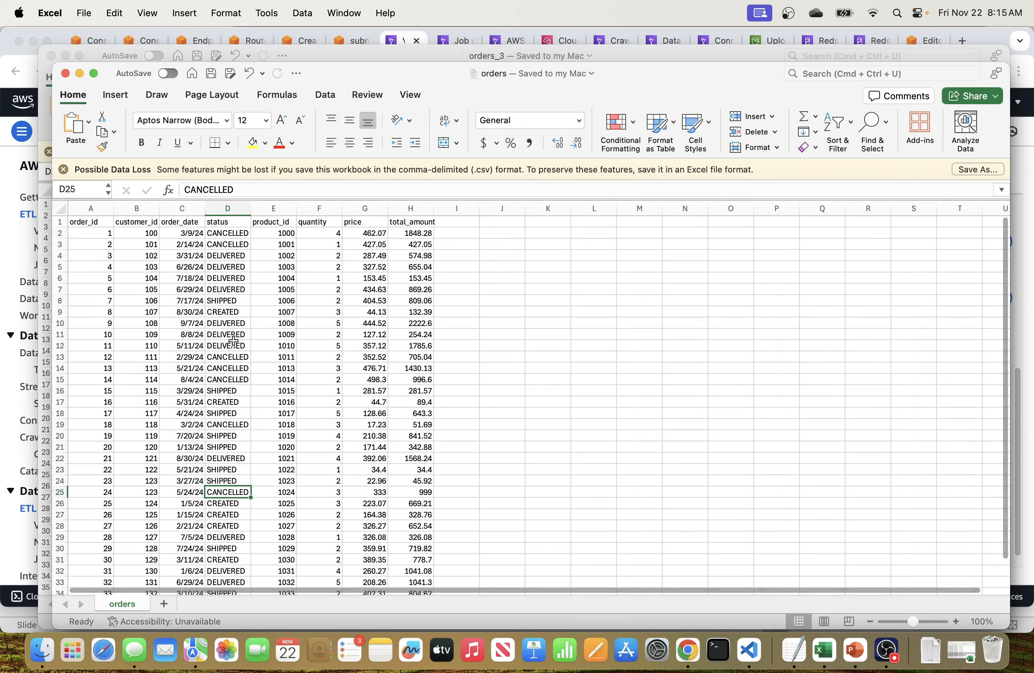
{"action": "scroll", "coordinate": [230, 337], "scroll_direction": "down", "scroll_amount": 5}
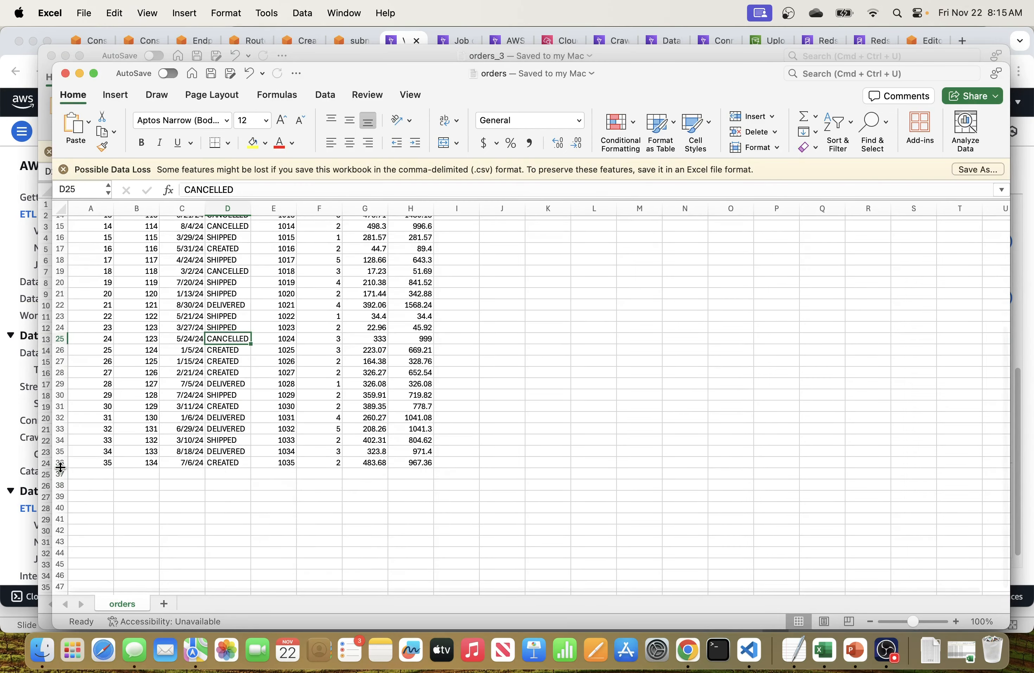
{"action": "scroll", "coordinate": [176, 409], "scroll_direction": "down", "scroll_amount": 10}
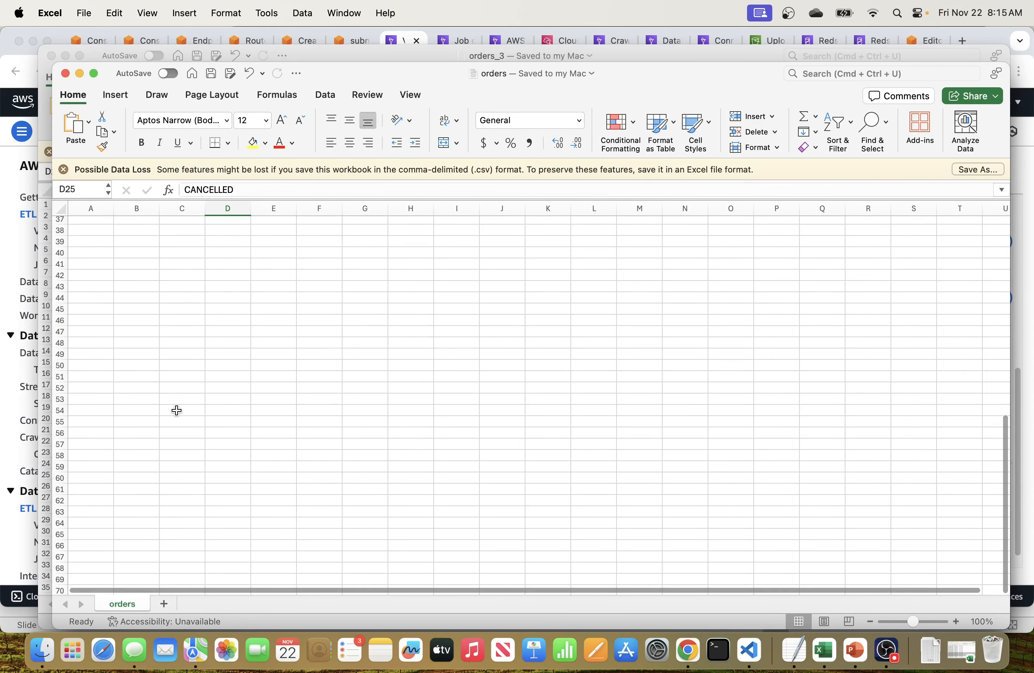
{"action": "scroll", "coordinate": [176, 409], "scroll_direction": "up", "scroll_amount": 15}
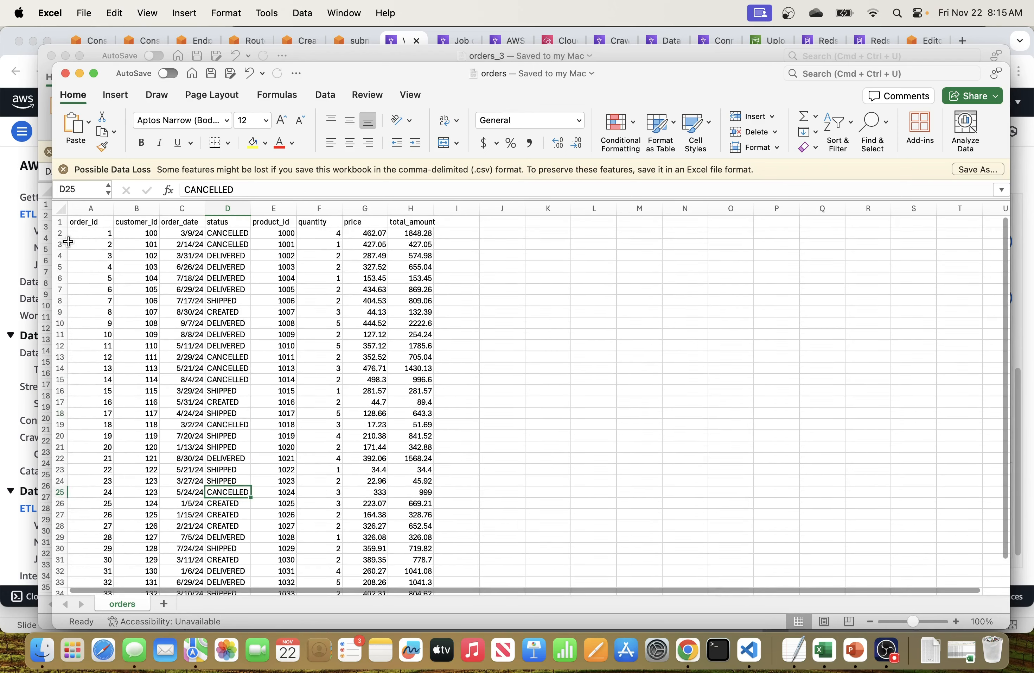
{"action": "scroll", "coordinate": [116, 393], "scroll_direction": "down", "scroll_amount": 4}
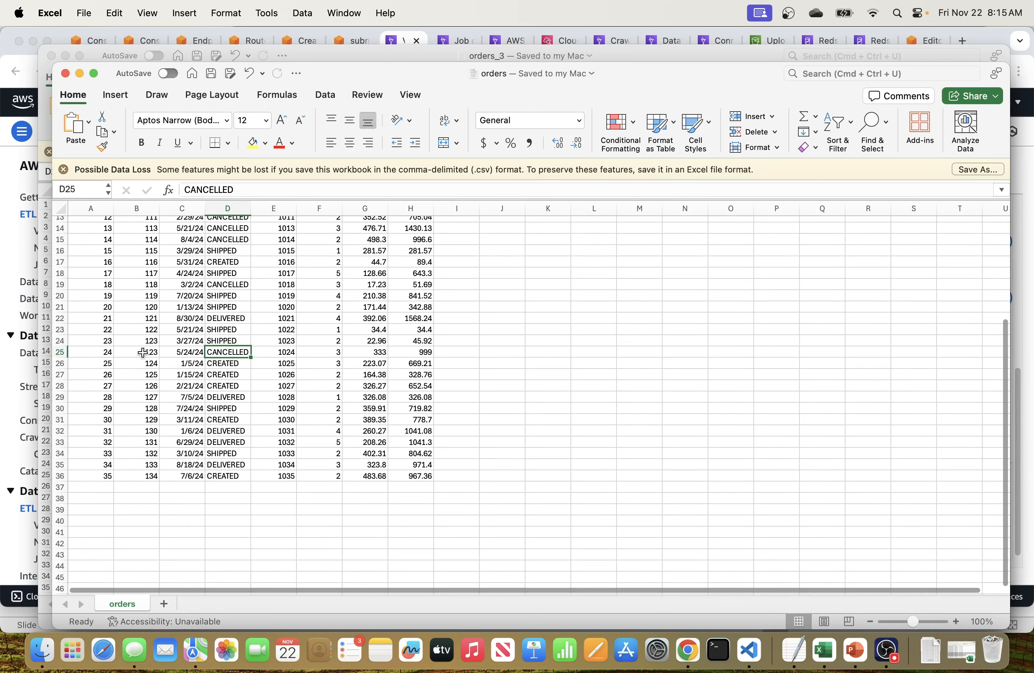
{"action": "scroll", "coordinate": [142, 351], "scroll_direction": "up", "scroll_amount": 4}
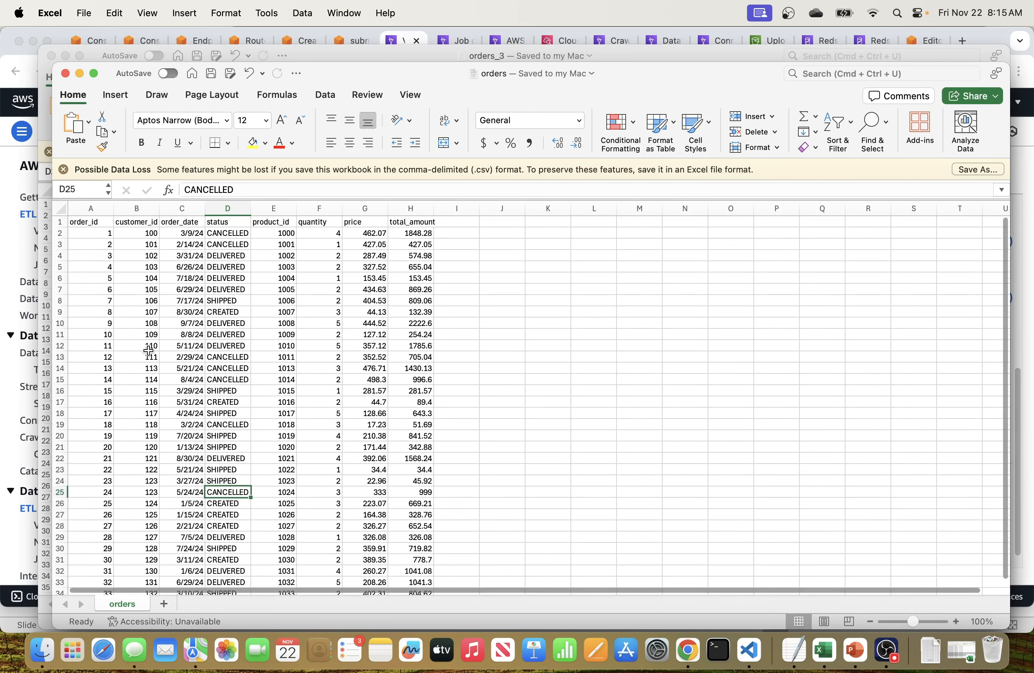
- Upload the updated orders.csv from the Desktop to s3://ckdatatech/orders/ in Amazon S3 and close the upload status page
{"action": "left_click", "coordinate": [763, 41]}
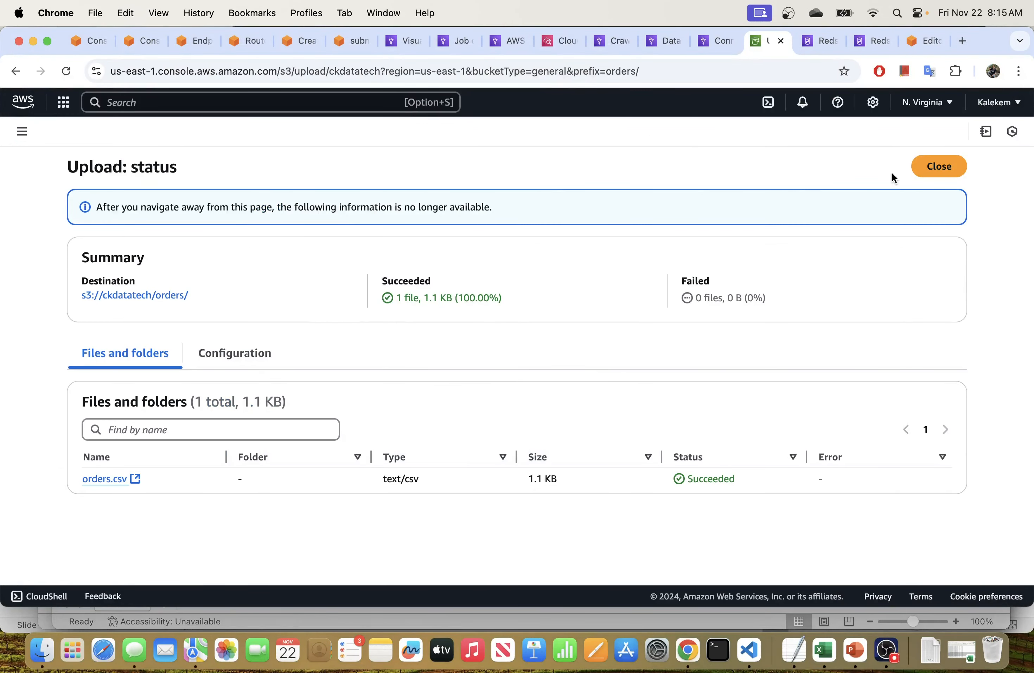
{"action": "left_click", "coordinate": [935, 168]}
{"action": "left_click", "coordinate": [922, 273]}
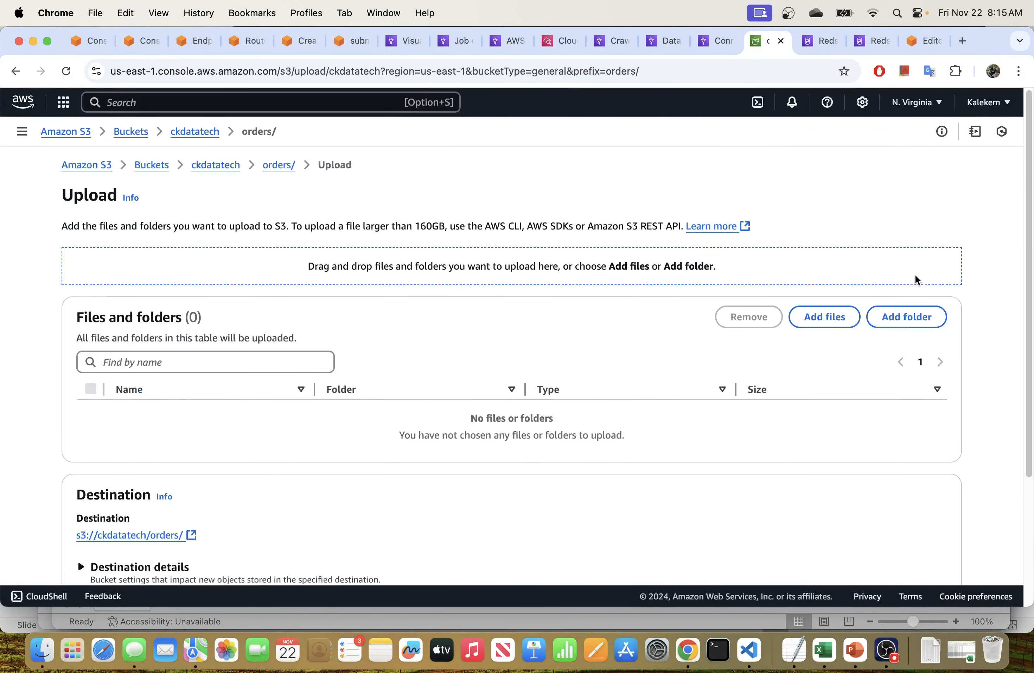
{"action": "left_click", "coordinate": [830, 313]}
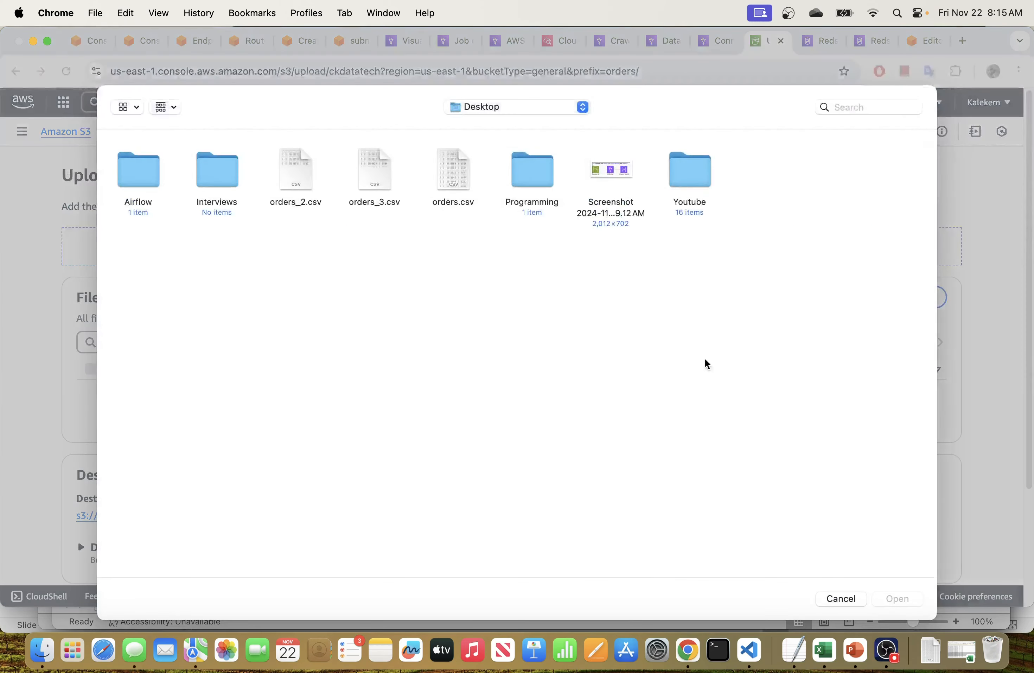
{"action": "left_click", "coordinate": [452, 197]}
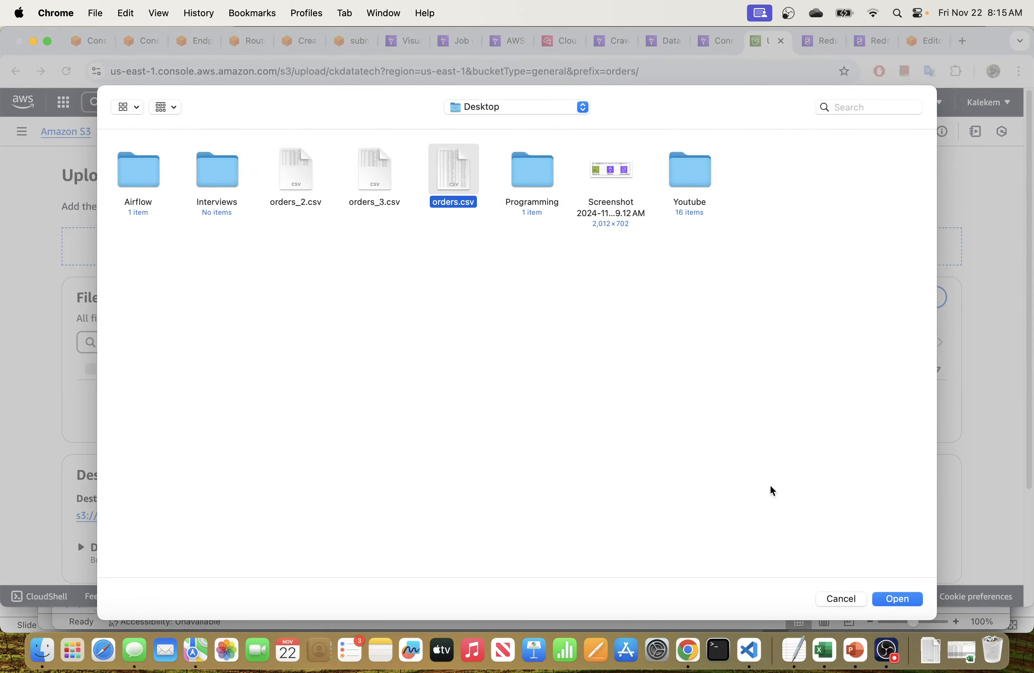
{"action": "left_click", "coordinate": [916, 598]}
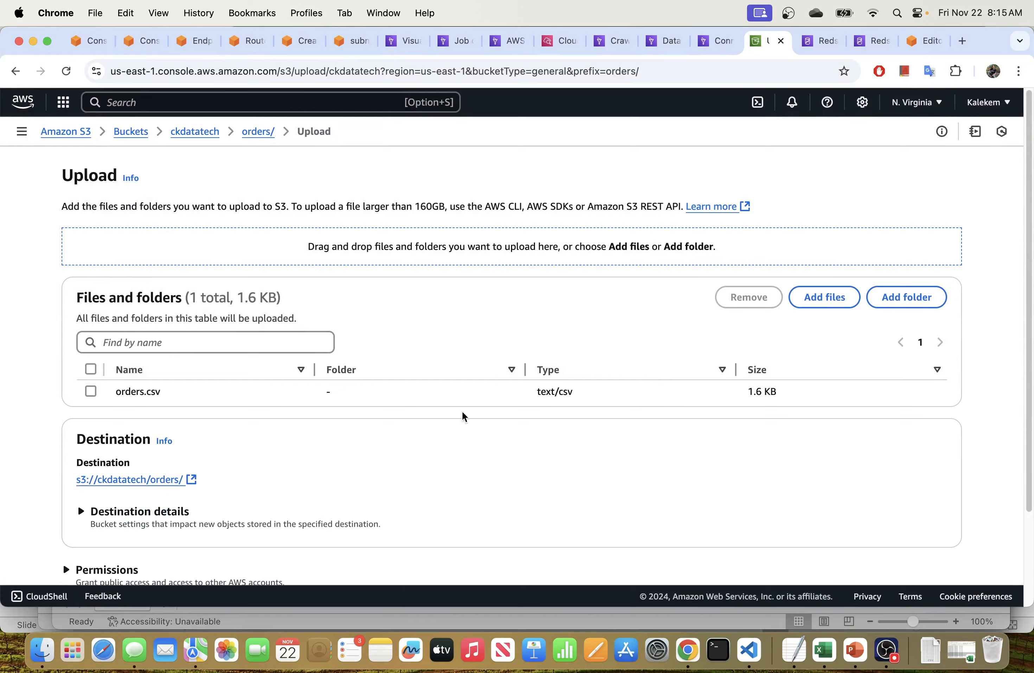
{"action": "scroll", "coordinate": [675, 393], "scroll_direction": "down", "scroll_amount": 3}
{"action": "left_click", "coordinate": [922, 544]}
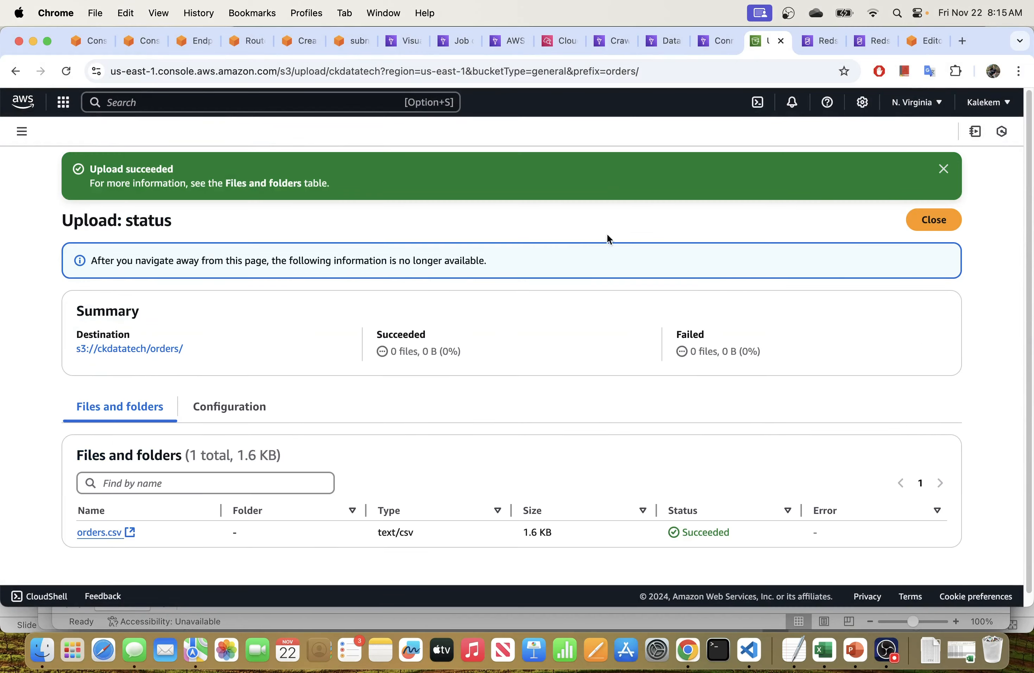
{"action": "left_click", "coordinate": [941, 224]}
- Run the s3-crawler-orders crawler in AWS Glue and view its state in the crawlers list
{"action": "left_click", "coordinate": [618, 42]}
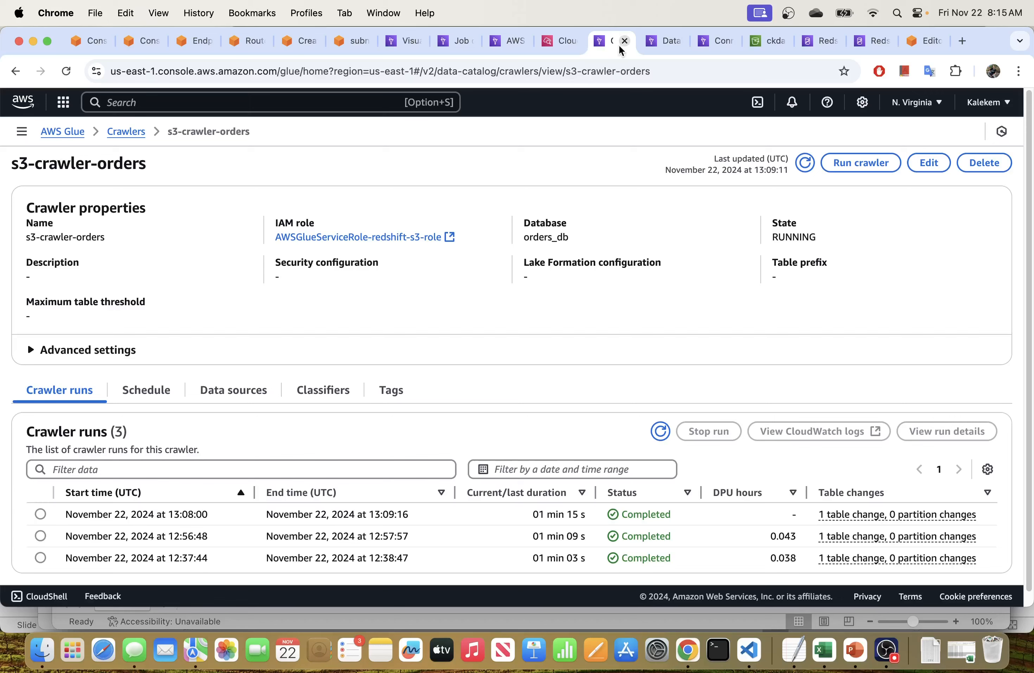
{"action": "left_click", "coordinate": [845, 170]}
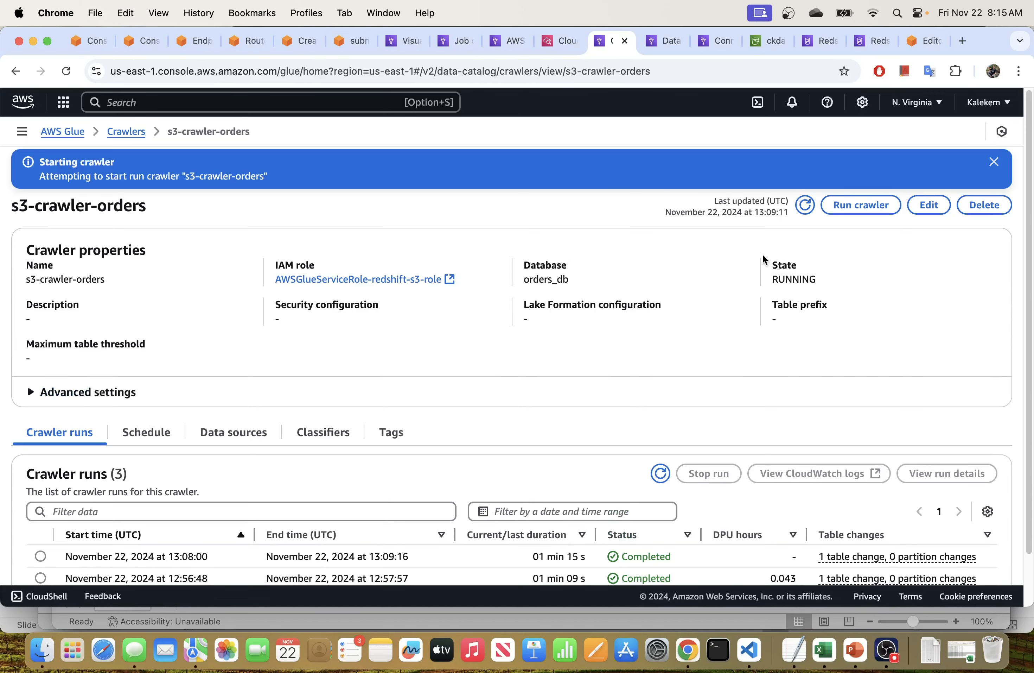
{"action": "left_click", "coordinate": [994, 162]}
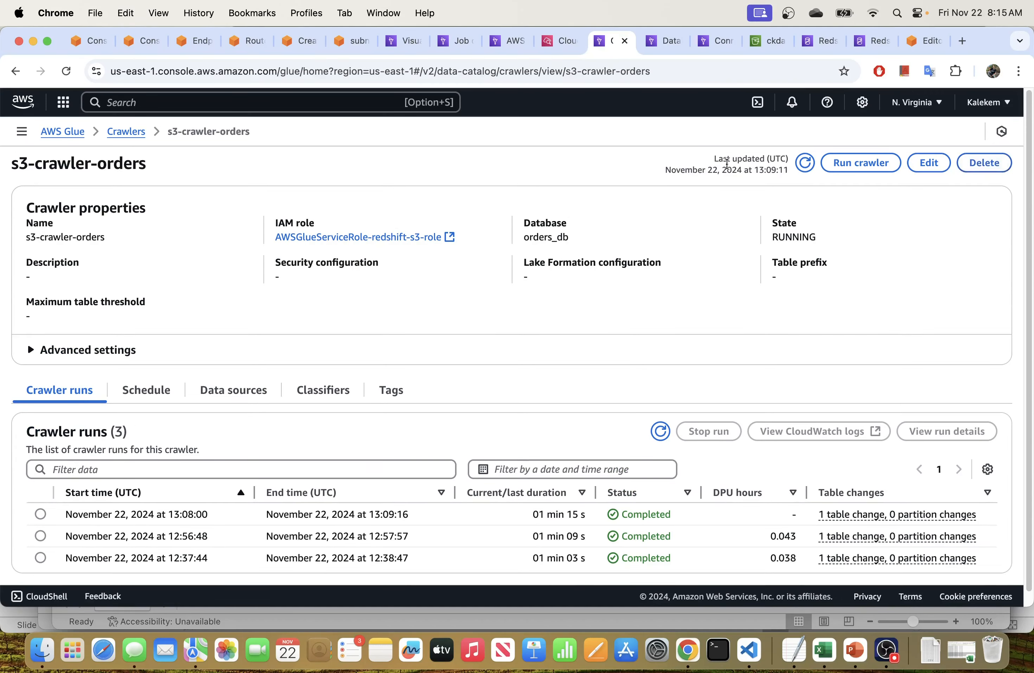
{"action": "left_click", "coordinate": [126, 131]}
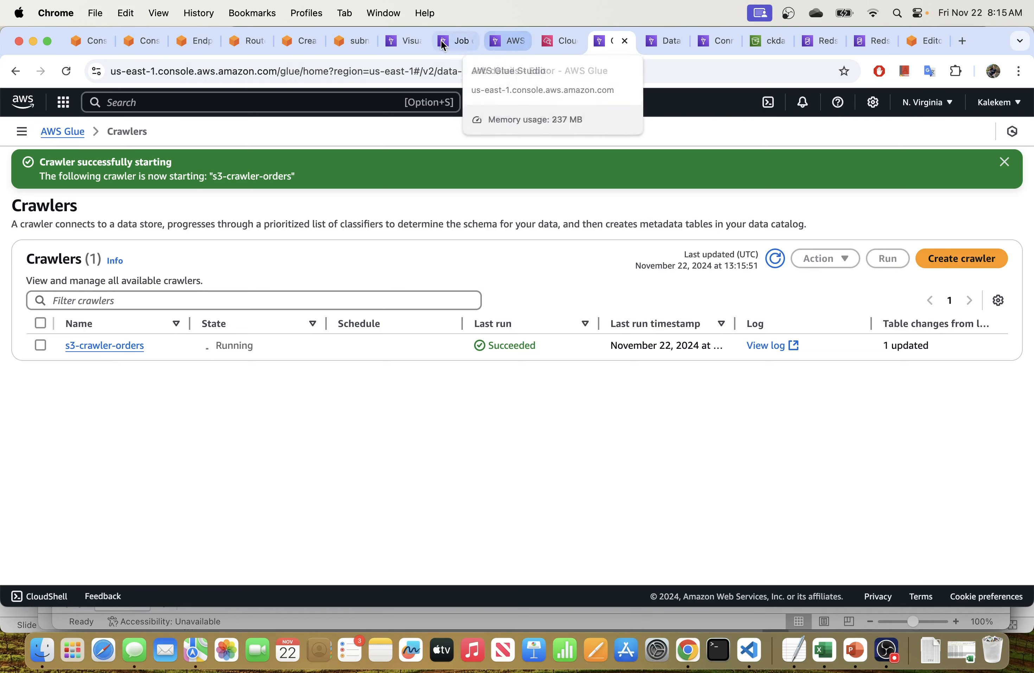
- In the Redshift query editor, enlarge the query and results areas and review the existing orders rows by order ID
{"action": "left_click", "coordinate": [923, 41]}
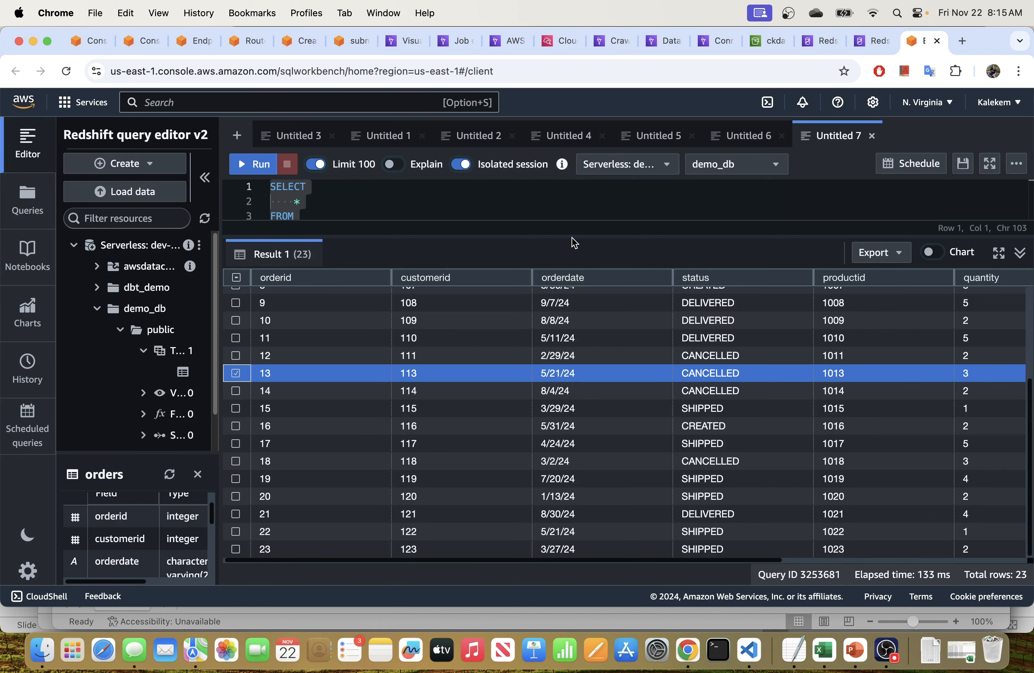
{"action": "left_click_drag", "start_coordinate": [574, 238], "coordinate": [575, 286]}
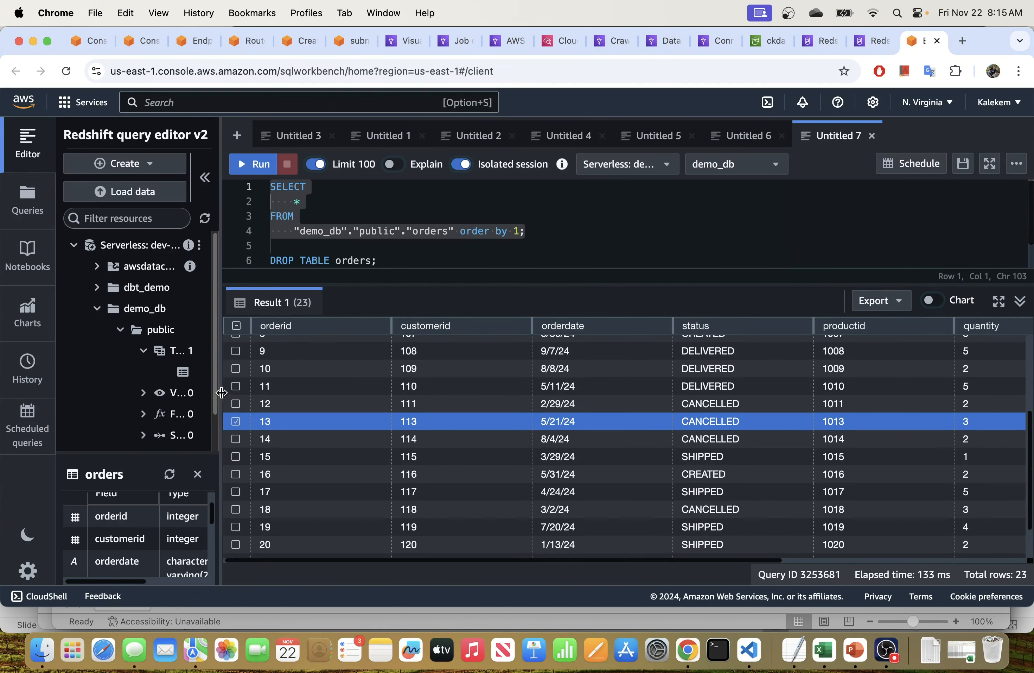
{"action": "left_click_drag", "start_coordinate": [221, 392], "coordinate": [195, 394]}
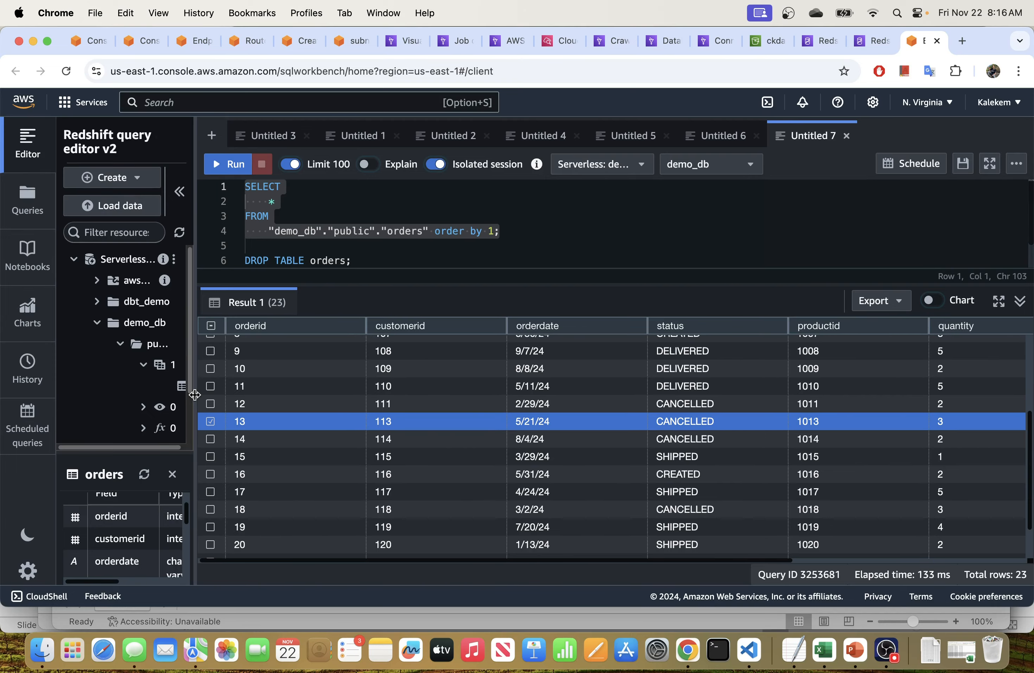
{"action": "scroll", "coordinate": [345, 423], "scroll_direction": "down", "scroll_amount": 2}
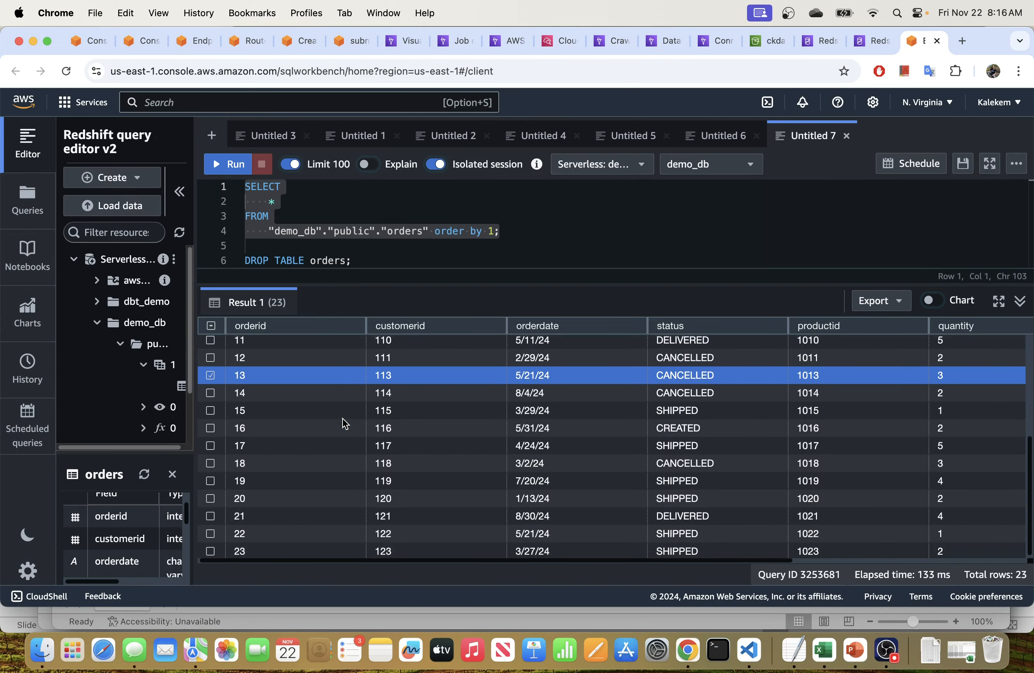
{"action": "scroll", "coordinate": [345, 422], "scroll_direction": "up", "scroll_amount": 5}
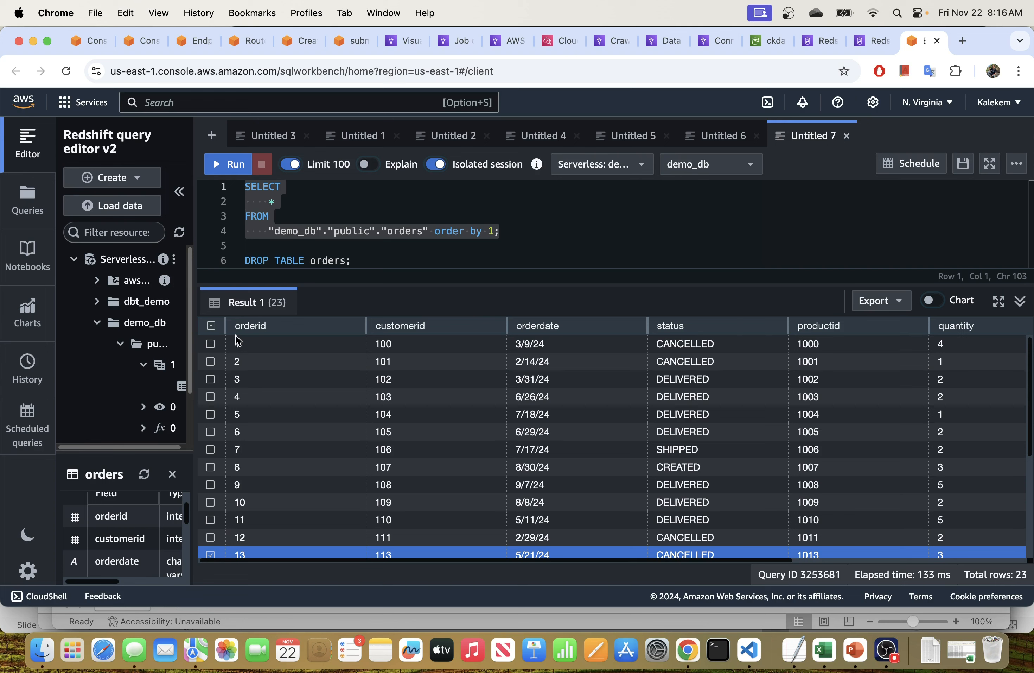
{"action": "left_click", "coordinate": [242, 349]}
{"action": "left_click", "coordinate": [241, 362]}
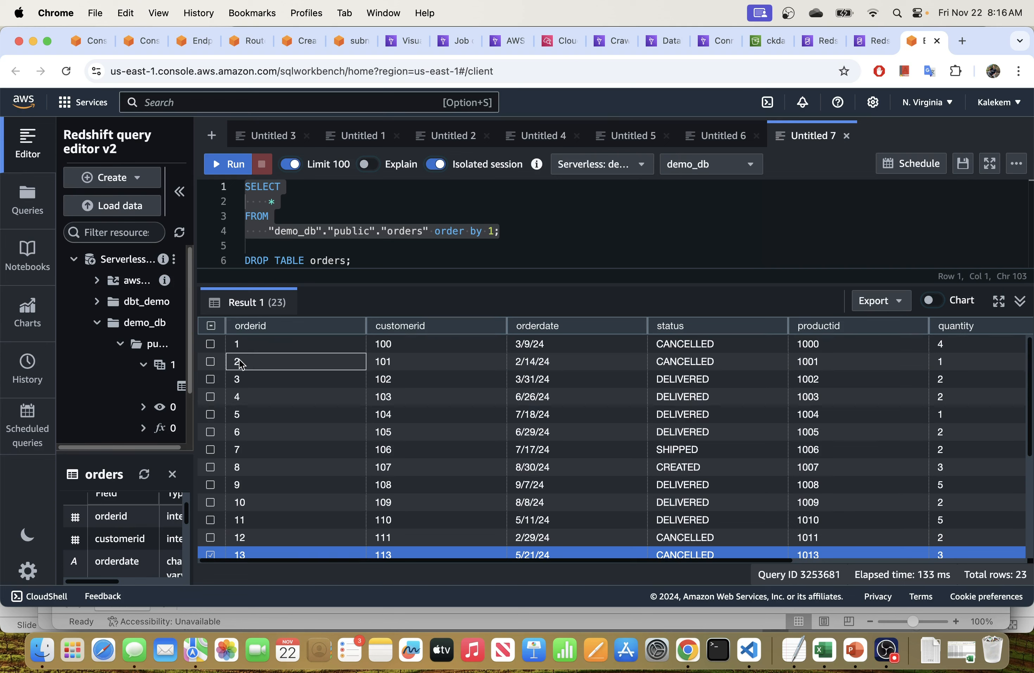
{"action": "left_click", "coordinate": [238, 387]}
{"action": "left_click", "coordinate": [243, 399]}
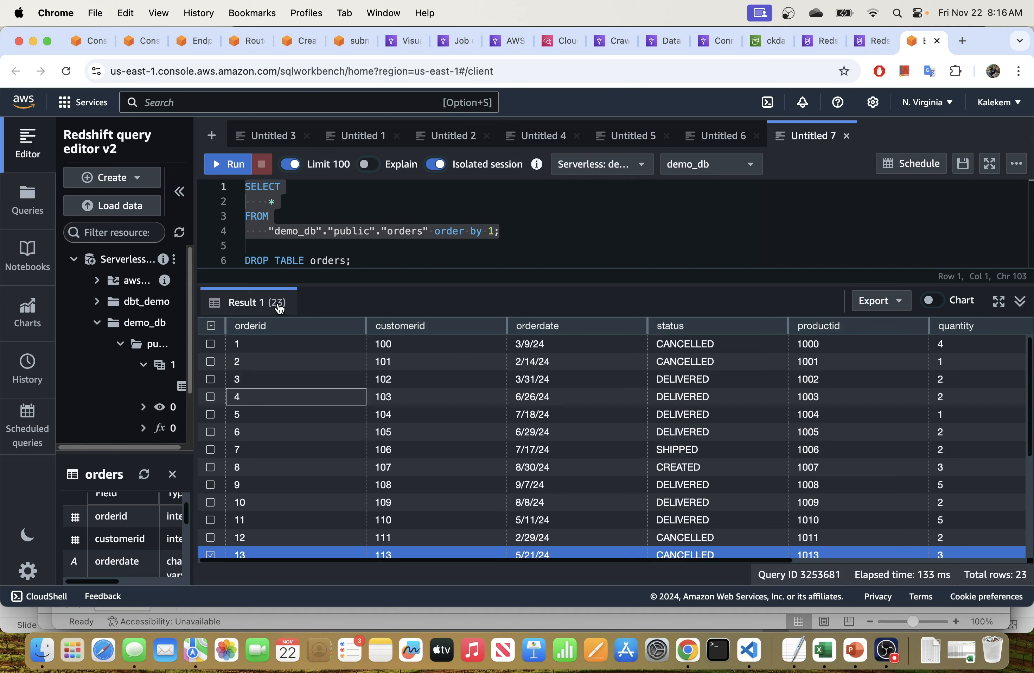
- Find and open the Calculator app, add 23 and 35, and close it again
{"action": "left_click", "coordinate": [280, 309]}
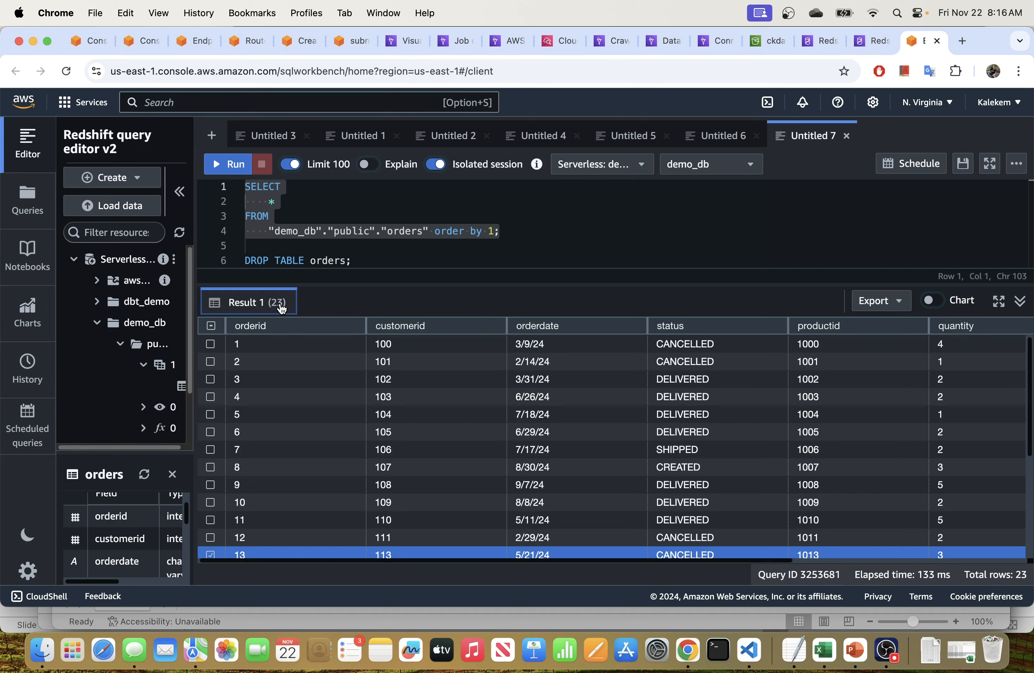
{"action": "left_click", "coordinate": [72, 650]}
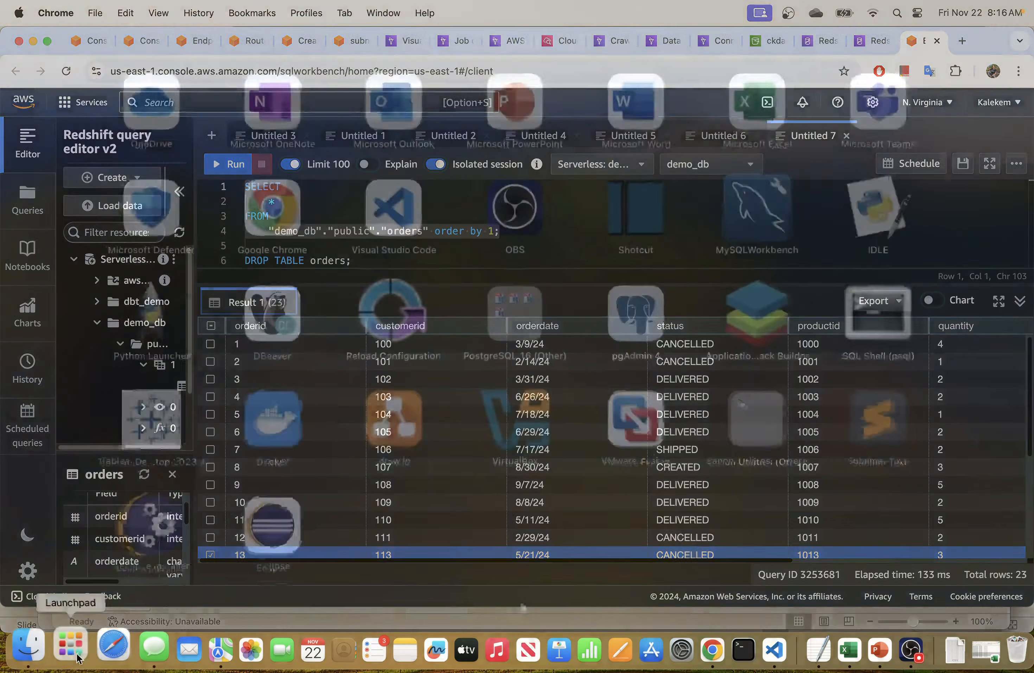
{"action": "left_click", "coordinate": [484, 44]}
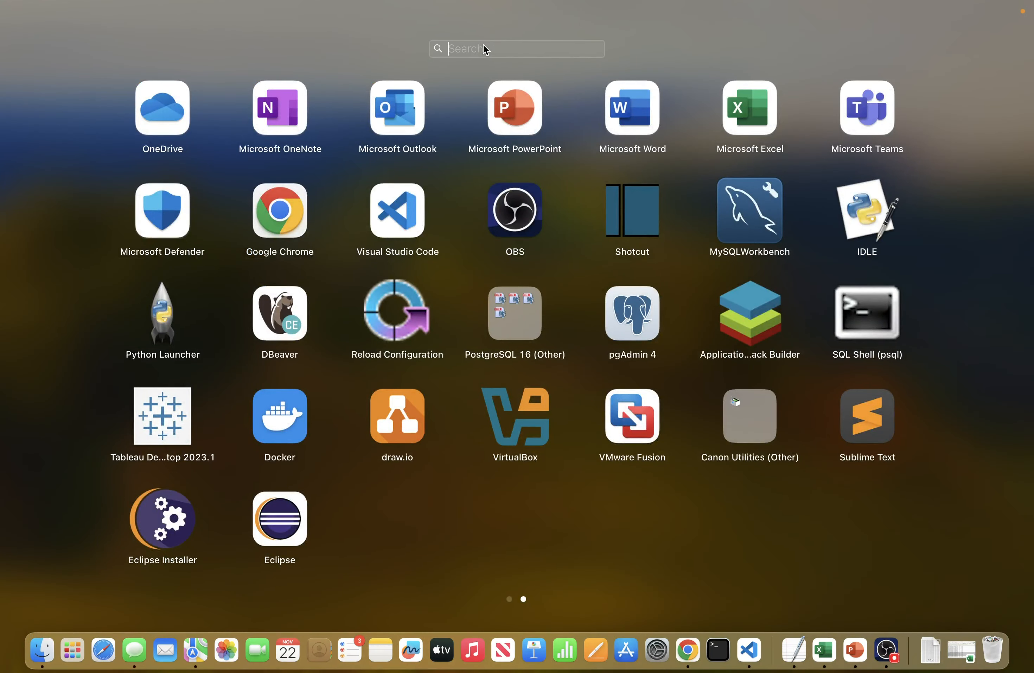
{"action": "type", "text": "cal"}
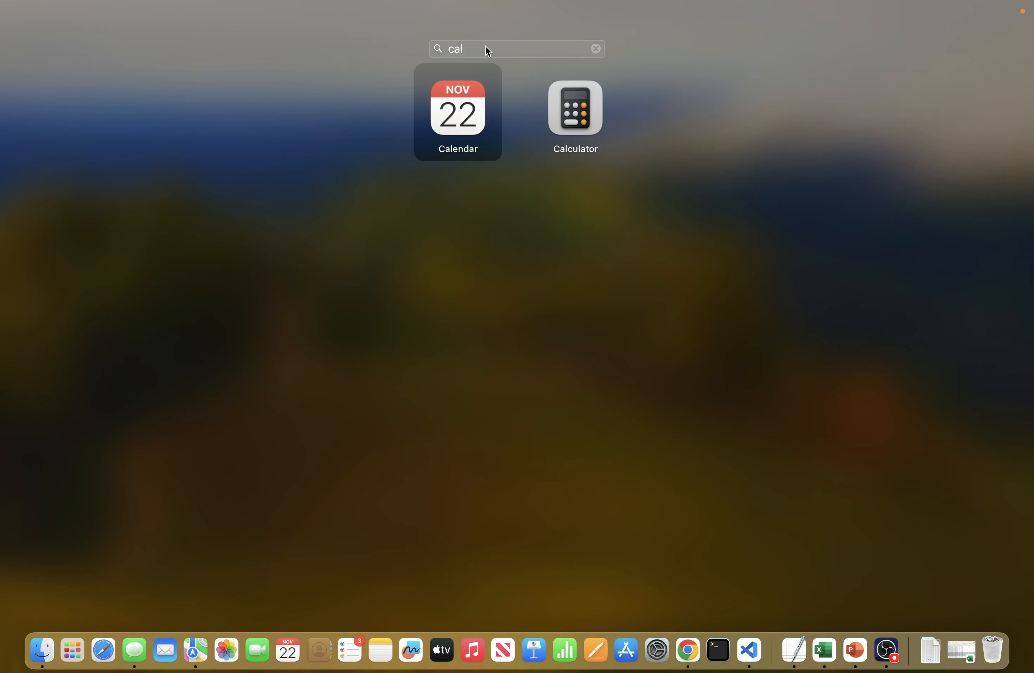
{"action": "left_click", "coordinate": [575, 115]}
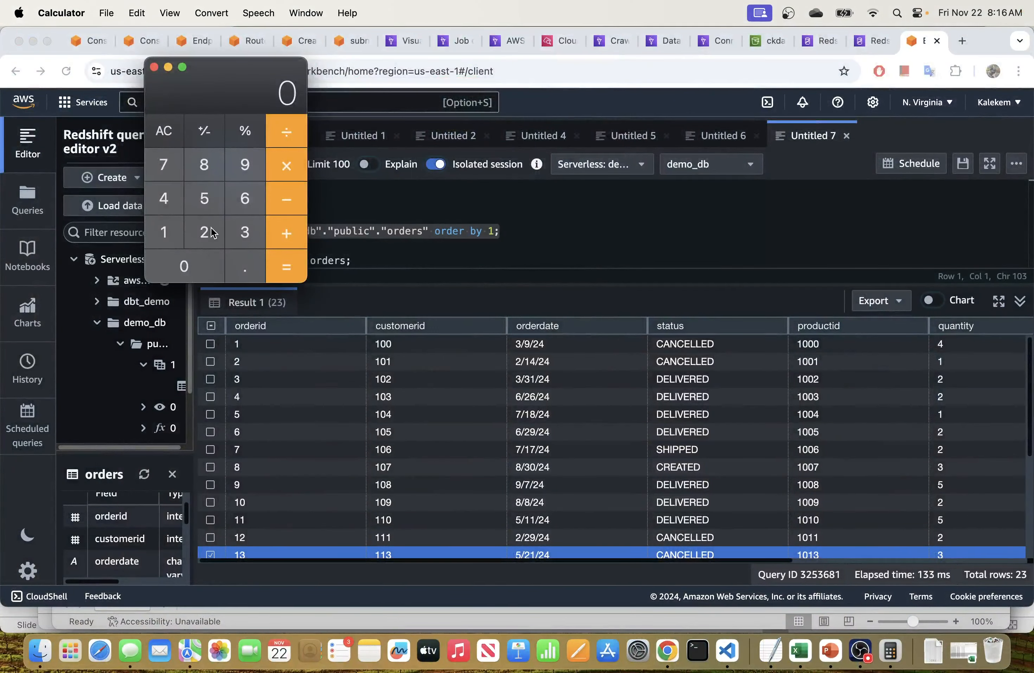
{"action": "left_click", "coordinate": [205, 232]}
{"action": "left_click", "coordinate": [243, 233]}
{"action": "left_click", "coordinate": [286, 232]}
{"action": "left_click", "coordinate": [244, 231]}
{"action": "left_click", "coordinate": [204, 198]}
{"action": "left_click", "coordinate": [287, 266]}
{"action": "left_click", "coordinate": [153, 67]}
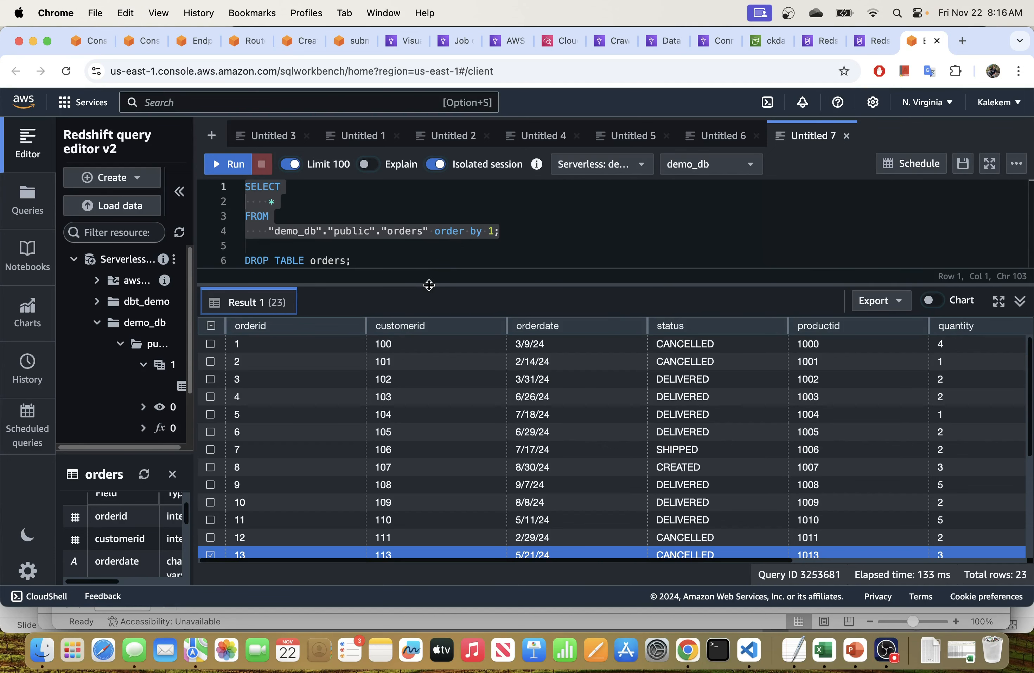
- Review the last orders rows in the Redshift results and compare them with the rows in the orders workbook in Excel
{"action": "left_click_drag", "start_coordinate": [429, 284], "coordinate": [454, 277]}
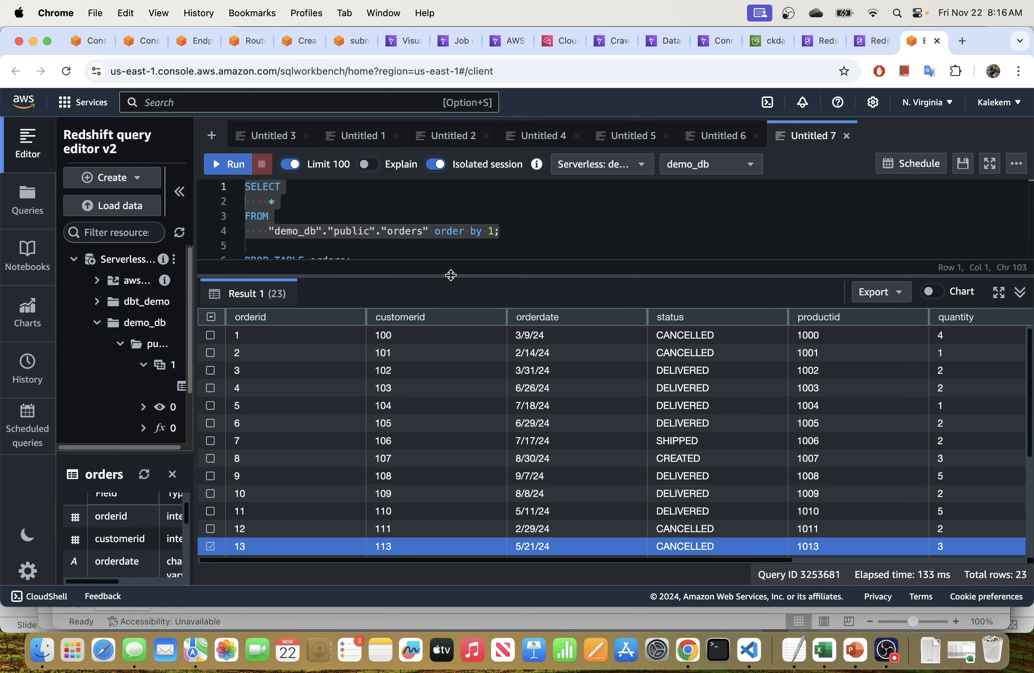
{"action": "scroll", "coordinate": [311, 367], "scroll_direction": "down", "scroll_amount": 5}
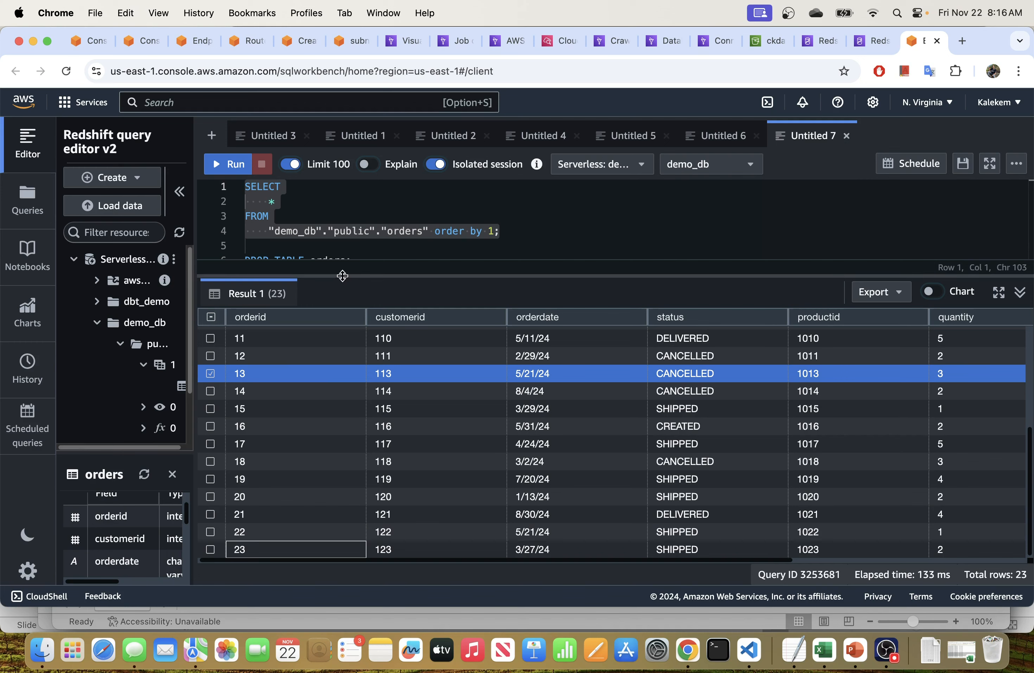
{"action": "right_click", "coordinate": [818, 651]}
{"action": "left_click", "coordinate": [856, 463]}
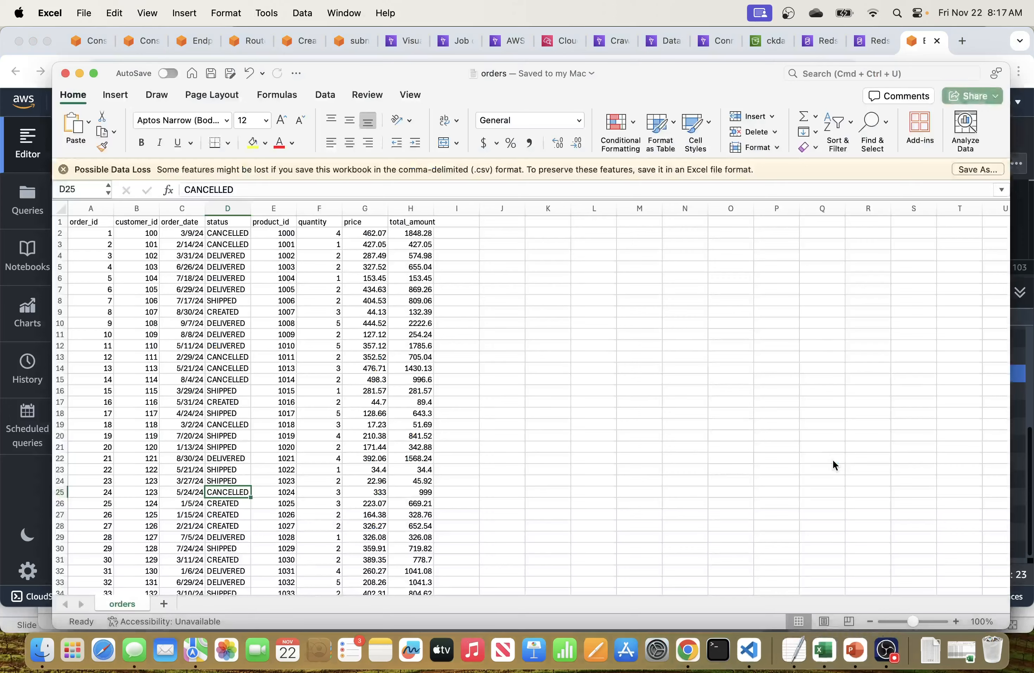
{"action": "left_click_drag", "start_coordinate": [112, 239], "coordinate": [334, 536]}
{"action": "scroll", "coordinate": [292, 459], "scroll_direction": "down", "scroll_amount": 5}
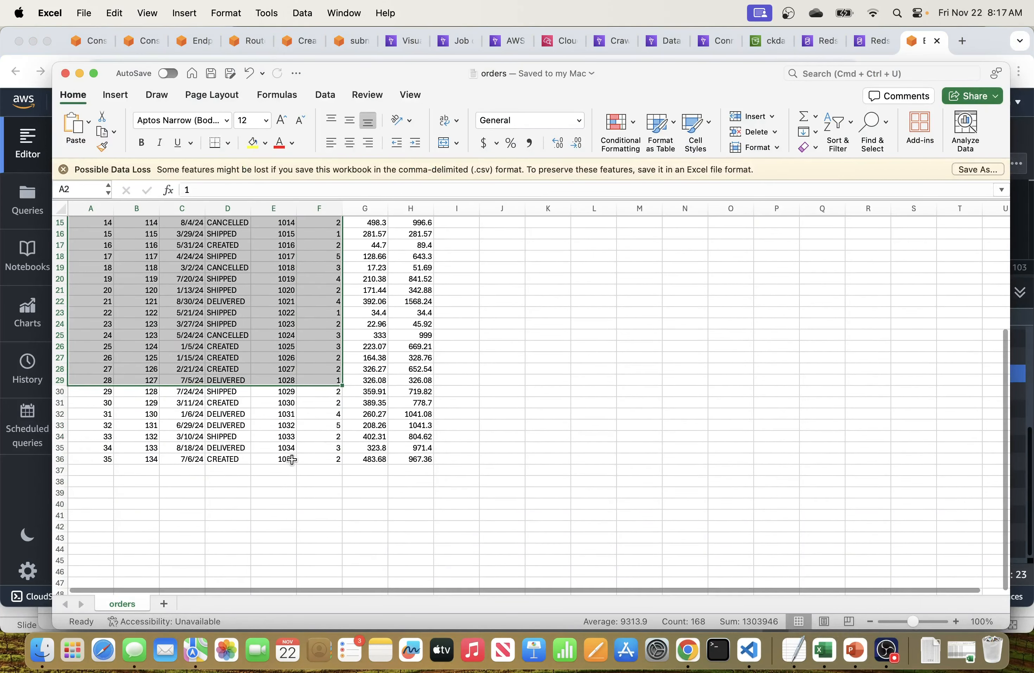
{"action": "left_click", "coordinate": [376, 467]}
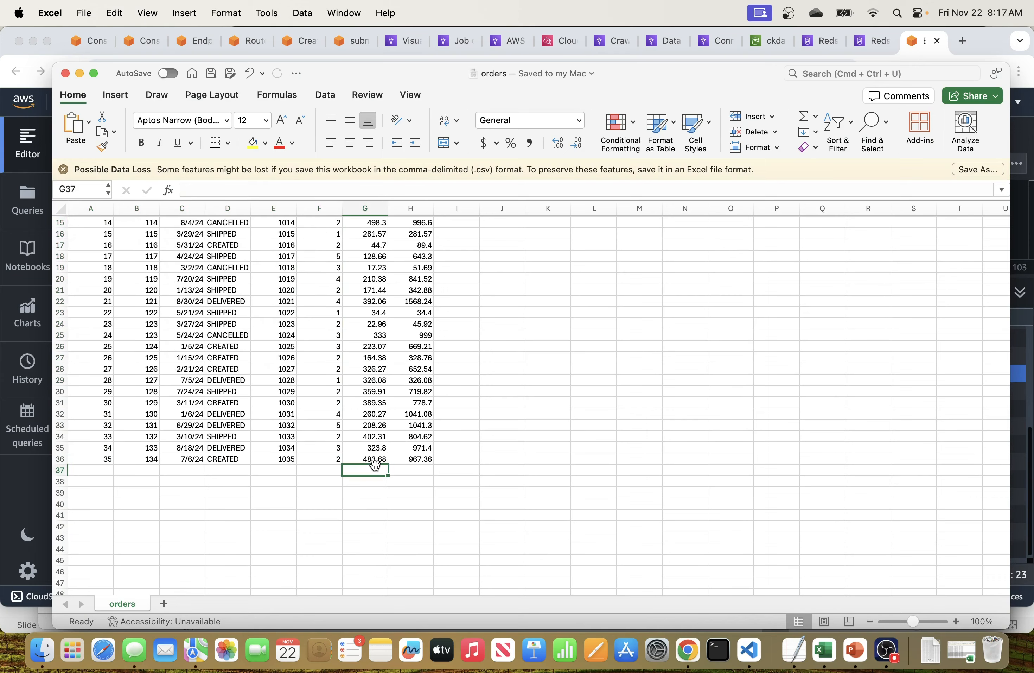
- Back in Chrome, check the s3-crawler-orders crawler's state and run the etl-s3-redshift Glue job, dismissing the start notice
{"action": "key", "text": "super+Tab"}
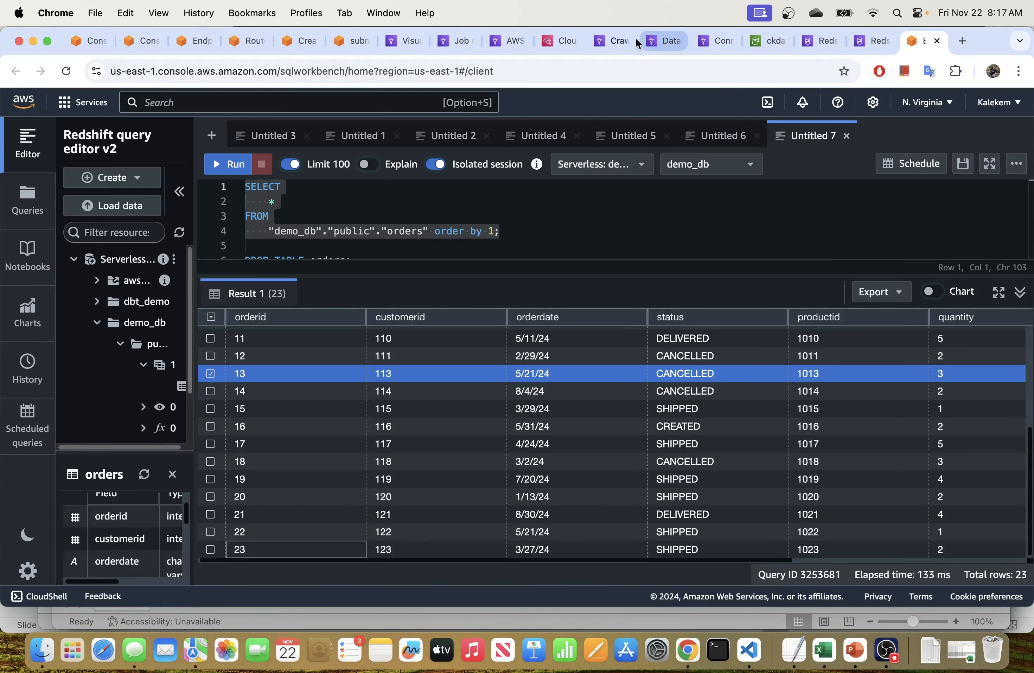
{"action": "left_click", "coordinate": [609, 41]}
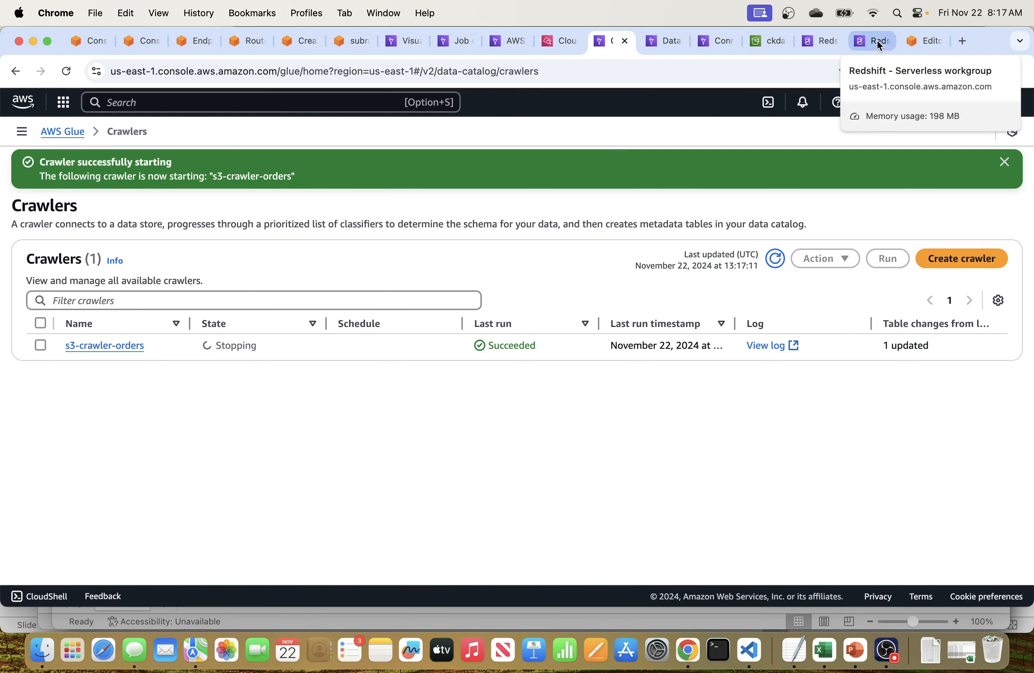
{"action": "left_click", "coordinate": [459, 43]}
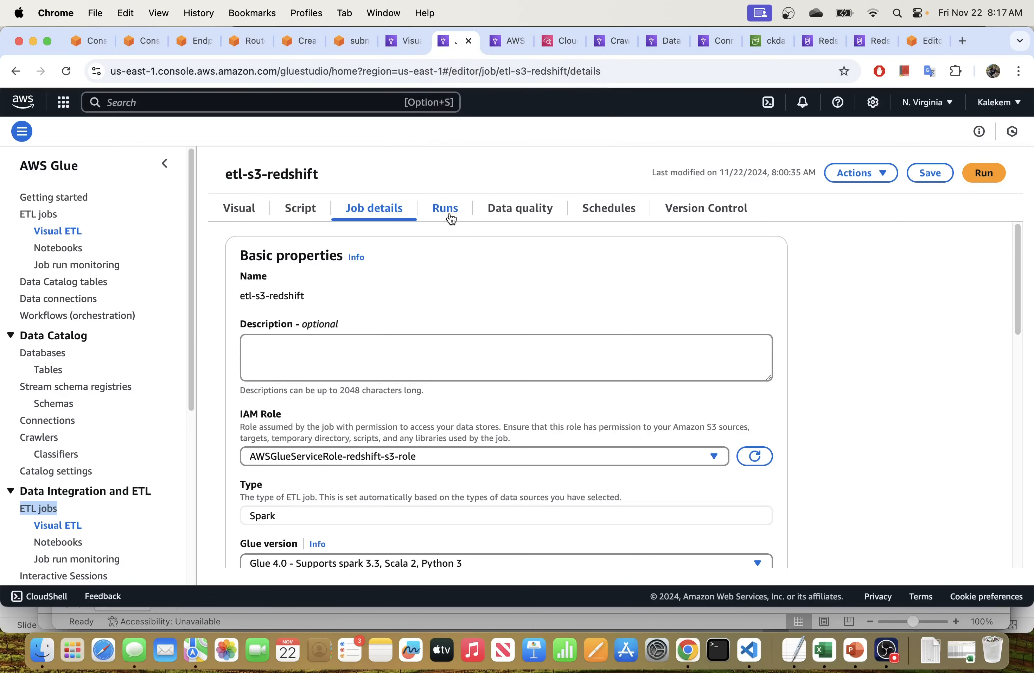
{"action": "left_click", "coordinate": [450, 216]}
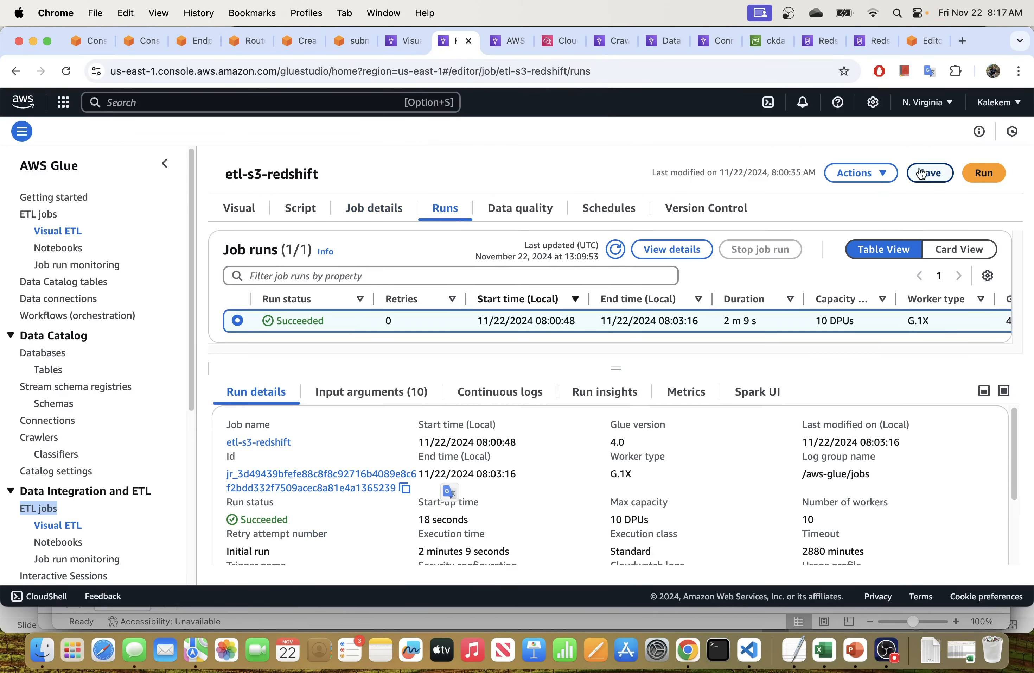
{"action": "left_click", "coordinate": [982, 173]}
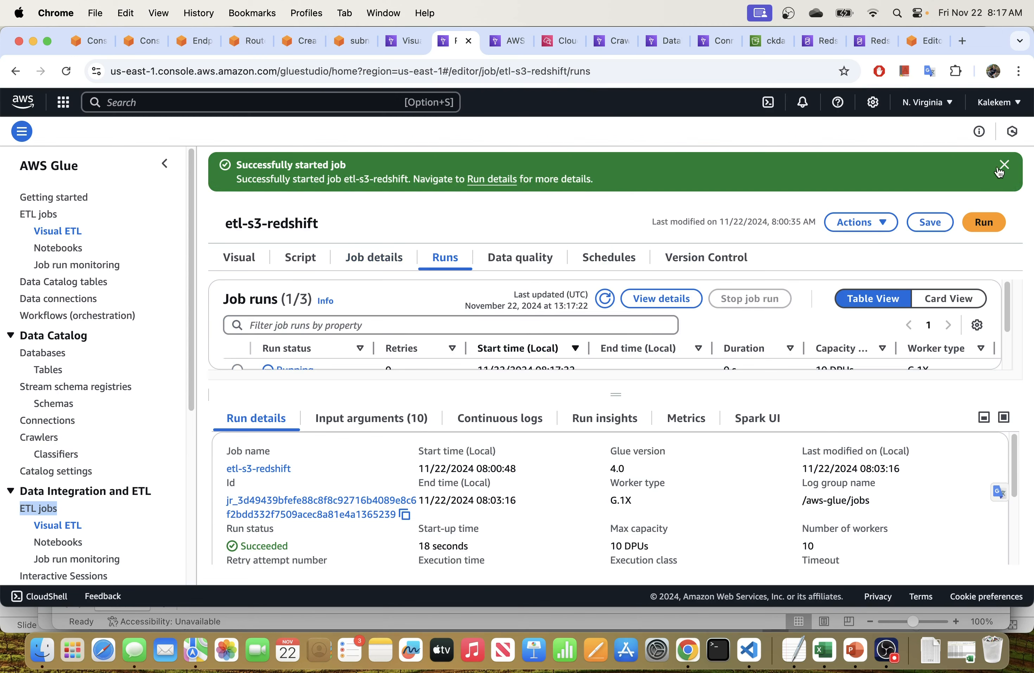
{"action": "left_click", "coordinate": [1004, 165]}
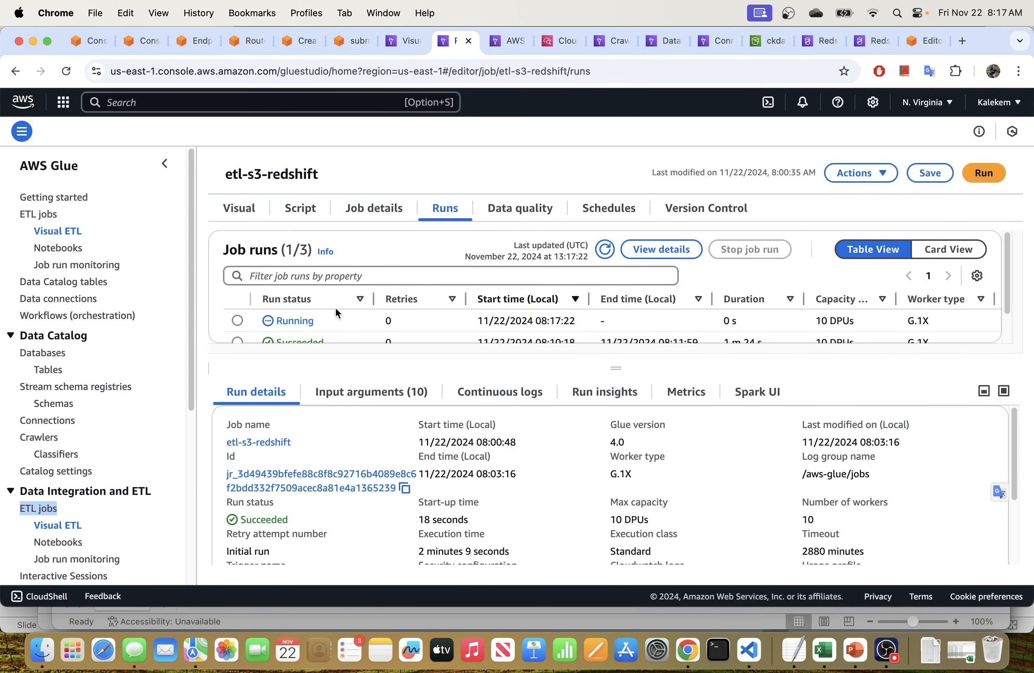
- Open the details of the newest etl-s3-redshift job run, enlarging the runs list on the way, and refresh its status
{"action": "left_click", "coordinate": [661, 249]}
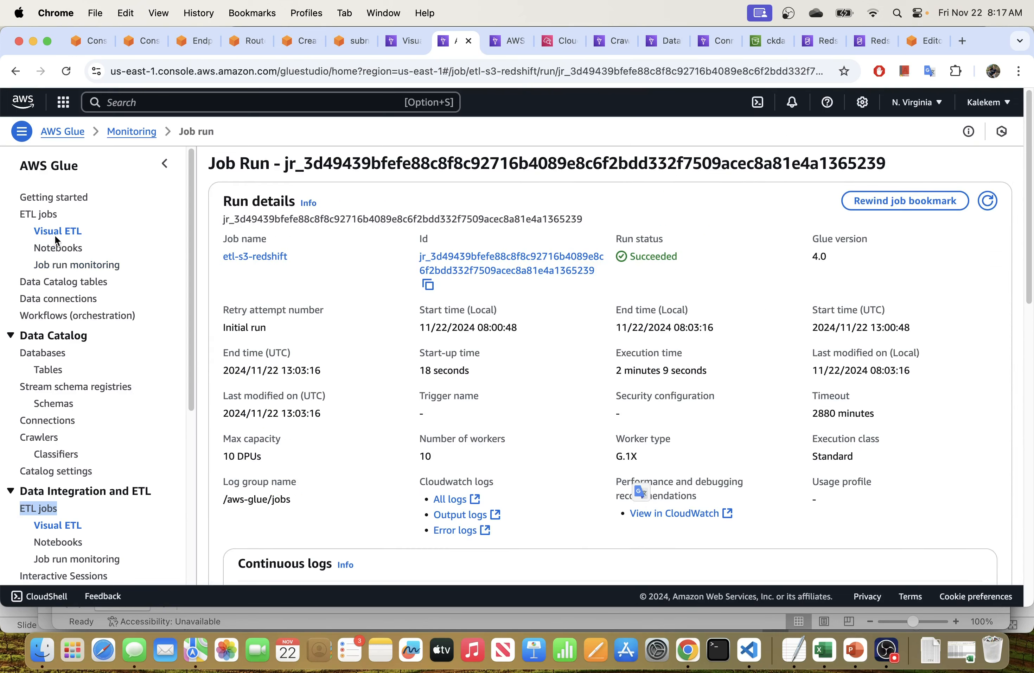
{"action": "left_click", "coordinate": [44, 214]}
{"action": "left_click", "coordinate": [289, 430]}
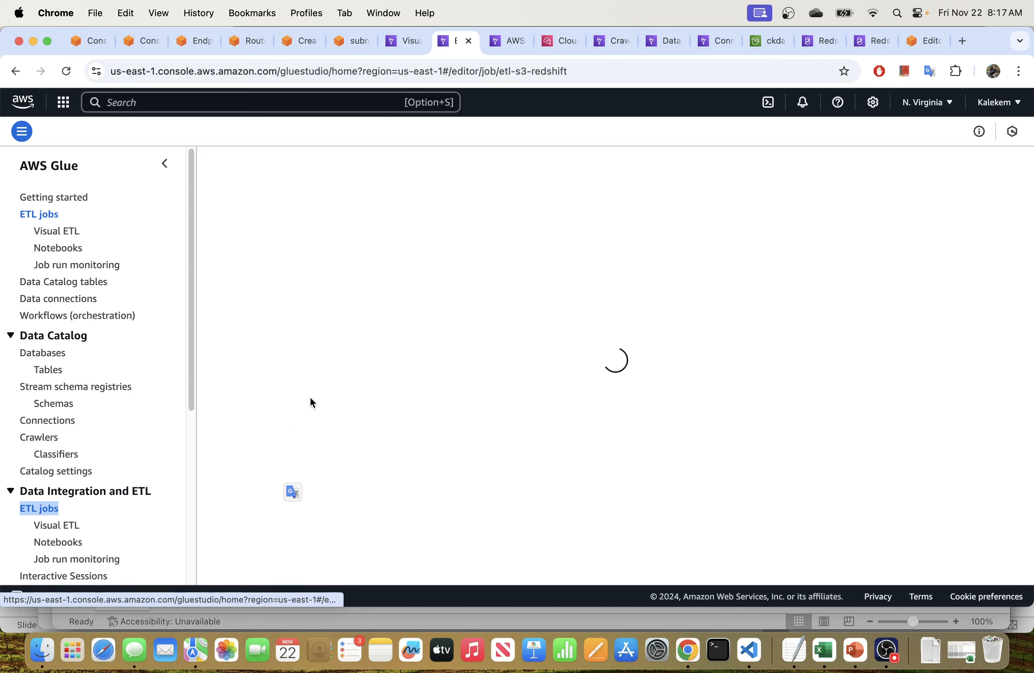
{"action": "left_click", "coordinate": [443, 209]}
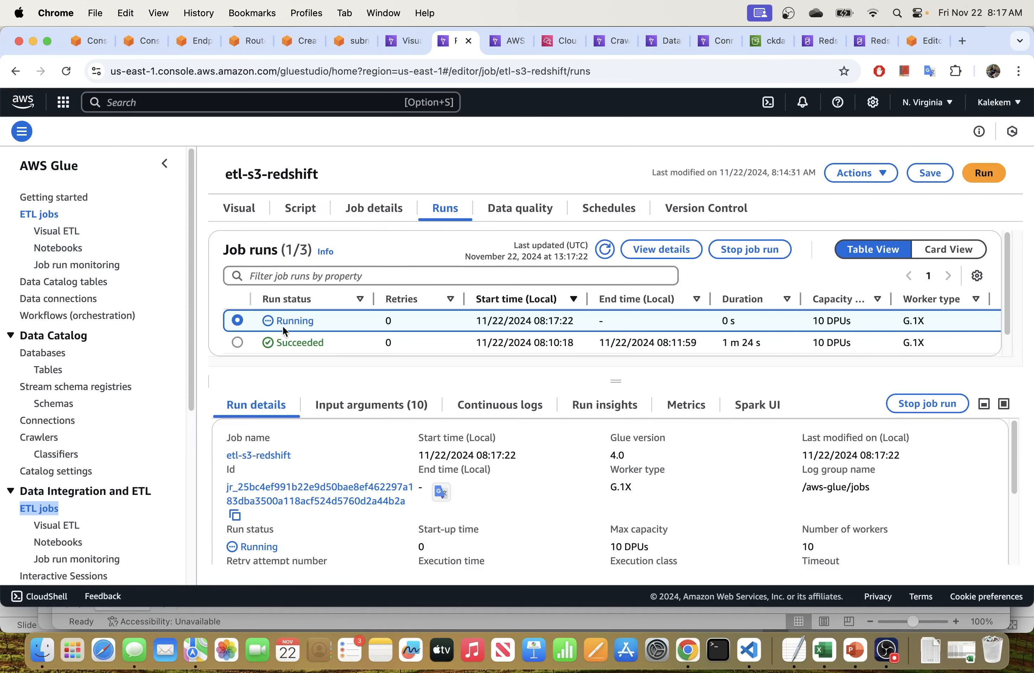
{"action": "left_click", "coordinate": [292, 322]}
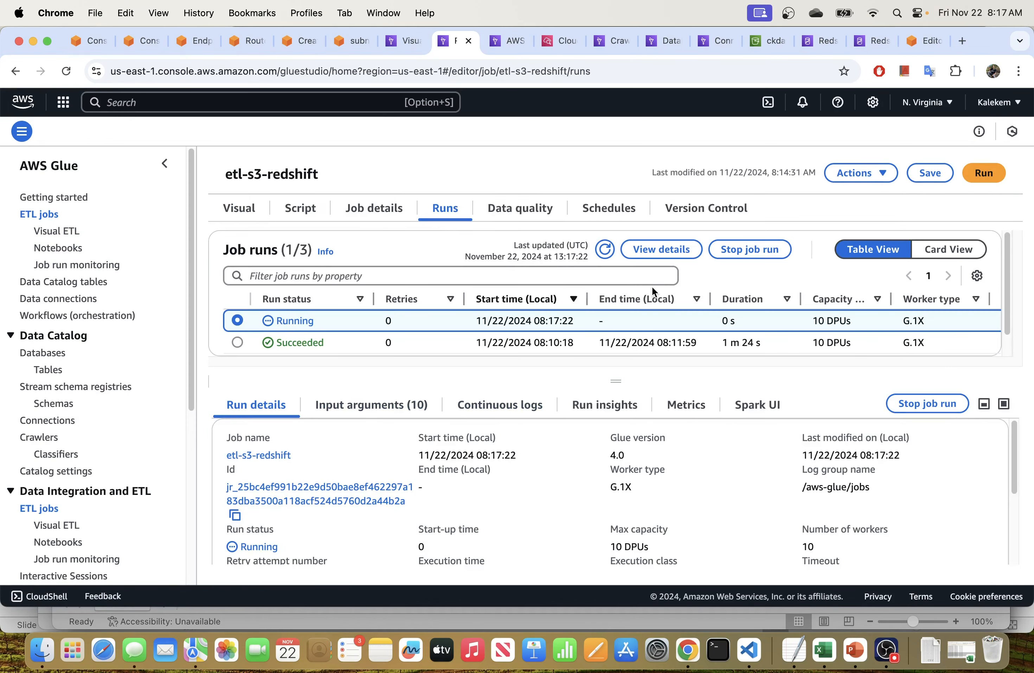
{"action": "left_click_drag", "start_coordinate": [617, 381], "coordinate": [615, 496]}
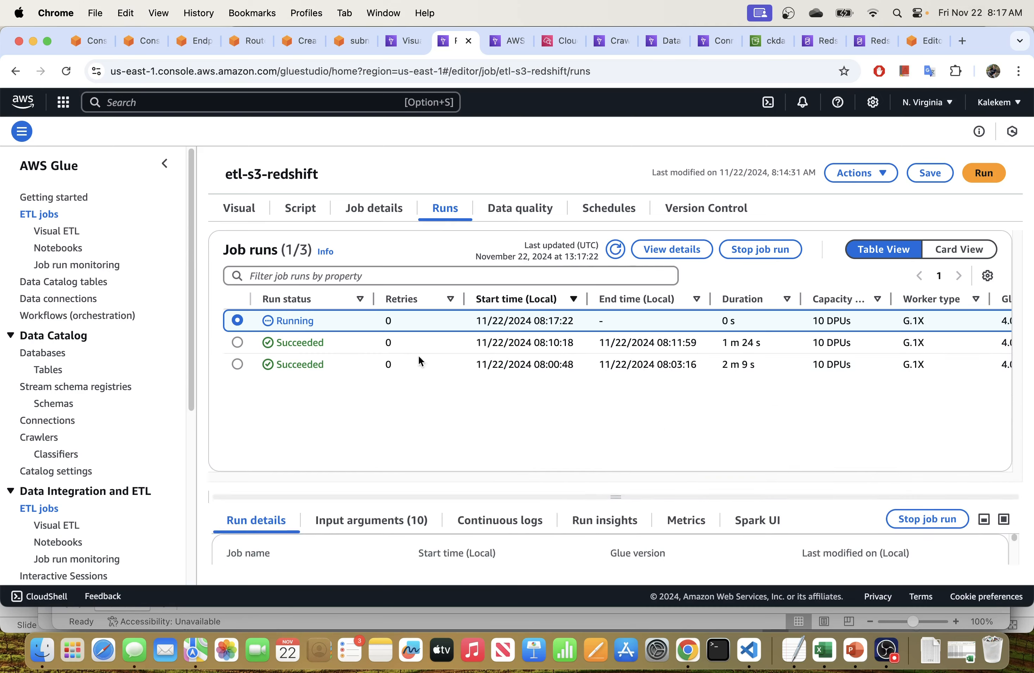
{"action": "left_click", "coordinate": [672, 249]}
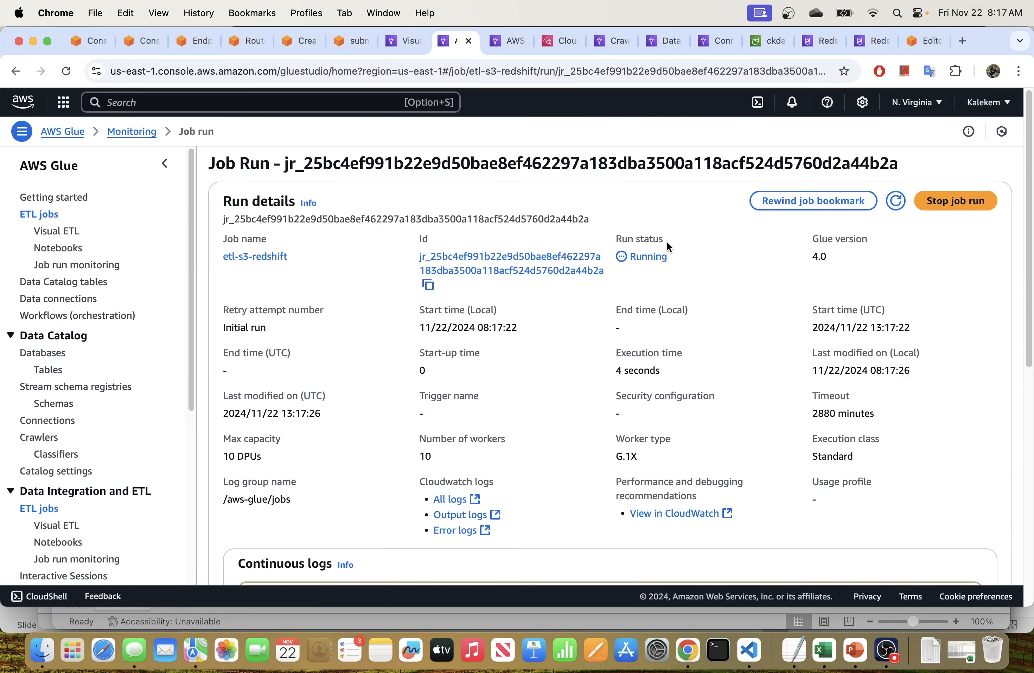
{"action": "left_click", "coordinate": [895, 201]}
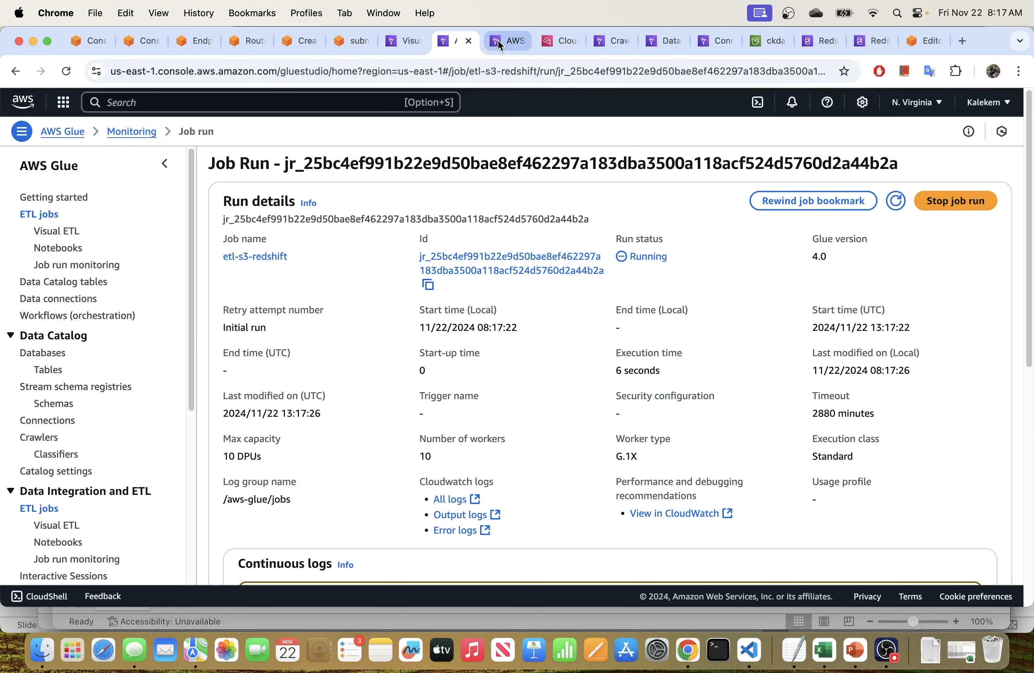
- Close the old CloudWatch page and the previous job run's page, and return to the current job run
{"action": "left_click", "coordinate": [575, 47]}
{"action": "left_click", "coordinate": [573, 41]}
{"action": "left_click", "coordinate": [507, 41]}
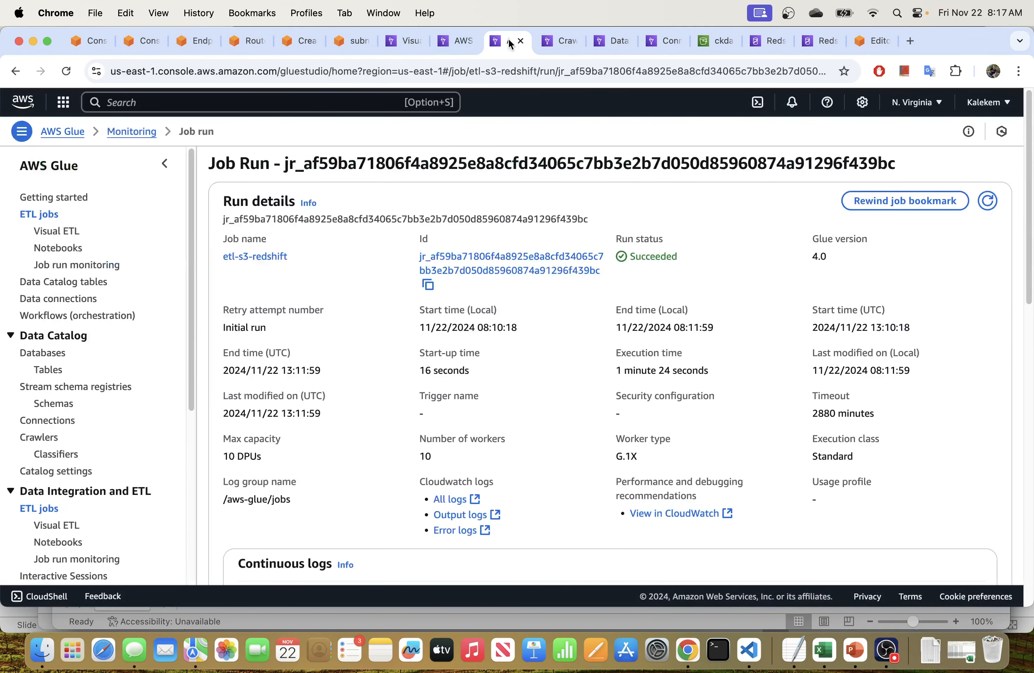
{"action": "left_click", "coordinate": [519, 40]}
{"action": "left_click", "coordinate": [454, 40]}
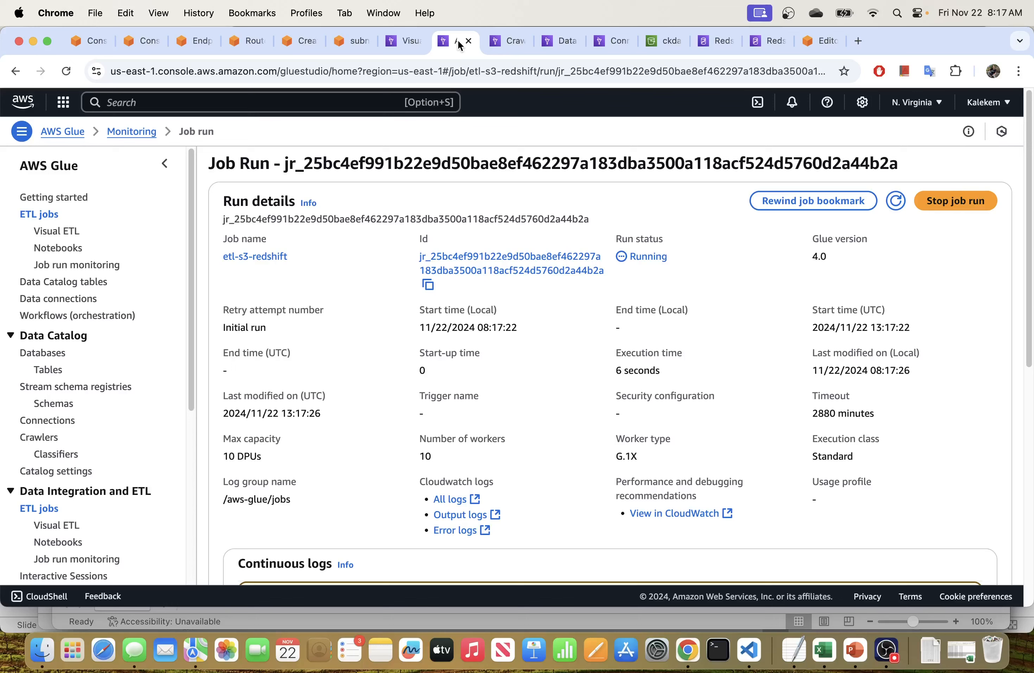
- Open the job run's CloudWatch Live Tail, hide the filter settings, and follow the latest log events
{"action": "left_click", "coordinate": [716, 517]}
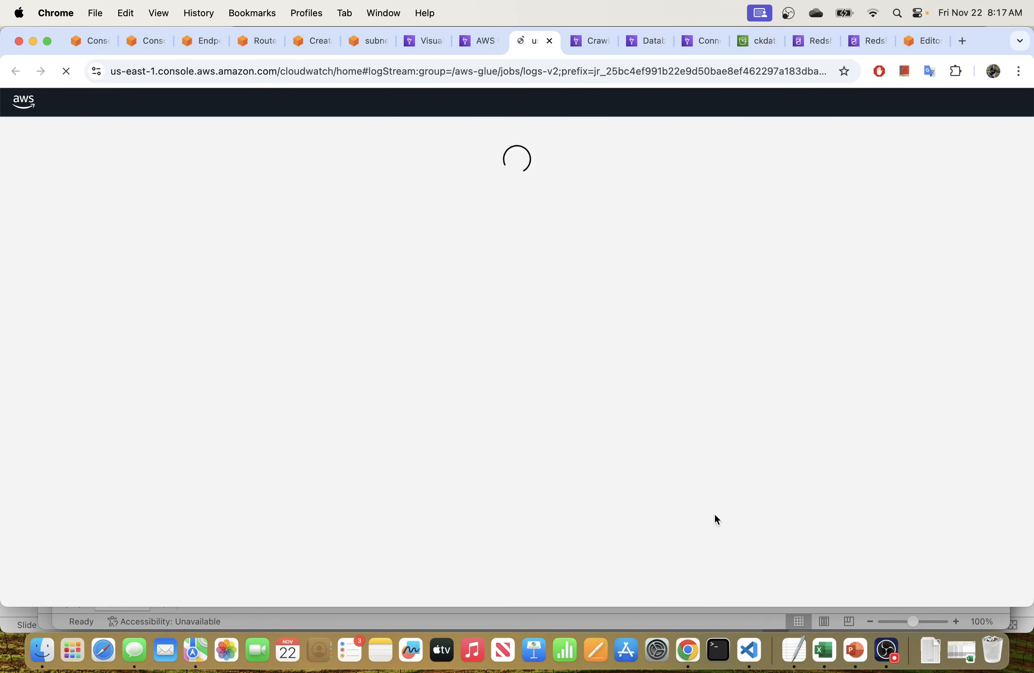
{"action": "left_click", "coordinate": [485, 43]}
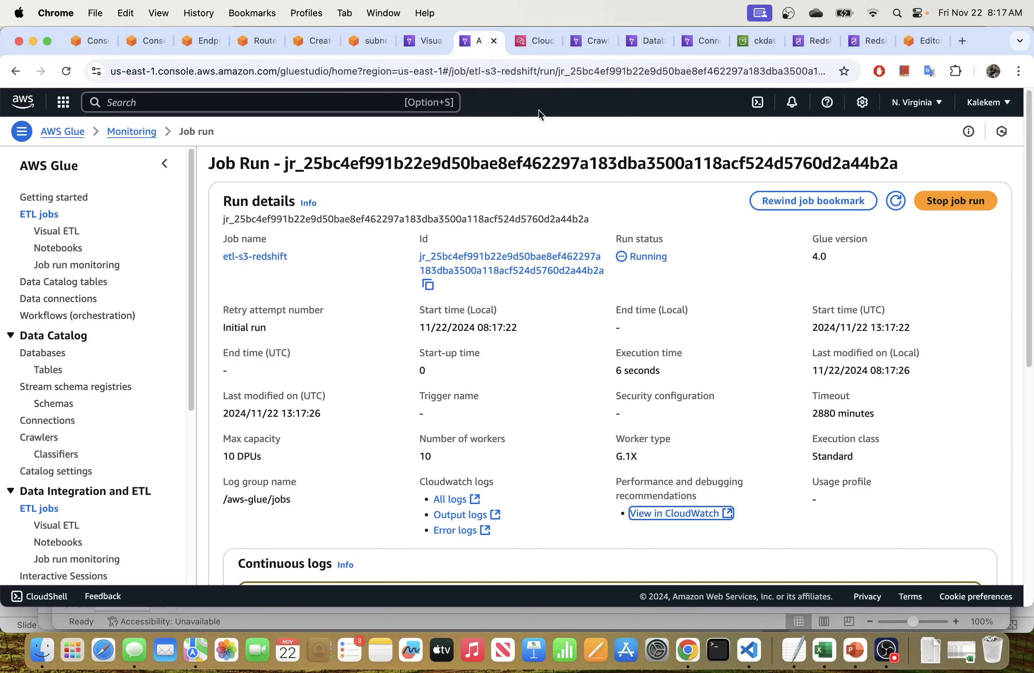
{"action": "left_click", "coordinate": [531, 41]}
{"action": "left_click", "coordinate": [797, 179]}
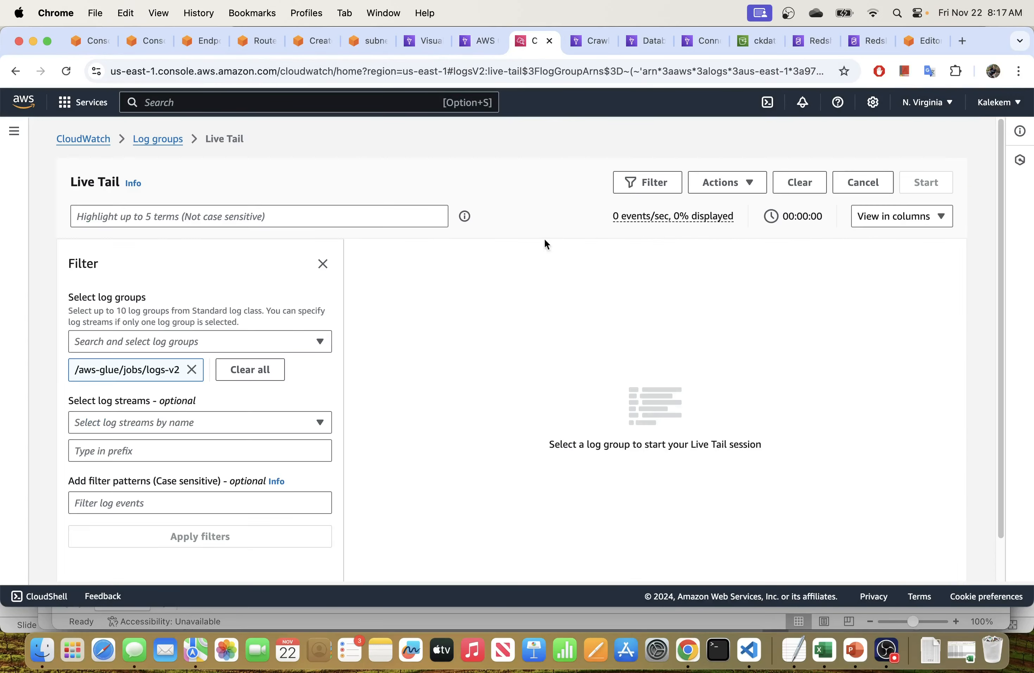
{"action": "left_click", "coordinate": [322, 264]}
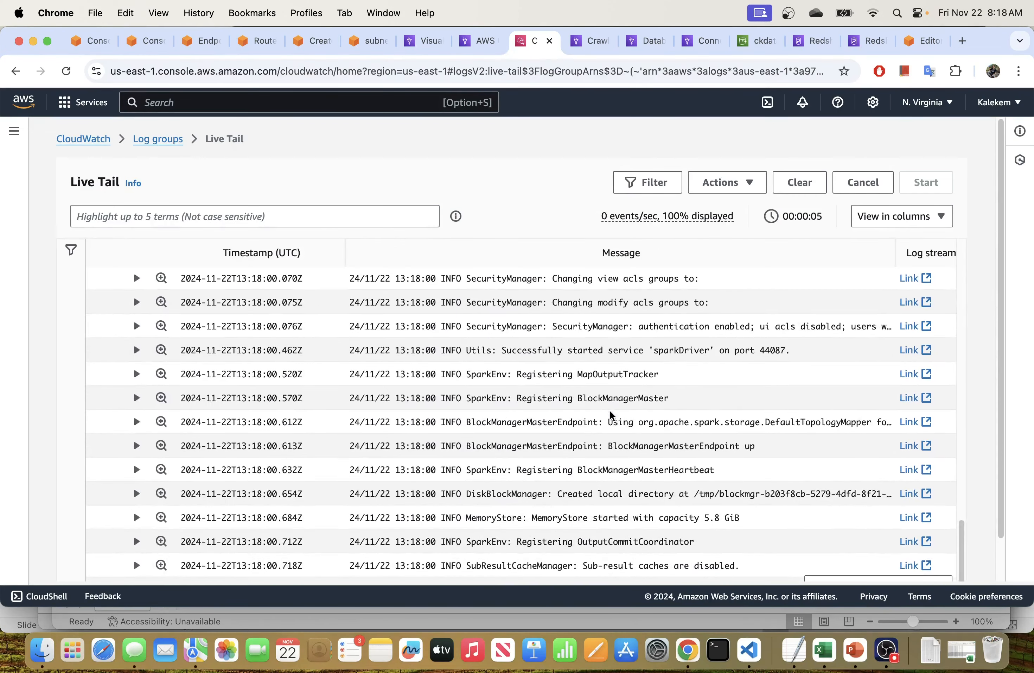
{"action": "scroll", "coordinate": [611, 415], "scroll_direction": "down", "scroll_amount": 2}
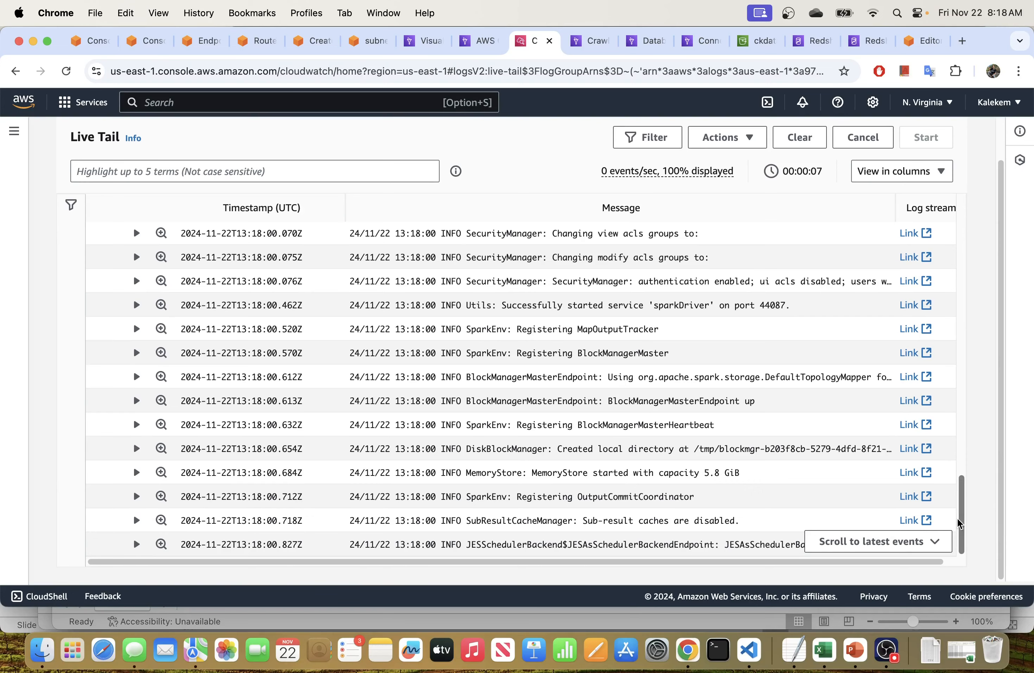
{"action": "left_click", "coordinate": [935, 545]}
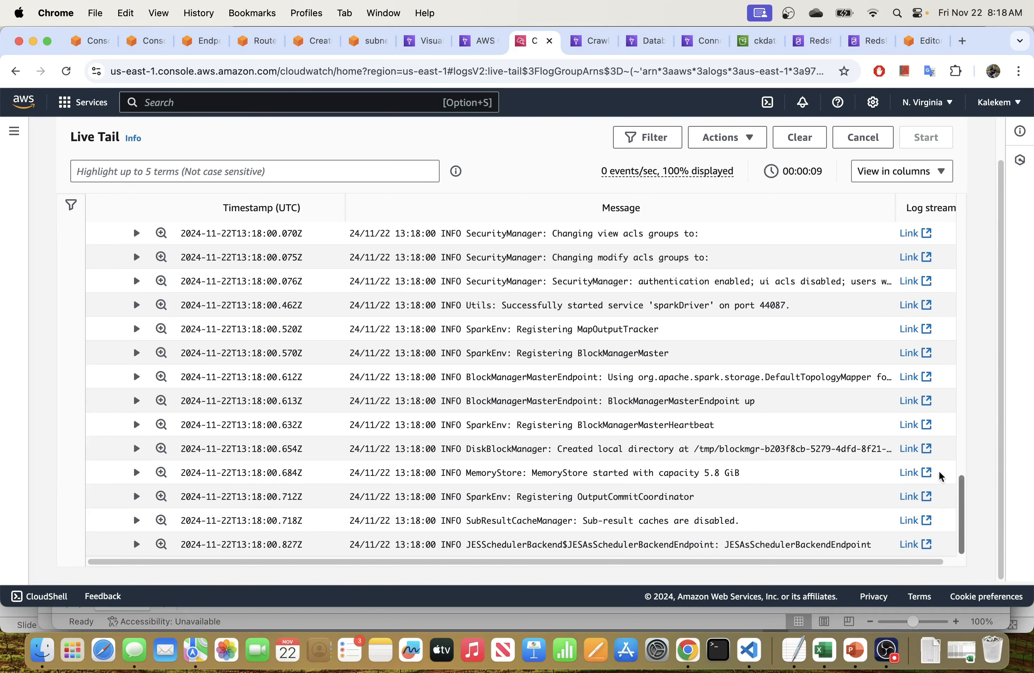
{"action": "scroll", "coordinate": [672, 371], "scroll_direction": "down", "scroll_amount": 1}
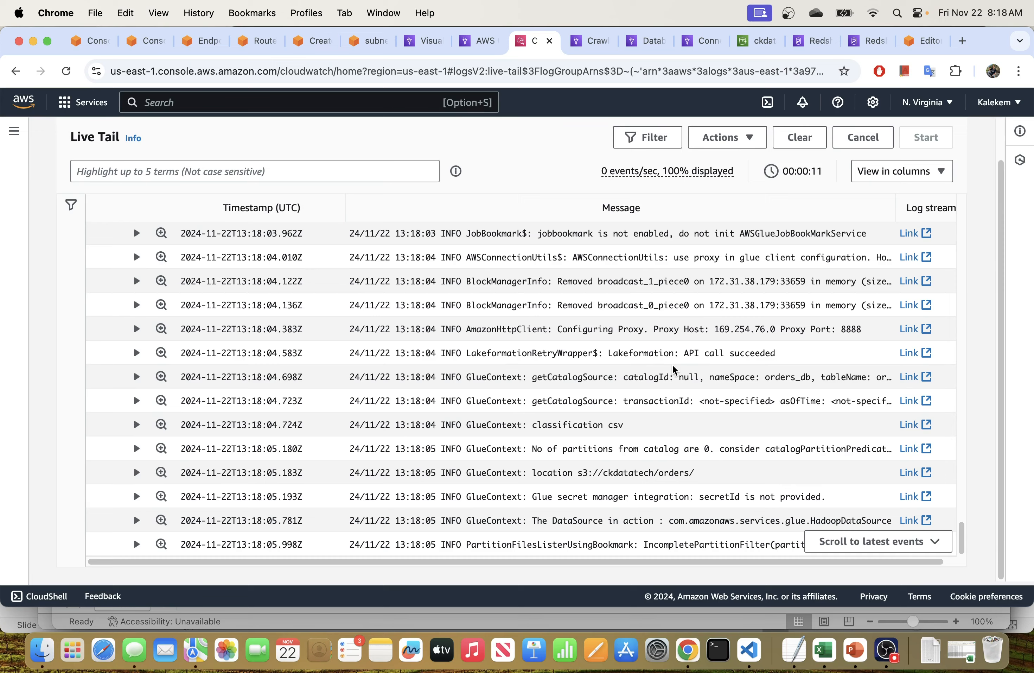
- Return to the Glue job run page and review its details and continuous driver logs
{"action": "left_click", "coordinate": [477, 40]}
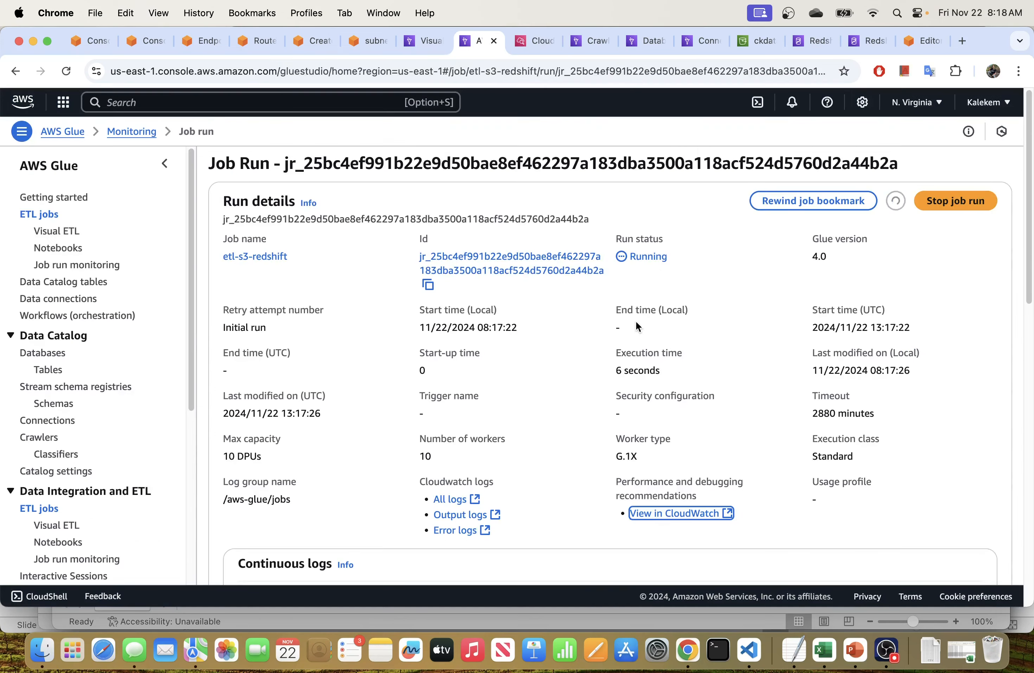
{"action": "scroll", "coordinate": [686, 325], "scroll_direction": "down", "scroll_amount": 5}
{"action": "scroll", "coordinate": [685, 323], "scroll_direction": "up", "scroll_amount": 5}
{"action": "scroll", "coordinate": [686, 324], "scroll_direction": "down", "scroll_amount": 9}
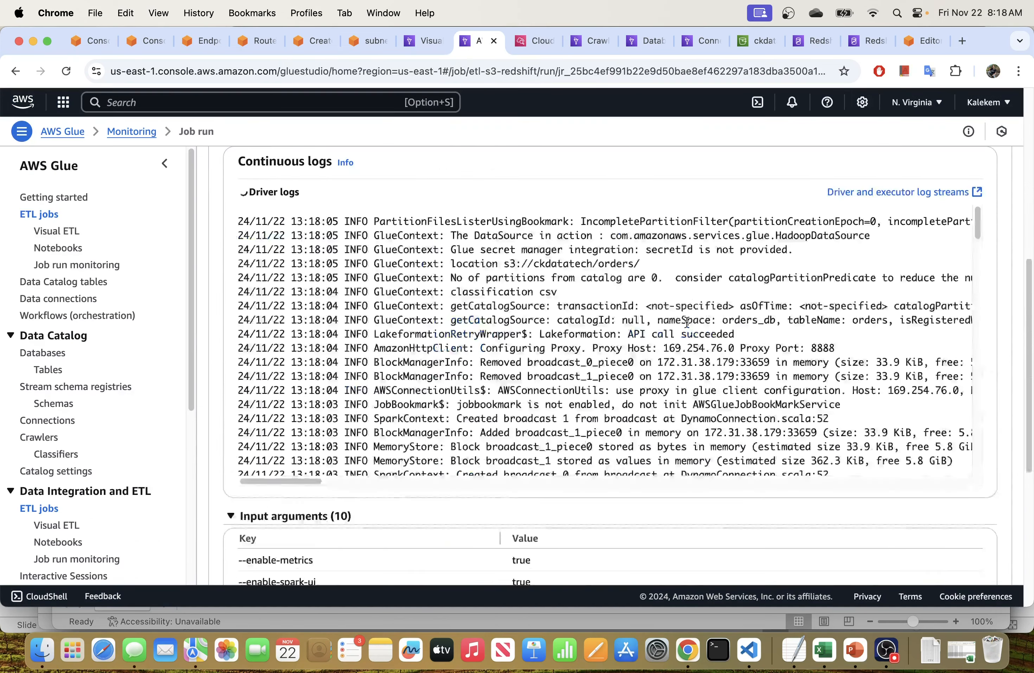
- Examine the driver log entries in the job run's continuous logs
{"action": "scroll", "coordinate": [546, 347], "scroll_direction": "down", "scroll_amount": 15}
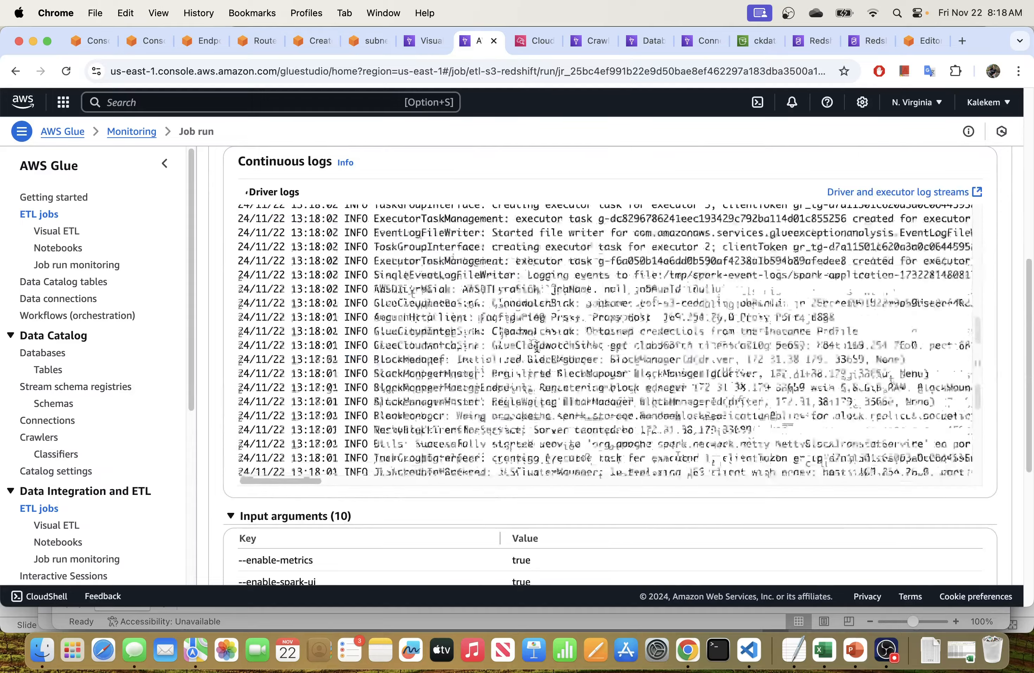
{"action": "scroll", "coordinate": [537, 347], "scroll_direction": "down", "scroll_amount": 8}
{"action": "scroll", "coordinate": [540, 345], "scroll_direction": "up", "scroll_amount": 15}
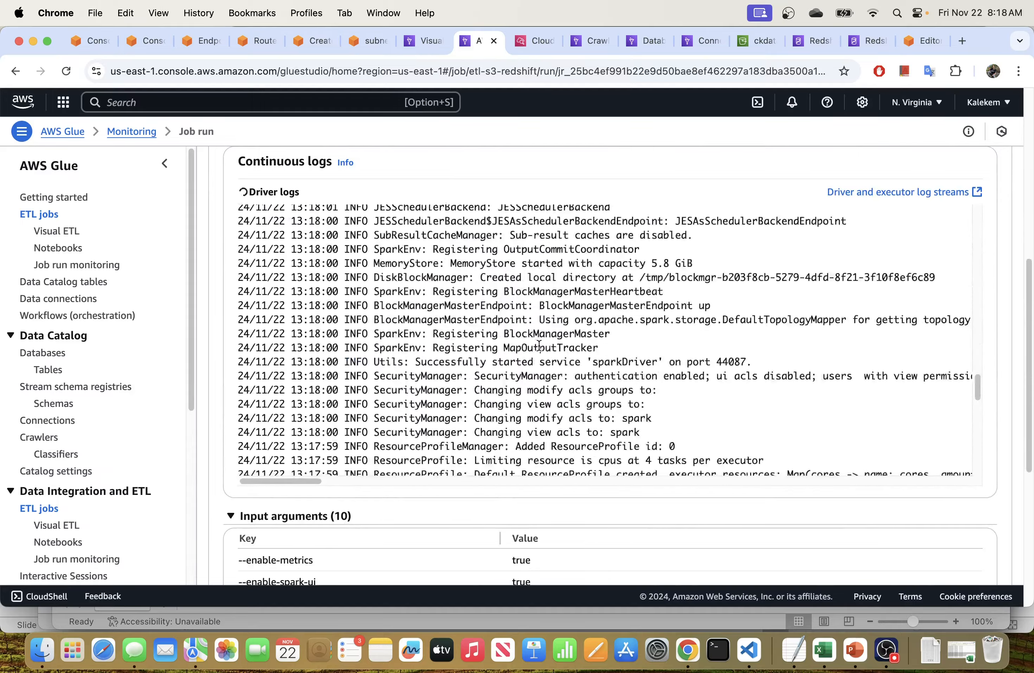
{"action": "scroll", "coordinate": [540, 345], "scroll_direction": "down", "scroll_amount": 10}
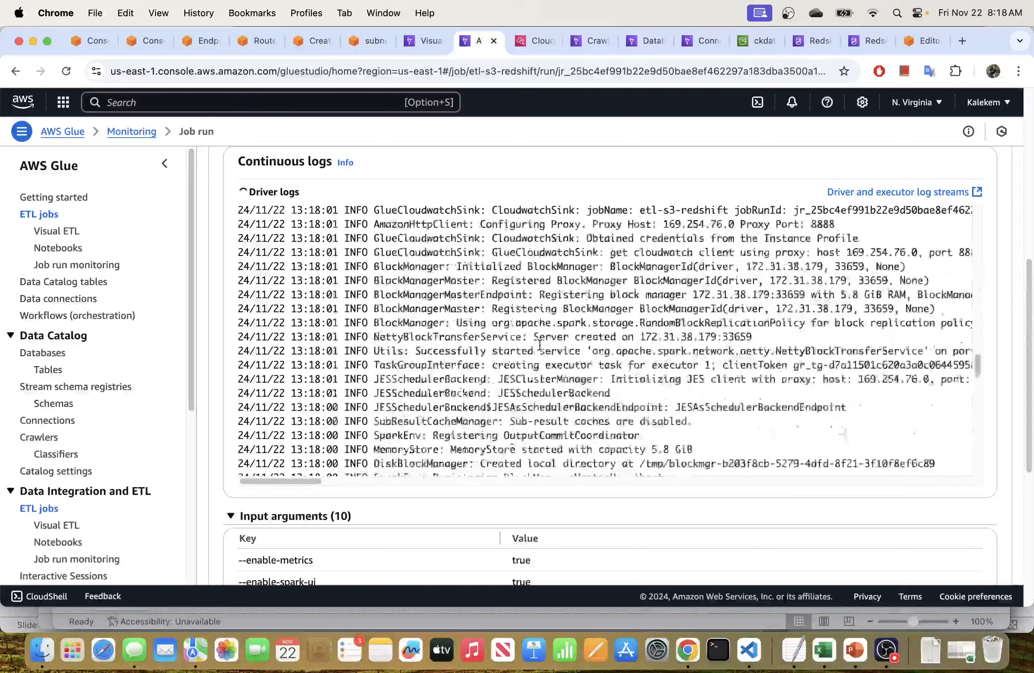
{"action": "scroll", "coordinate": [540, 345], "scroll_direction": "down", "scroll_amount": 5}
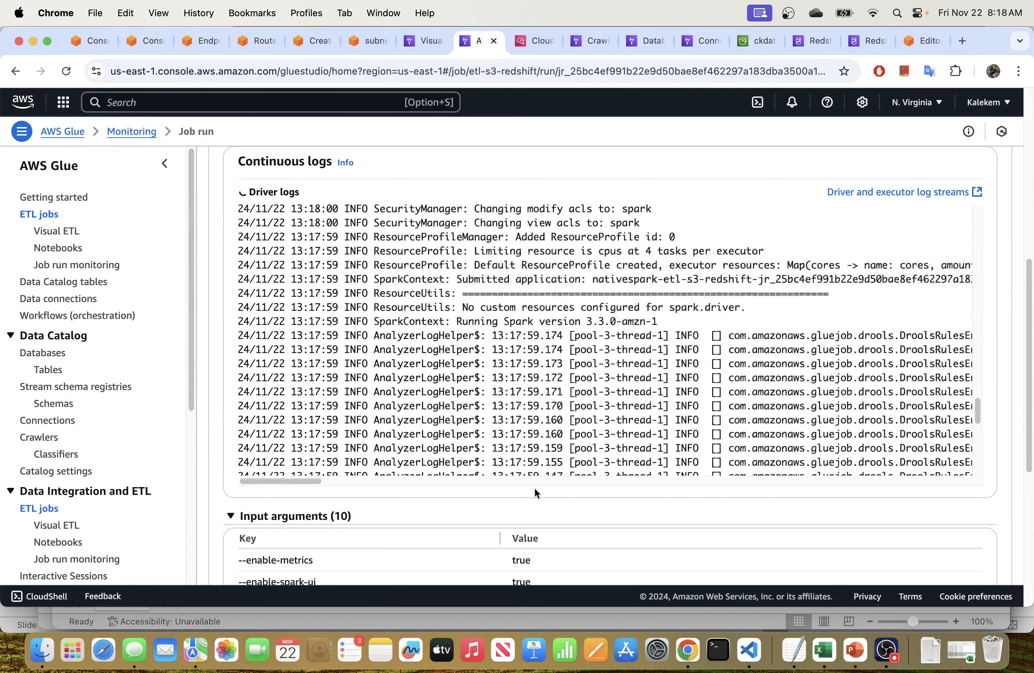
{"action": "scroll", "coordinate": [540, 341], "scroll_direction": "up", "scroll_amount": 10}
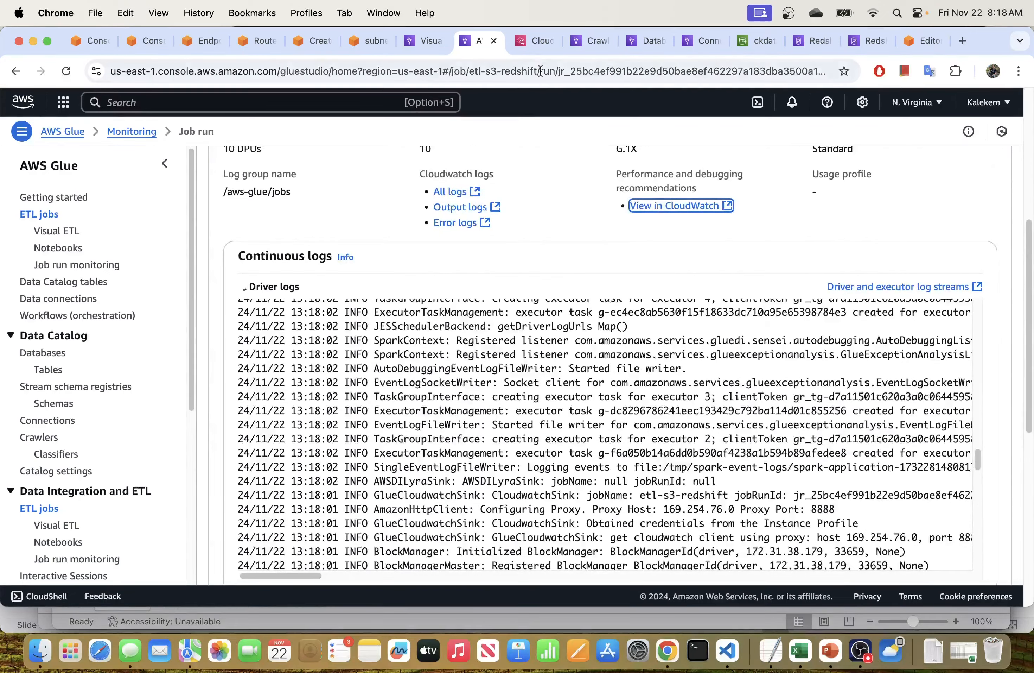
- Return to the CloudWatch Live Tail and examine the incoming log events up to the latest ones
{"action": "left_click", "coordinate": [535, 40]}
{"action": "scroll", "coordinate": [611, 340], "scroll_direction": "down", "scroll_amount": 5}
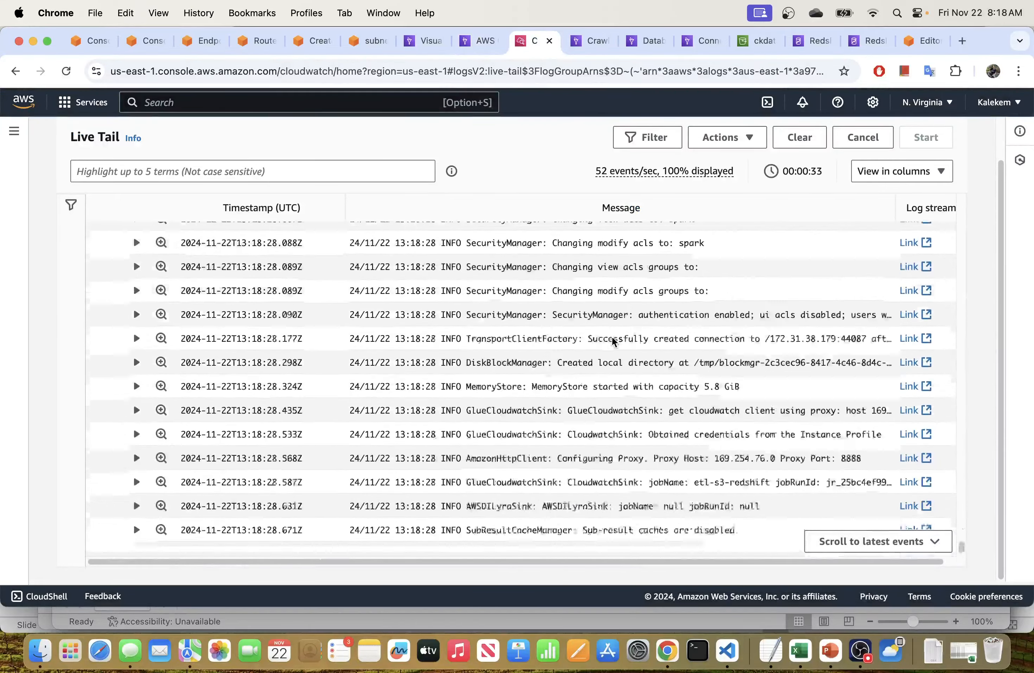
{"action": "scroll", "coordinate": [613, 341], "scroll_direction": "up", "scroll_amount": 15}
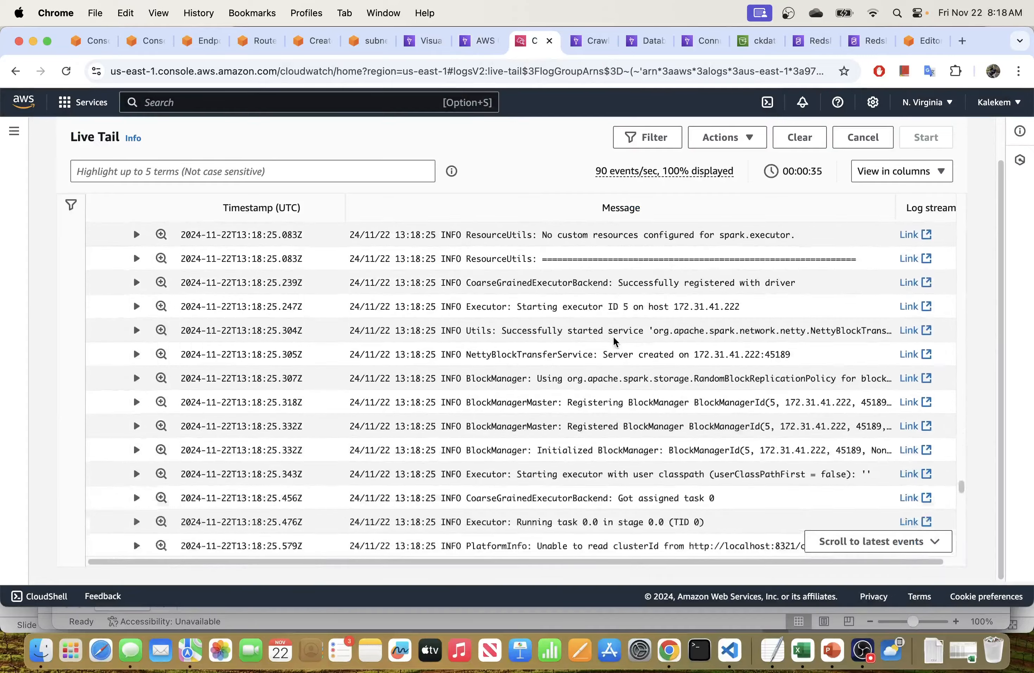
{"action": "scroll", "coordinate": [614, 340], "scroll_direction": "down", "scroll_amount": 8}
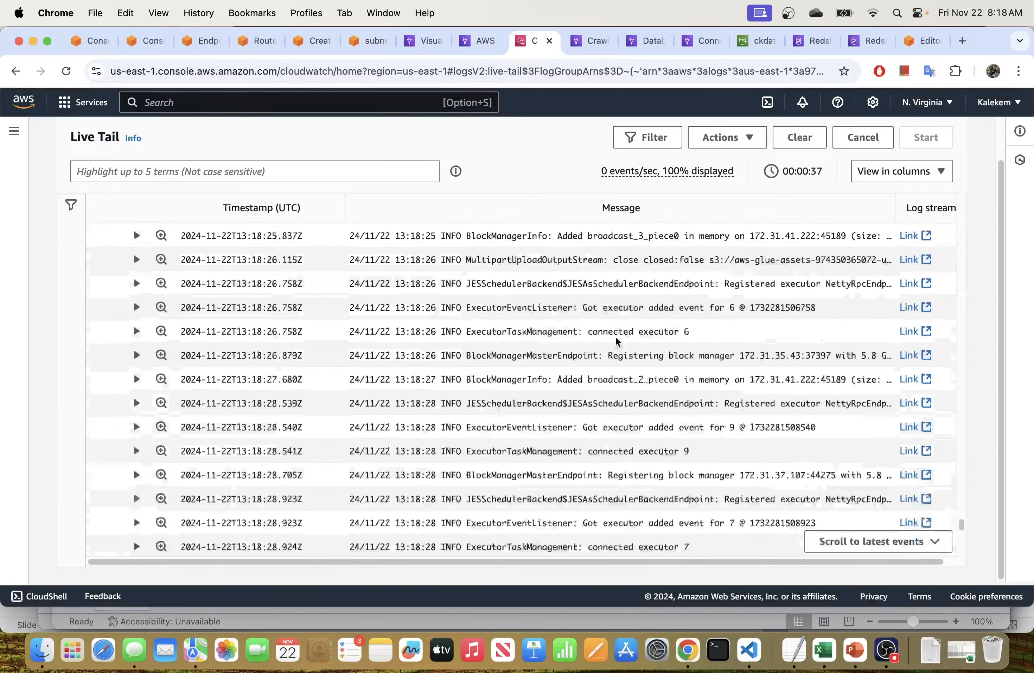
{"action": "scroll", "coordinate": [617, 341], "scroll_direction": "down", "scroll_amount": 10}
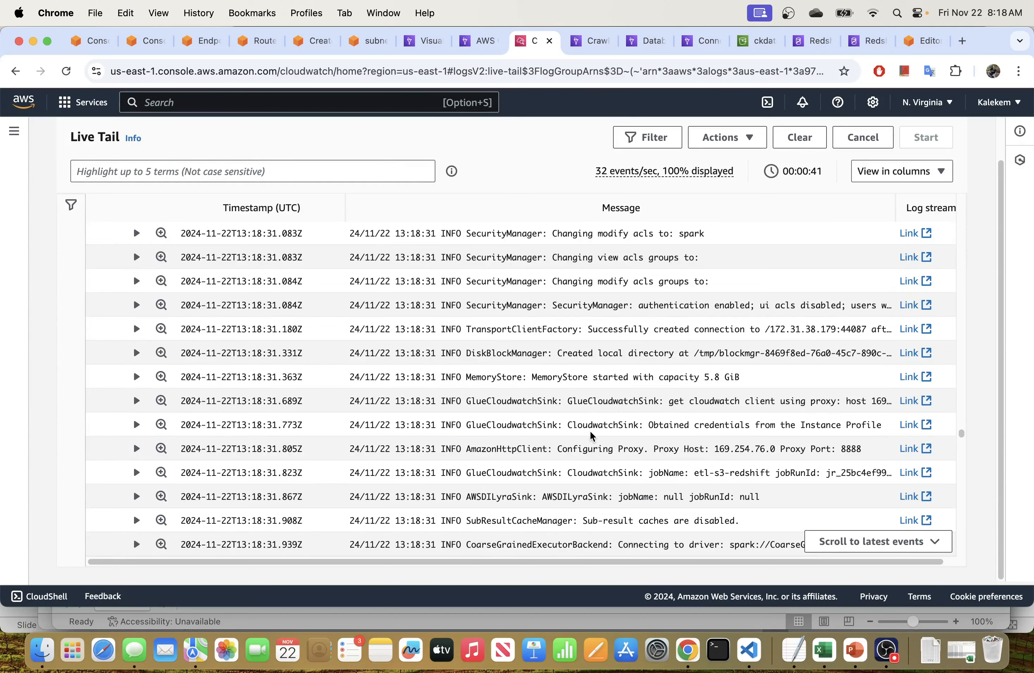
{"action": "scroll", "coordinate": [583, 424], "scroll_direction": "down", "scroll_amount": 20}
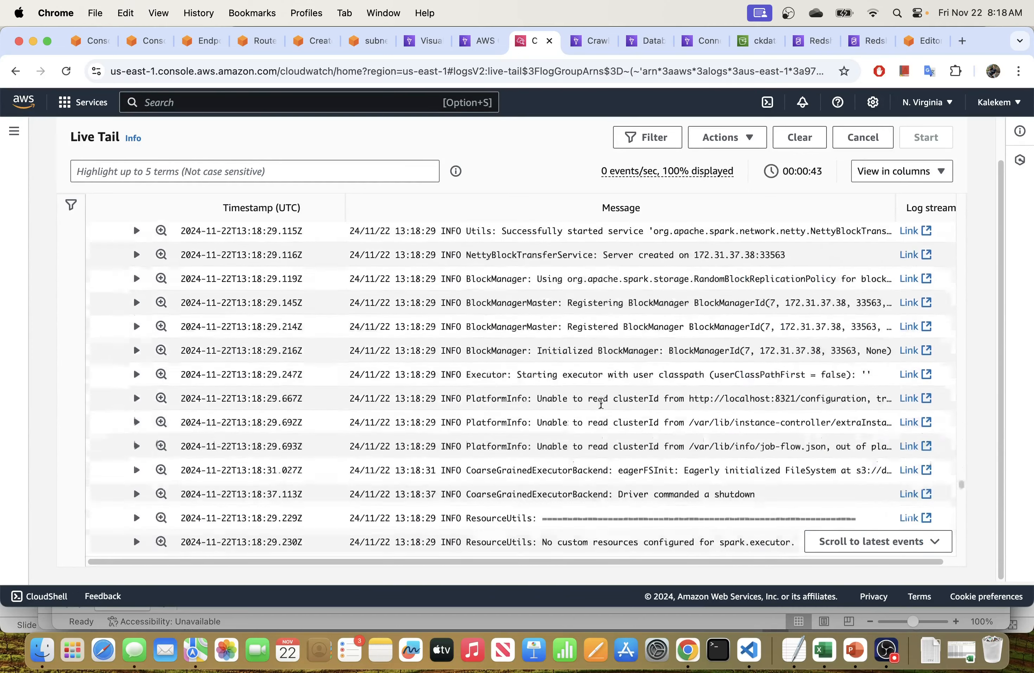
{"action": "scroll", "coordinate": [603, 401], "scroll_direction": "down", "scroll_amount": 20}
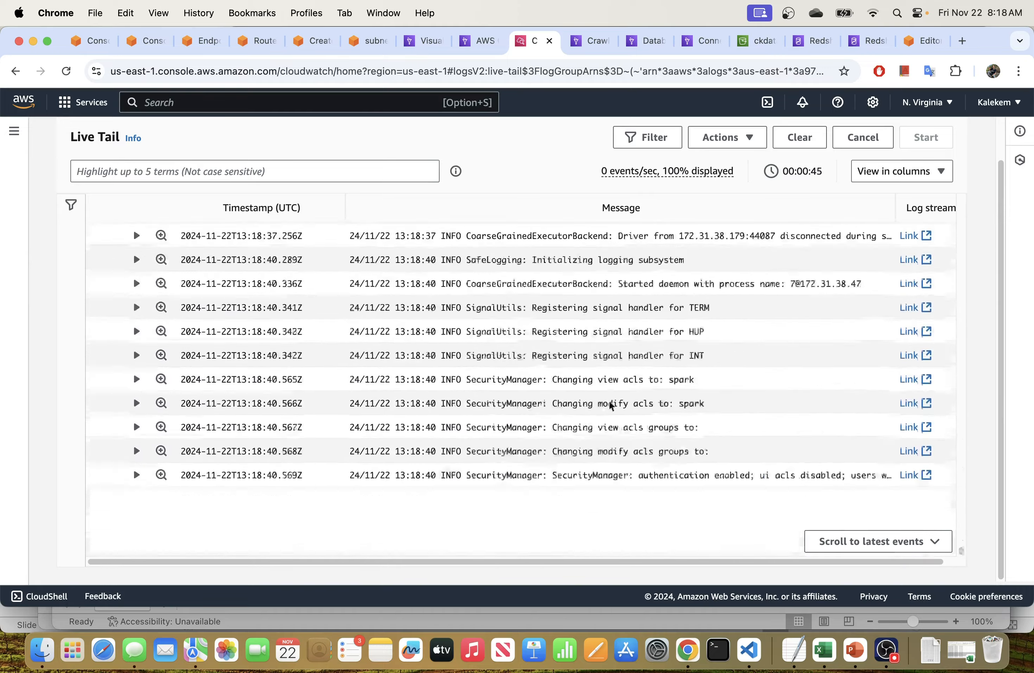
{"action": "scroll", "coordinate": [611, 407], "scroll_direction": "up", "scroll_amount": 20}
{"action": "scroll", "coordinate": [610, 404], "scroll_direction": "down", "scroll_amount": 5}
{"action": "scroll", "coordinate": [610, 403], "scroll_direction": "up", "scroll_amount": 5}
{"action": "scroll", "coordinate": [610, 404], "scroll_direction": "down", "scroll_amount": 15}
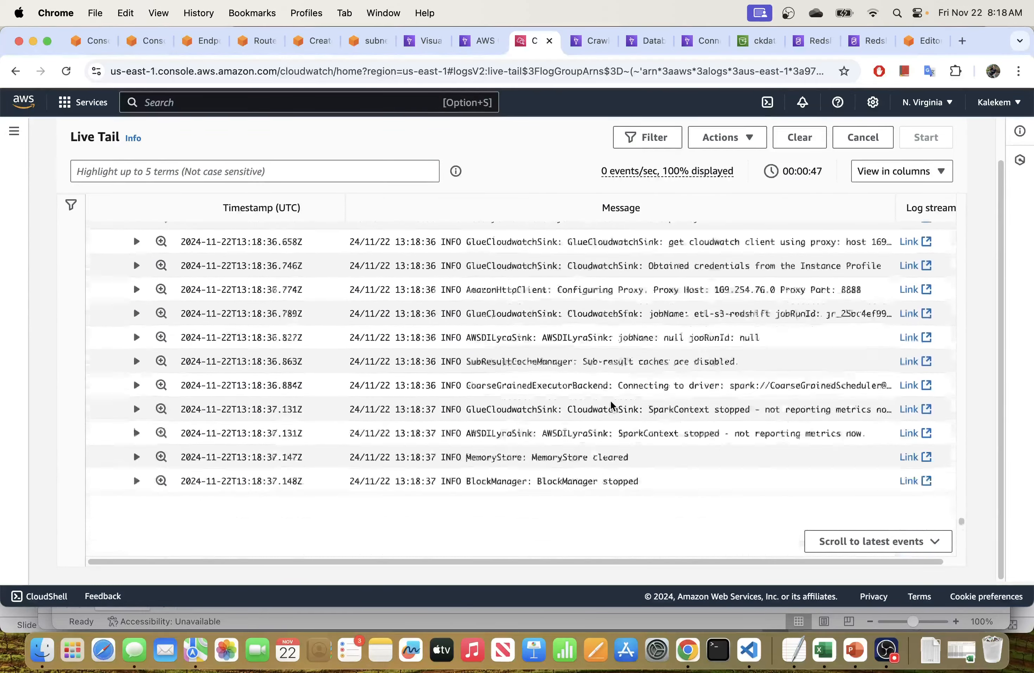
{"action": "scroll", "coordinate": [612, 402], "scroll_direction": "down", "scroll_amount": 5}
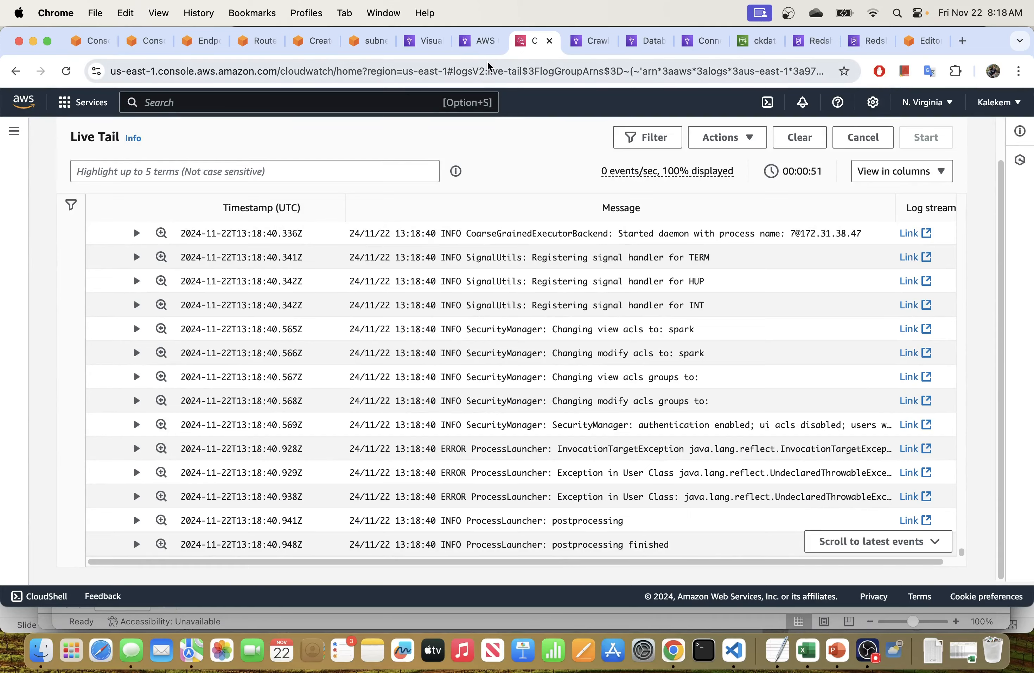
- Go back to the Glue job run page, refresh the run details, and highlight the run status
{"action": "left_click", "coordinate": [490, 44]}
{"action": "scroll", "coordinate": [412, 175], "scroll_direction": "up", "scroll_amount": 7}
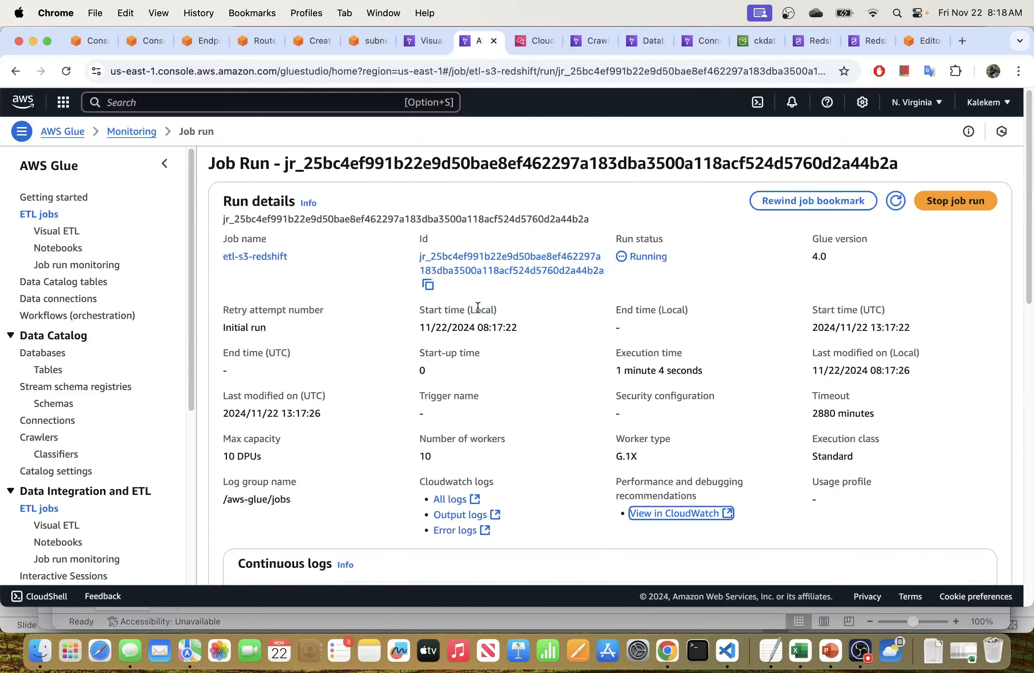
{"action": "left_click", "coordinate": [893, 202]}
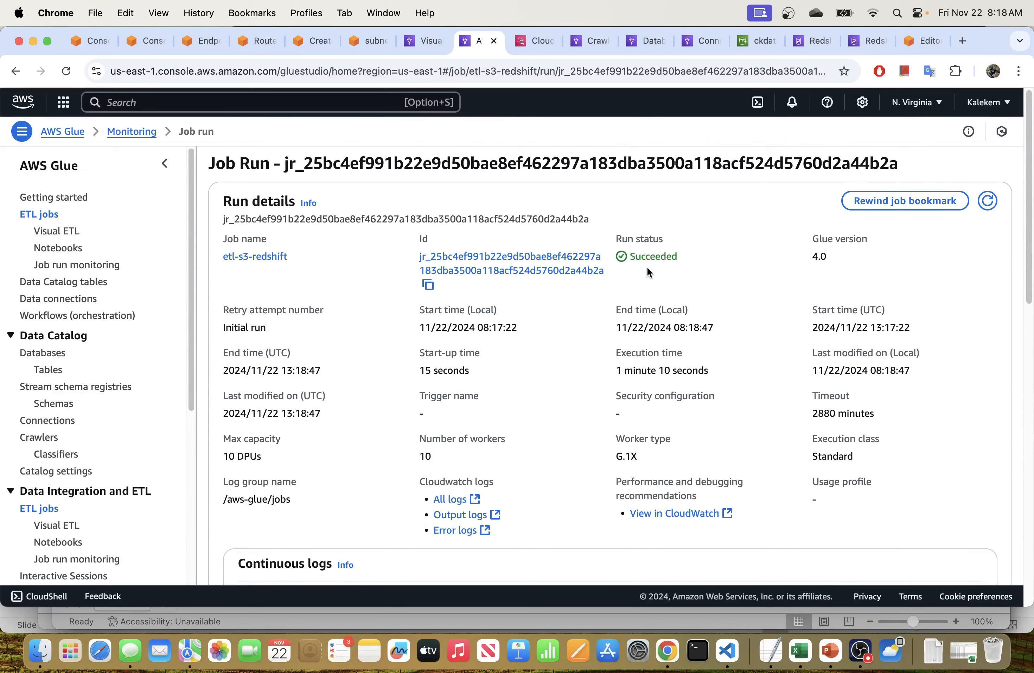
{"action": "double_click", "coordinate": [669, 258]}
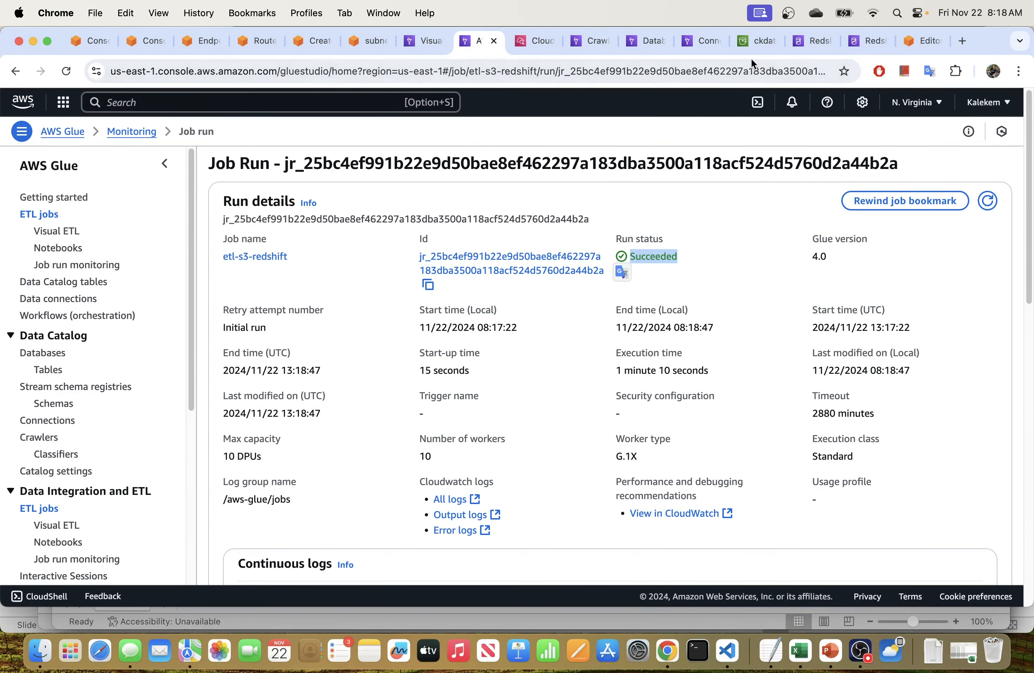
- In the Redshift query editor, rerun only the SELECT on "demo_db"."public"."orders" ordered by 1, enlarging the code area first
{"action": "left_click", "coordinate": [926, 40]}
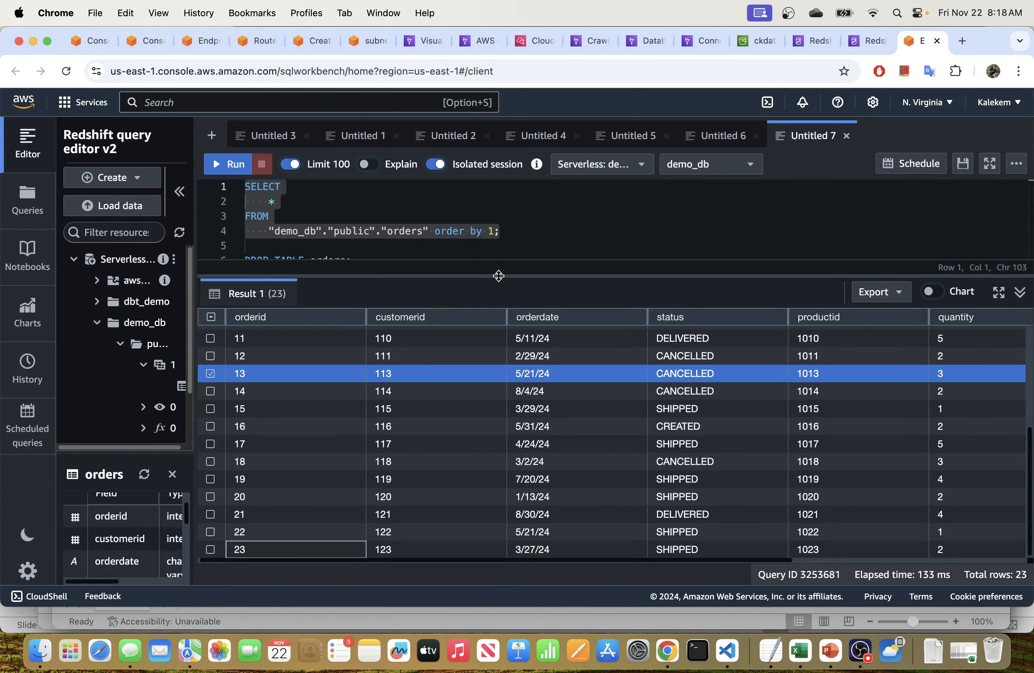
{"action": "left_click_drag", "start_coordinate": [499, 275], "coordinate": [499, 348]}
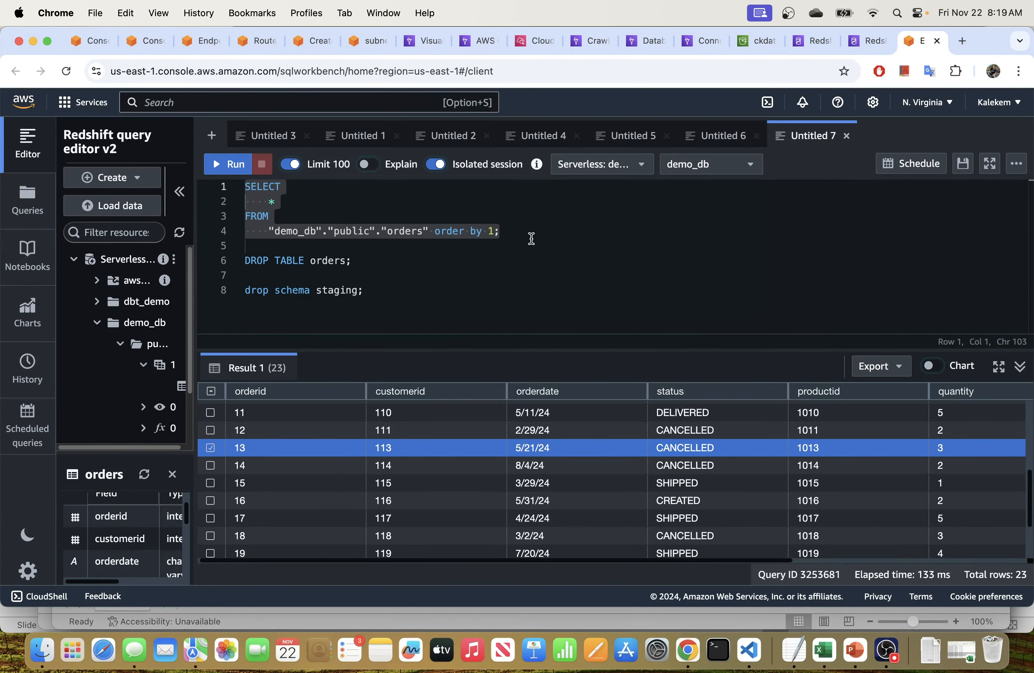
{"action": "left_click", "coordinate": [416, 231]}
{"action": "left_click_drag", "start_coordinate": [526, 234], "coordinate": [243, 187]}
{"action": "left_click", "coordinate": [231, 166]}
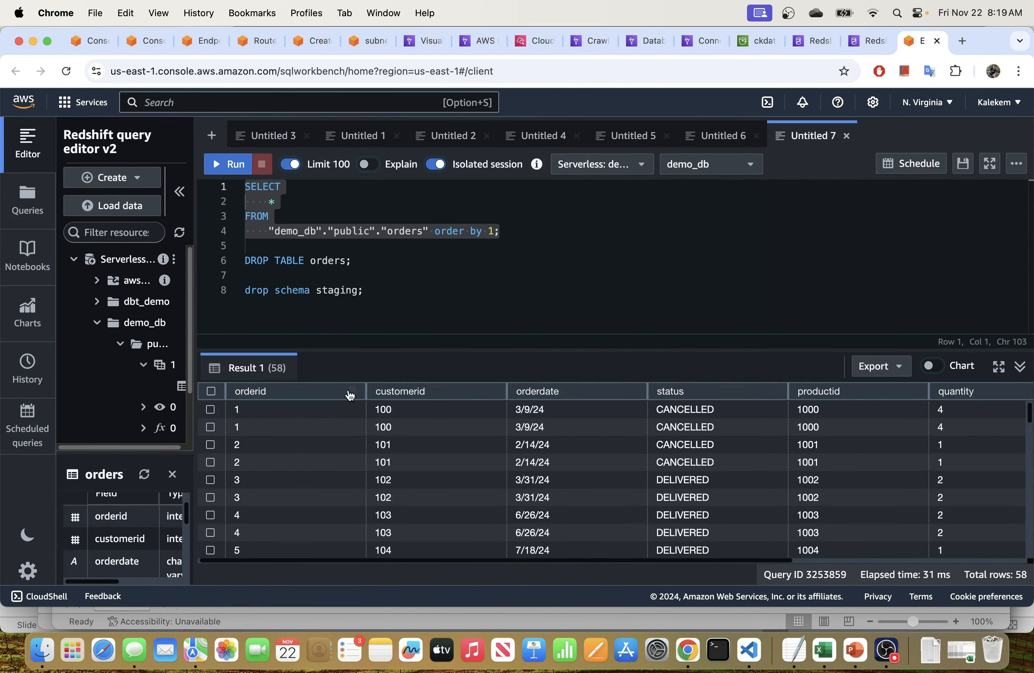
- Enlarge the query results and check the orders rows for duplicated and newly added order IDs, then give the code area more room again
{"action": "left_click_drag", "start_coordinate": [428, 349], "coordinate": [429, 261]}
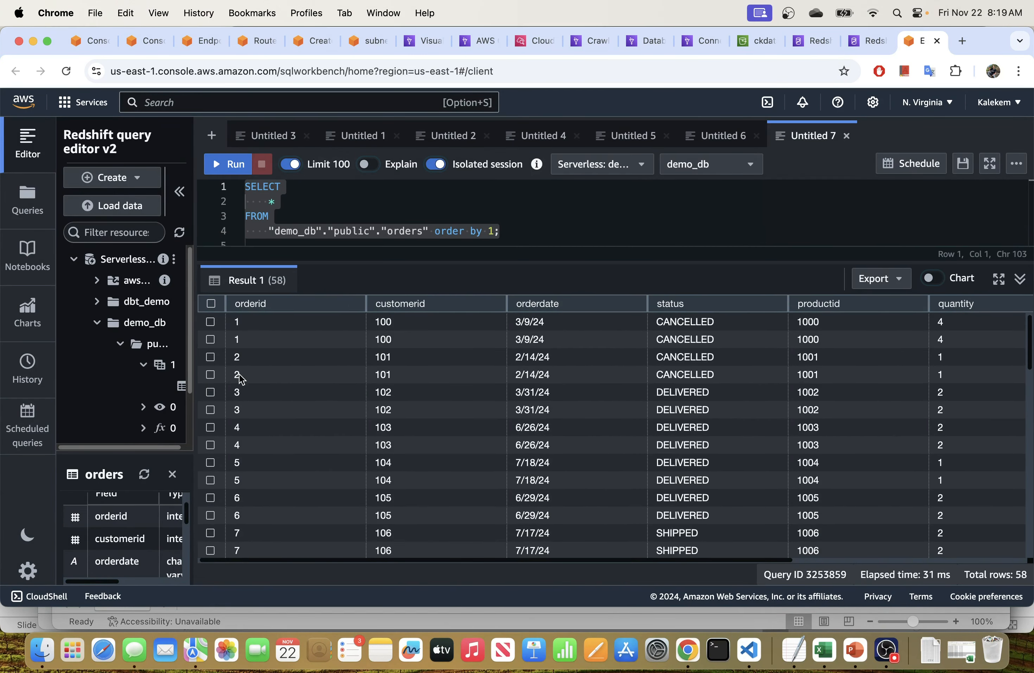
{"action": "scroll", "coordinate": [254, 422], "scroll_direction": "down", "scroll_amount": 3}
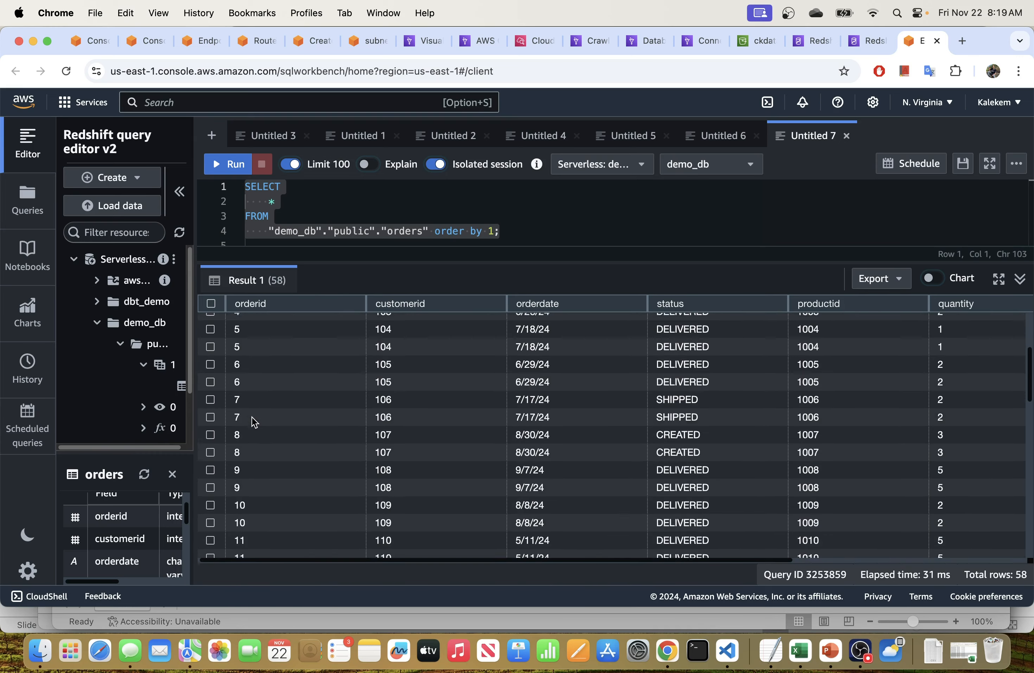
{"action": "scroll", "coordinate": [255, 423], "scroll_direction": "down", "scroll_amount": 10}
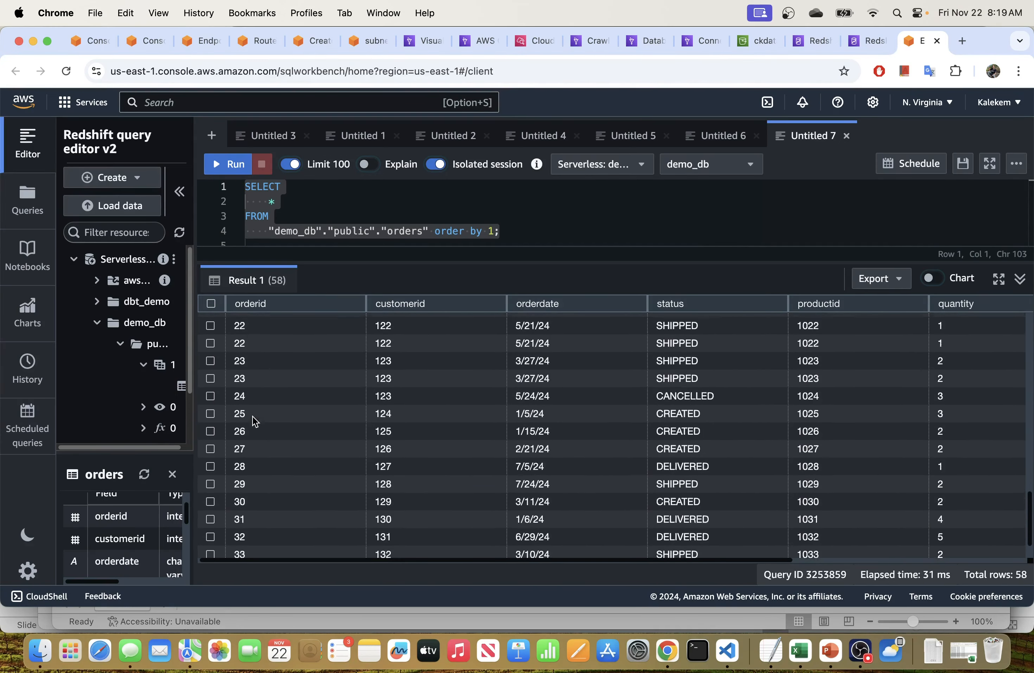
{"action": "scroll", "coordinate": [254, 422], "scroll_direction": "up", "scroll_amount": 2}
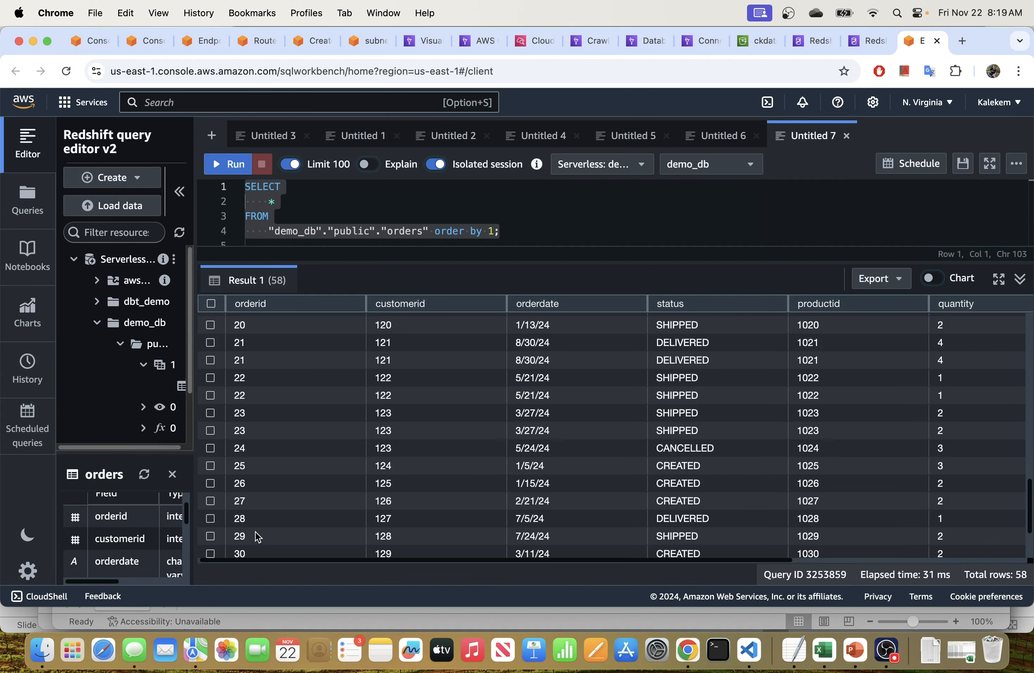
{"action": "scroll", "coordinate": [255, 536], "scroll_direction": "down", "scroll_amount": 2}
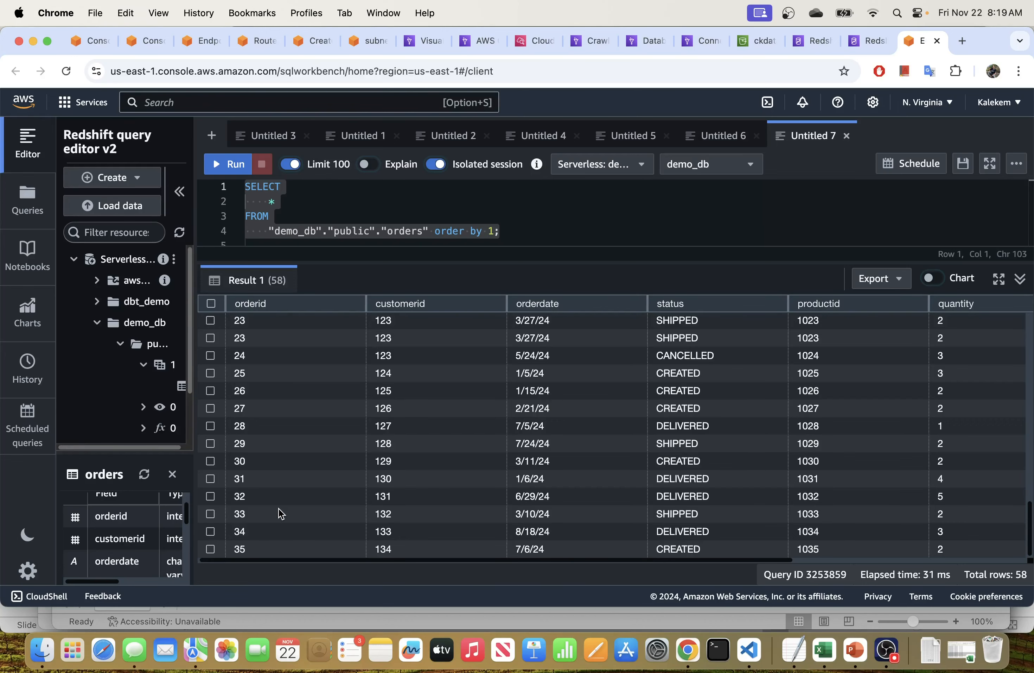
{"action": "scroll", "coordinate": [279, 510], "scroll_direction": "up", "scroll_amount": 3}
{"action": "scroll", "coordinate": [281, 498], "scroll_direction": "down", "scroll_amount": 3}
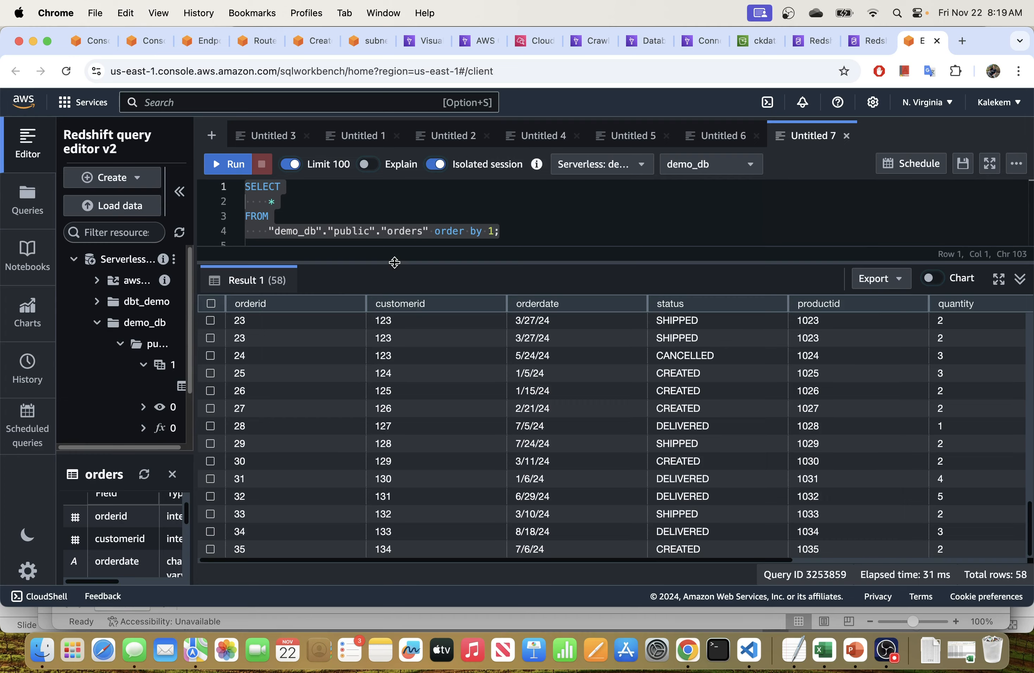
{"action": "left_click_drag", "start_coordinate": [394, 262], "coordinate": [394, 363]}
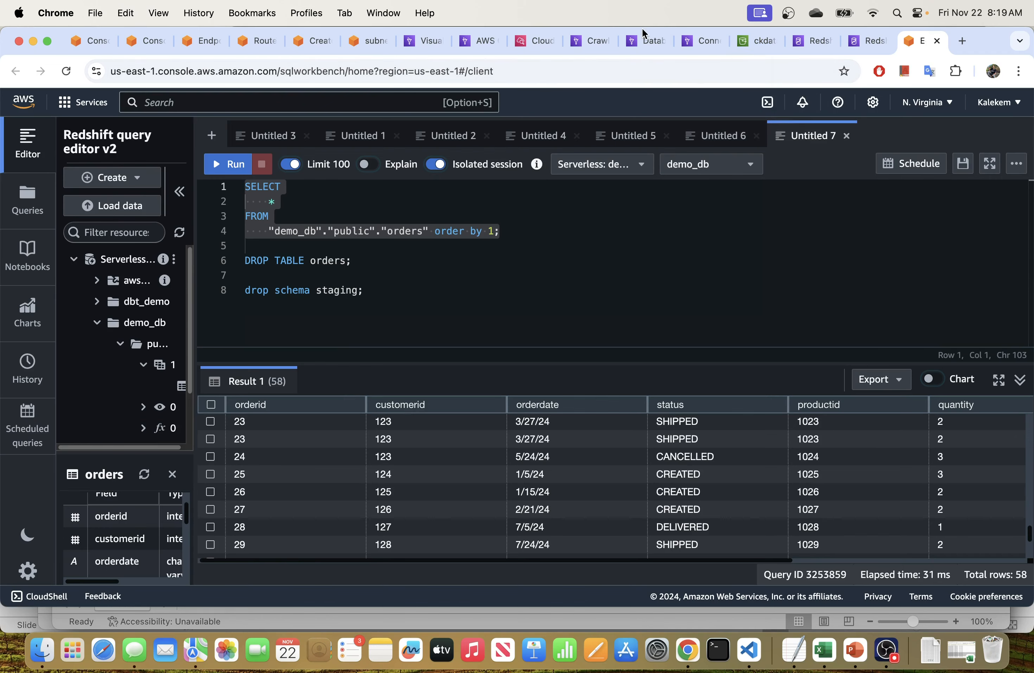
- Return to the etl-s3-redshift job editor, set the Redshift target's handling to MERGE data into target table, and enlarge the canvas
{"action": "left_click", "coordinate": [646, 40]}
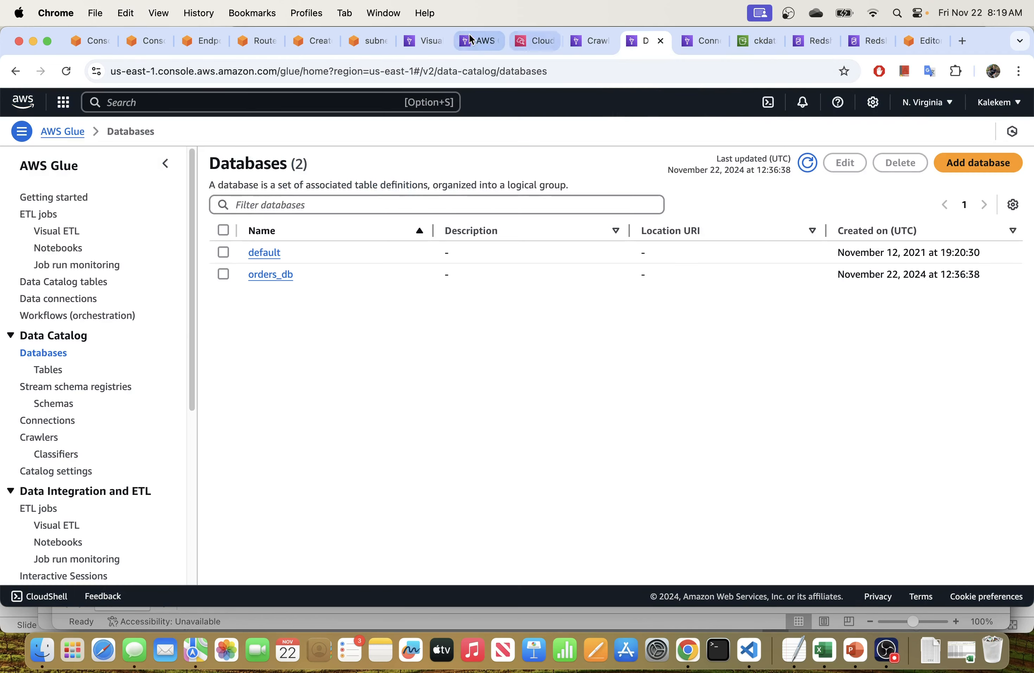
{"action": "left_click", "coordinate": [479, 40]}
{"action": "left_click", "coordinate": [408, 40]}
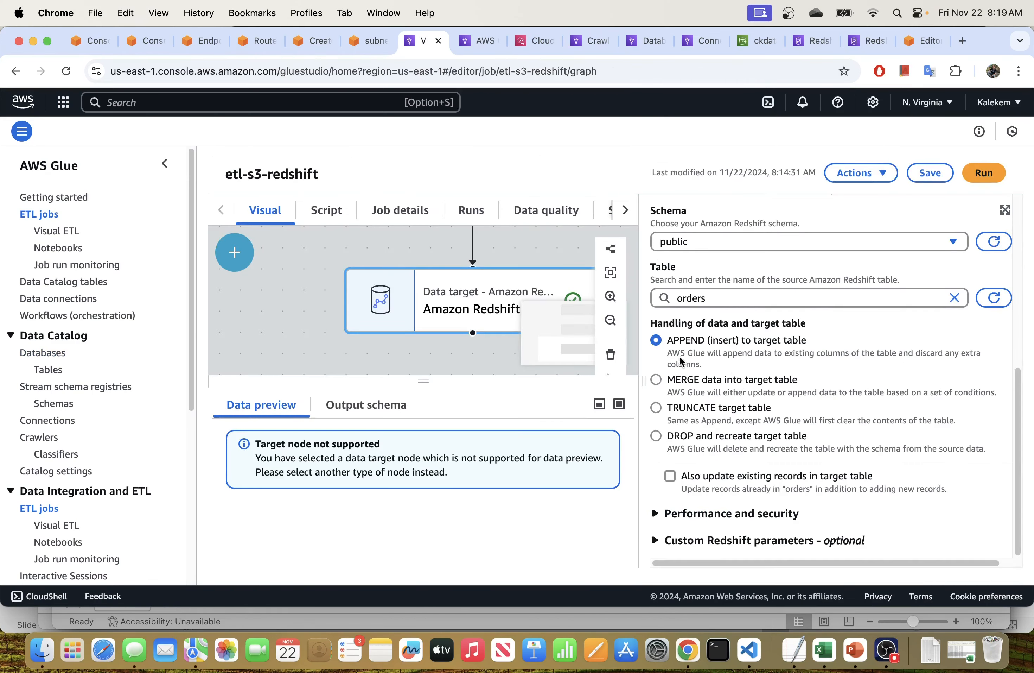
{"action": "left_click_drag", "start_coordinate": [647, 376], "coordinate": [658, 379]}
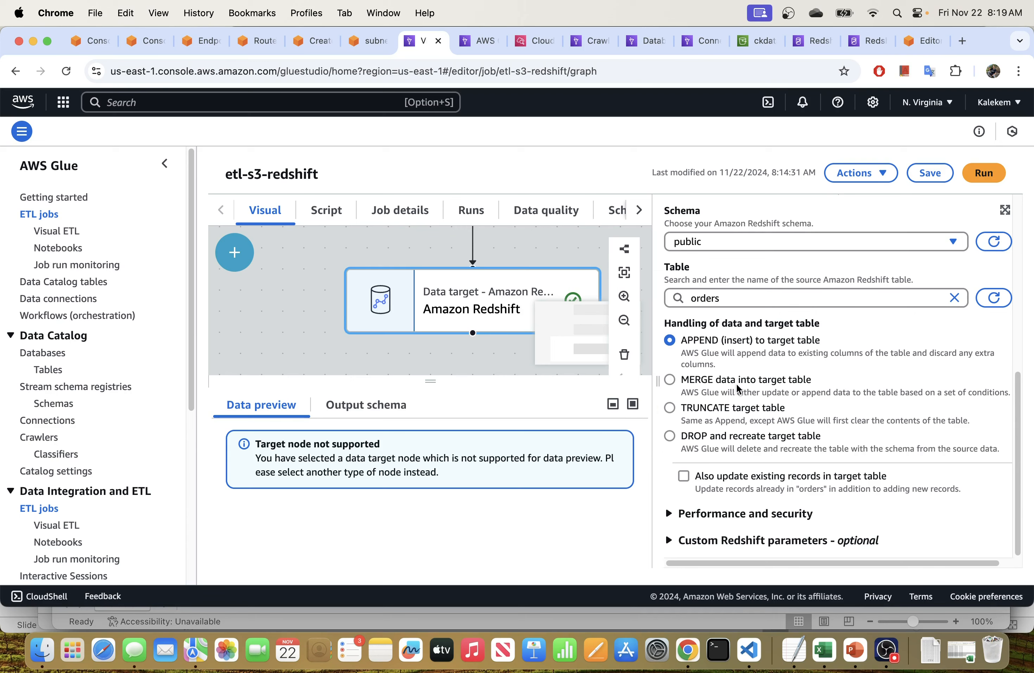
{"action": "left_click", "coordinate": [671, 380]}
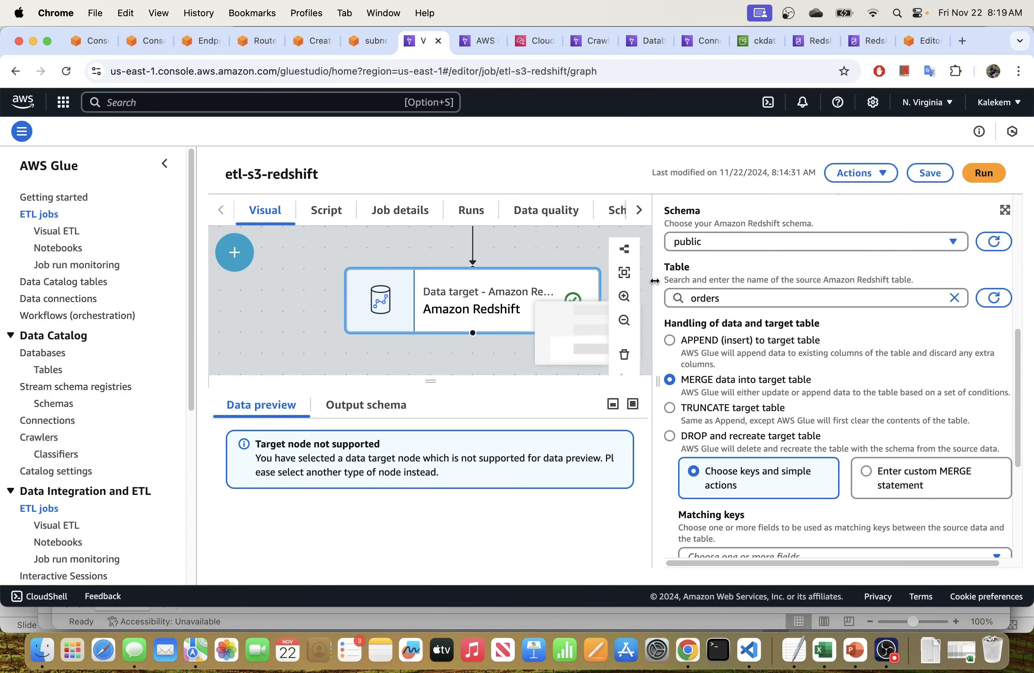
{"action": "left_click_drag", "start_coordinate": [657, 379], "coordinate": [743, 380]}
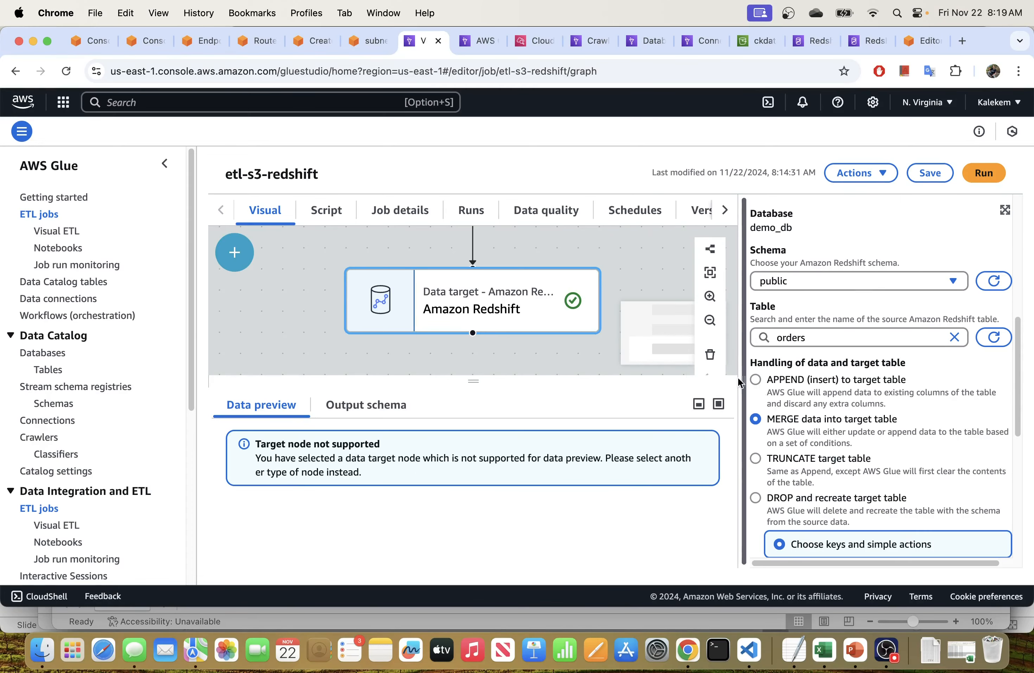
{"action": "left_click_drag", "start_coordinate": [471, 393], "coordinate": [475, 412]}
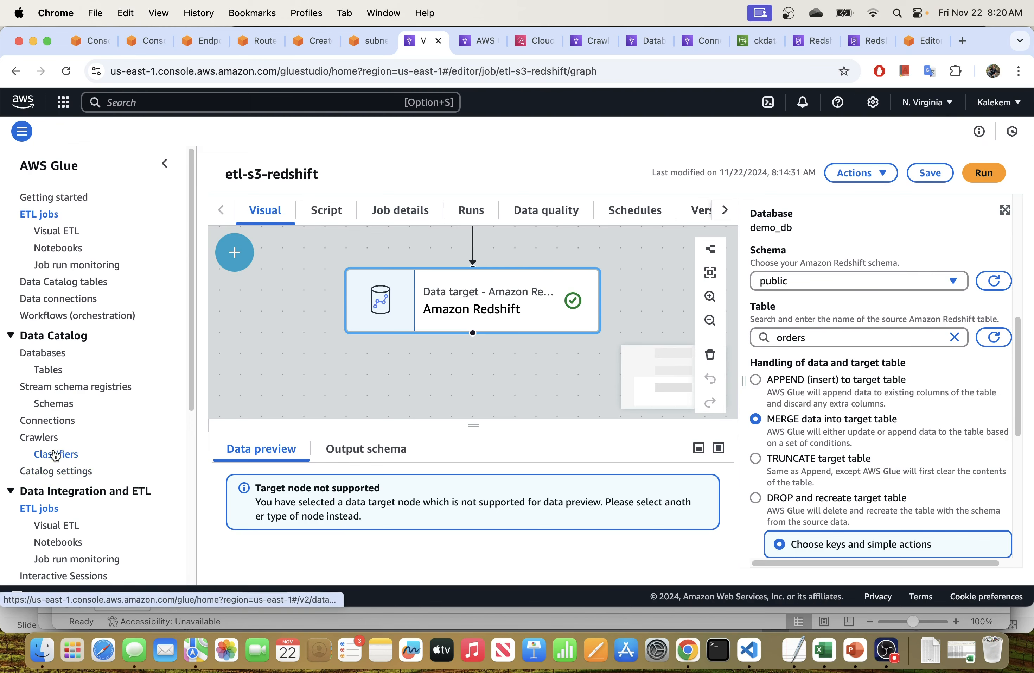
- Open the form for creating a schedule for the etl-s3-redshift job and review its parameters
{"action": "left_click", "coordinate": [634, 215]}
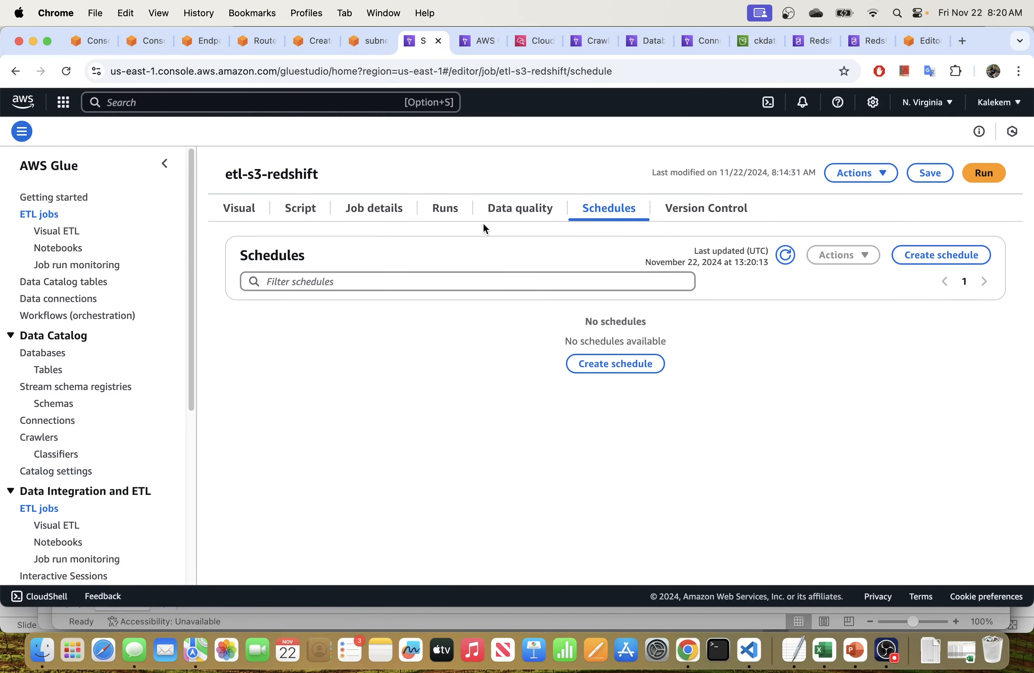
{"action": "left_click", "coordinate": [604, 371]}
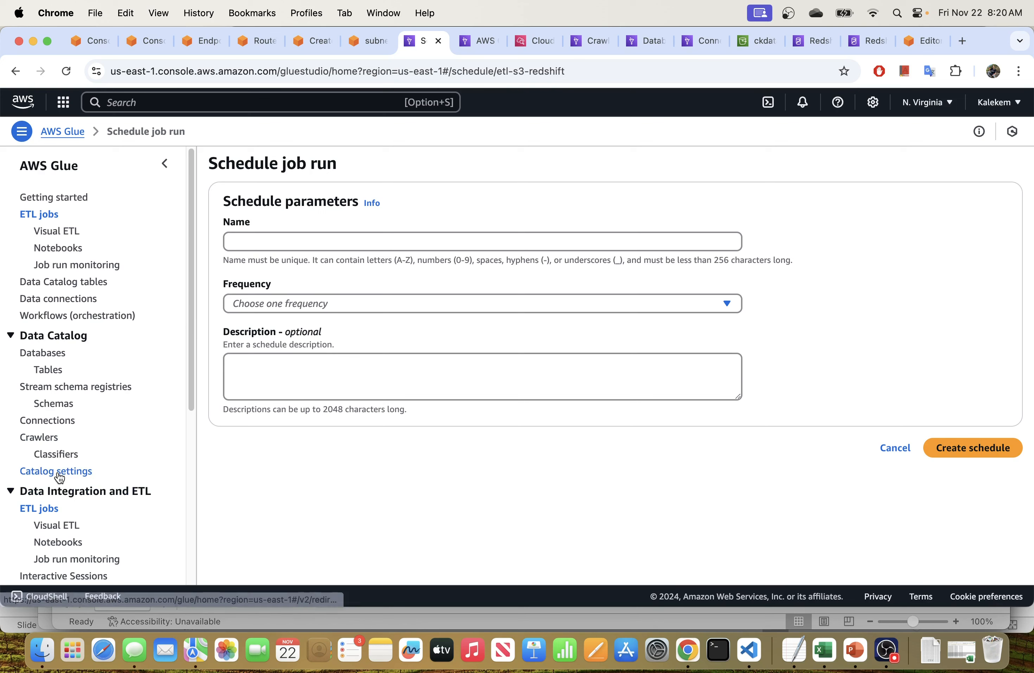
{"action": "scroll", "coordinate": [58, 479], "scroll_direction": "down", "scroll_amount": 3}
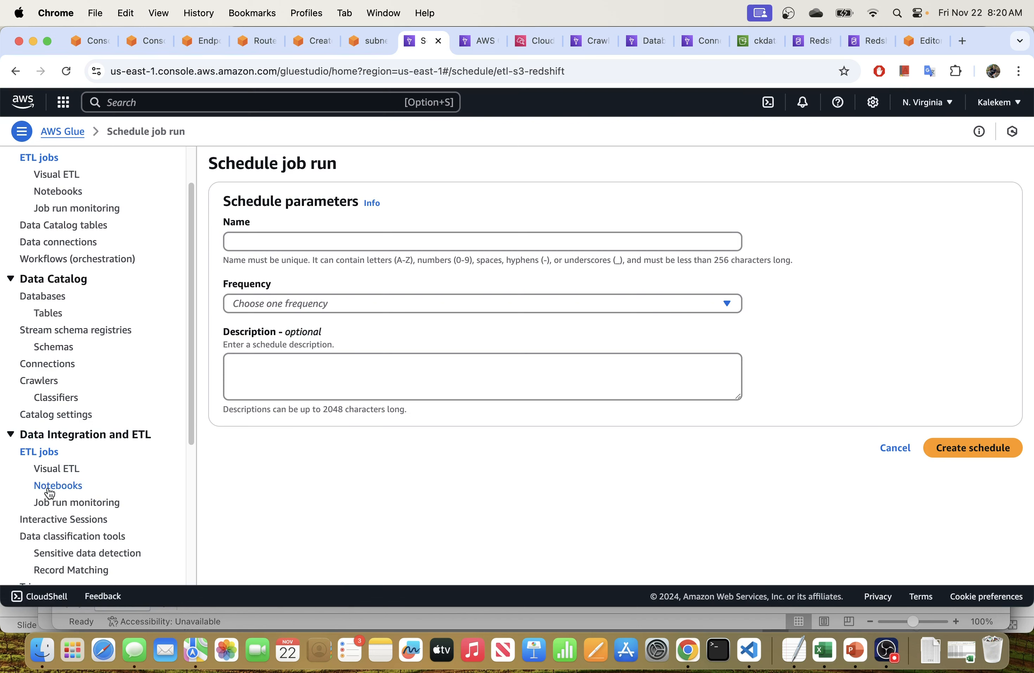
{"action": "scroll", "coordinate": [75, 486], "scroll_direction": "down", "scroll_amount": 1}
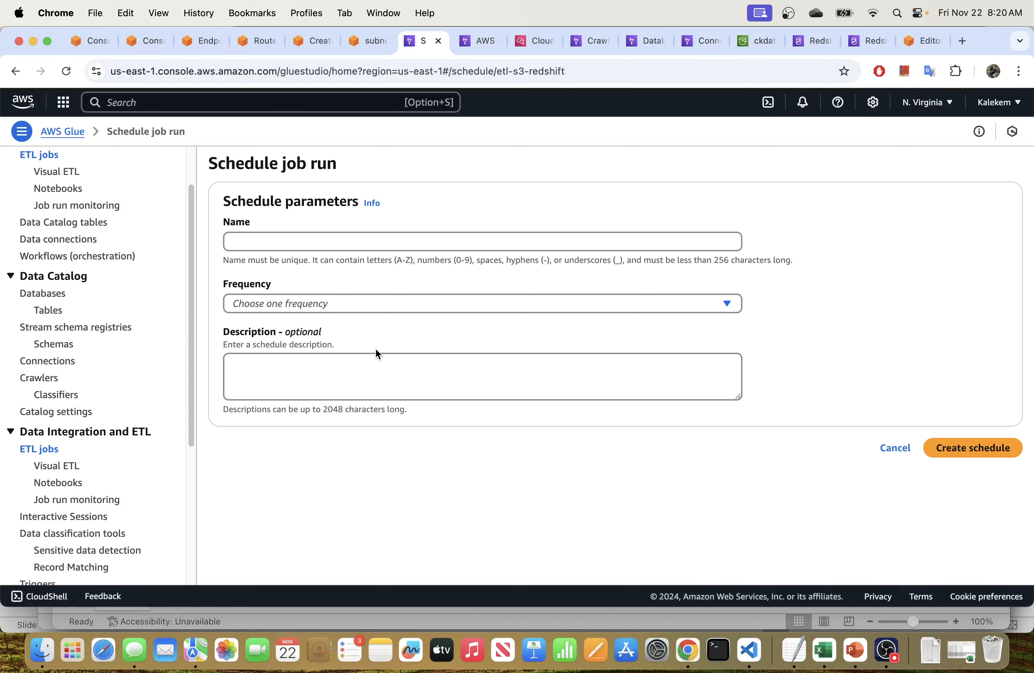
- Switch to PowerPoint and display the first slide of the s3-glue-redshift presentation
{"action": "left_click", "coordinate": [853, 647]}
{"action": "left_click", "coordinate": [85, 171]}
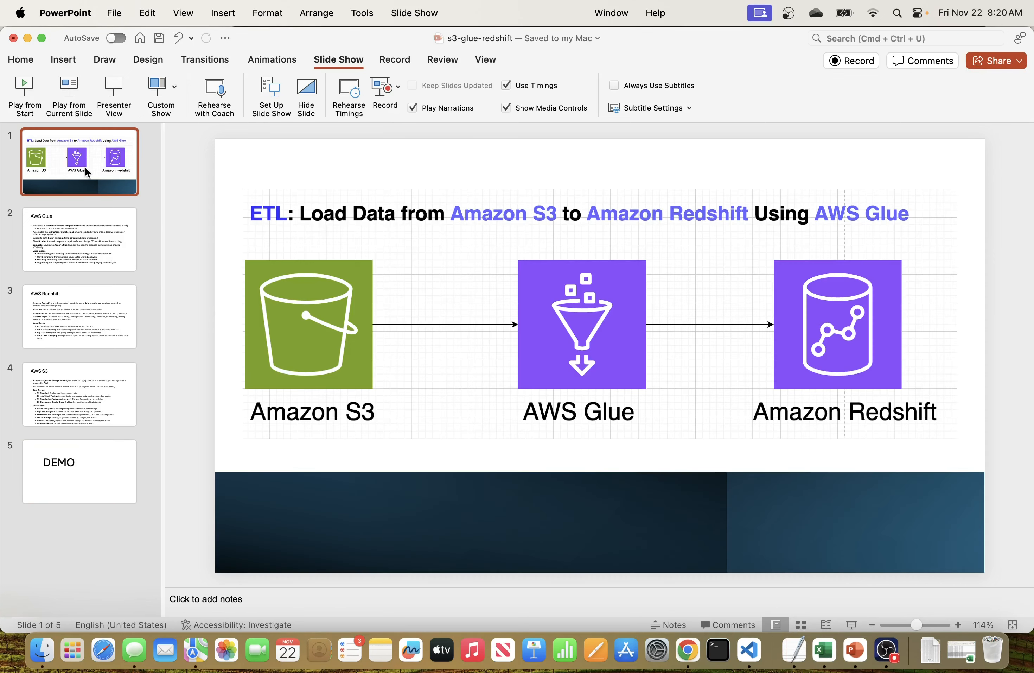